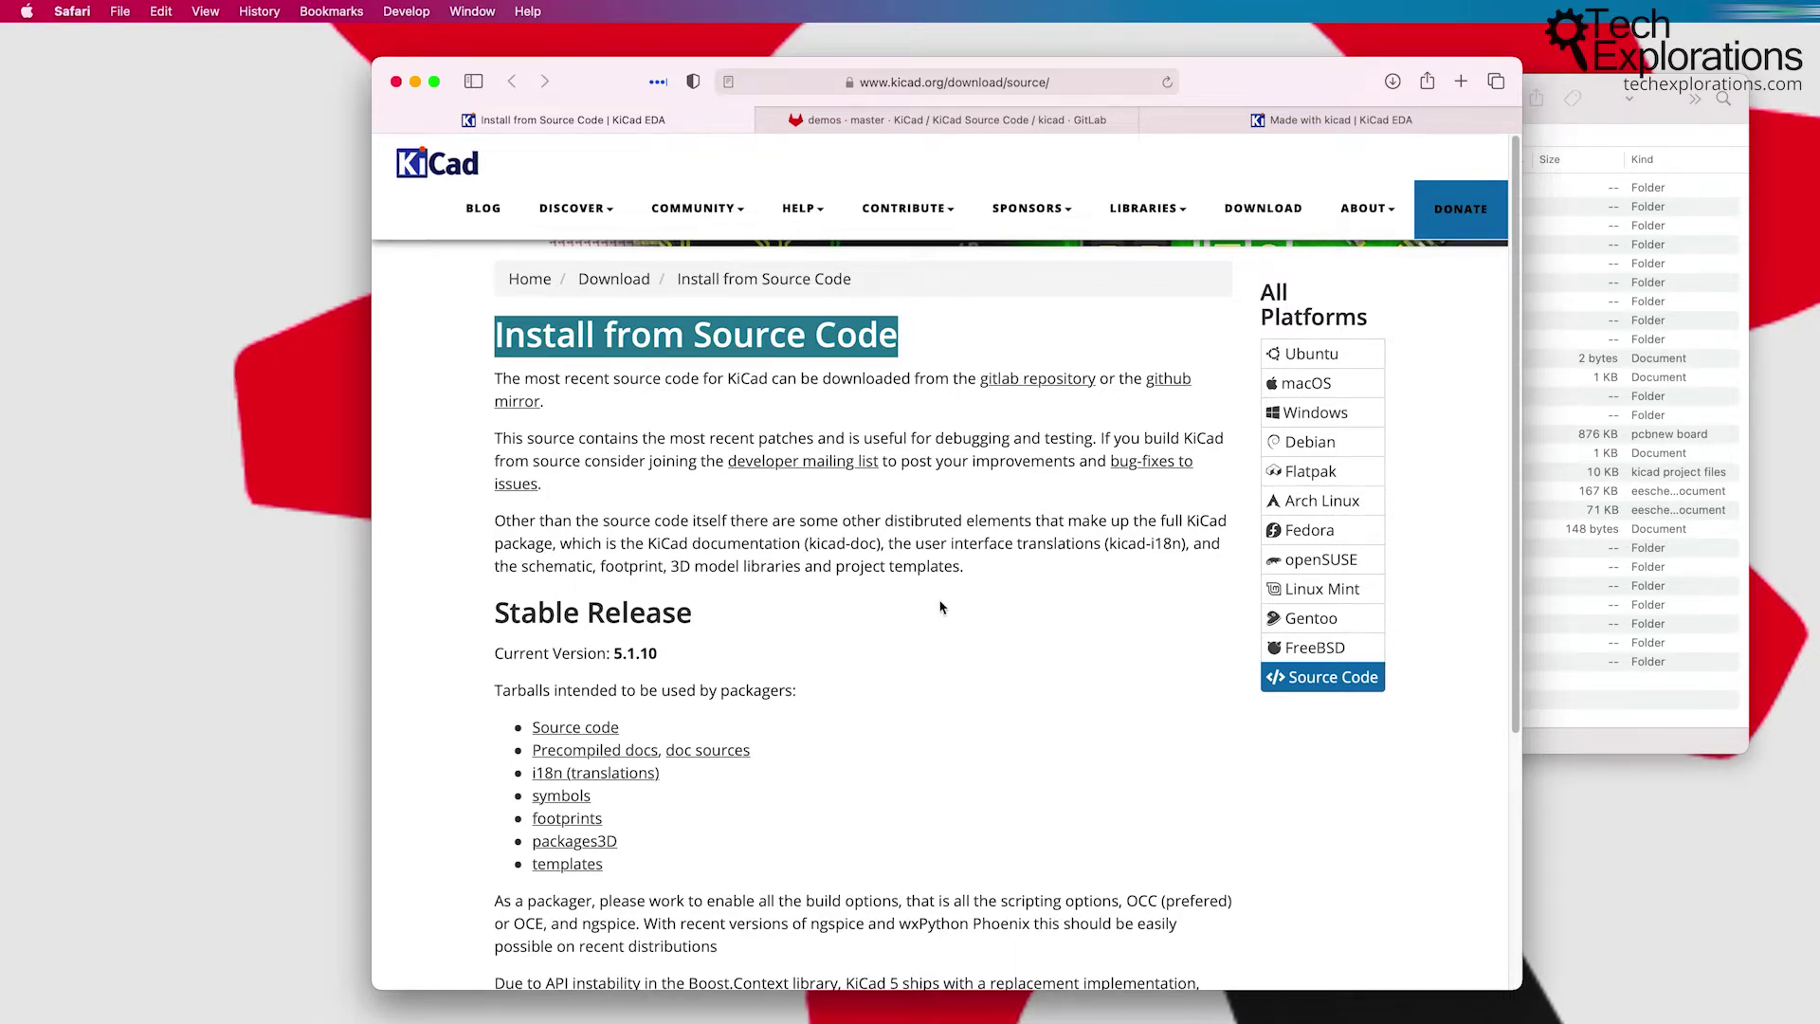
Step: Look at the demos folder in Finder, return to Safari and highlight the gitlab repository link on the Install from Source Code page
{"action": "key", "text": "super+Tab"}
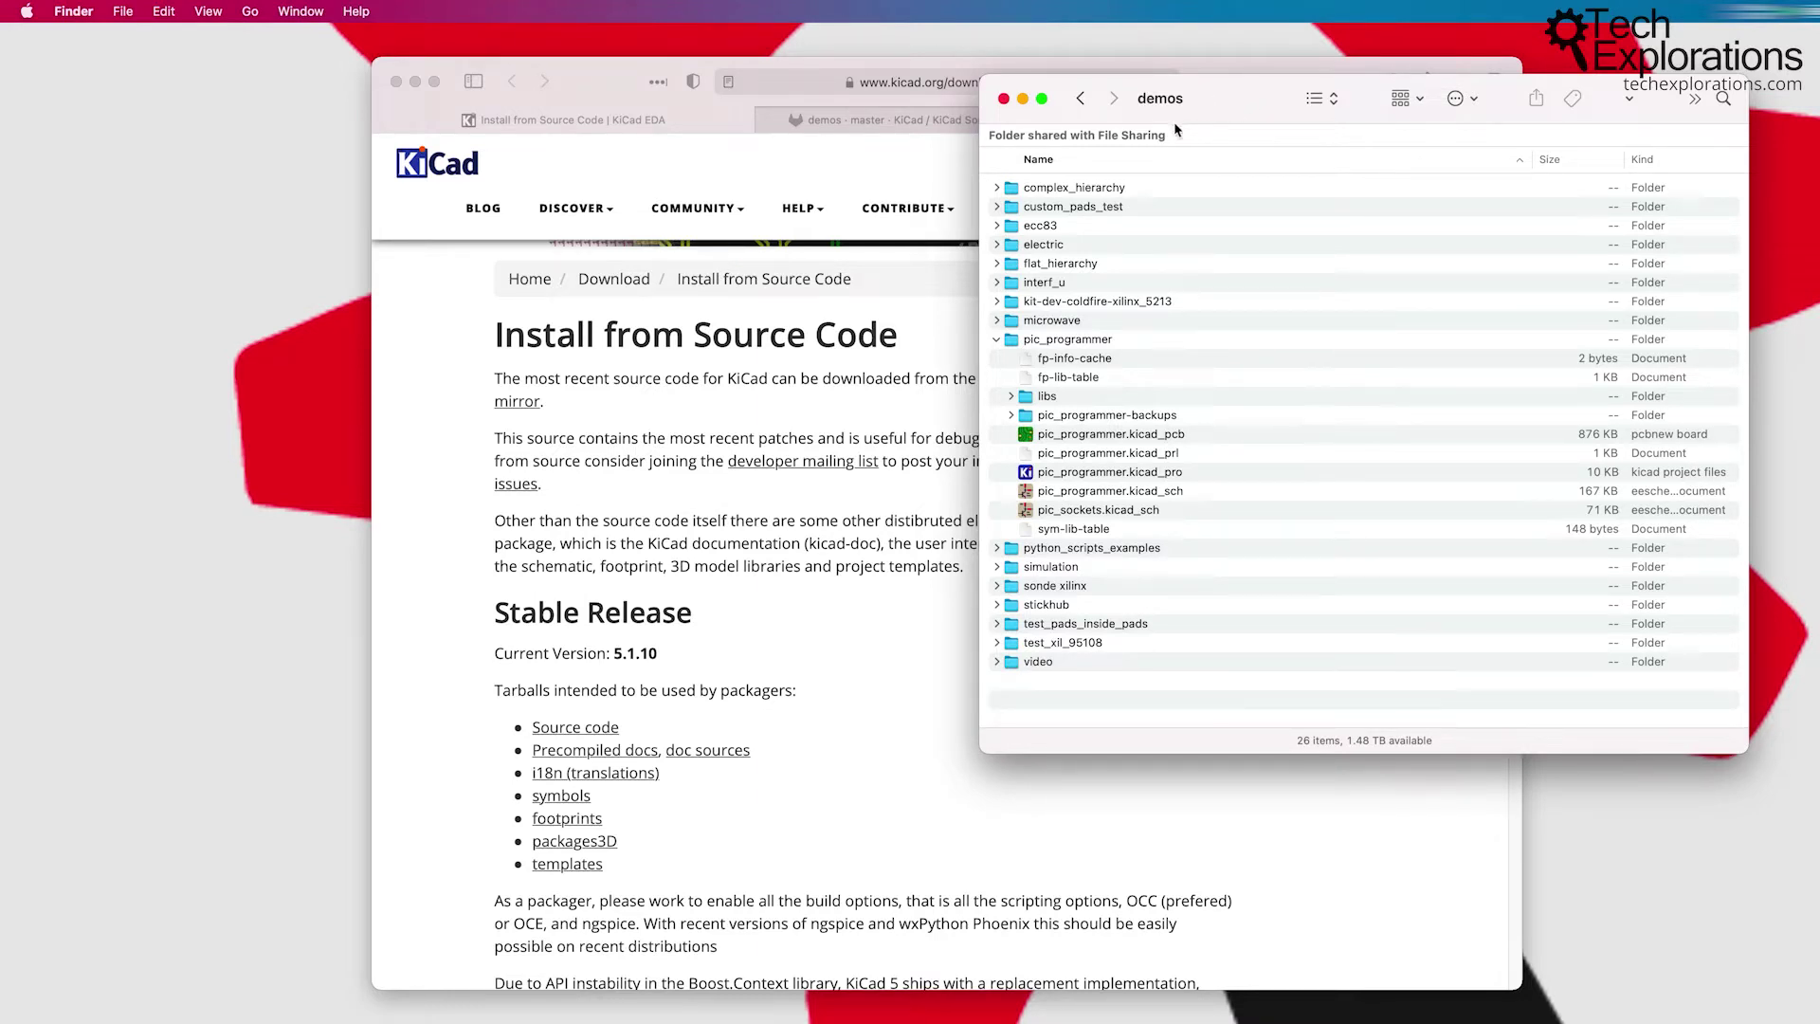
{"action": "mouse_move", "coordinate": [1175, 106]}
{"action": "left_click", "coordinate": [826, 588]}
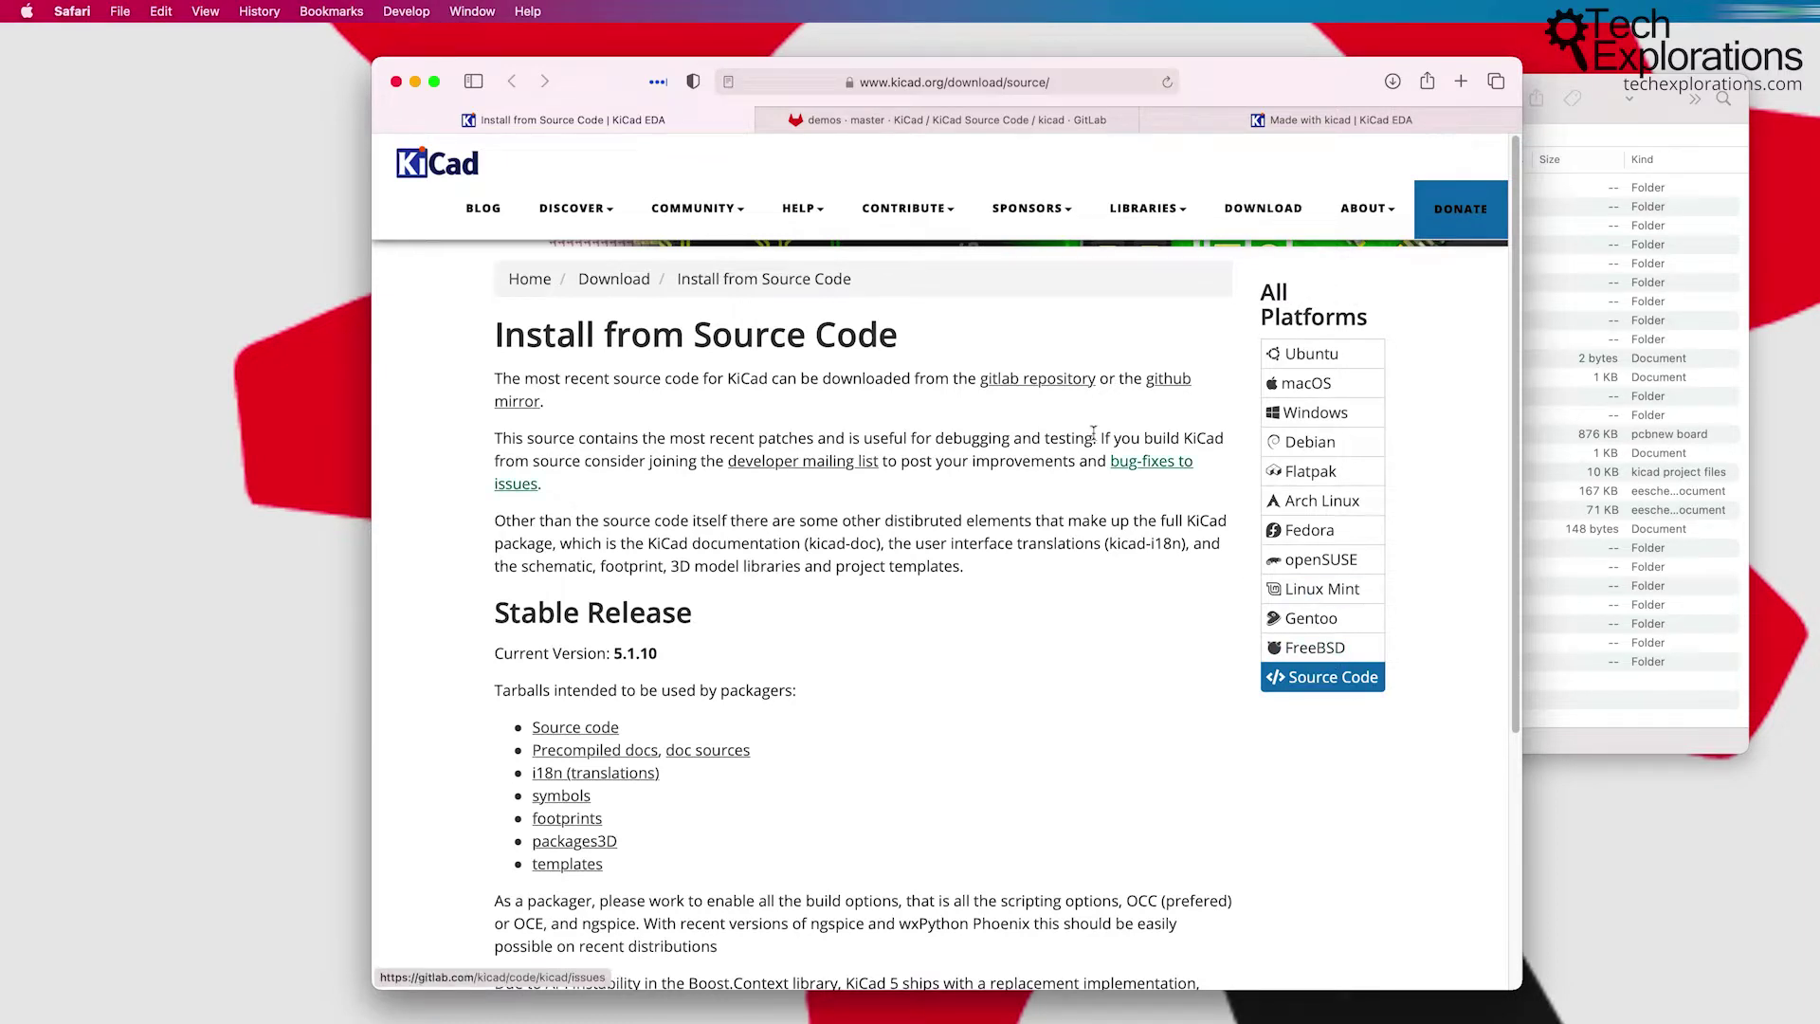
{"action": "left_click_drag", "start_coordinate": [977, 380], "coordinate": [1102, 387]}
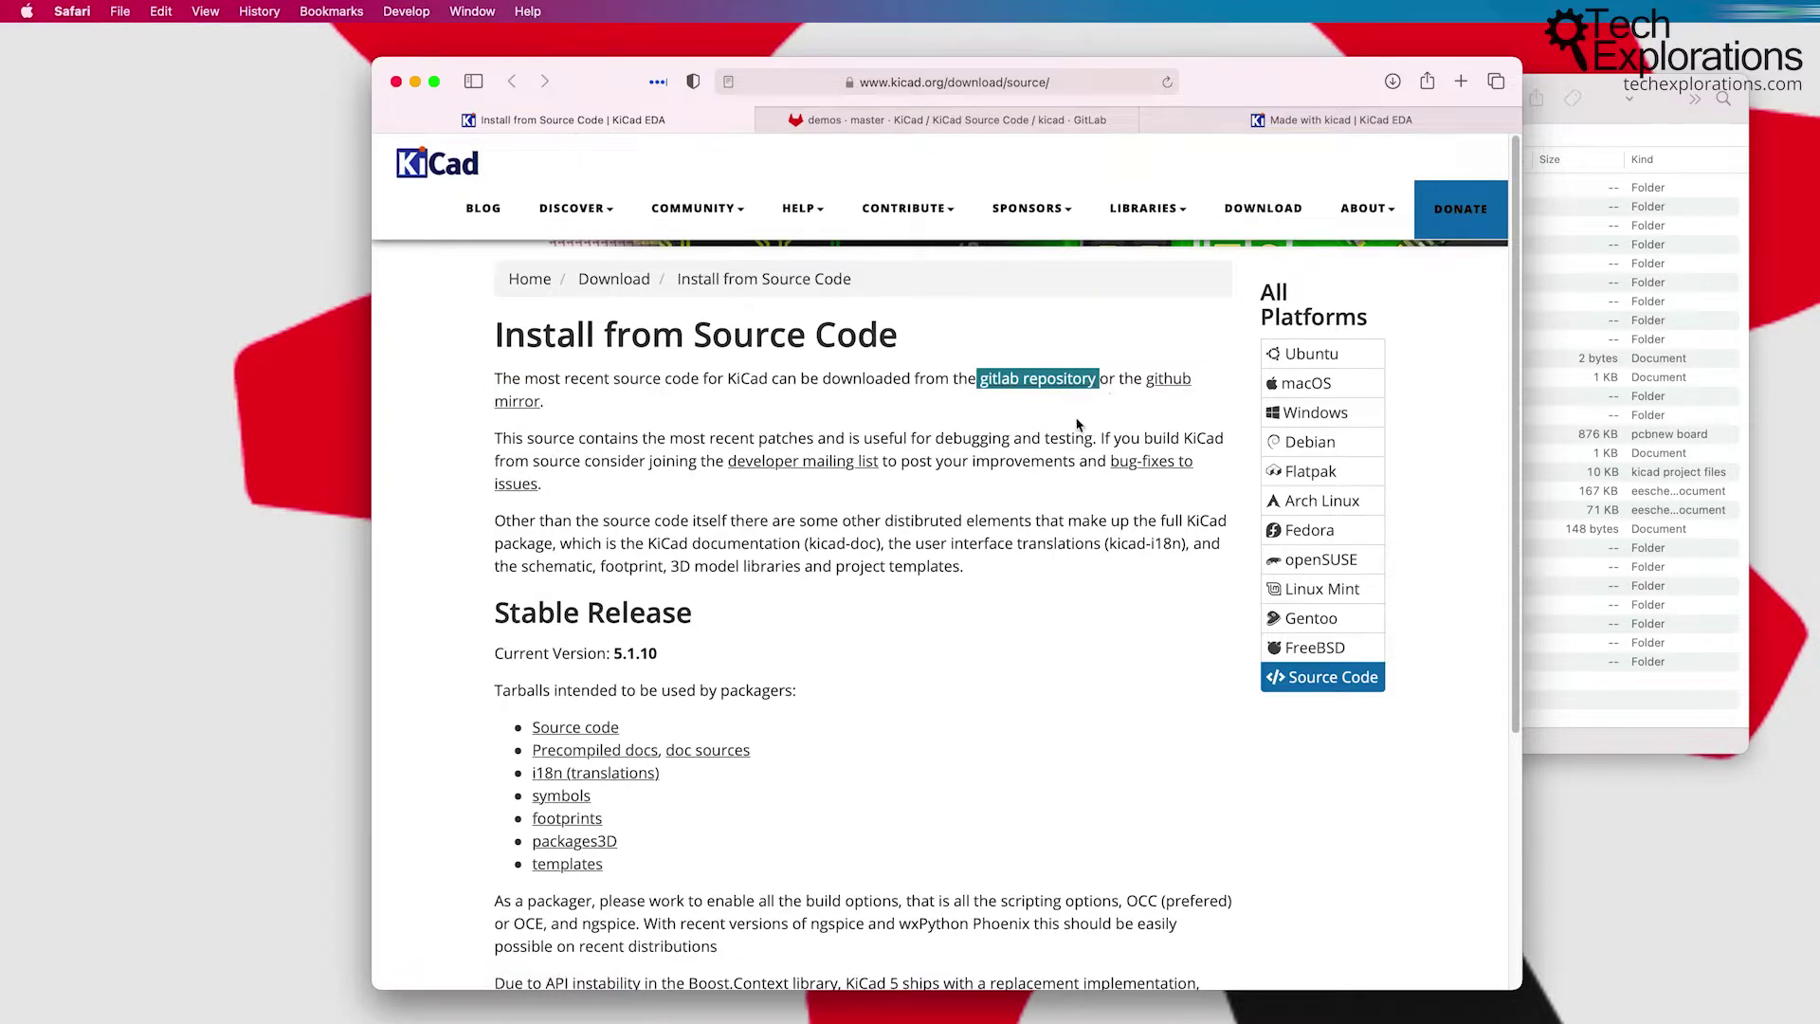
Step: Switch to the GitLab demos page and go up through the KiCad Source Code group to the kicad project's root
{"action": "left_click", "coordinate": [947, 120]}
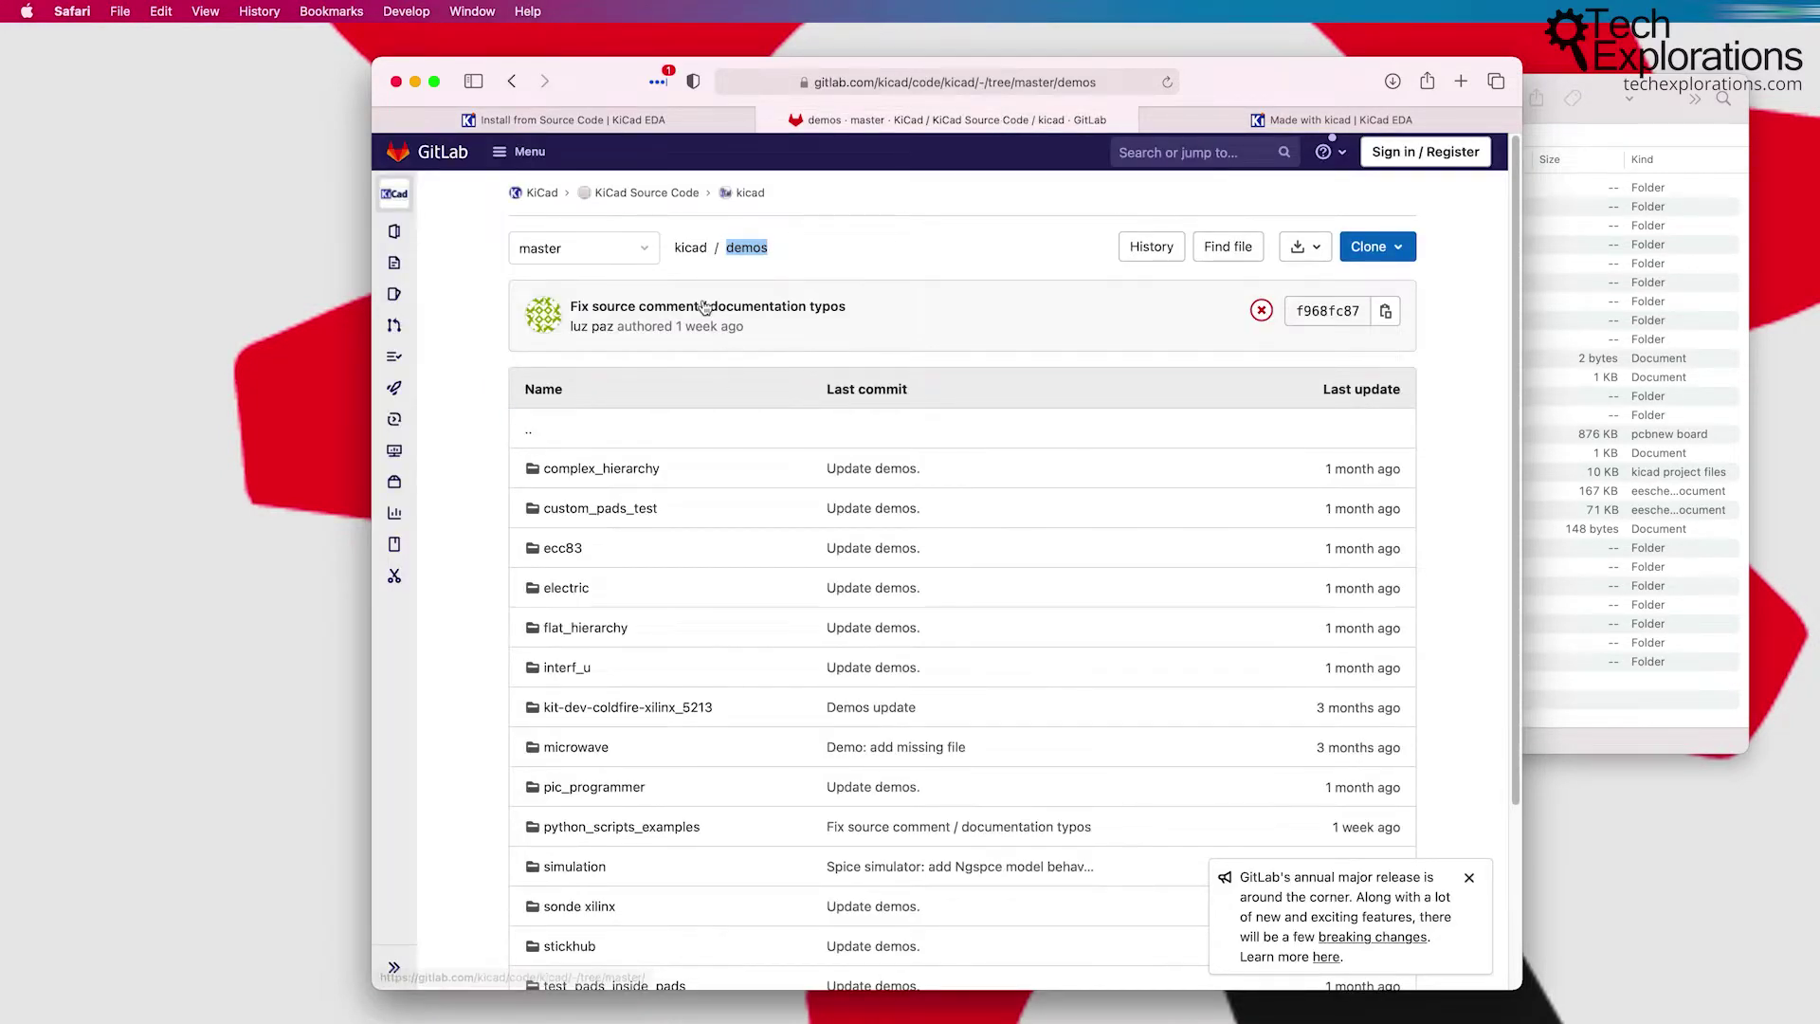
{"action": "left_click", "coordinate": [654, 195]}
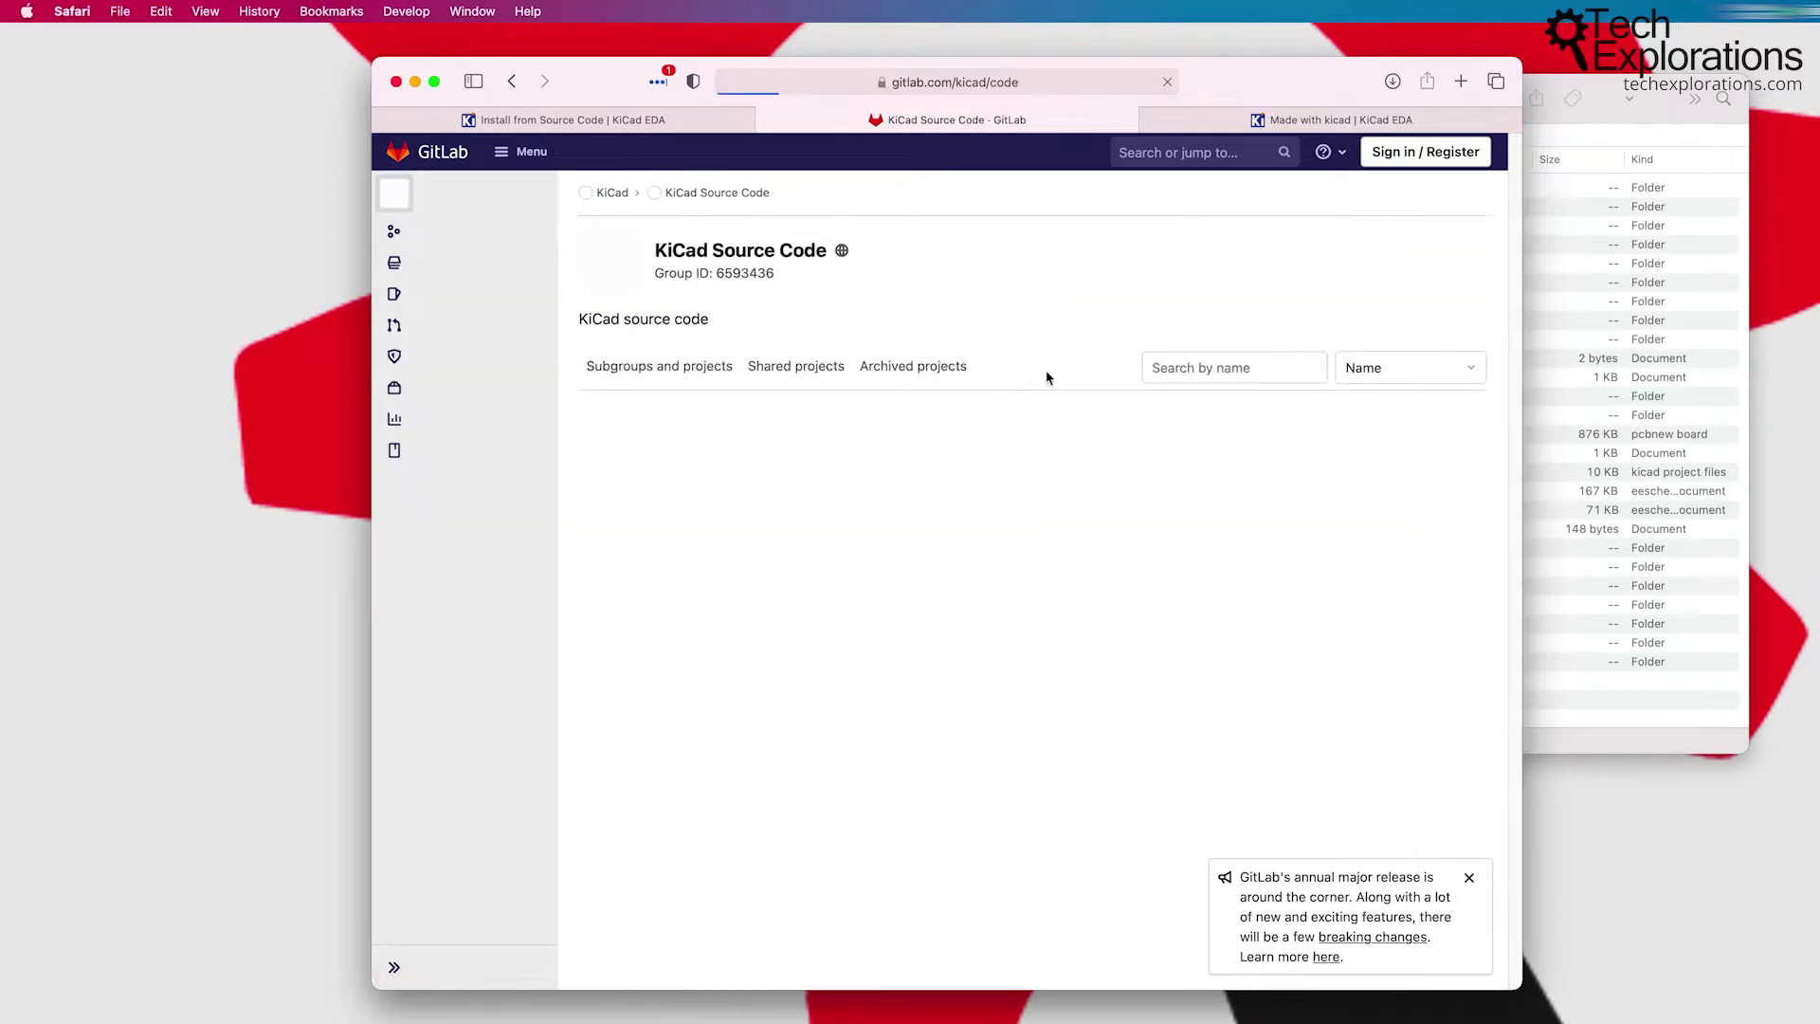
{"action": "left_click", "coordinate": [735, 432]}
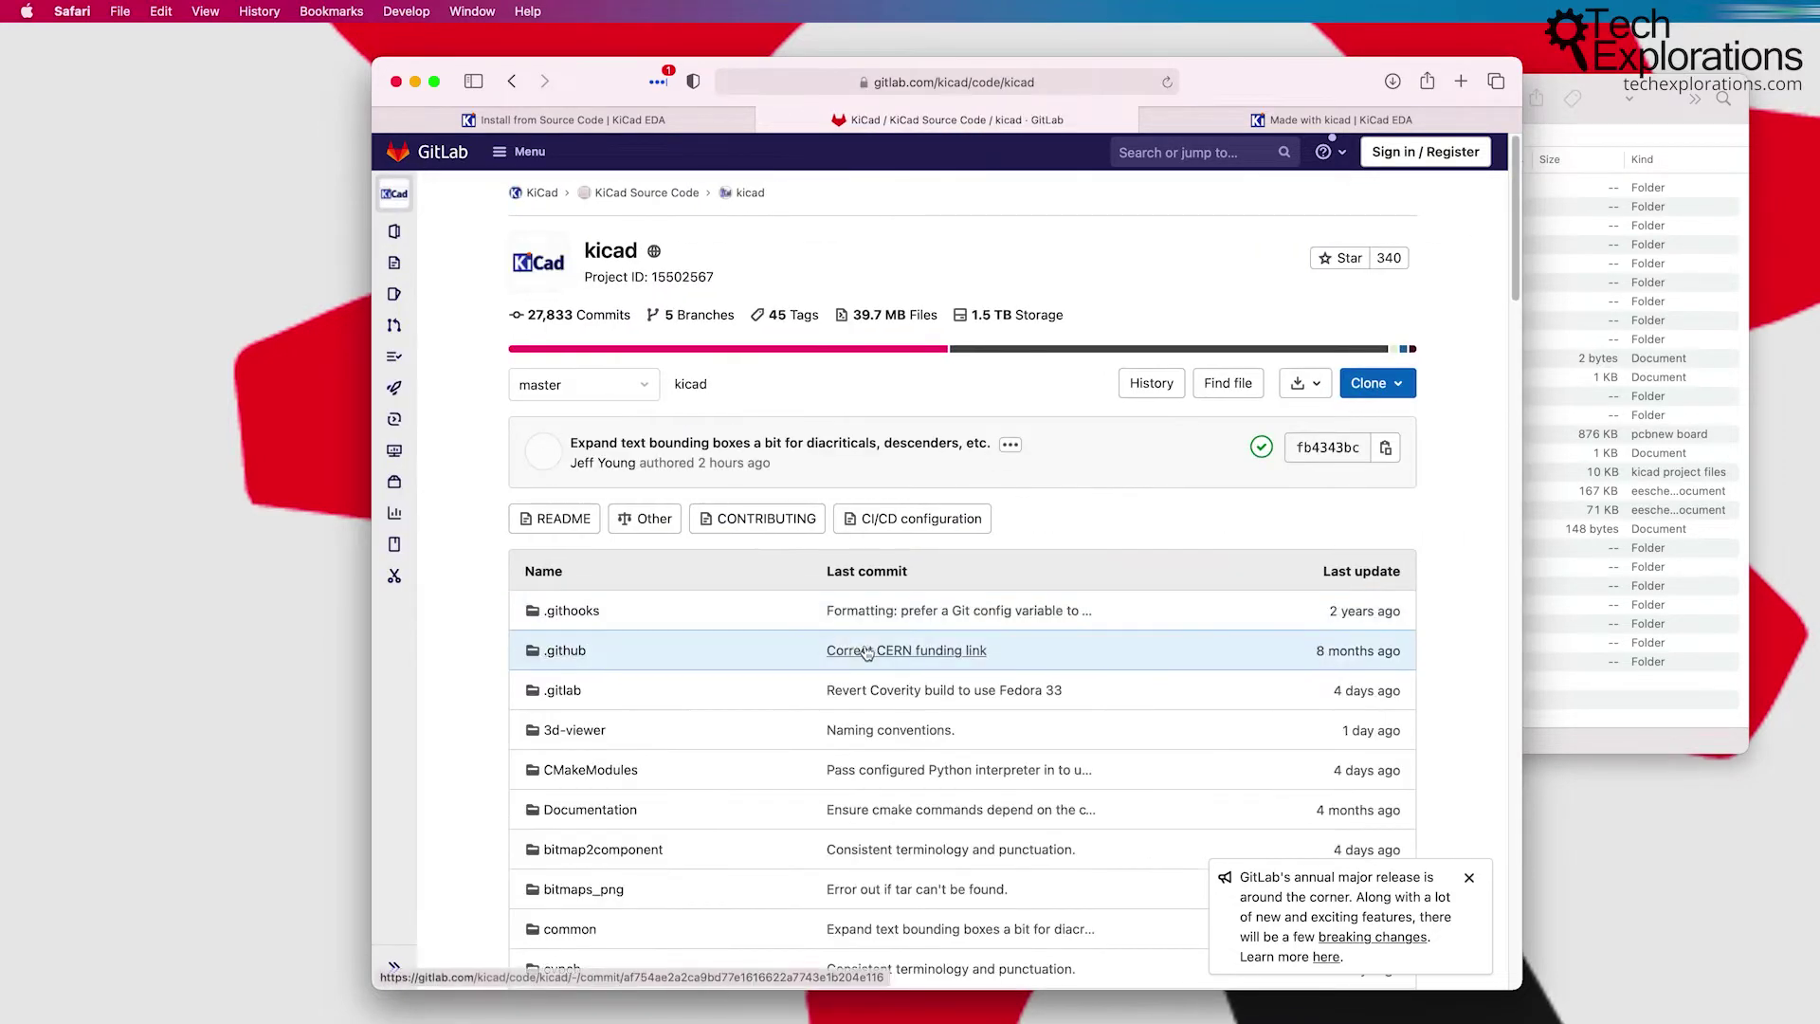
Step: Look over the kicad repository's root and show its source code download formats without downloading anything
{"action": "scroll", "coordinate": [867, 652], "scroll_direction": "down", "scroll_amount": 5}
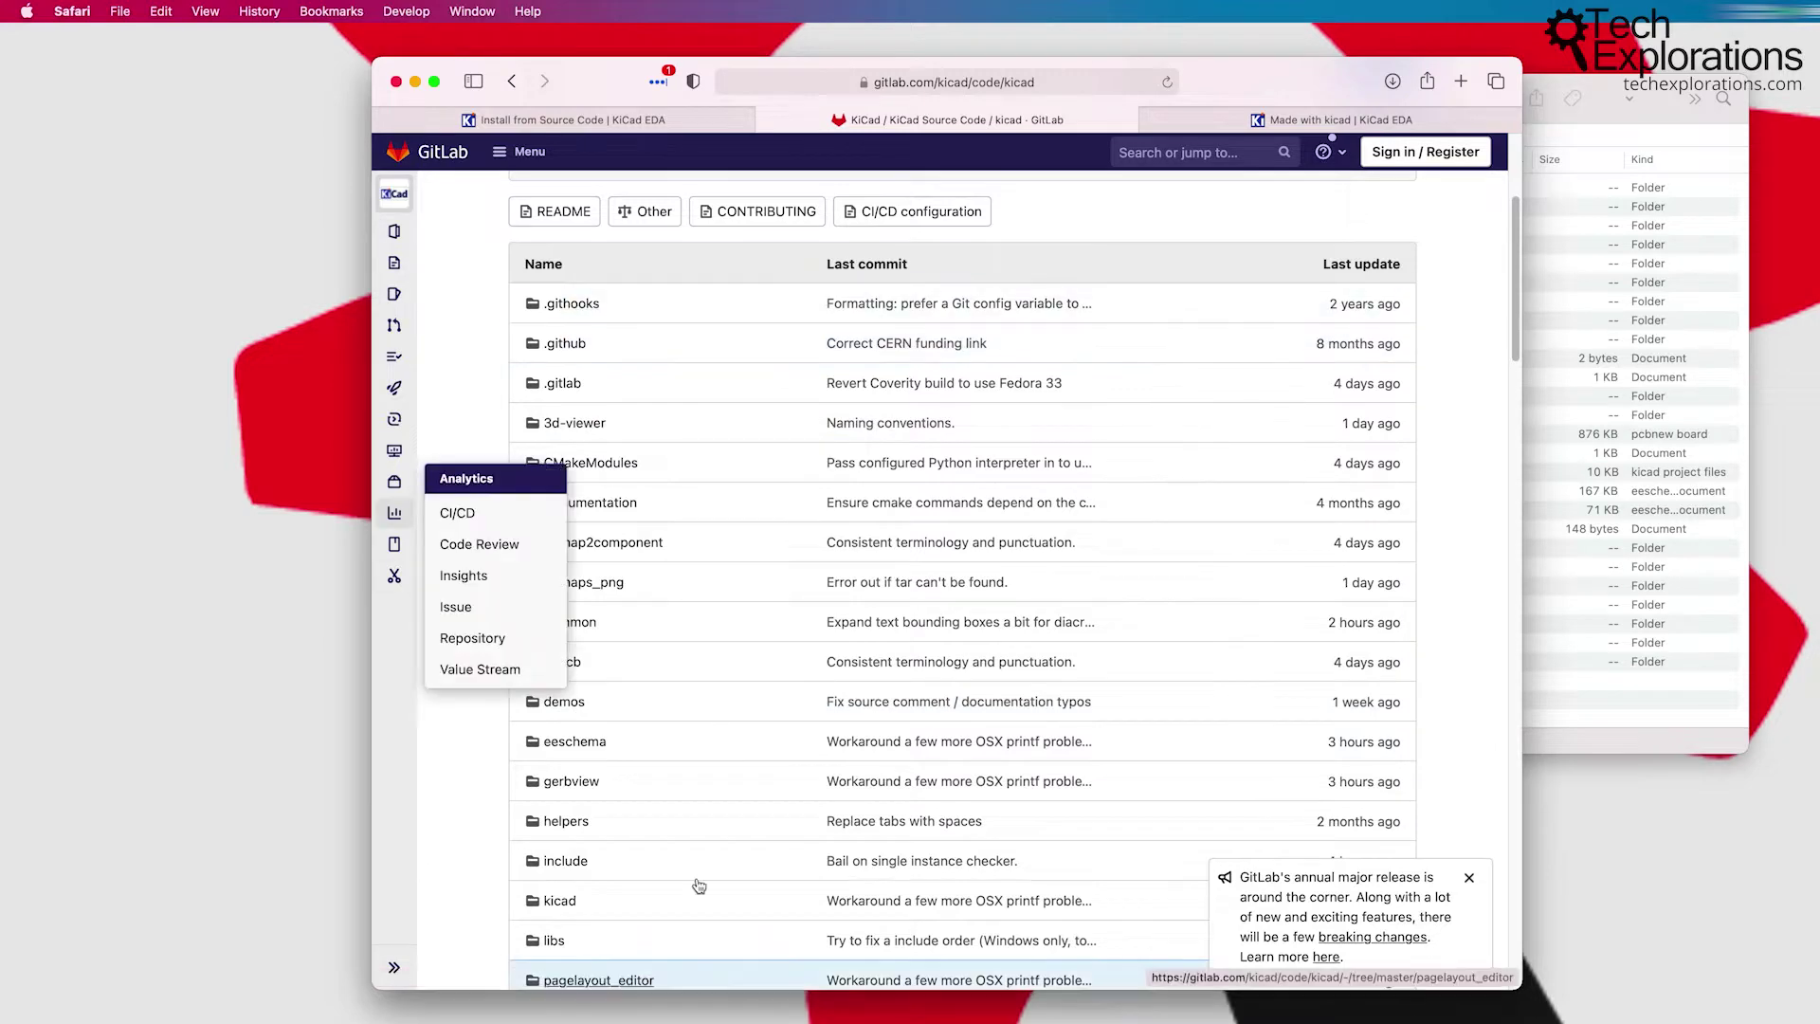
{"action": "scroll", "coordinate": [948, 682], "scroll_direction": "up", "scroll_amount": 5}
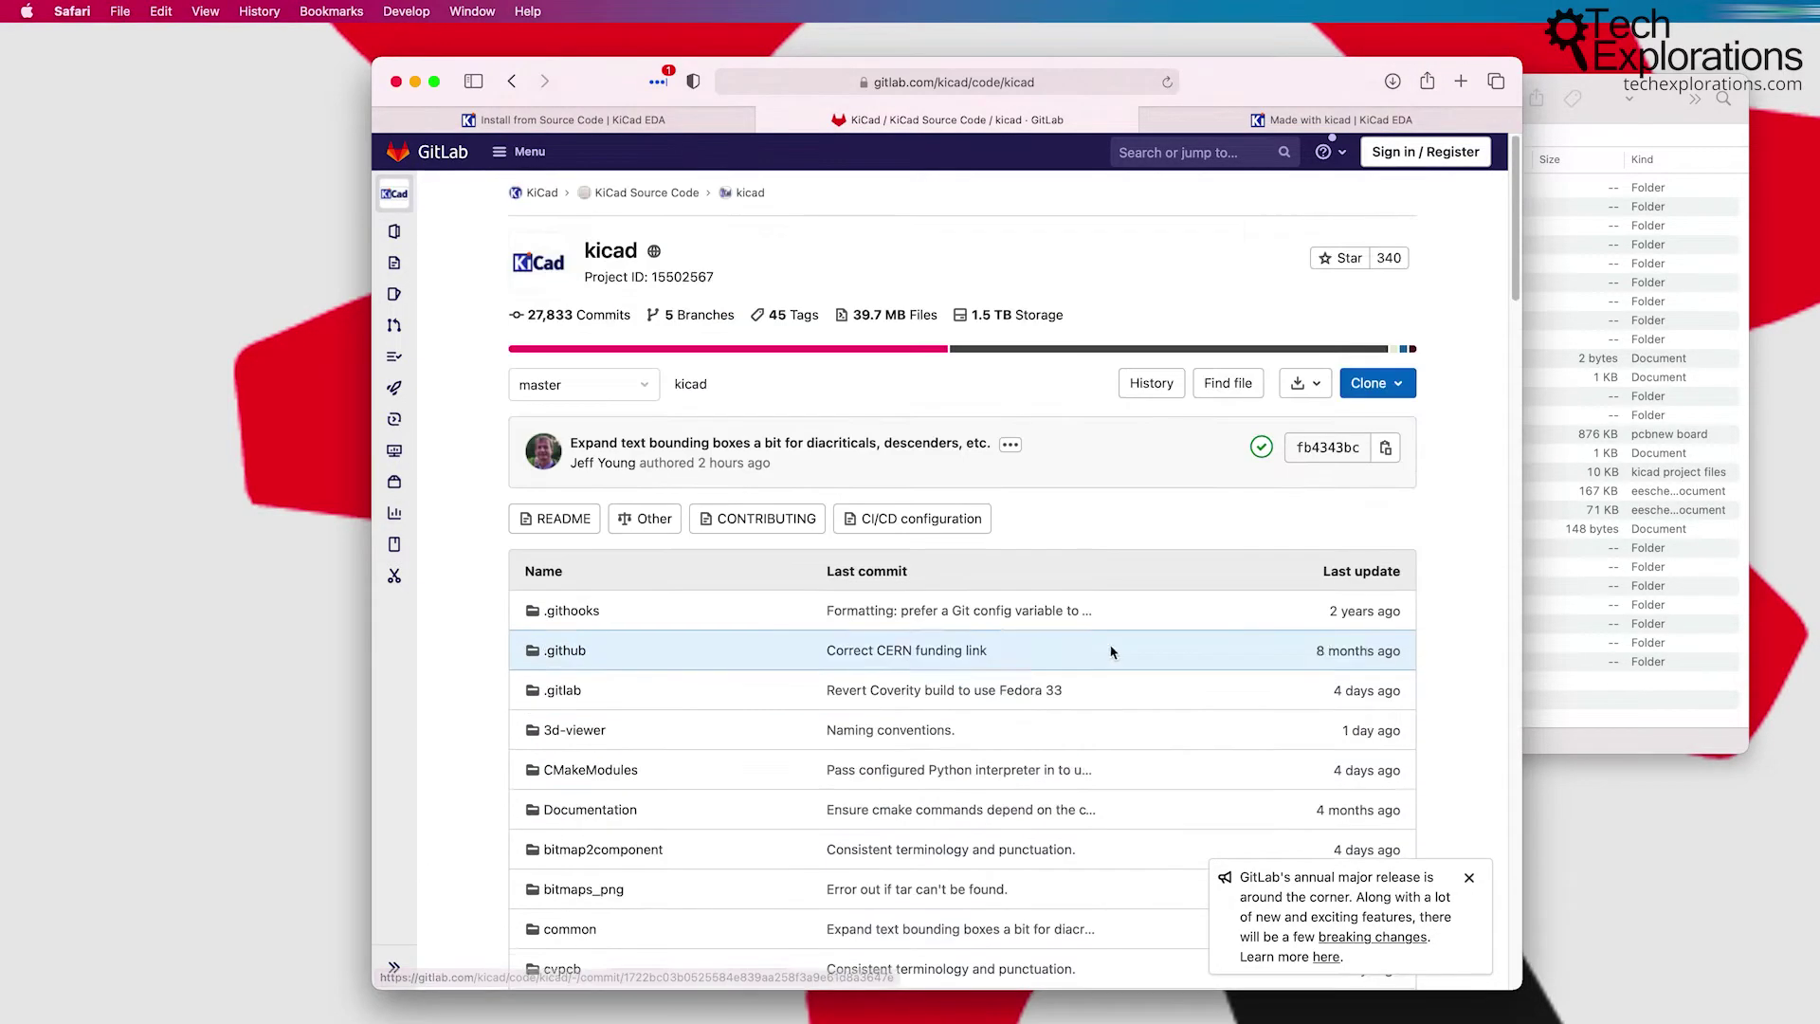
{"action": "left_click", "coordinate": [1314, 385]}
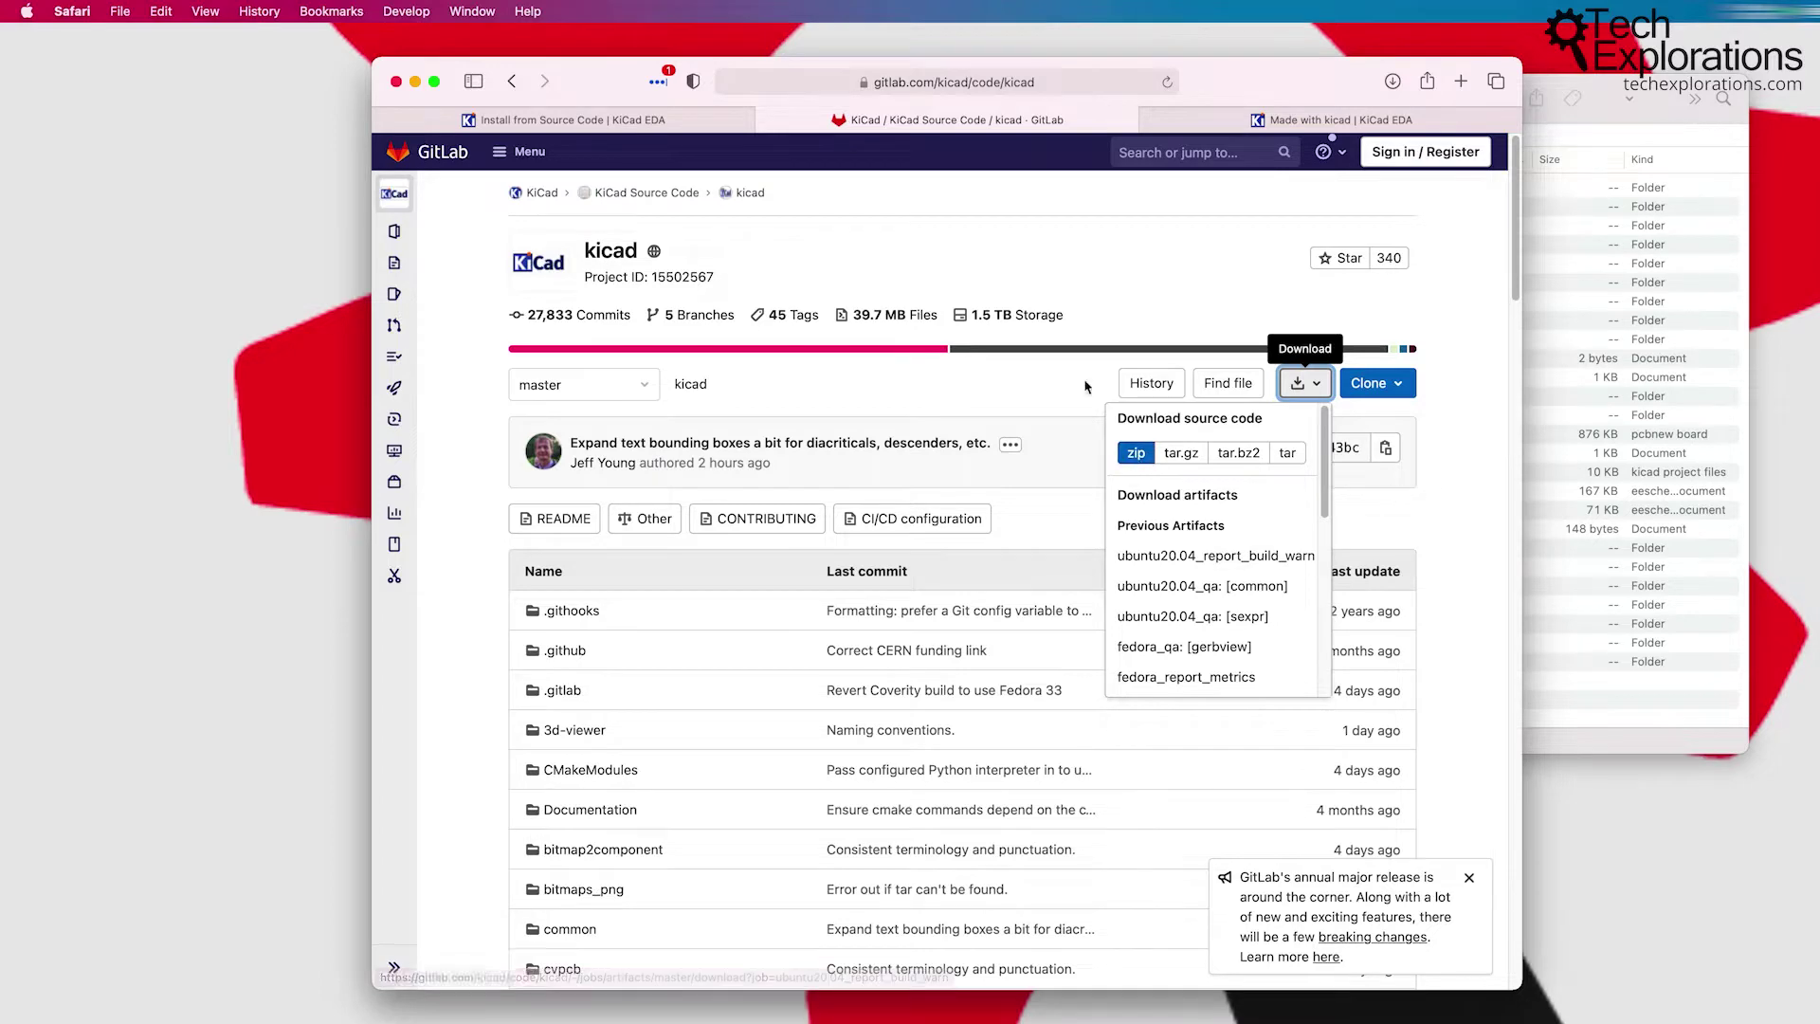
{"action": "left_click", "coordinate": [1481, 706]}
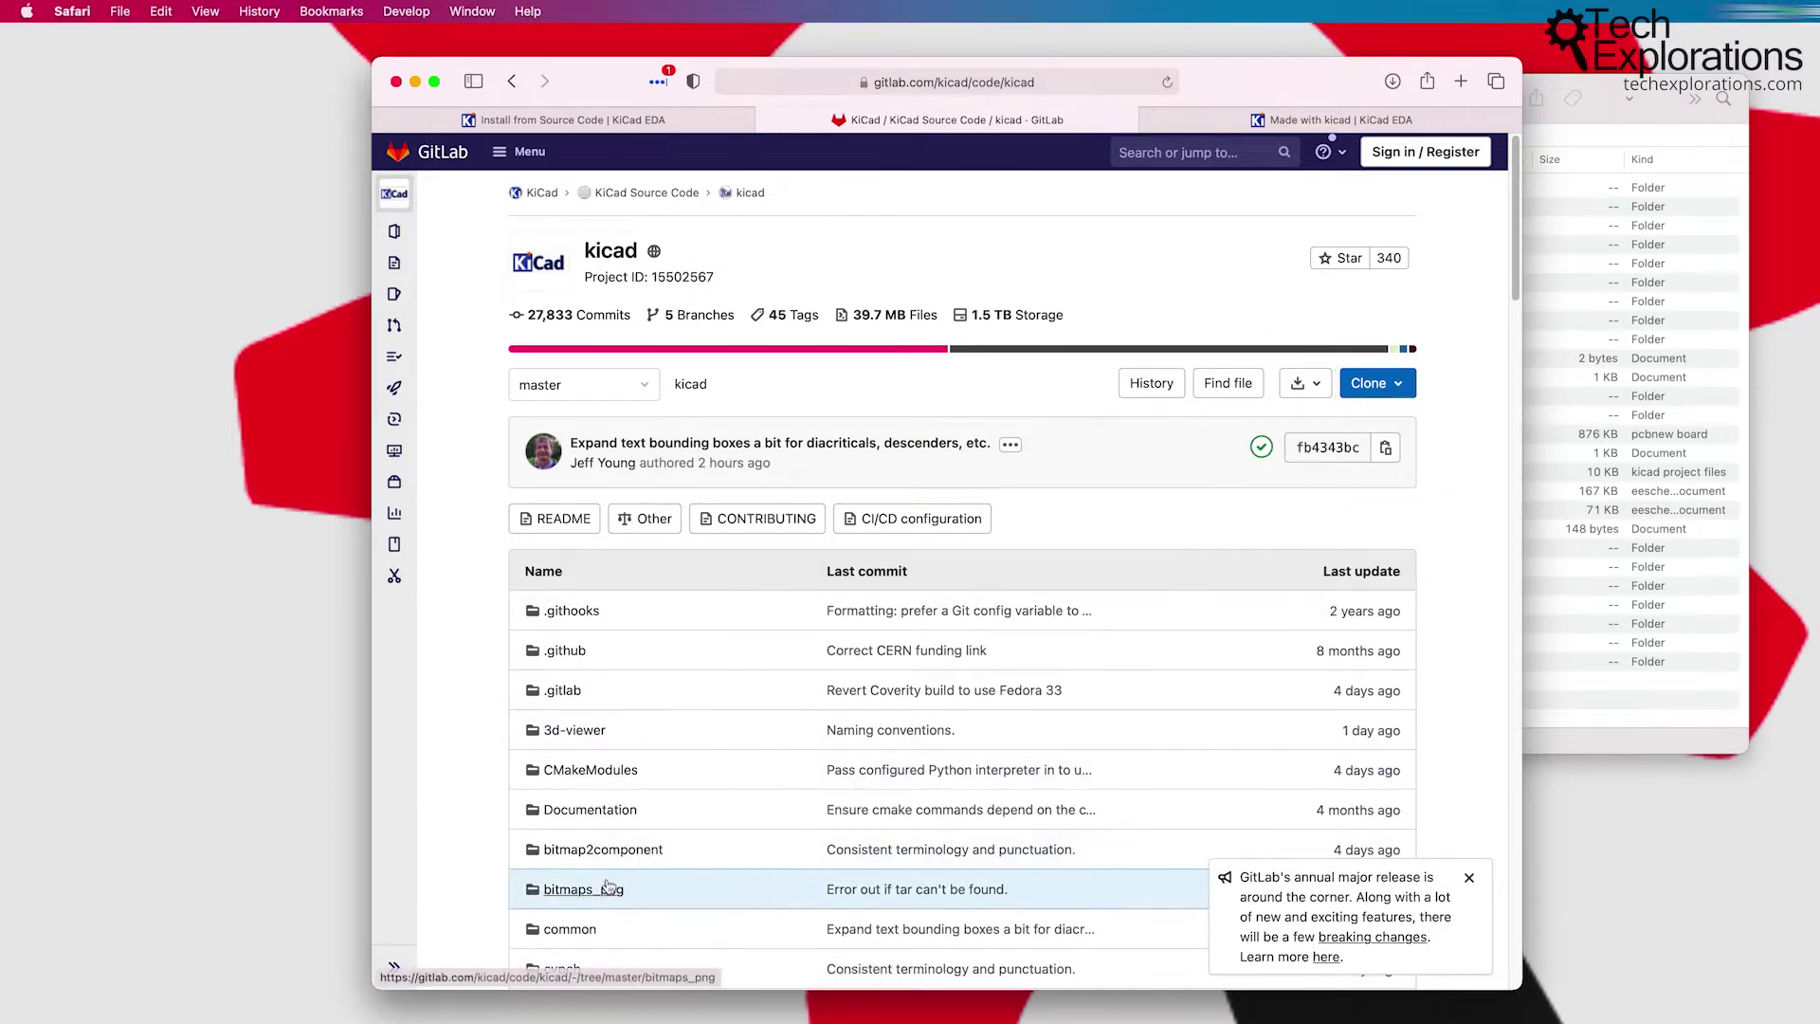
Step: Find the demos folder in the kicad repository's file list and open it
{"action": "scroll", "coordinate": [574, 872], "scroll_direction": "down", "scroll_amount": 5}
{"action": "scroll", "coordinate": [574, 858], "scroll_direction": "down", "scroll_amount": 1}
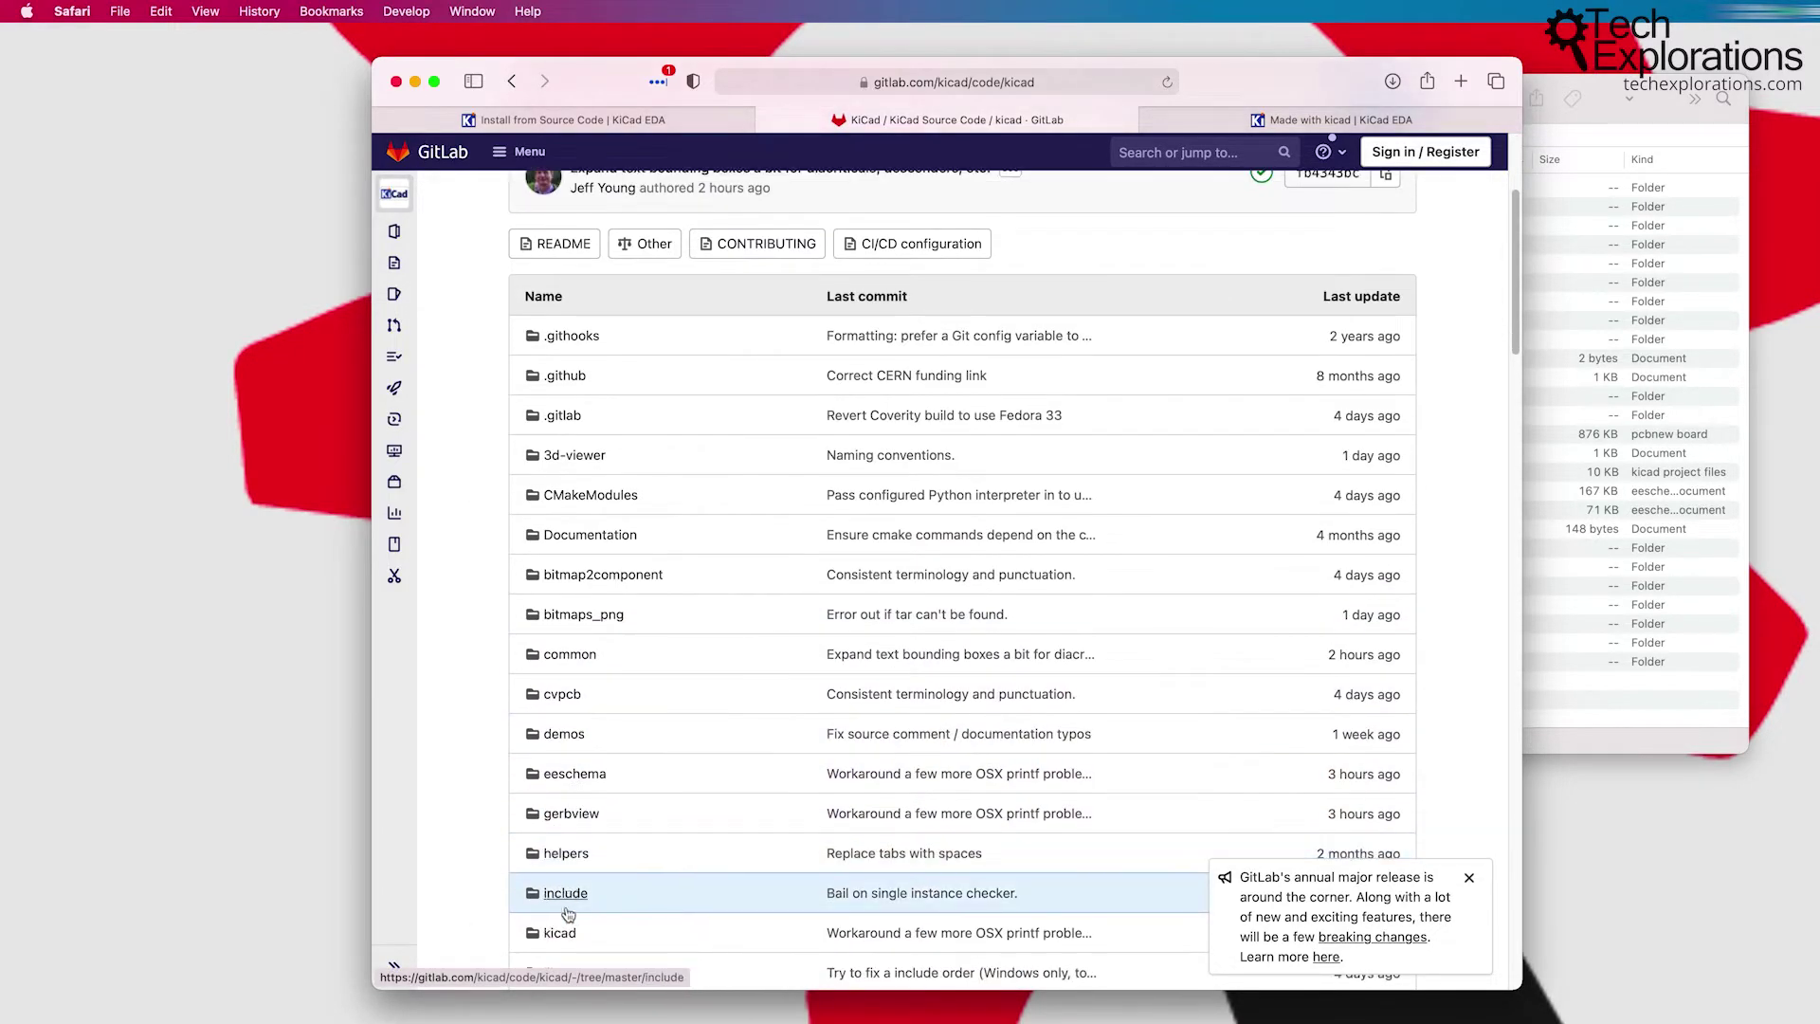
{"action": "scroll", "coordinate": [550, 540], "scroll_direction": "down", "scroll_amount": 8}
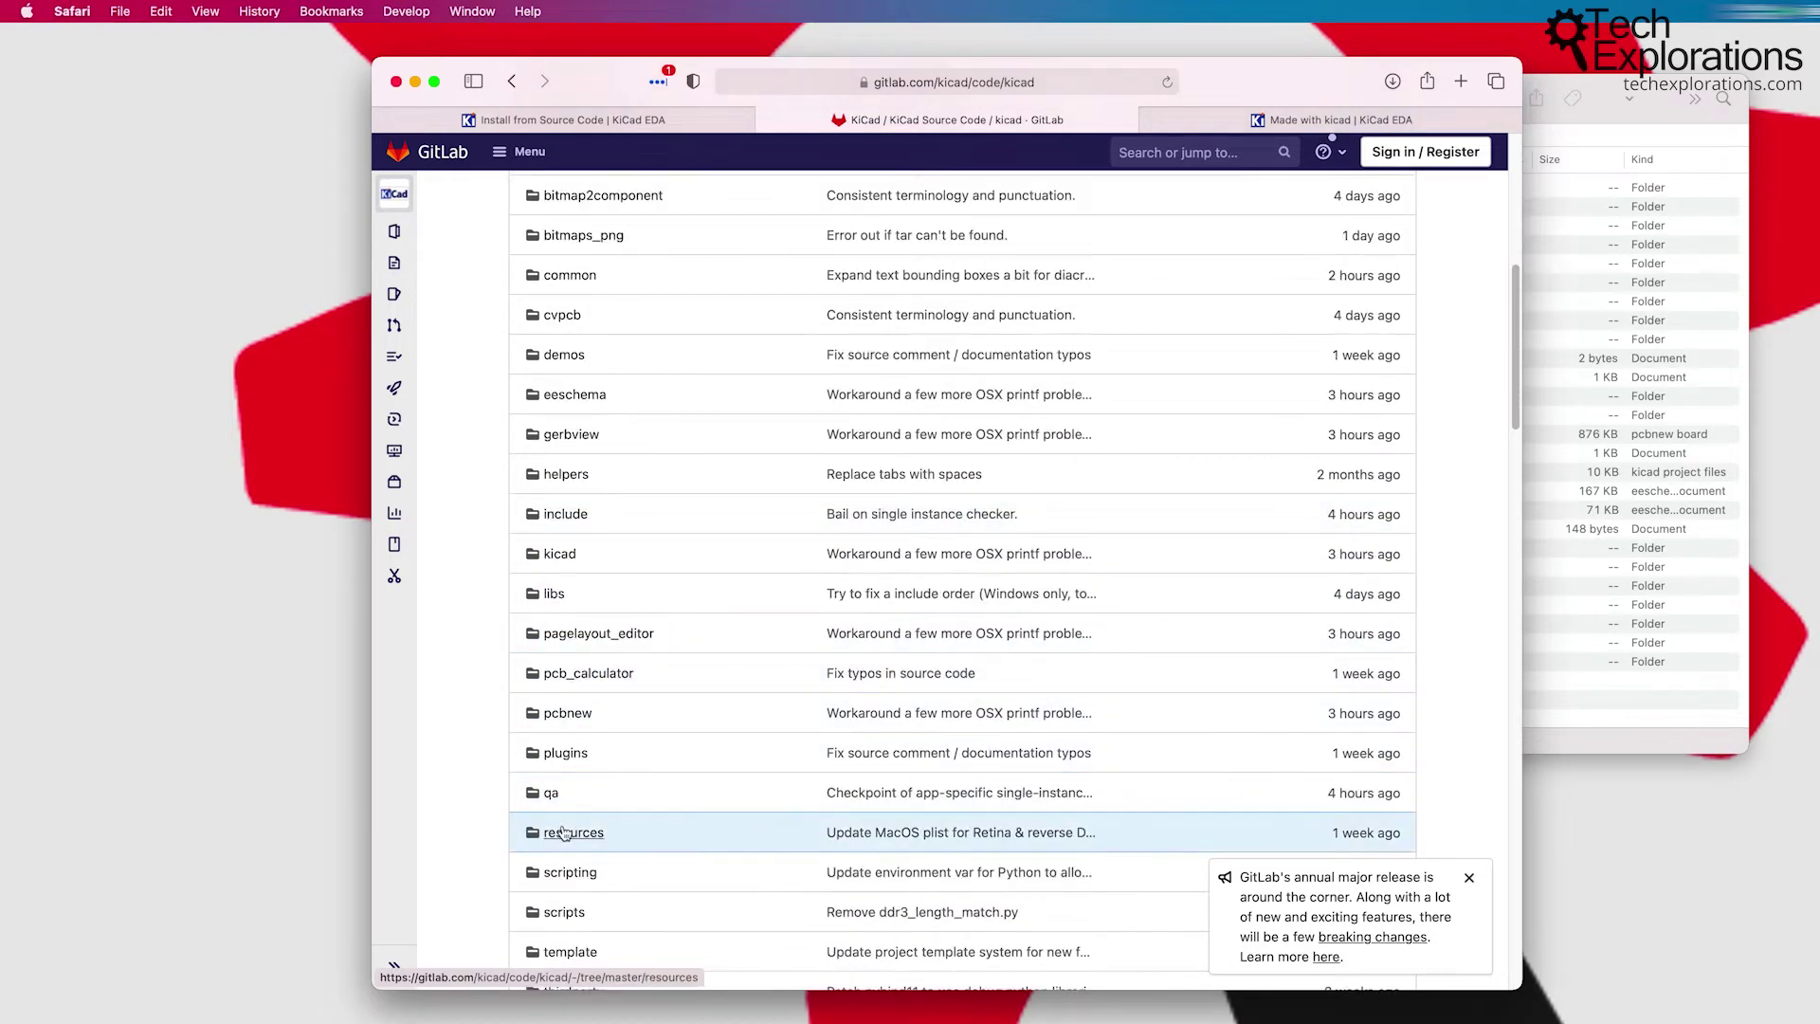
{"action": "scroll", "coordinate": [578, 834], "scroll_direction": "down", "scroll_amount": 2}
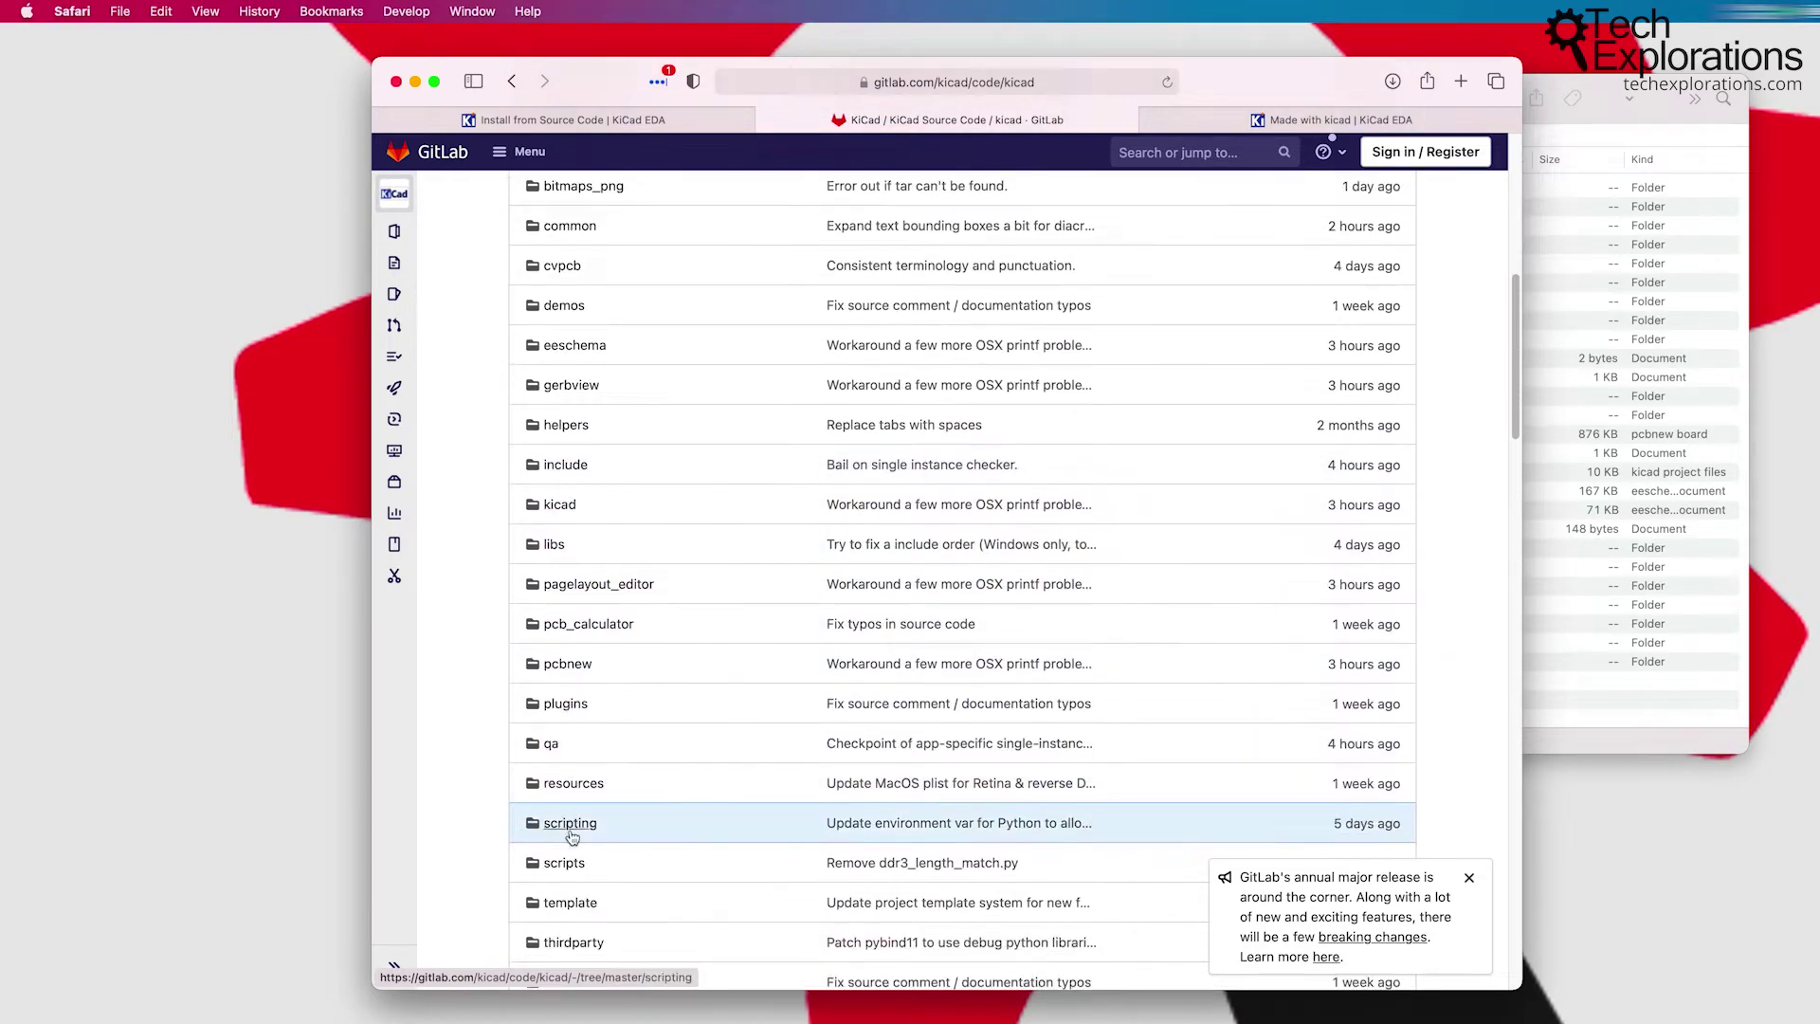
{"action": "left_click", "coordinate": [561, 294]}
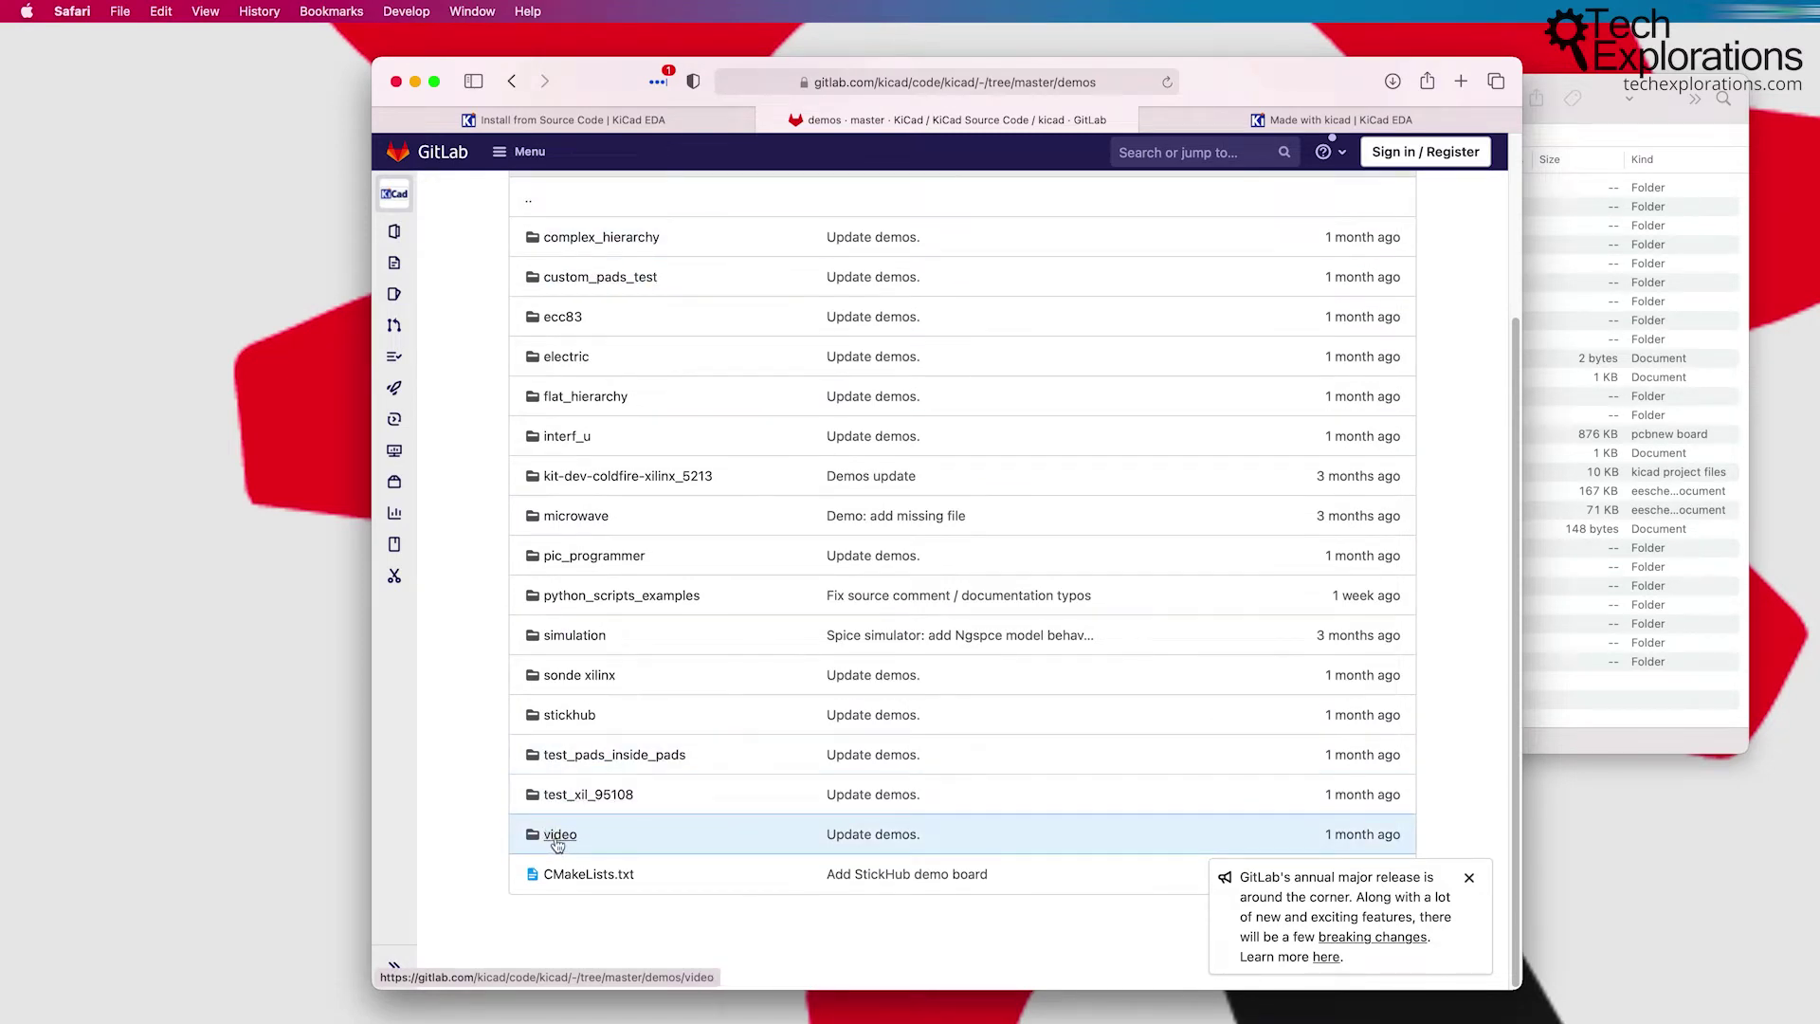
Step: Browse the first page of showcase projects on the Made With KiCad site page, from A64-OLinuXino down to CIAA-ACC (HPC)
{"action": "left_click", "coordinate": [1325, 125]}
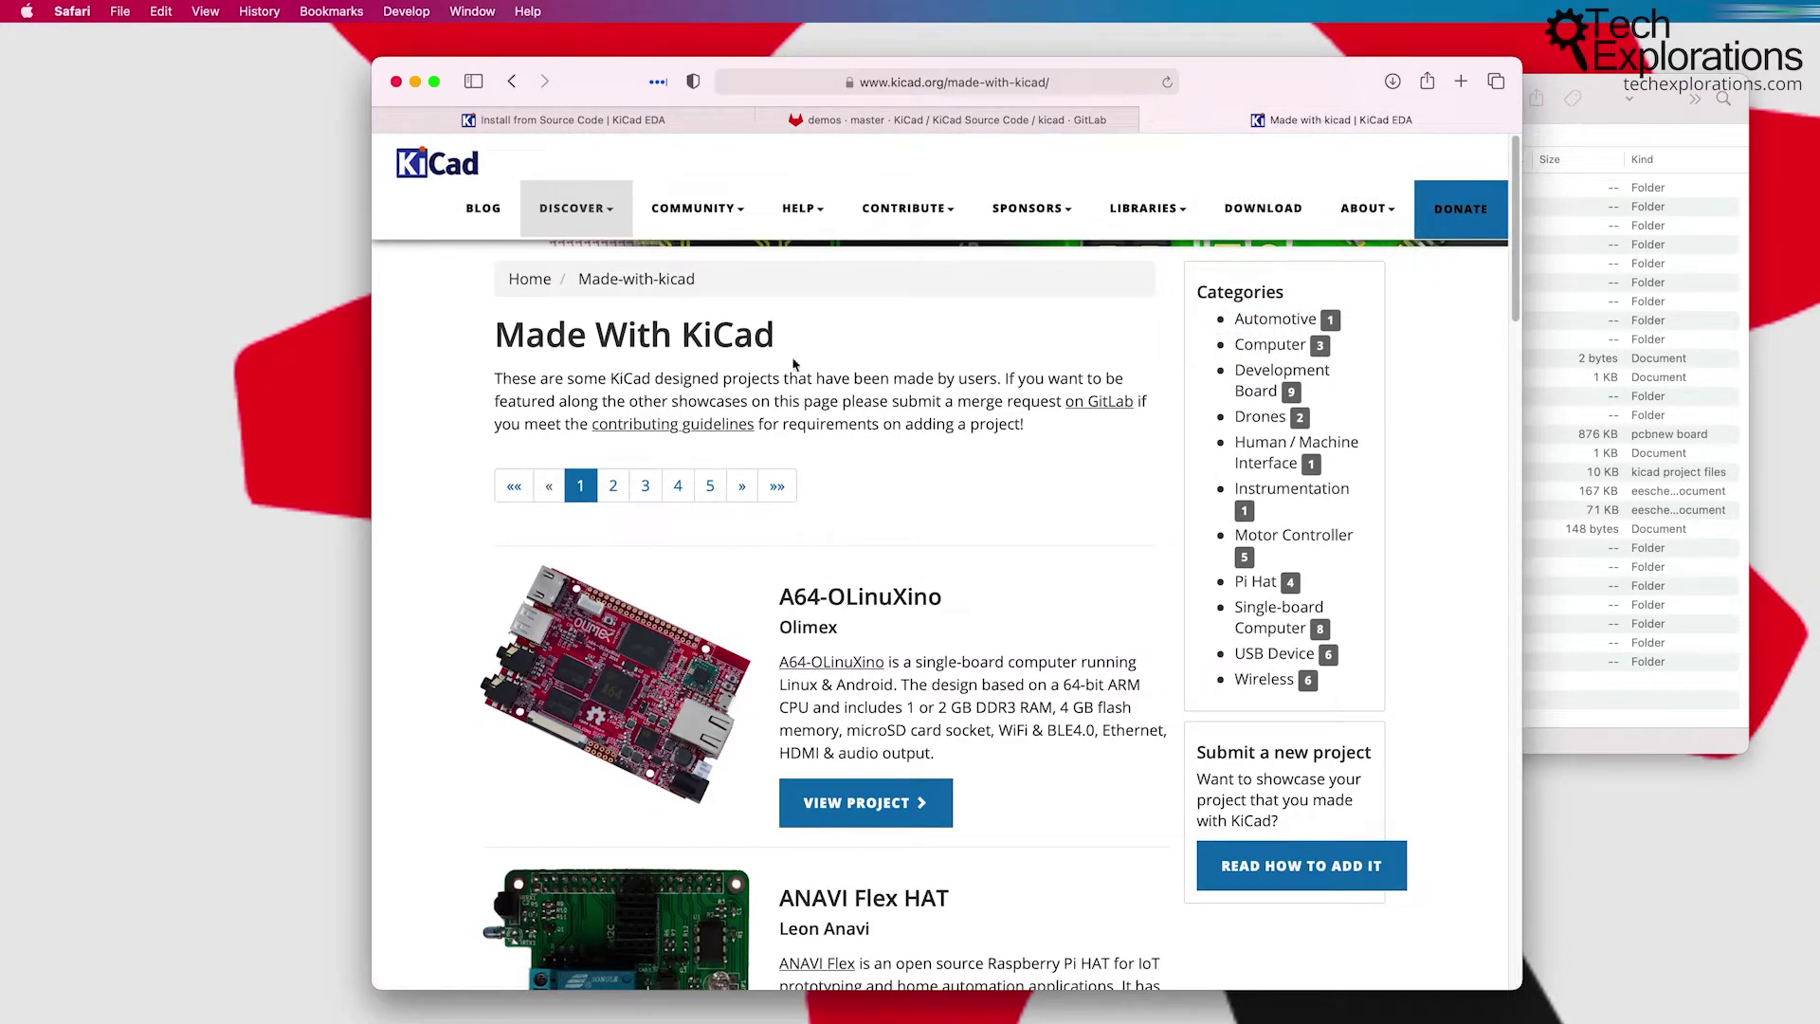
{"action": "left_click", "coordinate": [614, 217]}
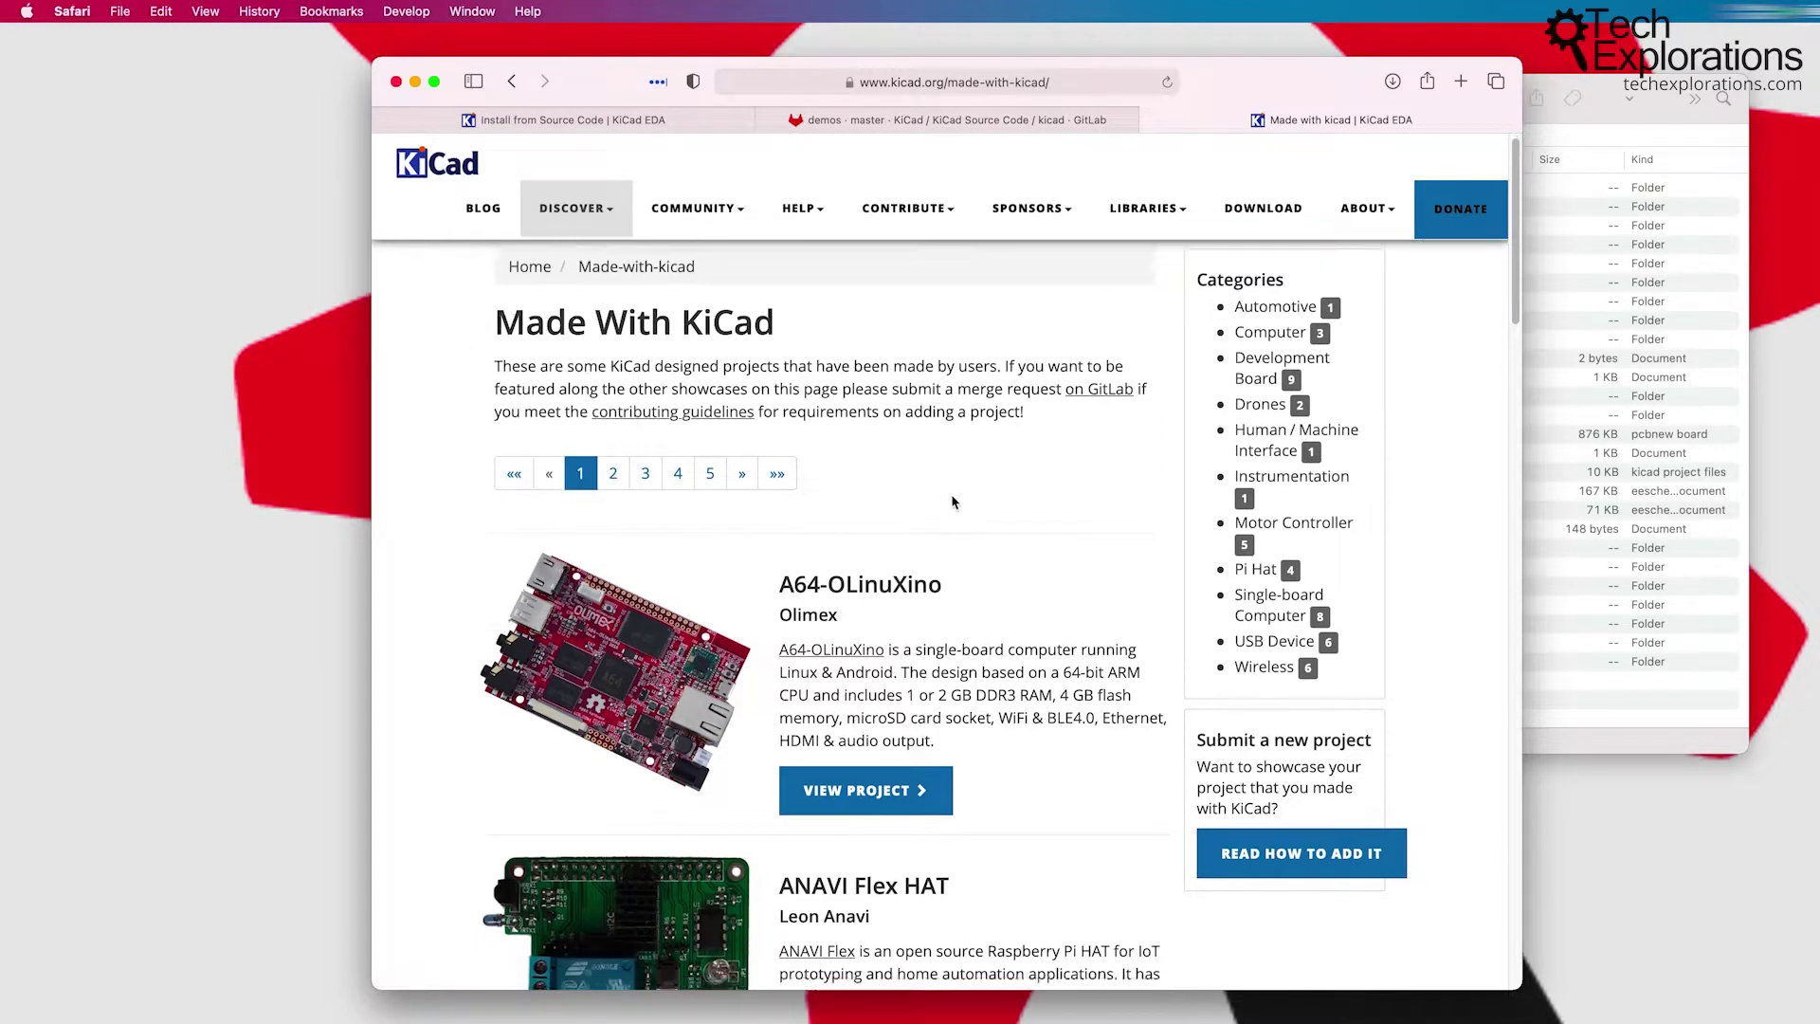
{"action": "scroll", "coordinate": [947, 498], "scroll_direction": "down", "scroll_amount": 3}
{"action": "scroll", "coordinate": [955, 489], "scroll_direction": "down", "scroll_amount": 5}
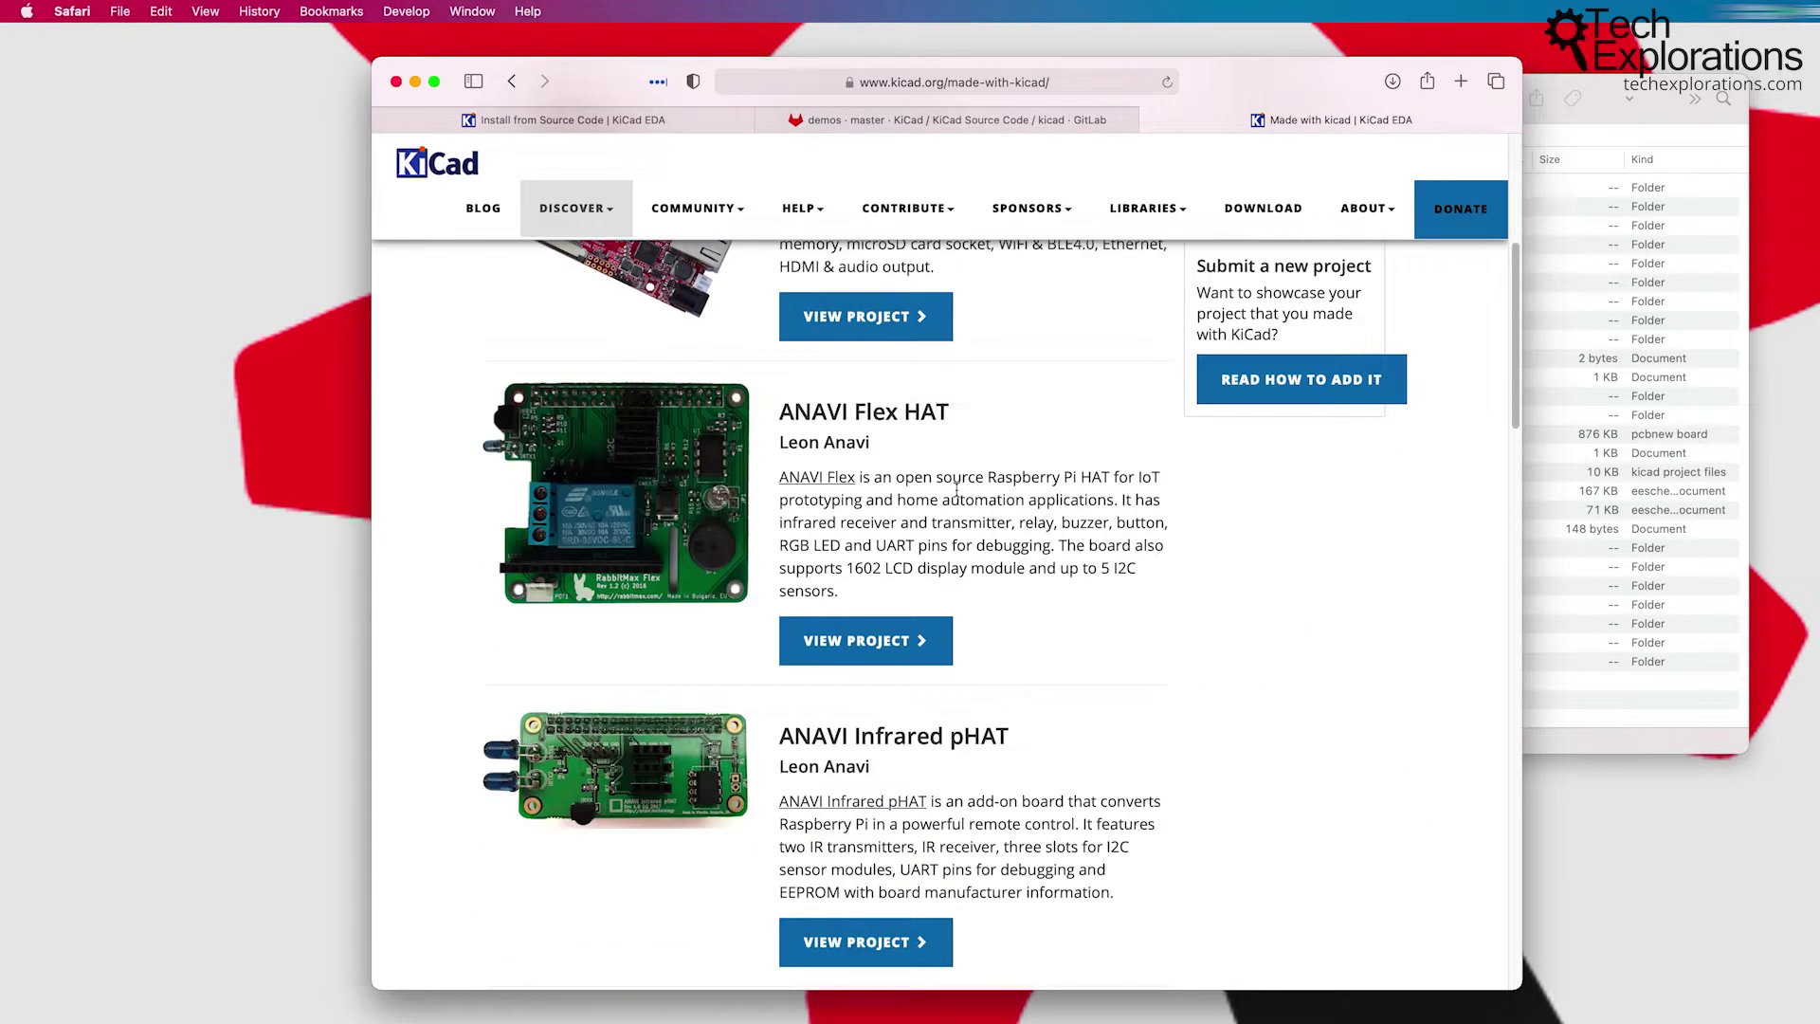
{"action": "scroll", "coordinate": [960, 494], "scroll_direction": "down", "scroll_amount": 5}
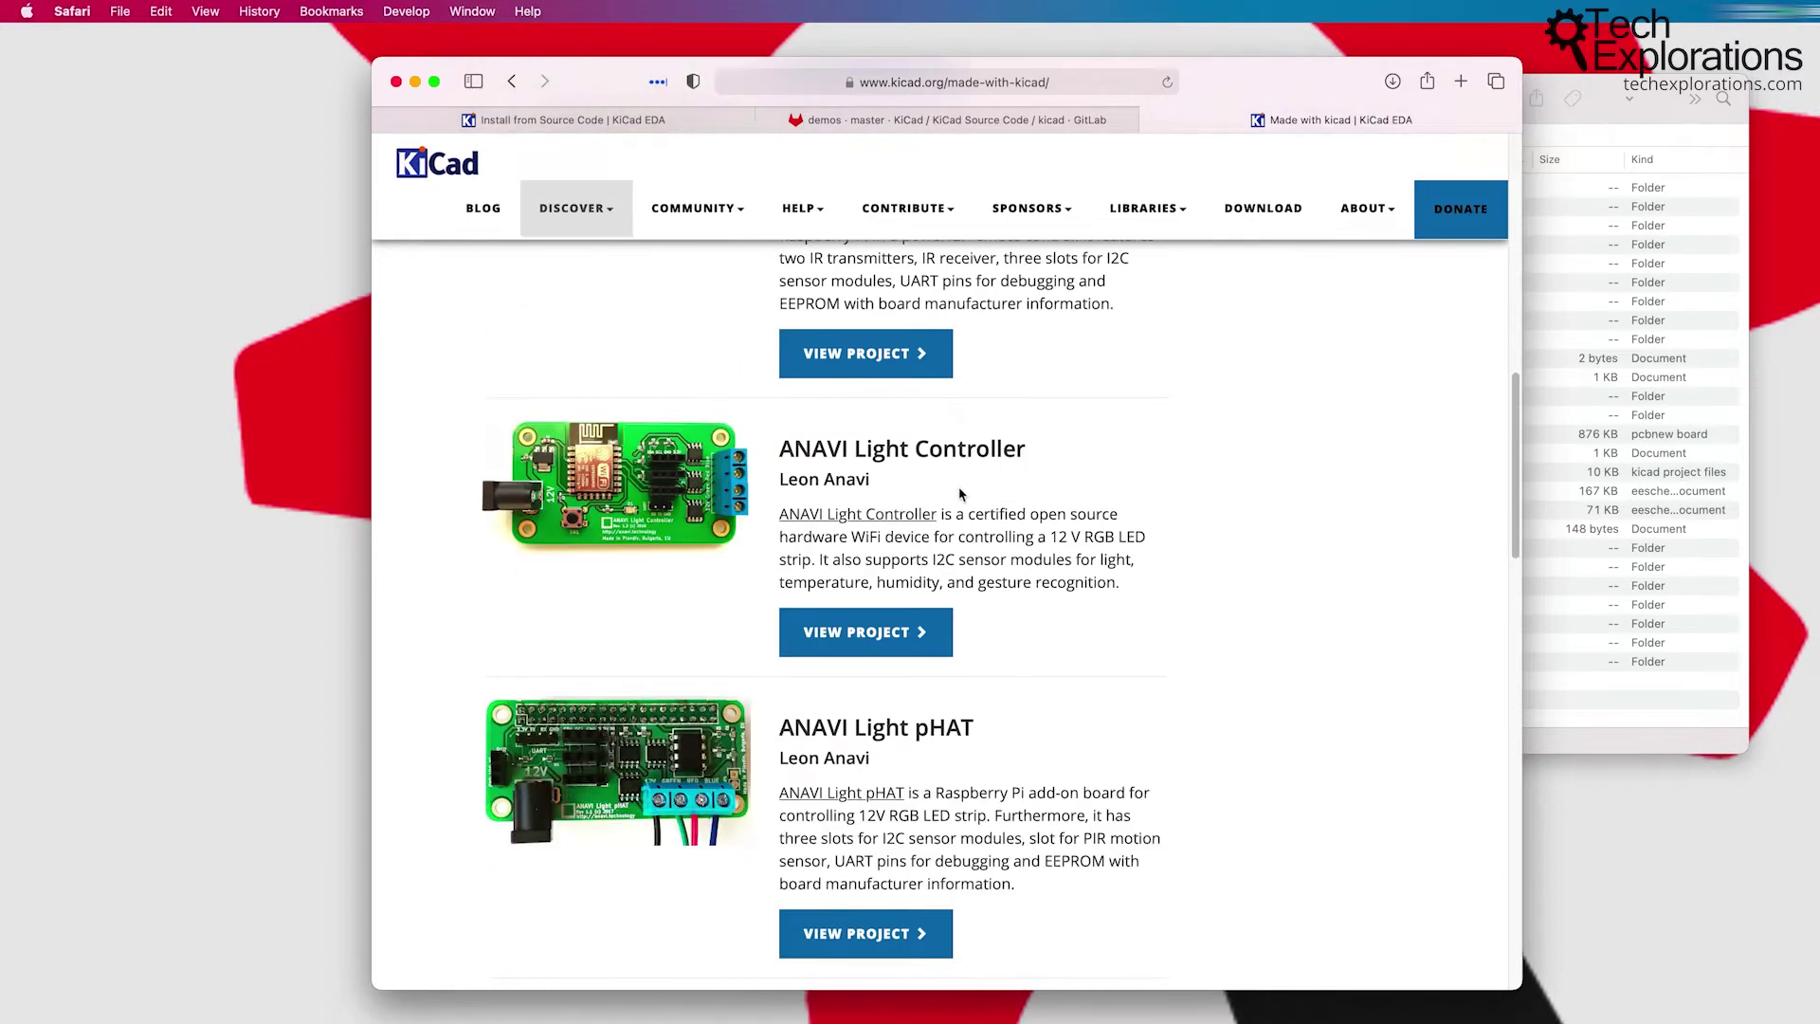
{"action": "scroll", "coordinate": [960, 494], "scroll_direction": "down", "scroll_amount": 5}
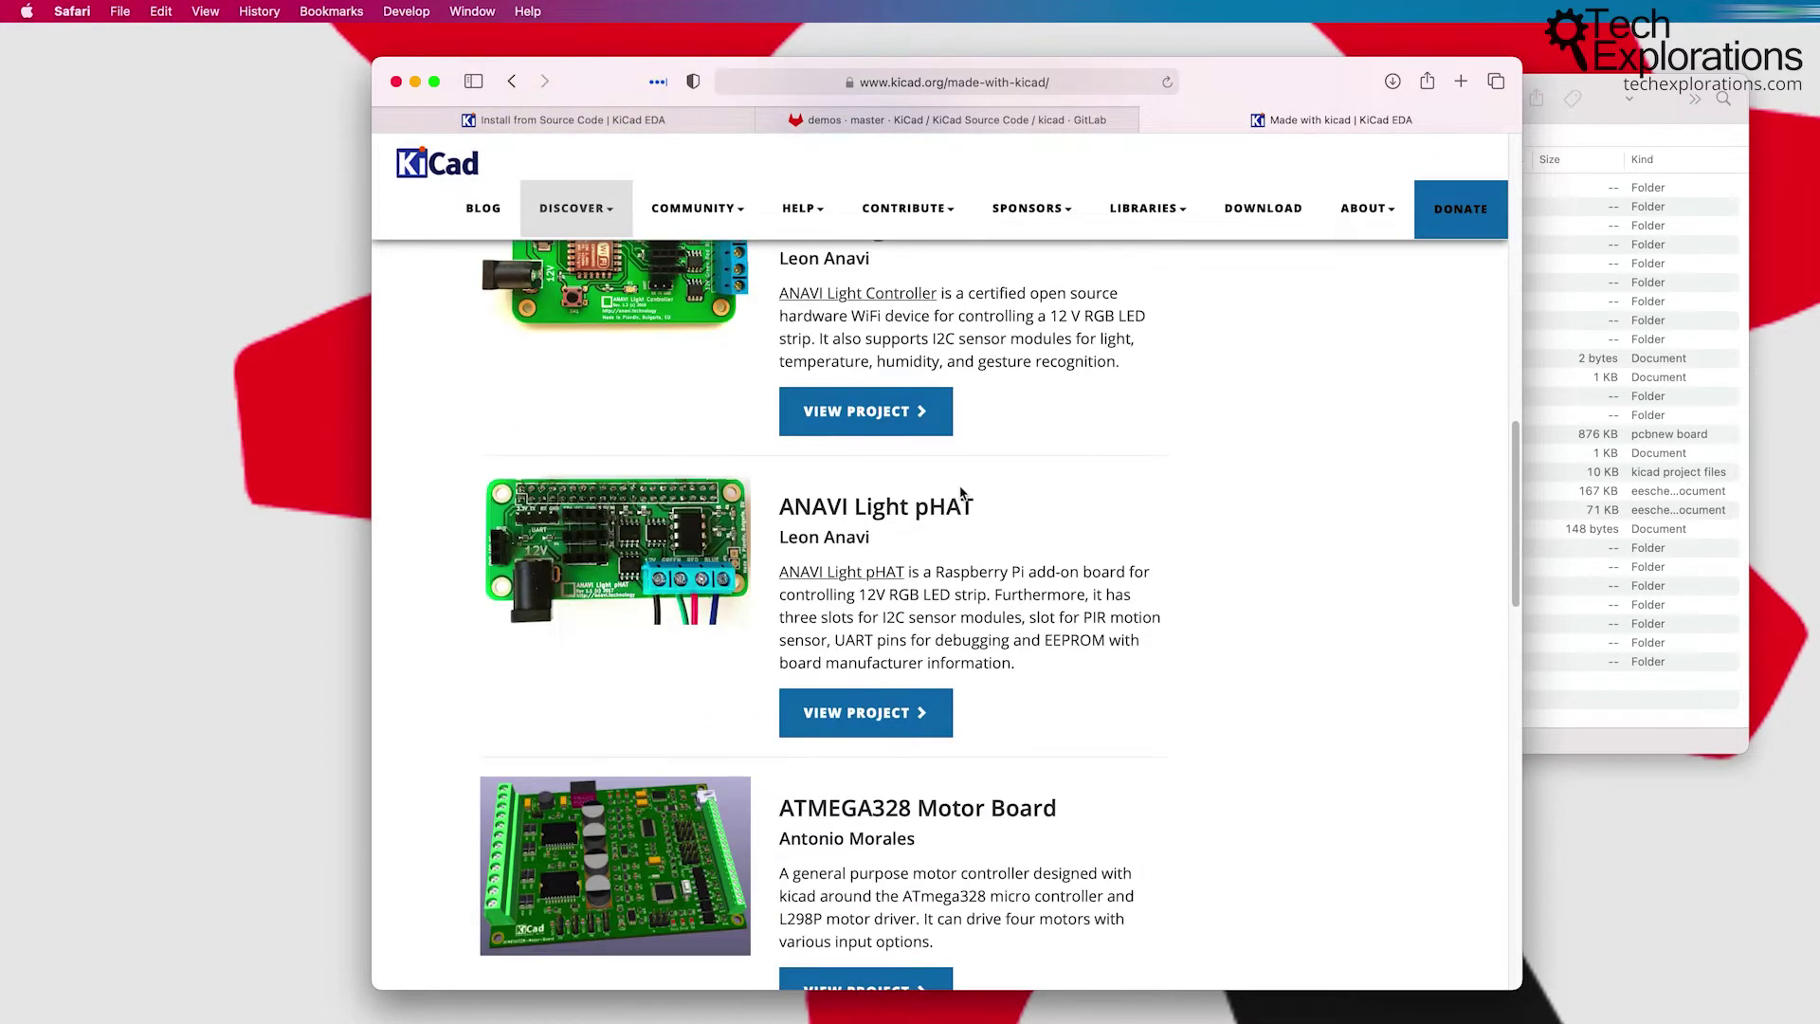
{"action": "scroll", "coordinate": [960, 488], "scroll_direction": "down", "scroll_amount": 5}
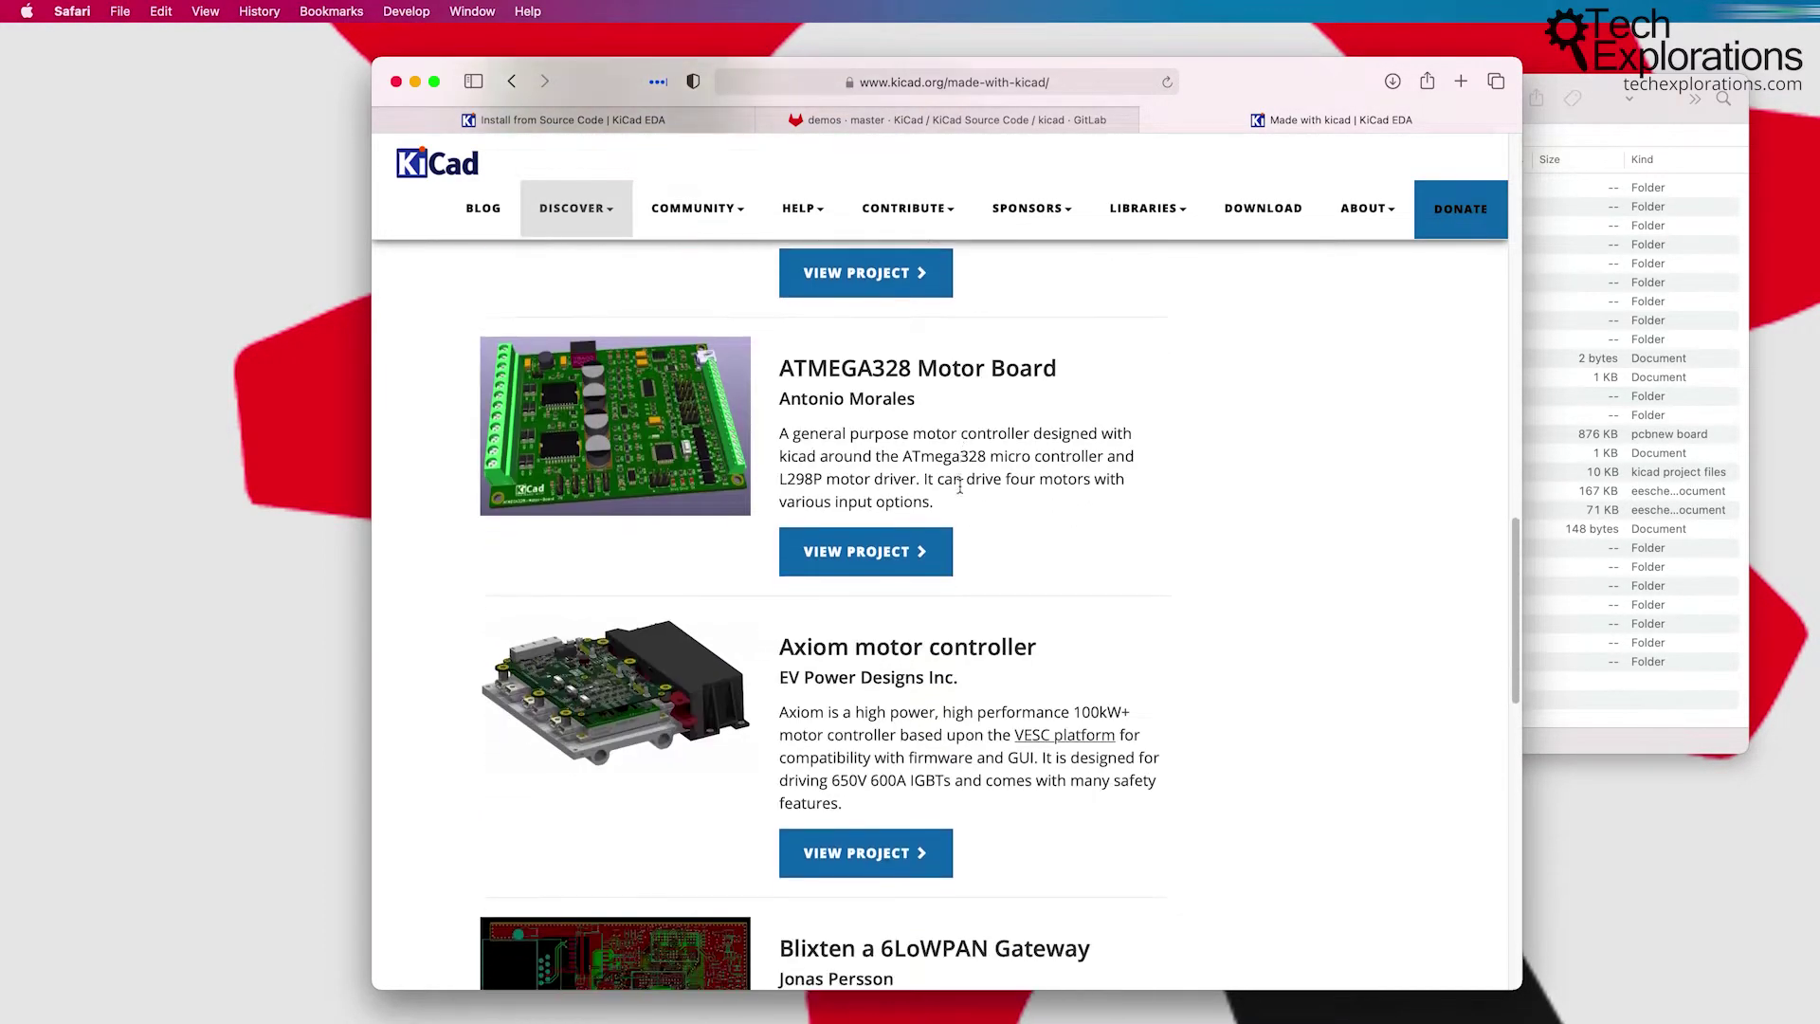
{"action": "scroll", "coordinate": [960, 488], "scroll_direction": "down", "scroll_amount": 7}
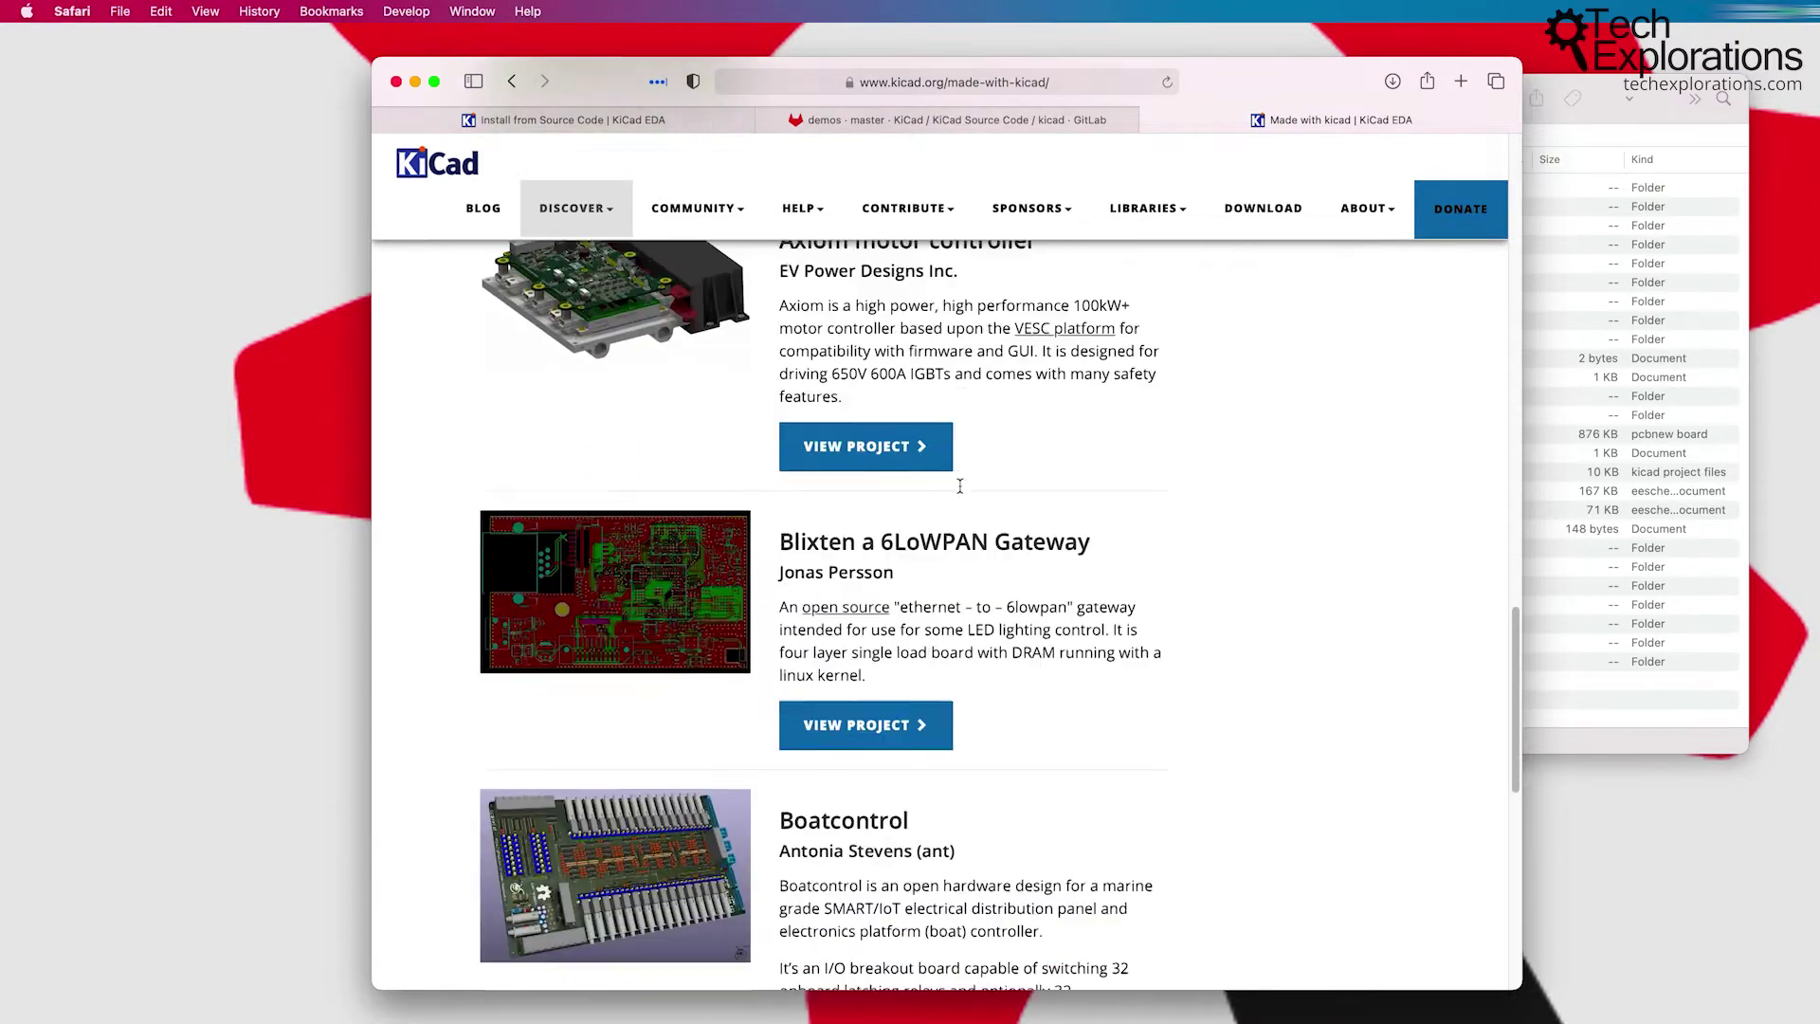
{"action": "scroll", "coordinate": [960, 492], "scroll_direction": "down", "scroll_amount": 8}
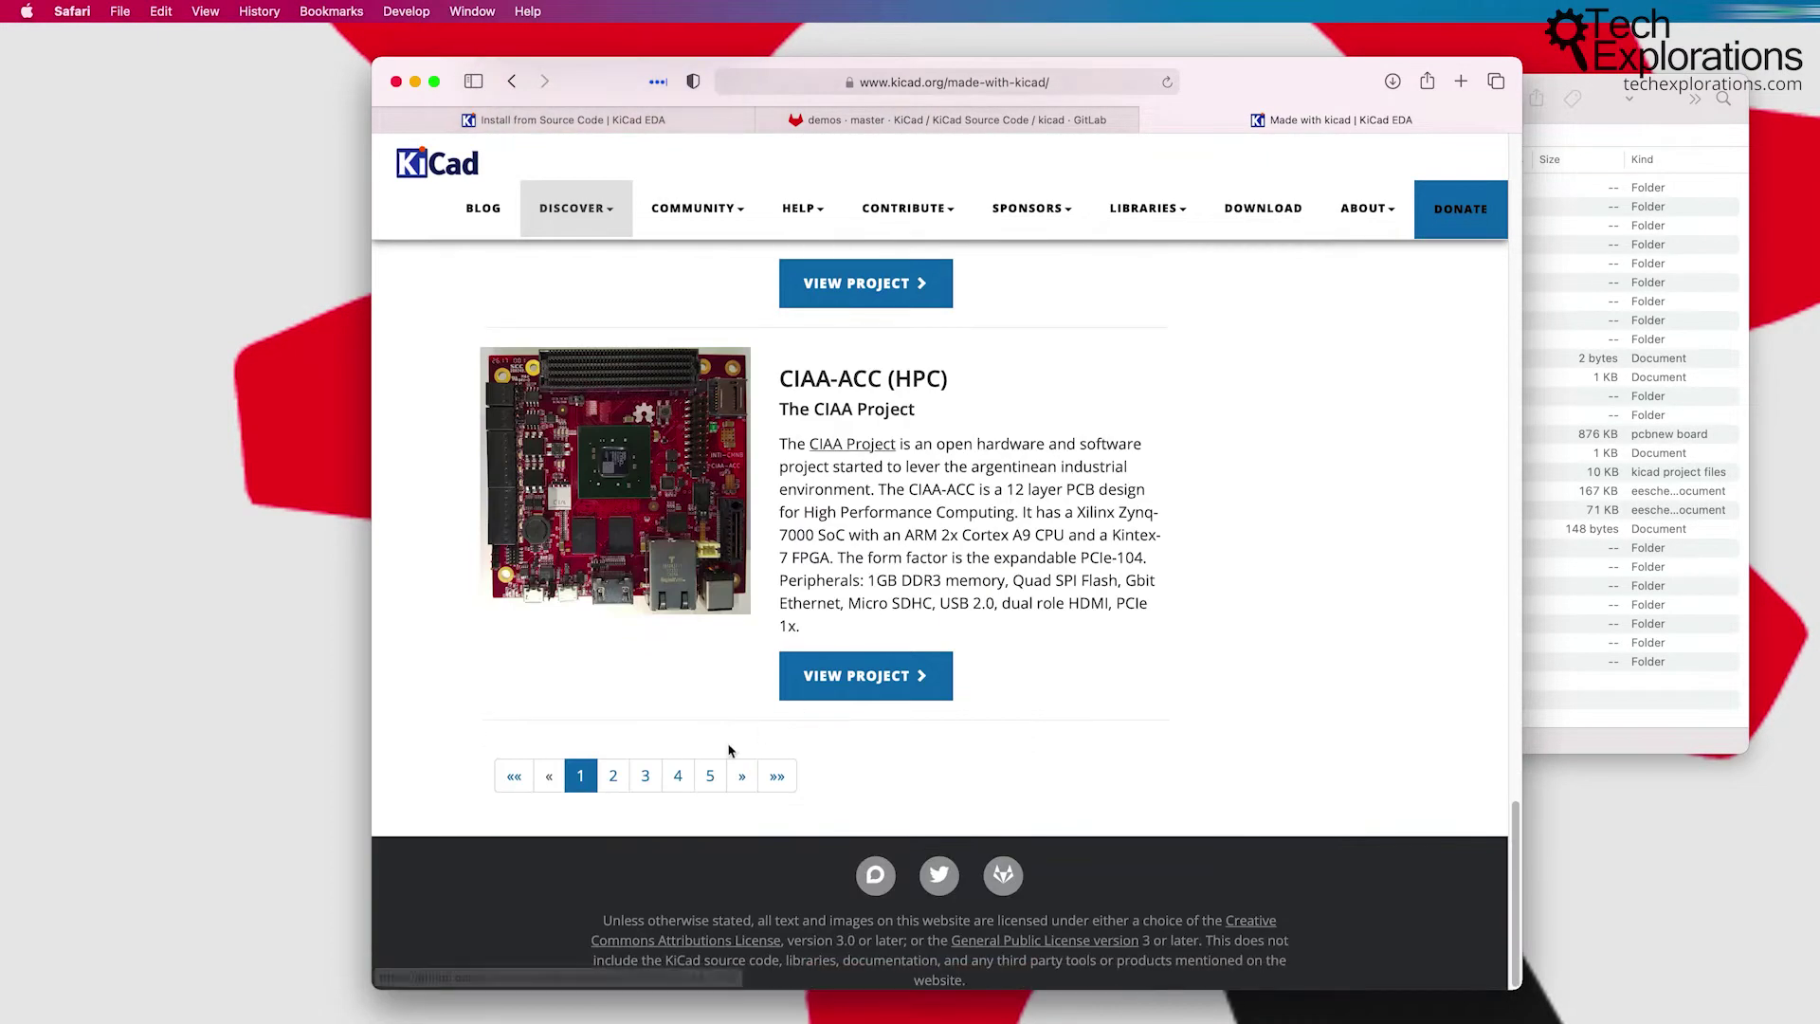
Step: Go to page 2 of the Made With KiCad showcase and open the CSEduino v4 project
{"action": "left_click", "coordinate": [613, 775]}
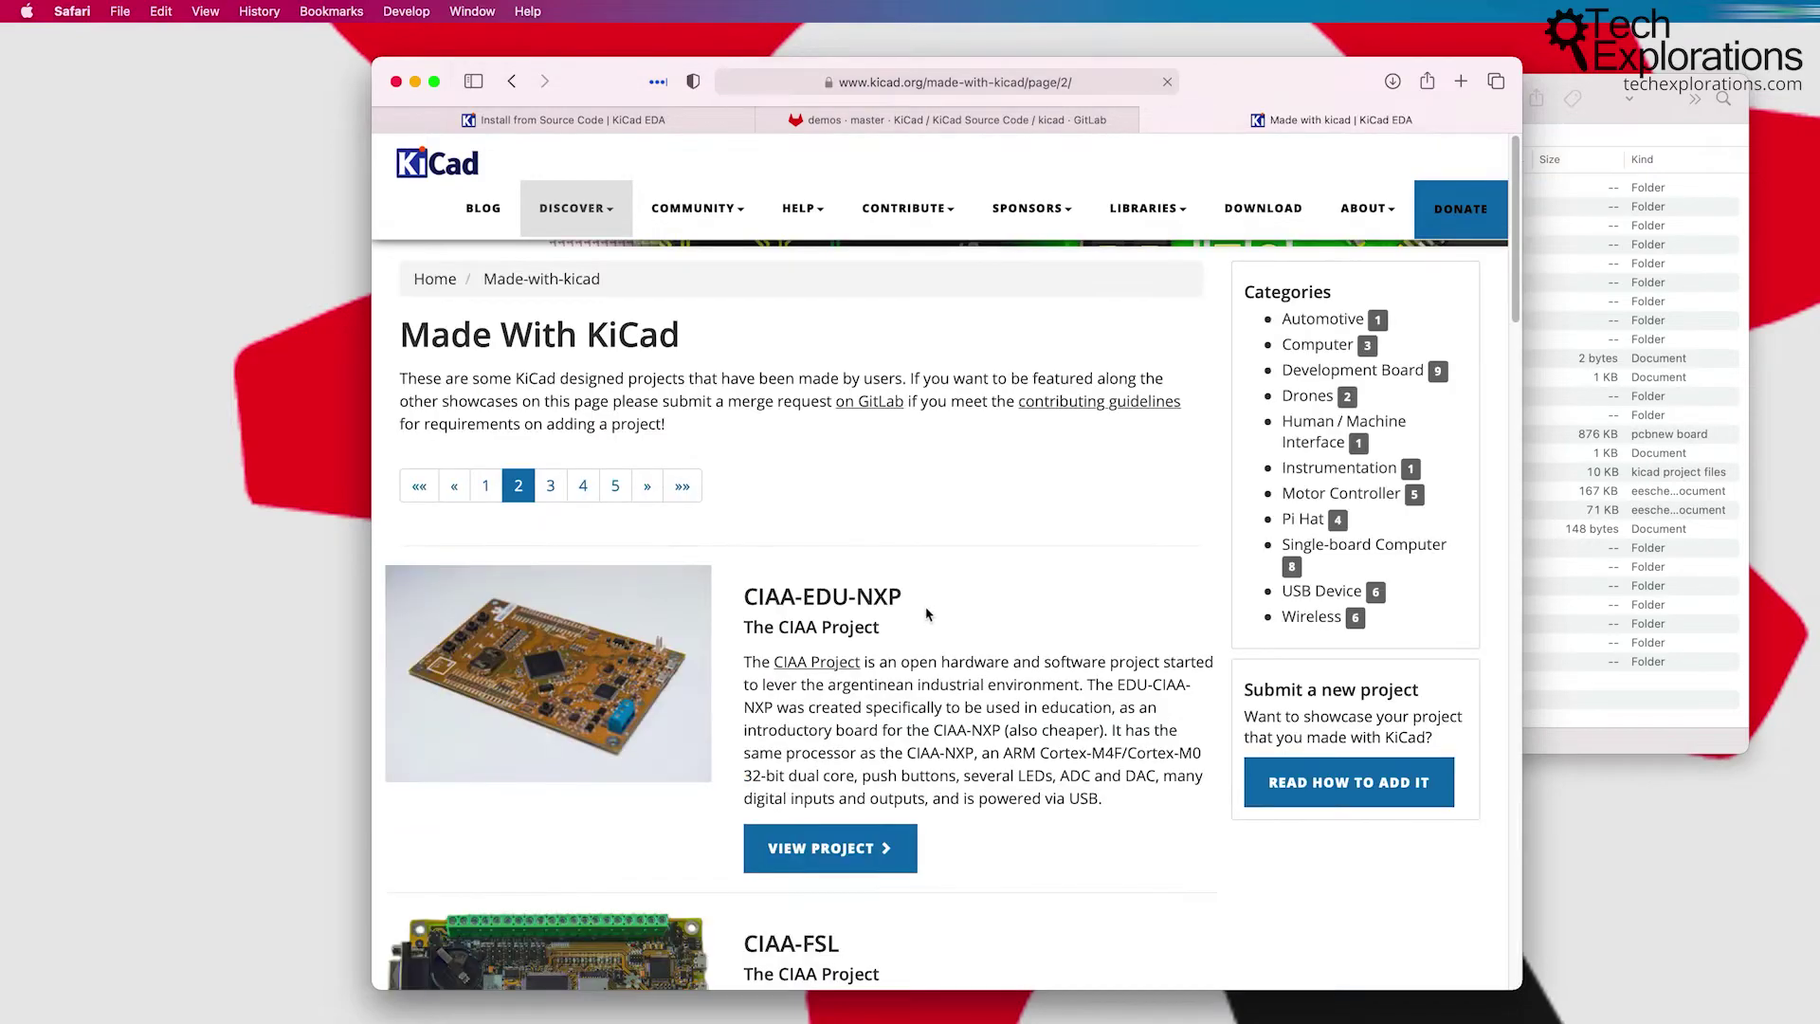
{"action": "scroll", "coordinate": [896, 583], "scroll_direction": "down", "scroll_amount": 5}
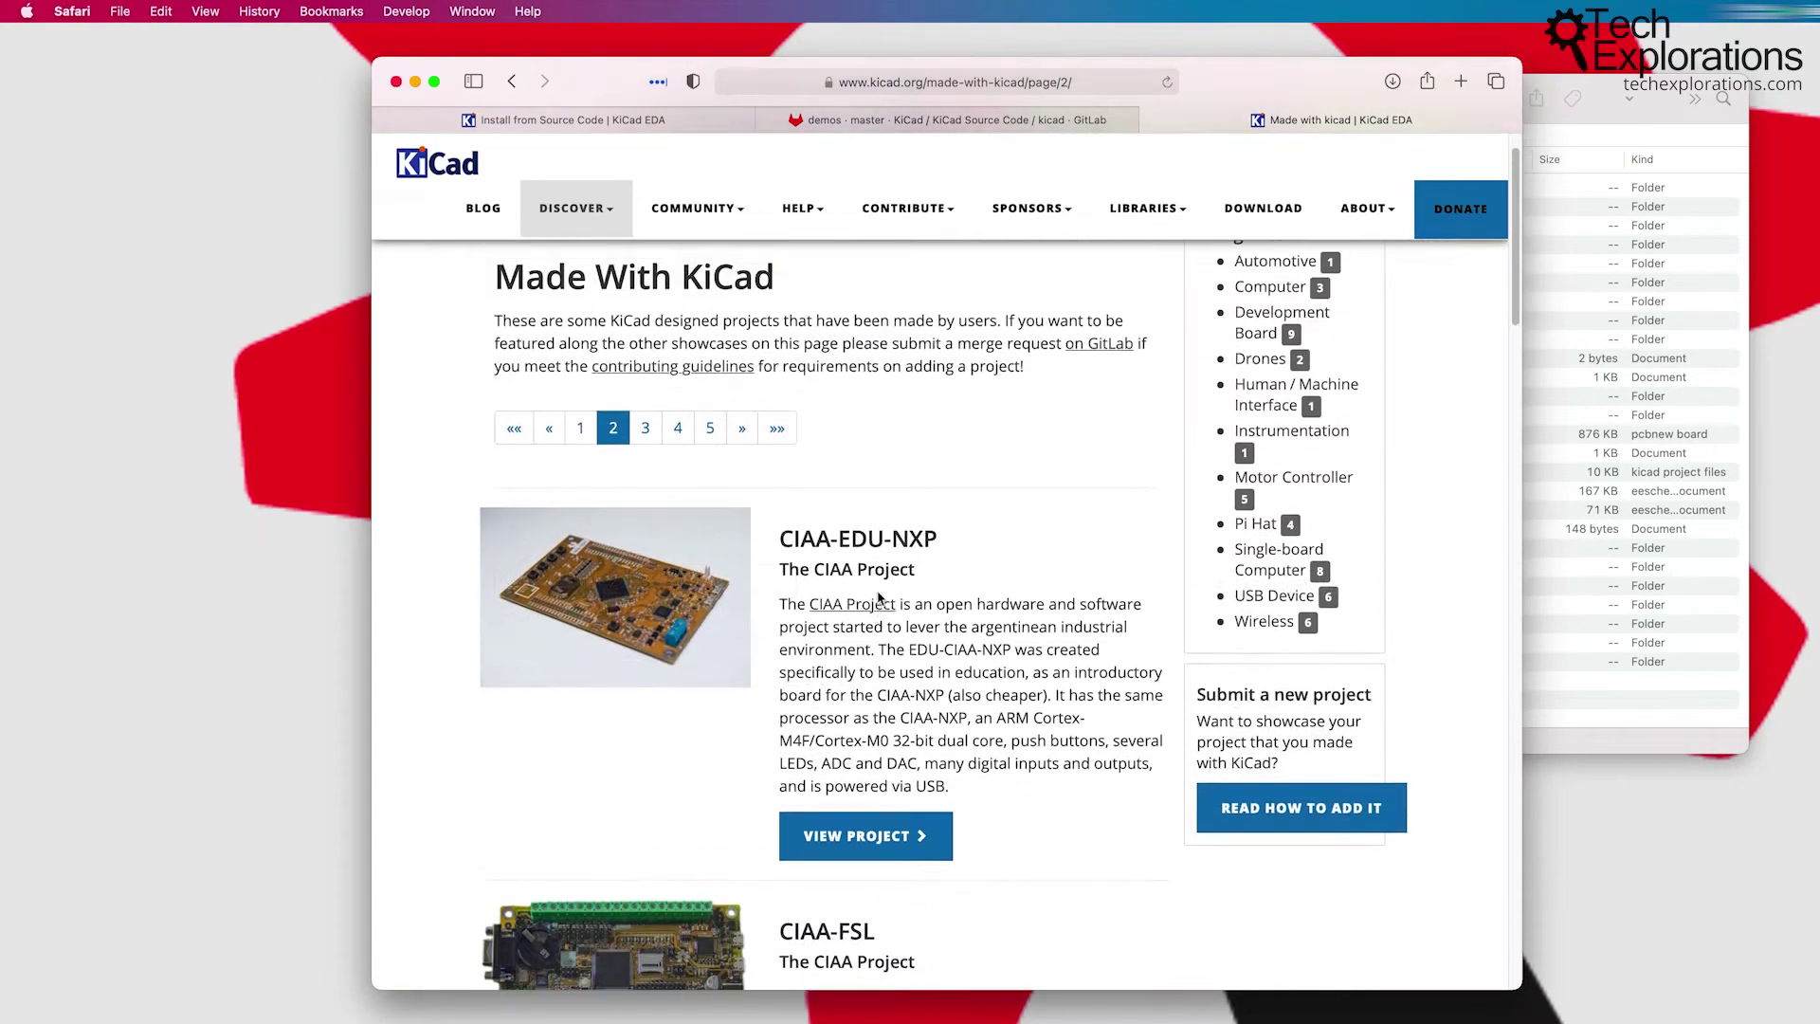
{"action": "scroll", "coordinate": [879, 597], "scroll_direction": "down", "scroll_amount": 8}
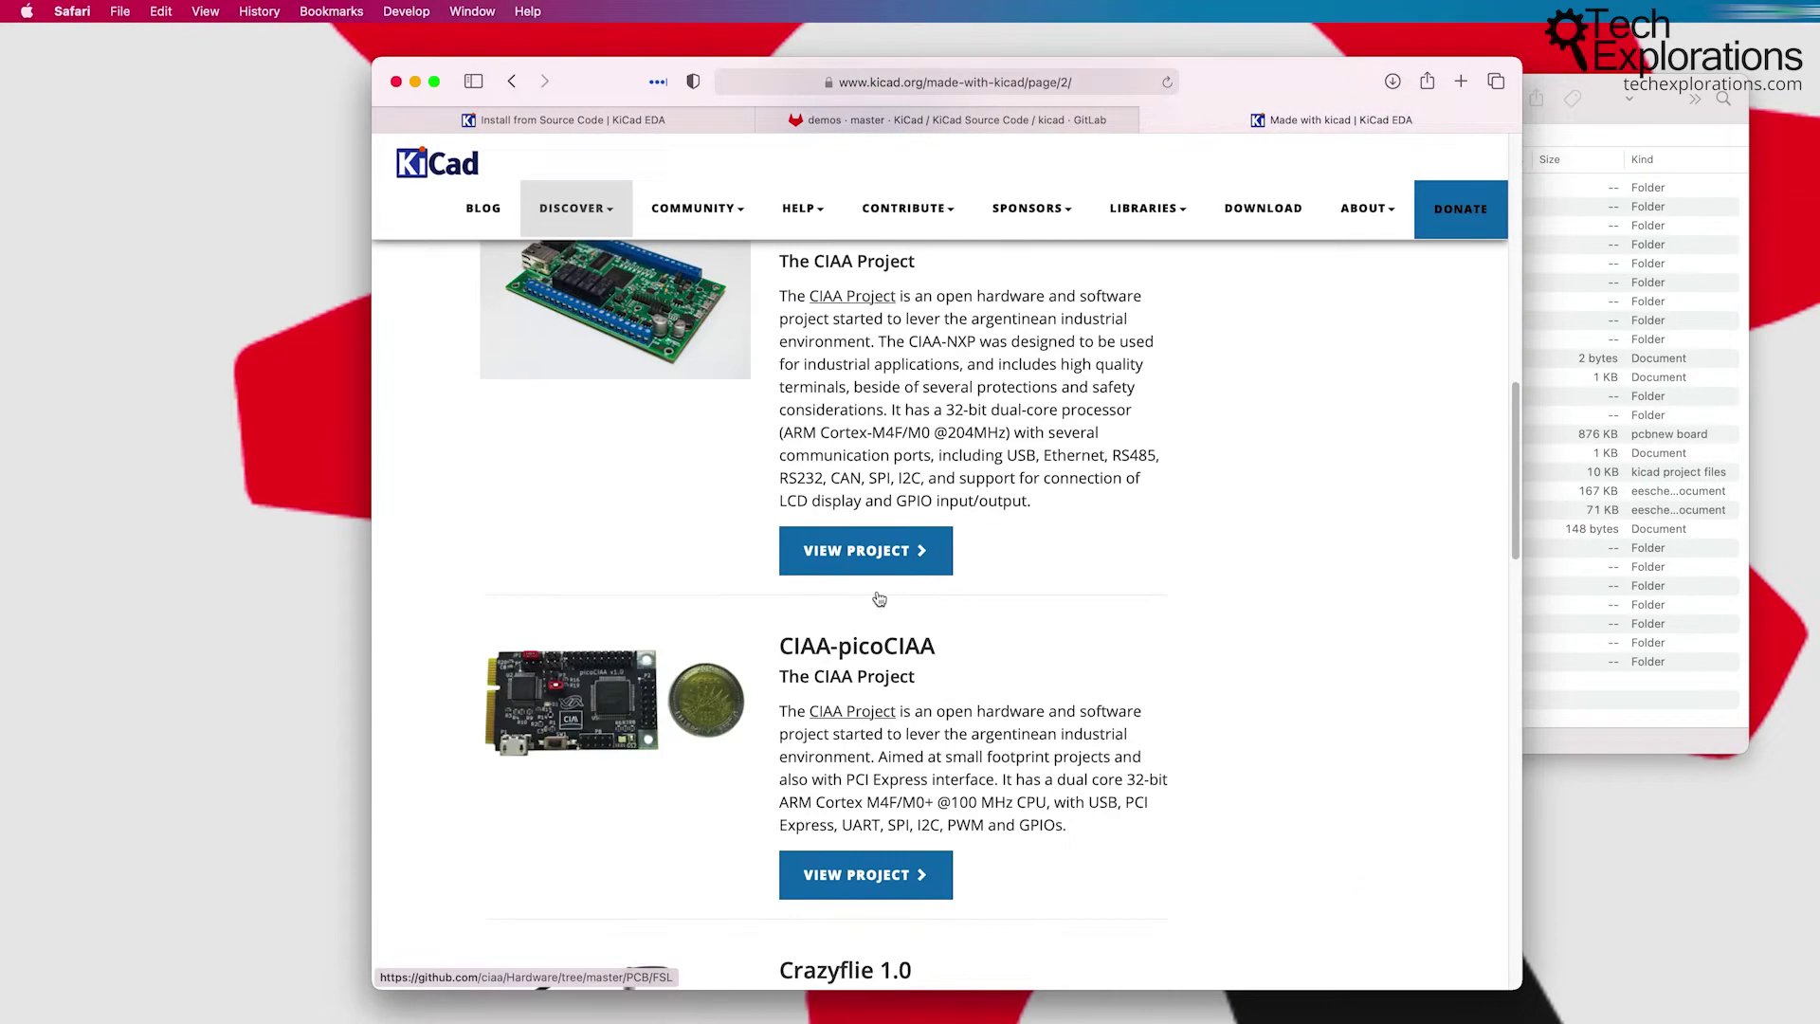
{"action": "scroll", "coordinate": [879, 597], "scroll_direction": "down", "scroll_amount": 8}
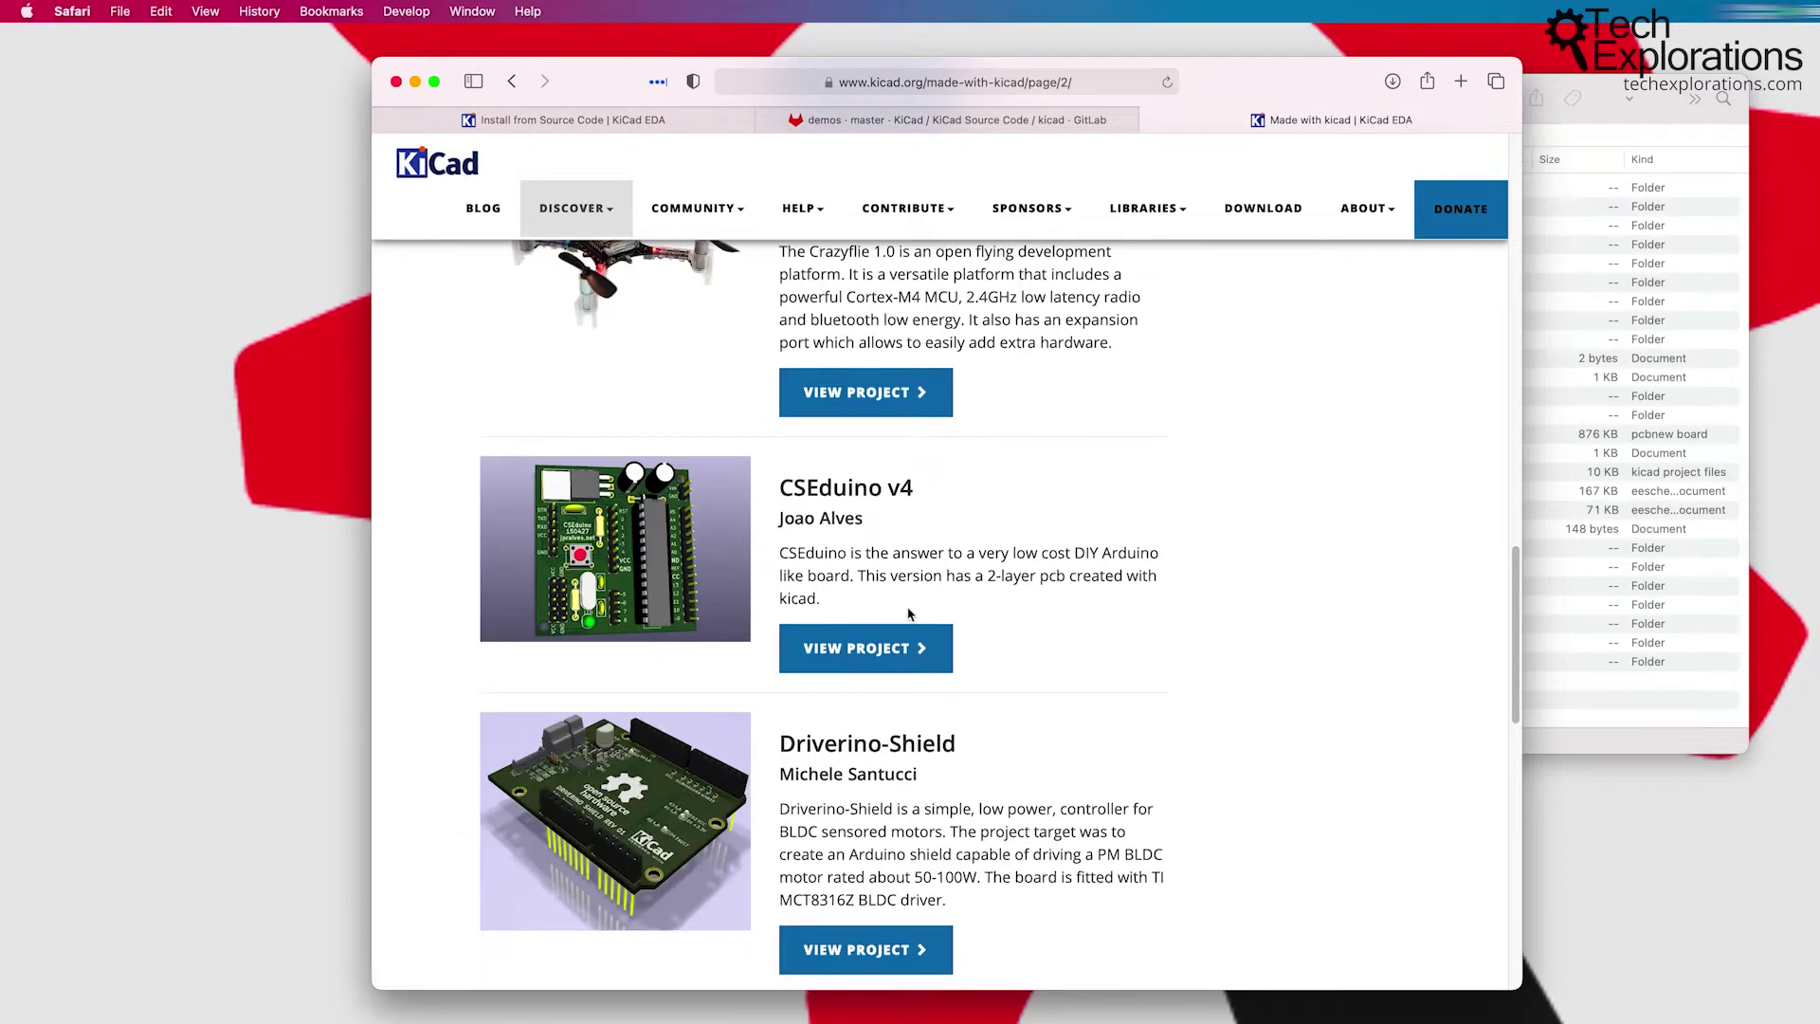
{"action": "left_click", "coordinate": [878, 650]}
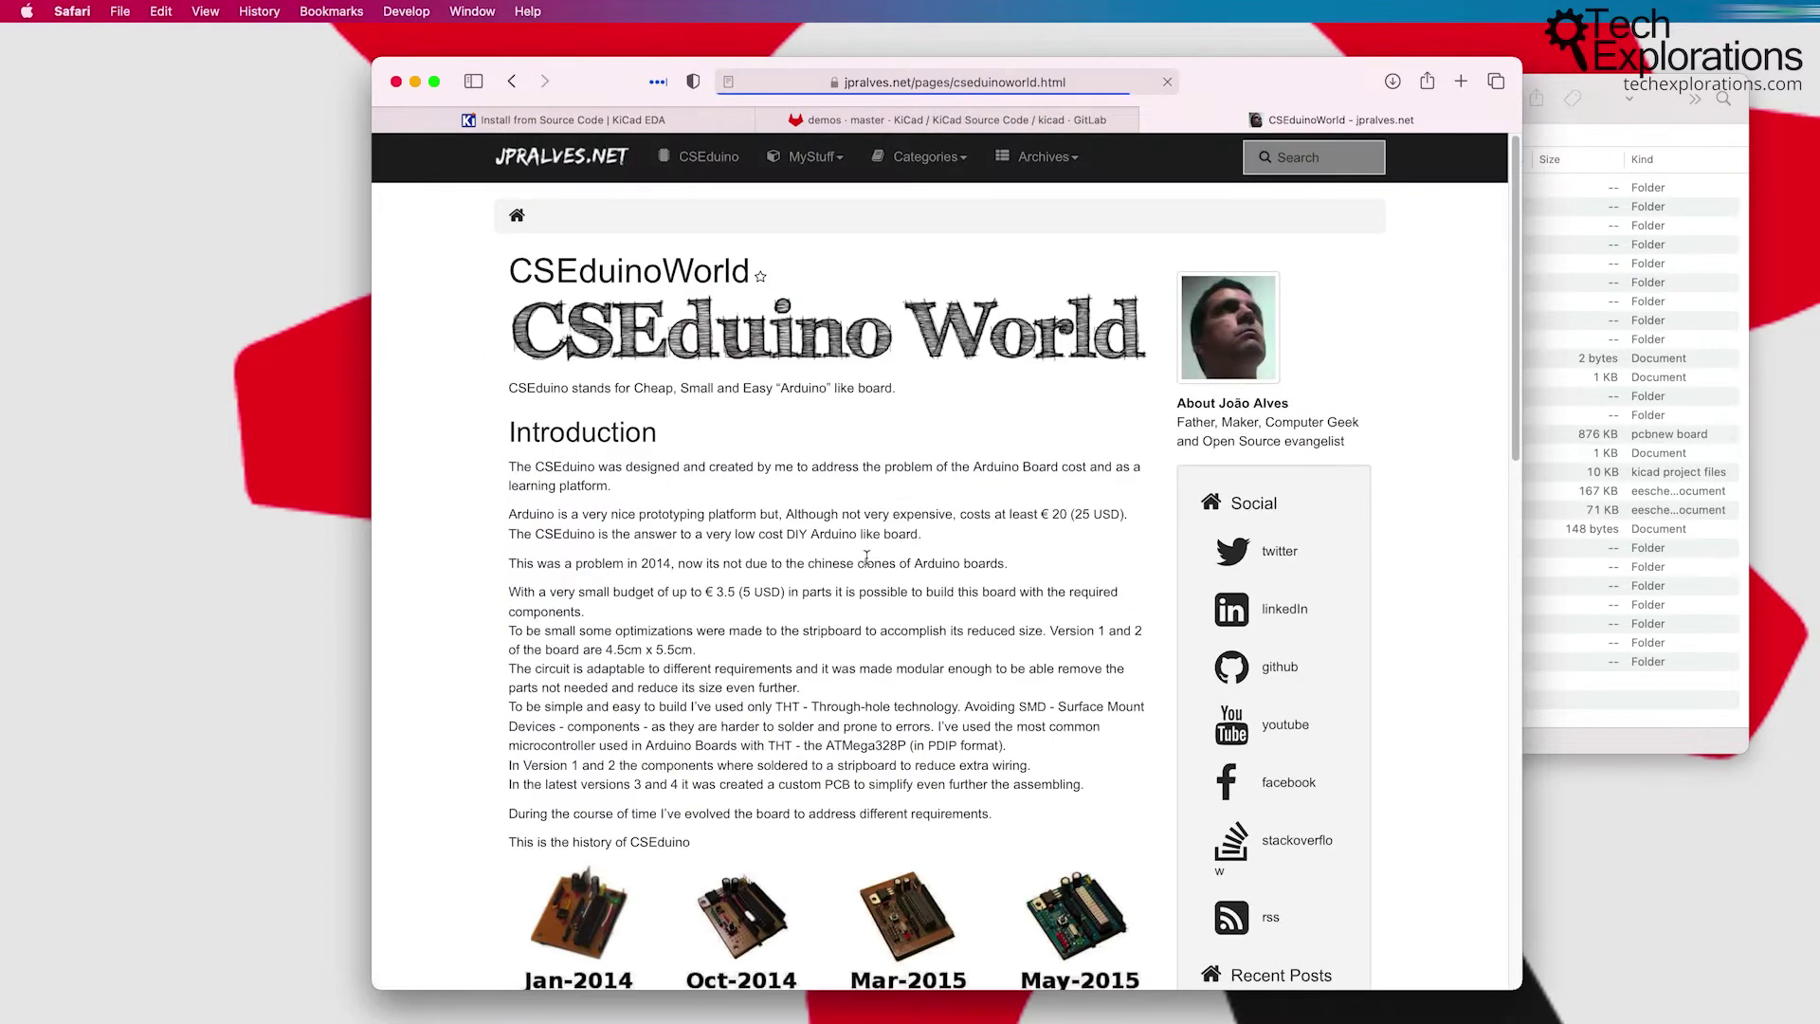
Step: Open the Version 4 page from CSEduinoWorld and follow its github link to the board's KiCad files
{"action": "scroll", "coordinate": [810, 557], "scroll_direction": "down", "scroll_amount": 5}
{"action": "scroll", "coordinate": [811, 557], "scroll_direction": "down", "scroll_amount": 10}
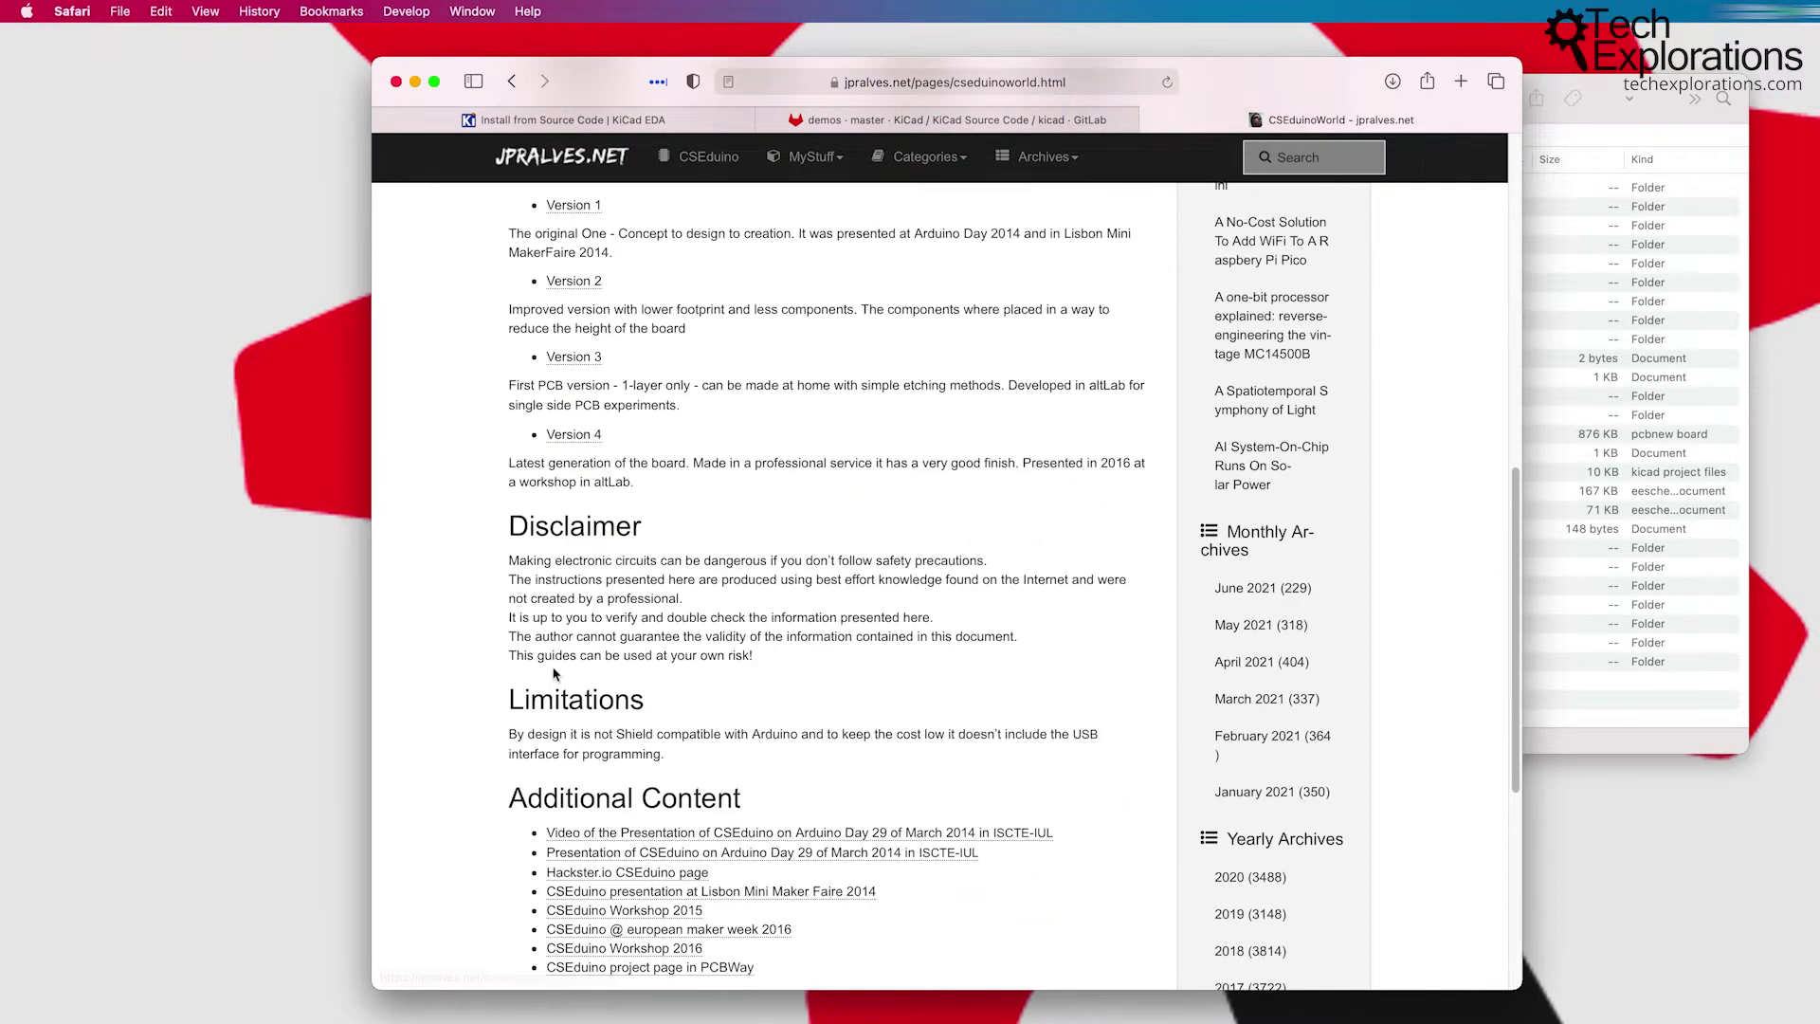
{"action": "left_click", "coordinate": [578, 438]}
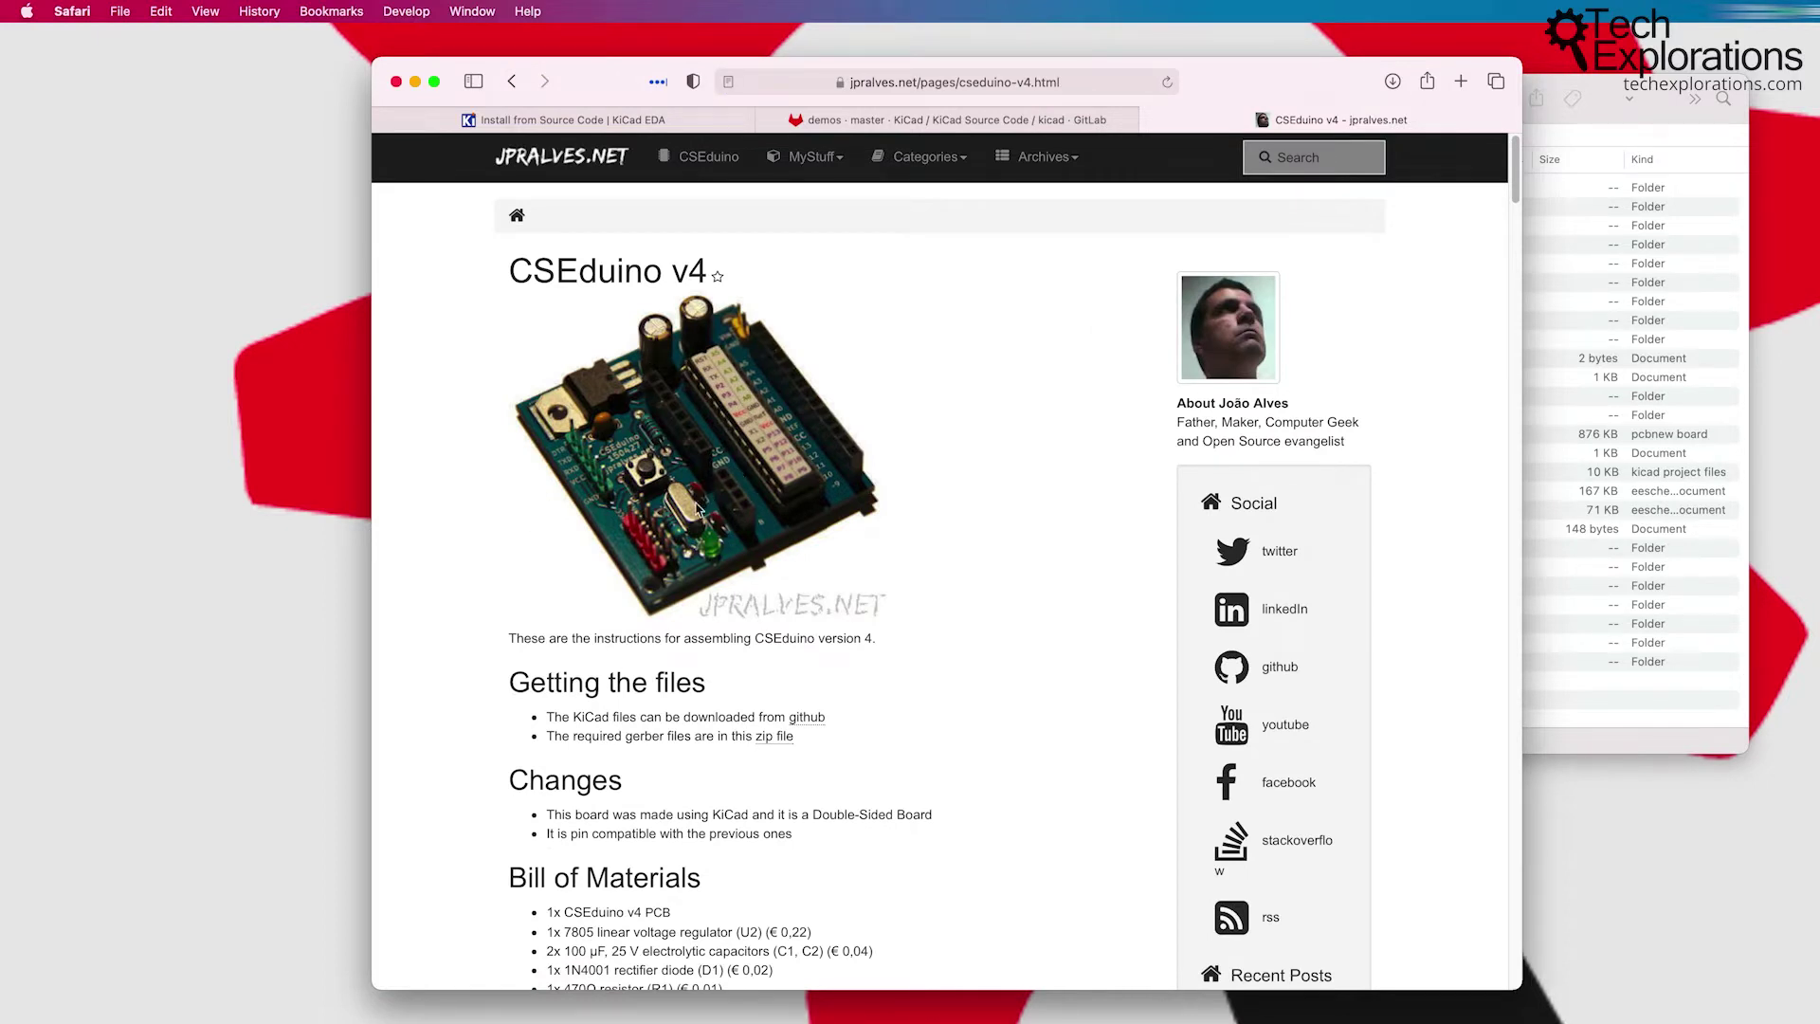
{"action": "scroll", "coordinate": [698, 555], "scroll_direction": "down", "scroll_amount": 1}
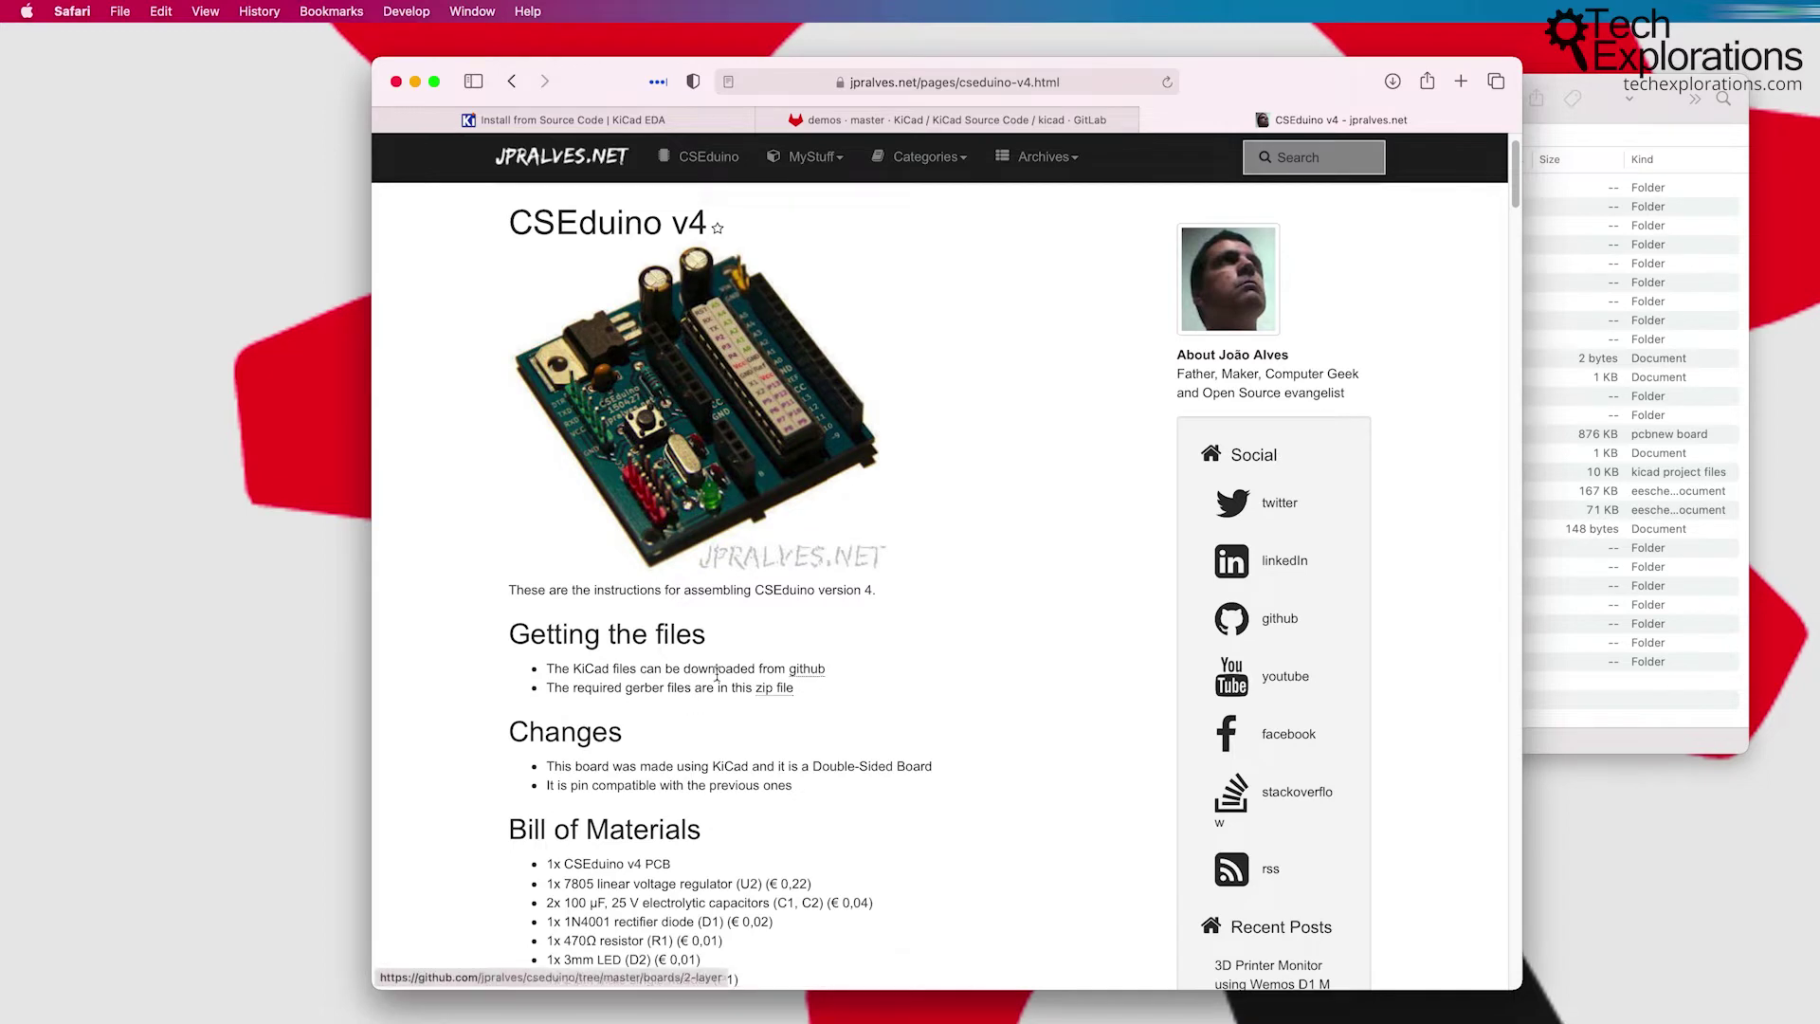
{"action": "left_click", "coordinate": [806, 669]}
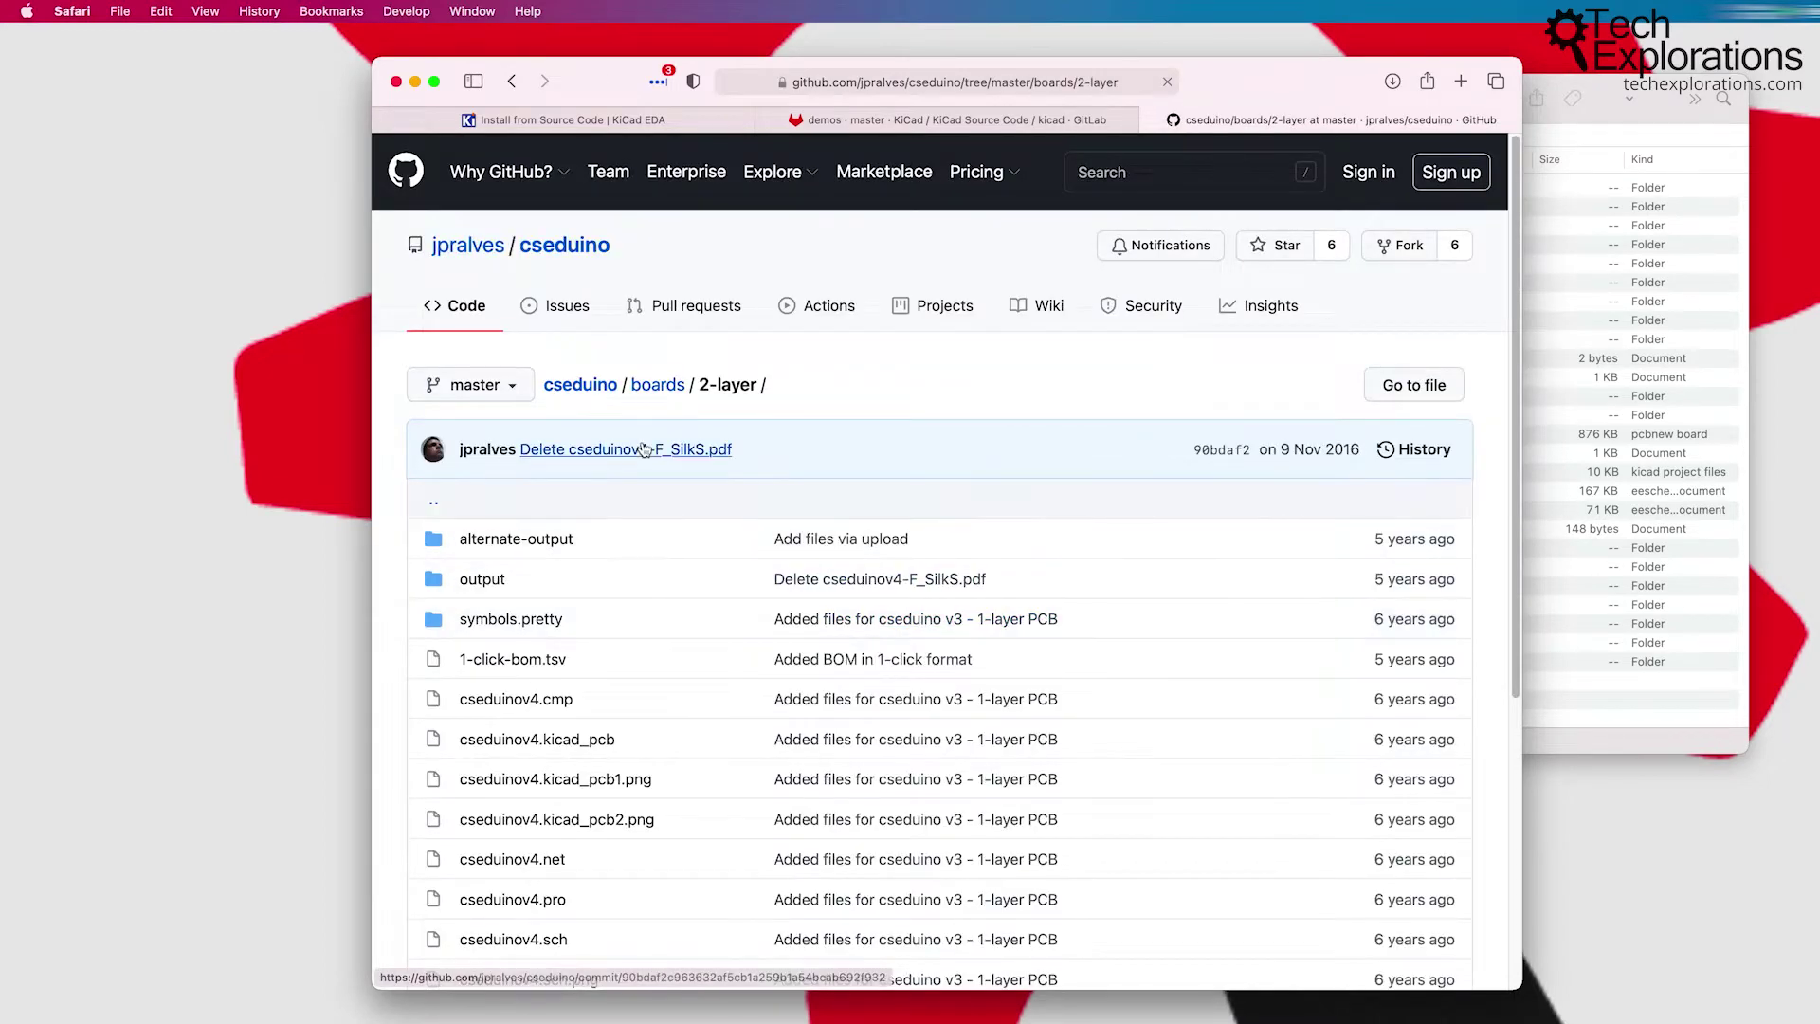
Step: Examine the KiCad project files in the 2-layer boards folder of the cseduino repository
{"action": "scroll", "coordinate": [642, 447], "scroll_direction": "down", "scroll_amount": 5}
{"action": "scroll", "coordinate": [644, 451], "scroll_direction": "up", "scroll_amount": 5}
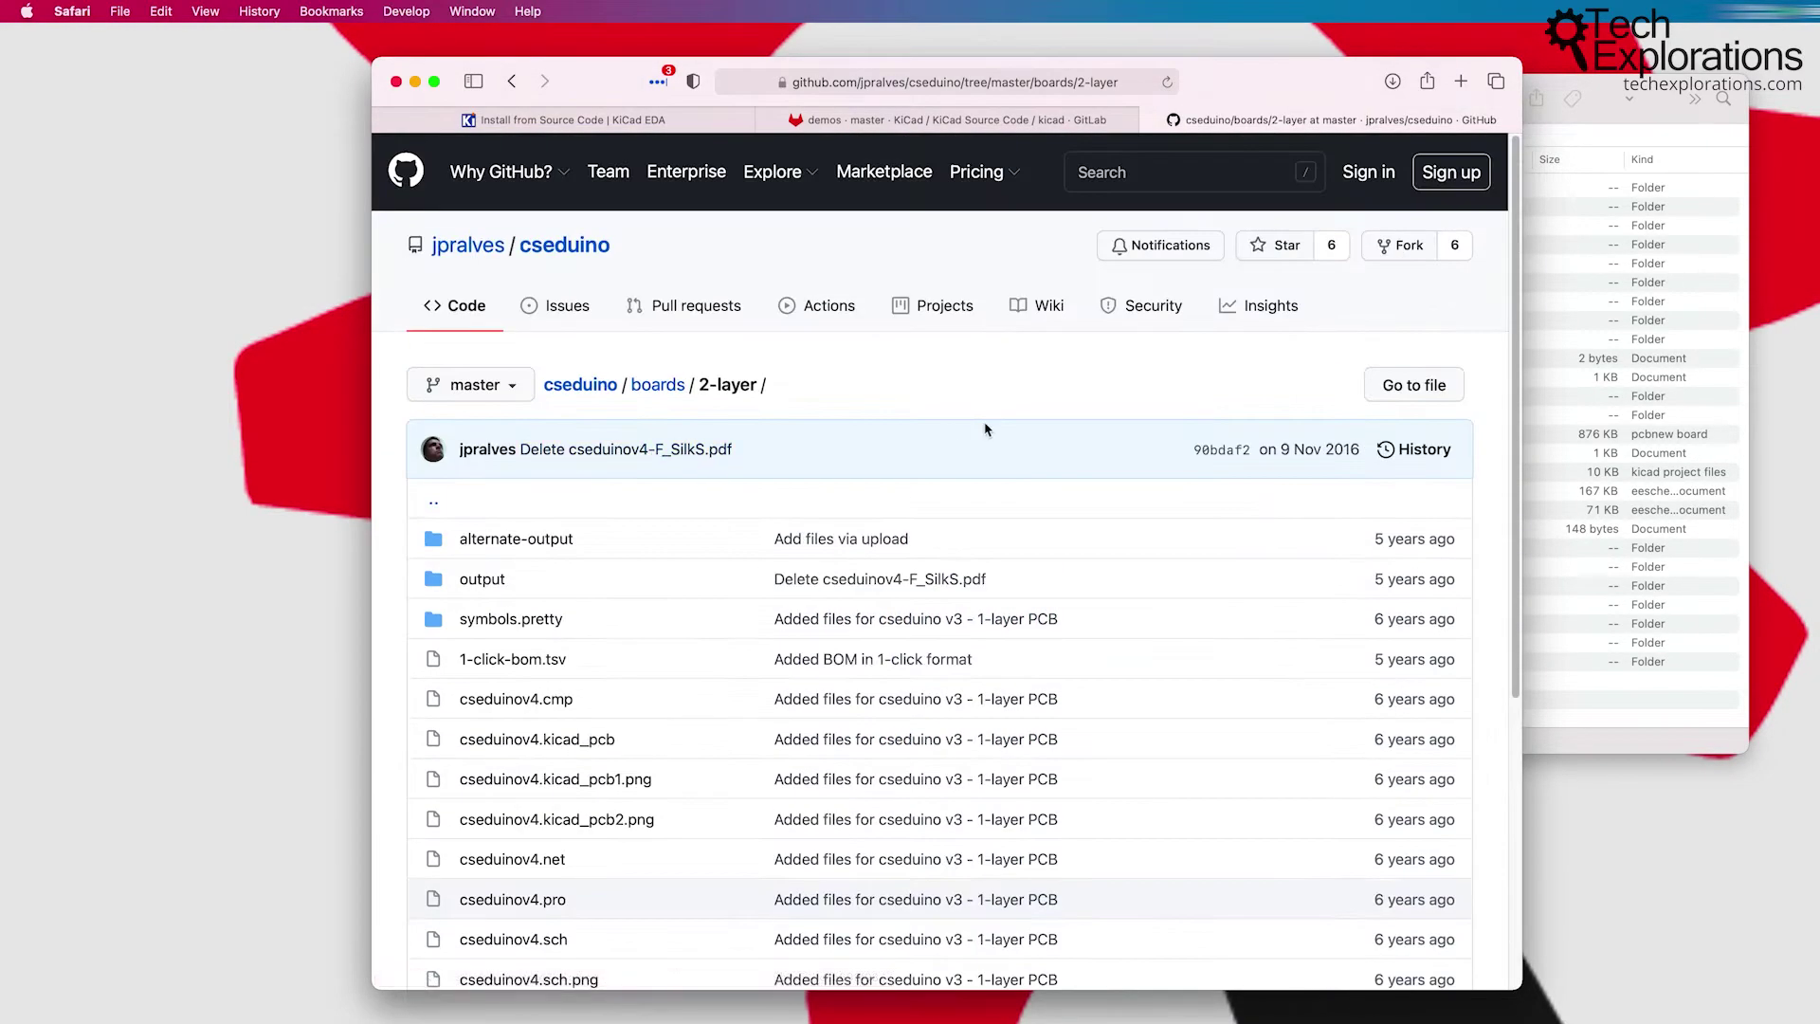
{"action": "scroll", "coordinate": [493, 696], "scroll_direction": "down", "scroll_amount": 3}
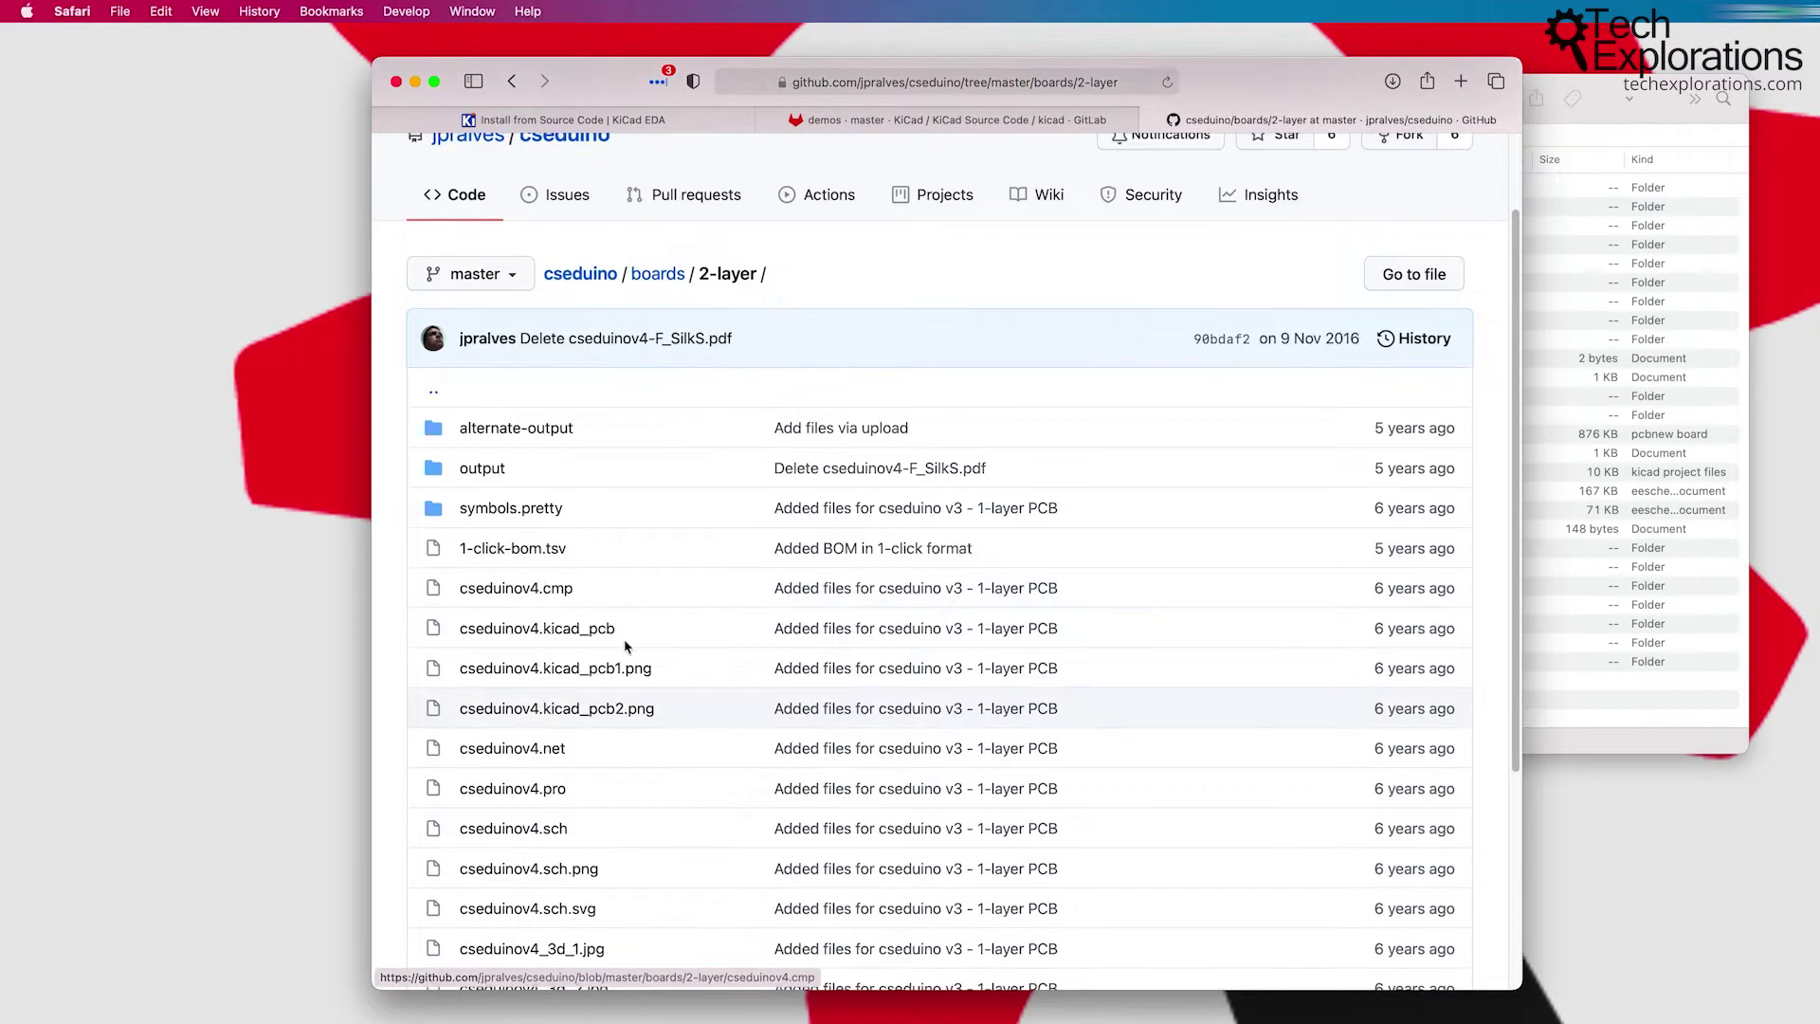
{"action": "scroll", "coordinate": [654, 654], "scroll_direction": "up", "scroll_amount": 3}
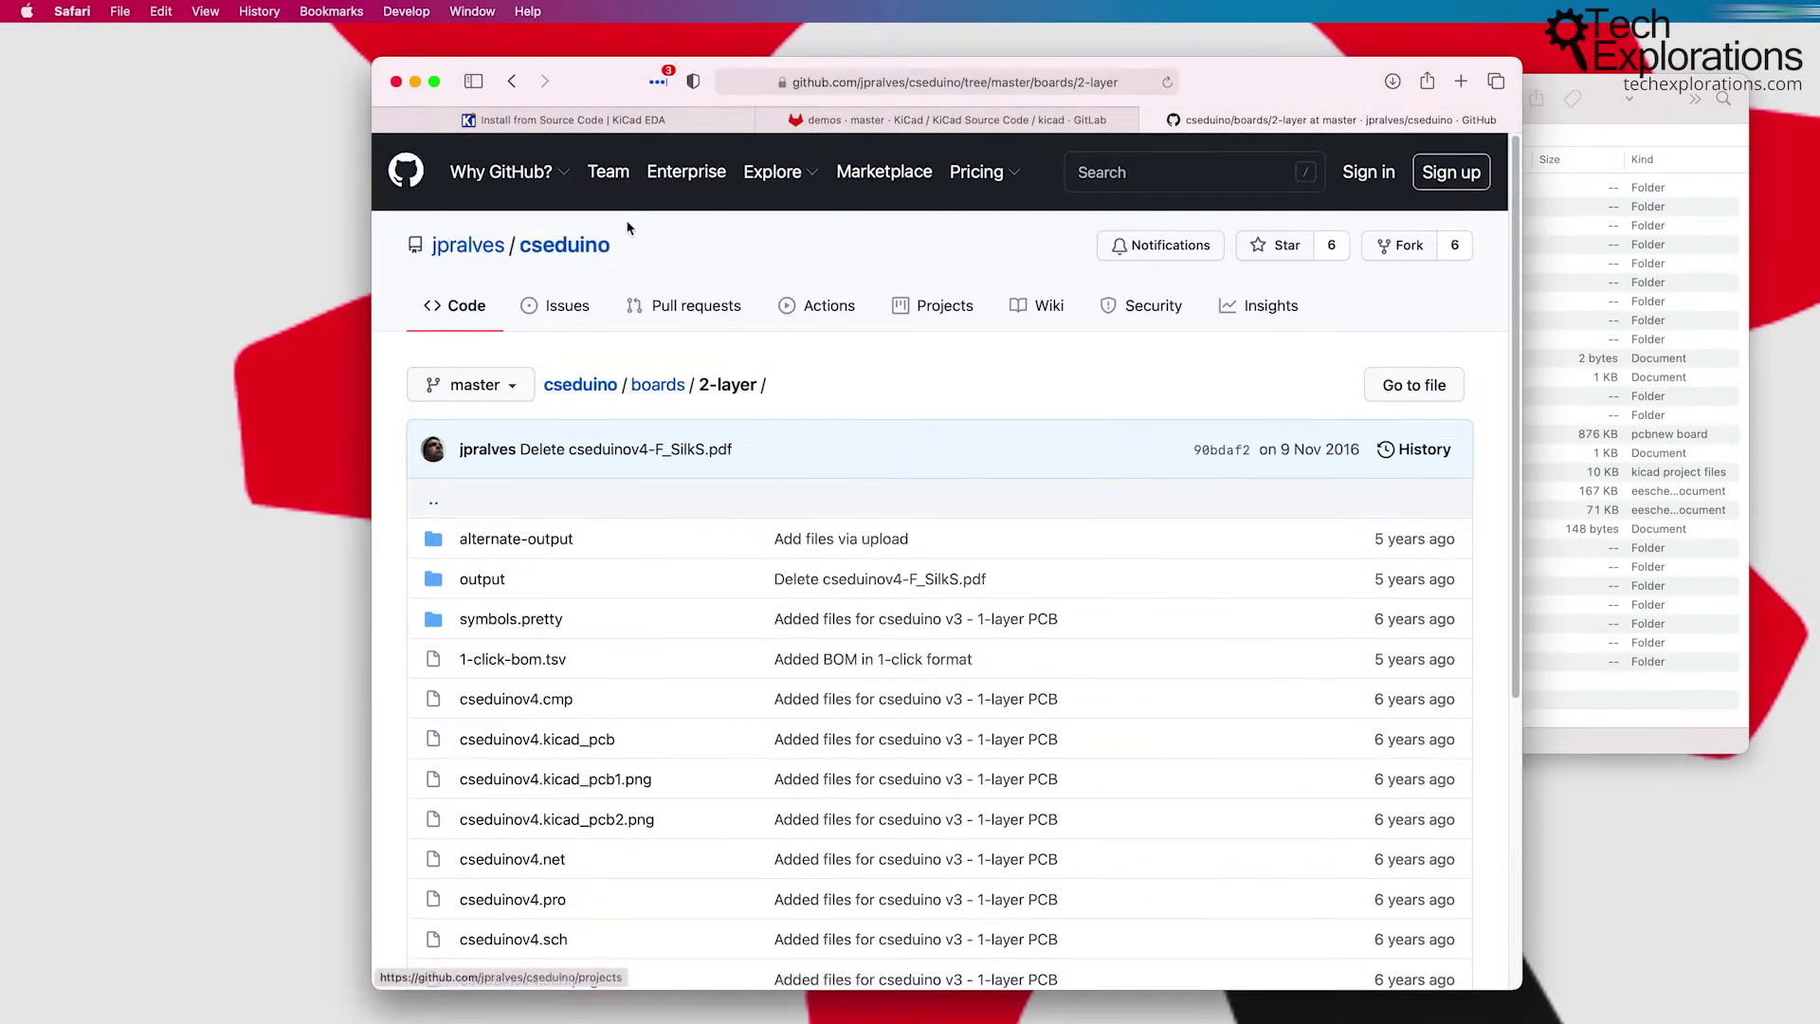
Step: Return to the first page of the Made With KiCad showcase and browse its projects from CIAA-ACC (HPC) up to ANAVI Light Controller
{"action": "right_click", "coordinate": [513, 85]}
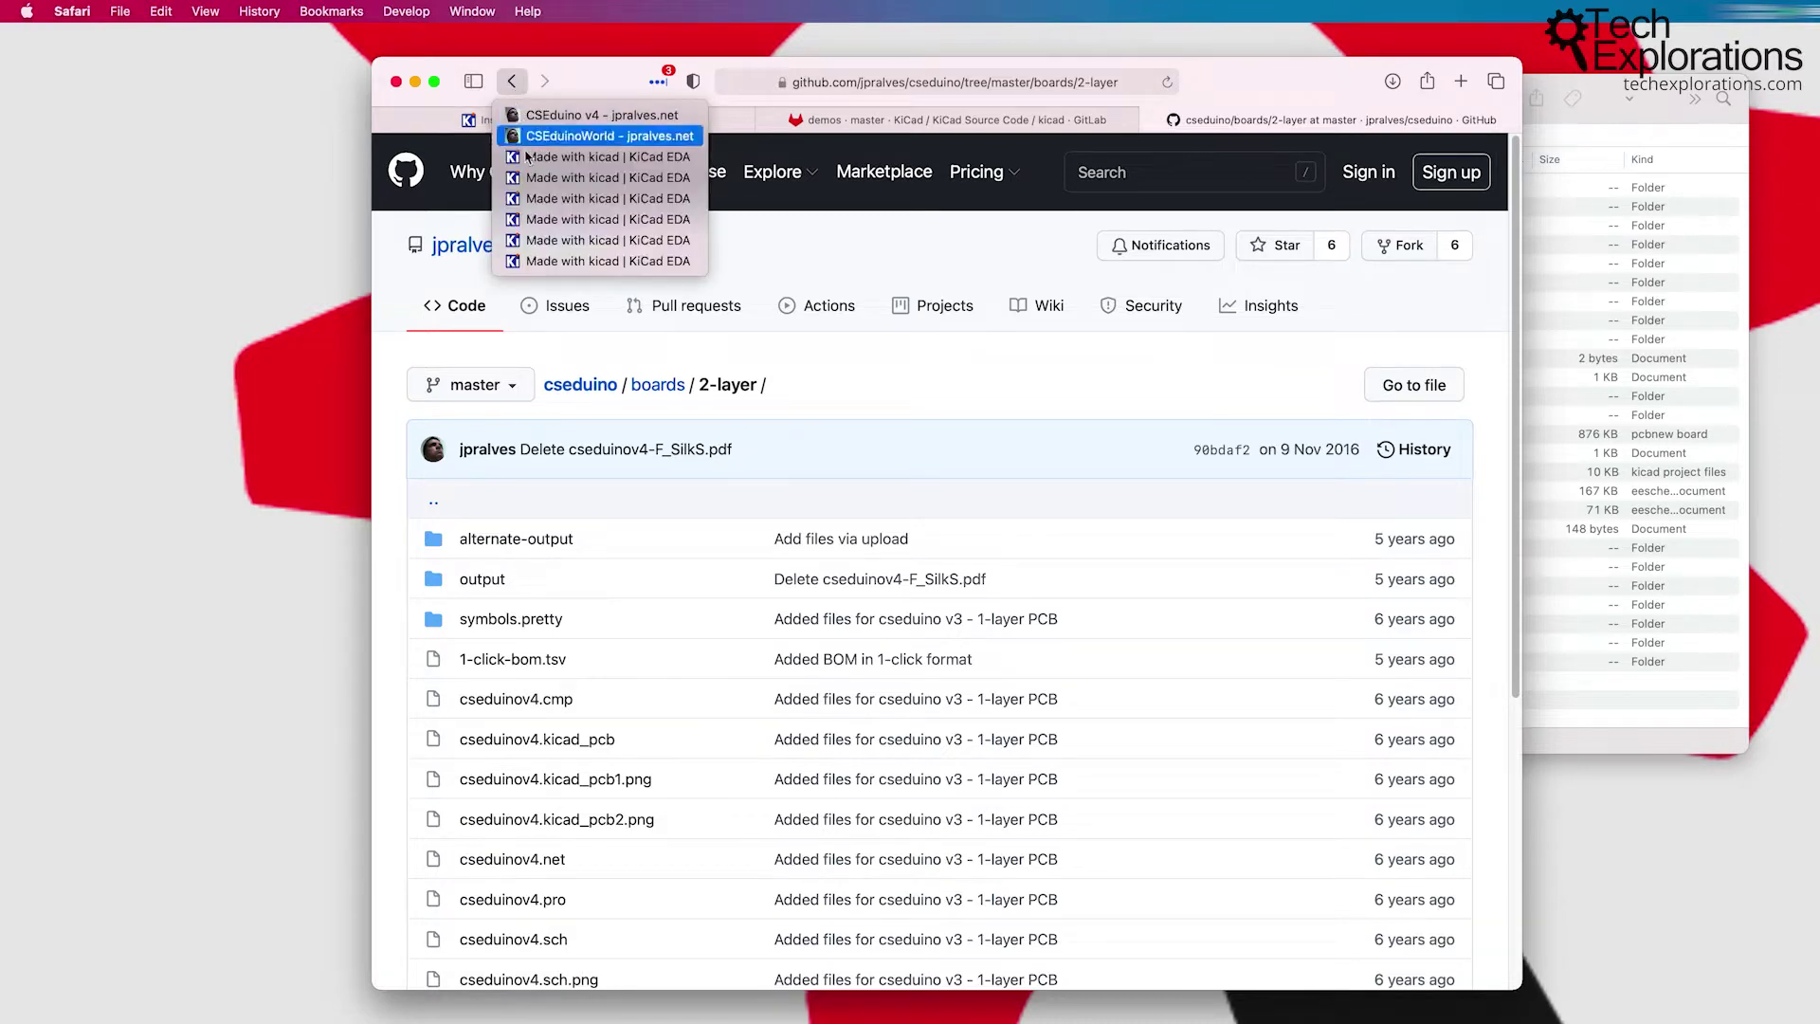
{"action": "left_click", "coordinate": [551, 262]}
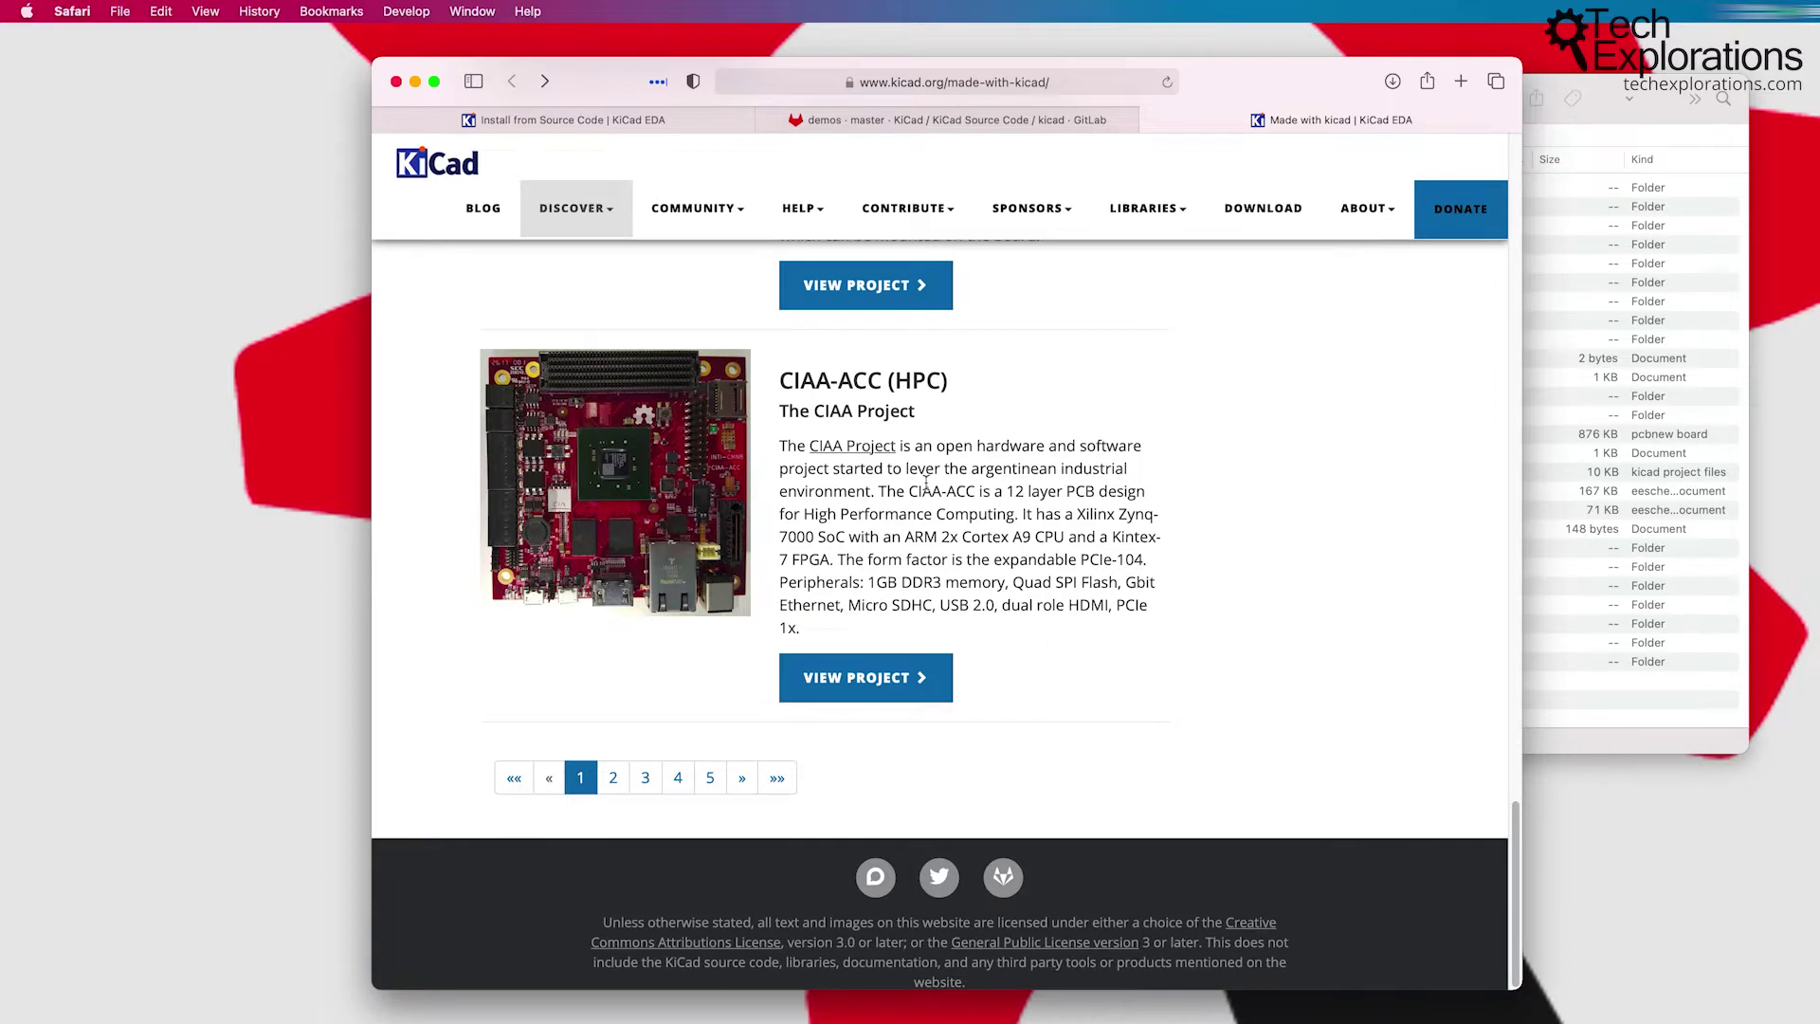
{"action": "scroll", "coordinate": [926, 484], "scroll_direction": "up", "scroll_amount": 10}
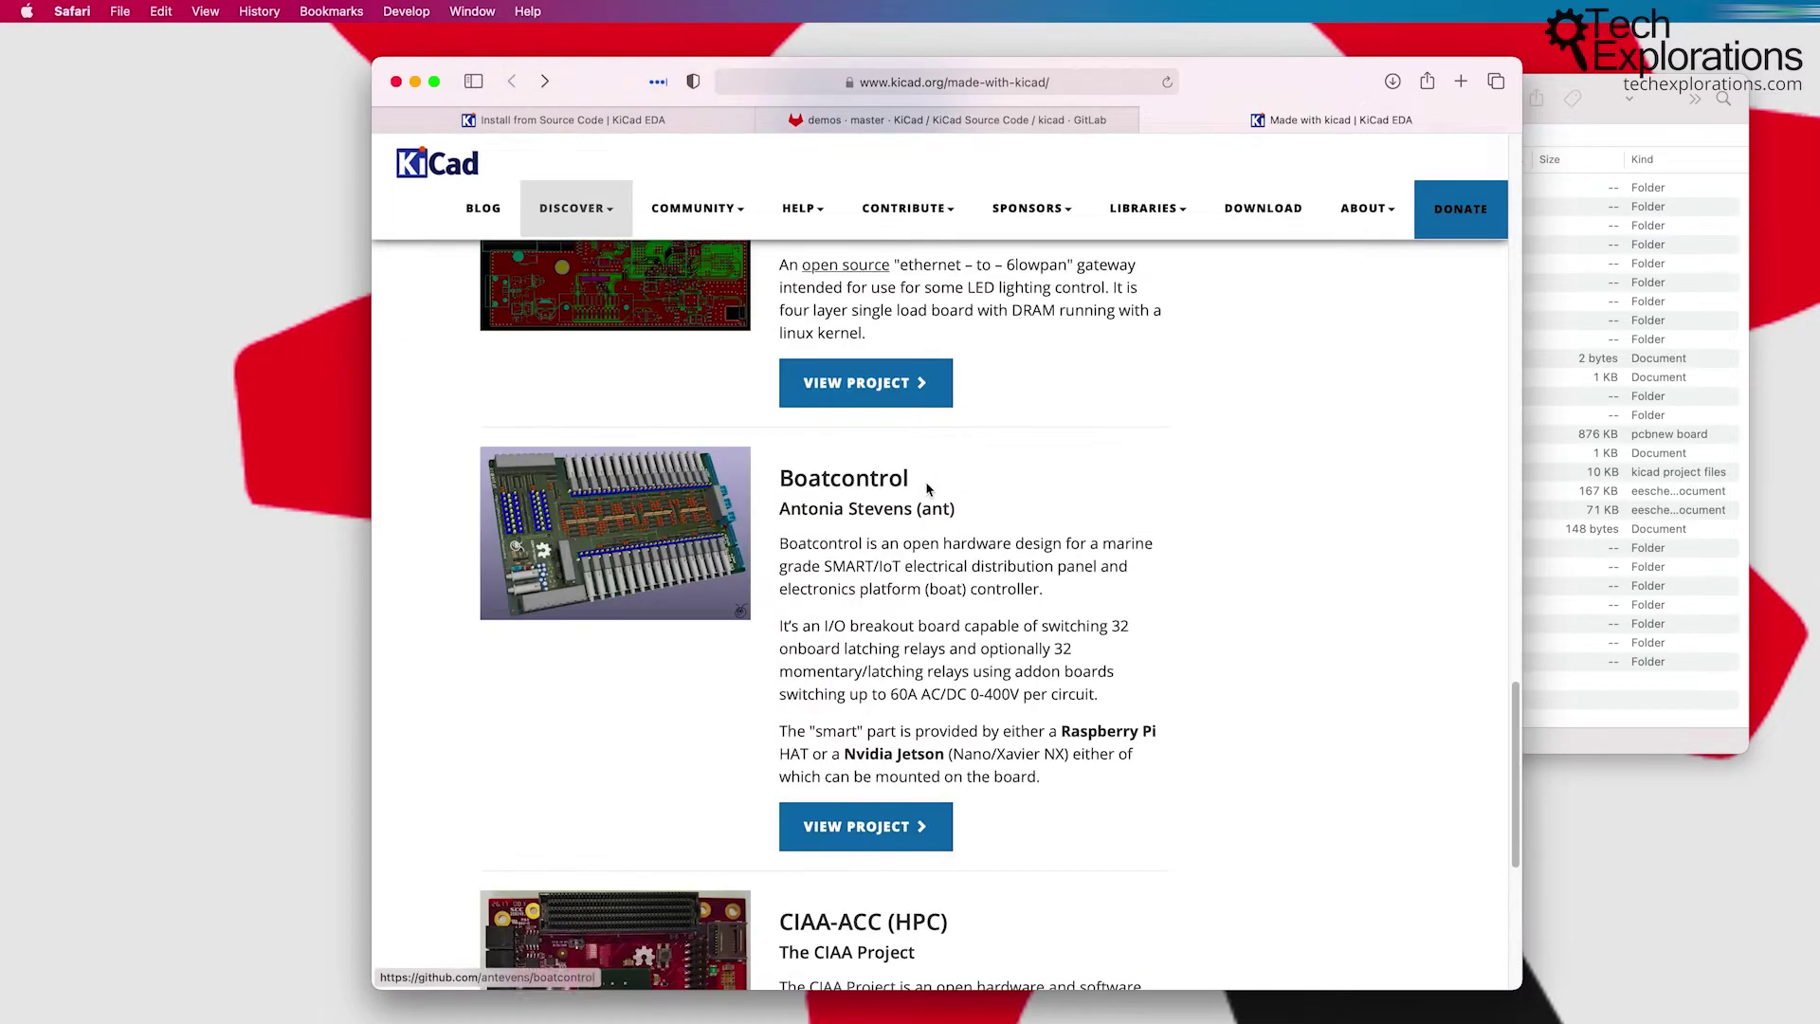
{"action": "scroll", "coordinate": [926, 488], "scroll_direction": "up", "scroll_amount": 15}
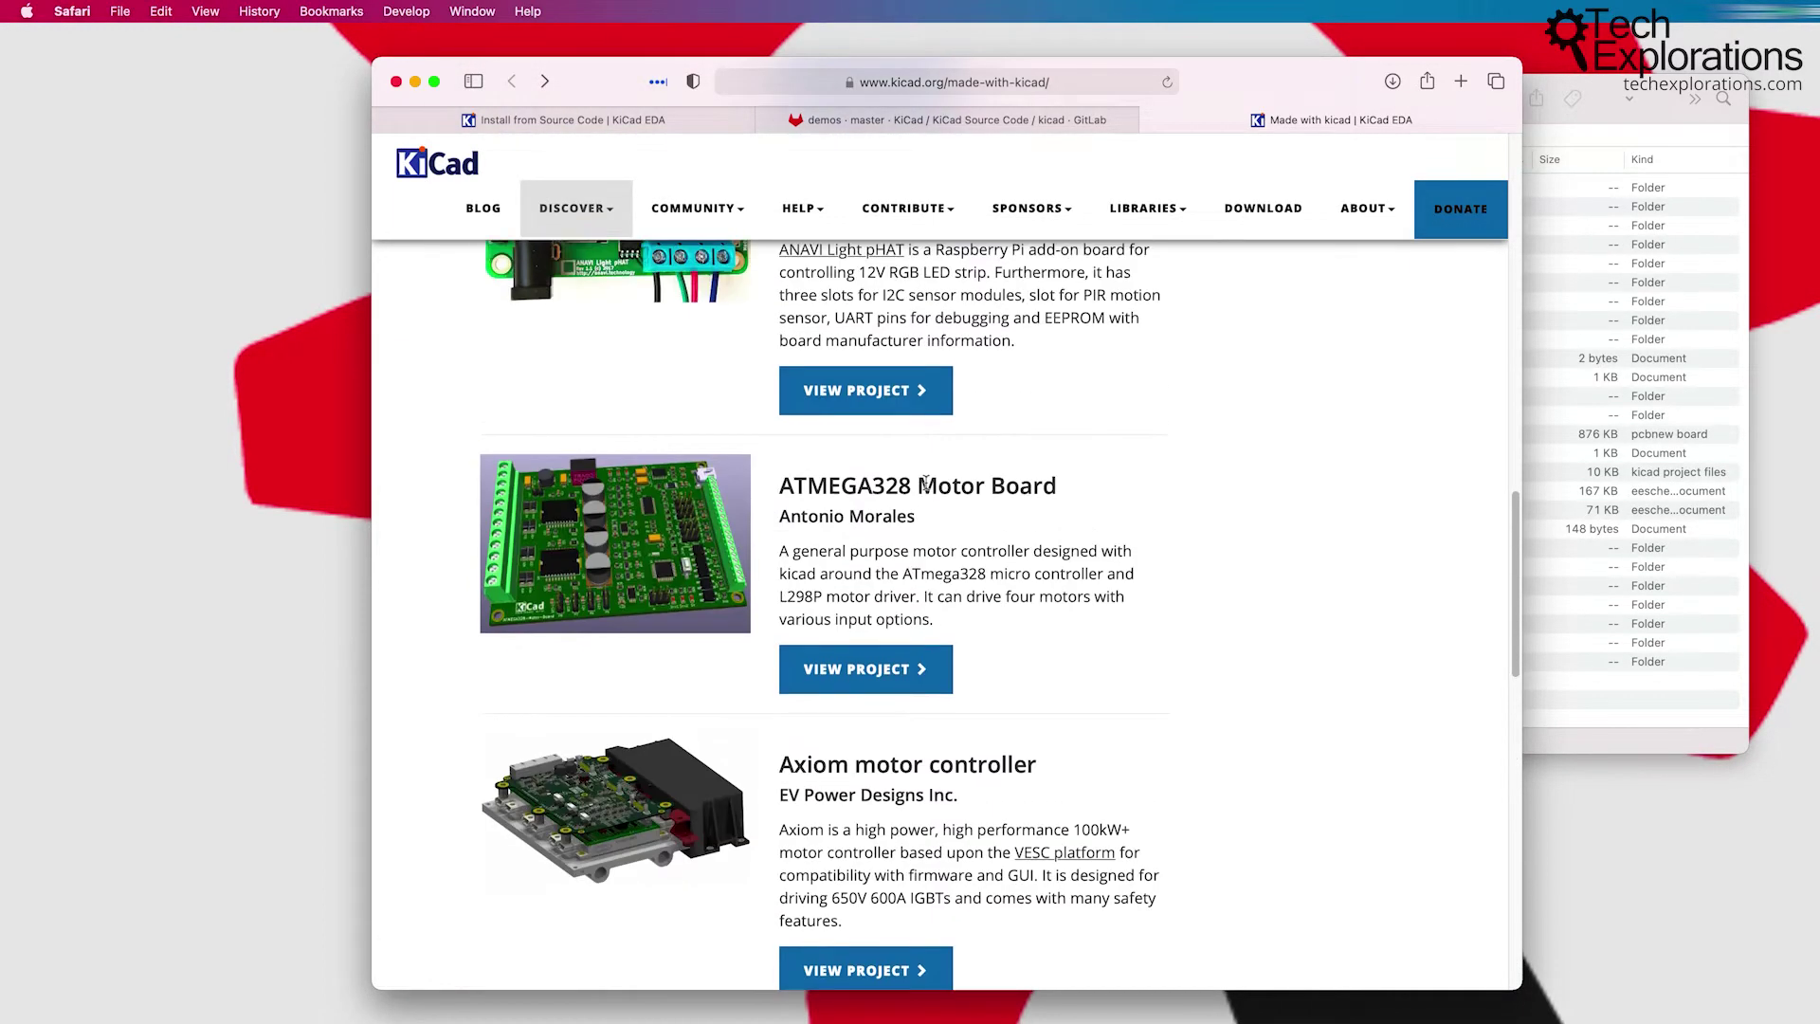
{"action": "scroll", "coordinate": [926, 484], "scroll_direction": "up", "scroll_amount": 7}
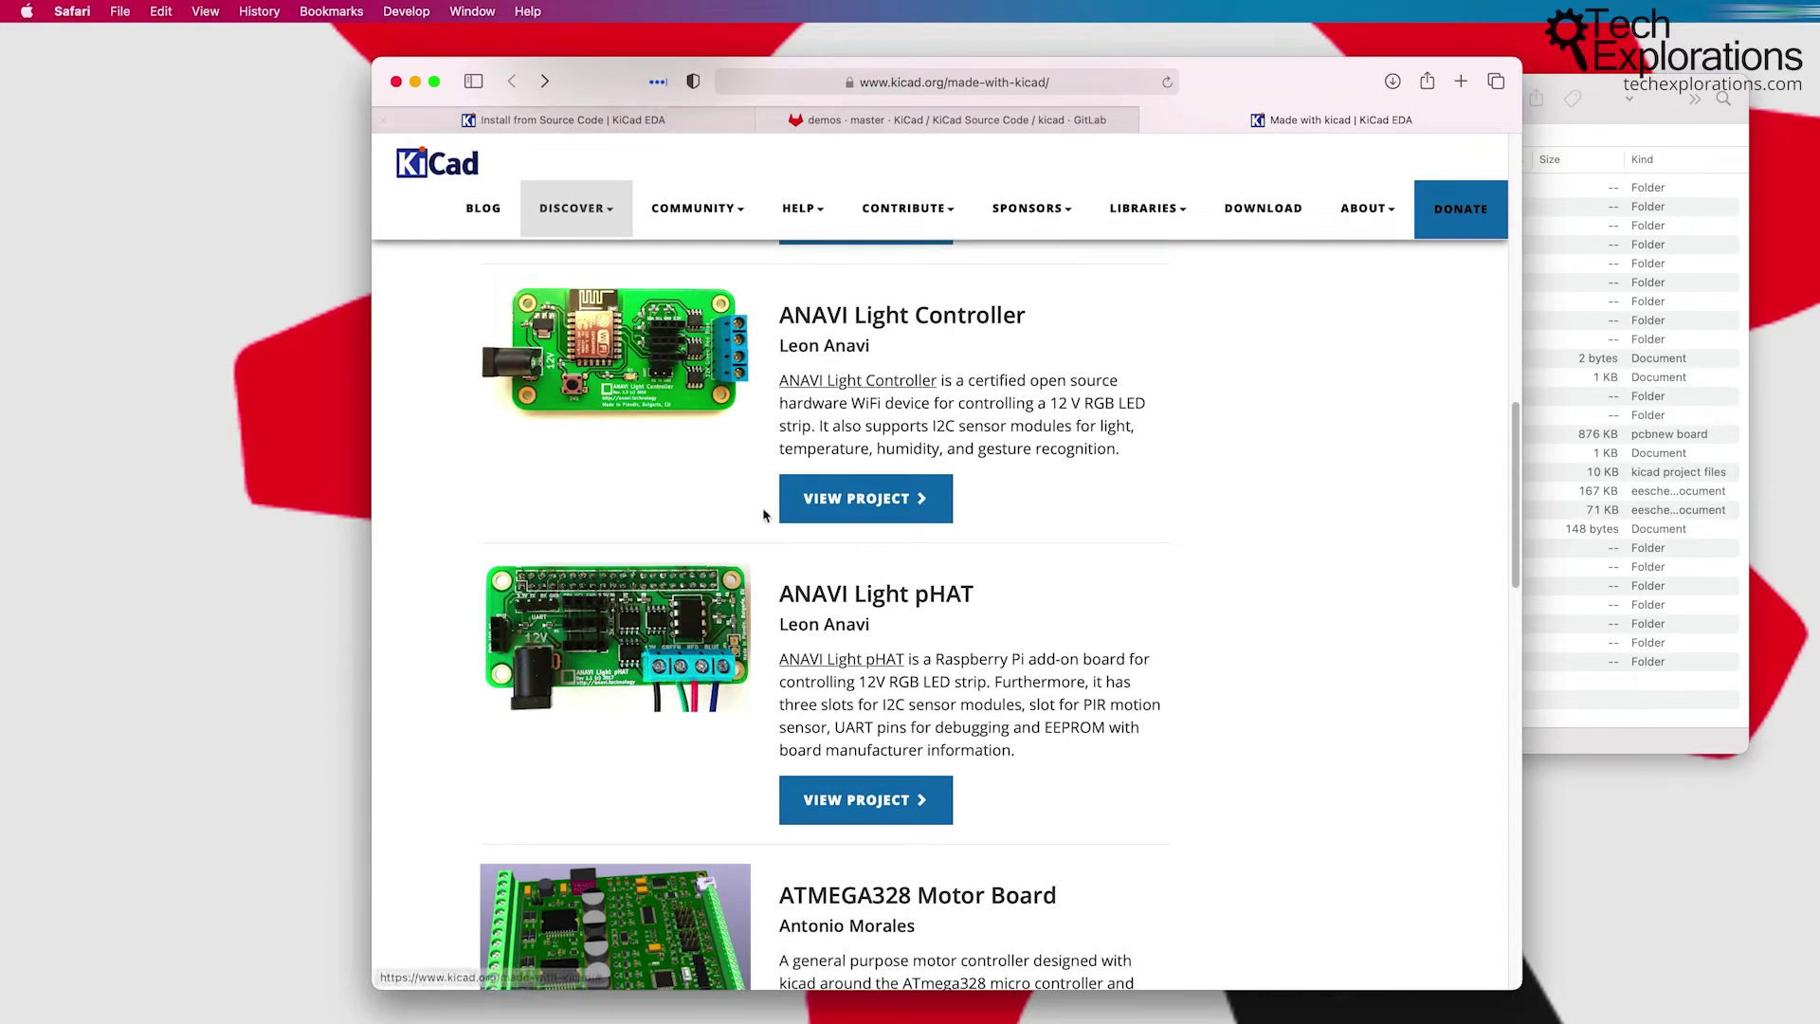
Step: Revisit the GitLab demos page, then switch to the local demos folder in Finder and clear the browser window away
{"action": "left_click", "coordinate": [562, 125]}
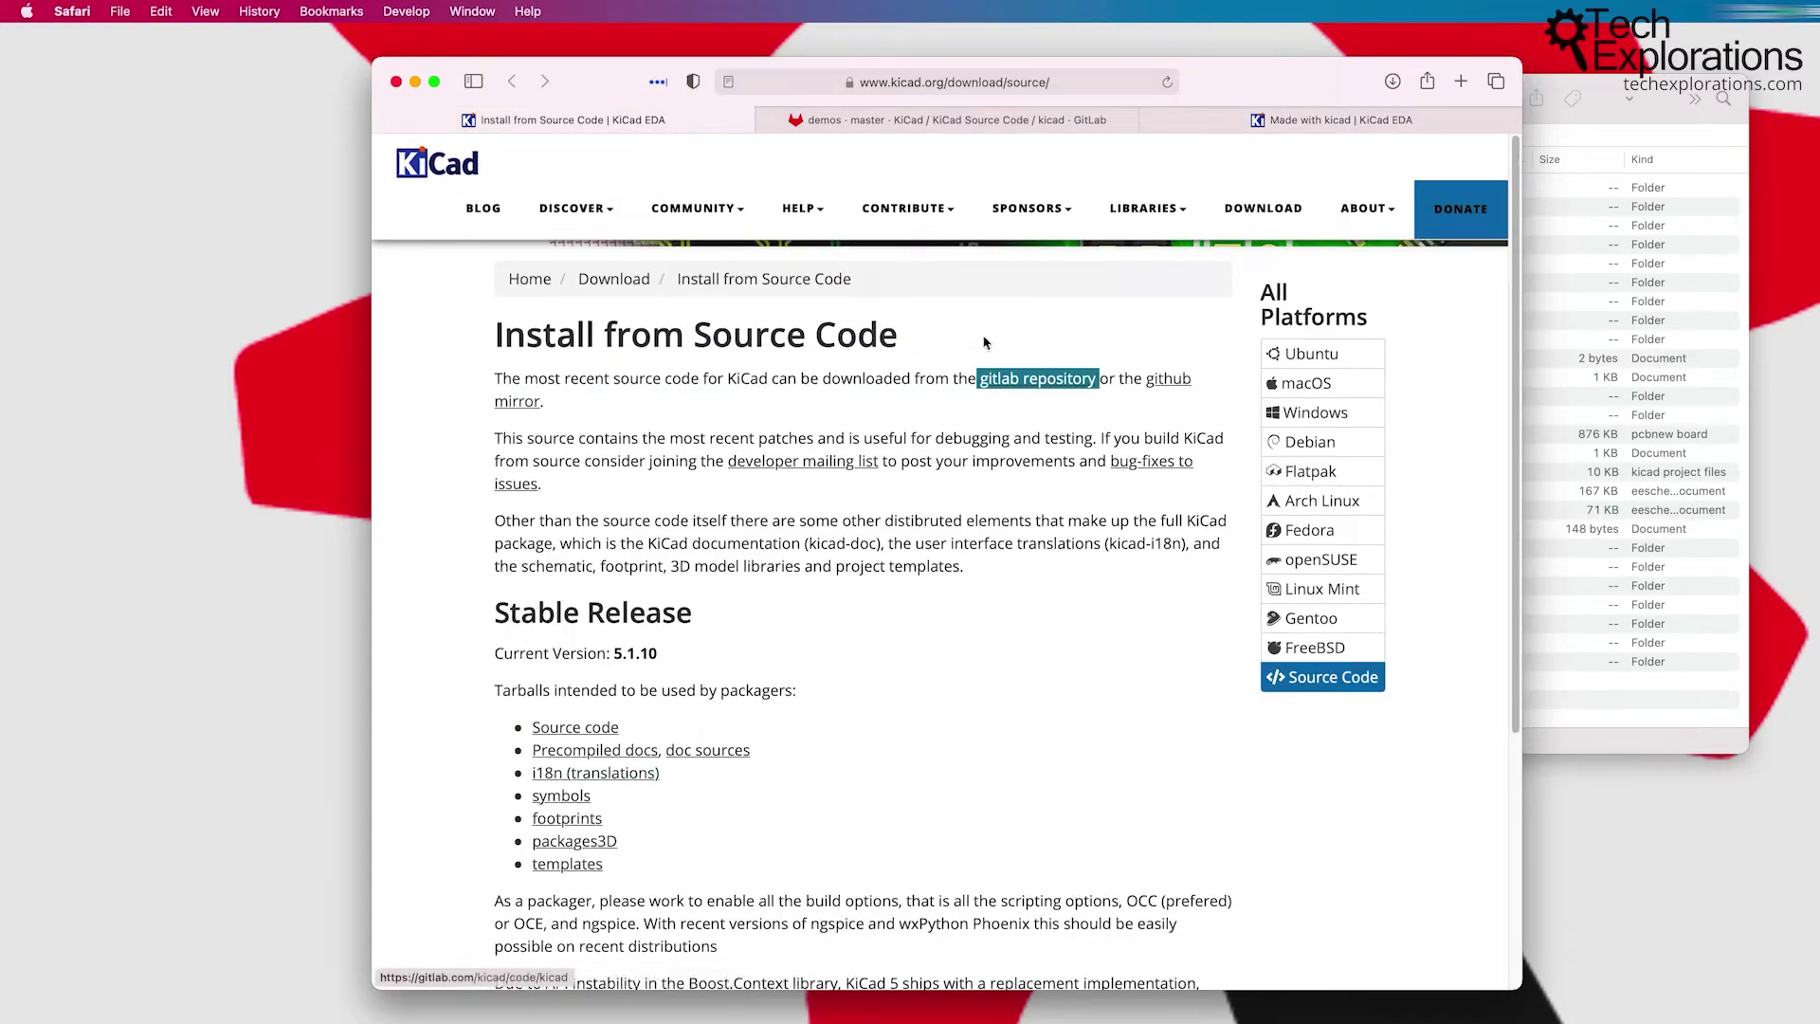
{"action": "left_click", "coordinate": [872, 119]}
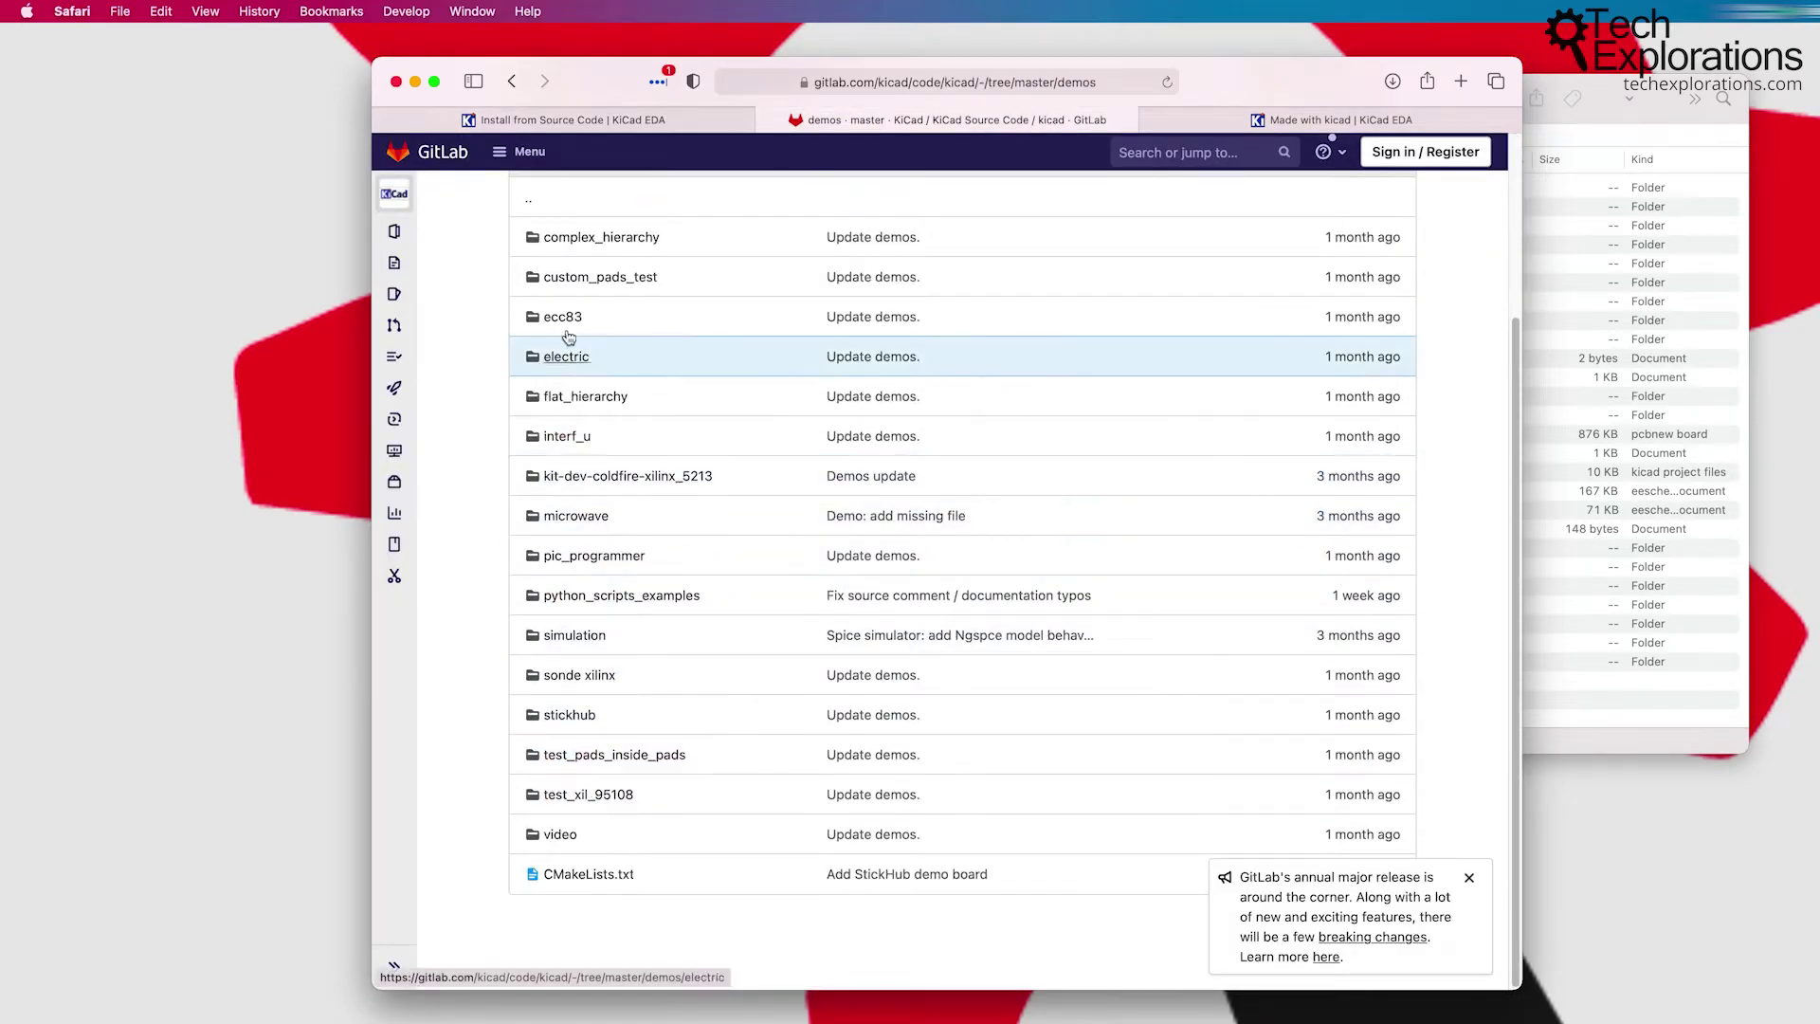
{"action": "left_click", "coordinate": [1621, 723]}
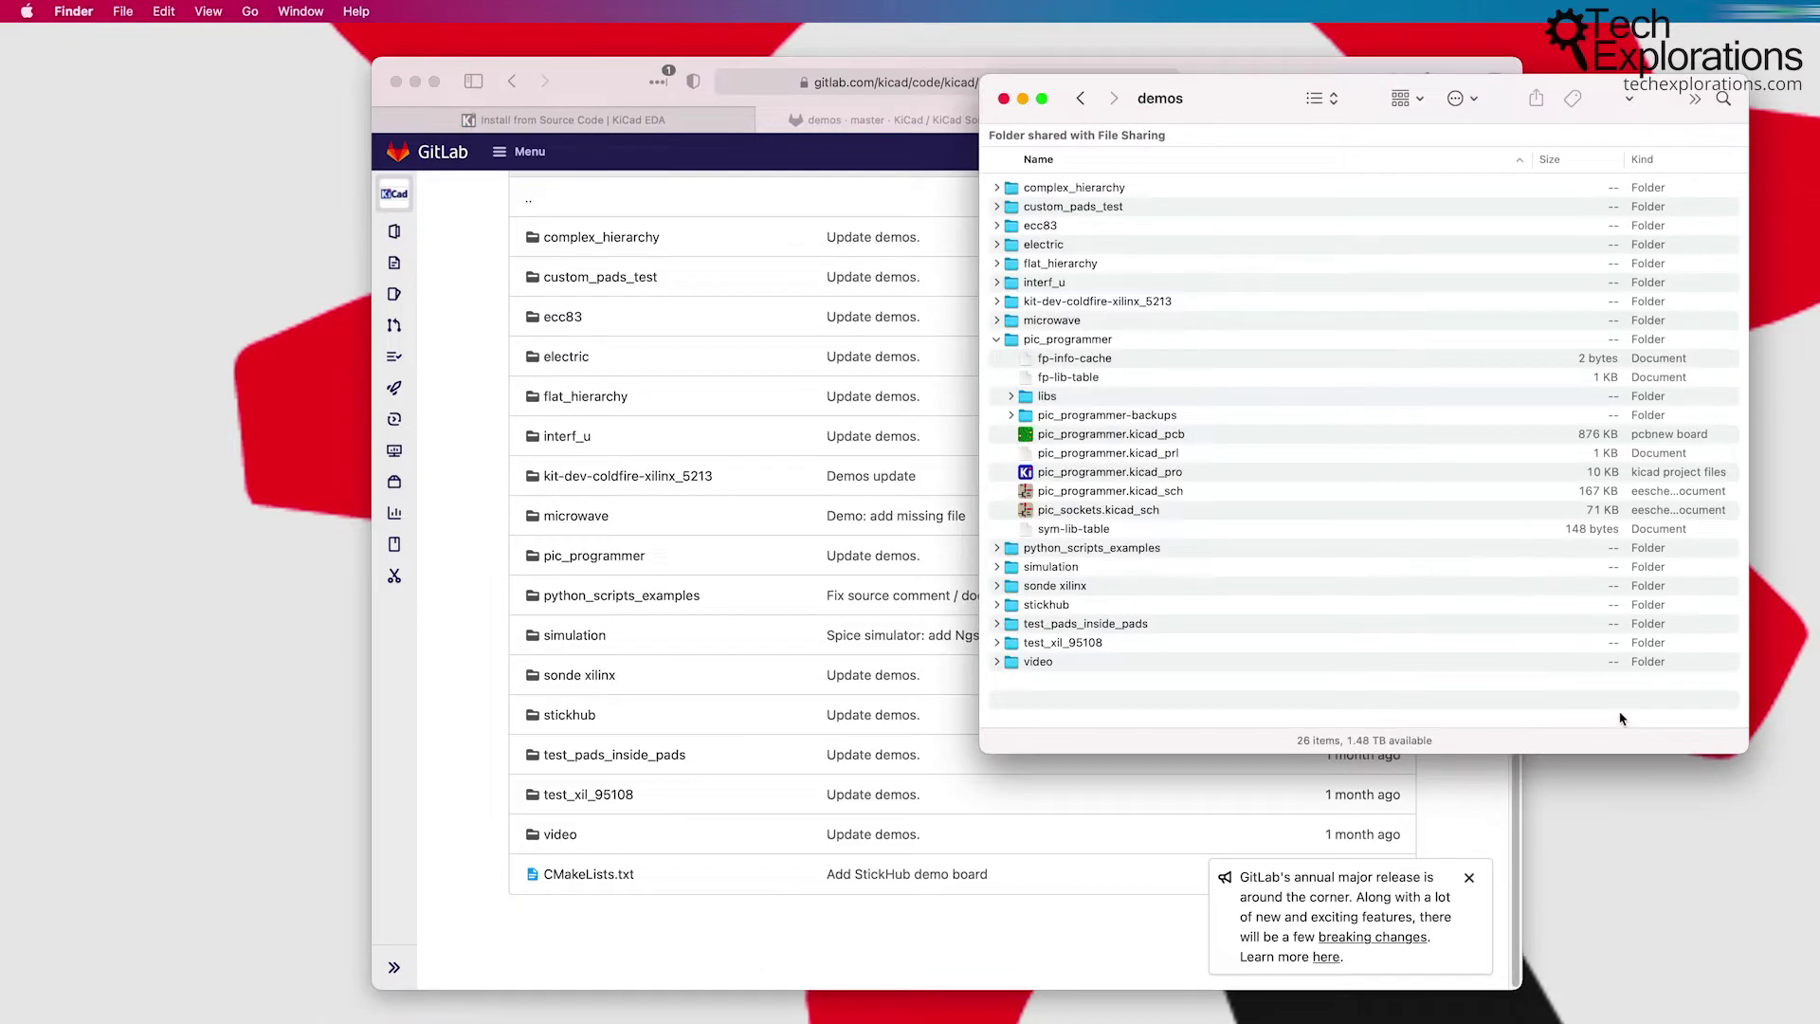
{"action": "left_click_drag", "start_coordinate": [581, 86], "coordinate": [1819, 607]}
{"action": "left_click", "coordinate": [1229, 107]}
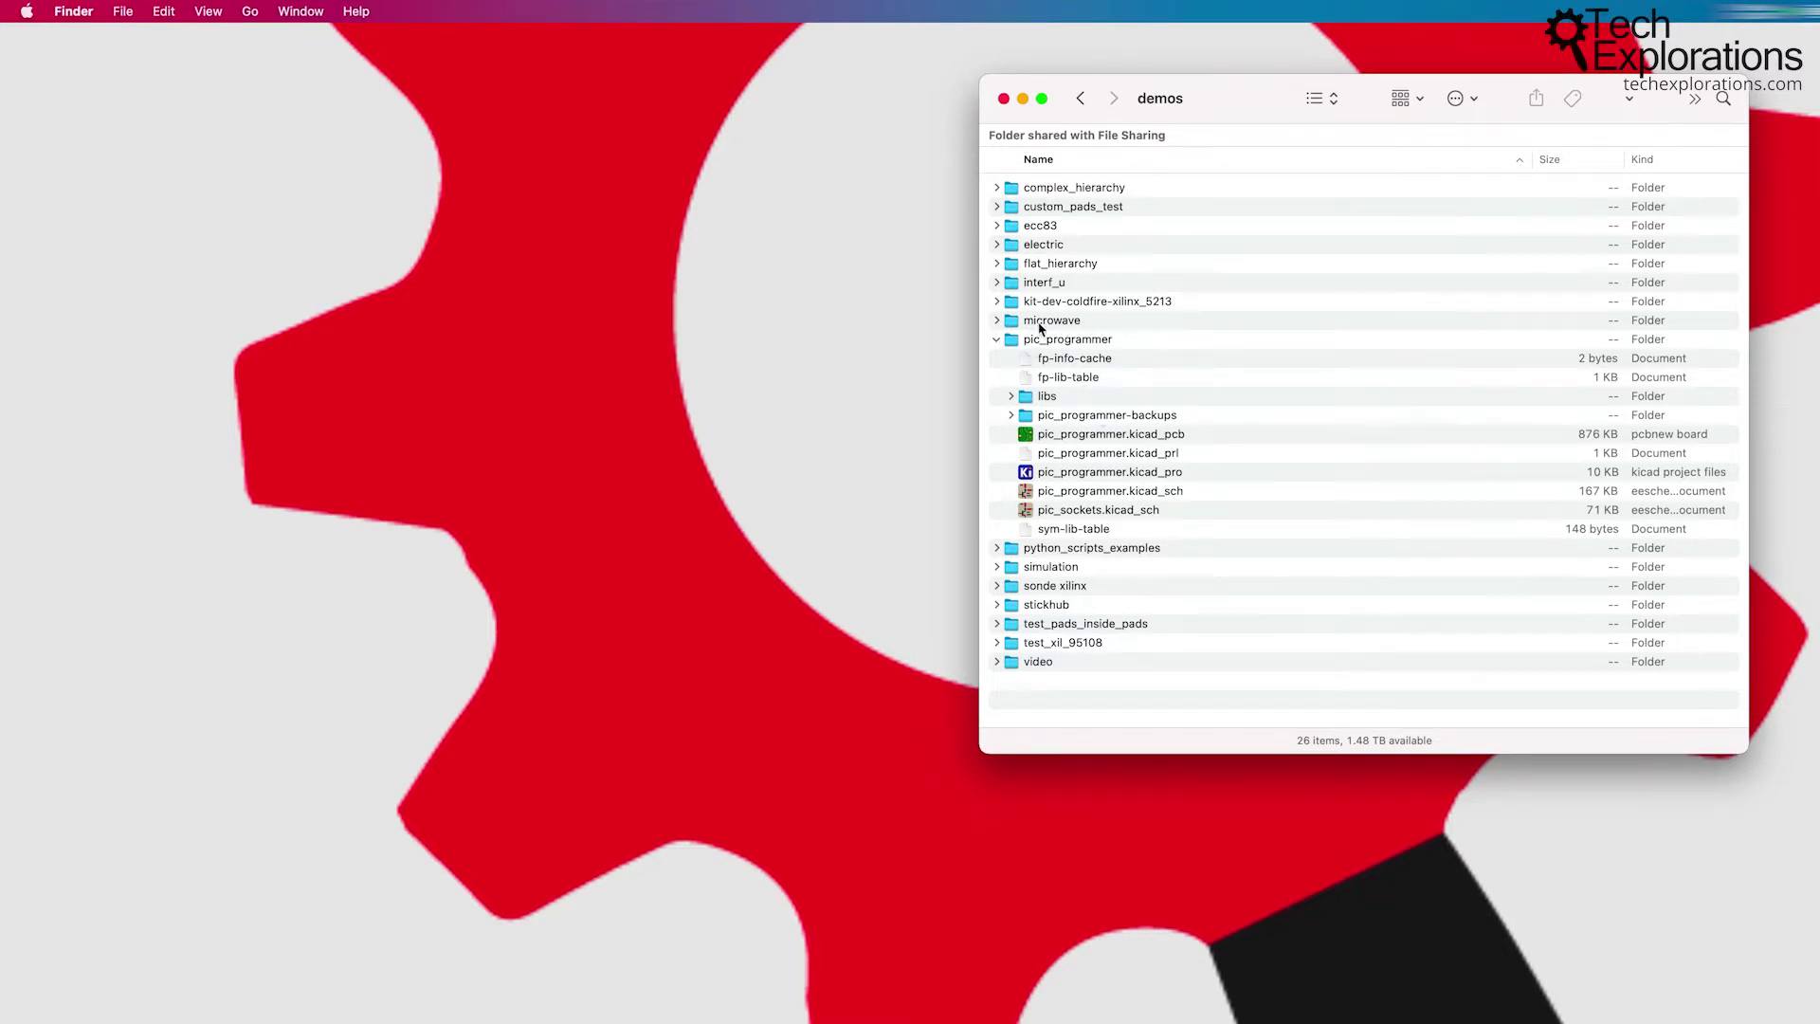
Step: In the pic_programmer folder, select pic_programmer.kicad_pcb, pic_programmer.kicad_pro, pic_programmer.kicad_sch and pic_sockets.kicad_sch together
{"action": "left_click", "coordinate": [1078, 349]}
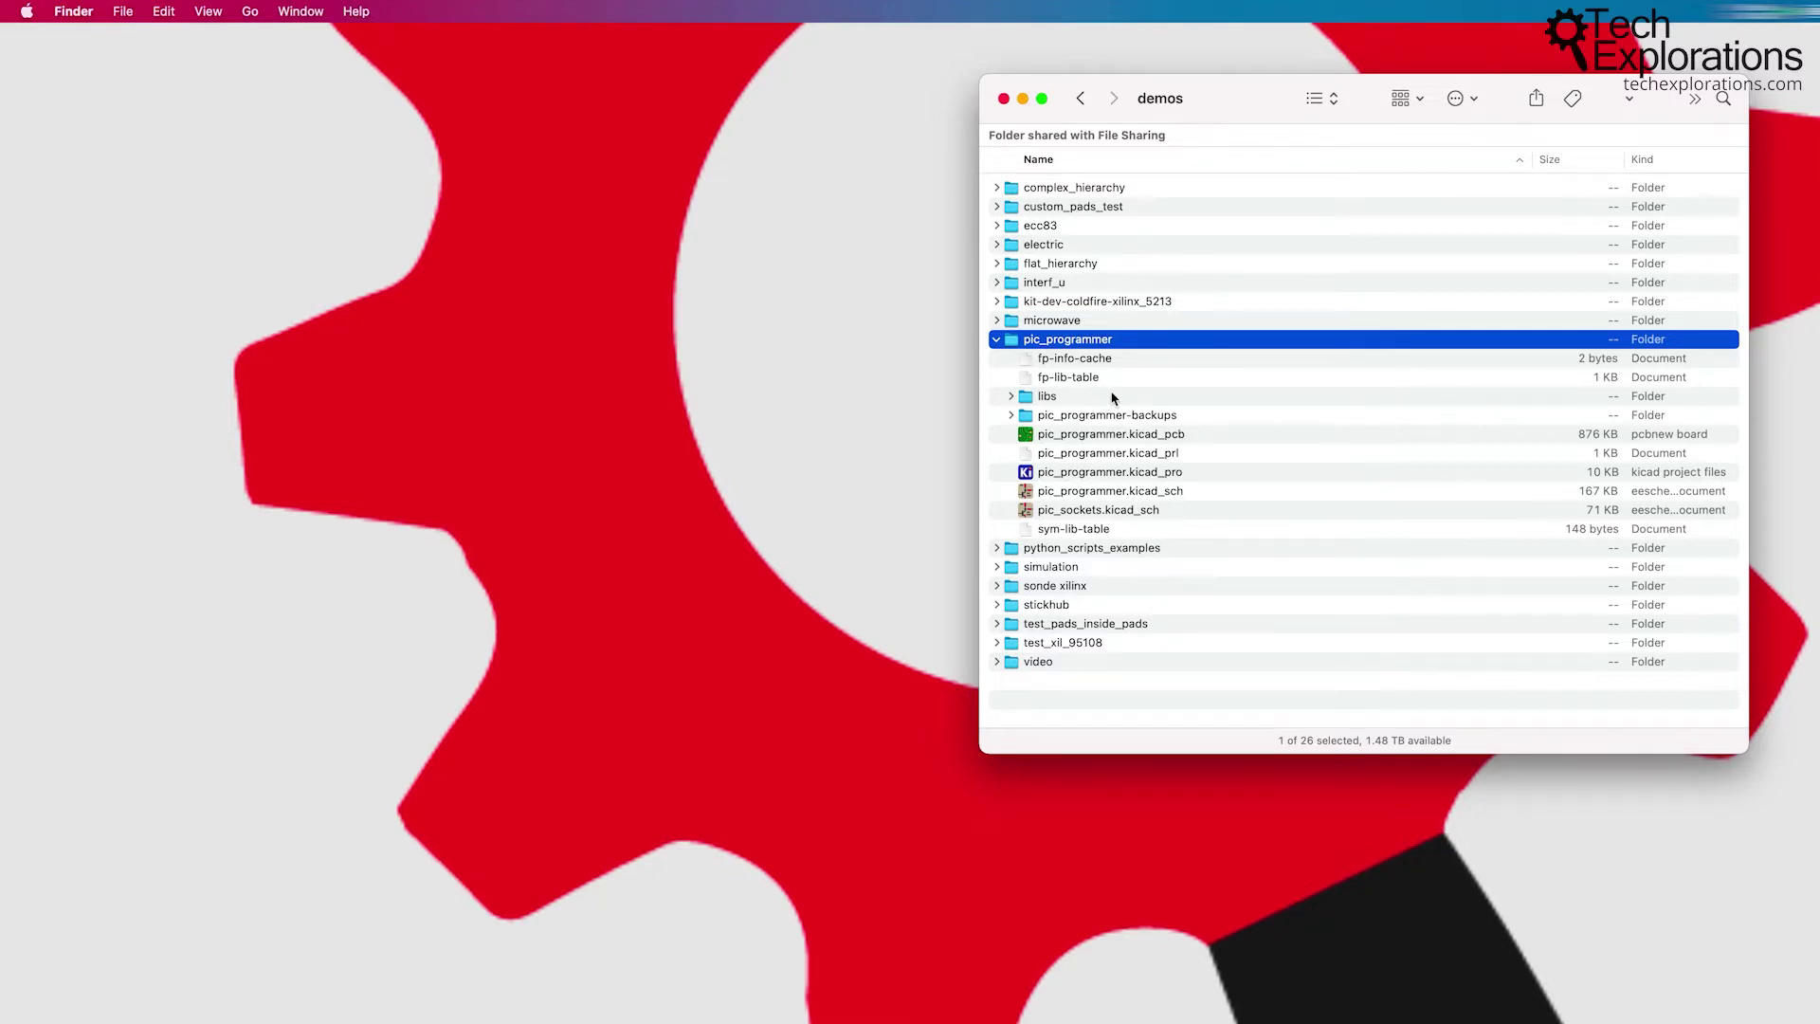
{"action": "left_click", "coordinate": [1067, 438]}
{"action": "left_click", "coordinate": [1047, 344]}
{"action": "left_click", "coordinate": [1072, 436]}
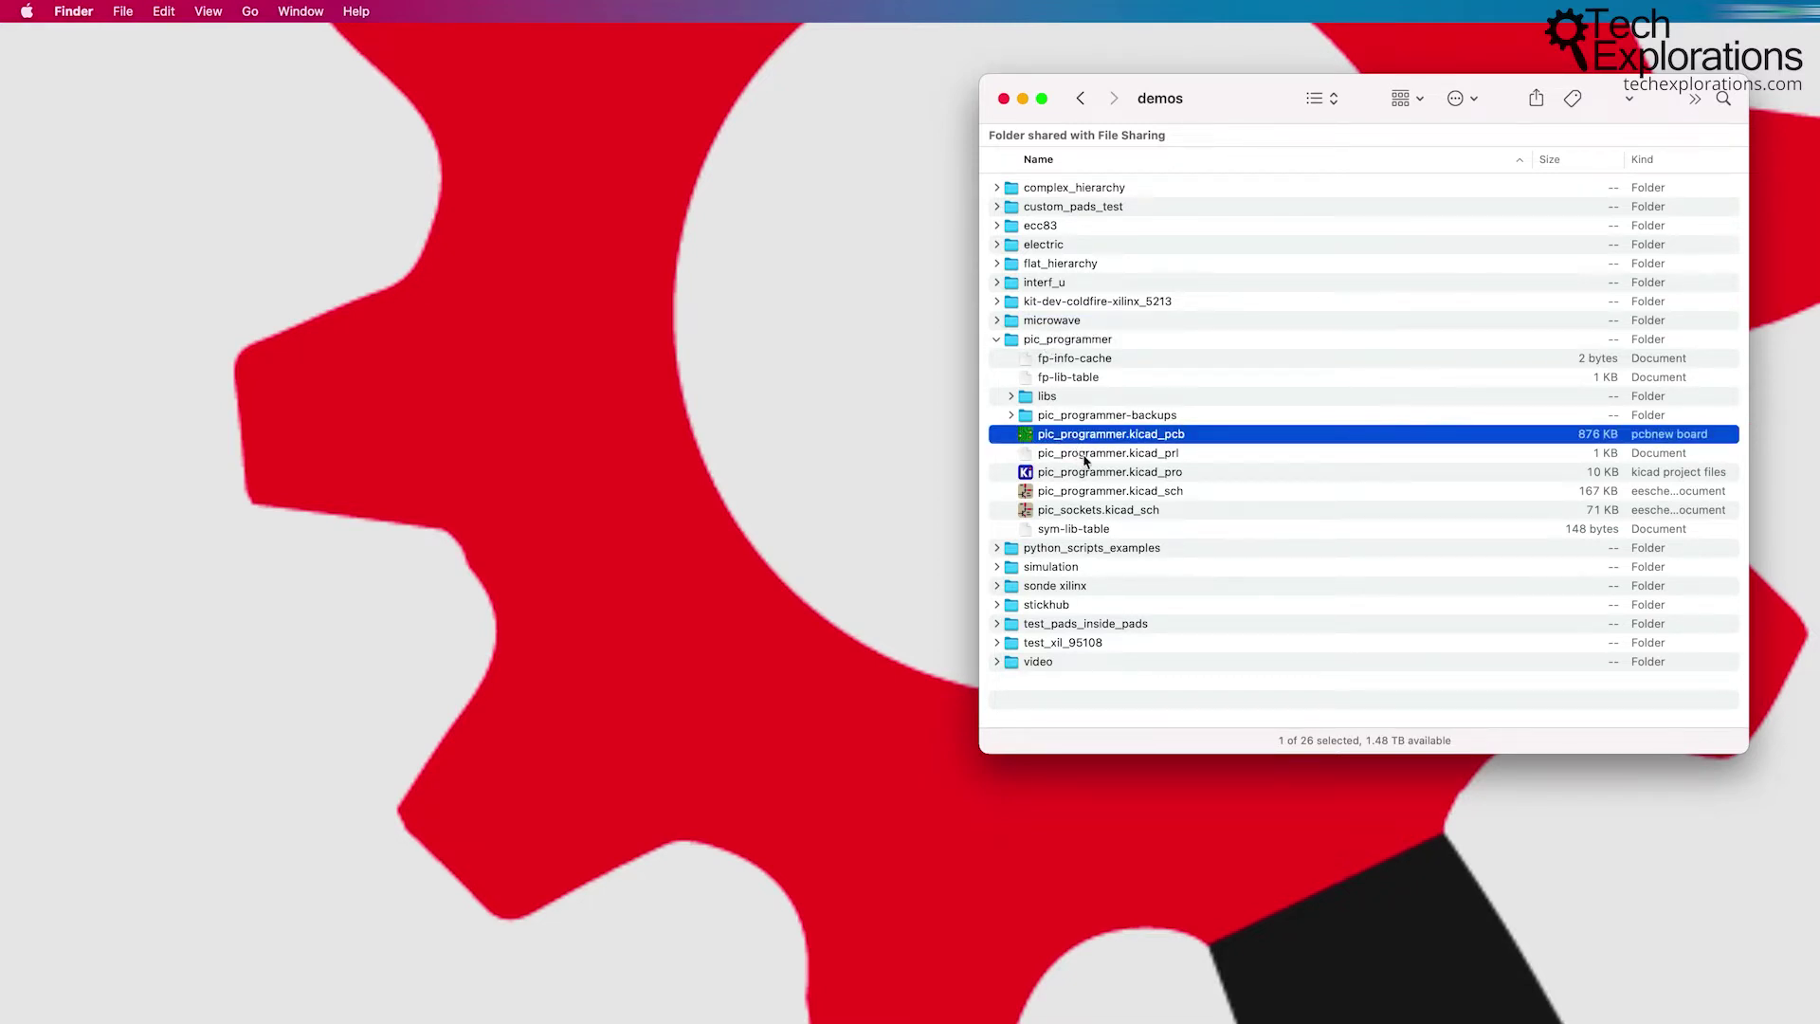
{"action": "left_click", "coordinate": [1098, 474], "text": "super"}
{"action": "left_click", "coordinate": [1203, 492], "text": "super"}
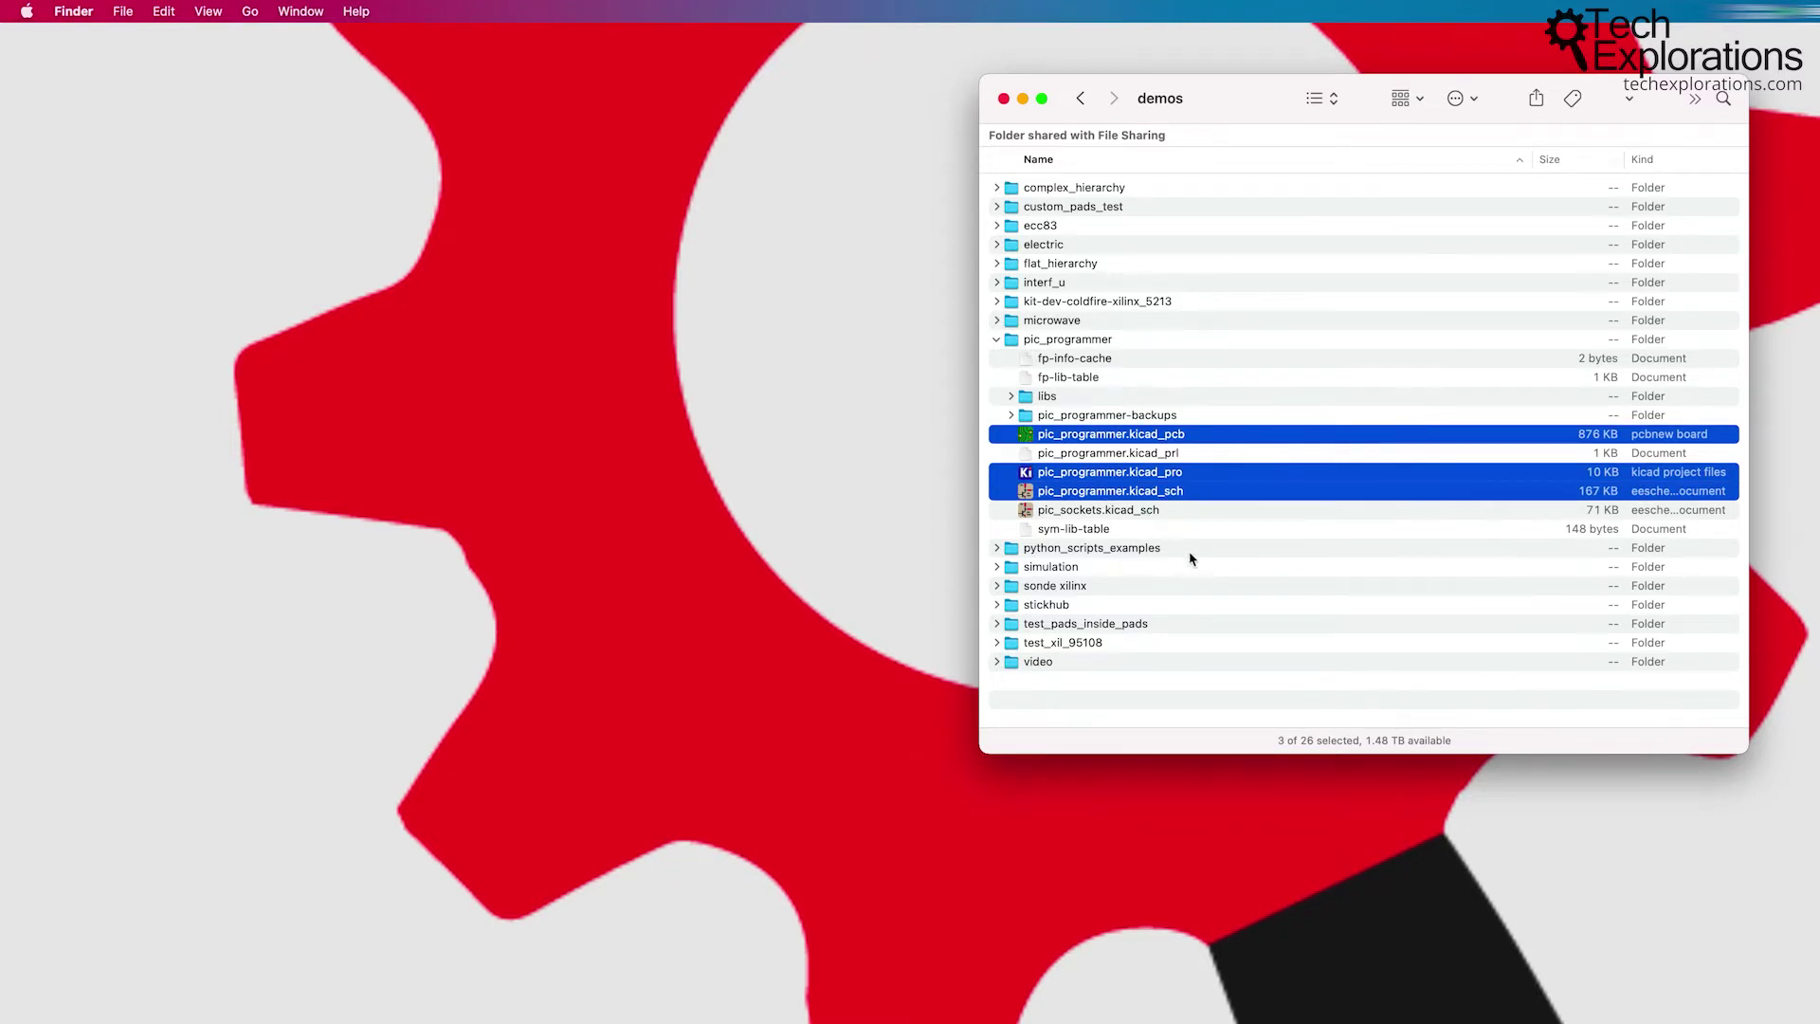
{"action": "left_click", "coordinate": [1120, 515], "text": "super"}
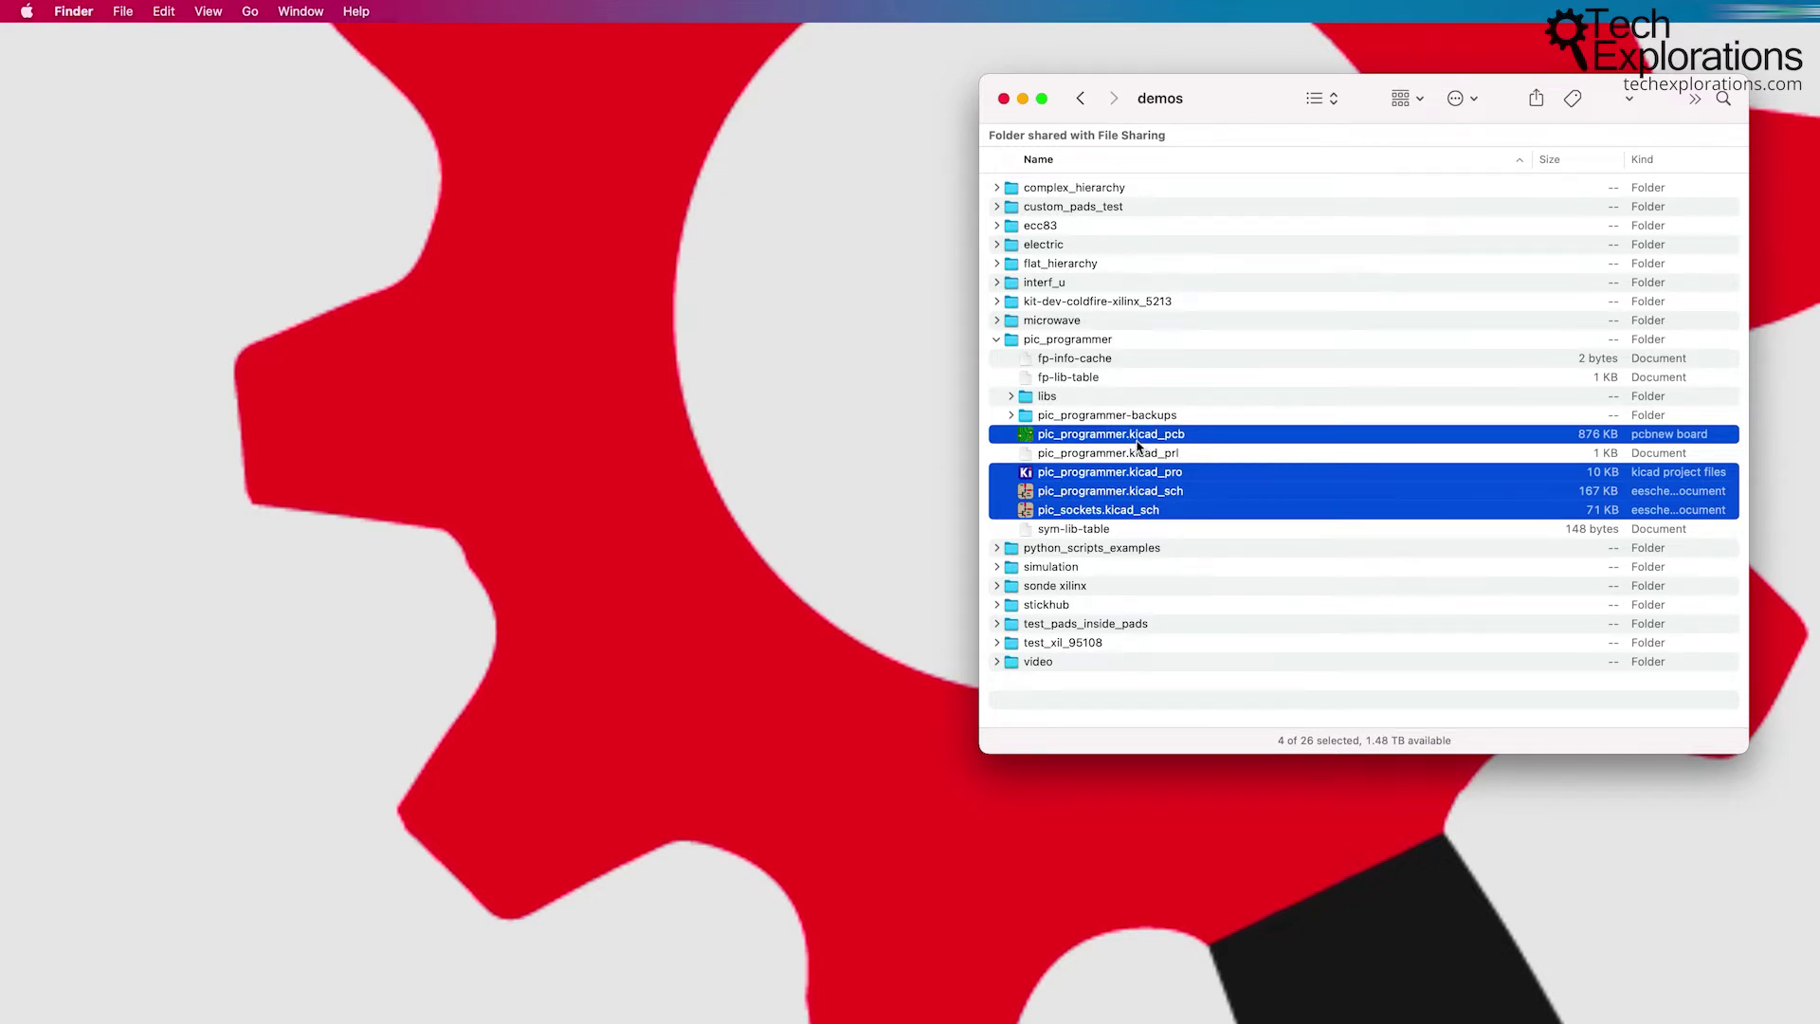
Step: Open pic_programmer.kicad_pcb from the pic_programmer folder in Pcbnew and enlarge the editor window
{"action": "left_click", "coordinate": [1291, 549]}
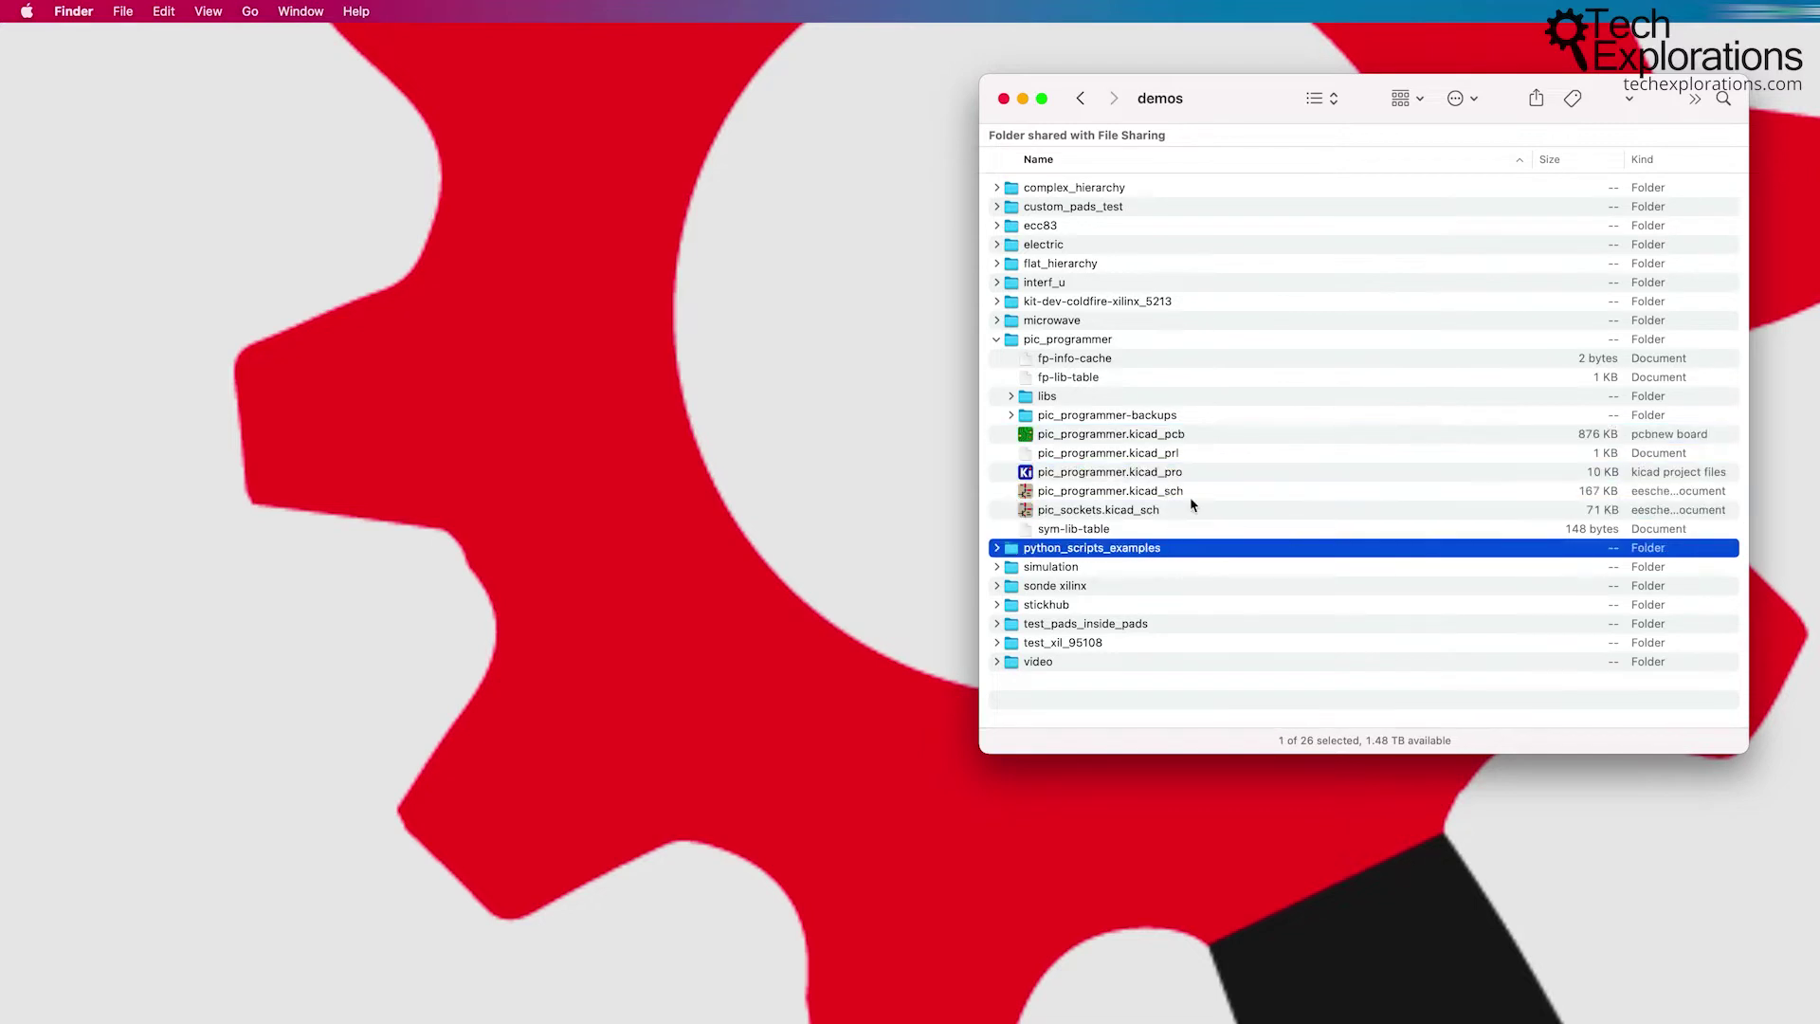
{"action": "left_click", "coordinate": [1155, 440]}
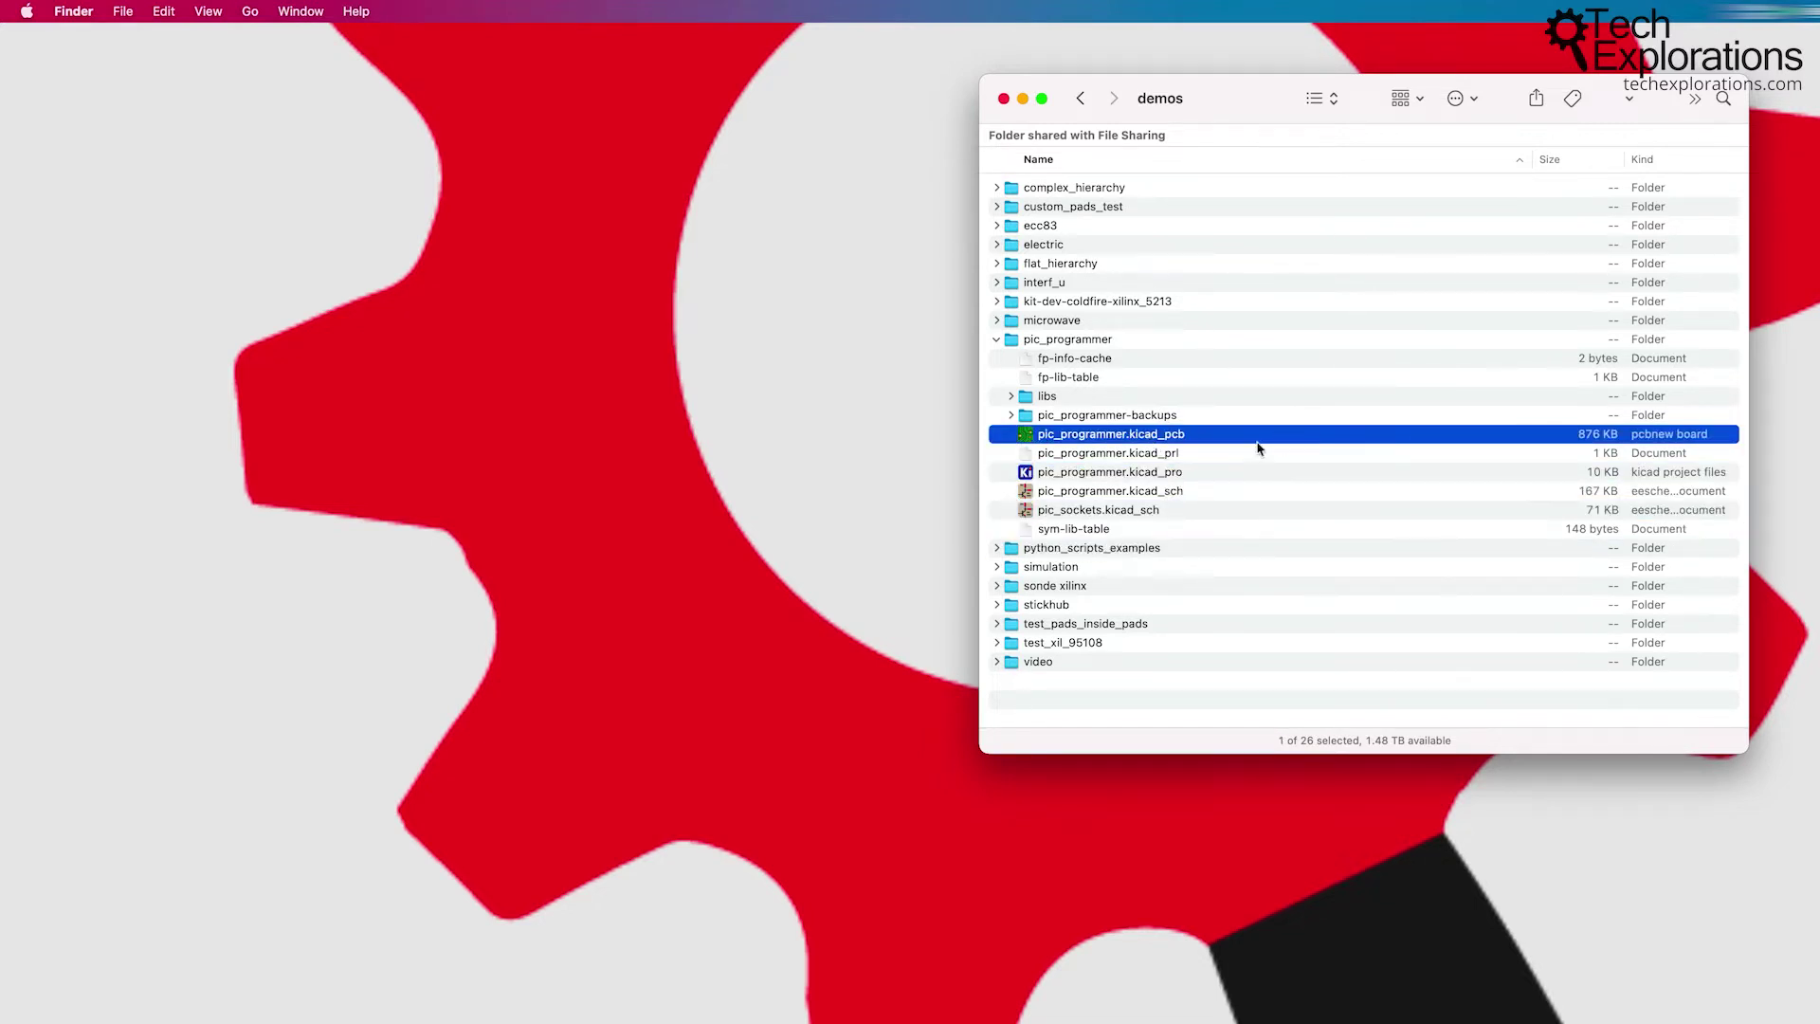
{"action": "left_click", "coordinate": [1160, 494]}
{"action": "double_click", "coordinate": [1154, 437]}
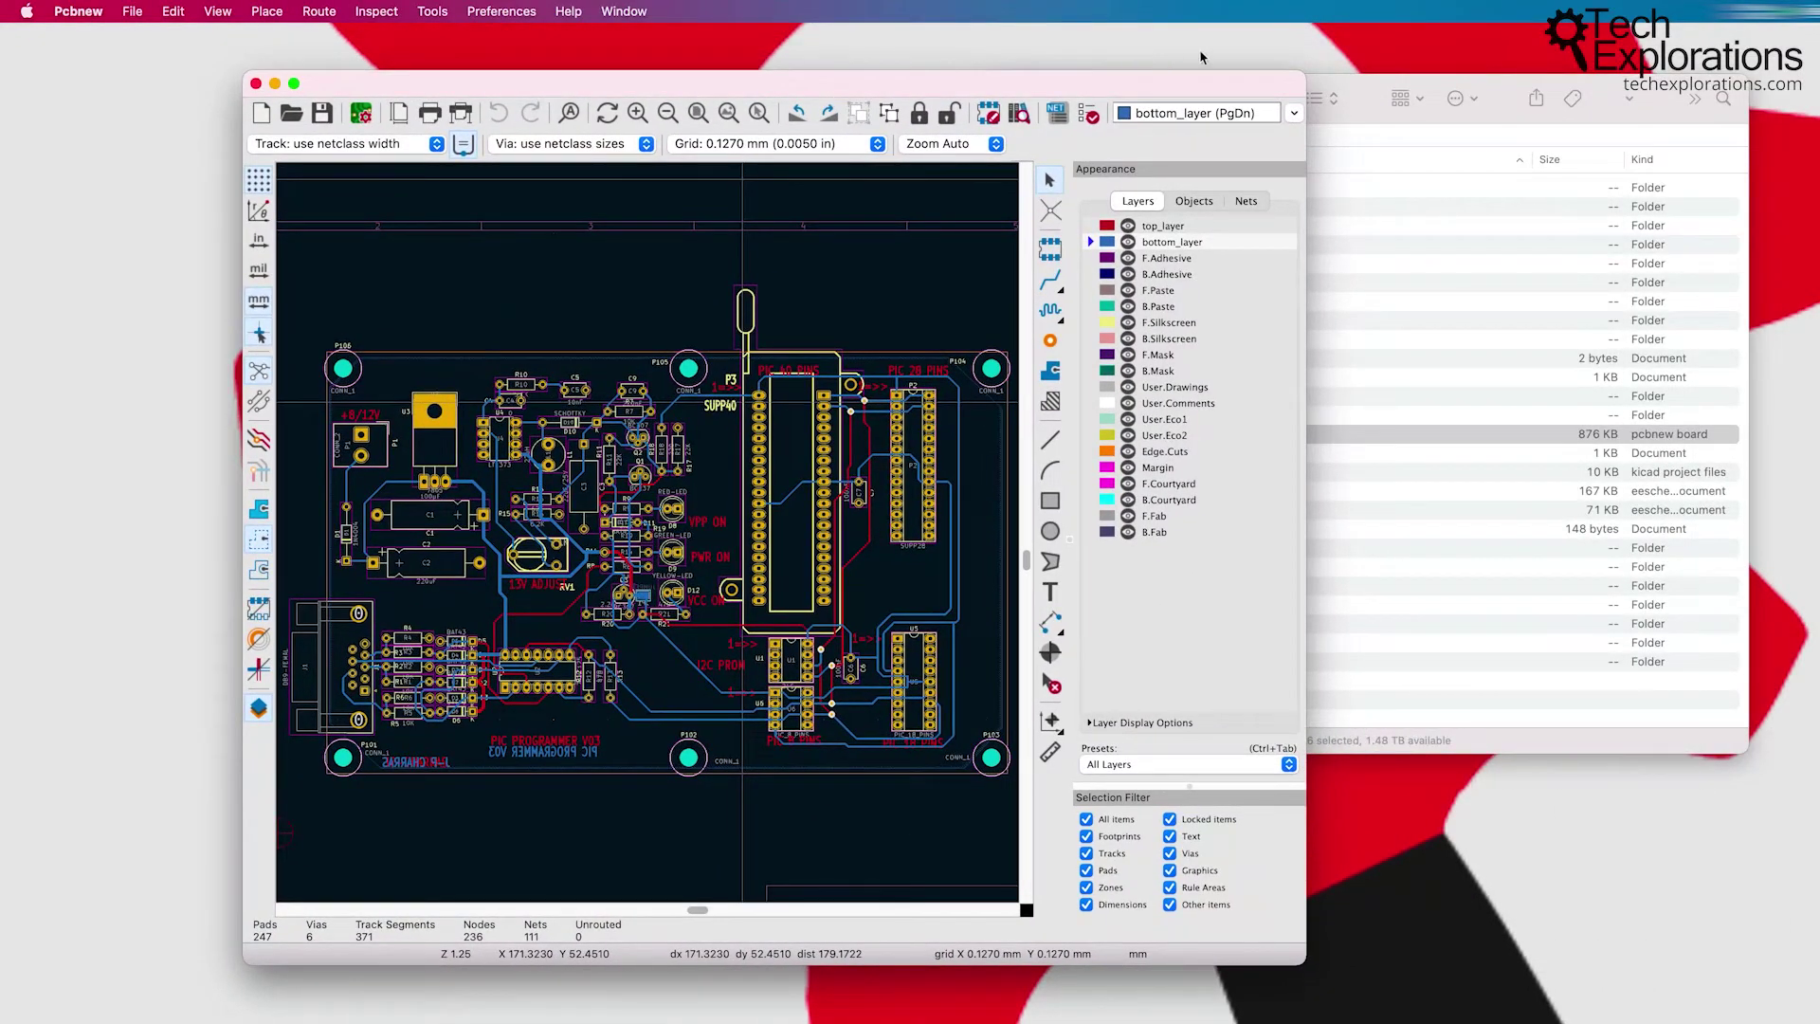
{"action": "left_click_drag", "start_coordinate": [1304, 71], "coordinate": [1699, 90]}
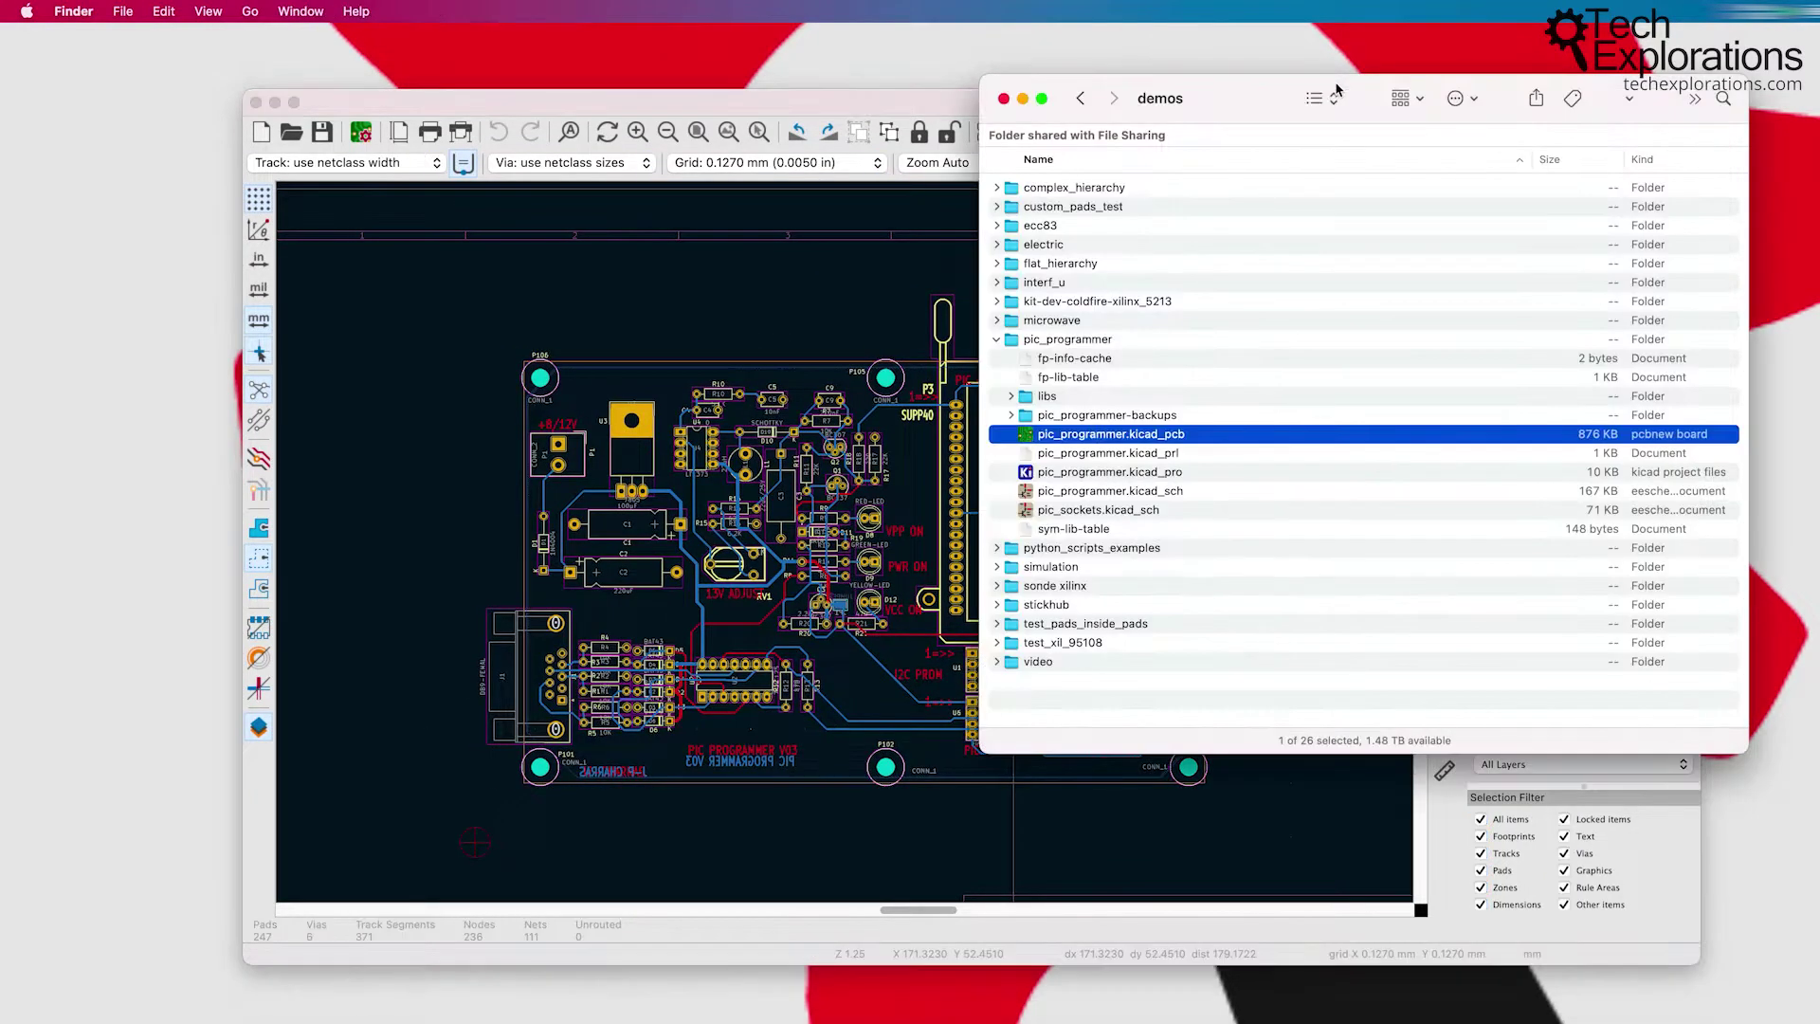
Step: Examine the footprints and traces of the PIC programmer board layout, up close and as a whole
{"action": "left_click", "coordinate": [1343, 83]}
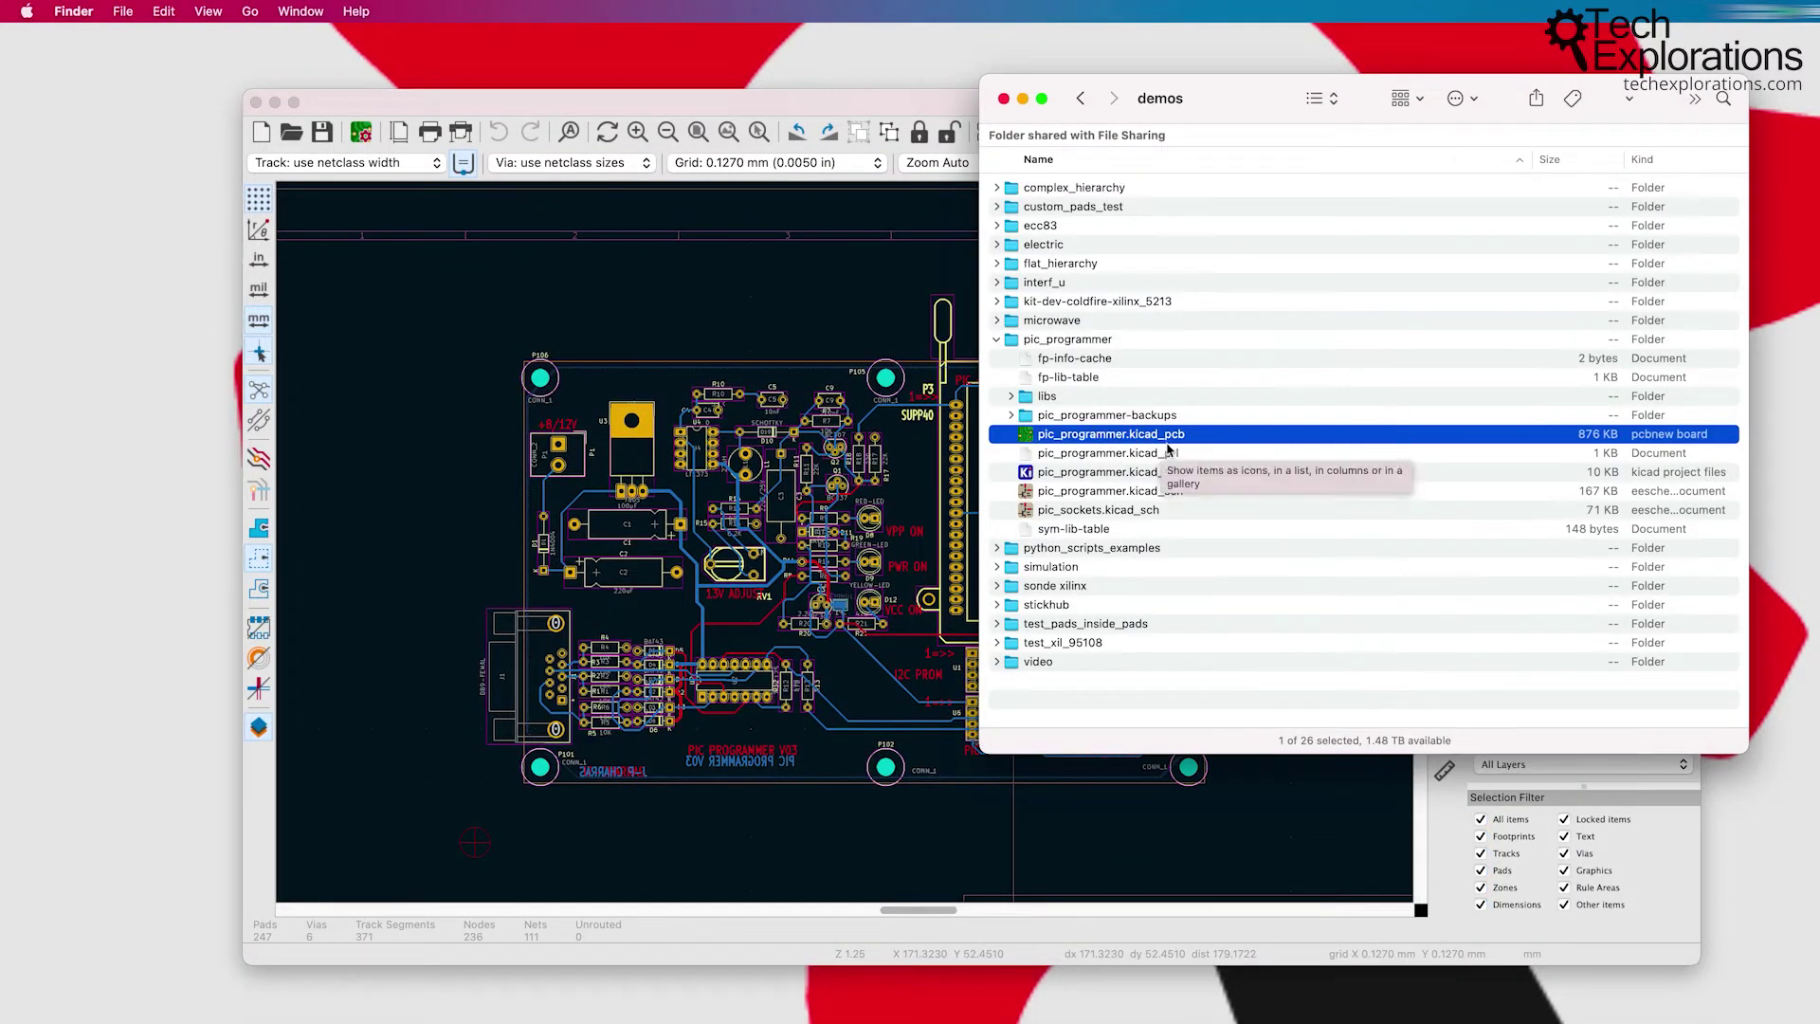
{"action": "left_click", "coordinate": [864, 259]}
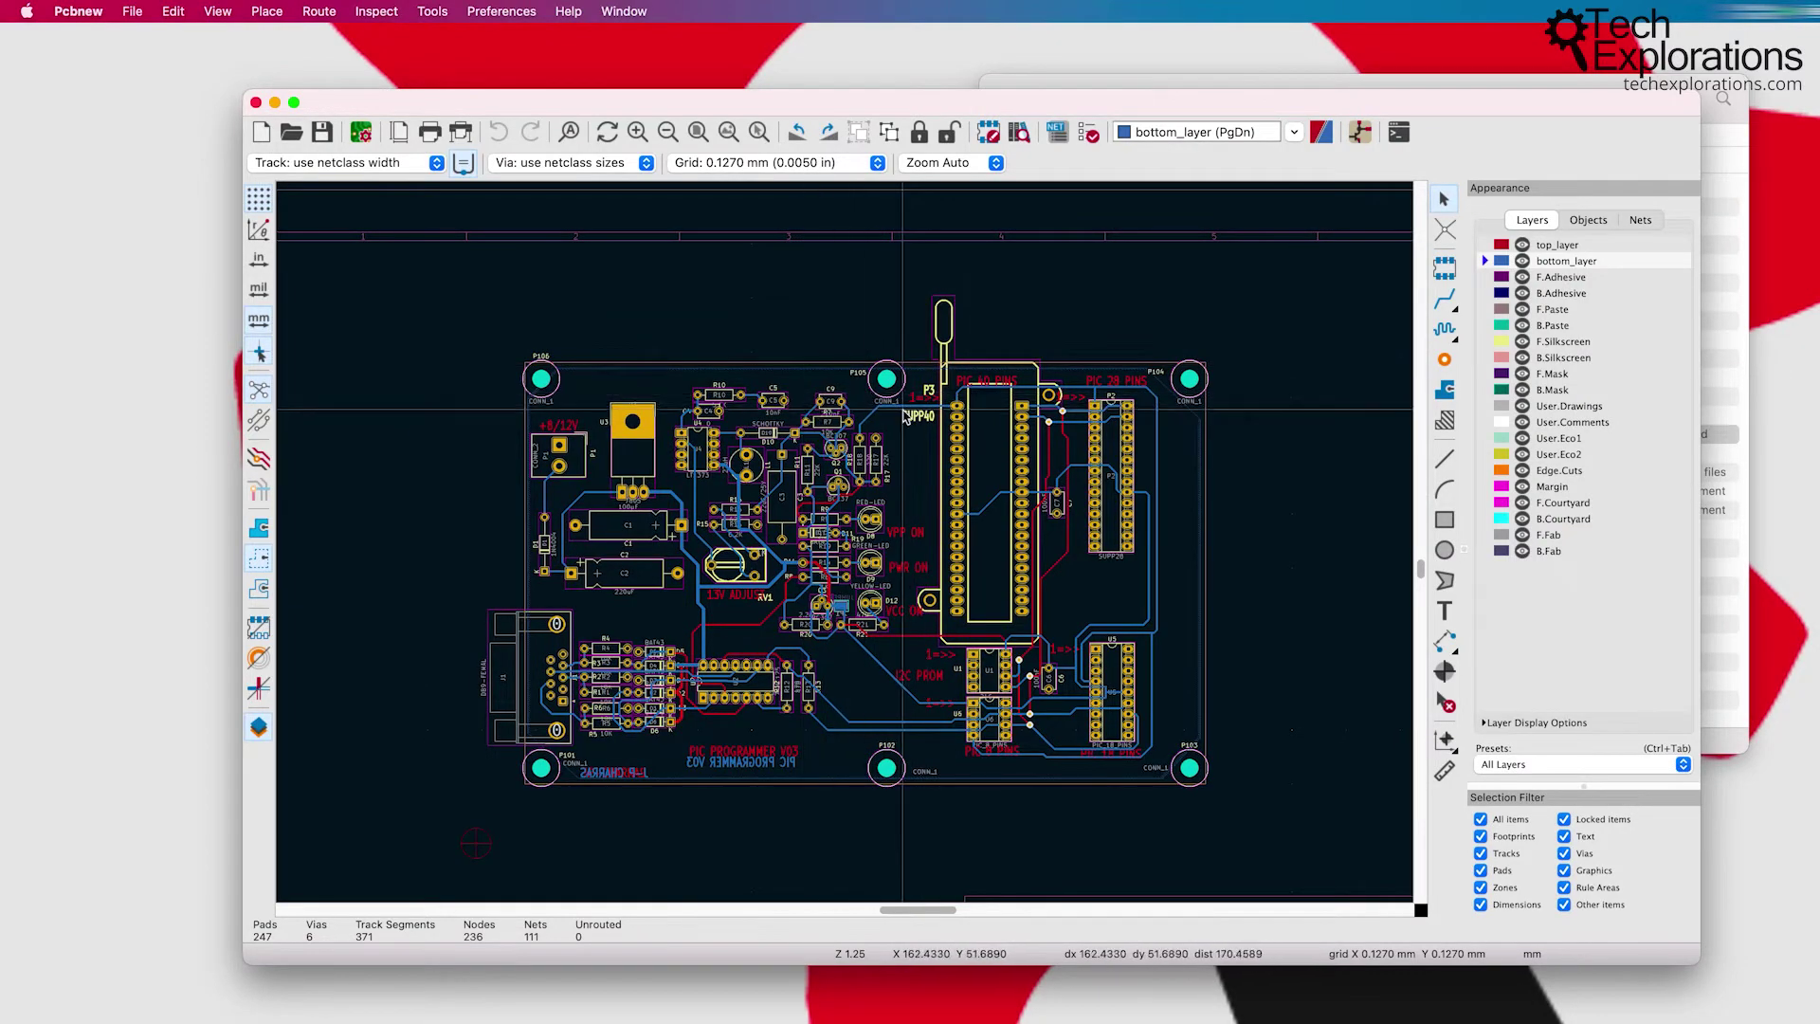
{"action": "scroll", "coordinate": [903, 411], "scroll_direction": "up", "scroll_amount": 3}
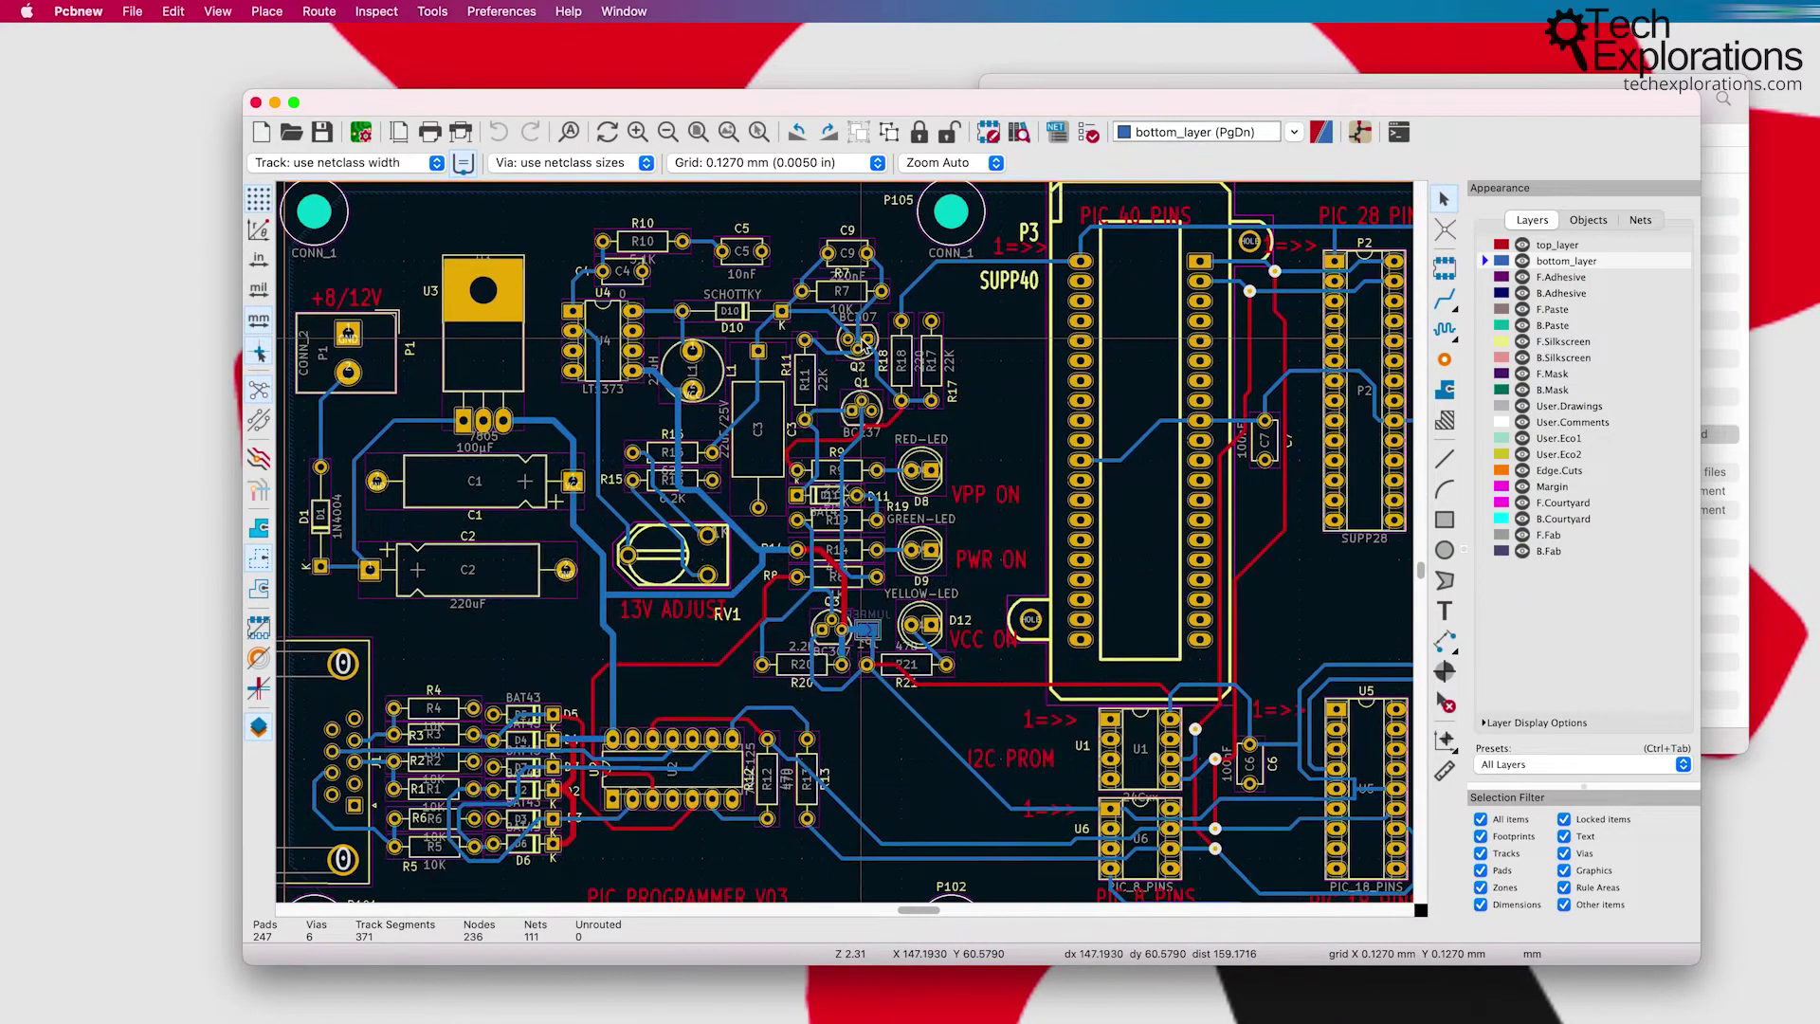
{"action": "scroll", "coordinate": [861, 337], "scroll_direction": "down", "scroll_amount": 3}
{"action": "scroll", "coordinate": [846, 521], "scroll_direction": "down", "scroll_amount": 2}
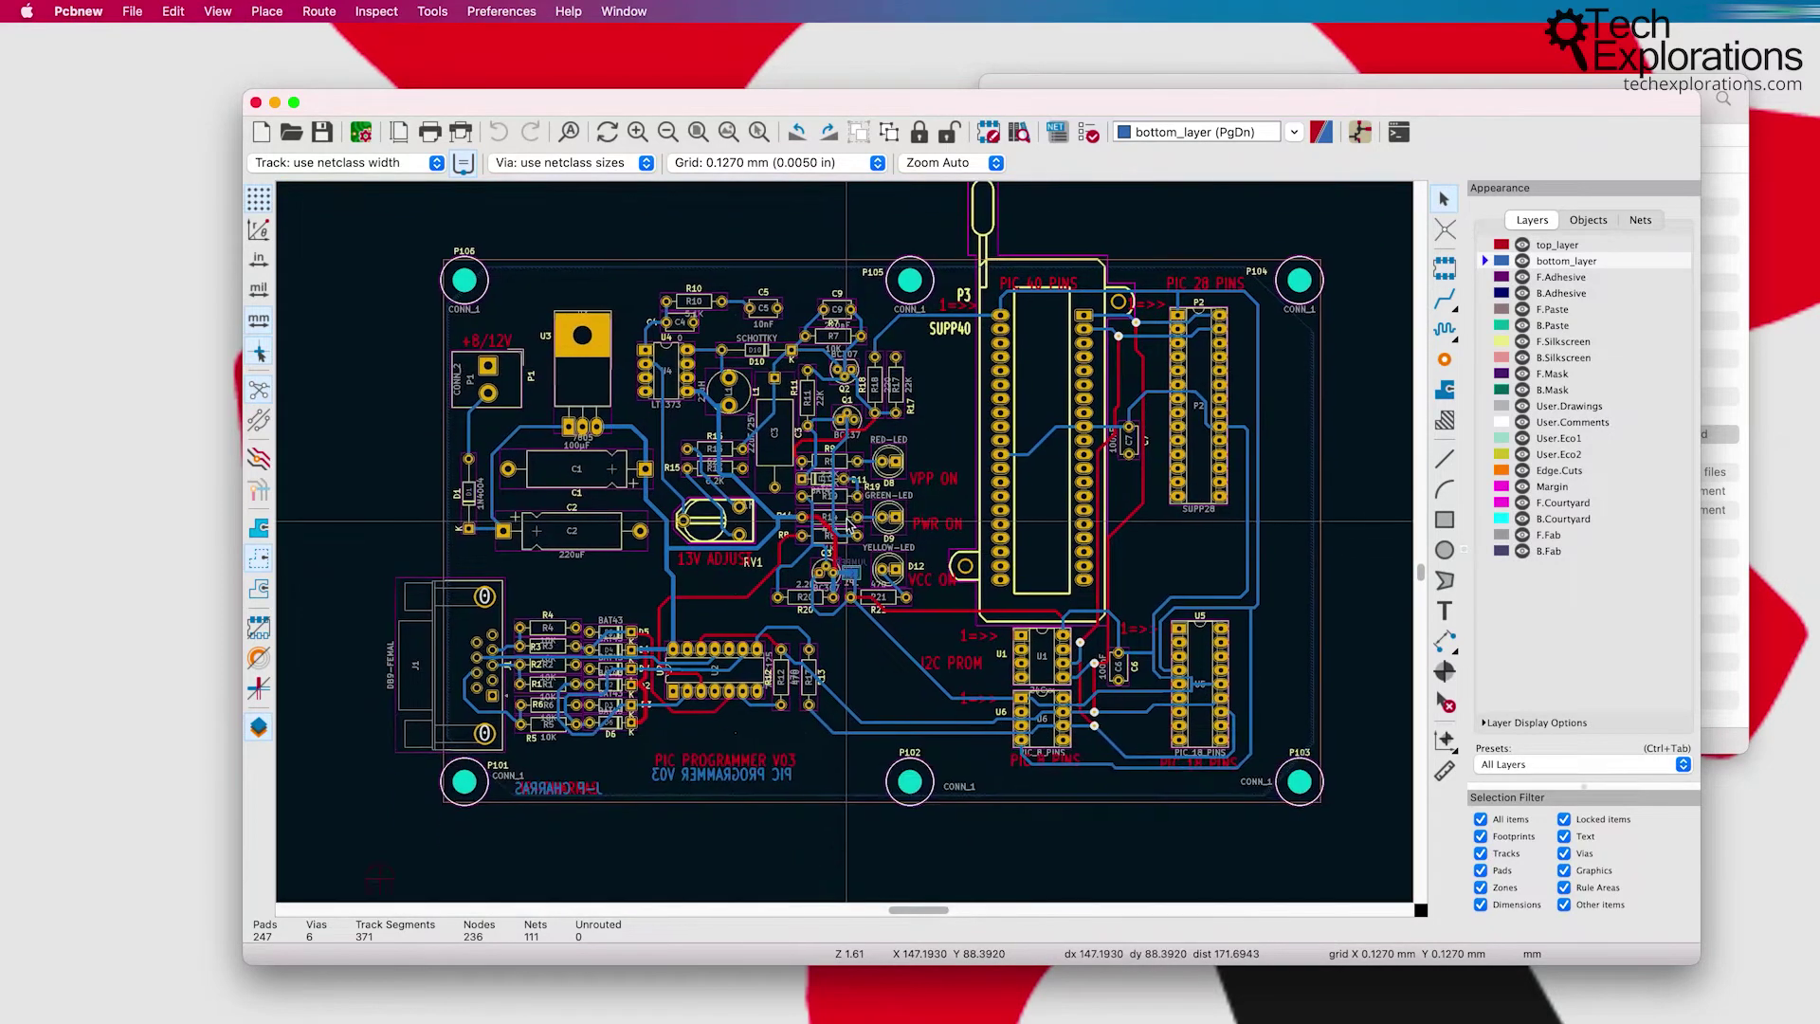
{"action": "scroll", "coordinate": [846, 521], "scroll_direction": "right", "scroll_amount": 1}
{"action": "left_click_drag", "start_coordinate": [1542, 99], "coordinate": [1462, 110]}
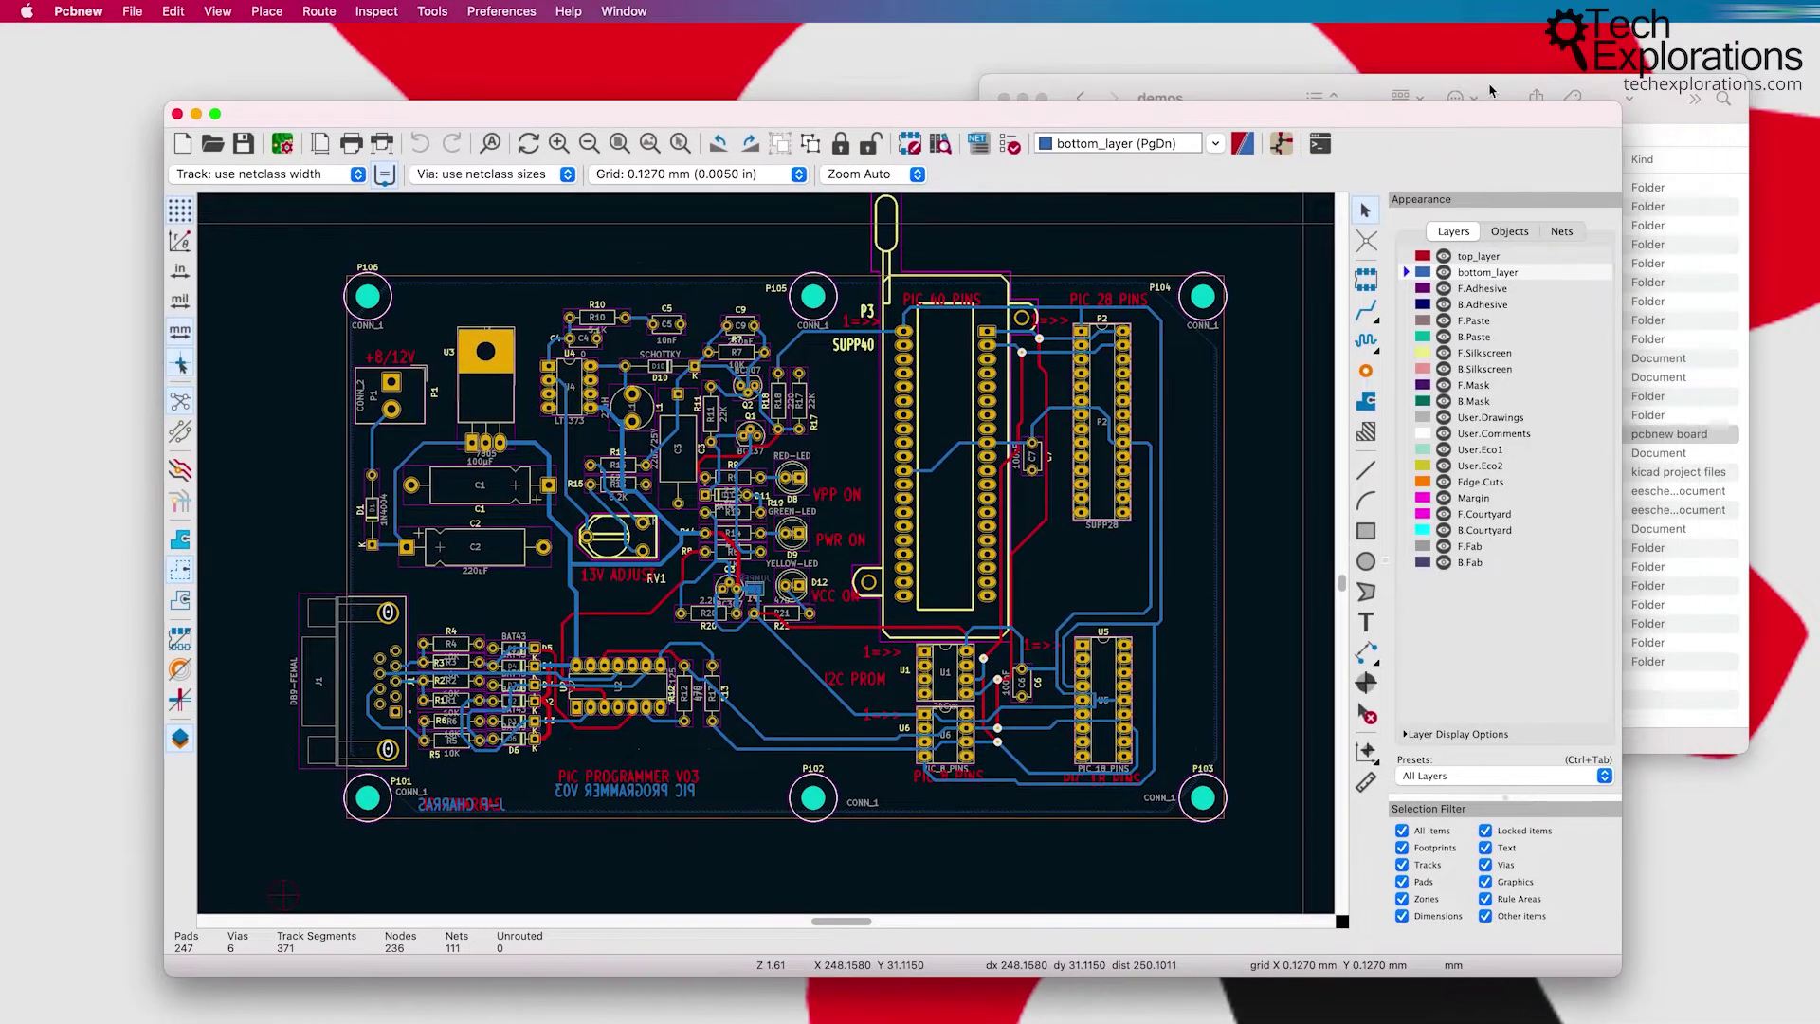
Step: Open pic_programmer.kicad_sch from the demos folder, allow eeschema to launch, and look over the schematic
{"action": "left_click", "coordinate": [1496, 81]}
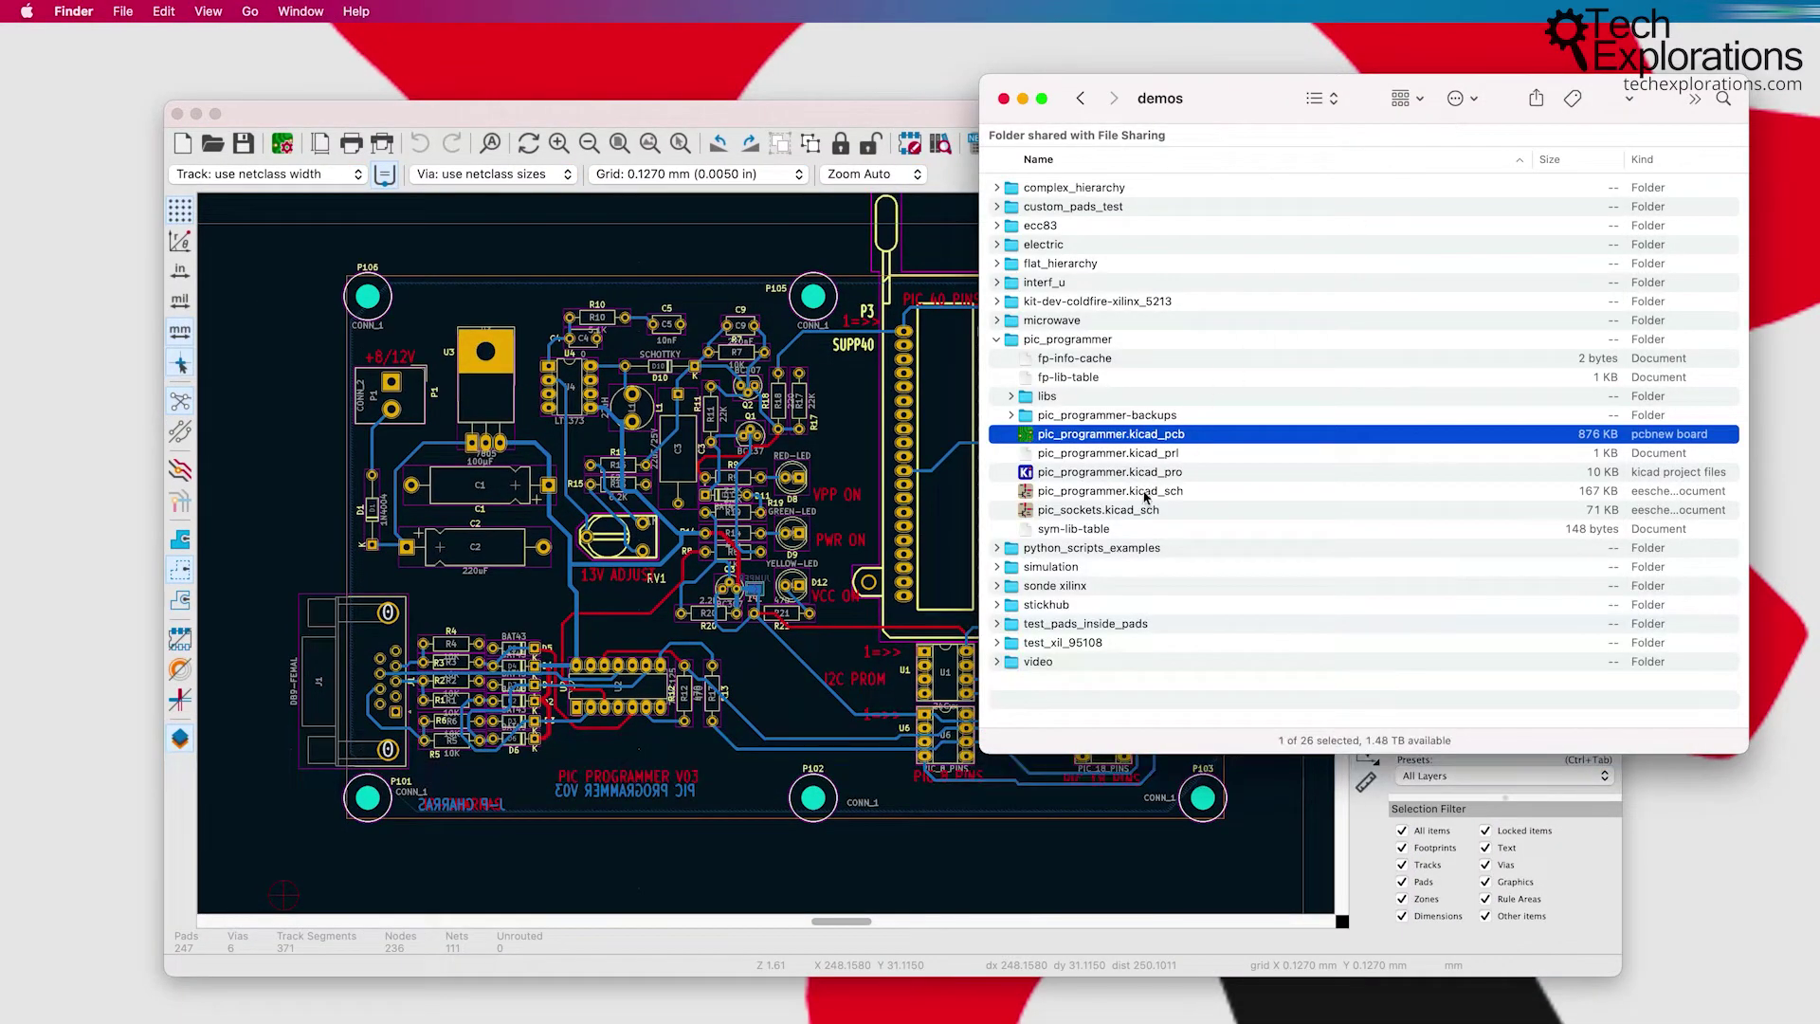
{"action": "double_click", "coordinate": [1144, 492]}
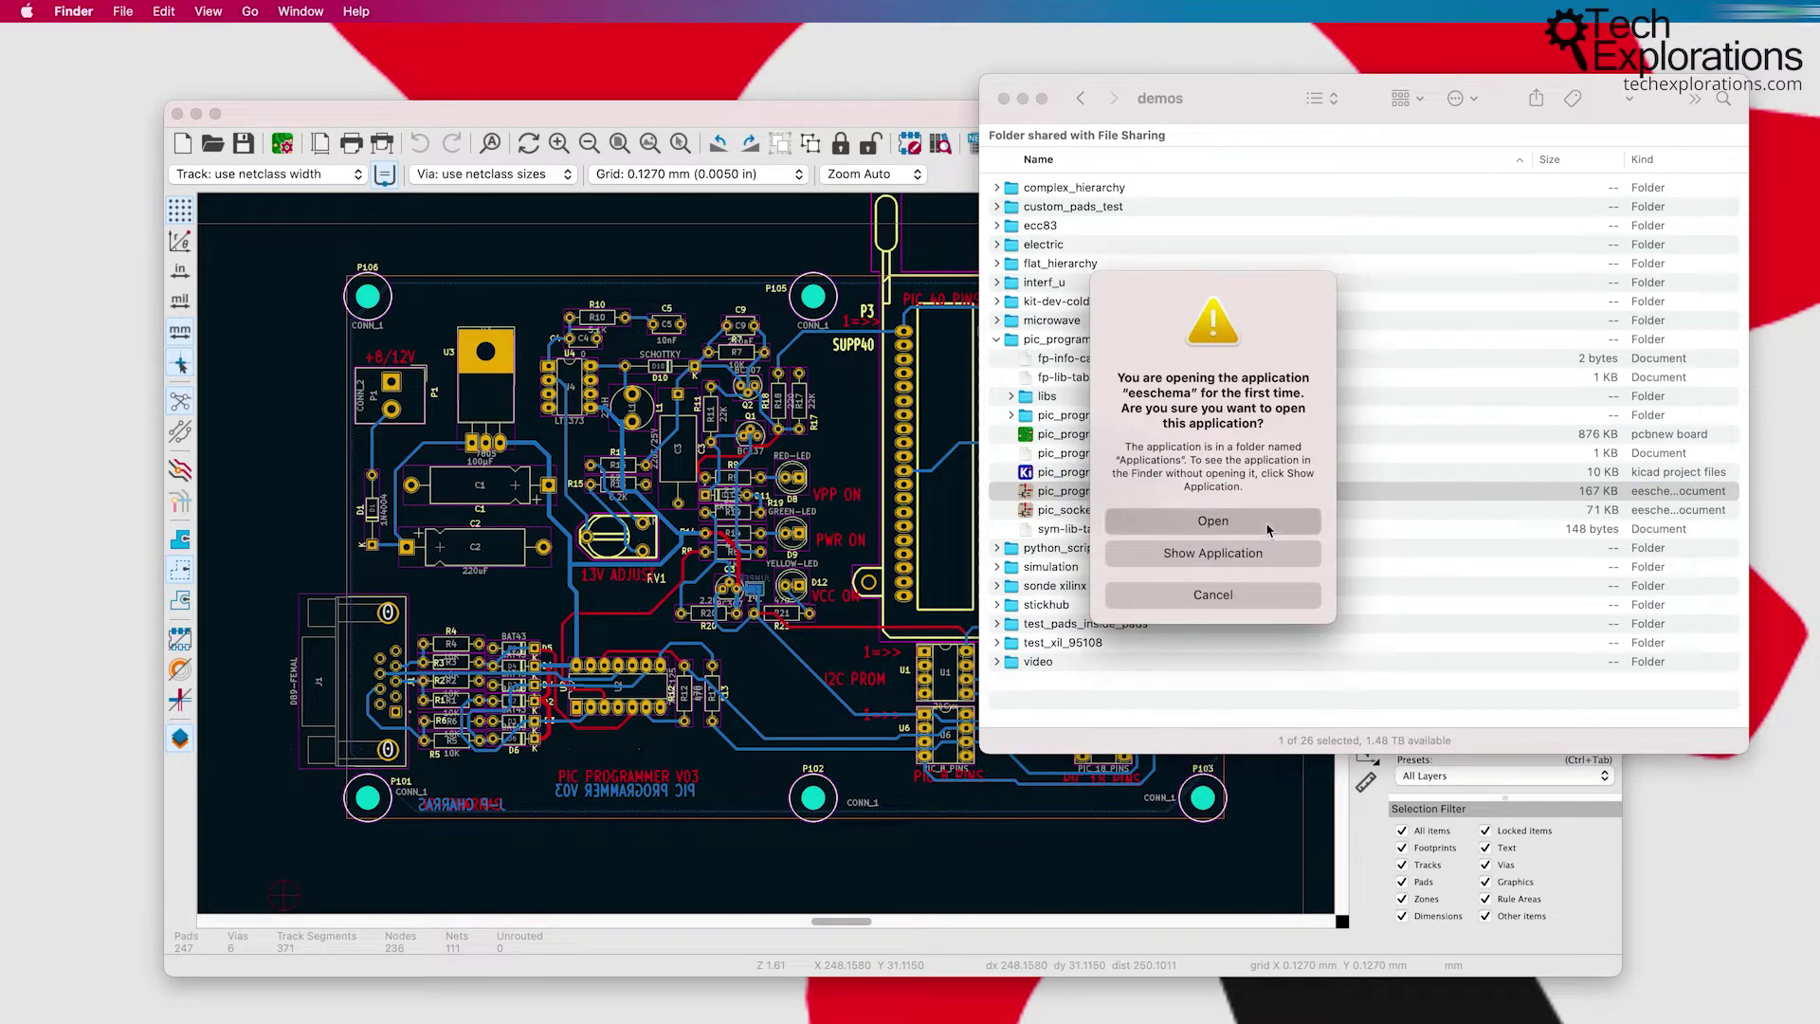
{"action": "left_click", "coordinate": [1268, 524]}
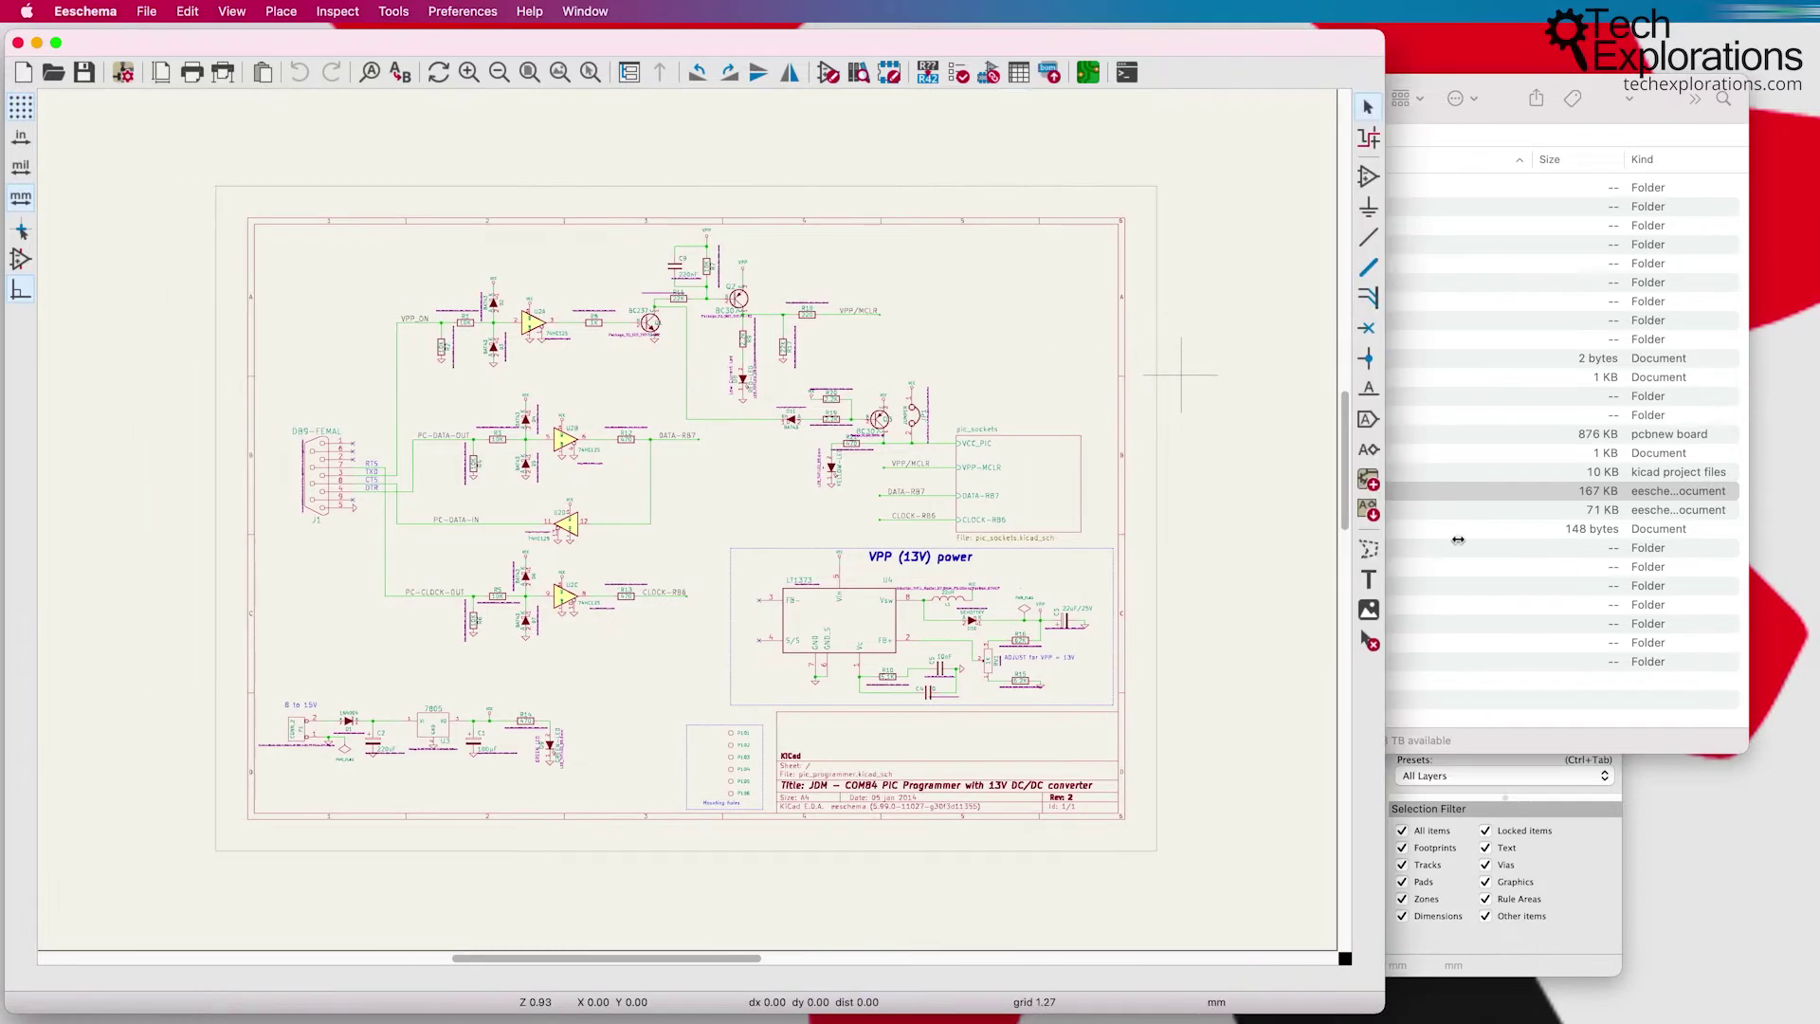
{"action": "scroll", "coordinate": [841, 561], "scroll_direction": "up", "scroll_amount": 1}
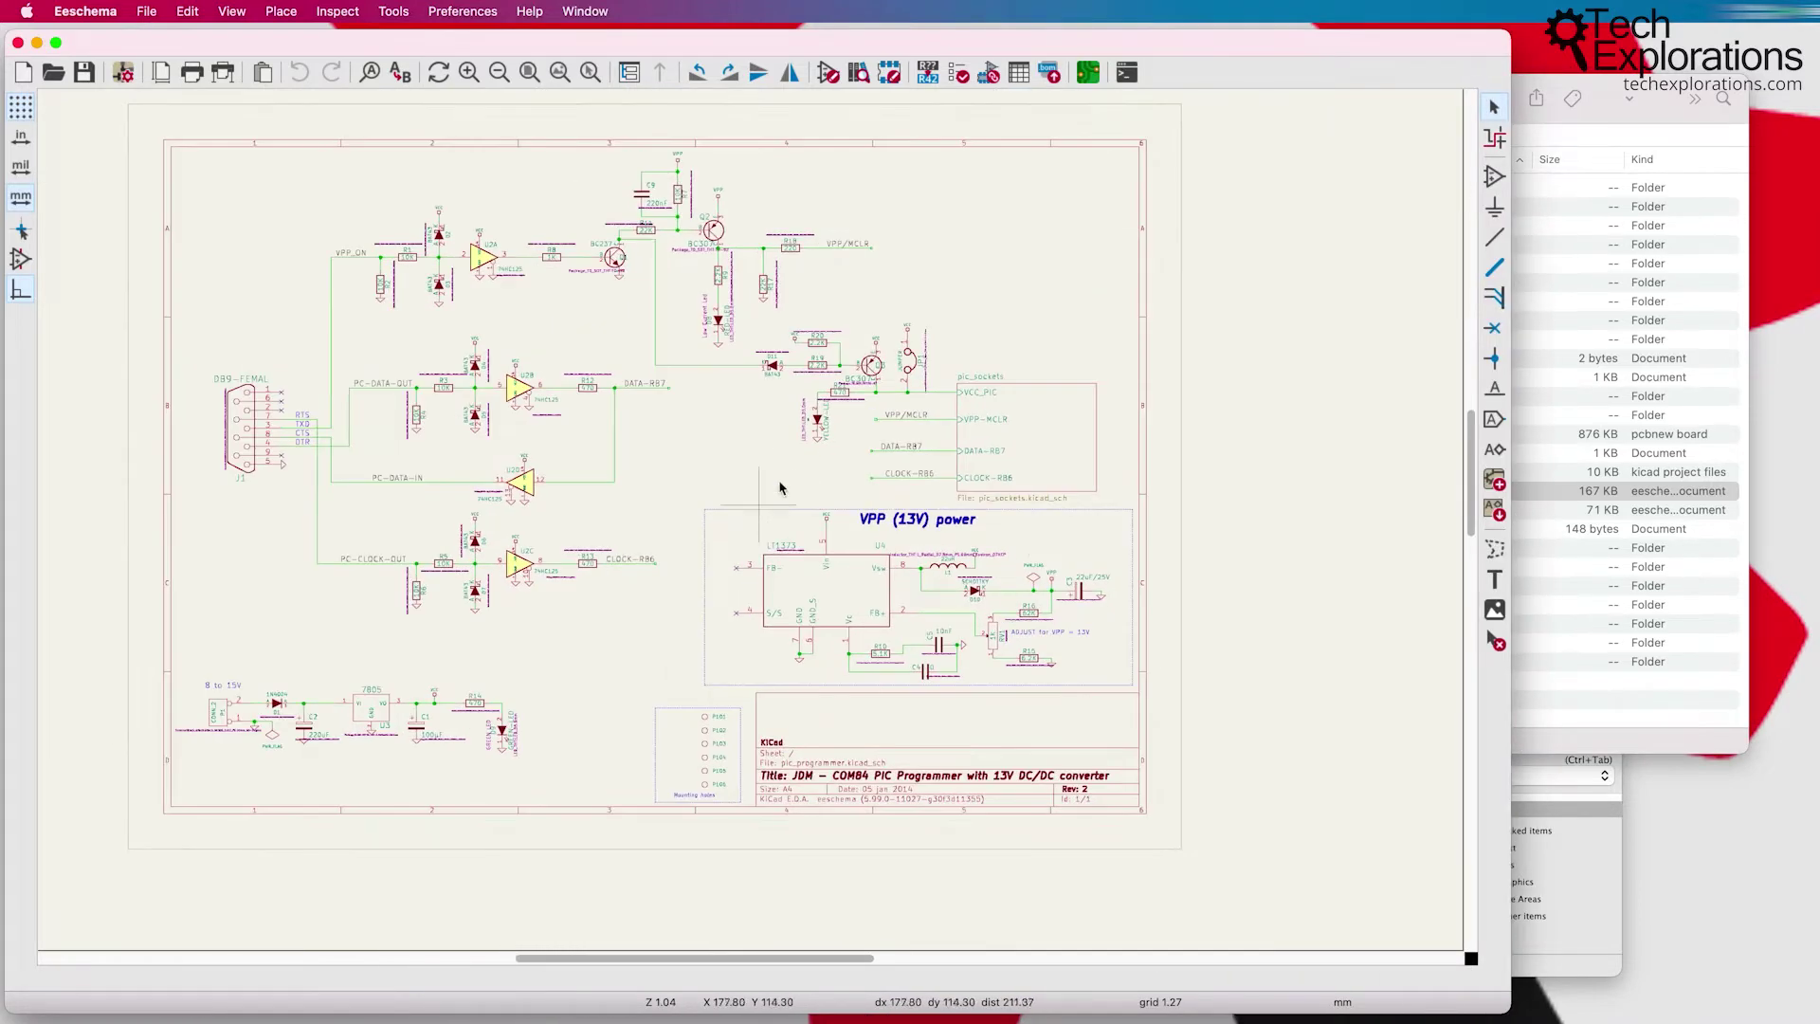
{"action": "scroll", "coordinate": [787, 474], "scroll_direction": "down", "scroll_amount": 1}
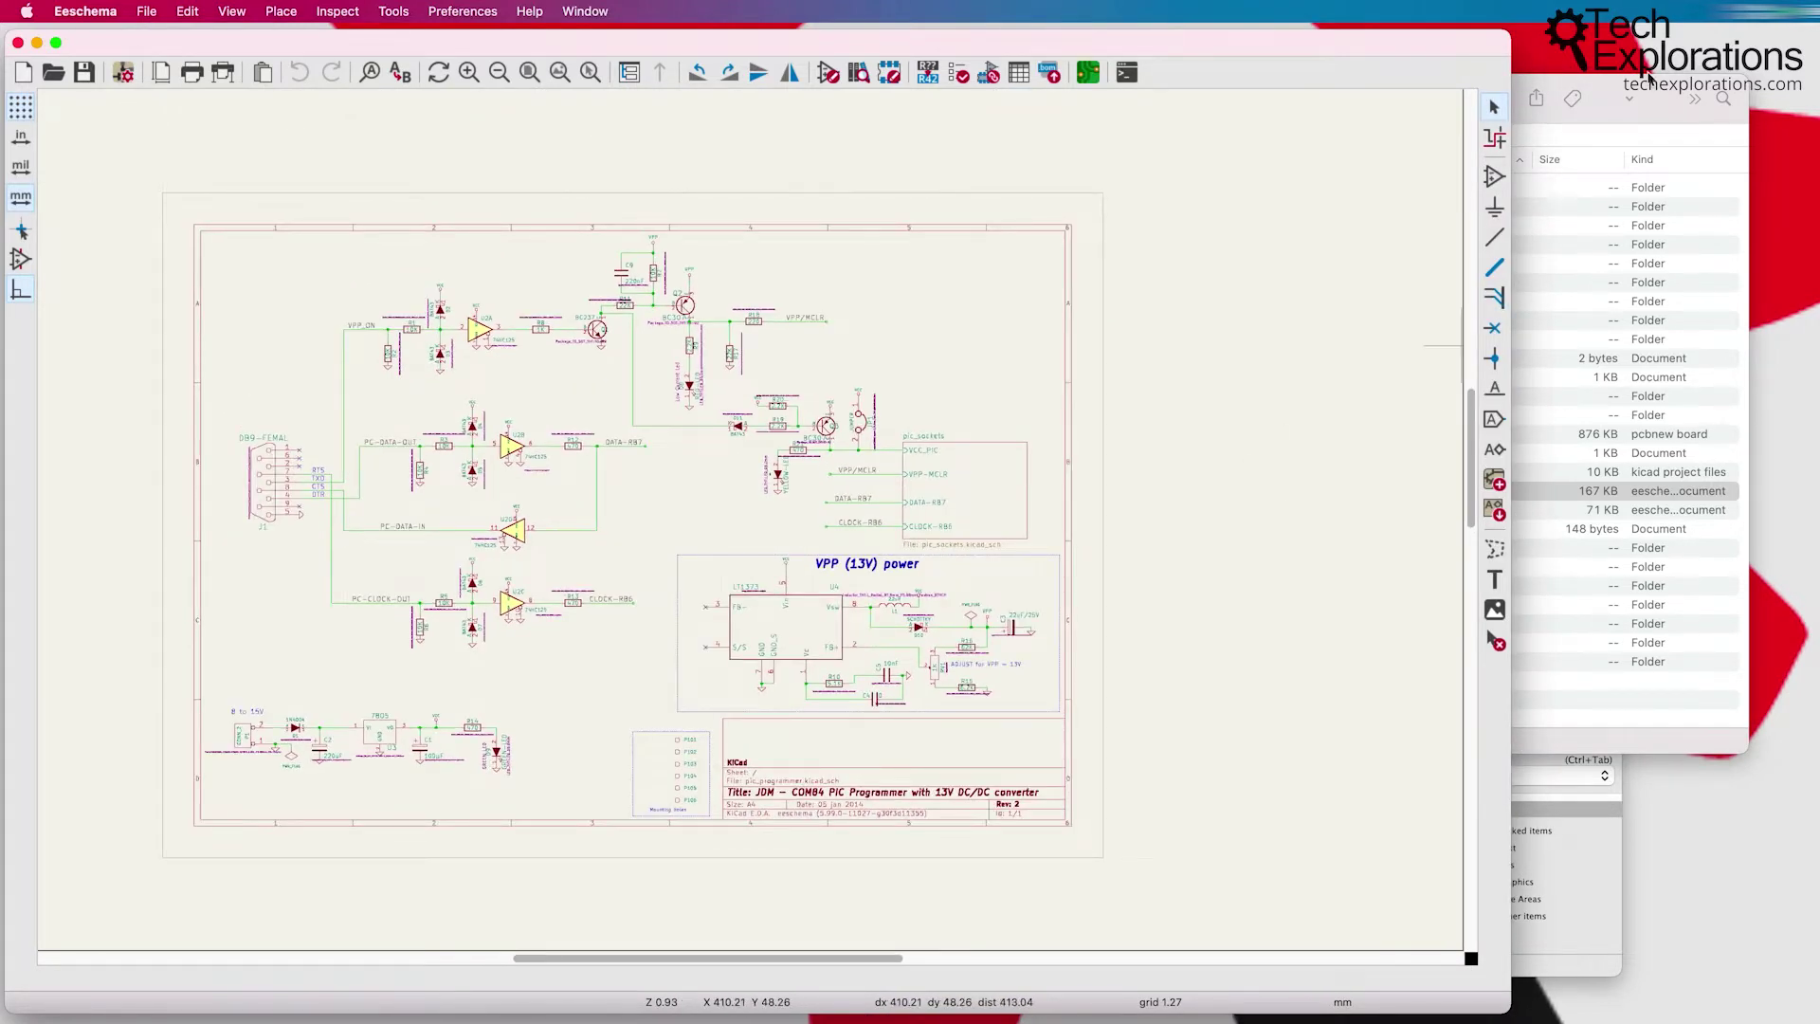
Step: Open pic_sockets.kicad_sch from the demos folder and check its sheet hierarchy in the Navigator
{"action": "left_click", "coordinate": [1639, 95]}
{"action": "double_click", "coordinate": [1116, 513]}
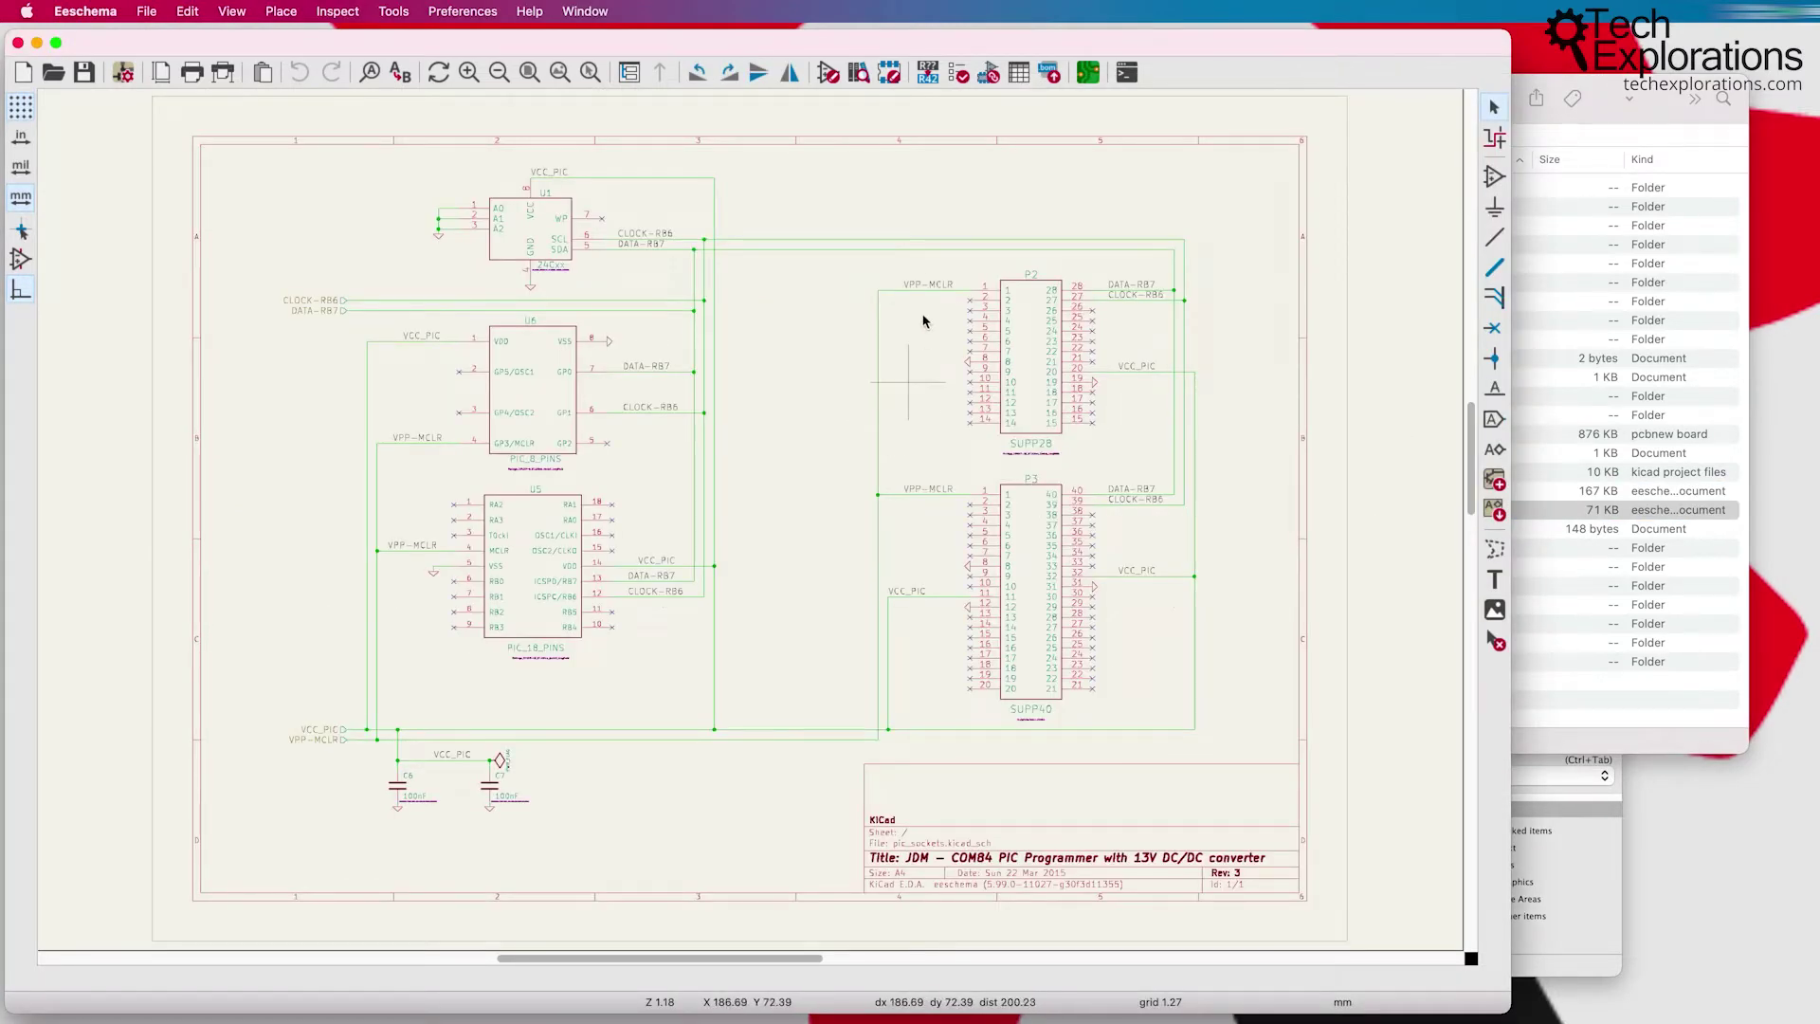
{"action": "left_click_drag", "start_coordinate": [1341, 52], "coordinate": [1460, 62]}
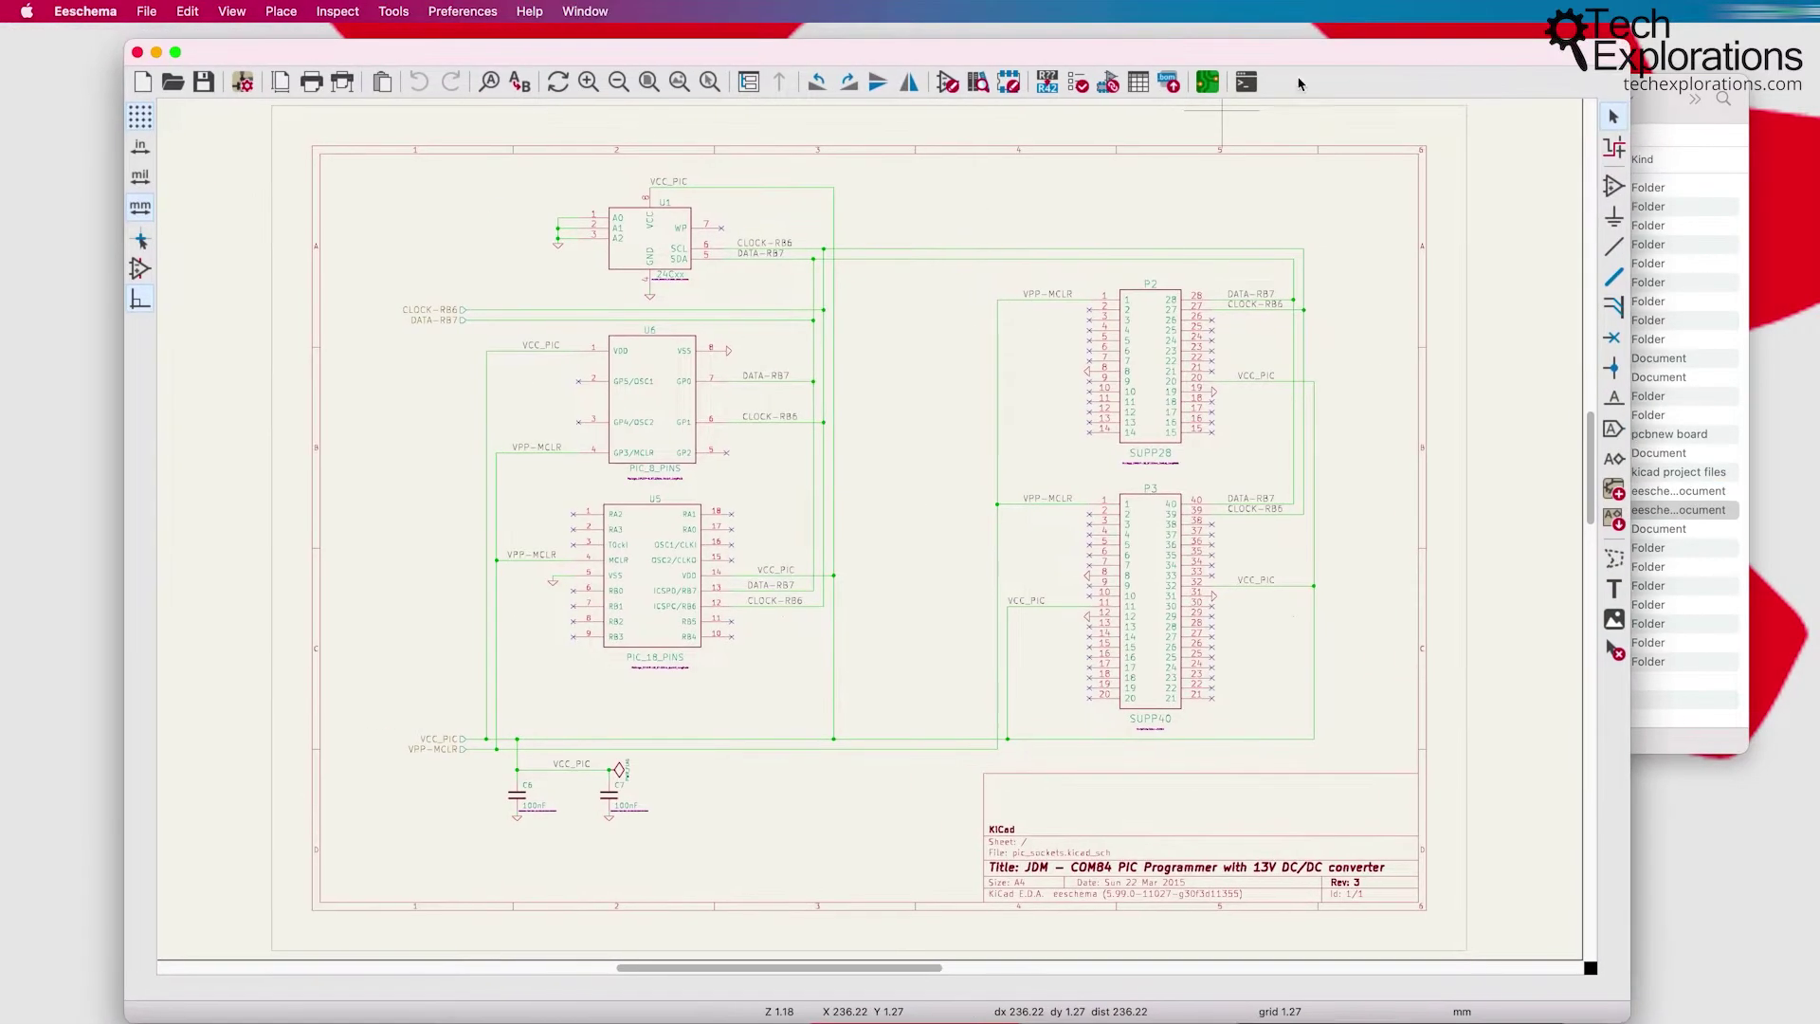
{"action": "left_click", "coordinate": [749, 81]}
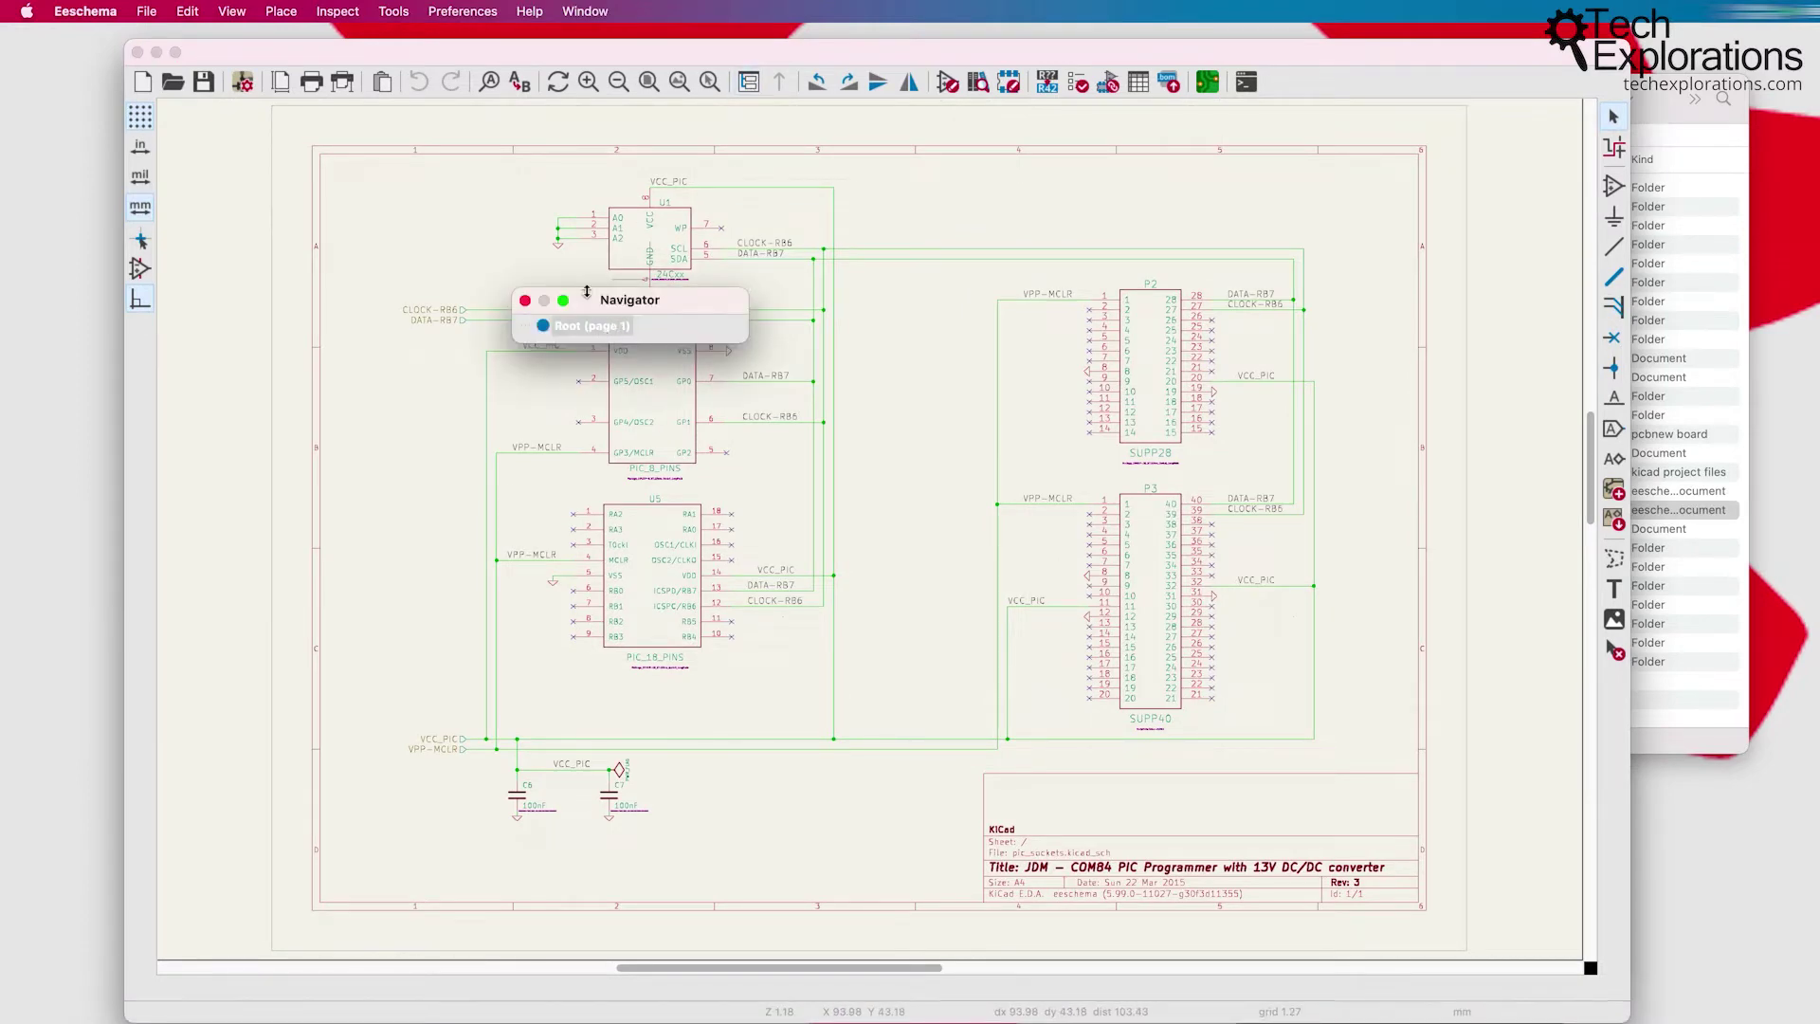
{"action": "left_click", "coordinate": [525, 304]}
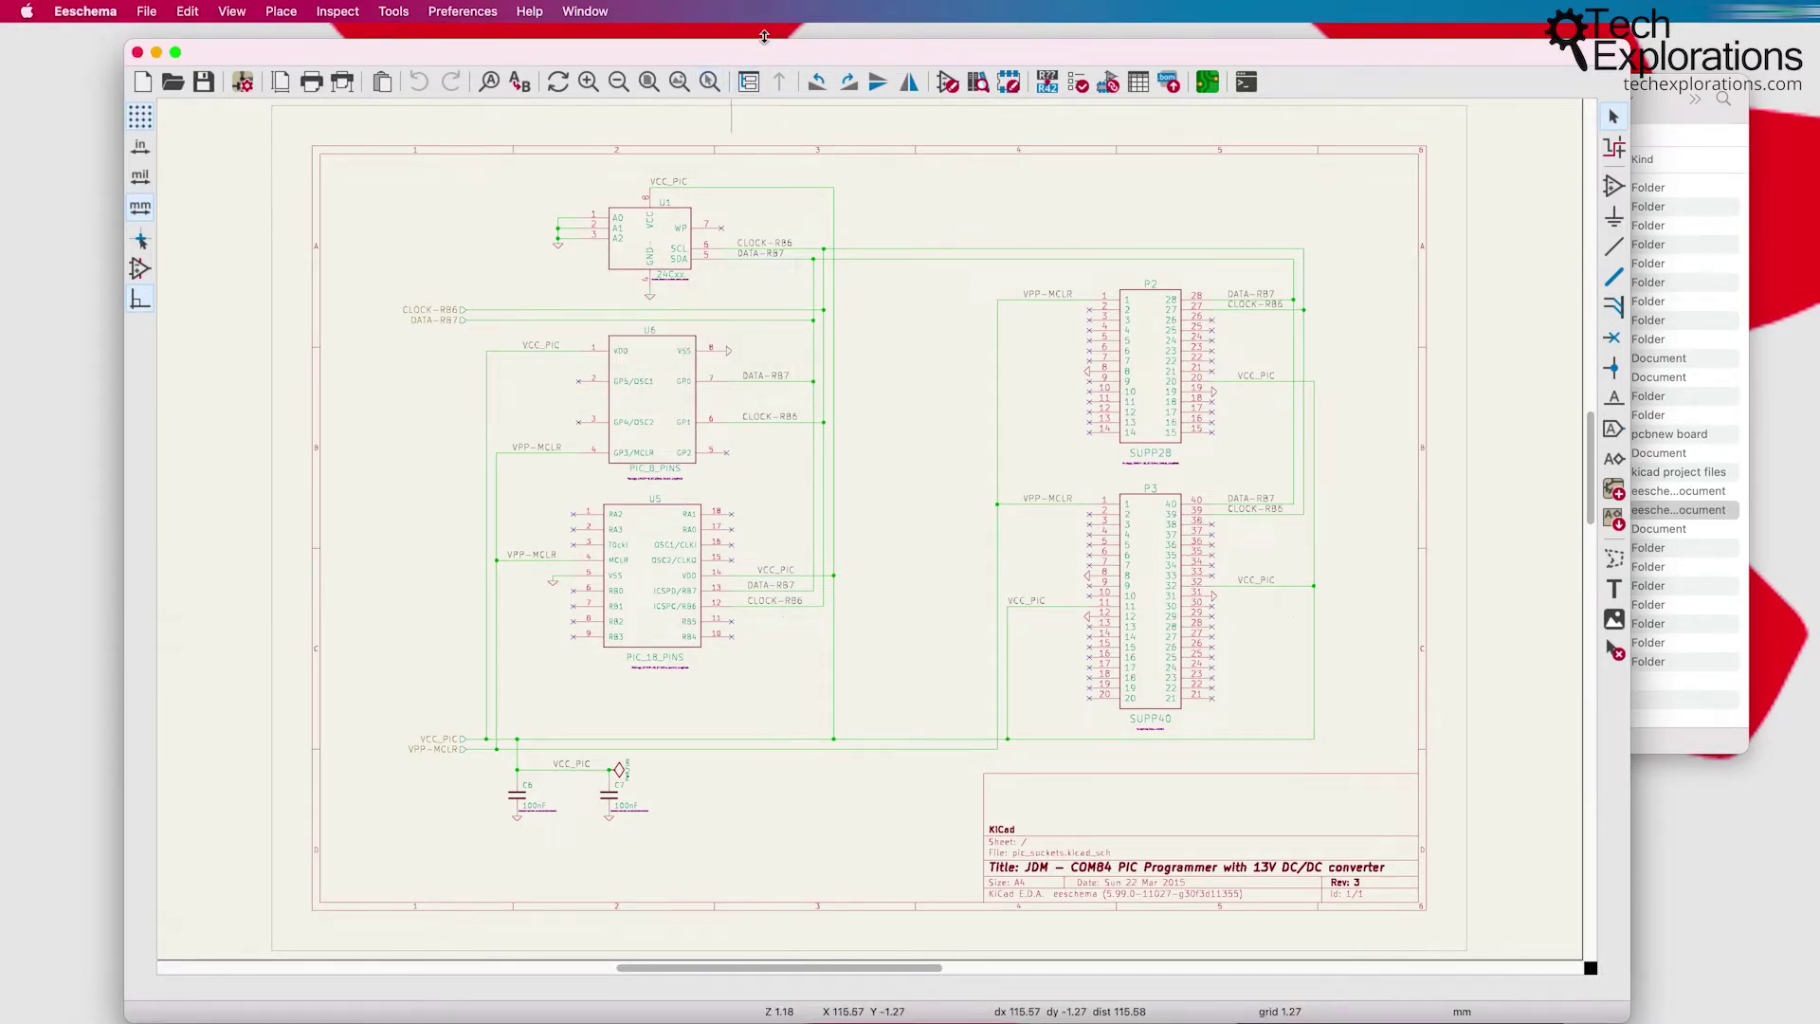
Step: Close the pic_sockets schematic and the PIC programmer board, leaving only the demos folder open
{"action": "mouse_move", "coordinate": [744, 46]}
{"action": "left_mouse_down"}
{"action": "mouse_move", "coordinate": [854, 69]}
{"action": "mouse_move", "coordinate": [718, 55]}
{"action": "left_mouse_up"}
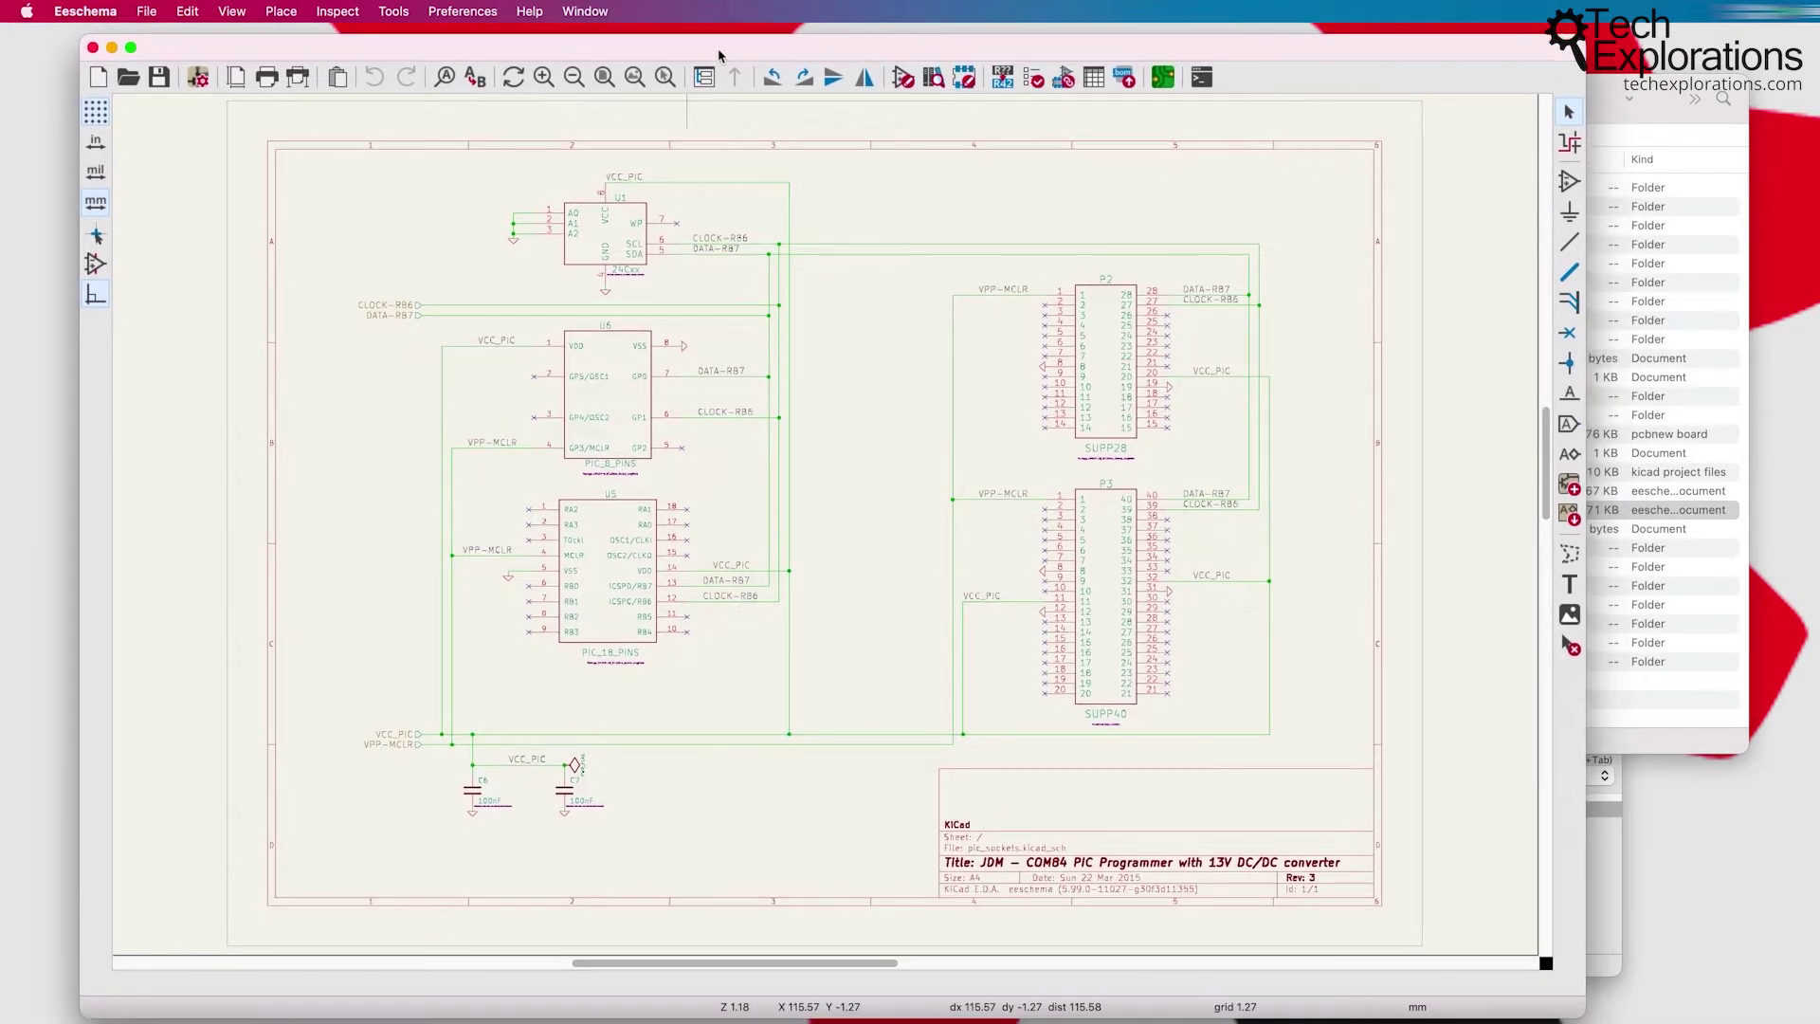
{"action": "left_click_drag", "start_coordinate": [649, 55], "coordinate": [660, 55]}
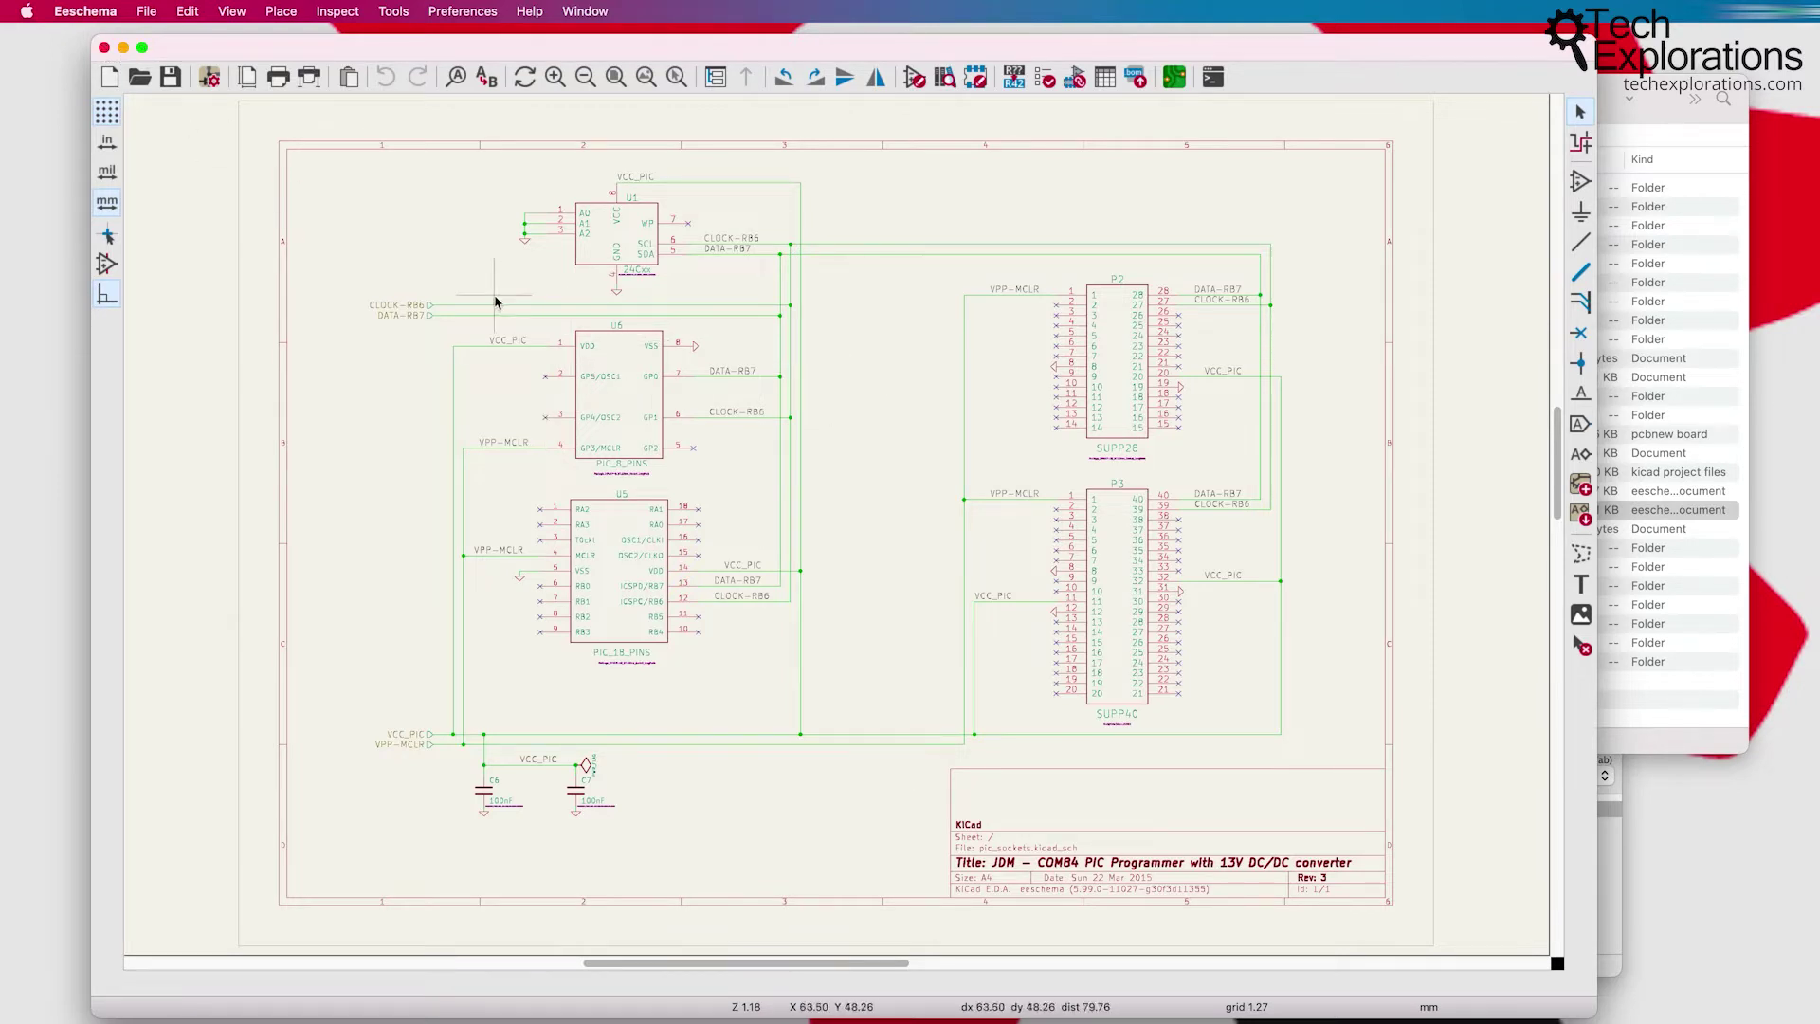
{"action": "left_click", "coordinate": [105, 48]}
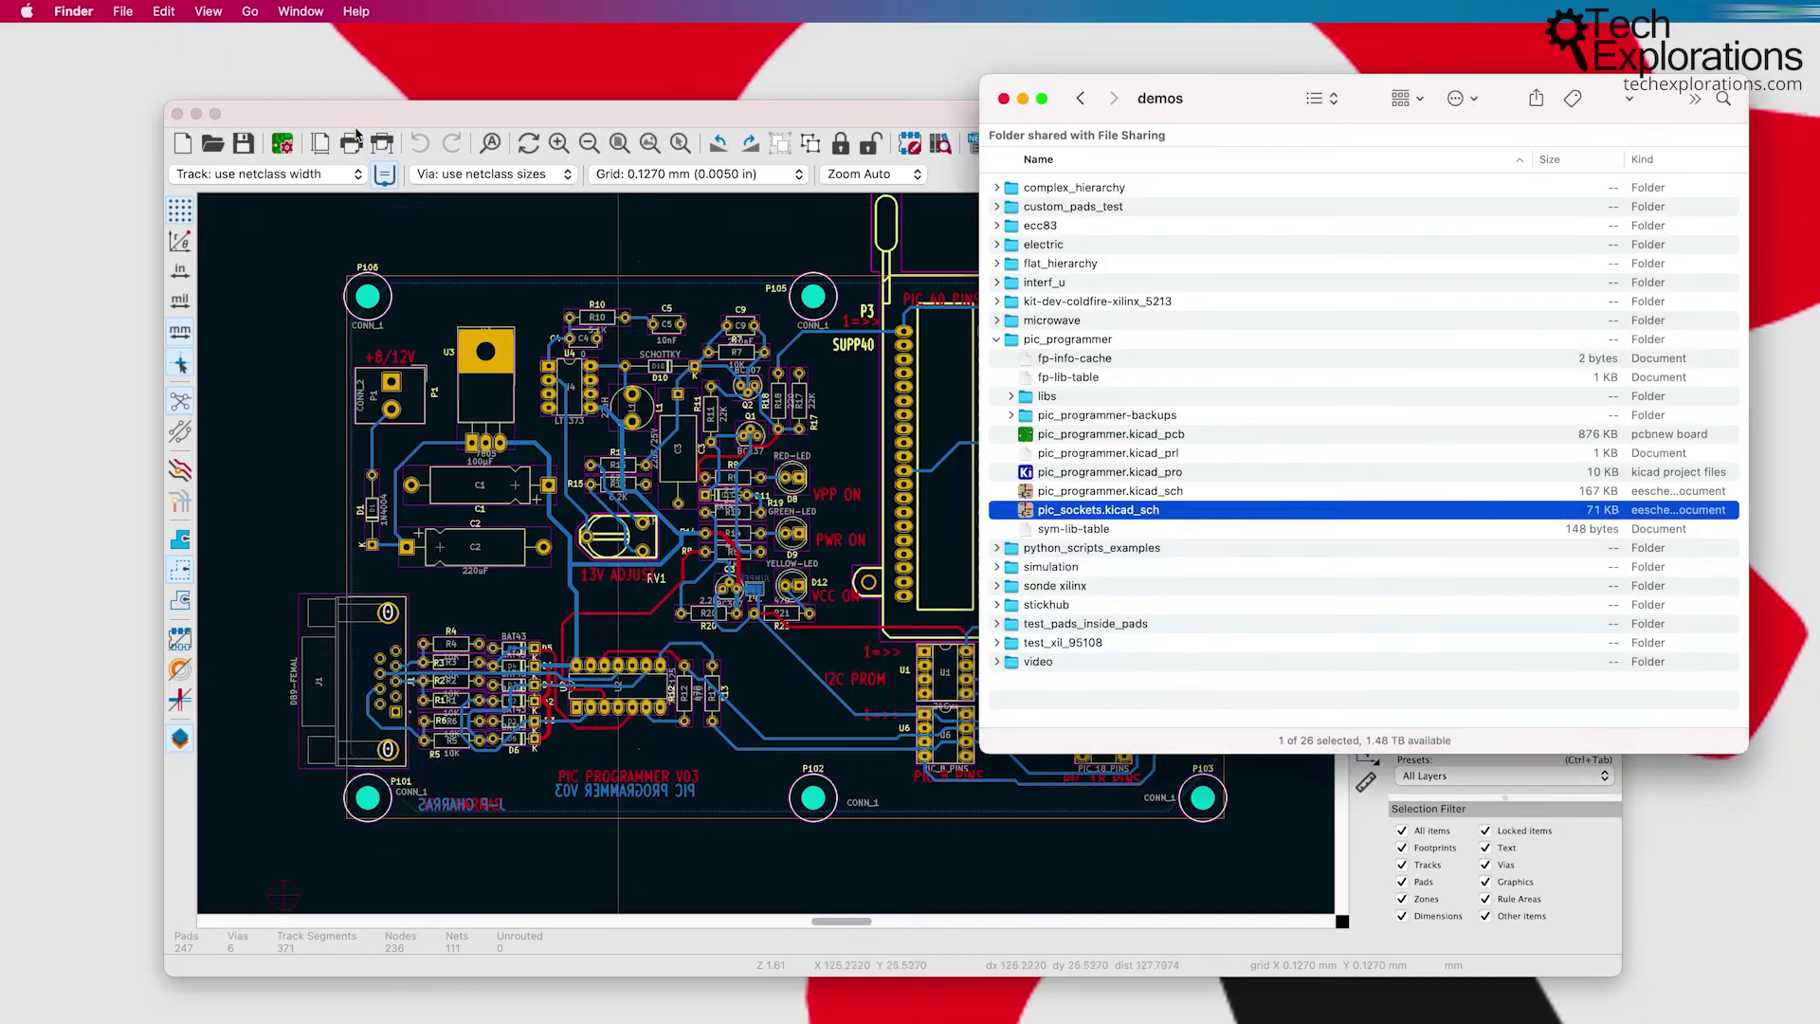
{"action": "left_click", "coordinate": [178, 113]}
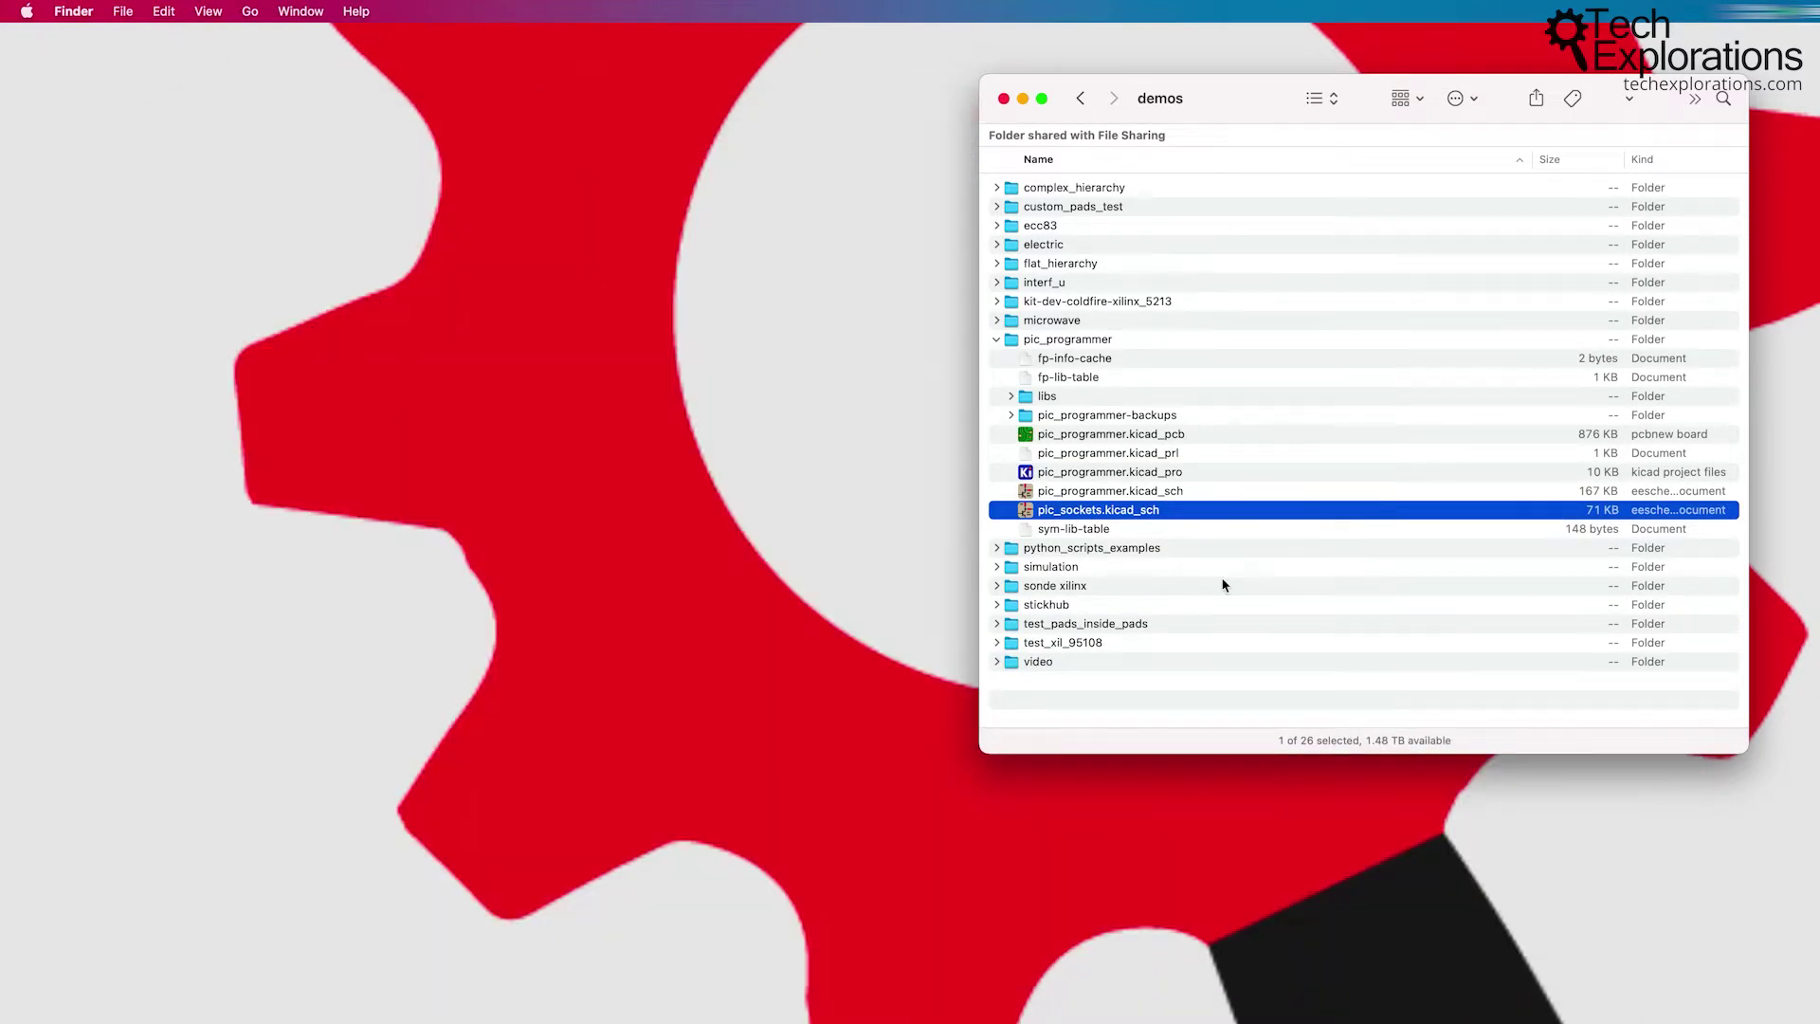
Step: Open the pic_programmer.kicad_pro project file from the demos folder
{"action": "left_click", "coordinate": [1245, 699]}
{"action": "left_click", "coordinate": [1162, 476]}
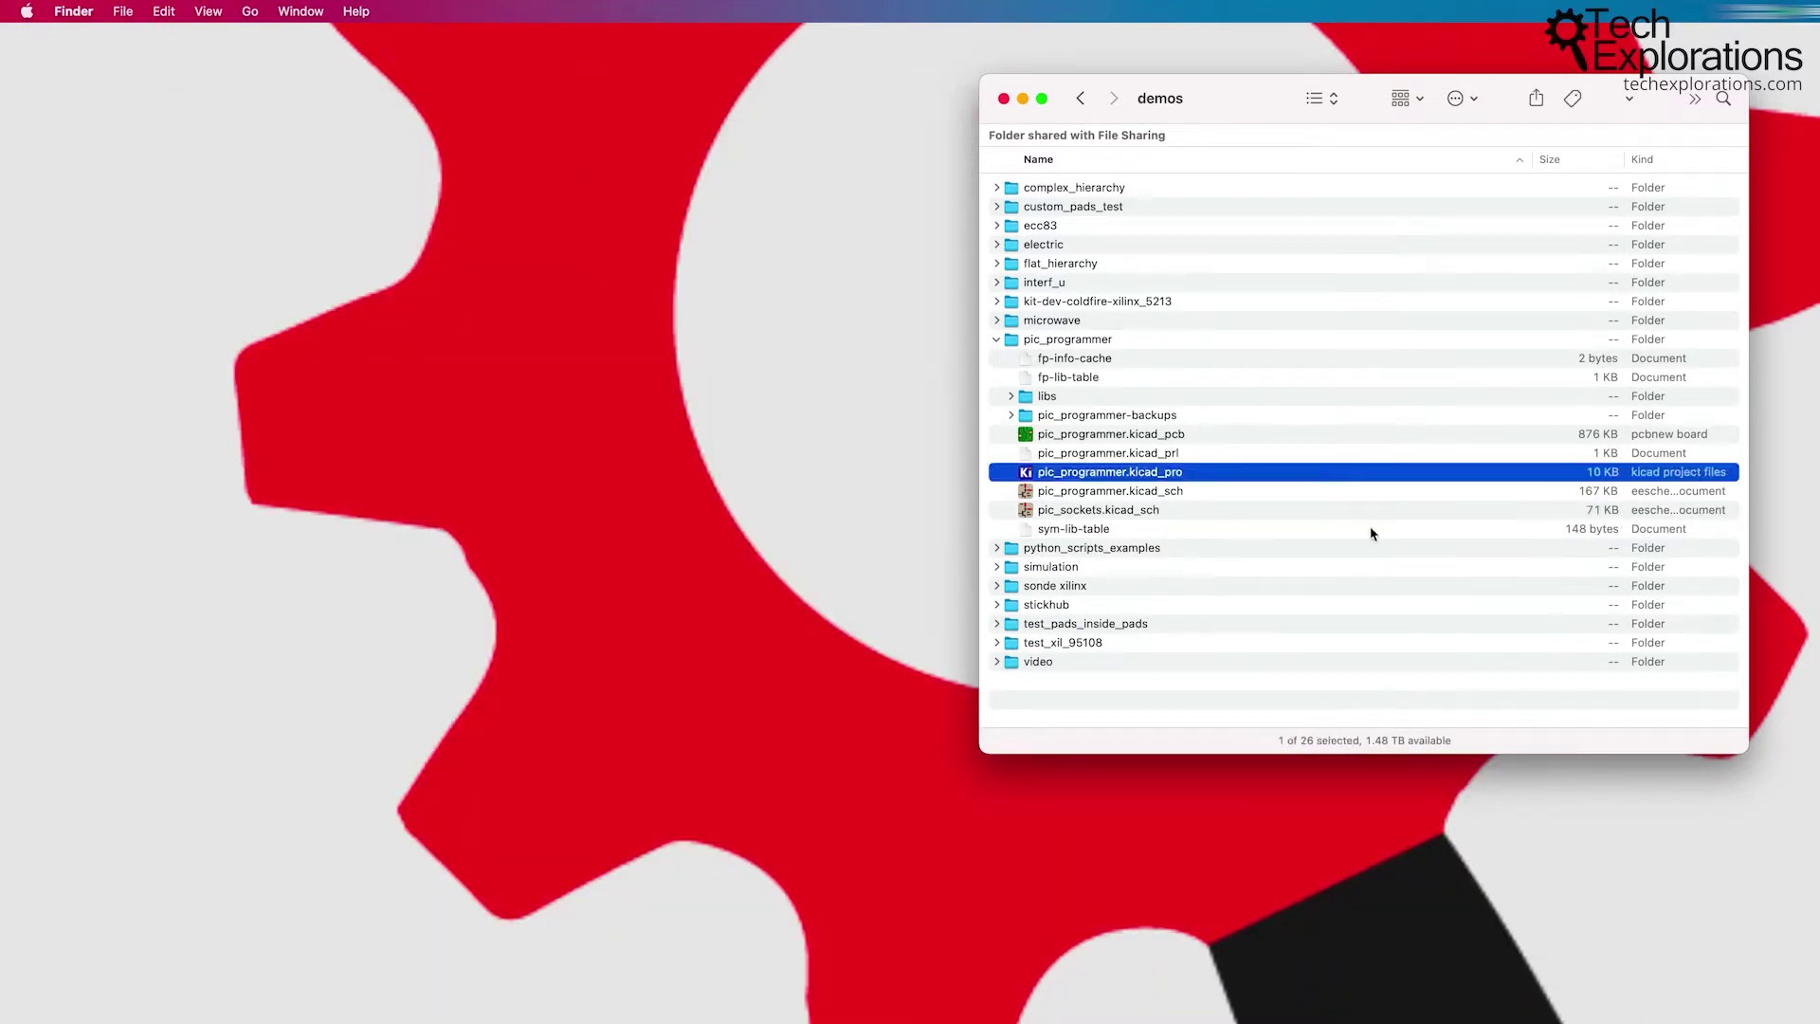
{"action": "double_click", "coordinate": [1144, 477]}
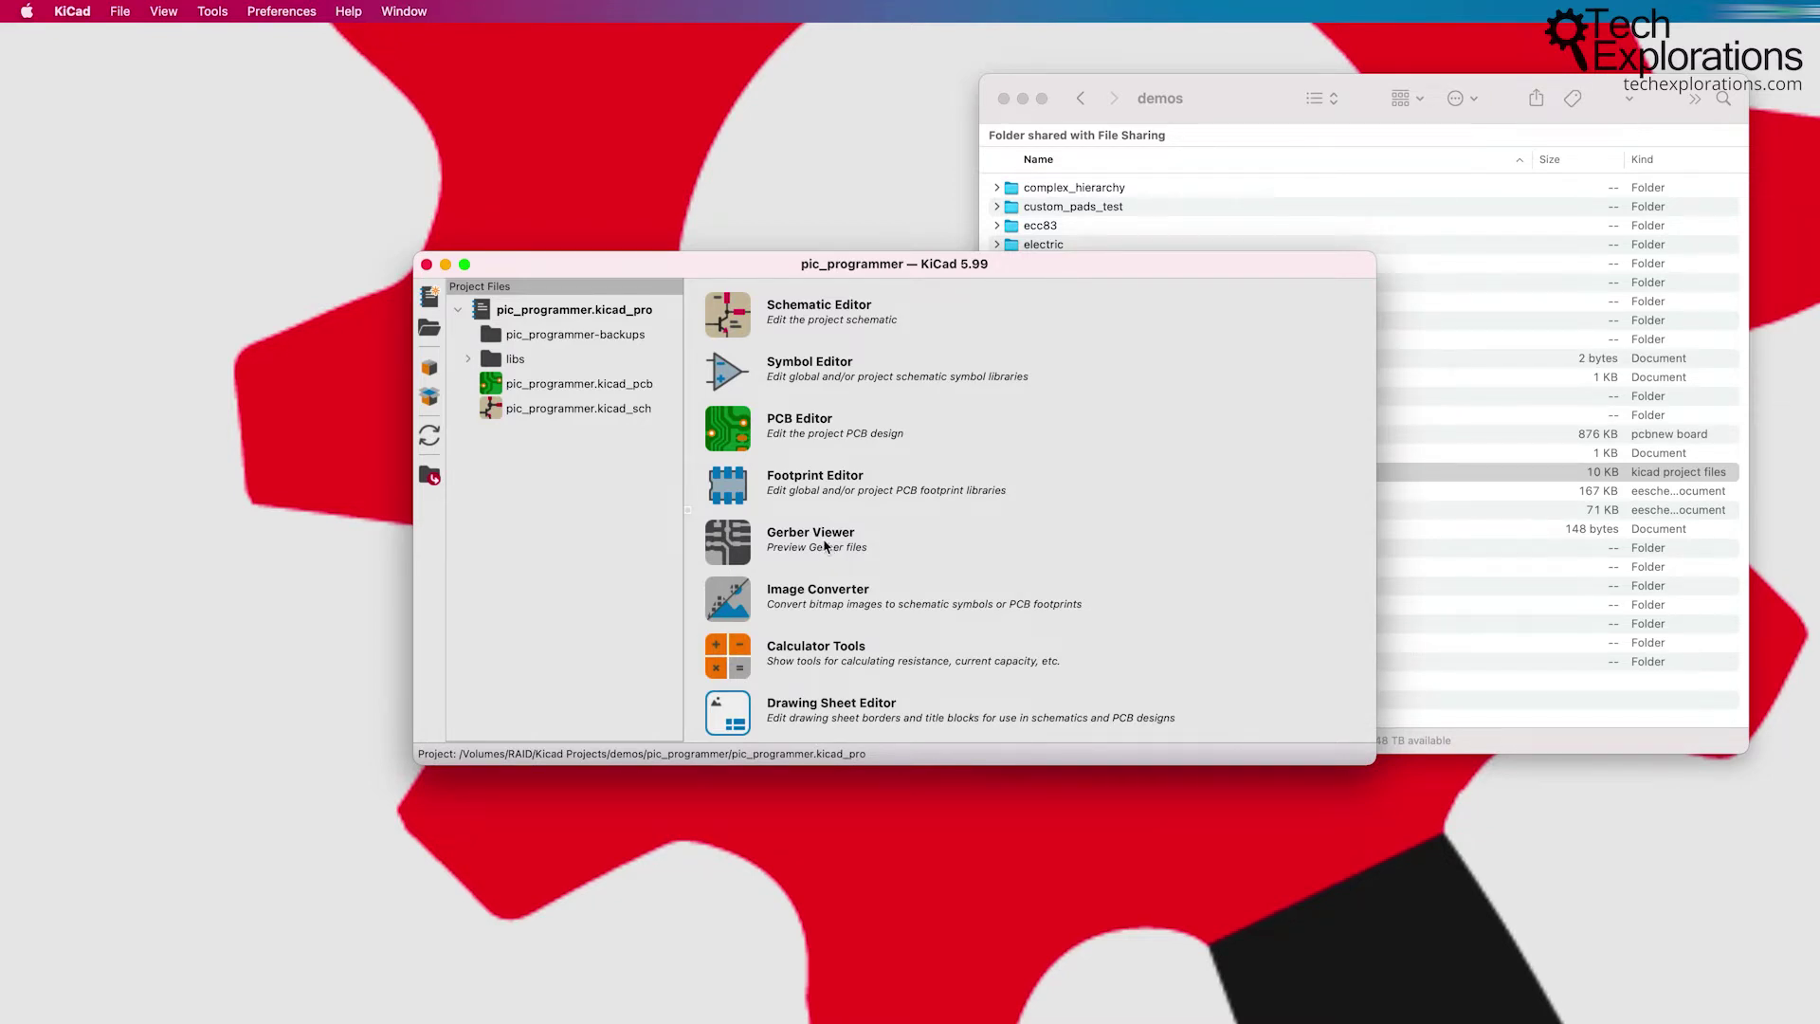
Step: Open the project's schematic in the Schematic Editor and its board in the PCB Editor, moving the windows apart
{"action": "left_click", "coordinate": [728, 315]}
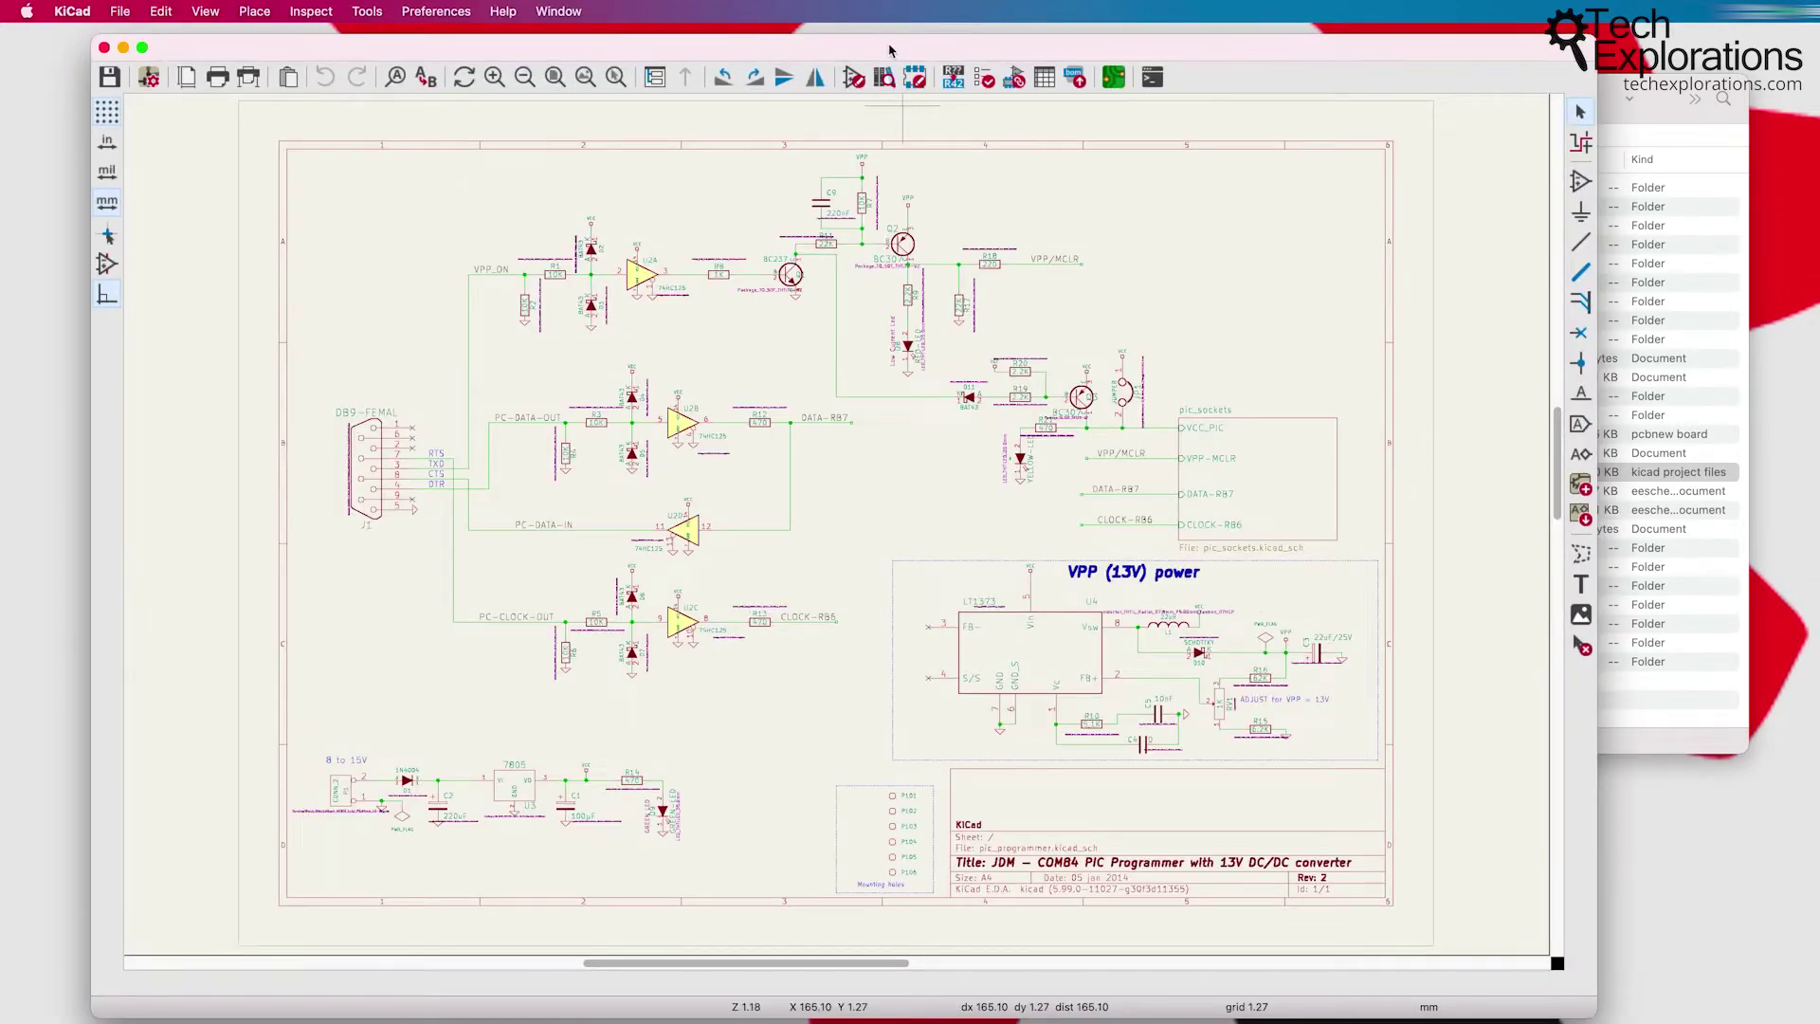
{"action": "left_click_drag", "start_coordinate": [891, 49], "coordinate": [1026, 329]}
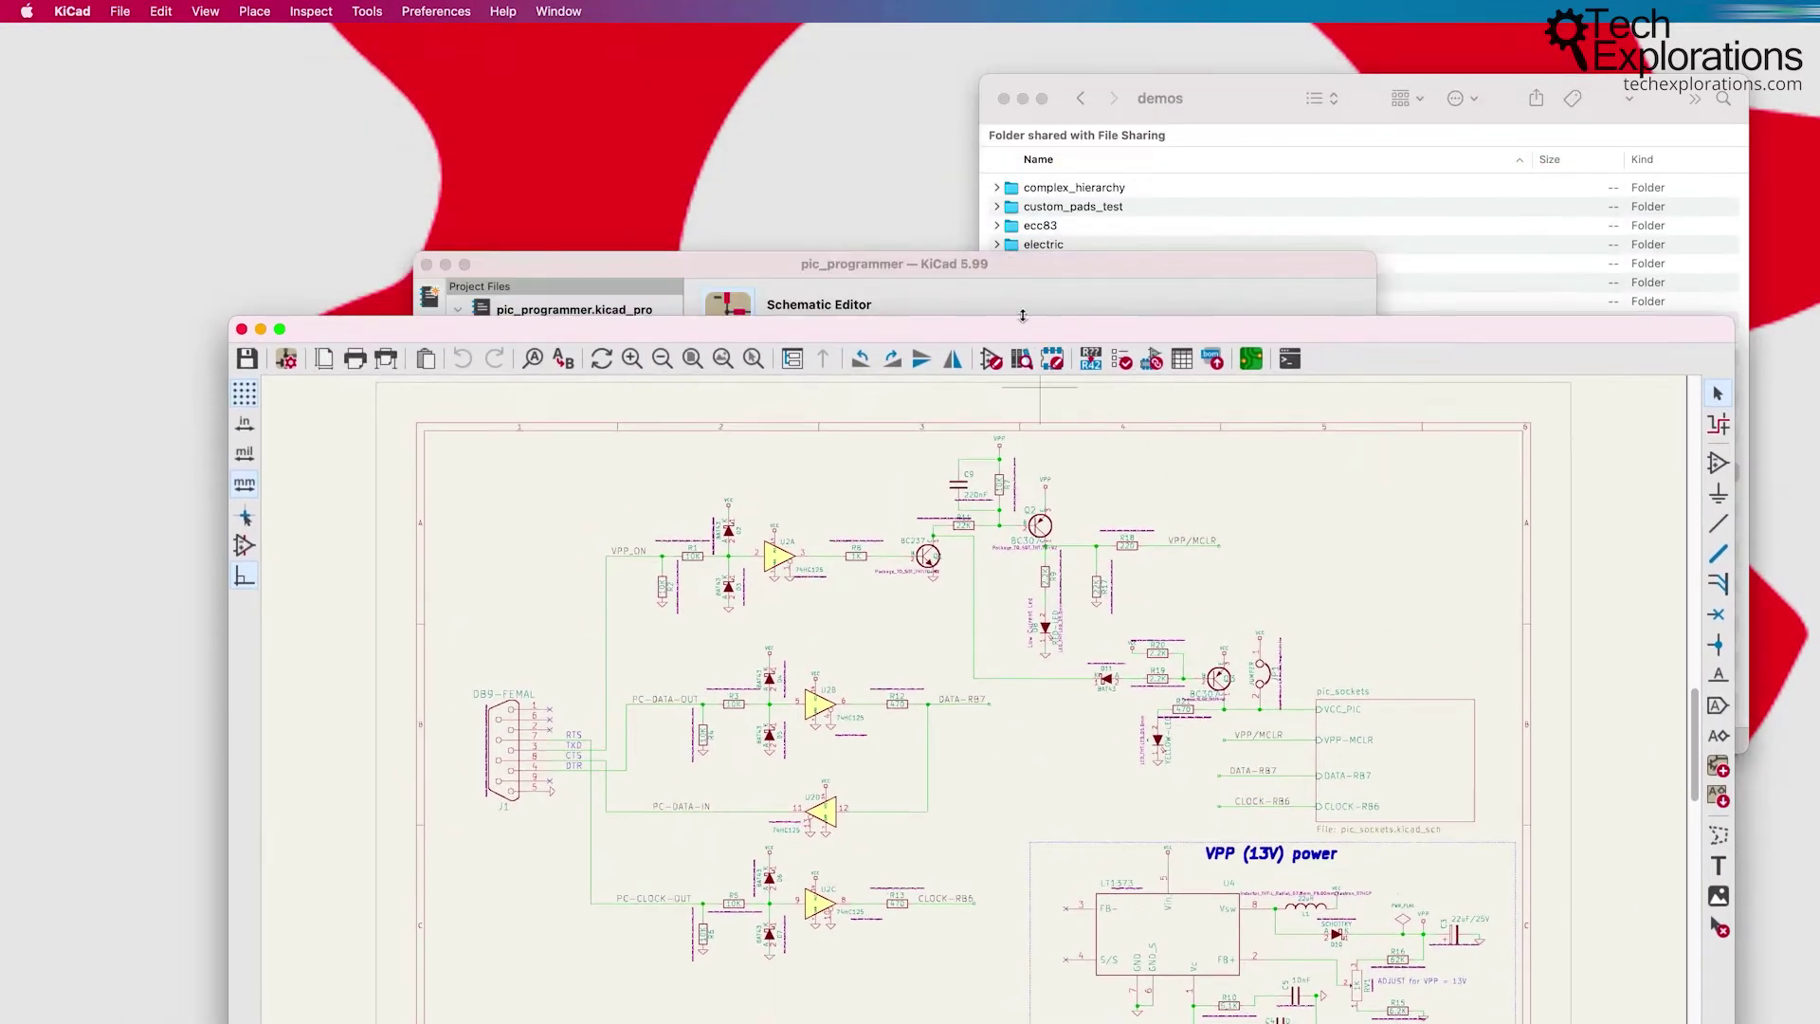
{"action": "left_click_drag", "start_coordinate": [881, 263], "coordinate": [908, 95]}
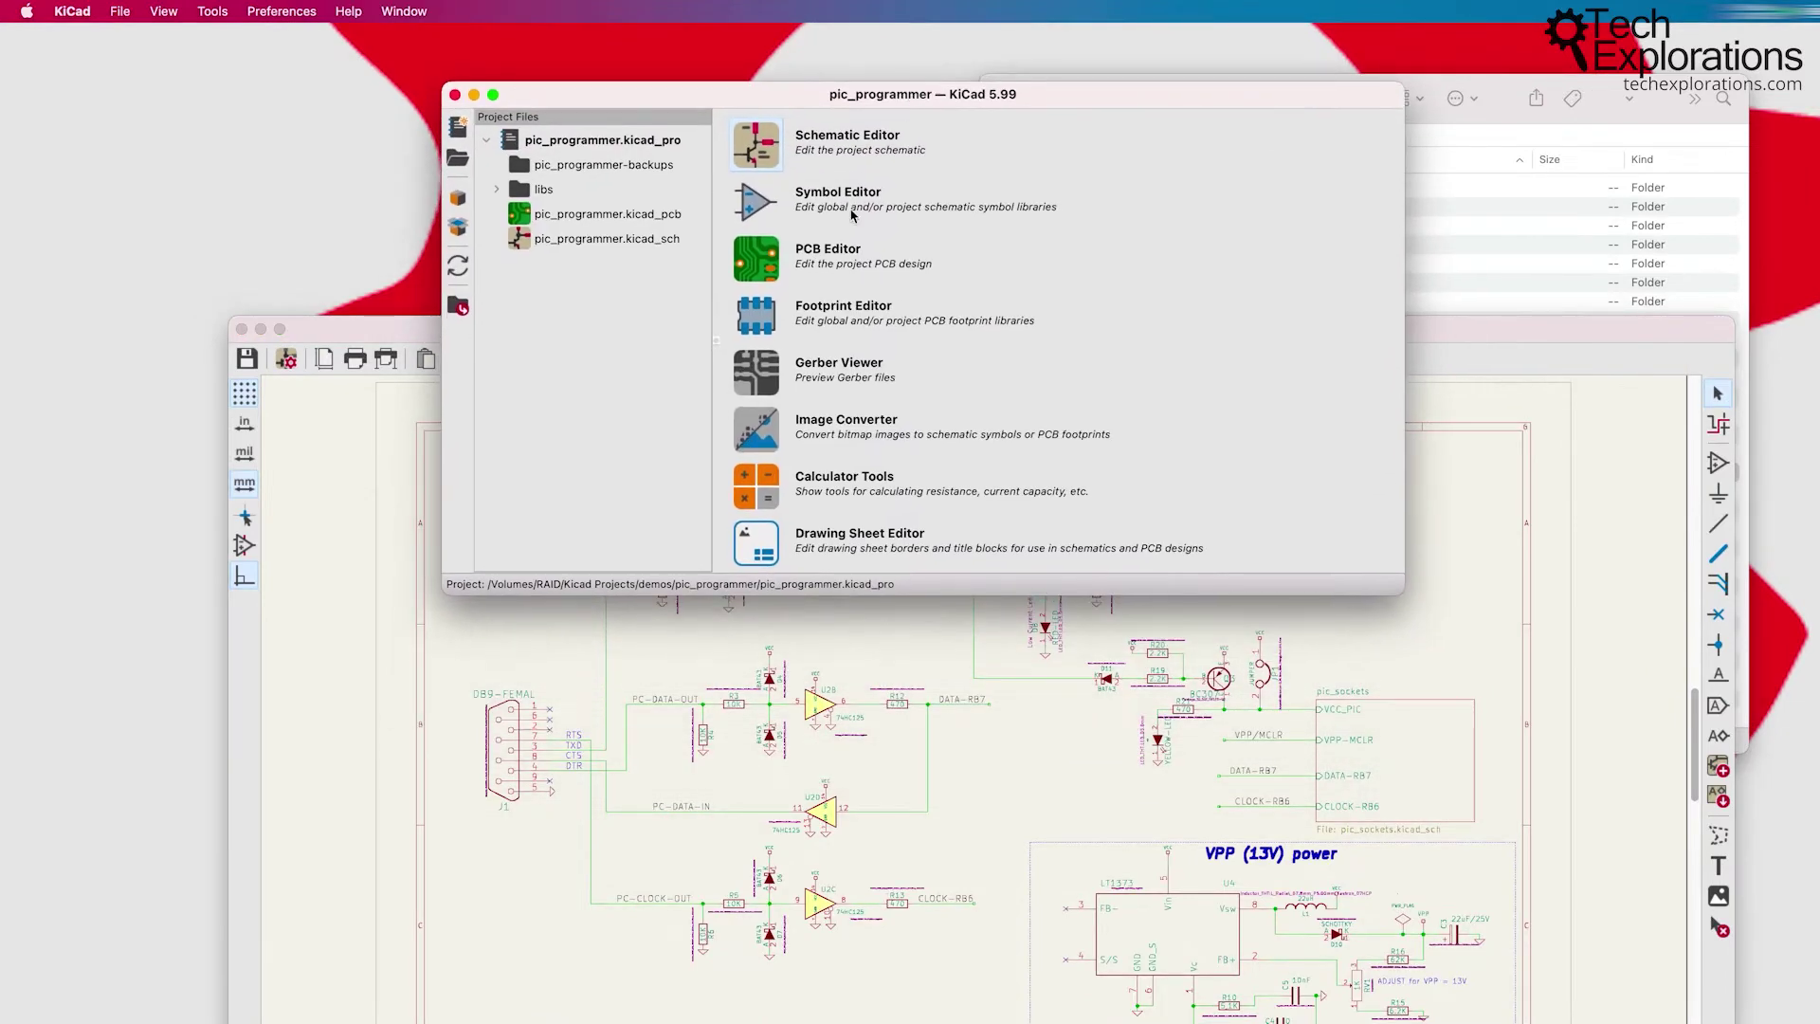
{"action": "left_click", "coordinate": [757, 258]}
Step: Arrange the schematic and project manager windows so that both can be reached
{"action": "left_click_drag", "start_coordinate": [1063, 100], "coordinate": [1128, 93]}
{"action": "left_click", "coordinate": [320, 90]}
{"action": "left_click_drag", "start_coordinate": [385, 332], "coordinate": [226, 54]}
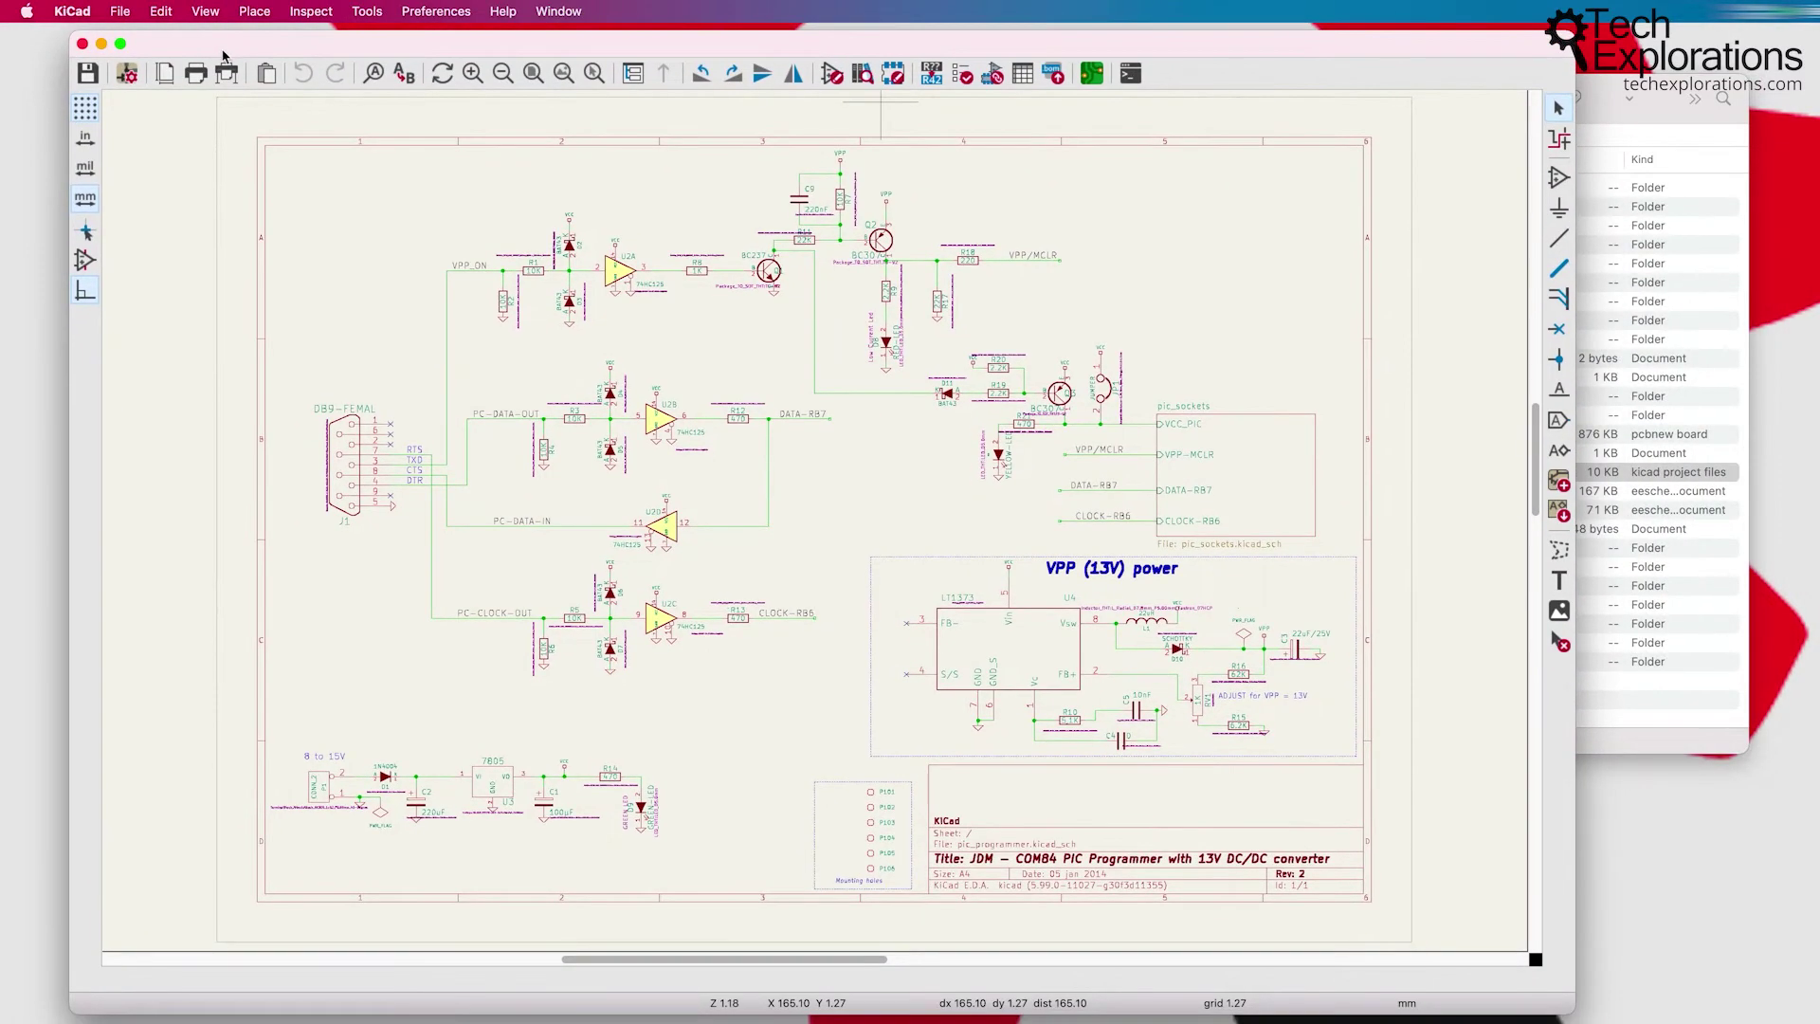
{"action": "left_click_drag", "start_coordinate": [1240, 35], "coordinate": [1248, 260]}
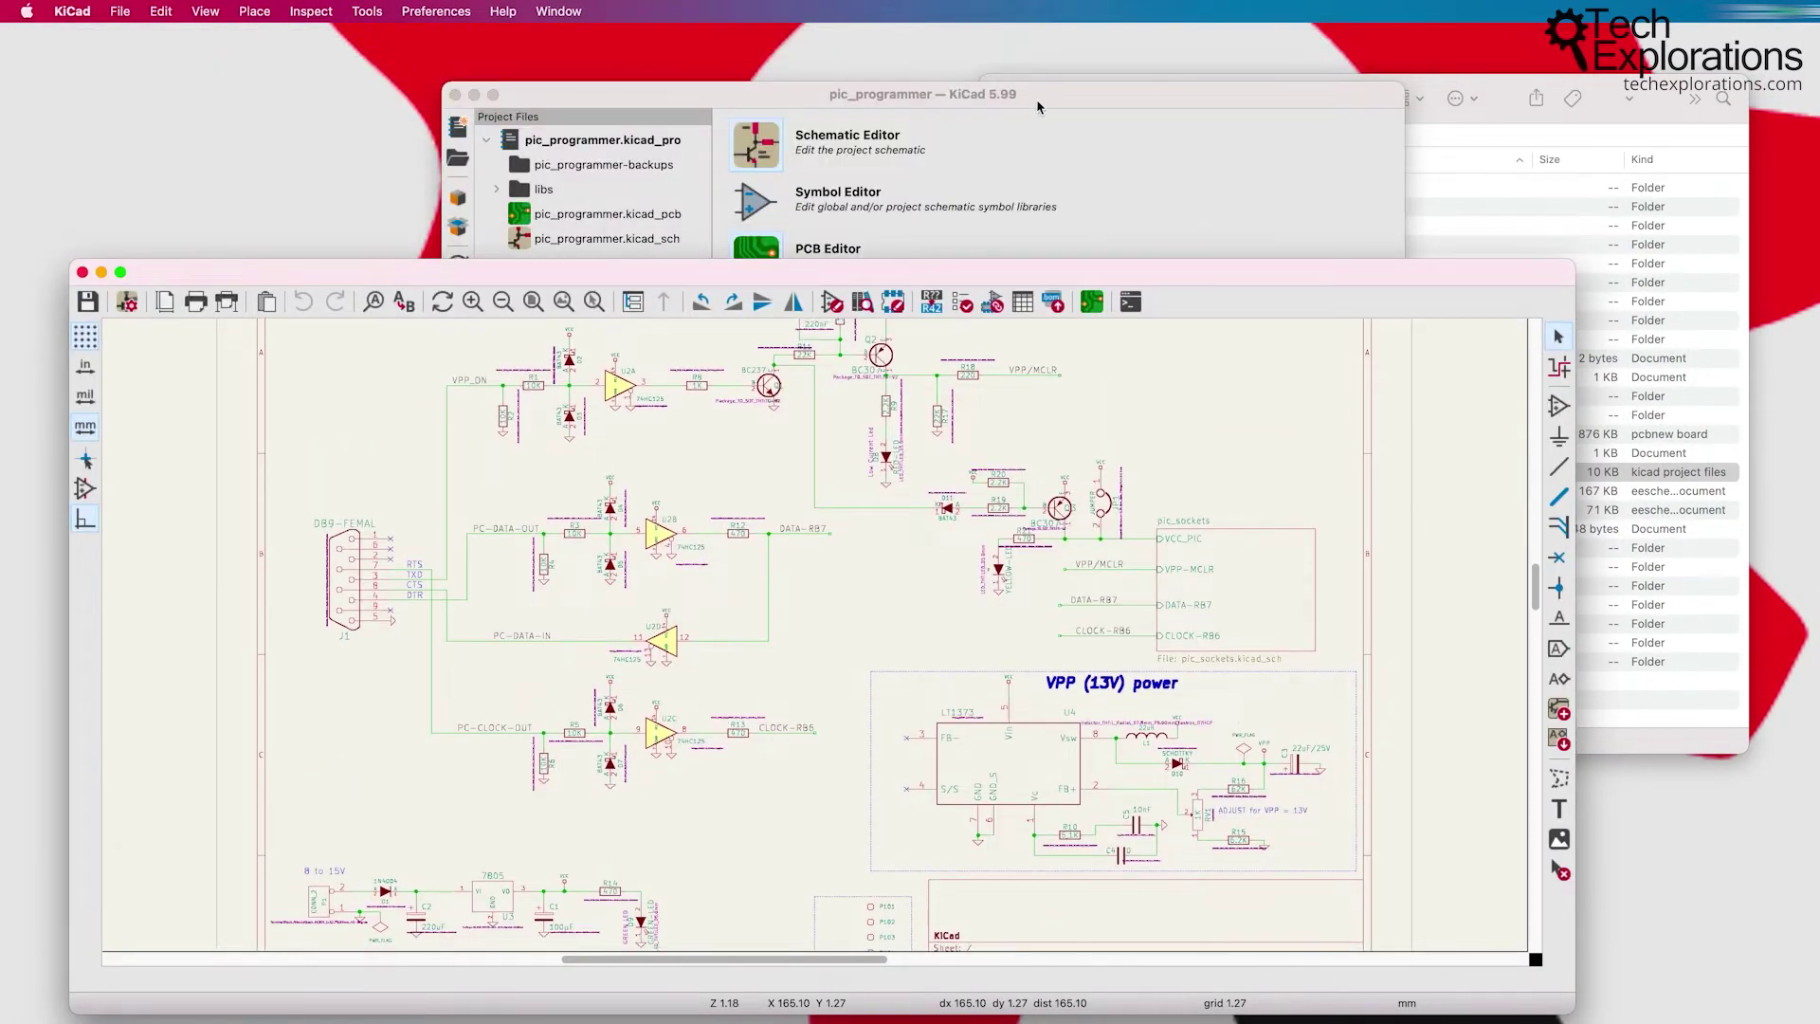
{"action": "left_click_drag", "start_coordinate": [1038, 101], "coordinate": [1431, 55]}
{"action": "left_click_drag", "start_coordinate": [592, 277], "coordinate": [588, 200]}
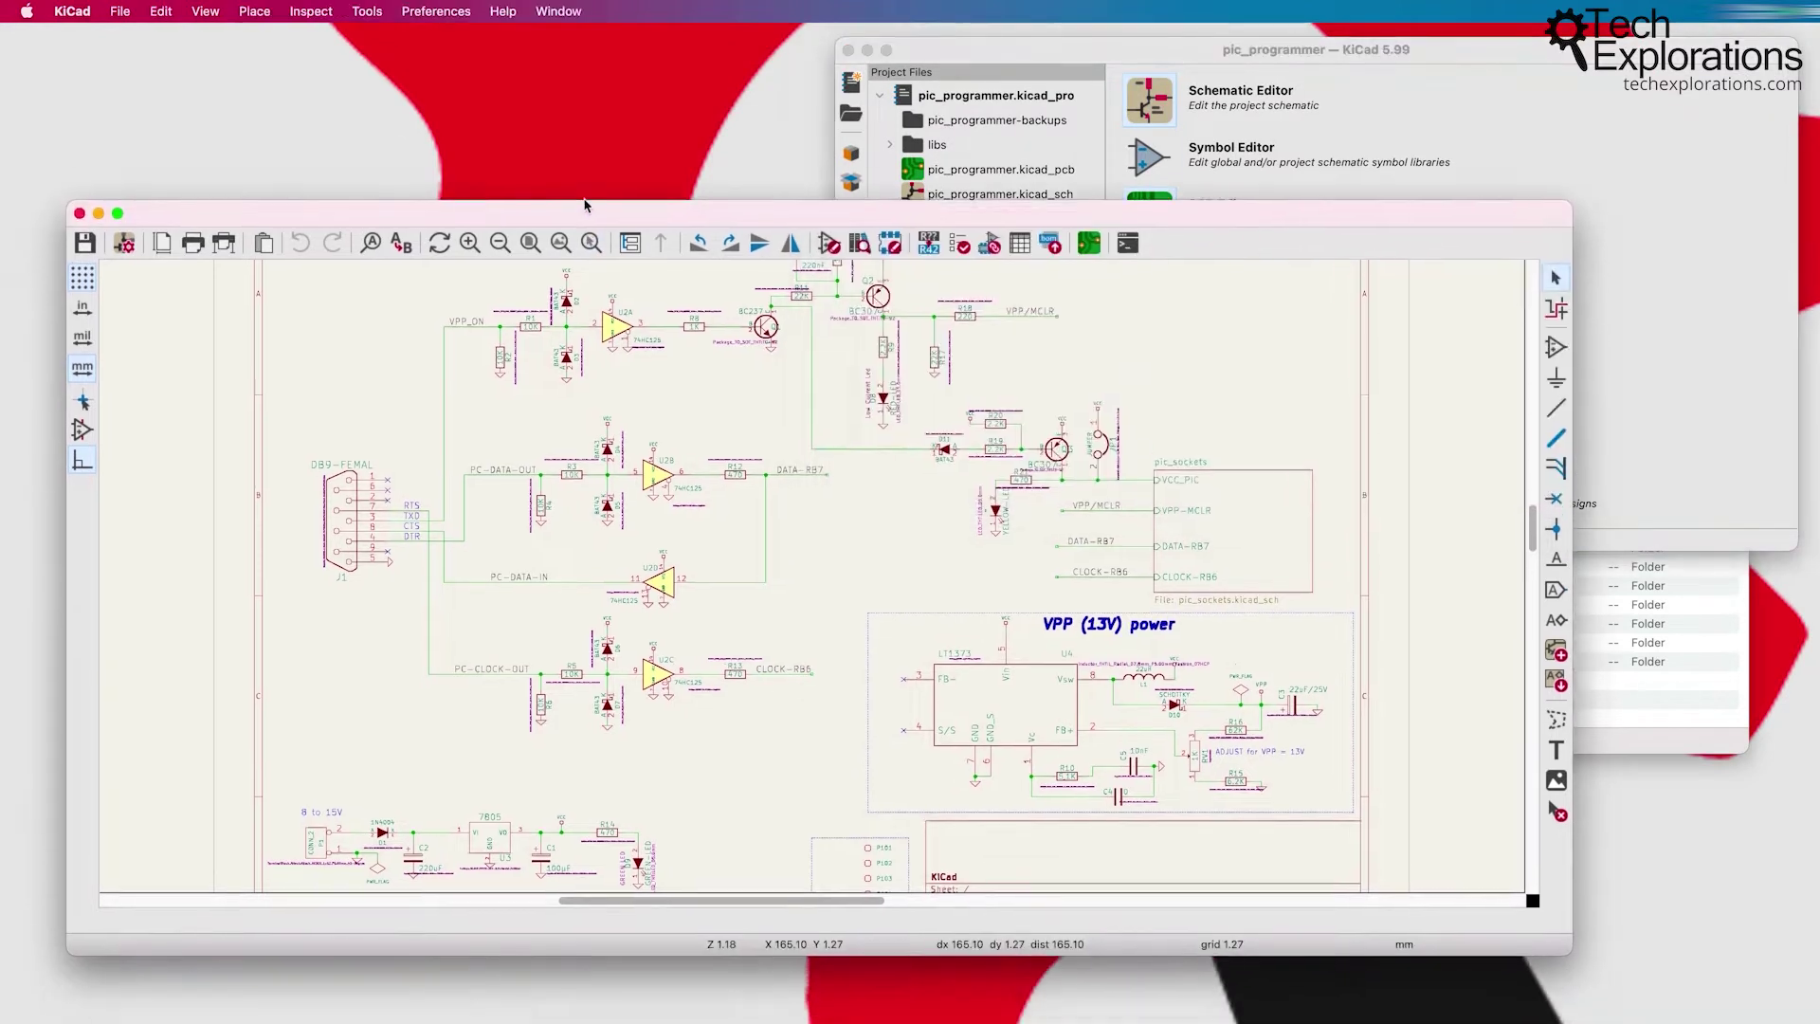
Step: Switch from the schematic to the board and back again, and reposition the schematic window to show the whole sheet
{"action": "left_click", "coordinate": [1088, 226]}
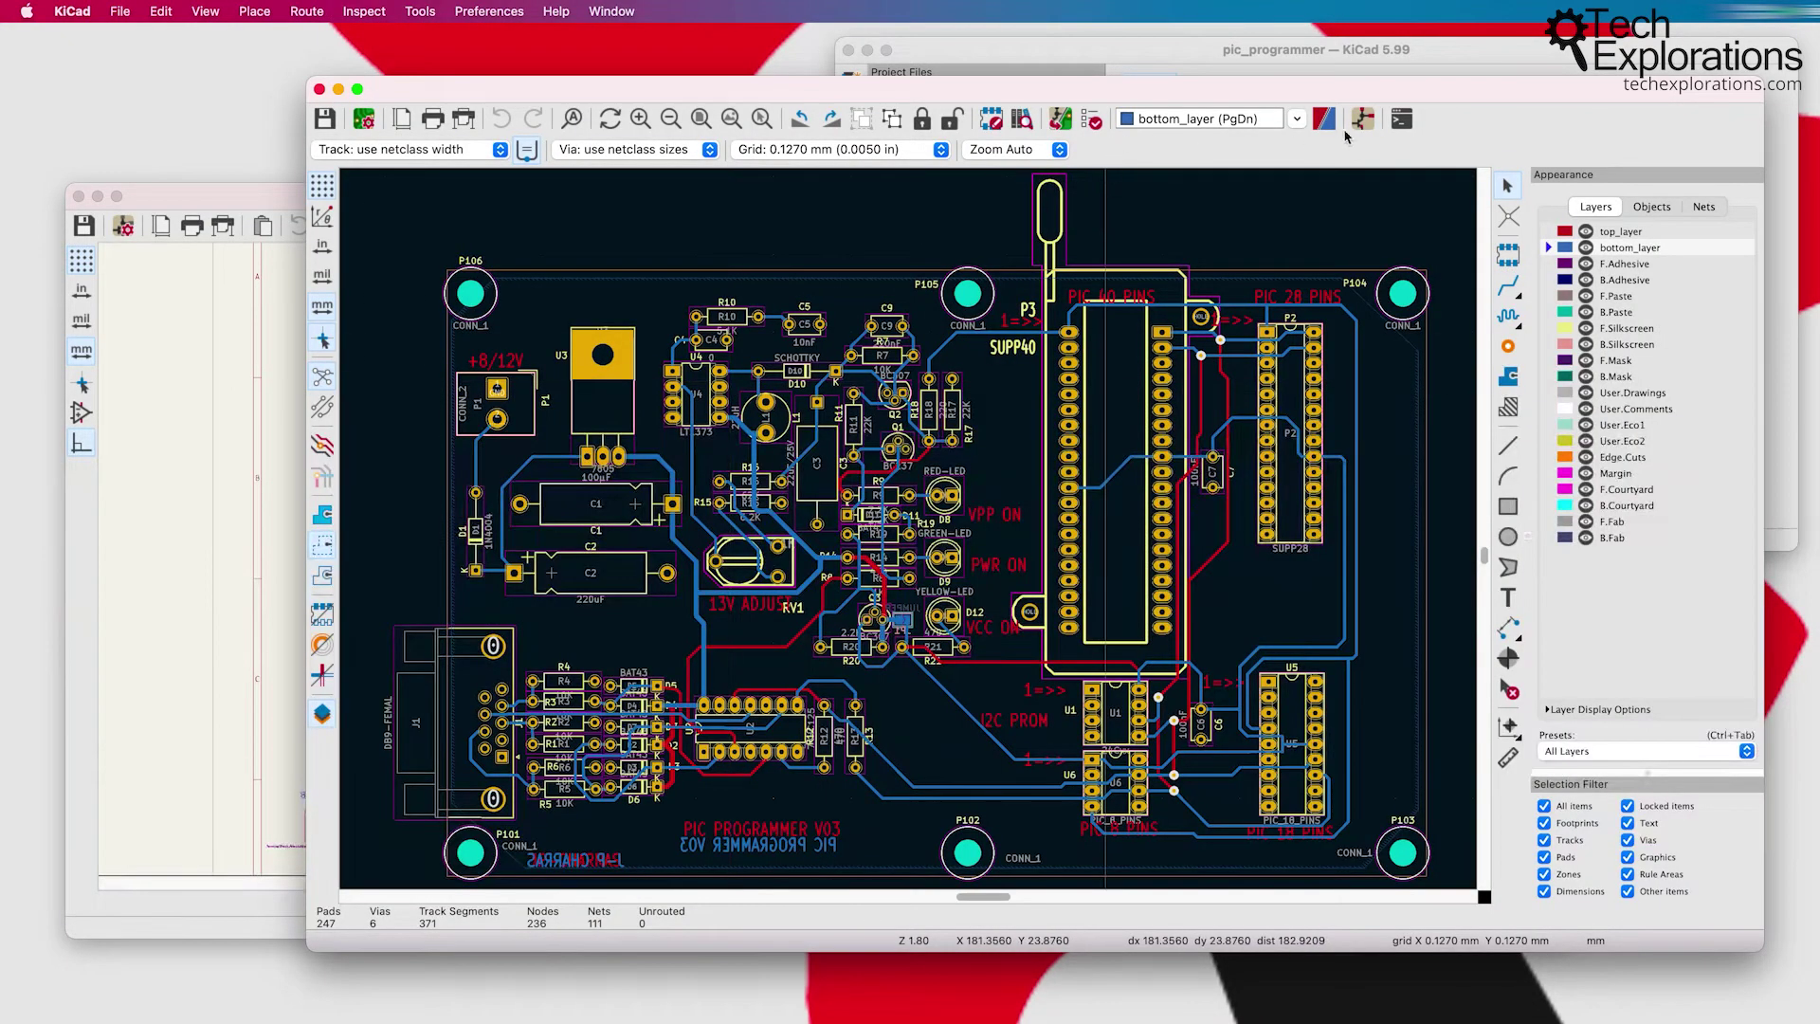
{"action": "left_click", "coordinate": [1362, 118]}
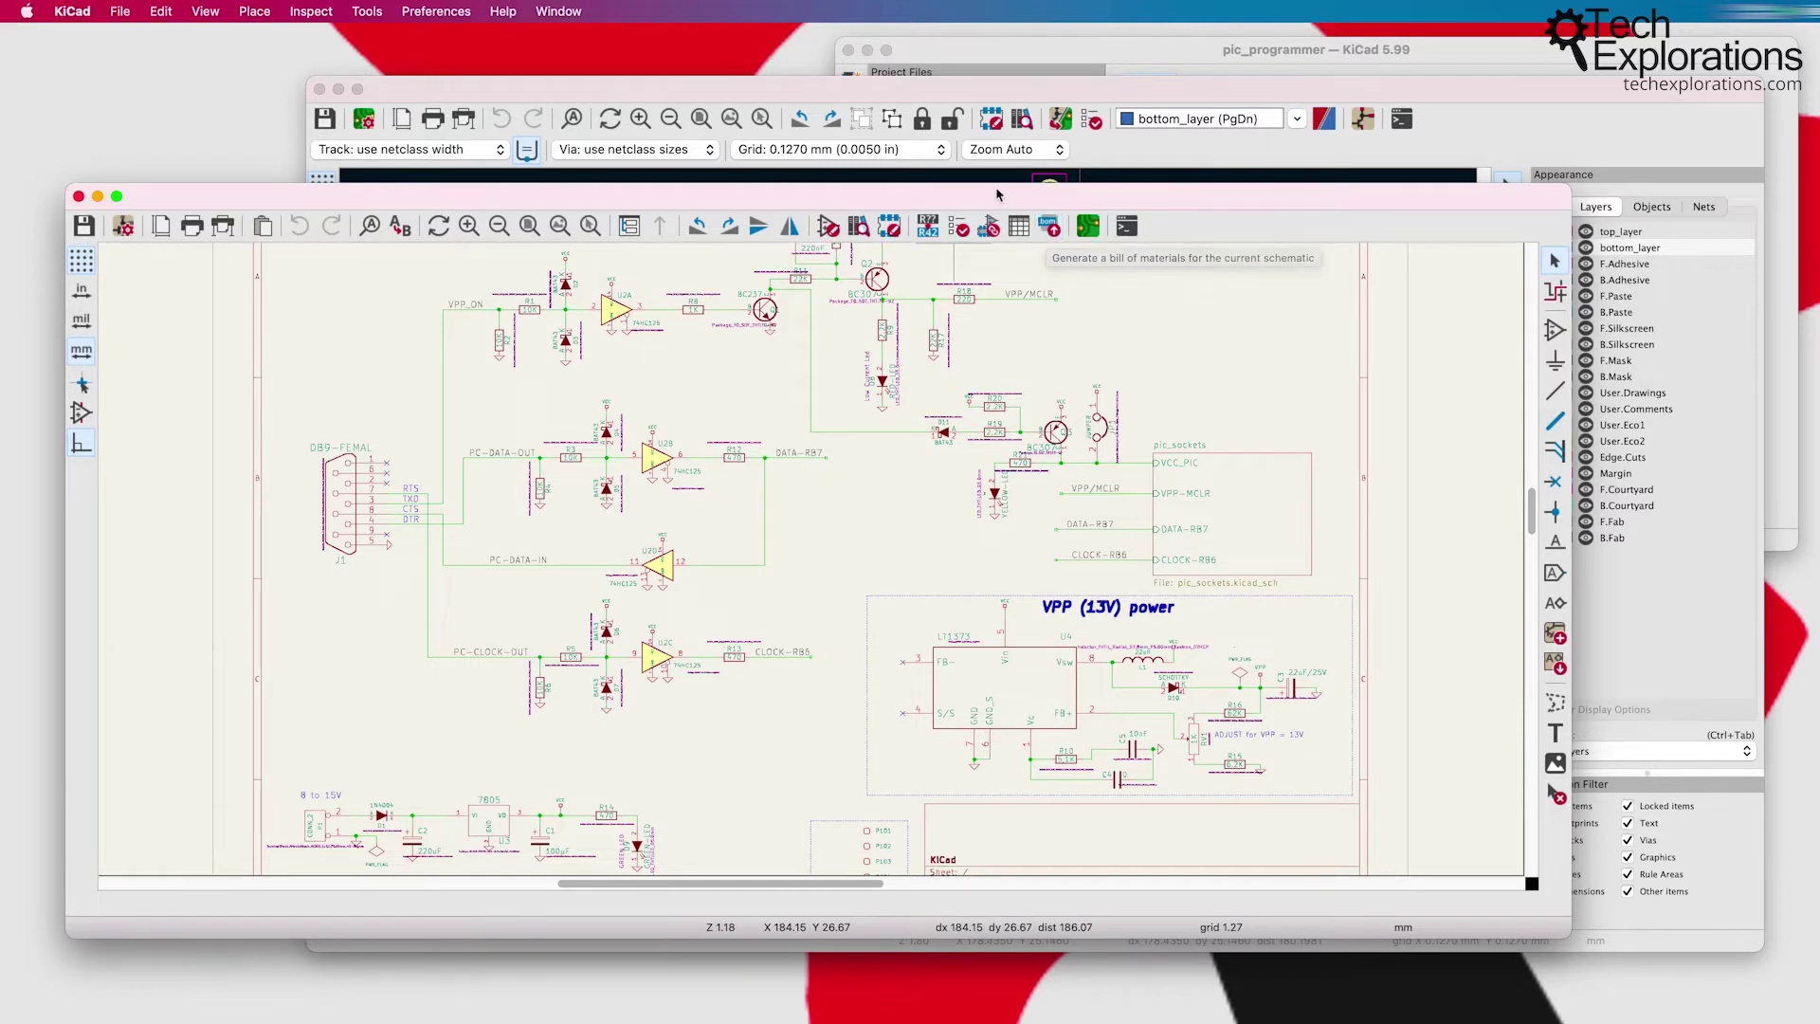
{"action": "left_click_drag", "start_coordinate": [996, 187], "coordinate": [981, 34]}
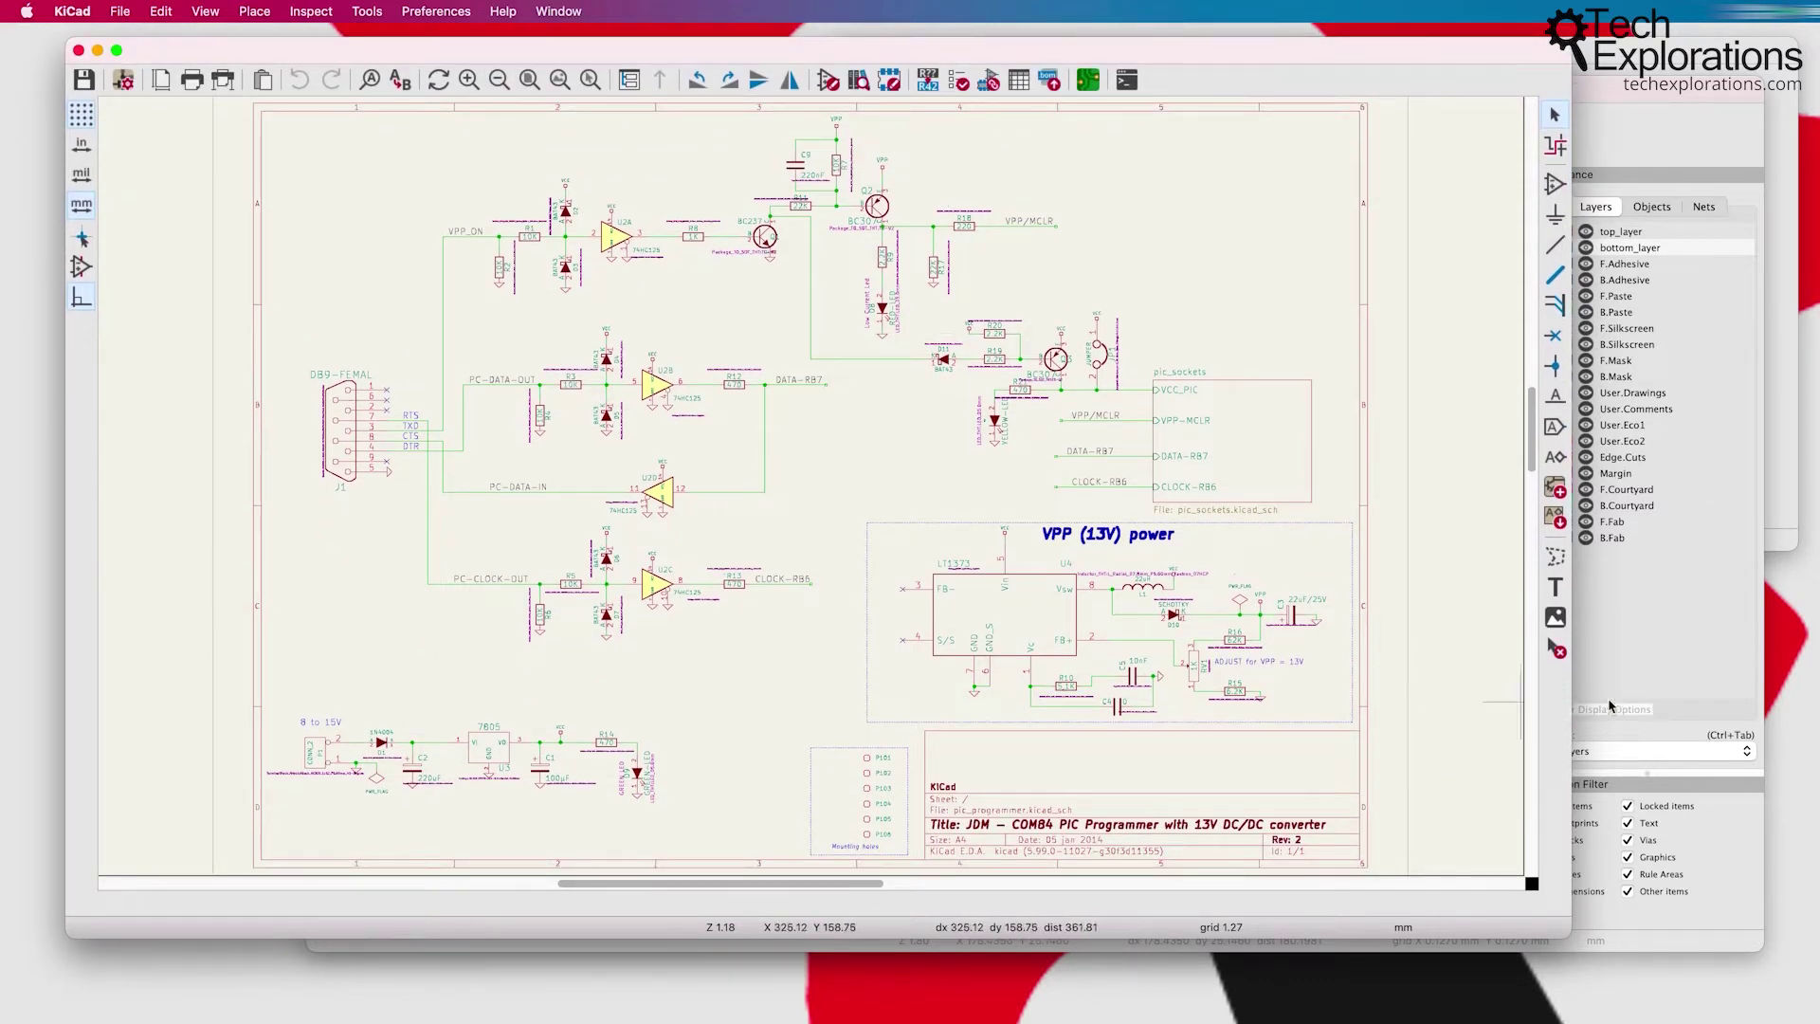
Step: Bring the project manager forward, shift it out of the way, and place the board window over the lower part of the schematic
{"action": "left_click", "coordinate": [1787, 413]}
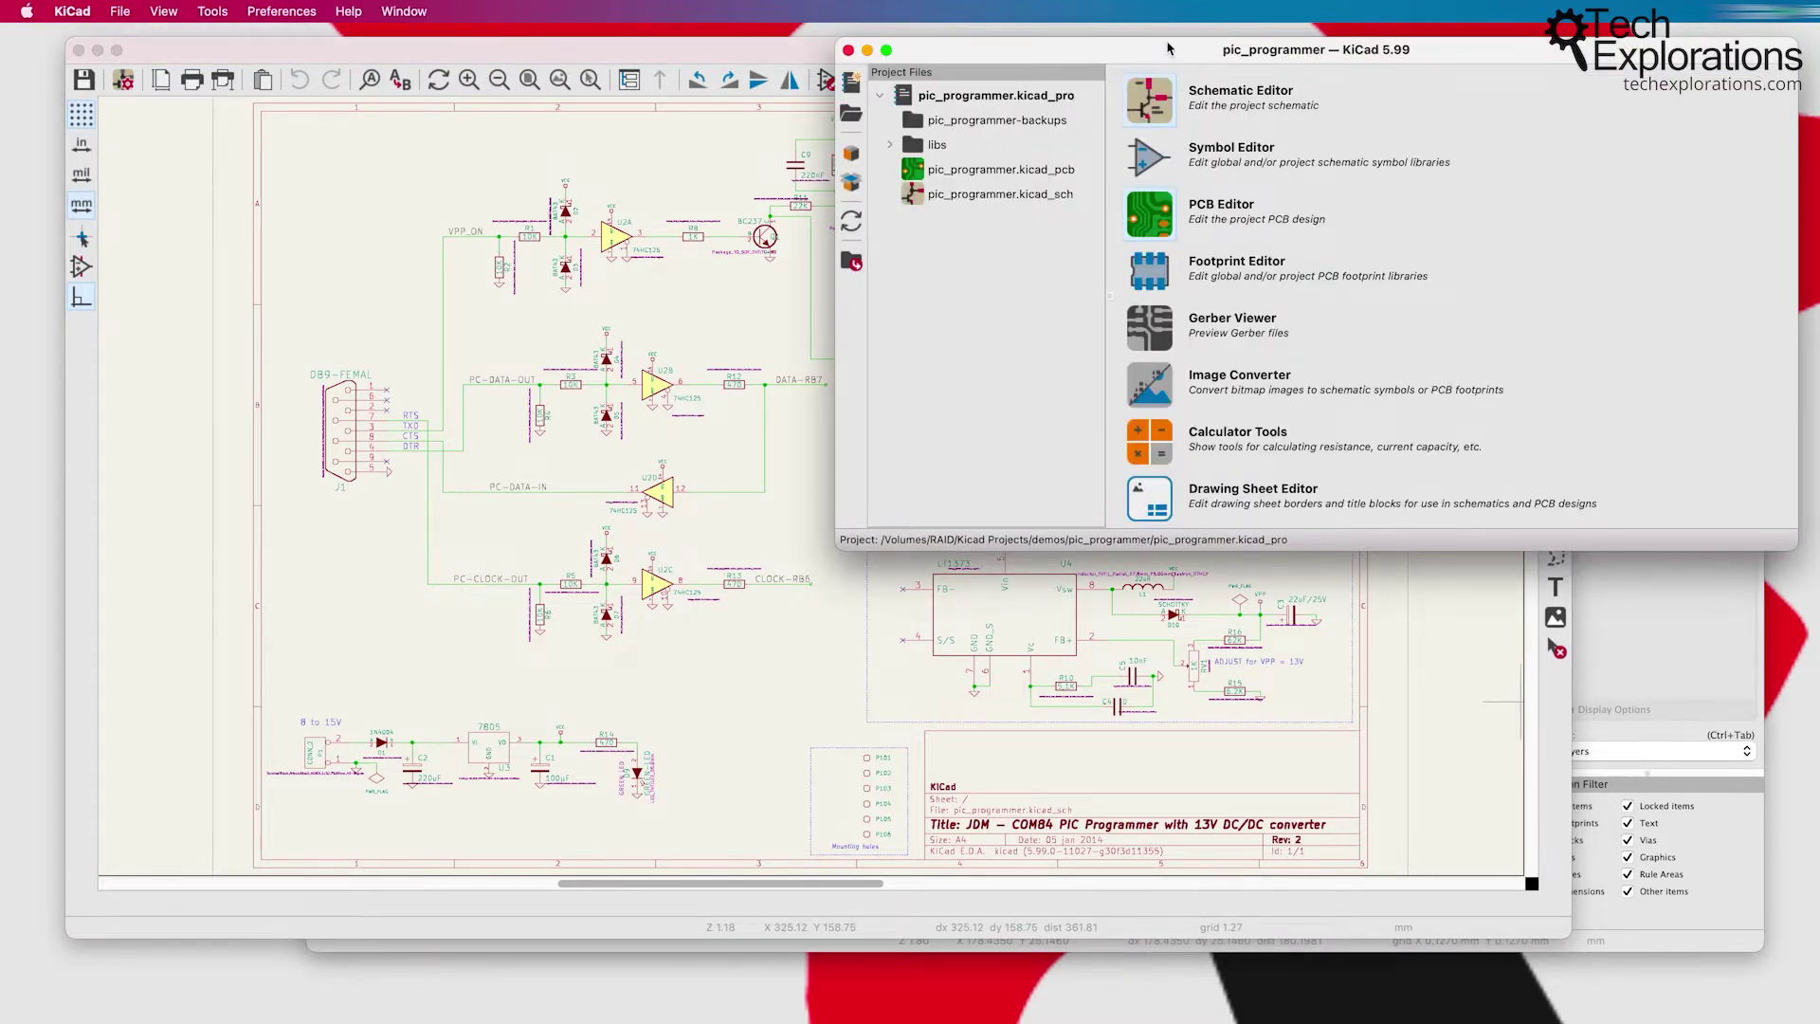
{"action": "left_click_drag", "start_coordinate": [1169, 49], "coordinate": [1172, 64]}
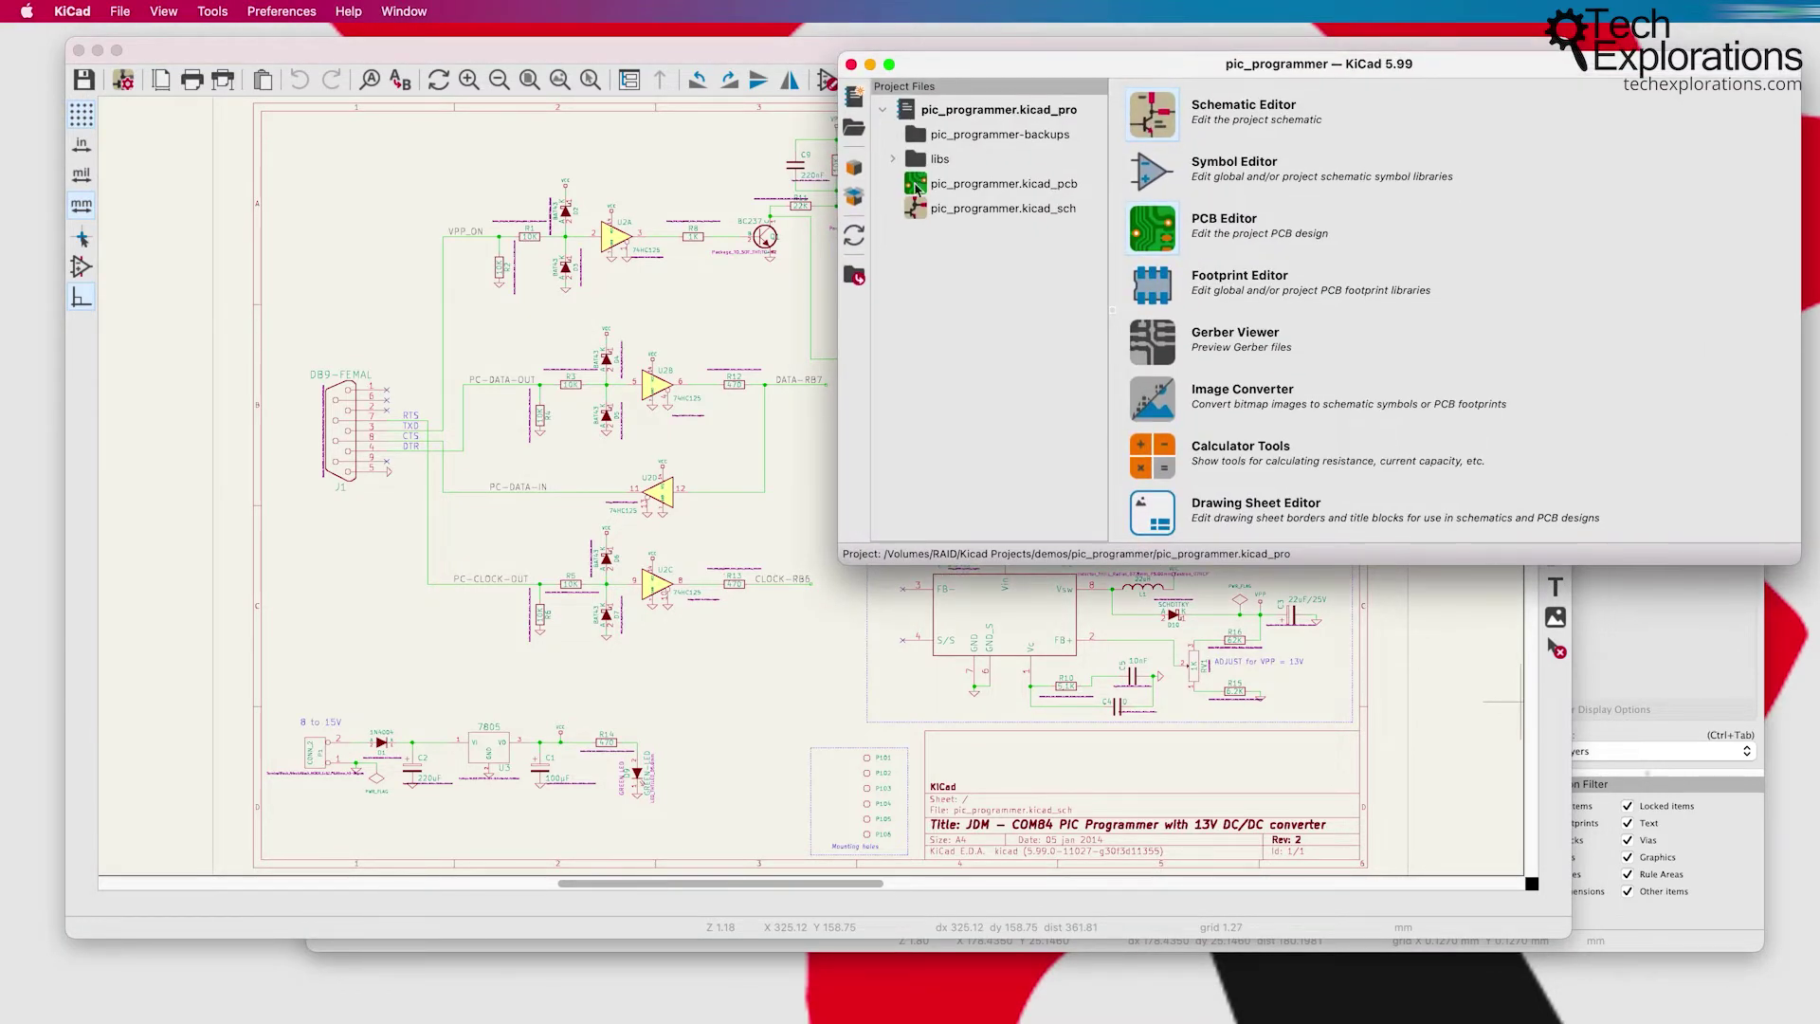
{"action": "left_click_drag", "start_coordinate": [1052, 76], "coordinate": [1176, 360]}
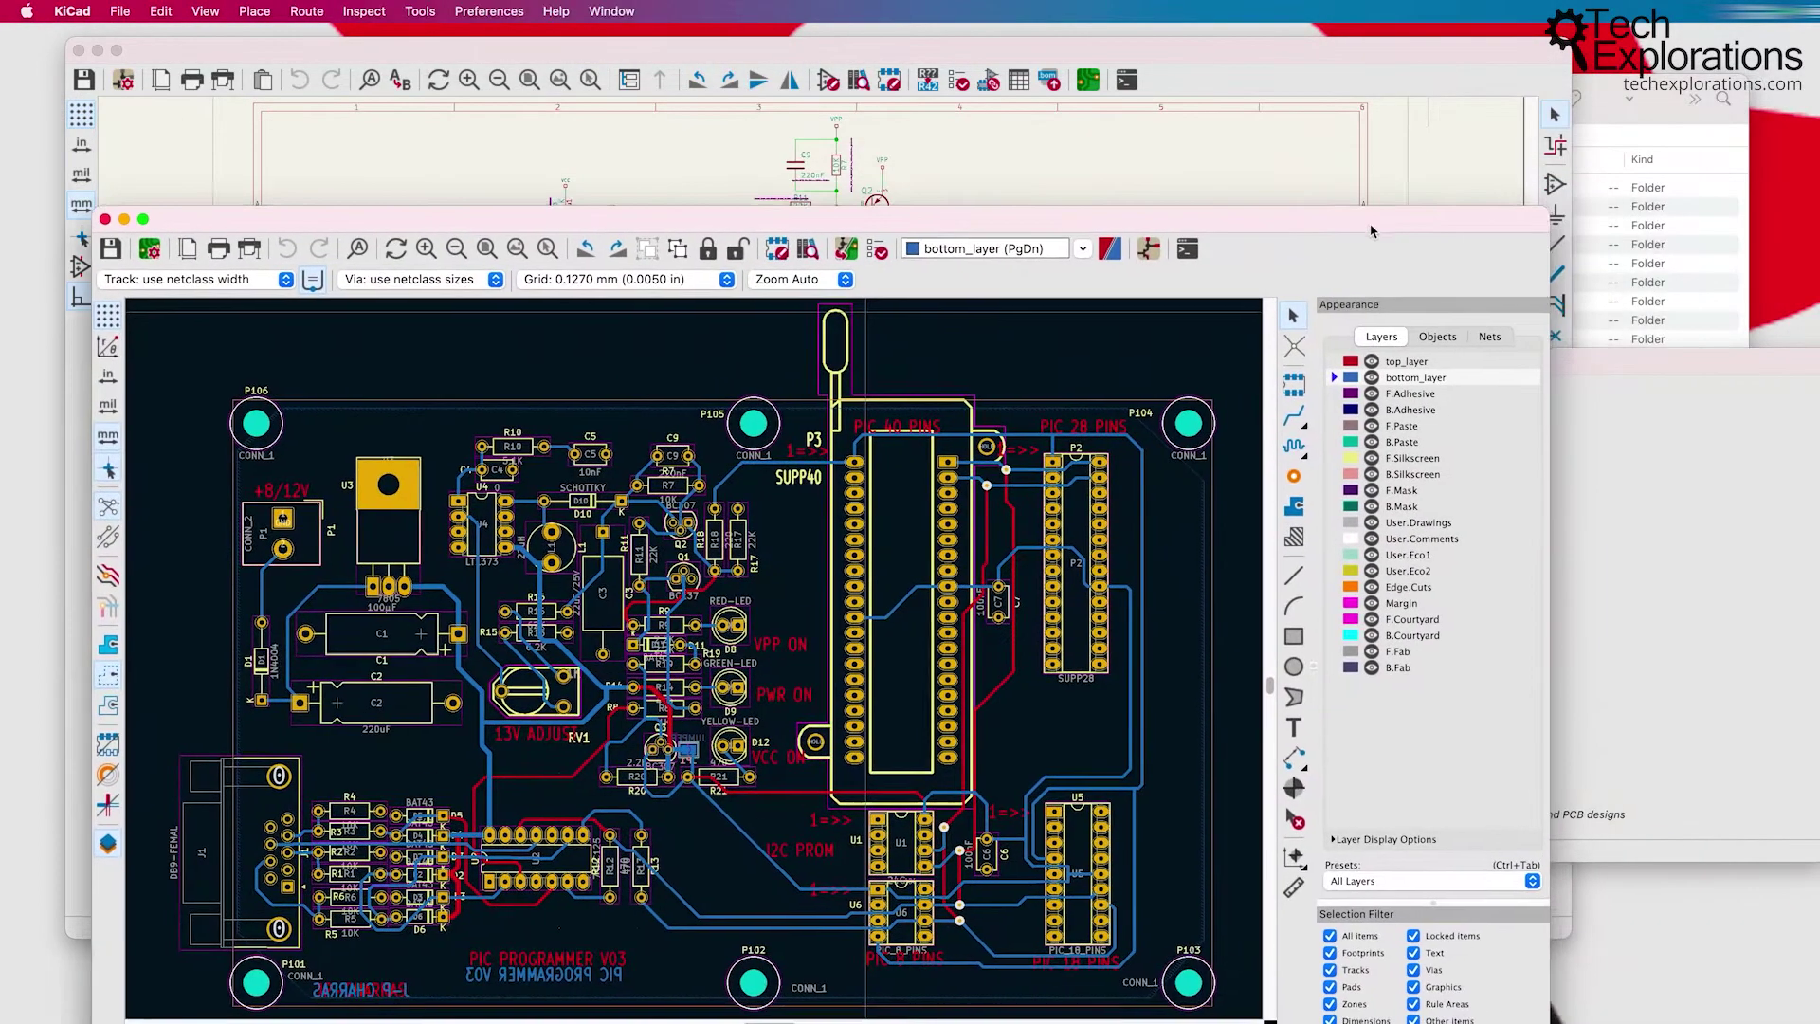
{"action": "left_click_drag", "start_coordinate": [1371, 230], "coordinate": [1342, 236]}
Step: Switch to Finder and point out the pic_programmer.kicad_sch and pic_sockets.kicad_sch files in the demos folder
{"action": "left_click", "coordinate": [1611, 91]}
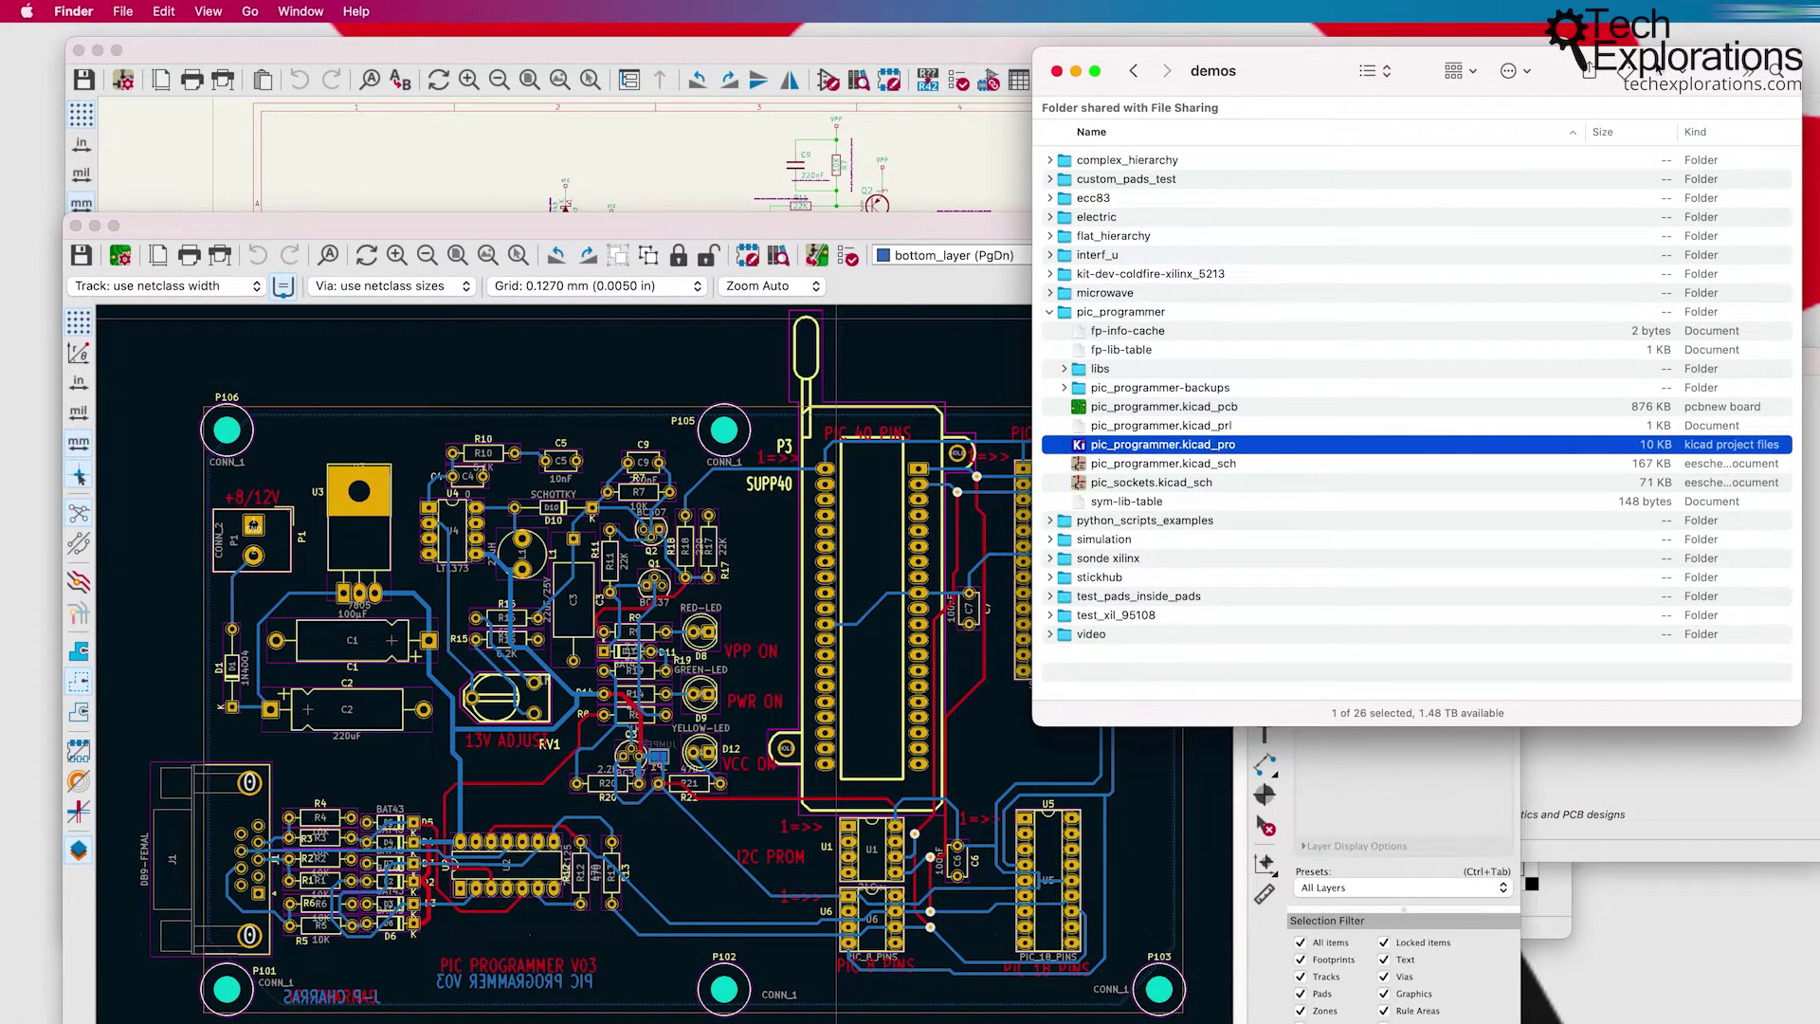
{"action": "left_click", "coordinate": [1137, 466]}
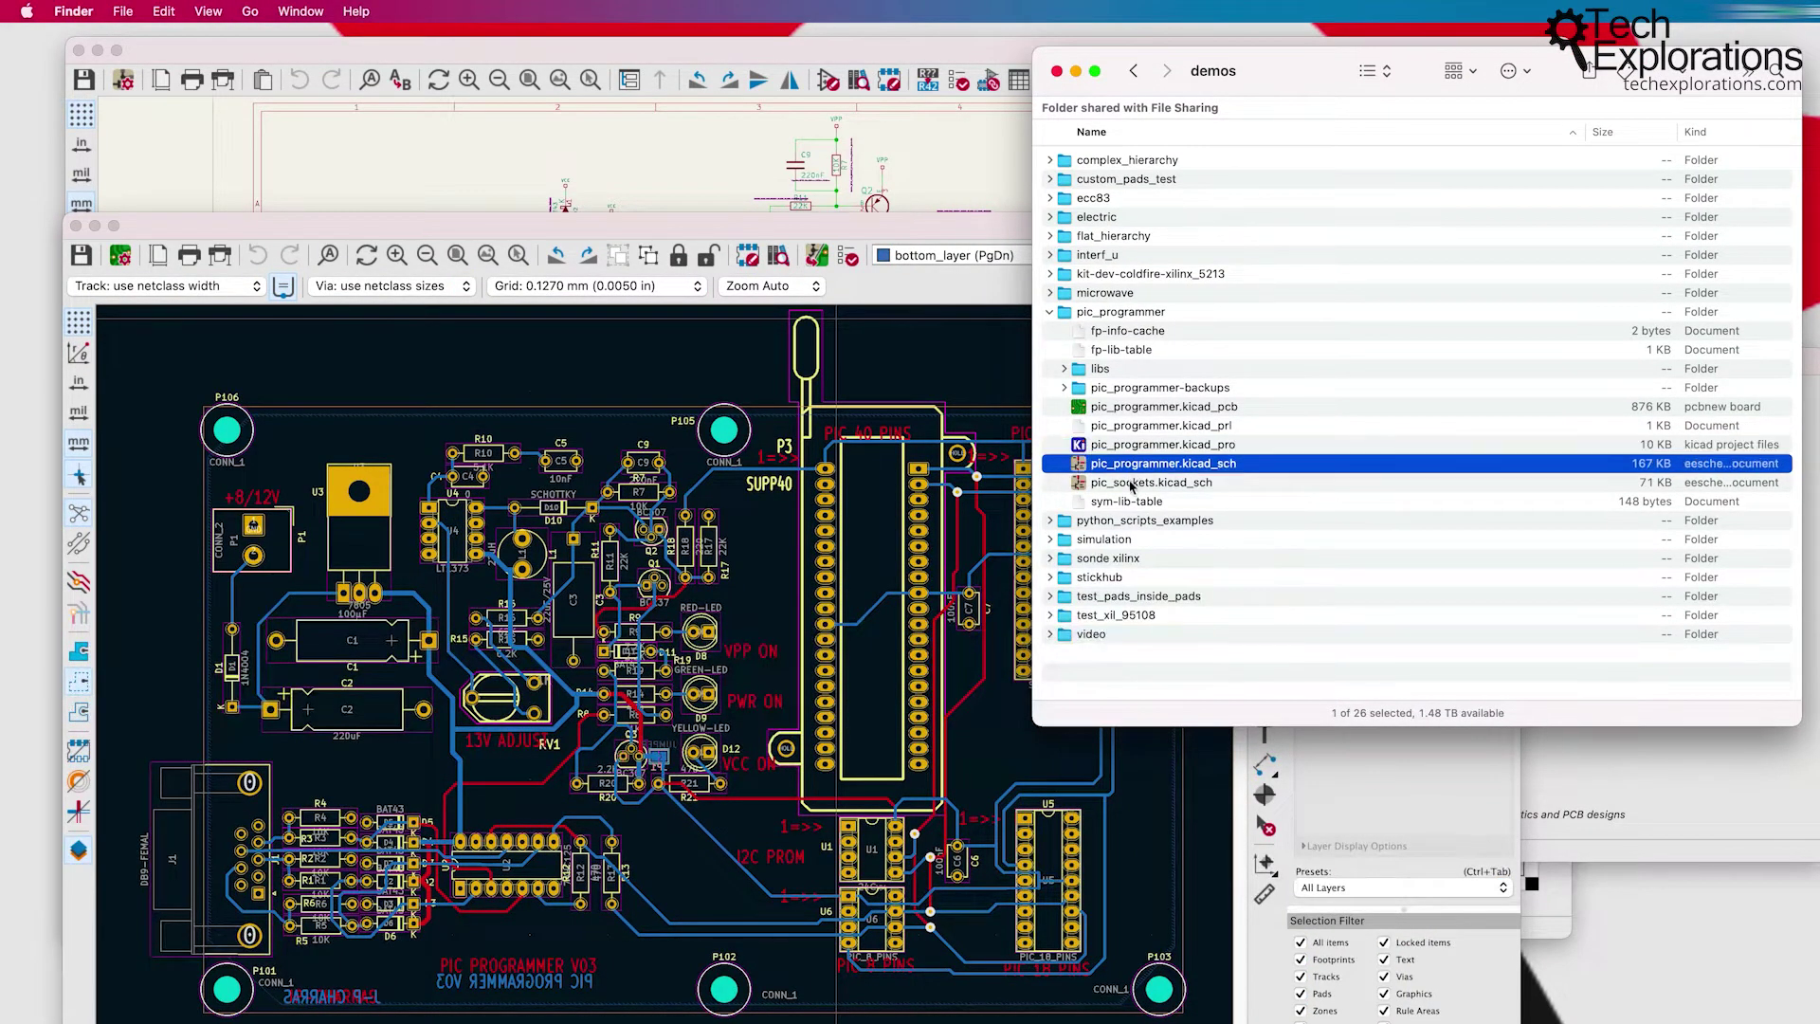
{"action": "left_click", "coordinate": [1132, 483]}
{"action": "left_click", "coordinate": [1135, 469]}
{"action": "left_click", "coordinate": [1135, 482]}
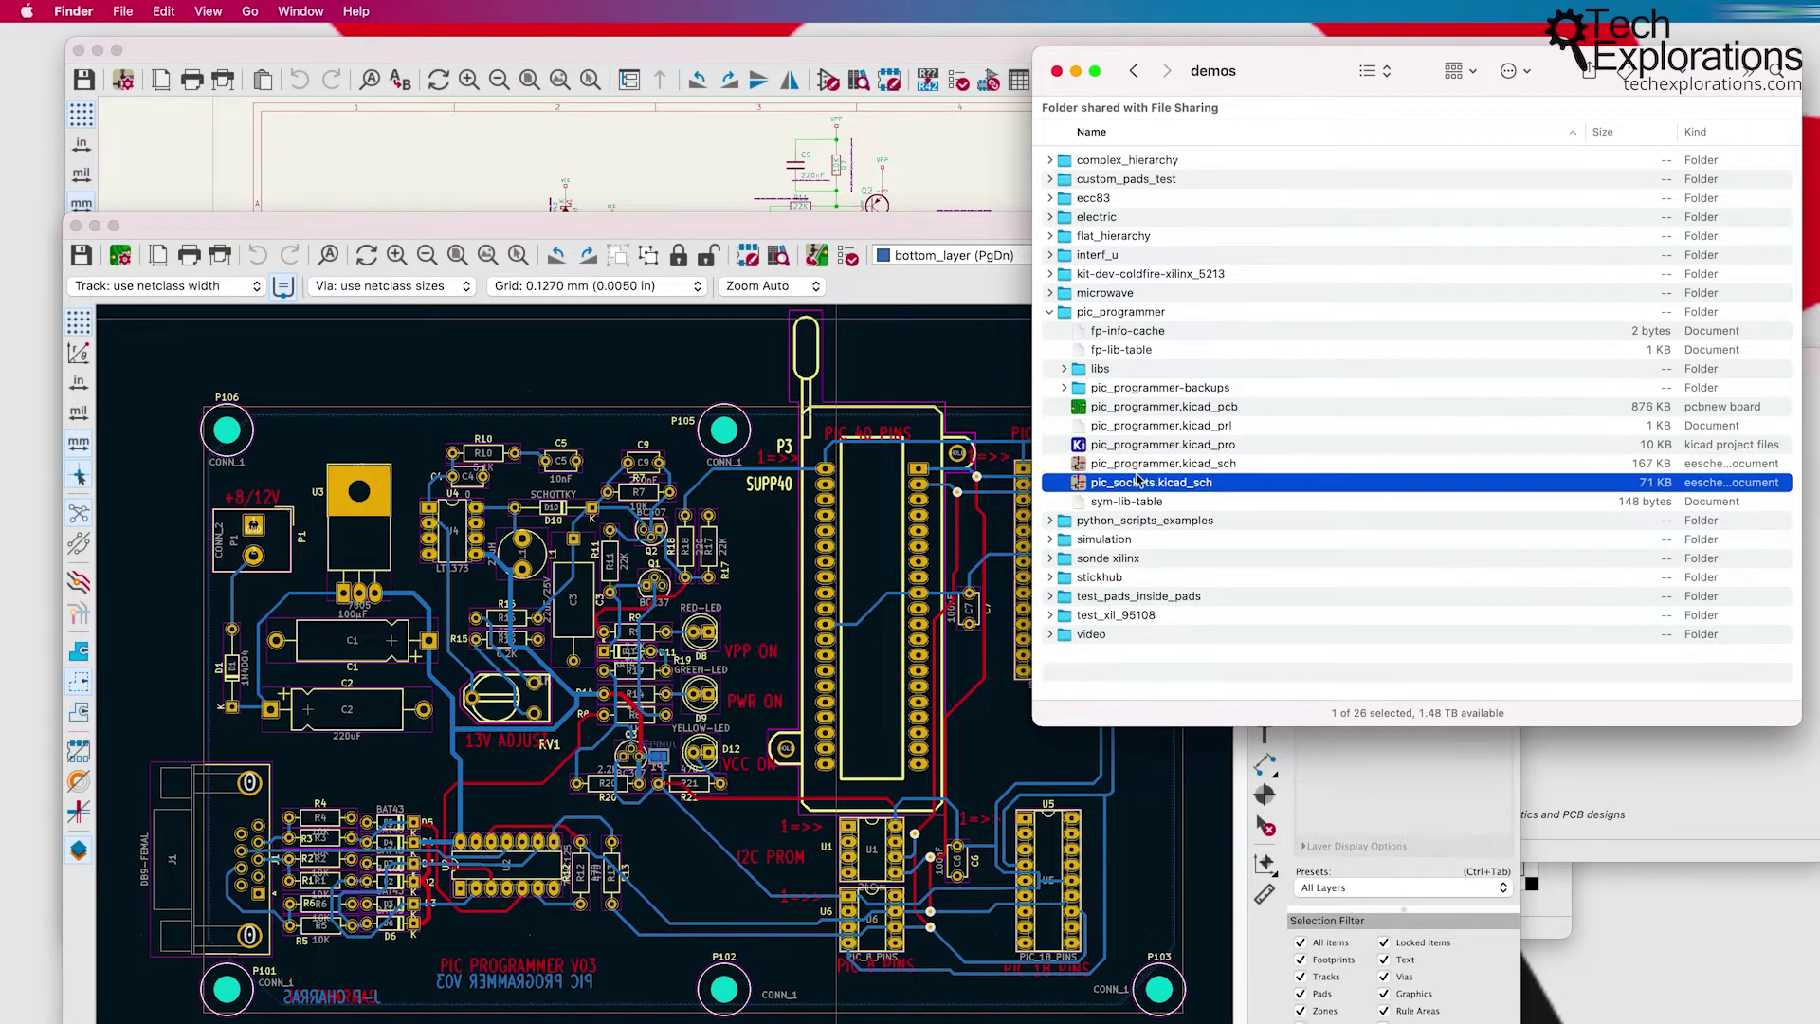
{"action": "left_click", "coordinate": [1137, 470]}
{"action": "left_click", "coordinate": [1136, 481]}
Step: Return to the KiCad schematic and open the pic_sockets sheet from an enlarged Navigator
{"action": "left_click", "coordinate": [660, 59]}
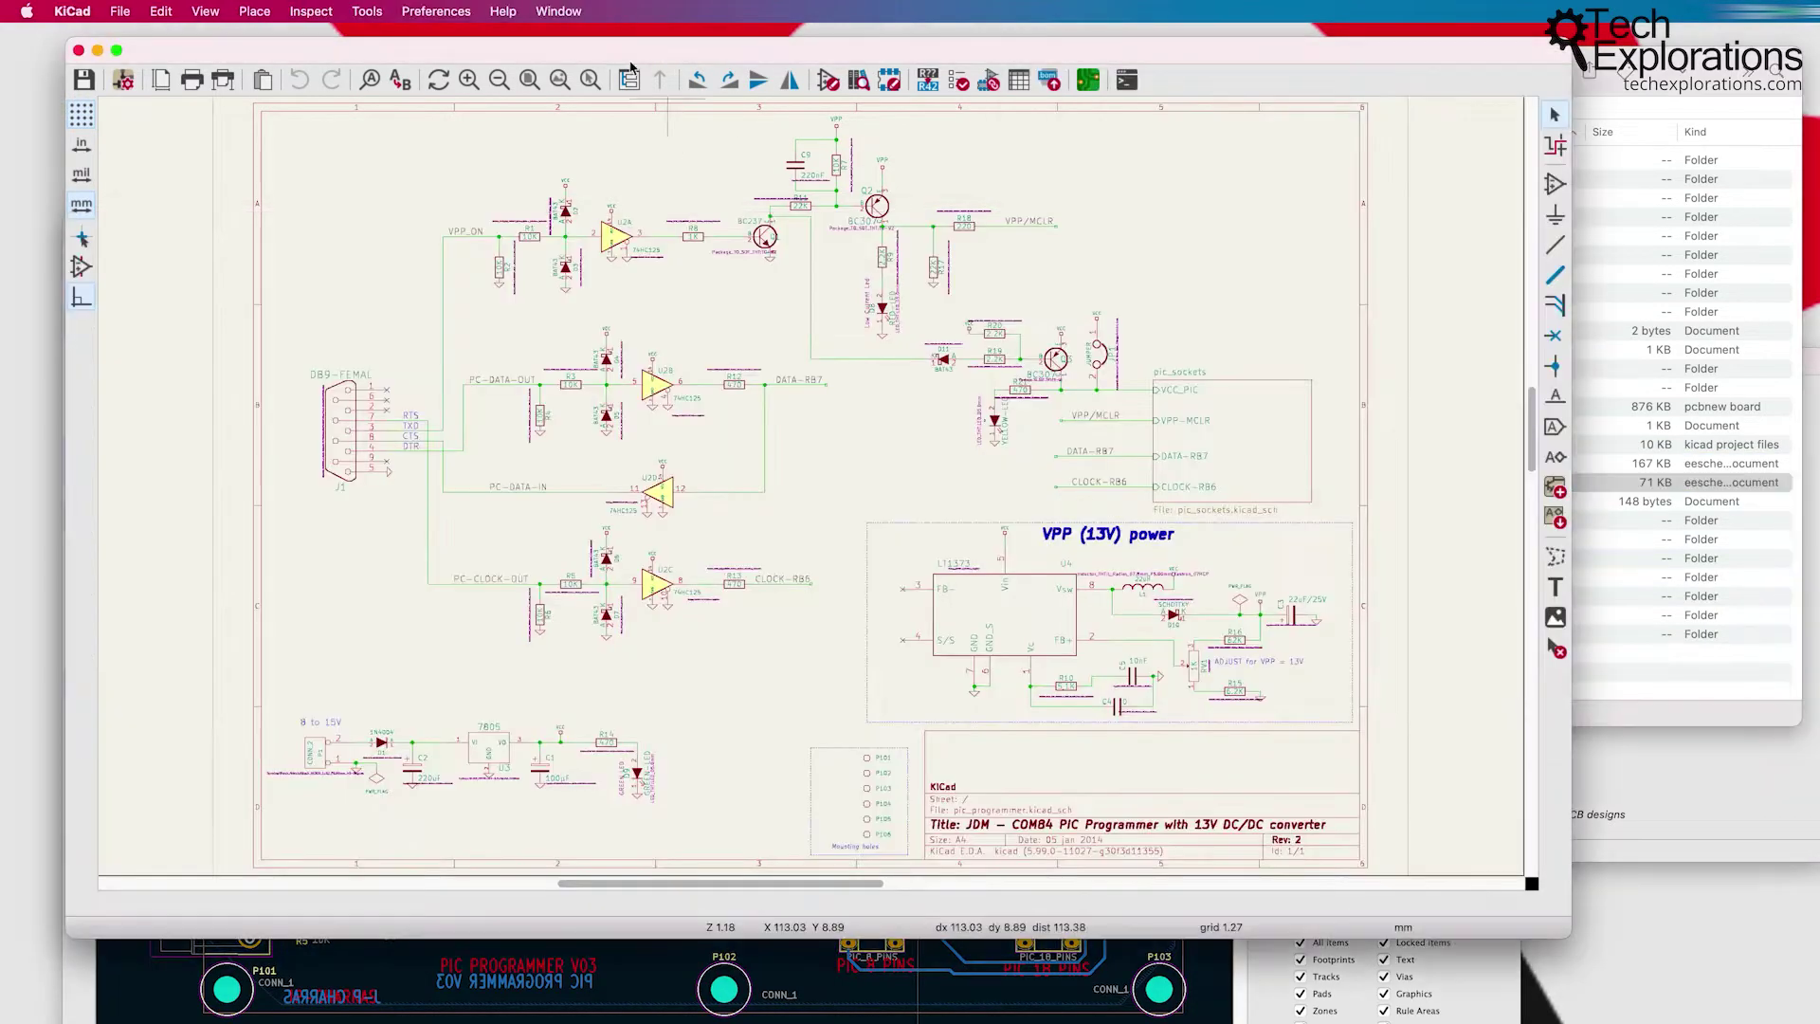
{"action": "left_click", "coordinate": [628, 80]}
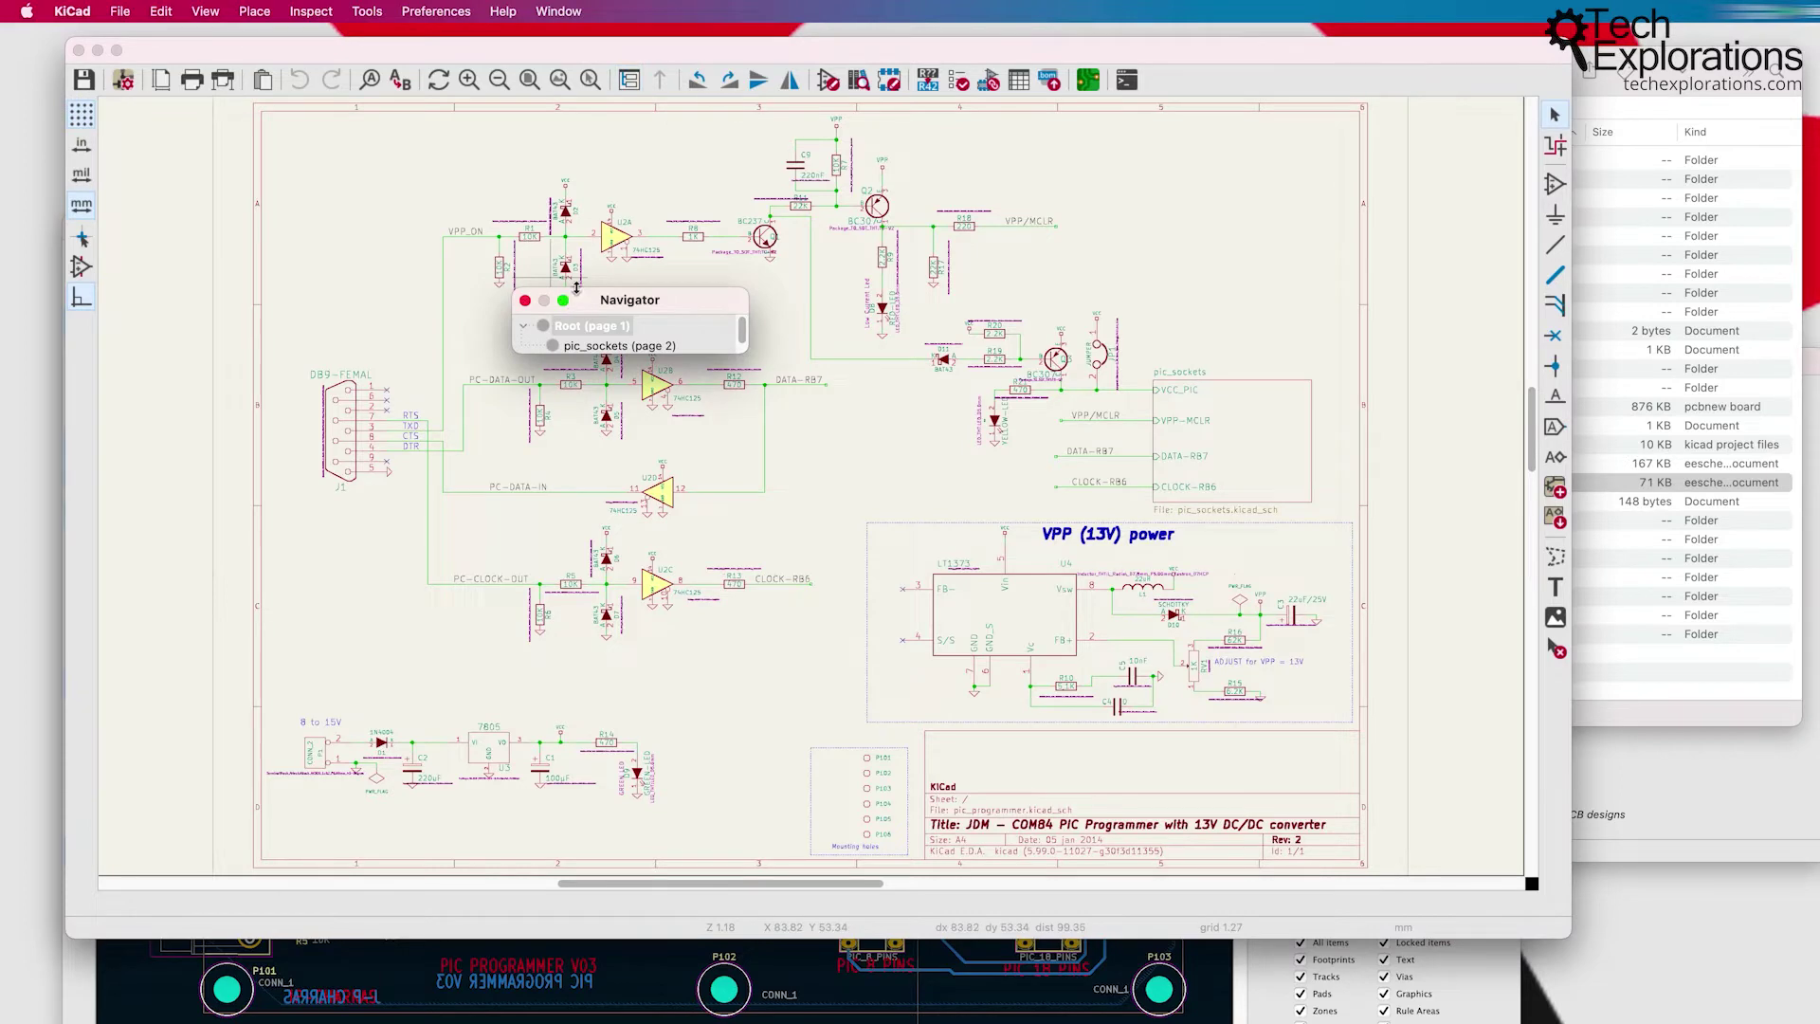
{"action": "left_click_drag", "start_coordinate": [572, 286], "coordinate": [588, 171]}
{"action": "left_click", "coordinate": [583, 229]}
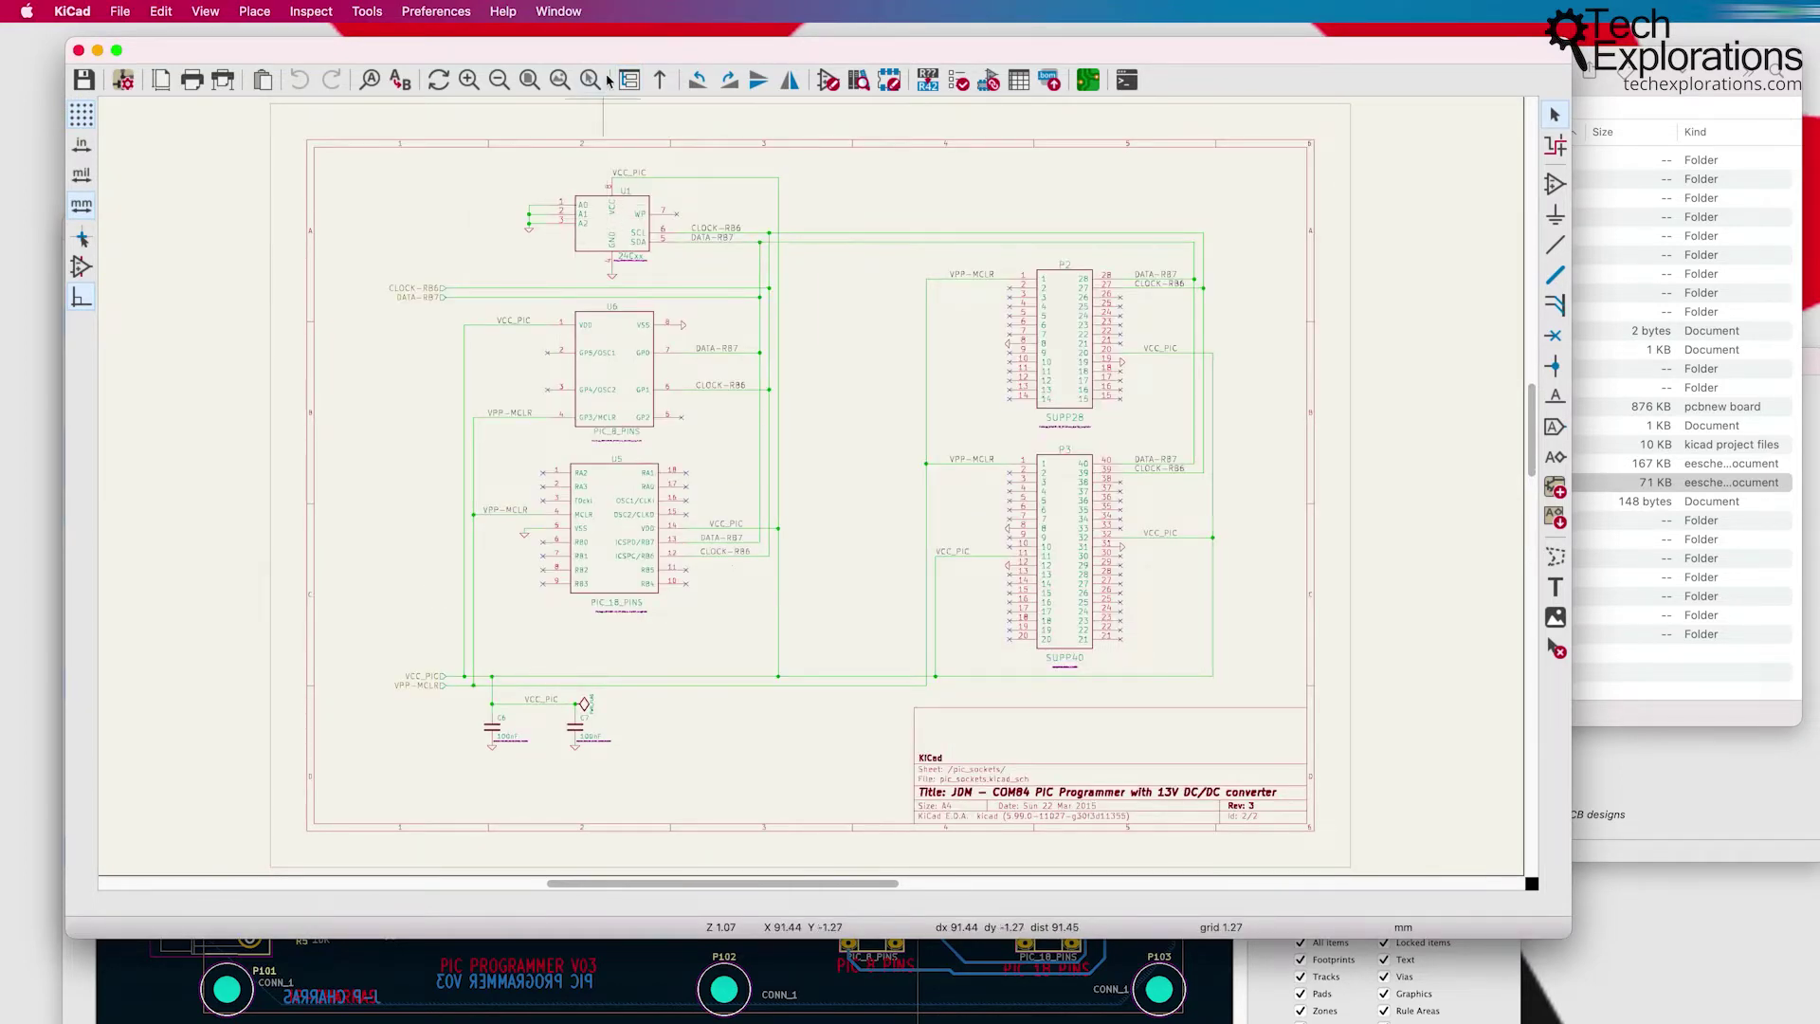
Step: Go up to the root sheet, revisit the pic_sockets sheet through the Navigator, and return to the root page
{"action": "left_click", "coordinate": [659, 81]}
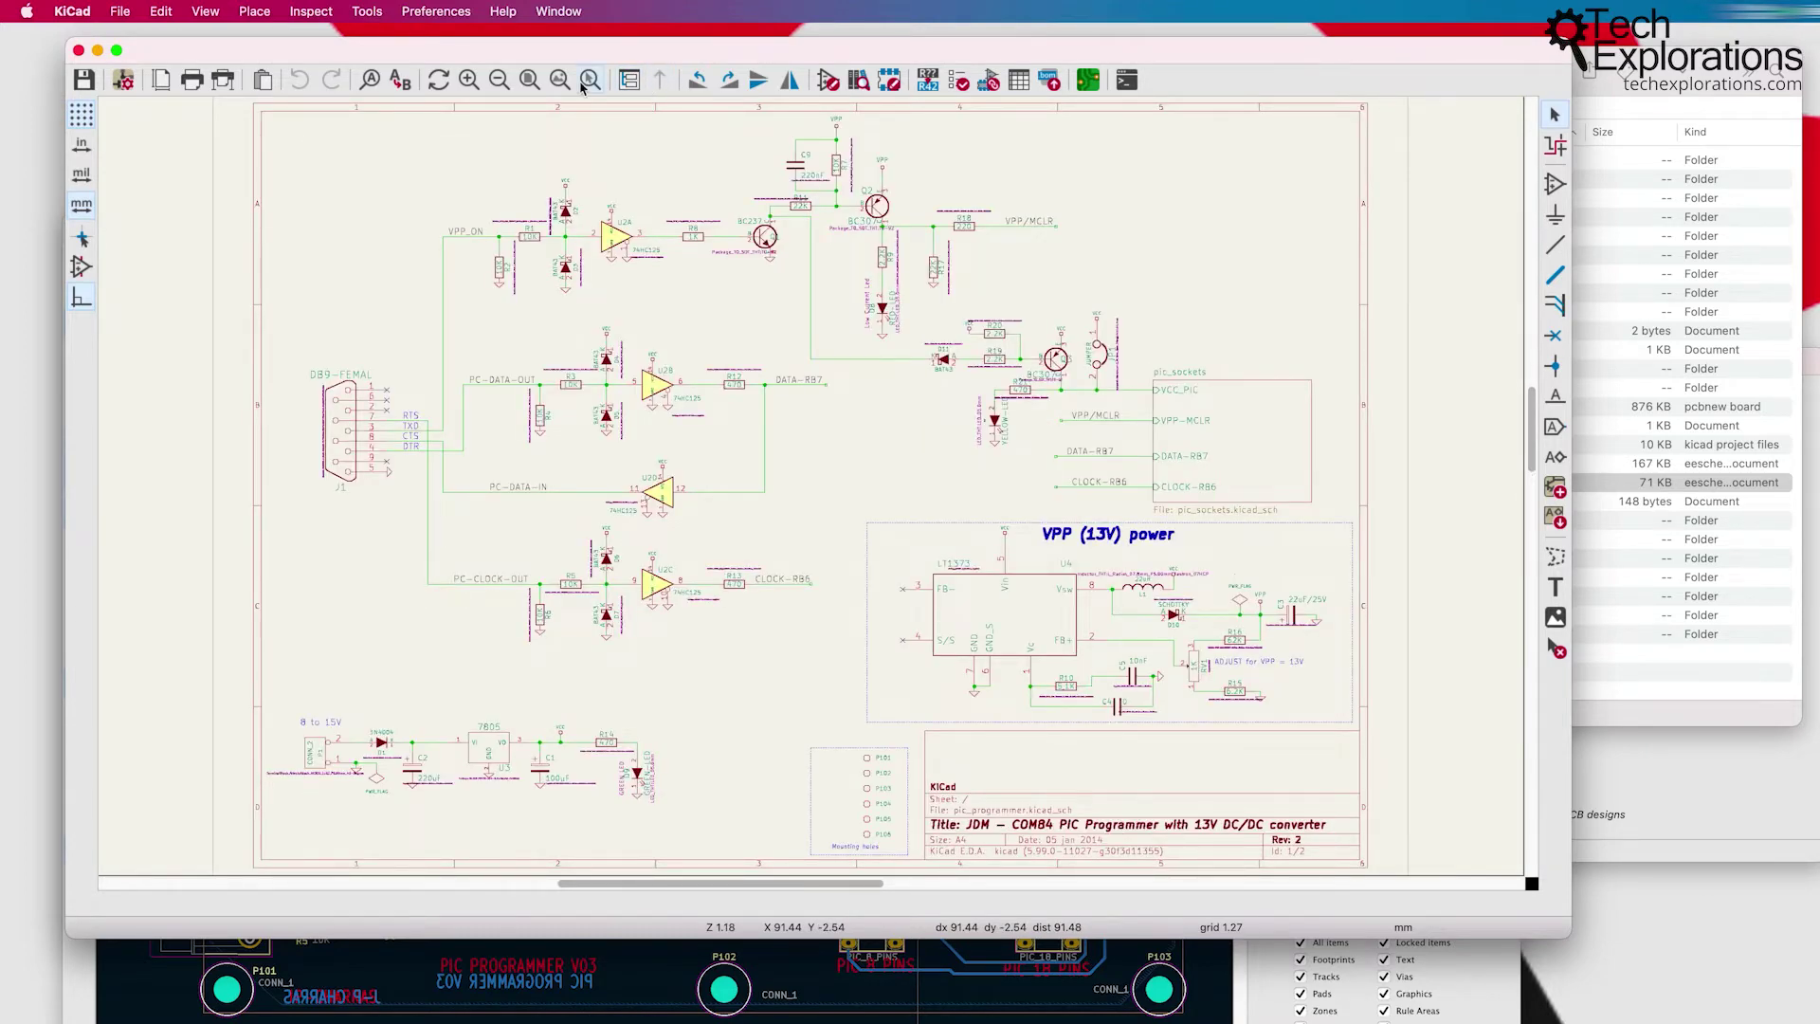
{"action": "left_click", "coordinate": [631, 82]}
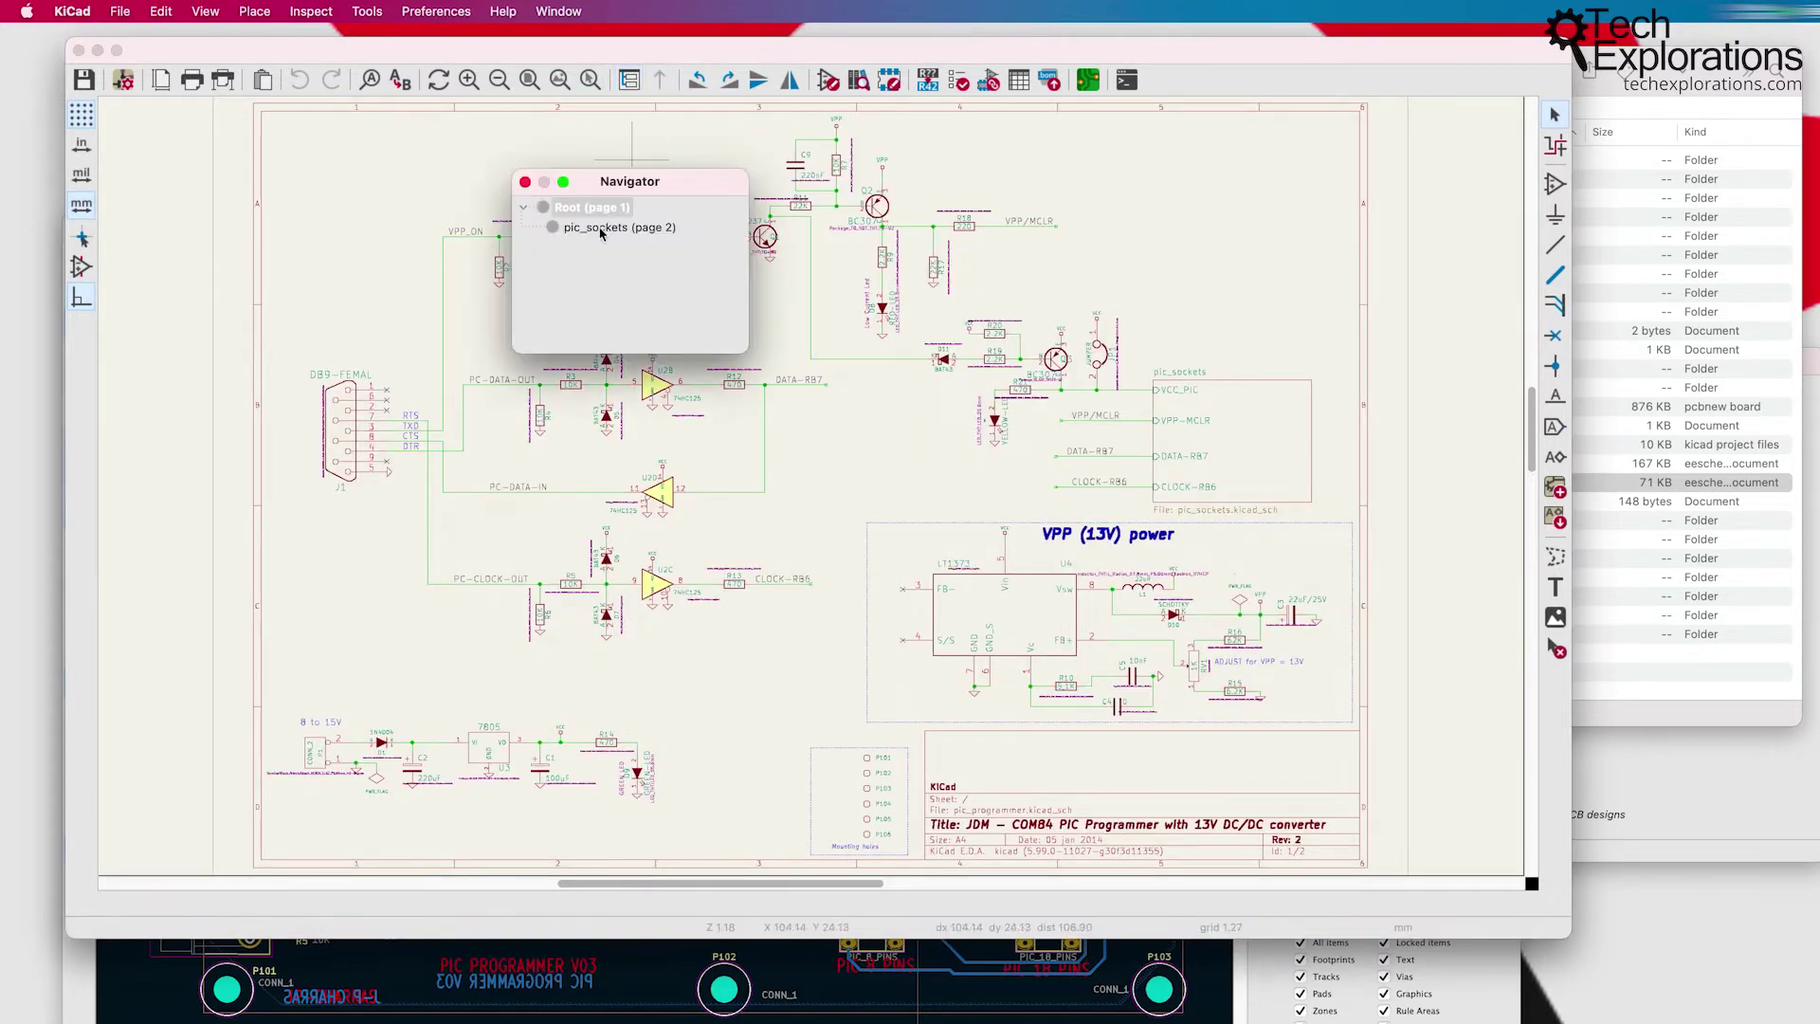
{"action": "left_click", "coordinate": [600, 230]}
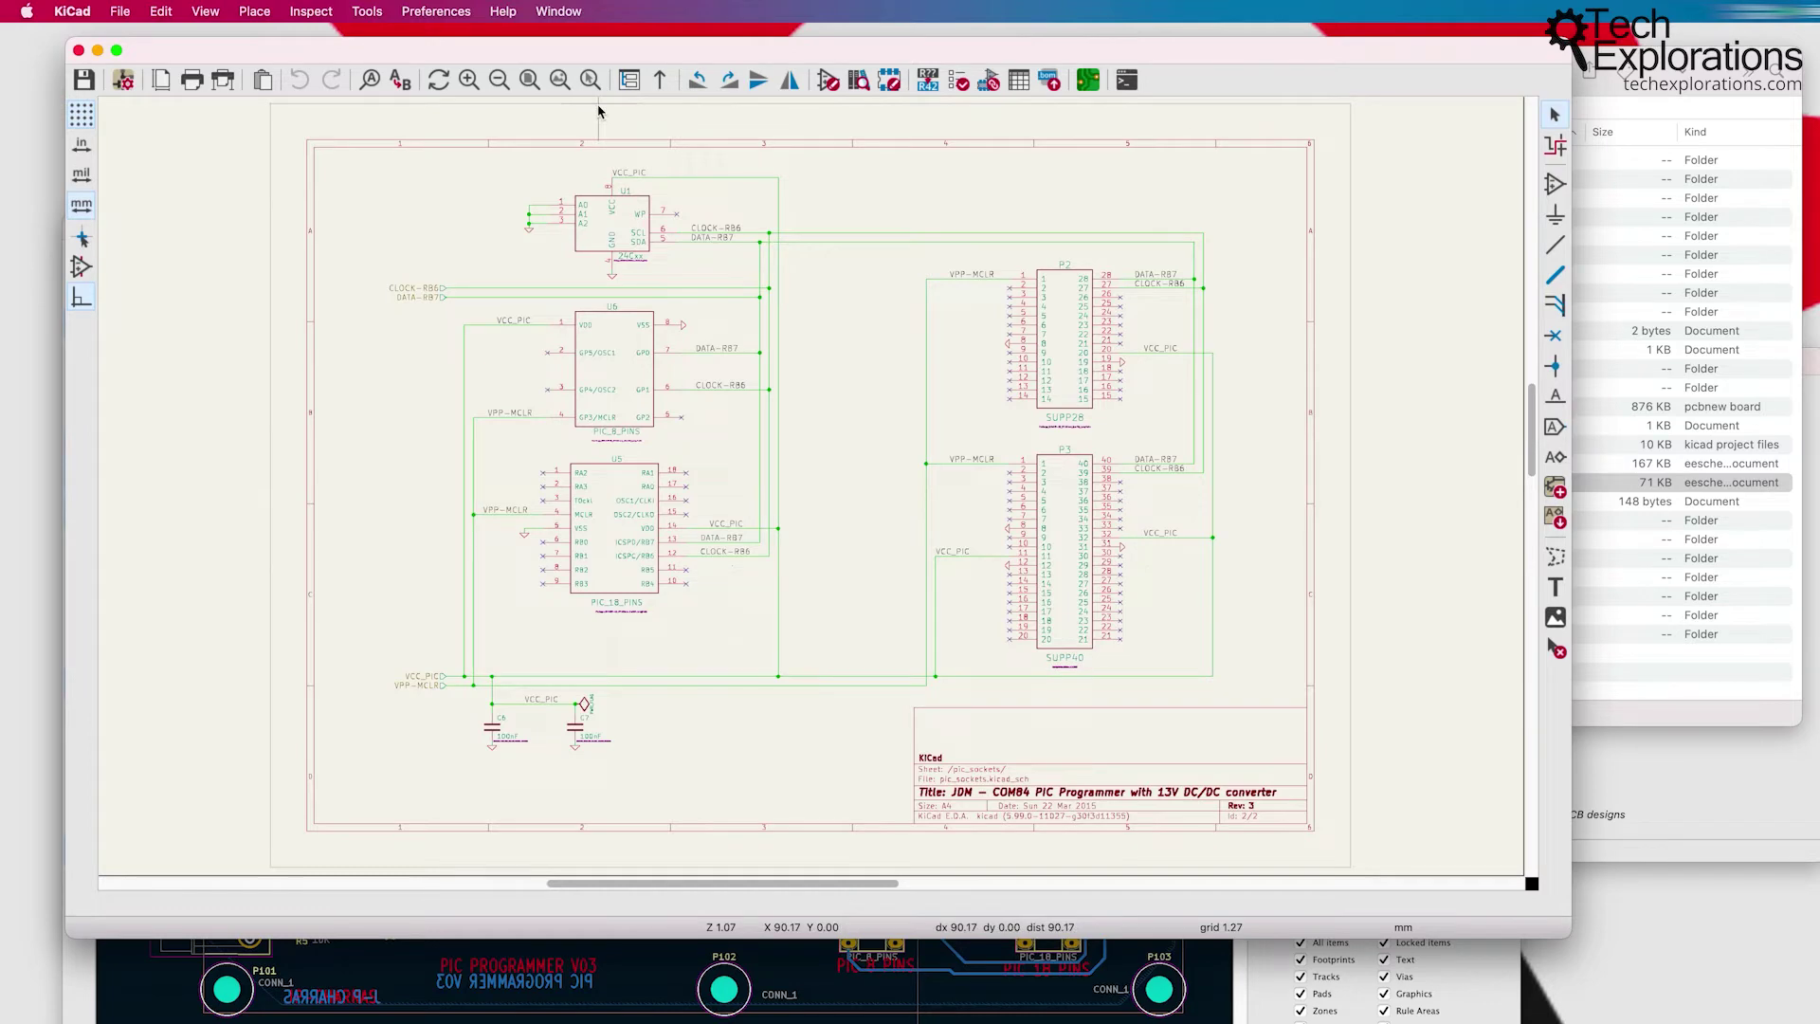
{"action": "left_click", "coordinate": [631, 82]}
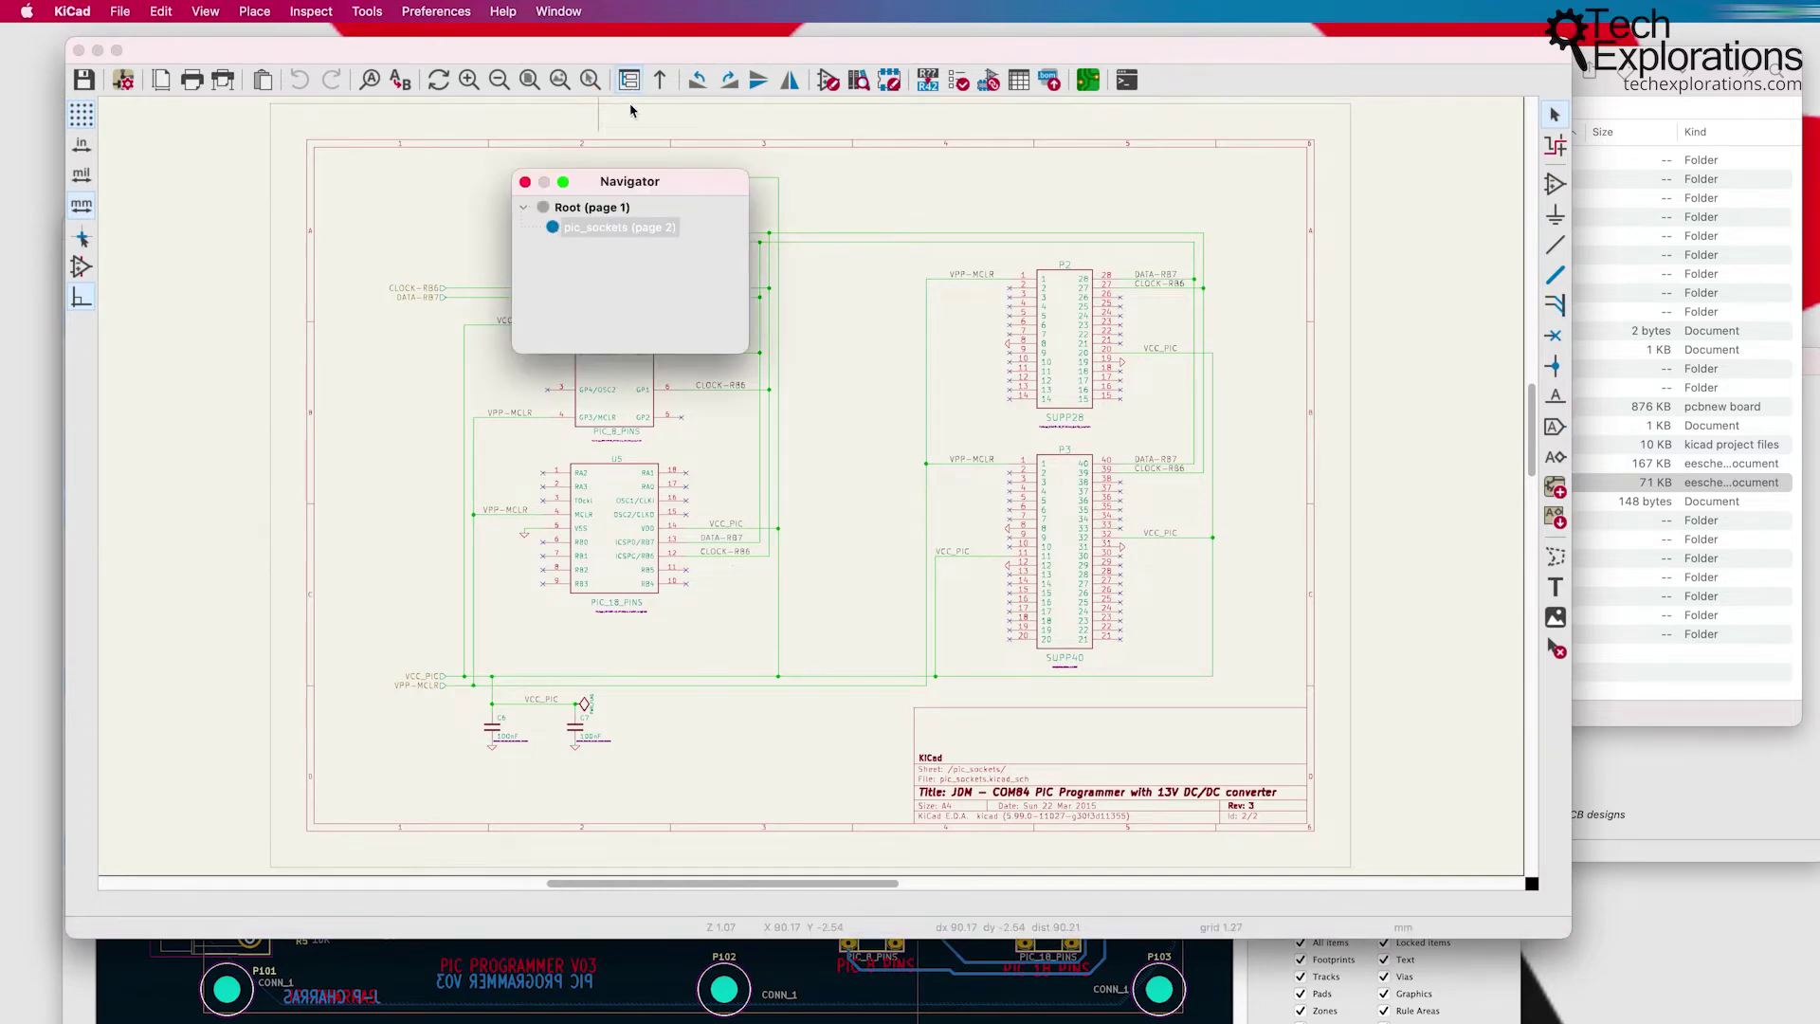
{"action": "left_click", "coordinate": [594, 213]}
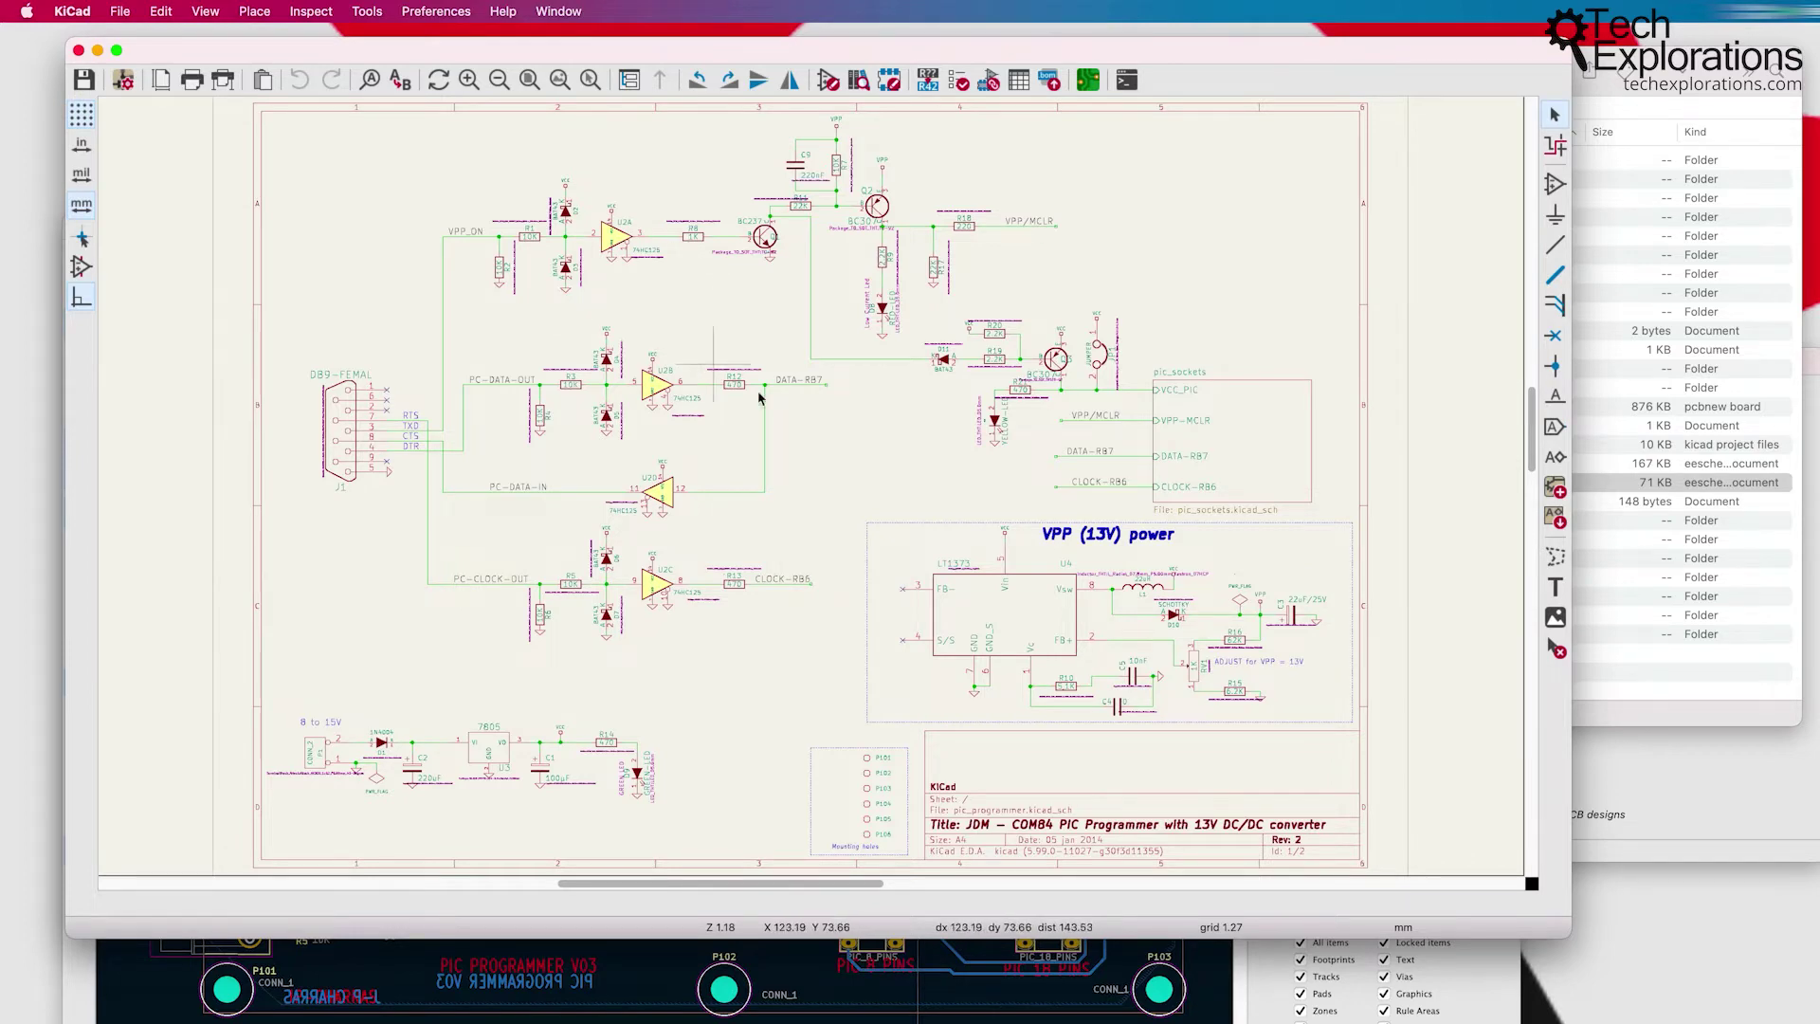
Step: Open the symbol properties of resistor R8 and inspect its reference, value and footprint fields beside the schematic
{"action": "left_click_drag", "start_coordinate": [971, 56], "coordinate": [929, 49]}
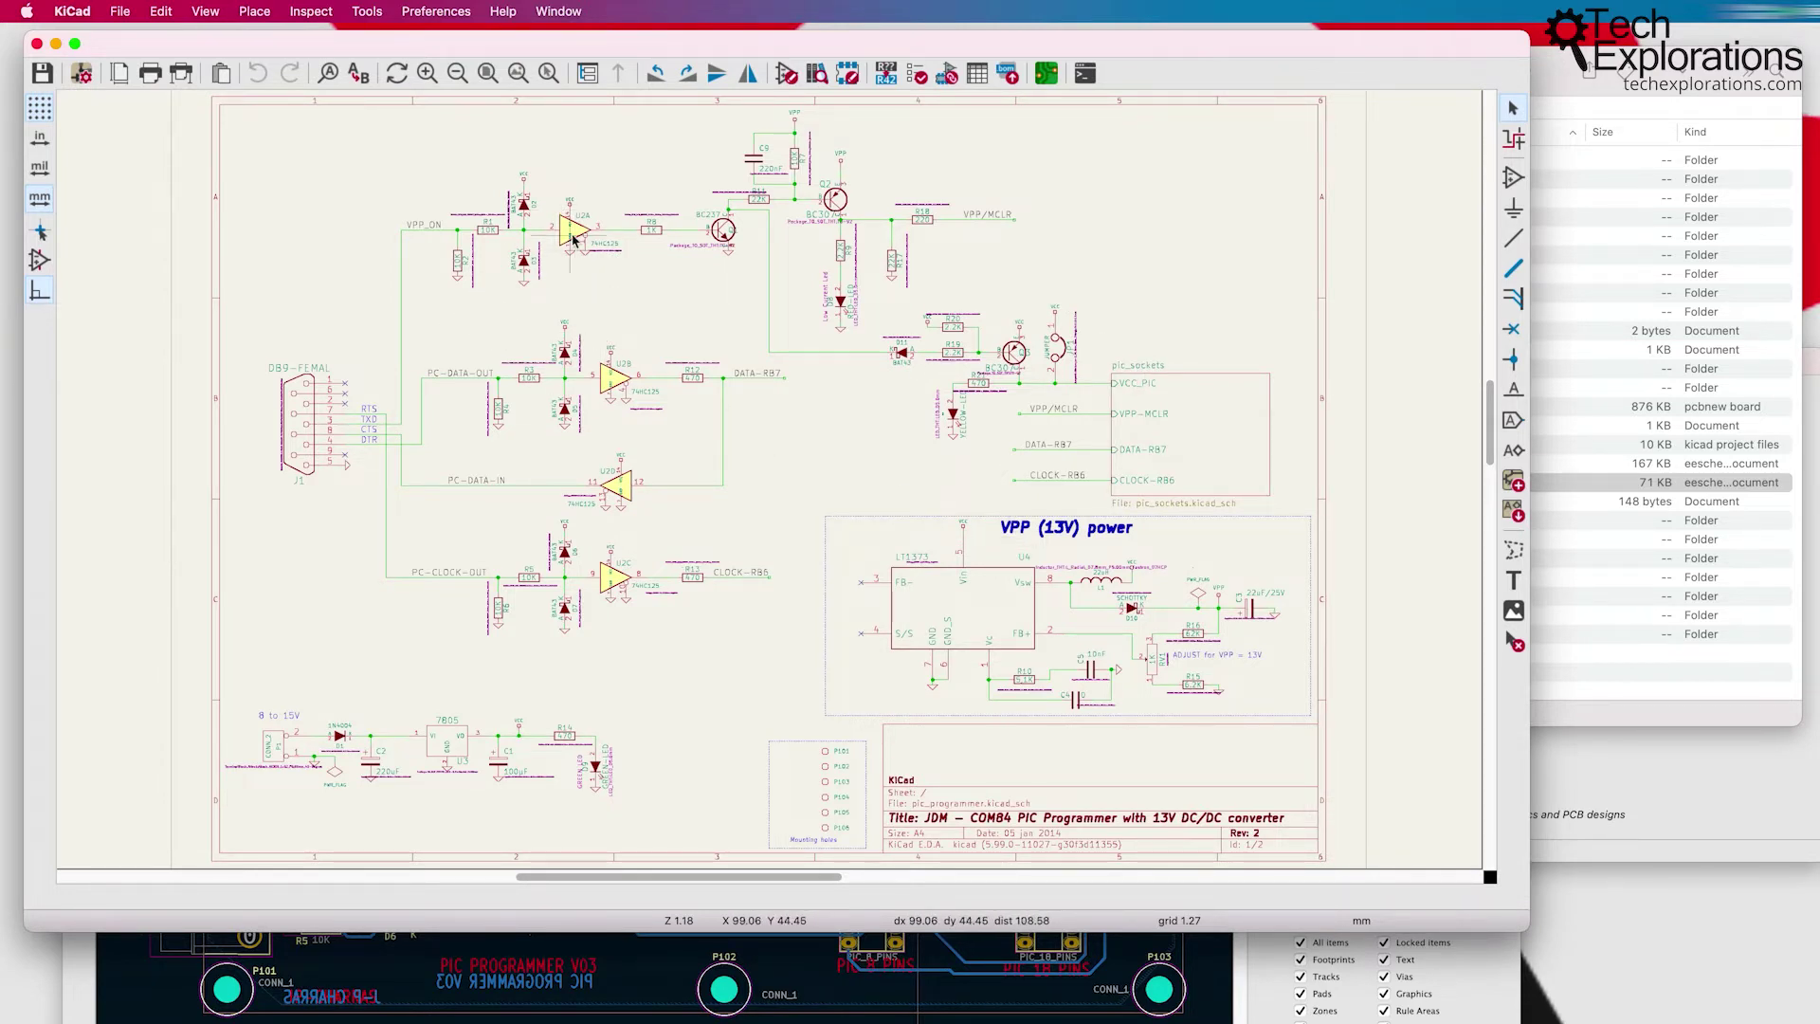
{"action": "scroll", "coordinate": [665, 247], "scroll_direction": "up", "scroll_amount": 5}
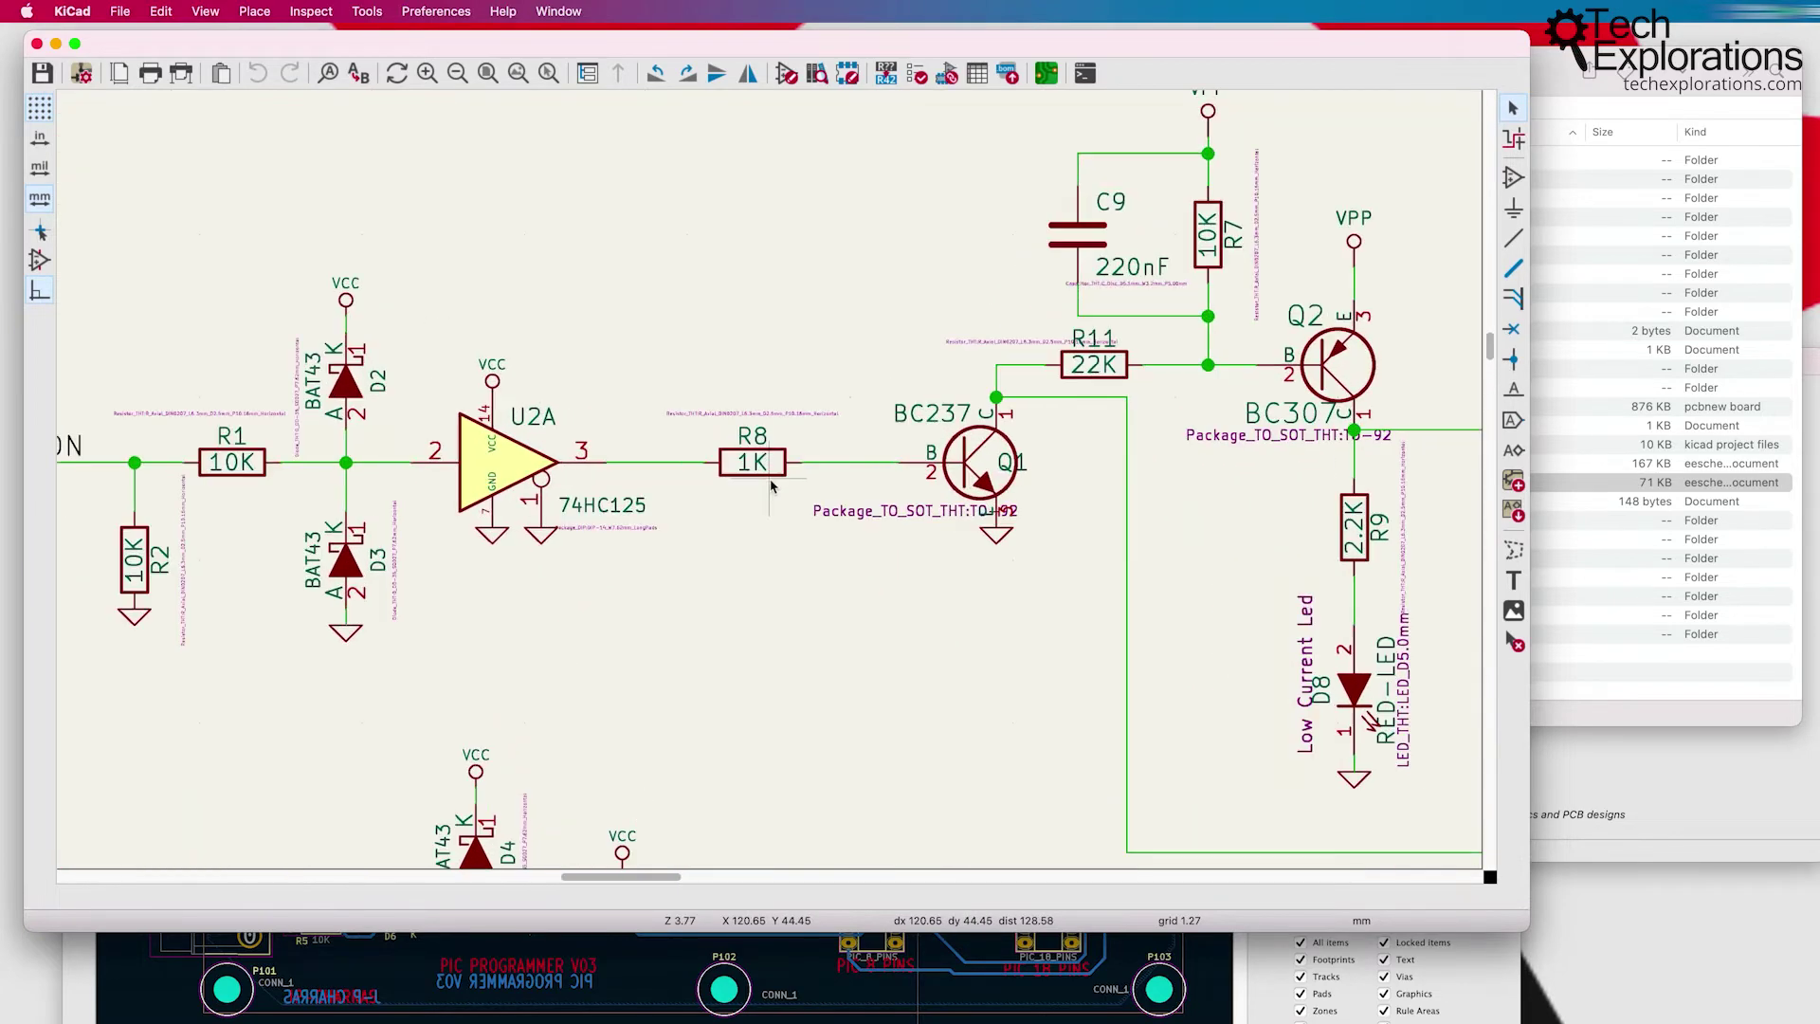
{"action": "double_click", "coordinate": [755, 461]}
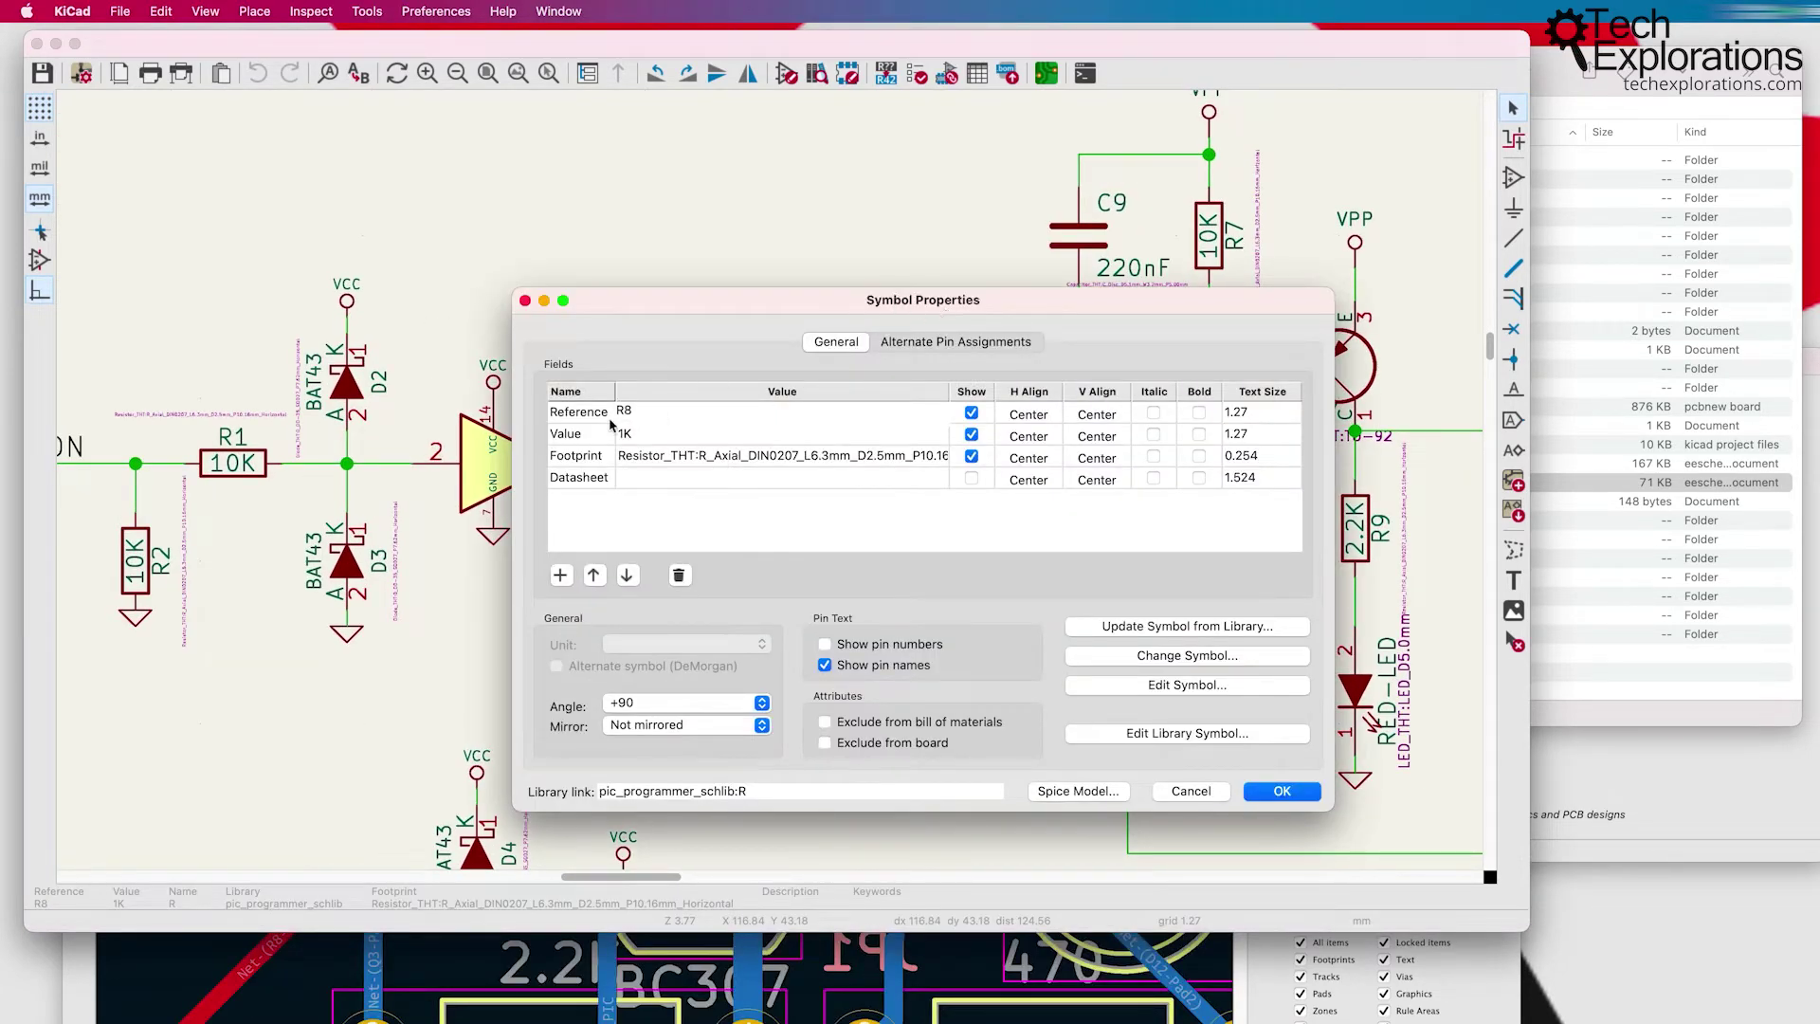
{"action": "left_click", "coordinate": [640, 409]}
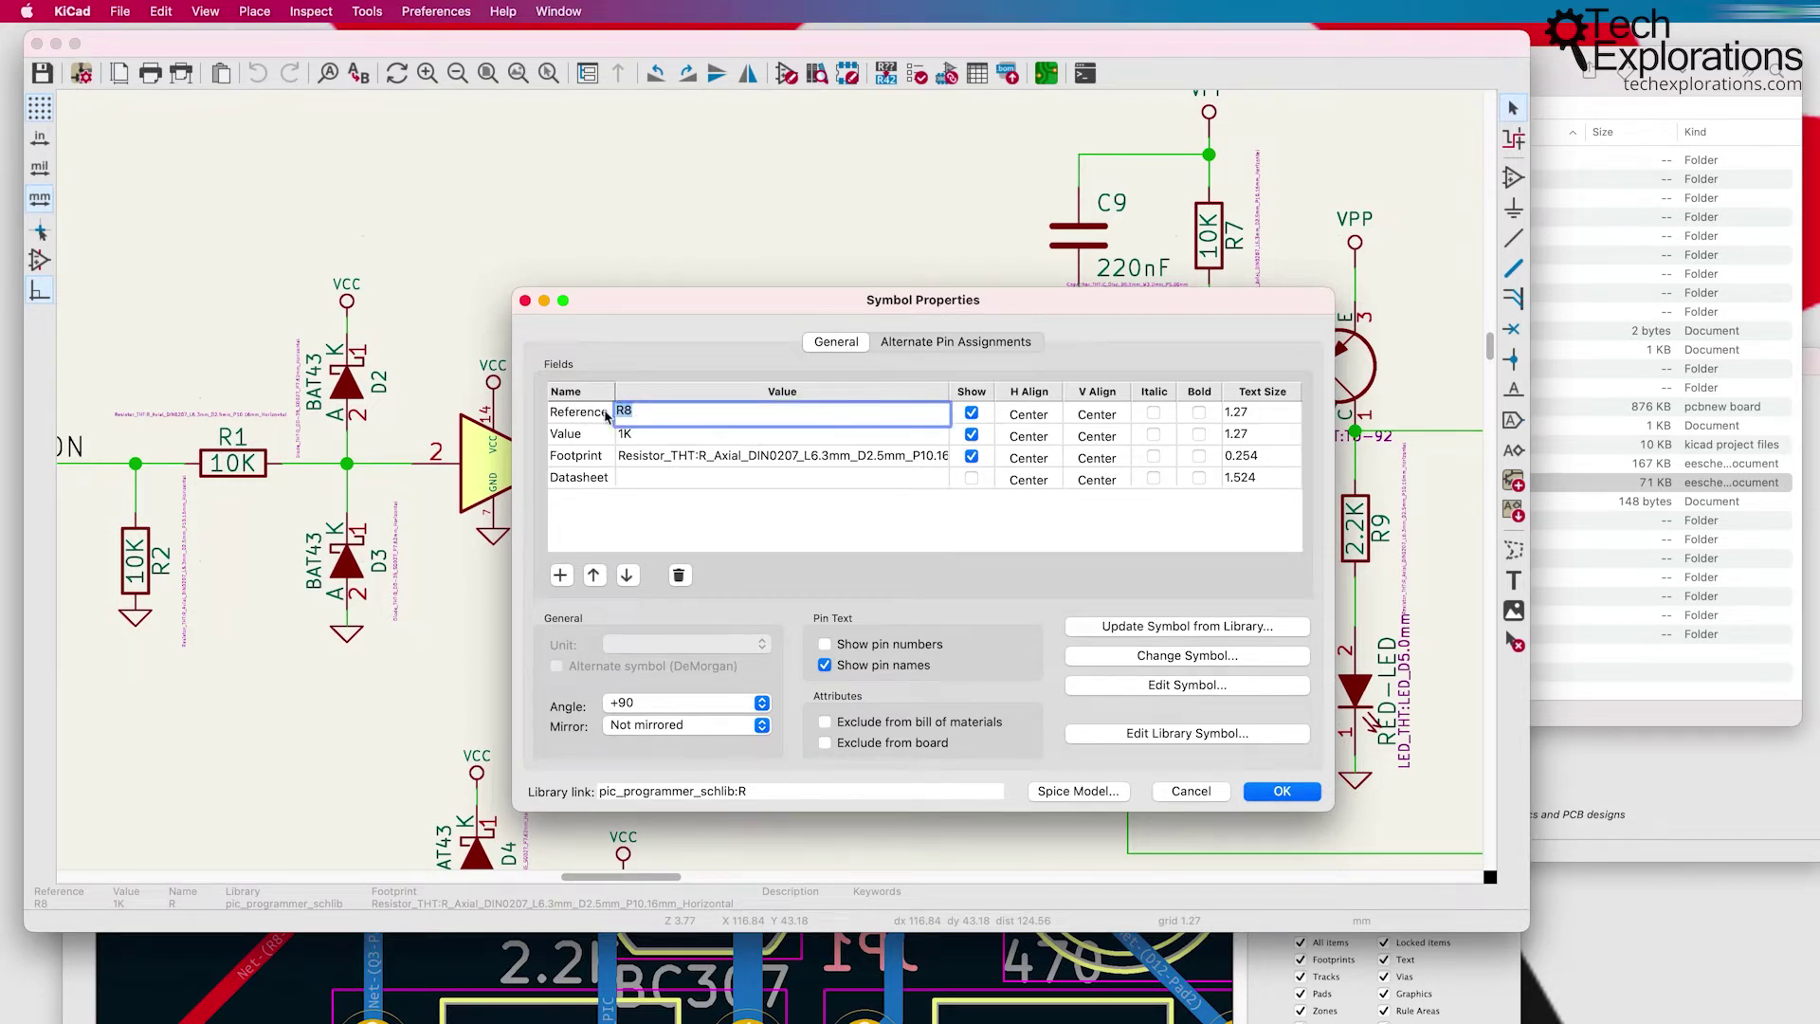
{"action": "left_click_drag", "start_coordinate": [662, 305], "coordinate": [1016, 217]}
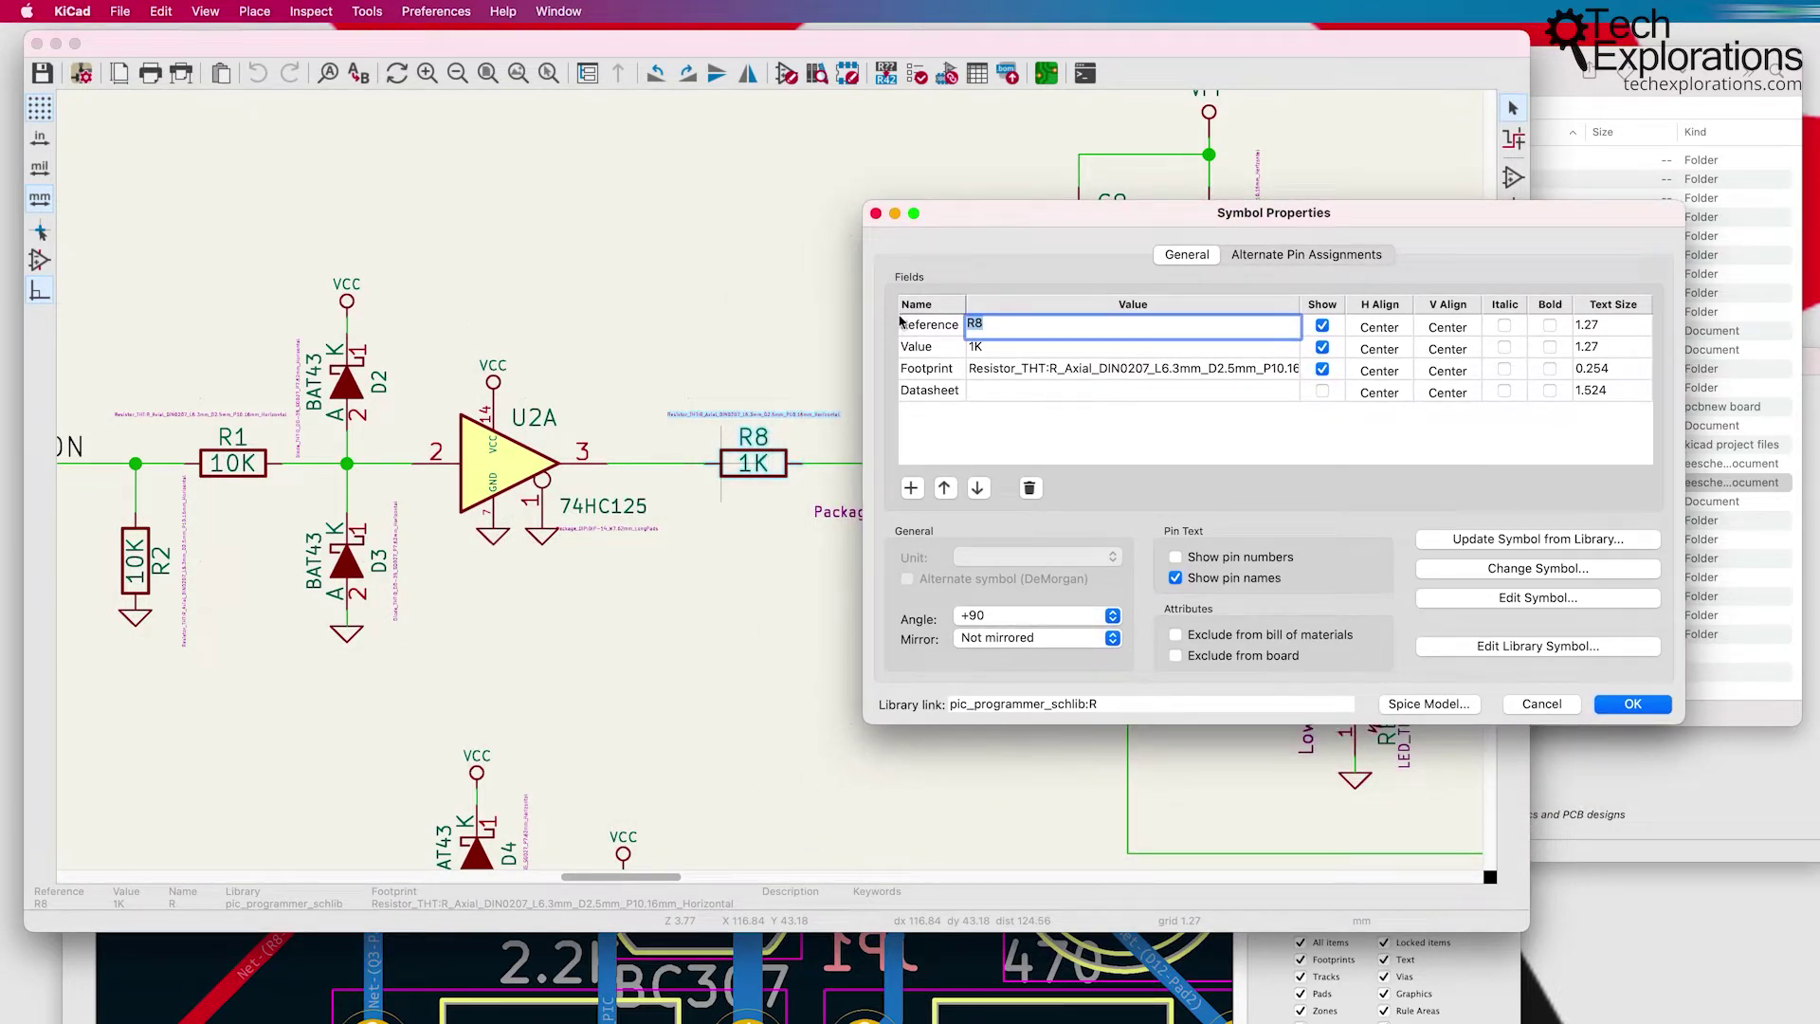
{"action": "left_click", "coordinate": [974, 348]}
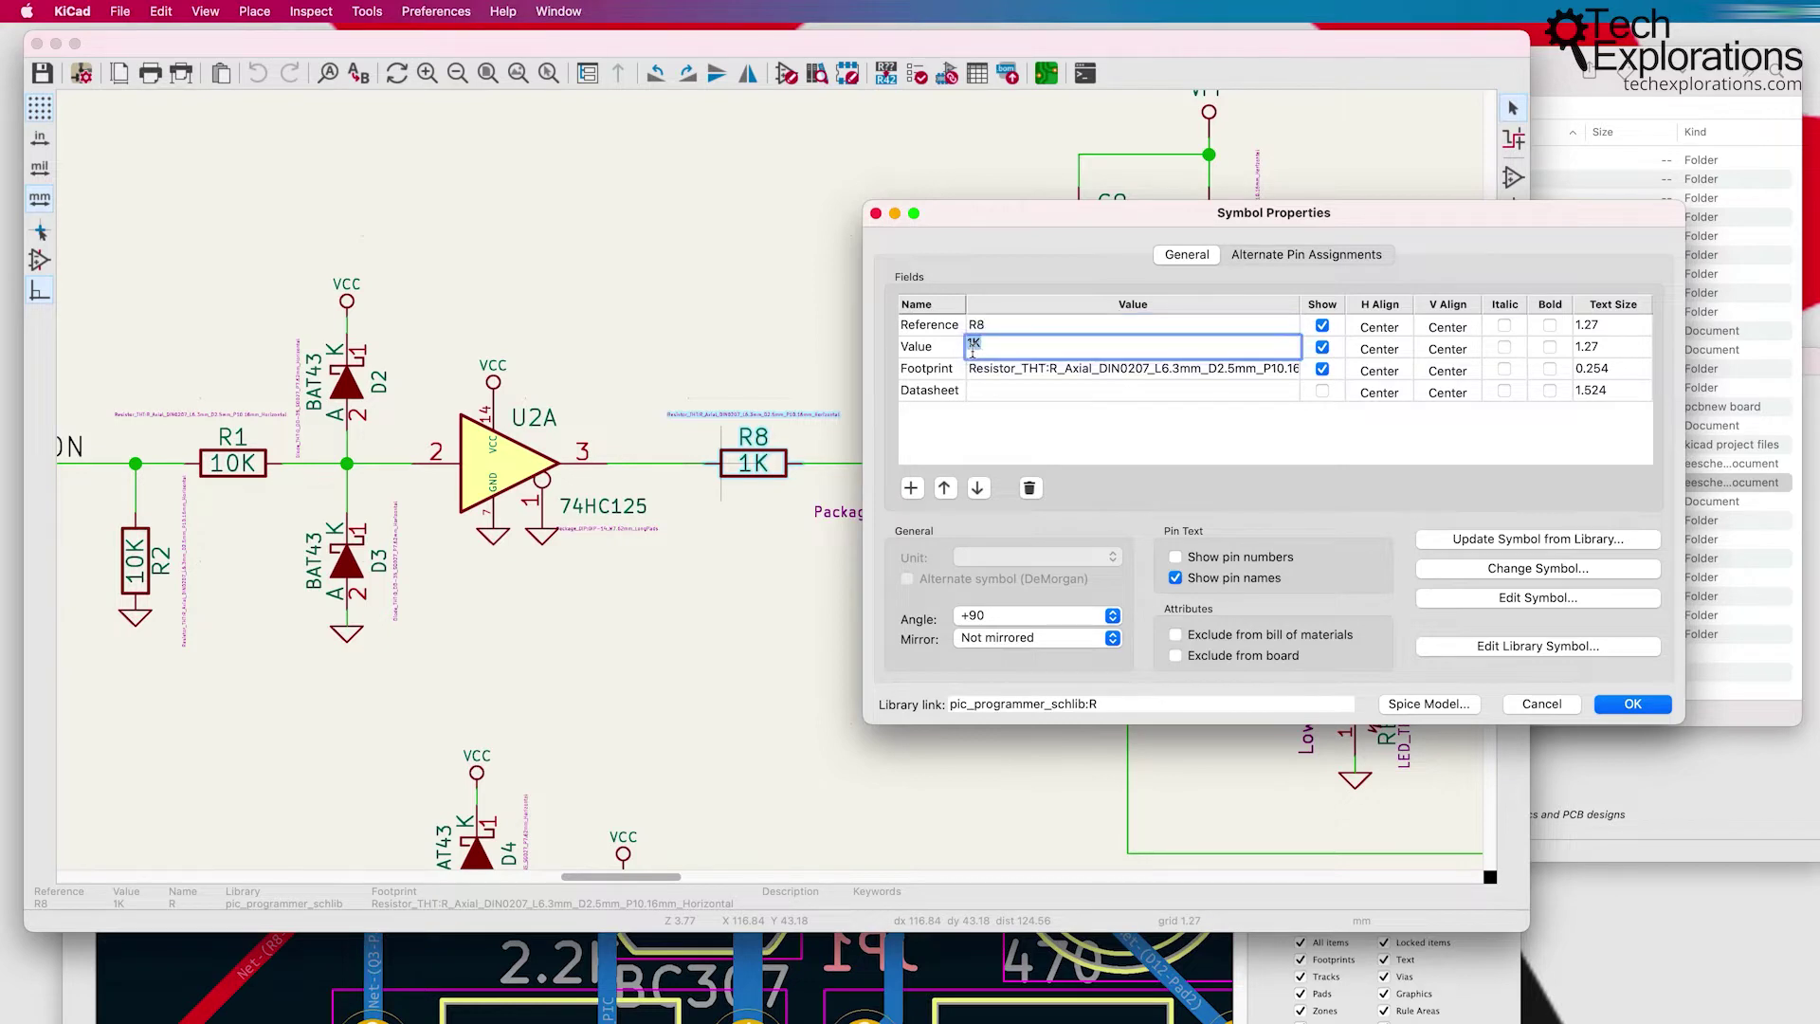
{"action": "left_click", "coordinate": [971, 369]}
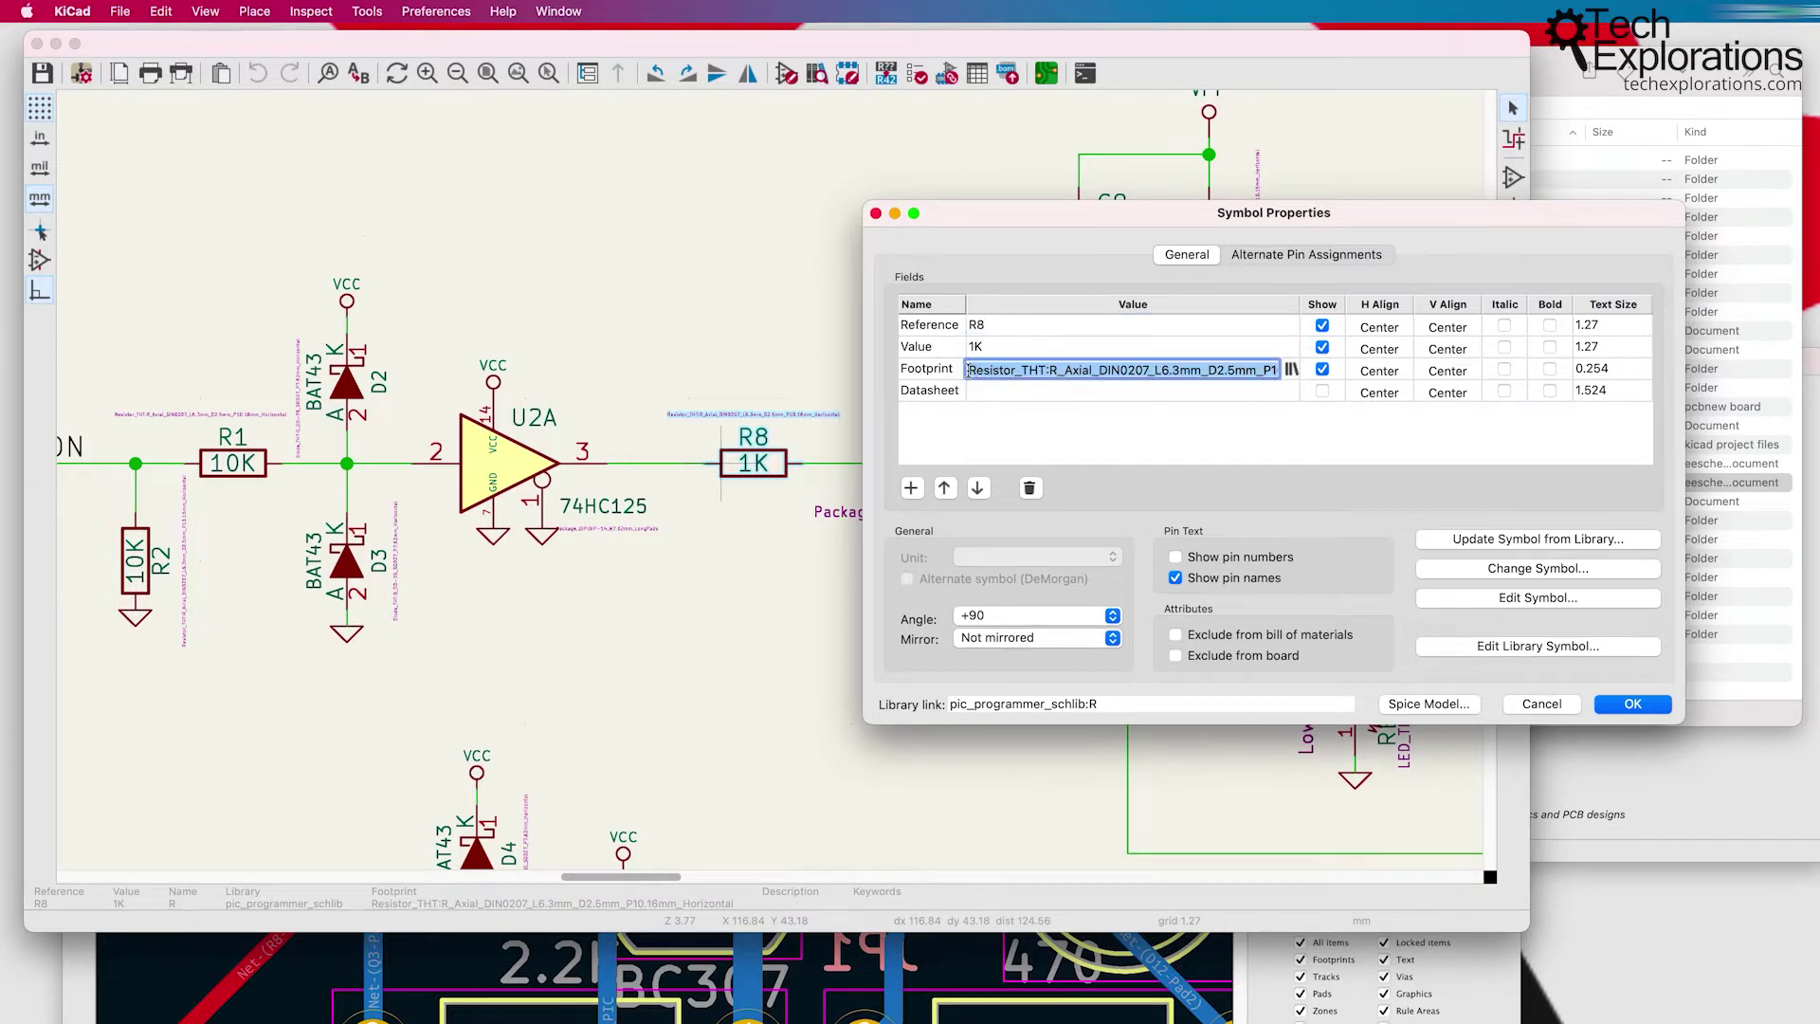
Step: Browse the footprint library from R8's footprint field, preview R_Axial_DIN0207_L6.3mm_D2.5mm_P10.16mm_Horizontal in Resistor_THT, and close the browser
{"action": "left_click", "coordinate": [1291, 369]}
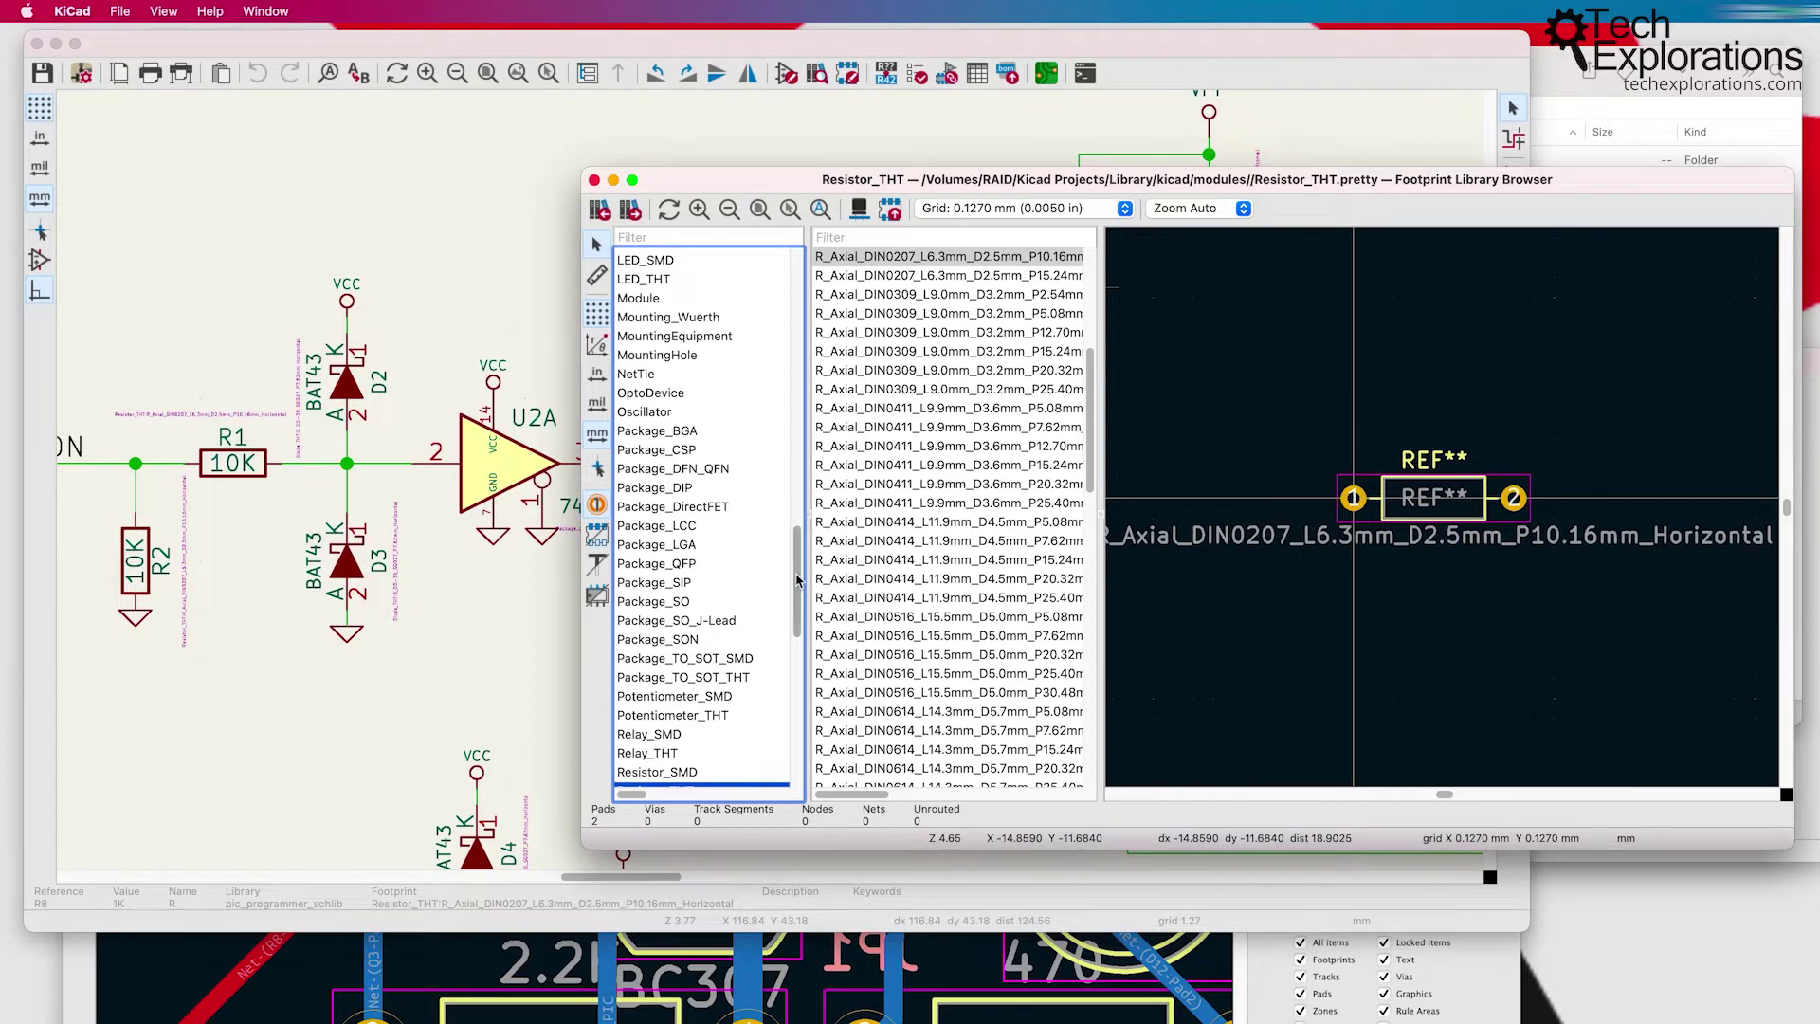
{"action": "scroll", "coordinate": [713, 669], "scroll_direction": "down", "scroll_amount": 1}
{"action": "scroll", "coordinate": [714, 669], "scroll_direction": "down", "scroll_amount": 1}
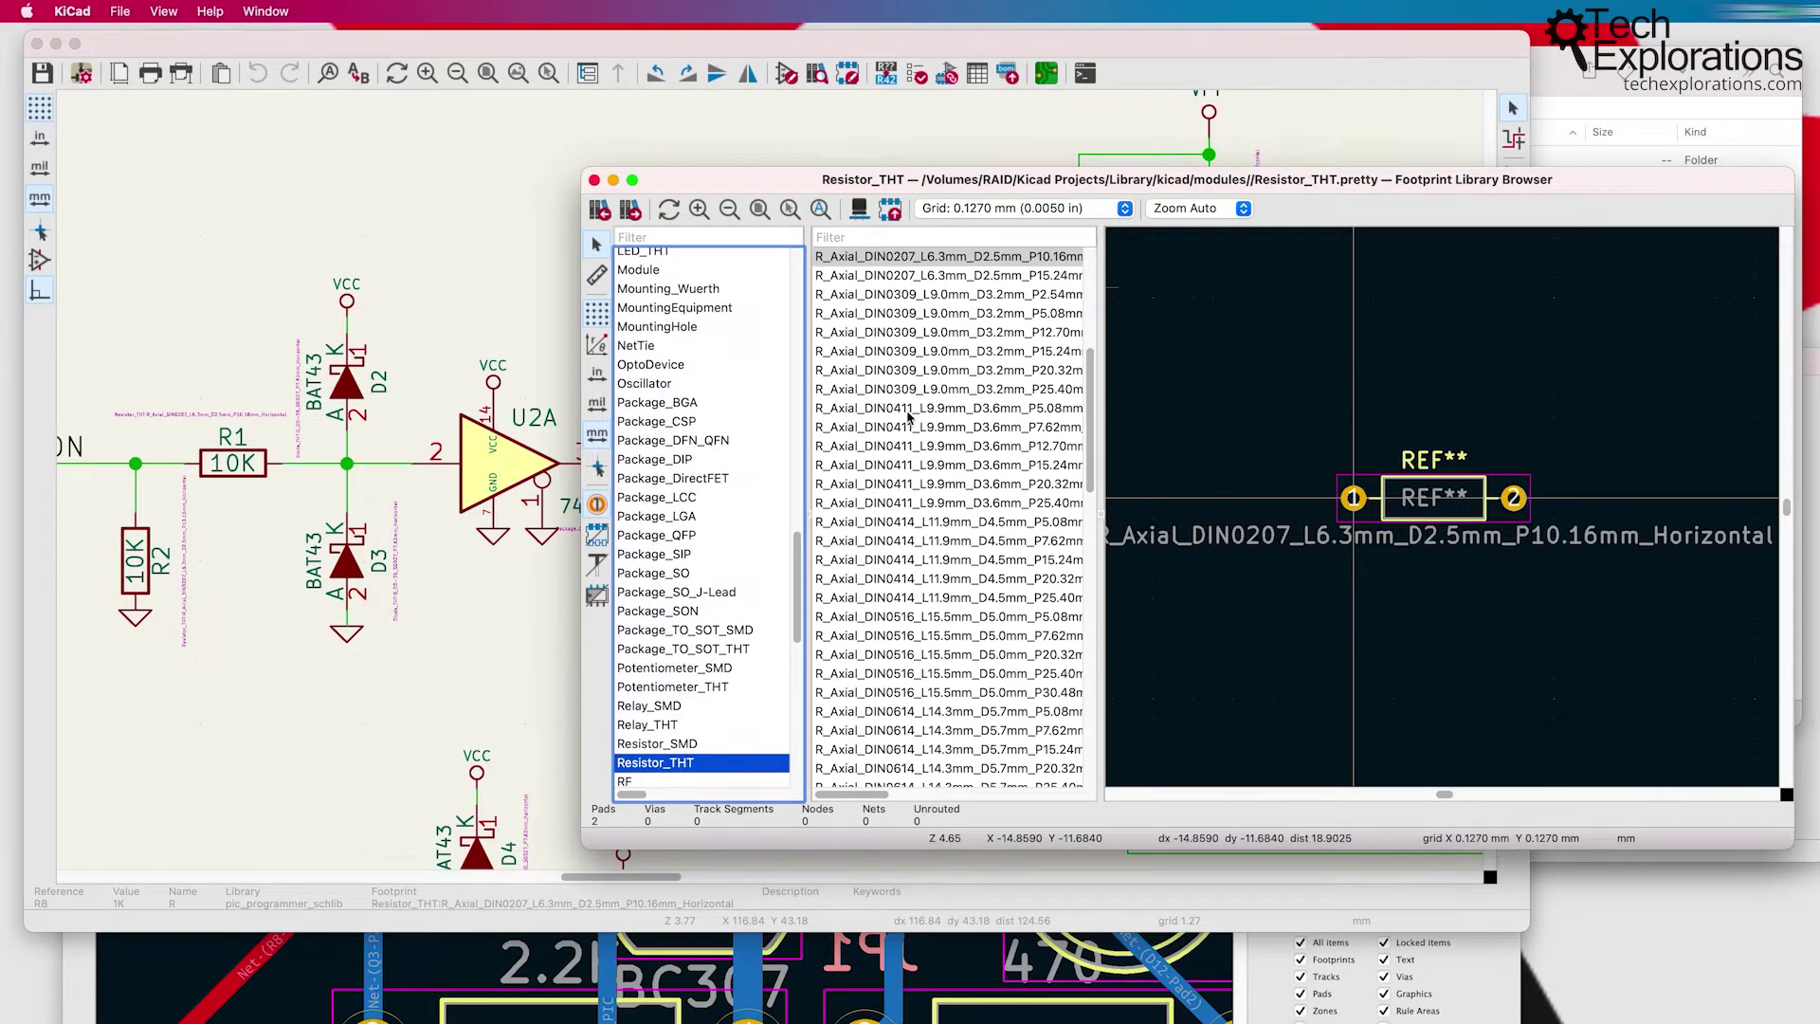
{"action": "scroll", "coordinate": [1078, 399], "scroll_direction": "up", "scroll_amount": 5}
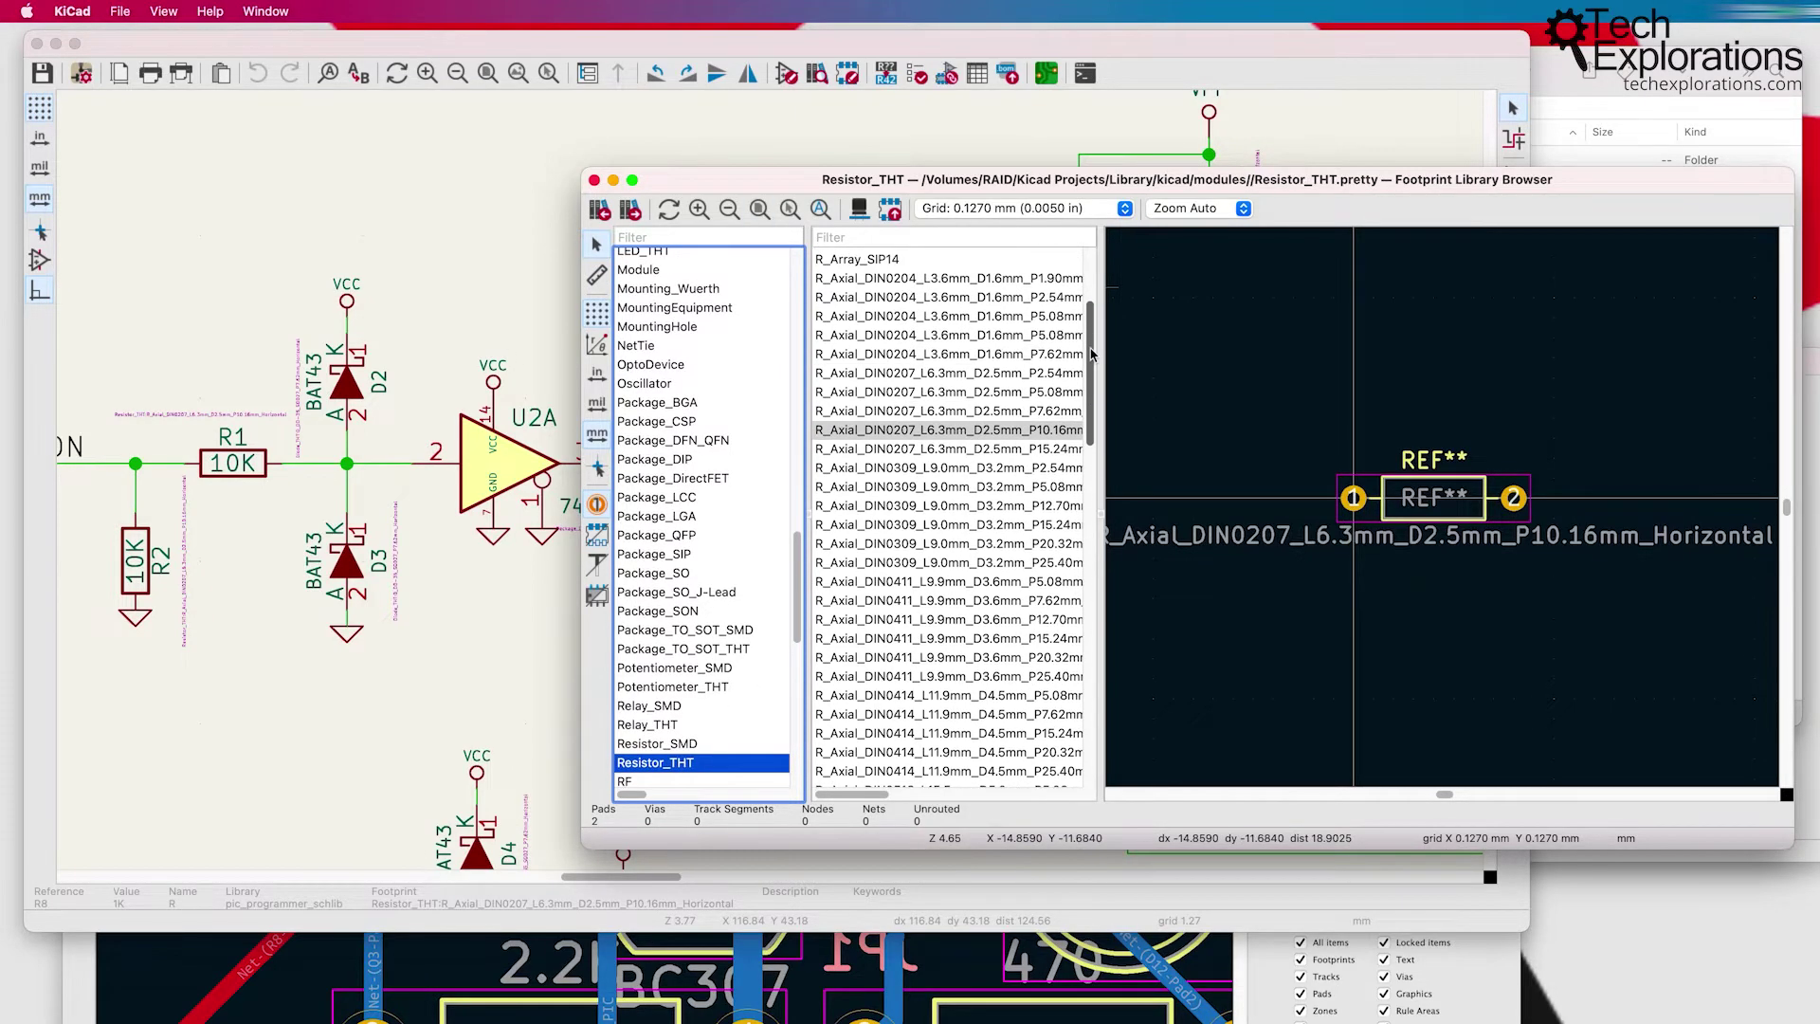
{"action": "left_click", "coordinate": [936, 432]}
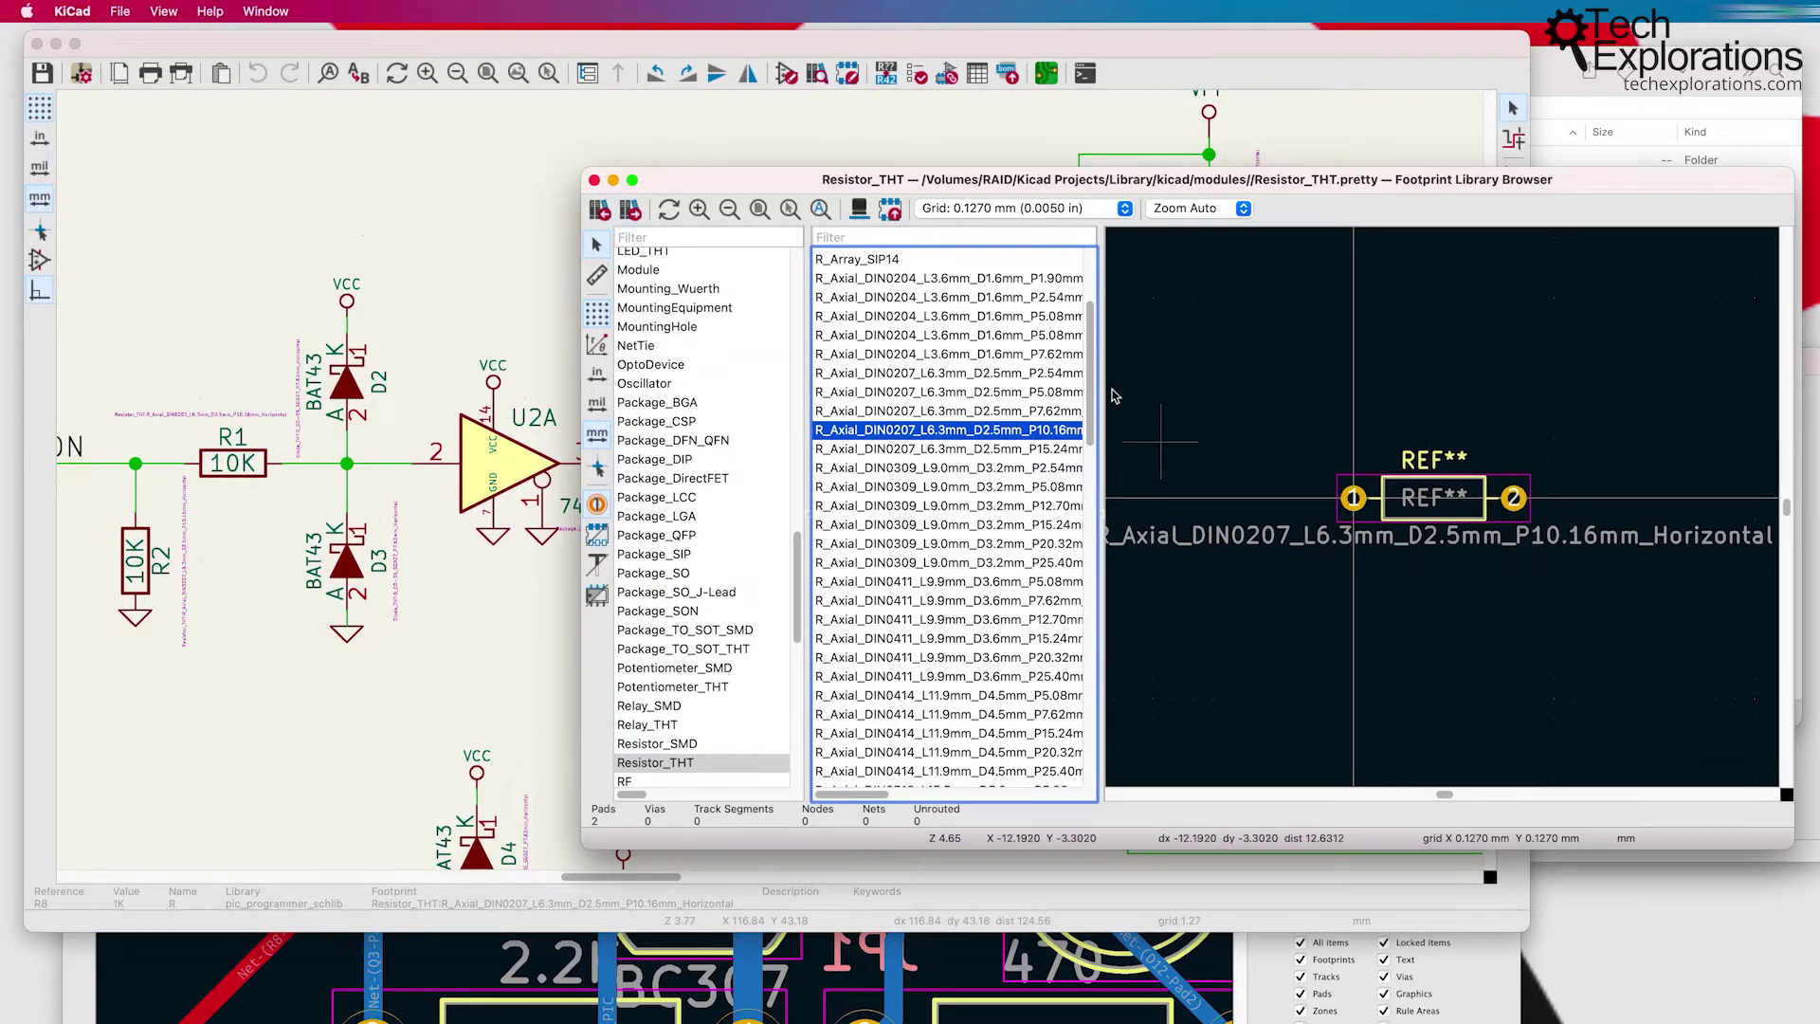
{"action": "scroll", "coordinate": [671, 768], "scroll_direction": "down", "scroll_amount": 2}
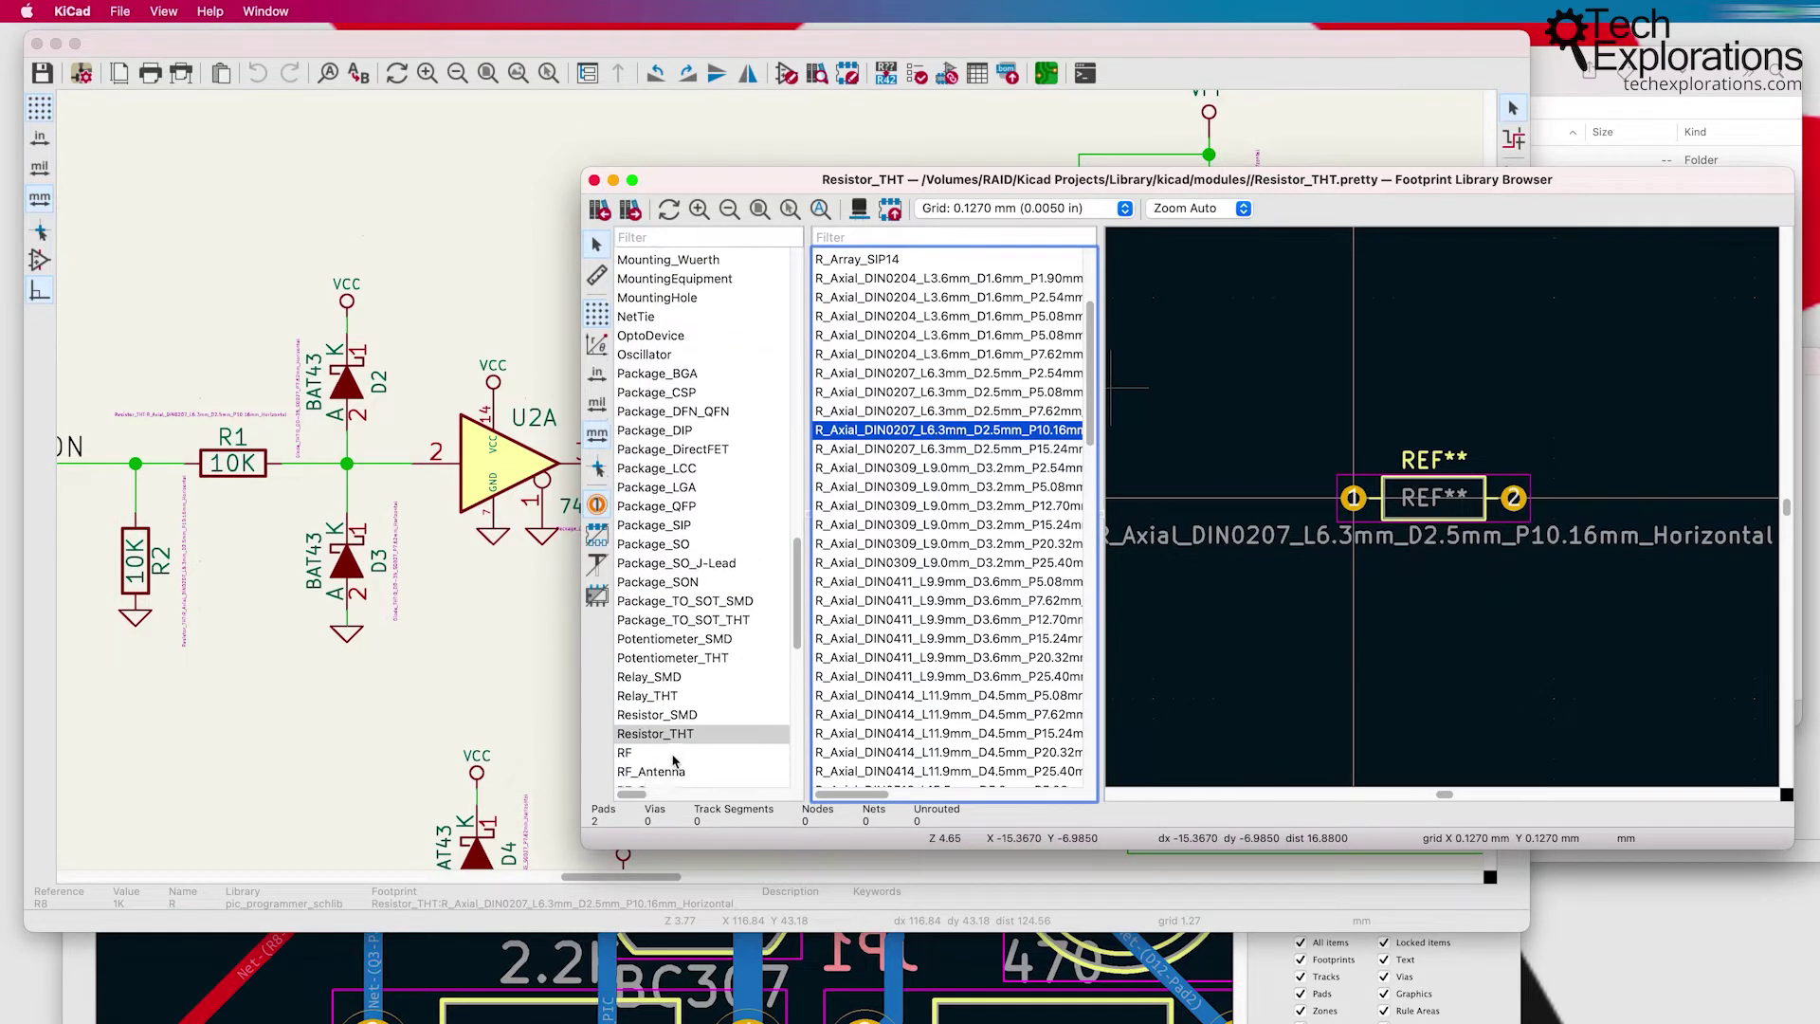
{"action": "left_click", "coordinate": [595, 181]}
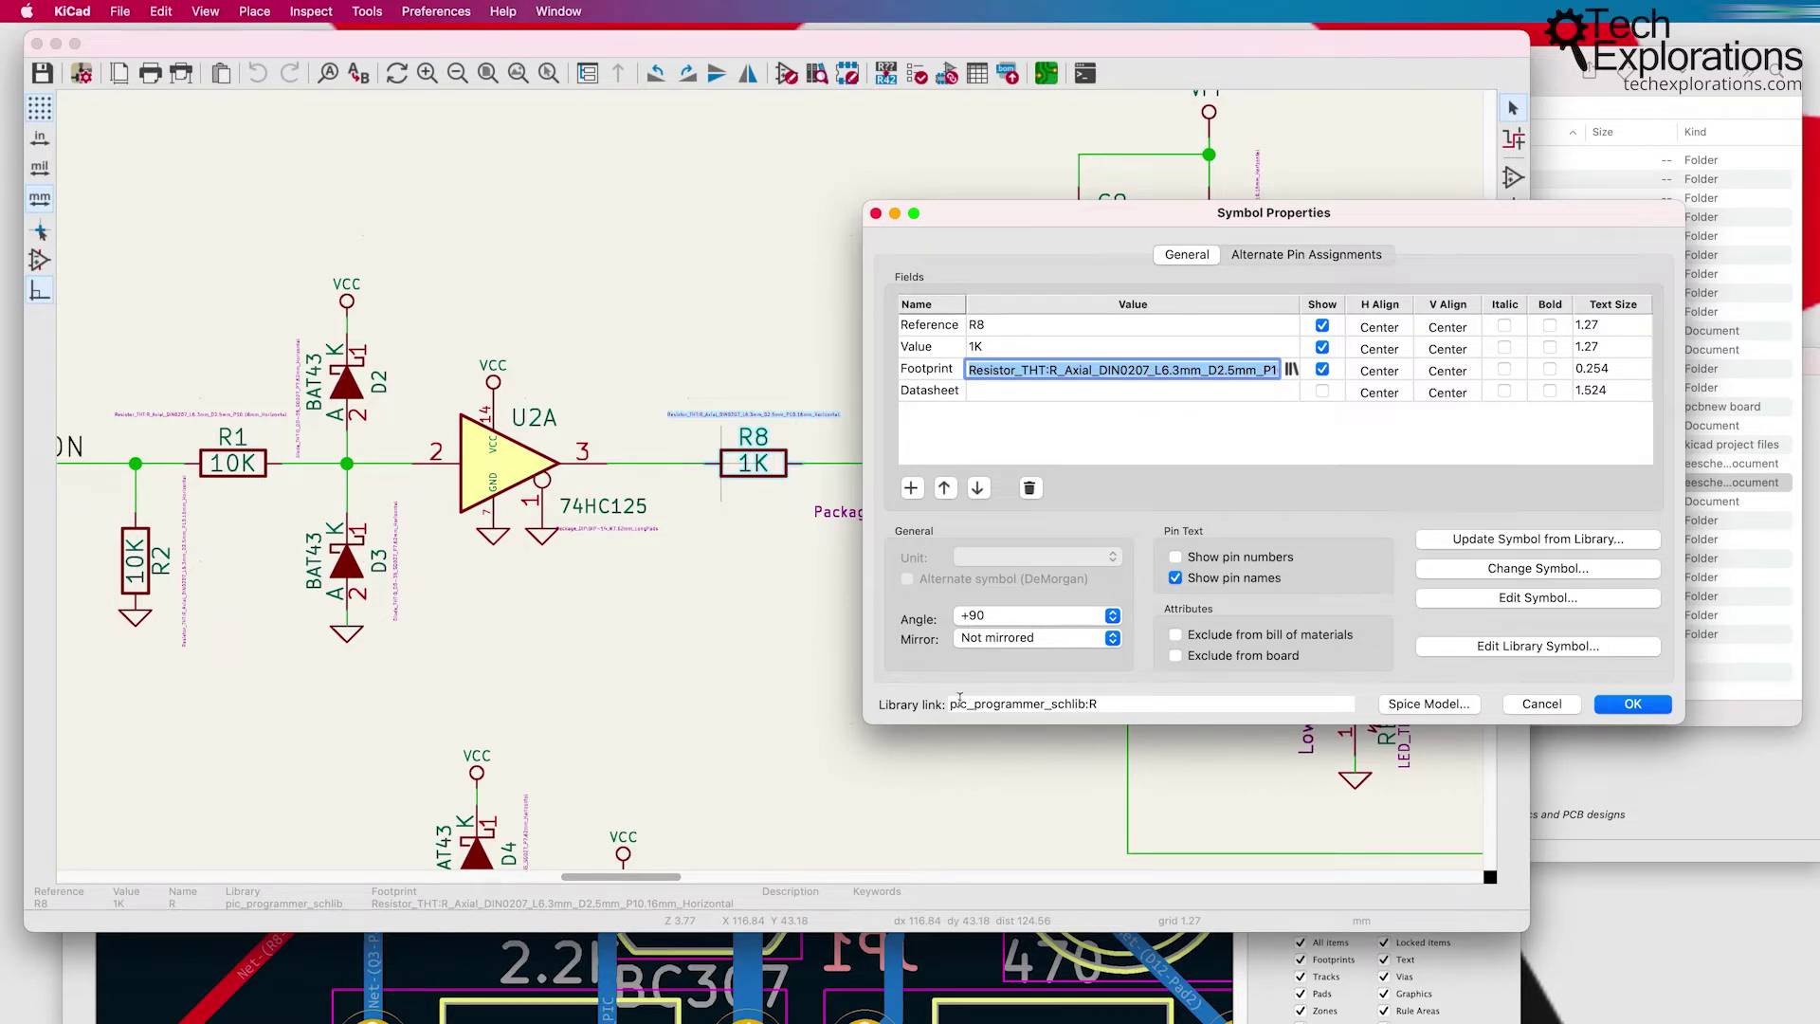
Step: Inspect the library link in R8's symbol properties and close the dialog without changes
{"action": "left_click_drag", "start_coordinate": [950, 704], "coordinate": [1154, 698]}
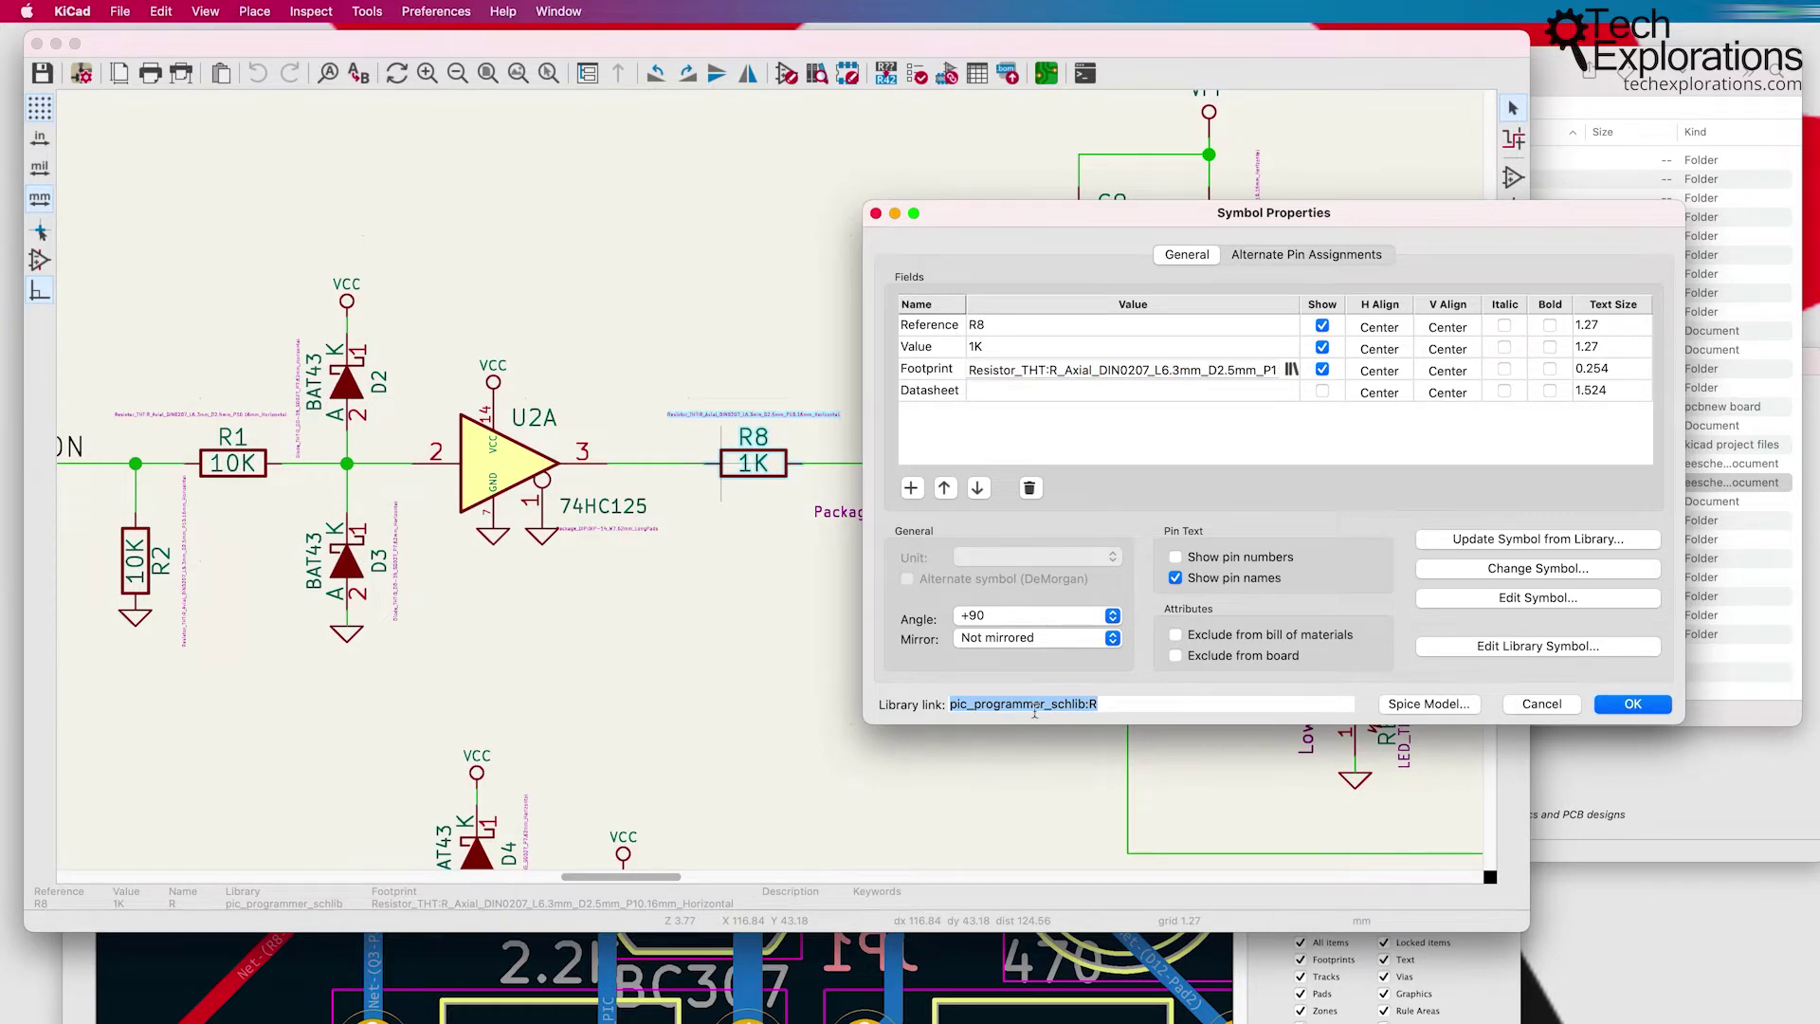
{"action": "left_click", "coordinate": [1117, 709]}
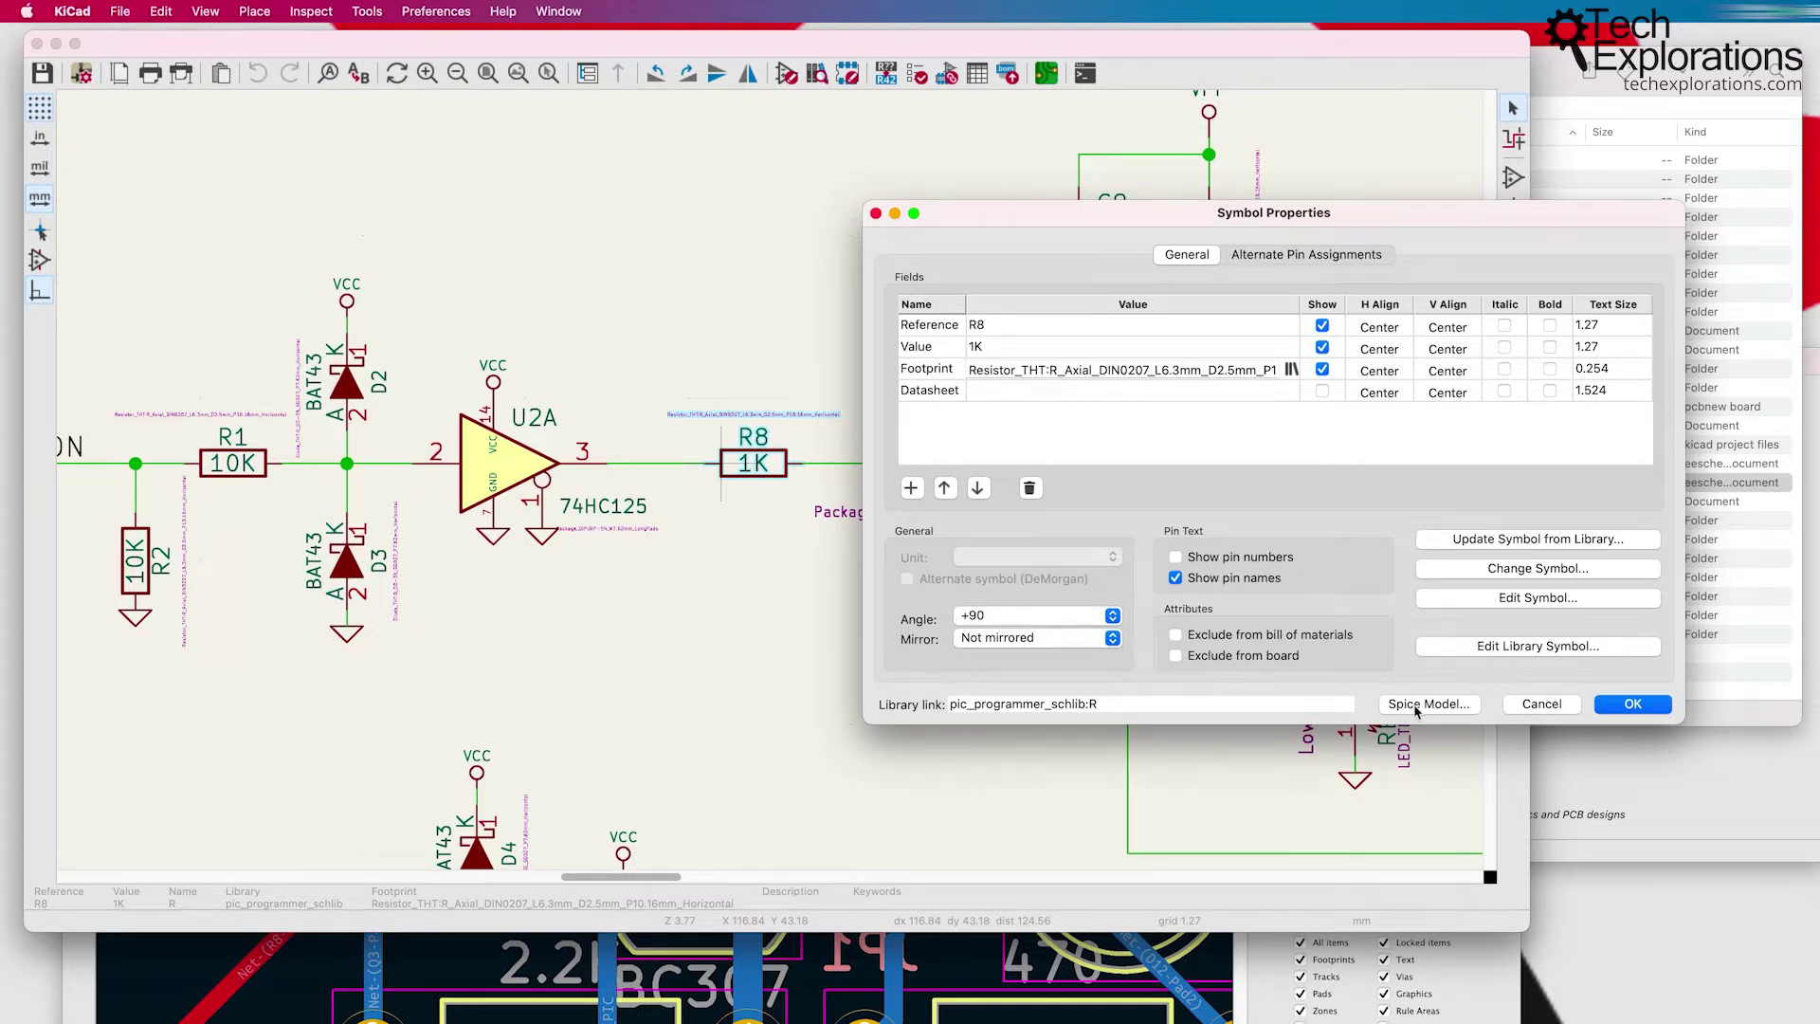
{"action": "left_click", "coordinate": [1542, 703]}
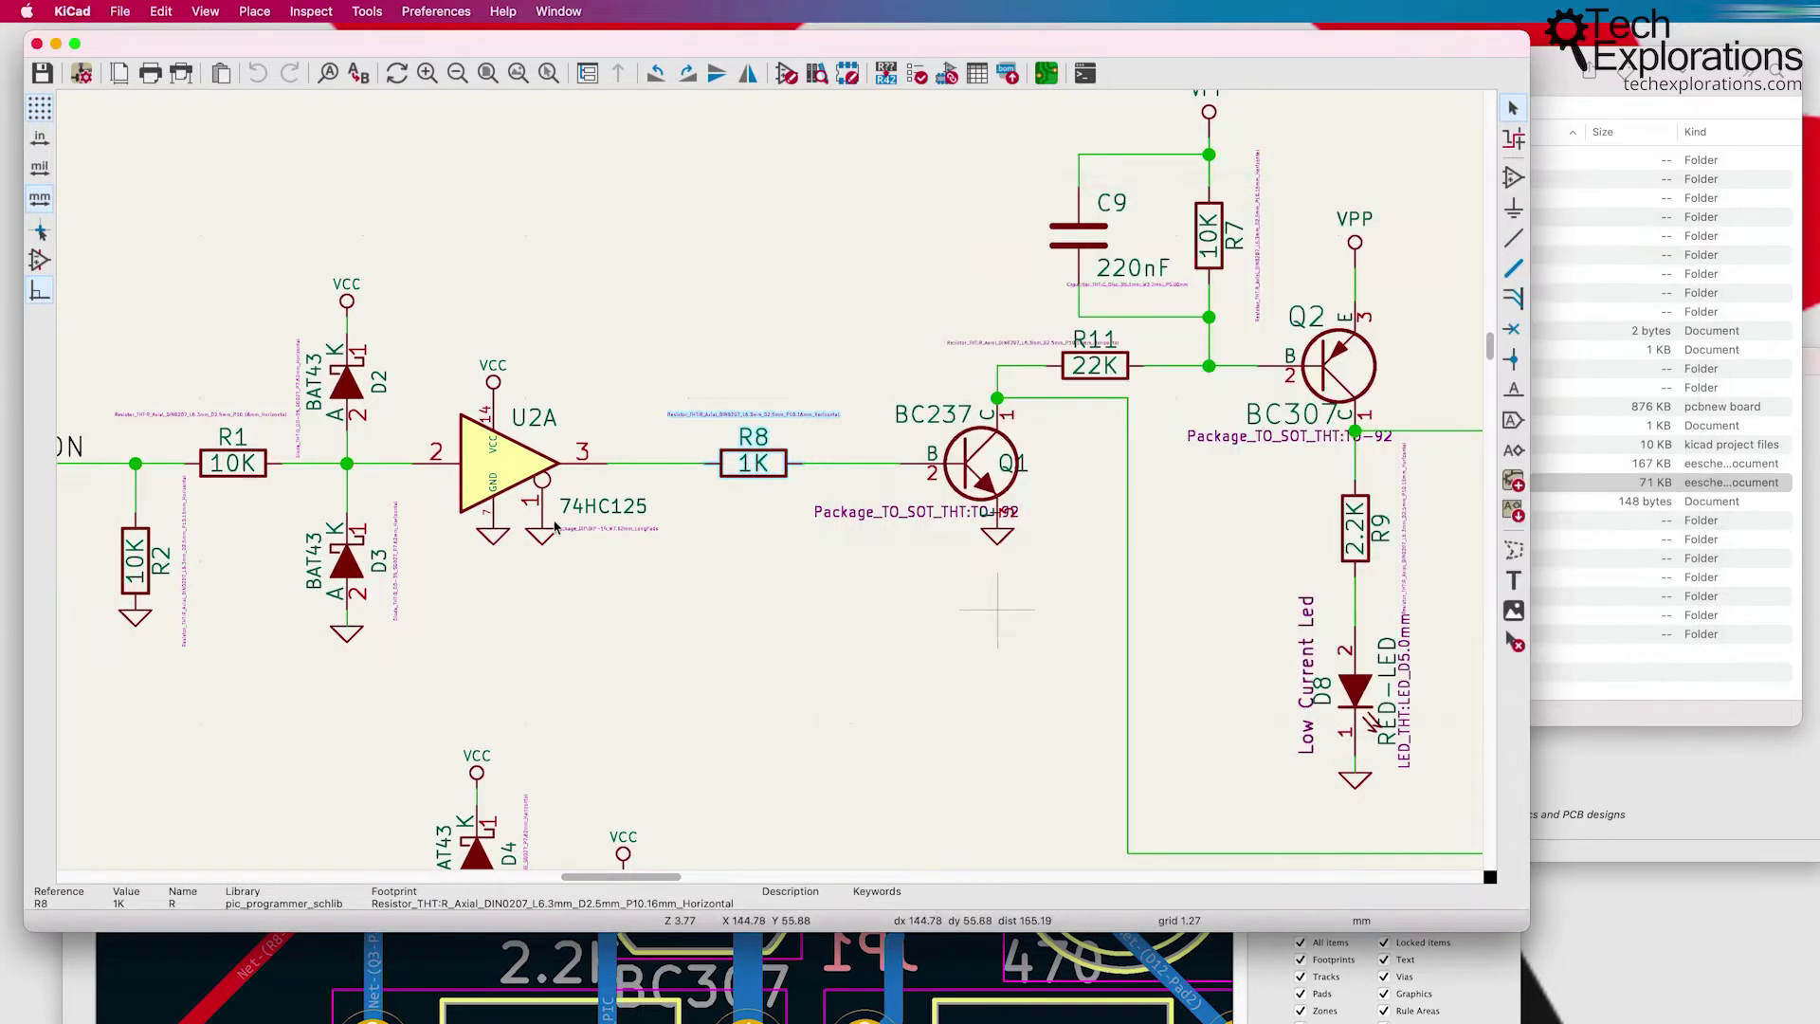
Step: Inspect the library link in the symbol properties of the U2A buffer and close them without changes
{"action": "double_click", "coordinate": [503, 461]}
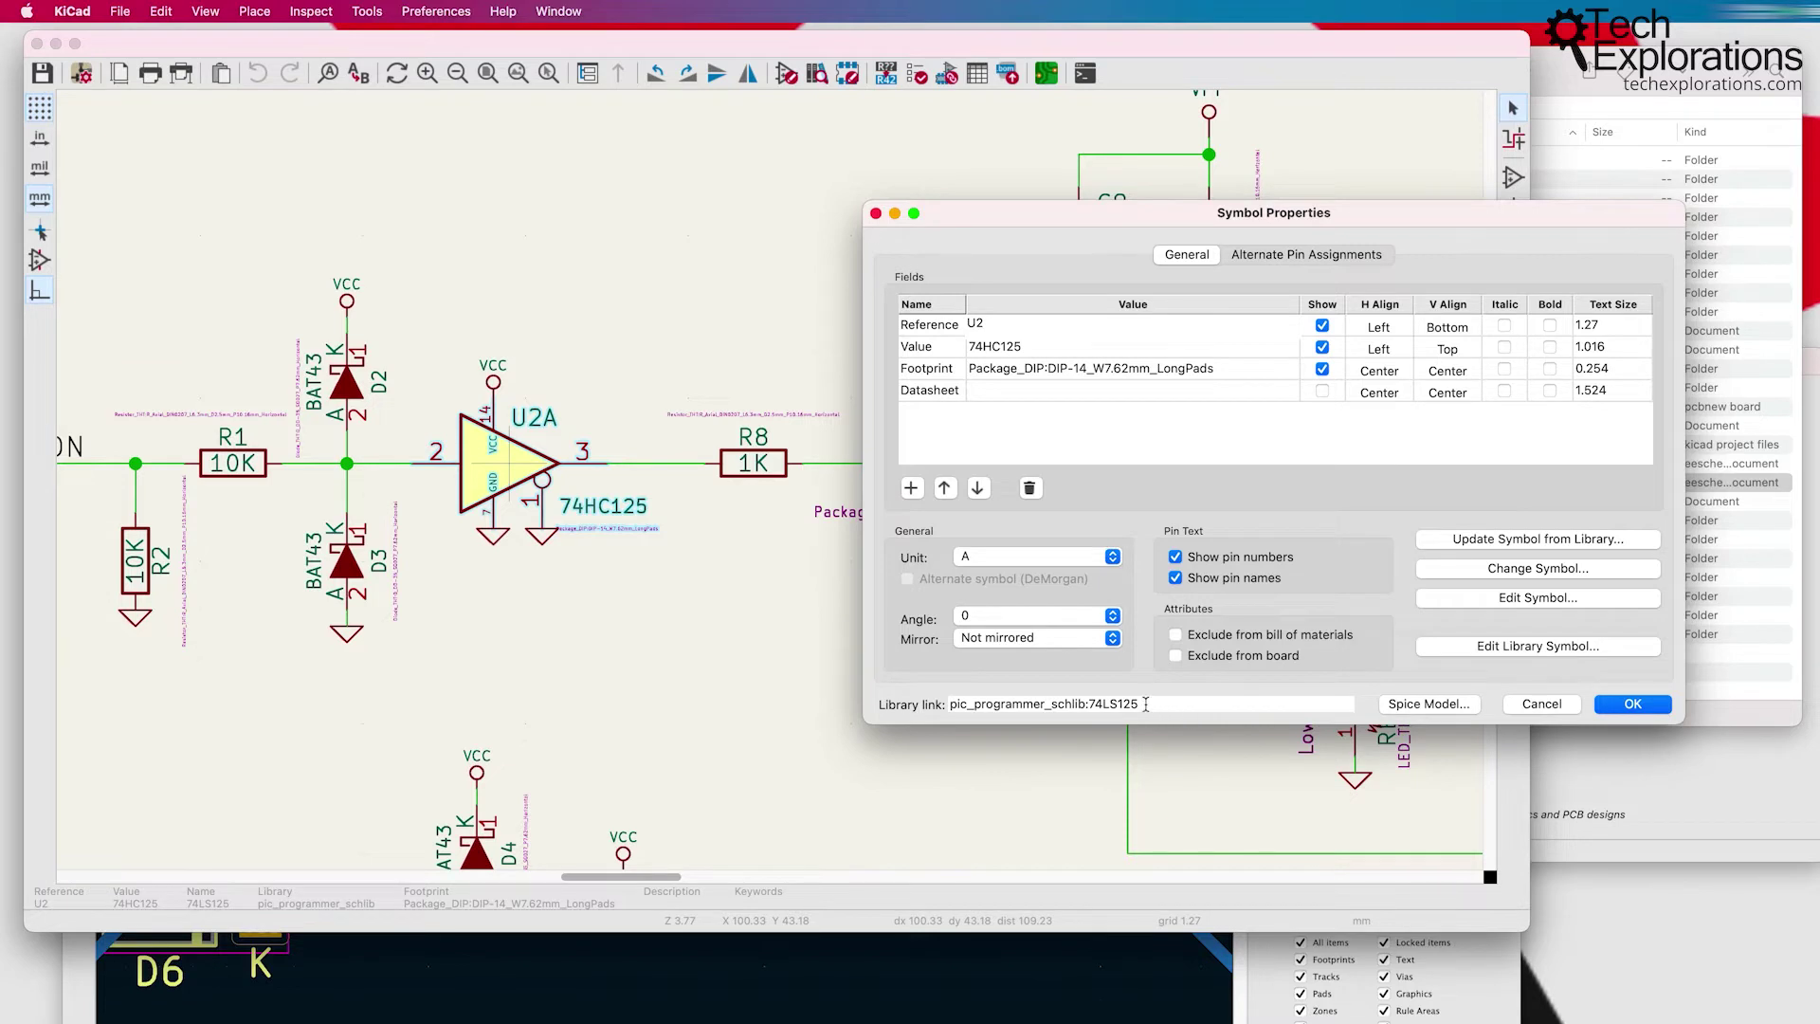
{"action": "left_click_drag", "start_coordinate": [1145, 704], "coordinate": [916, 706]}
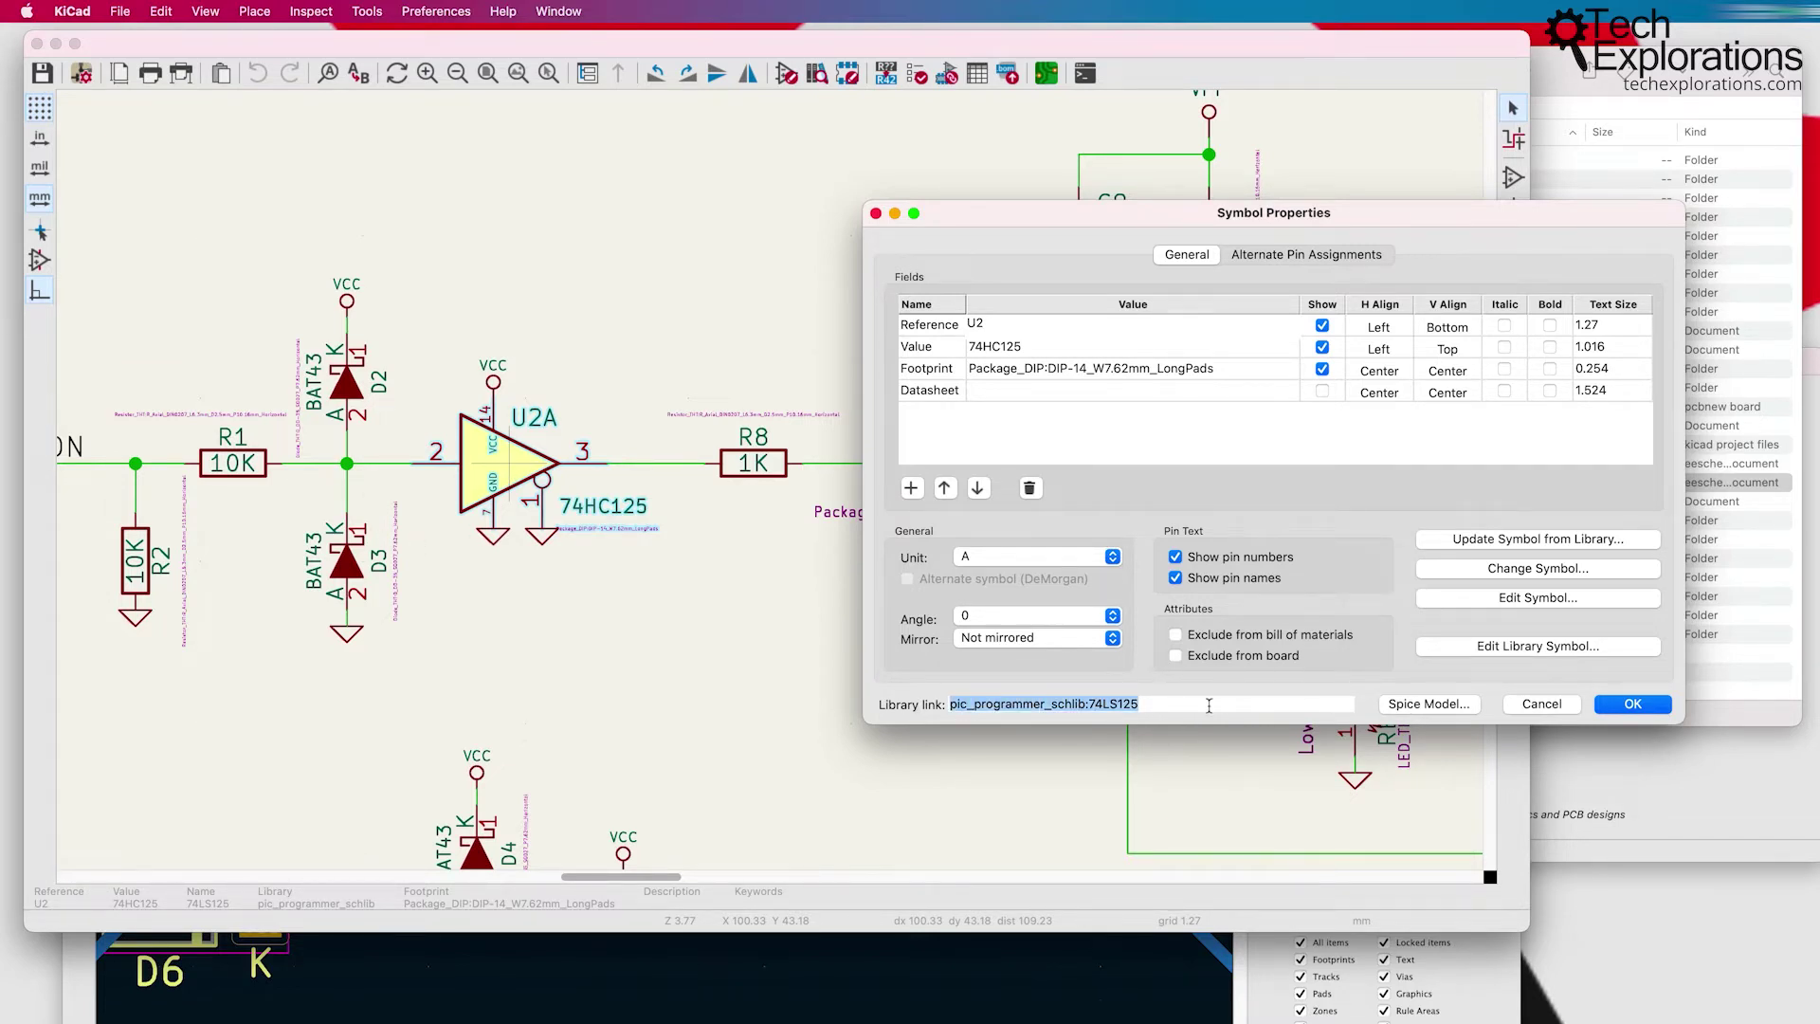
{"action": "left_click", "coordinate": [1542, 703]}
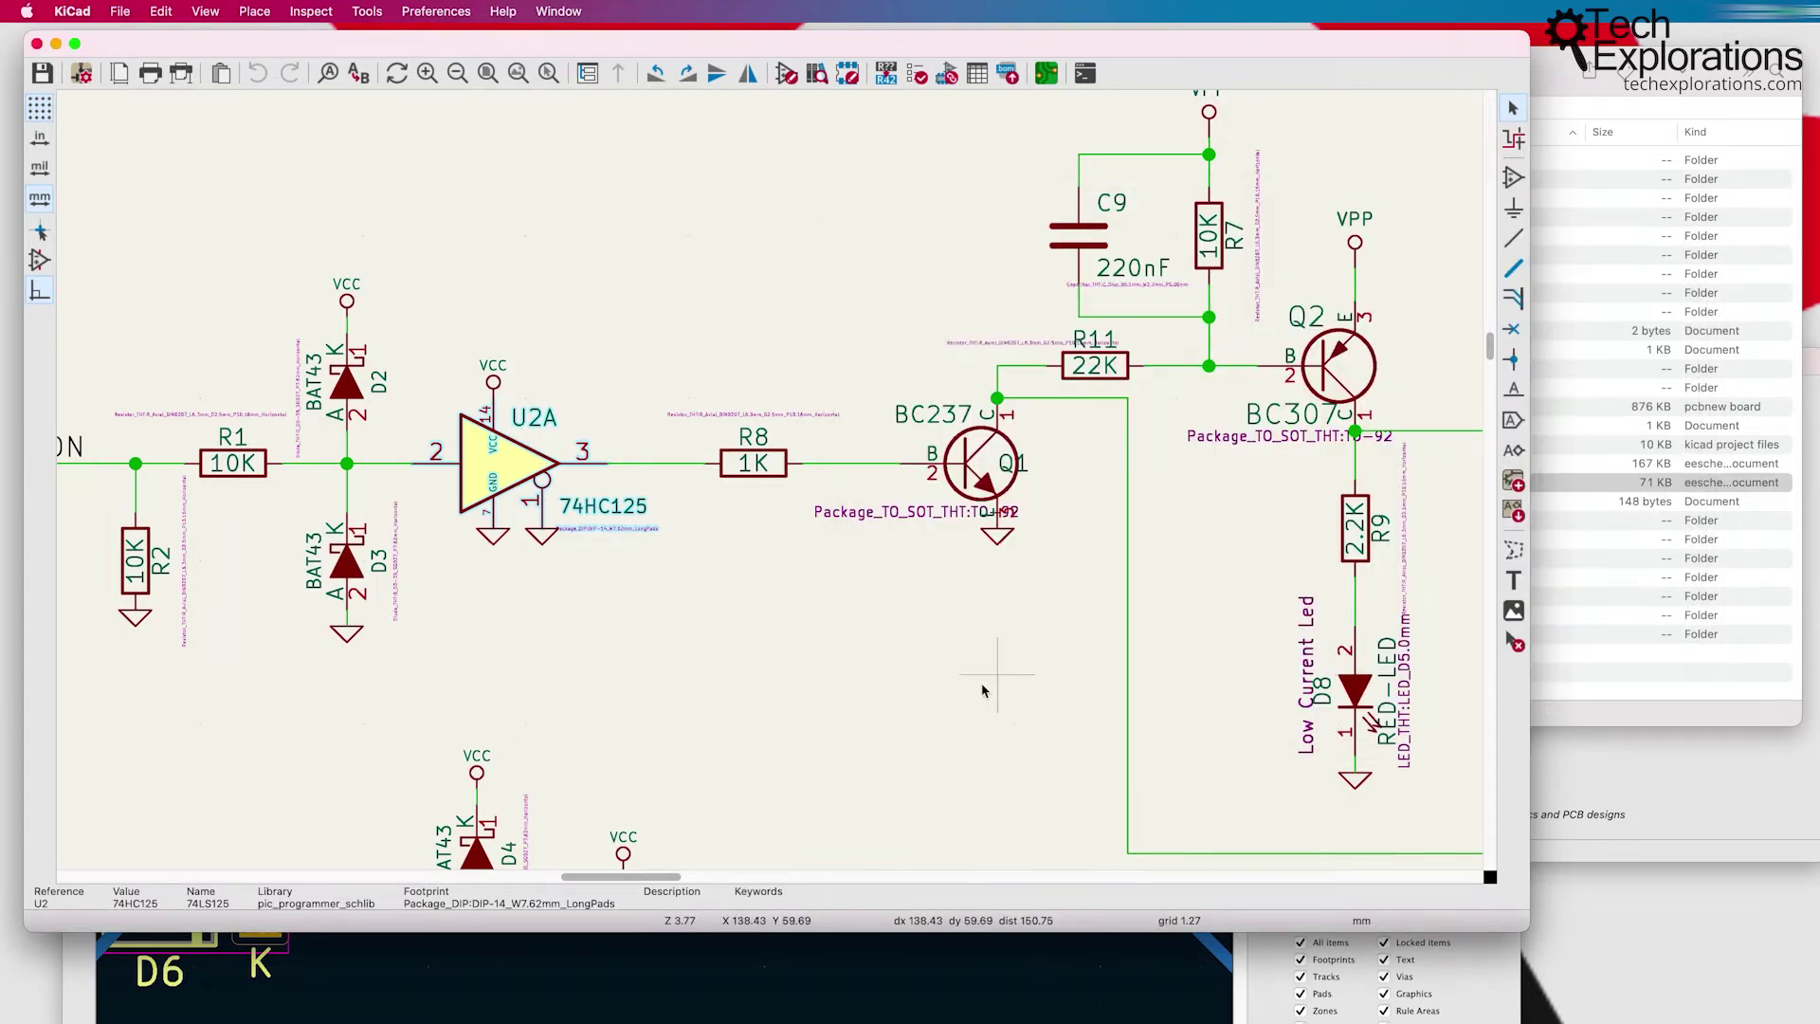
Step: Move the PC-DATA-OUT net label off its wire near connector J1 and select the wire to check its connection name
{"action": "scroll", "coordinate": [772, 480], "scroll_direction": "down", "scroll_amount": 3}
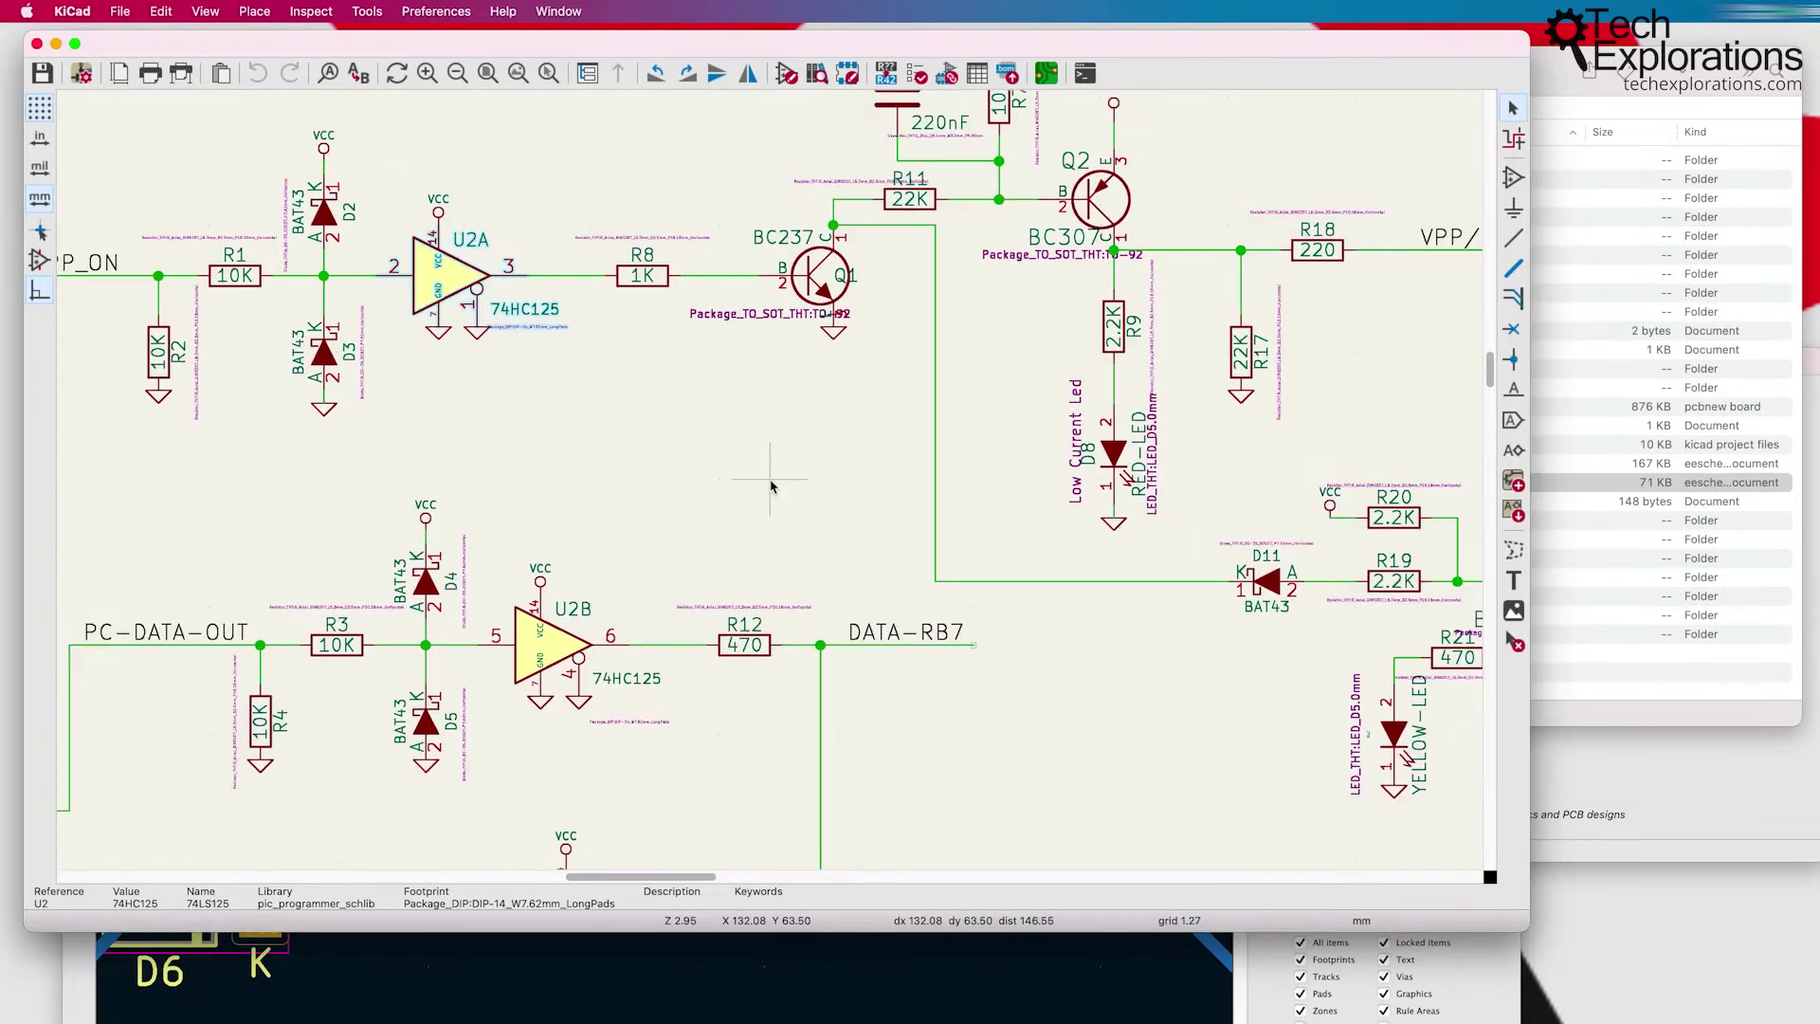
{"action": "scroll", "coordinate": [754, 370], "scroll_direction": "down", "scroll_amount": 1}
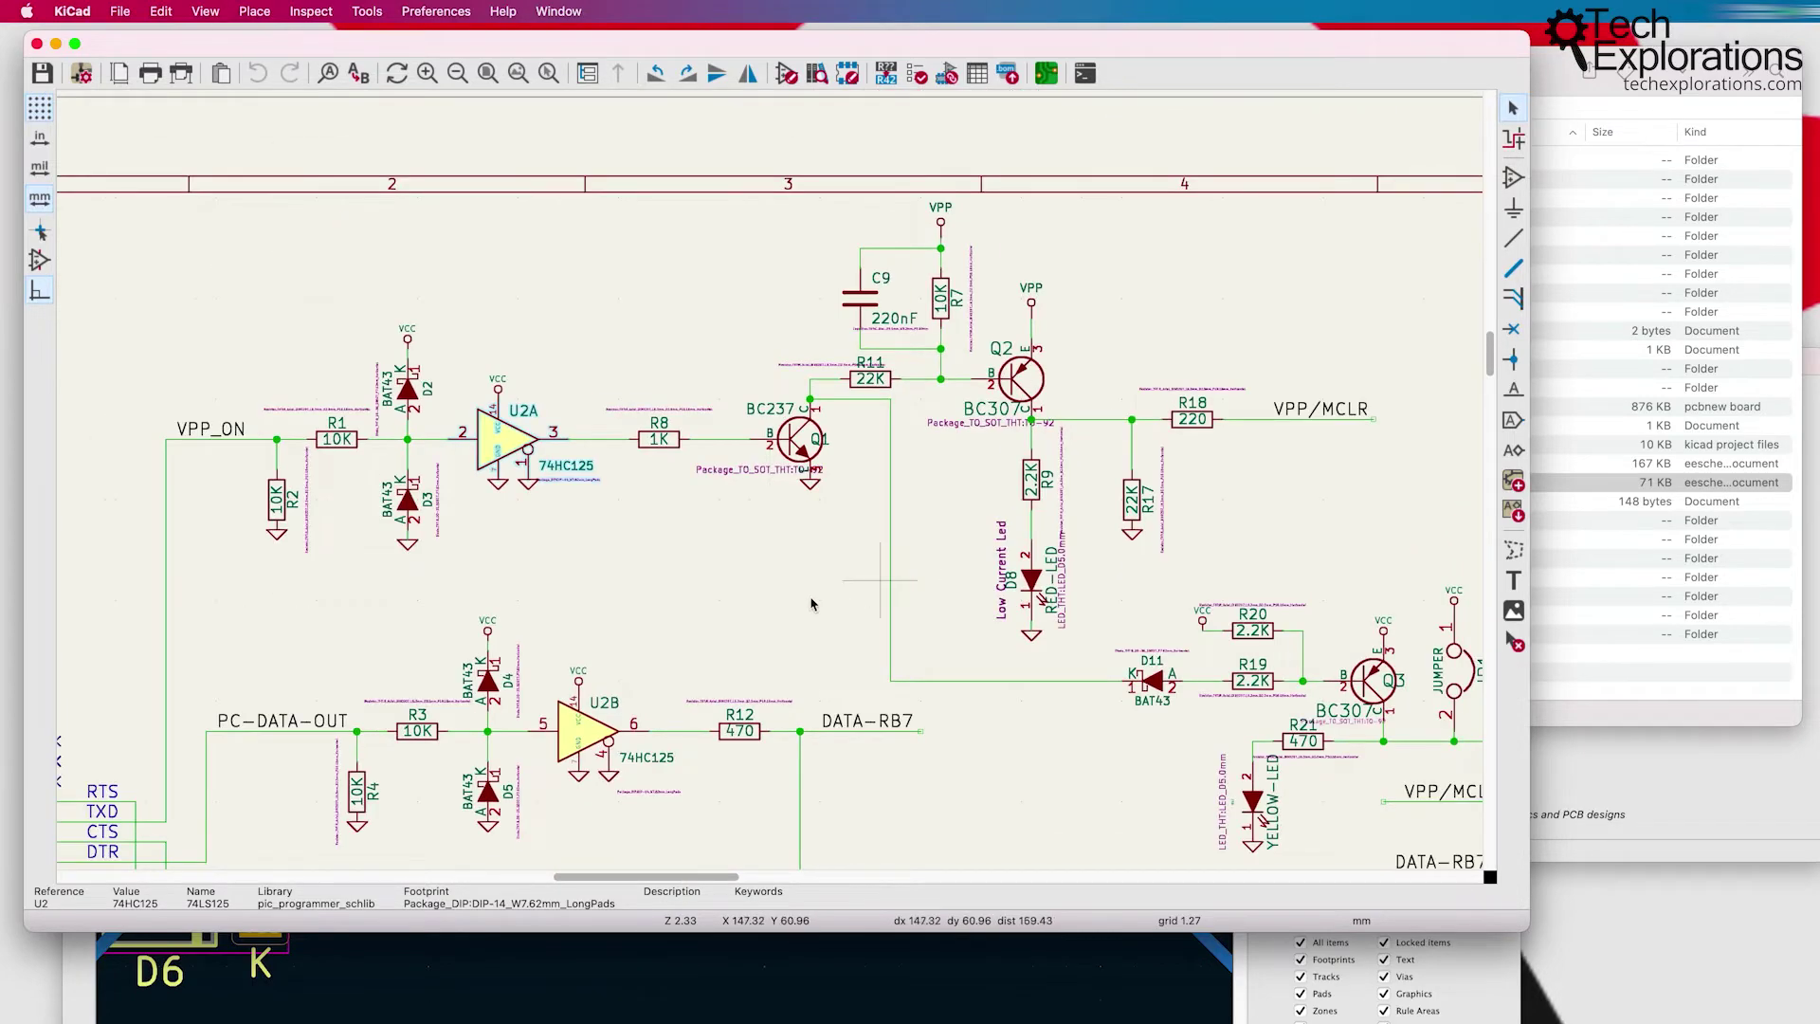
{"action": "scroll", "coordinate": [737, 594], "scroll_direction": "down", "scroll_amount": 5}
{"action": "scroll", "coordinate": [736, 593], "scroll_direction": "left", "scroll_amount": 5}
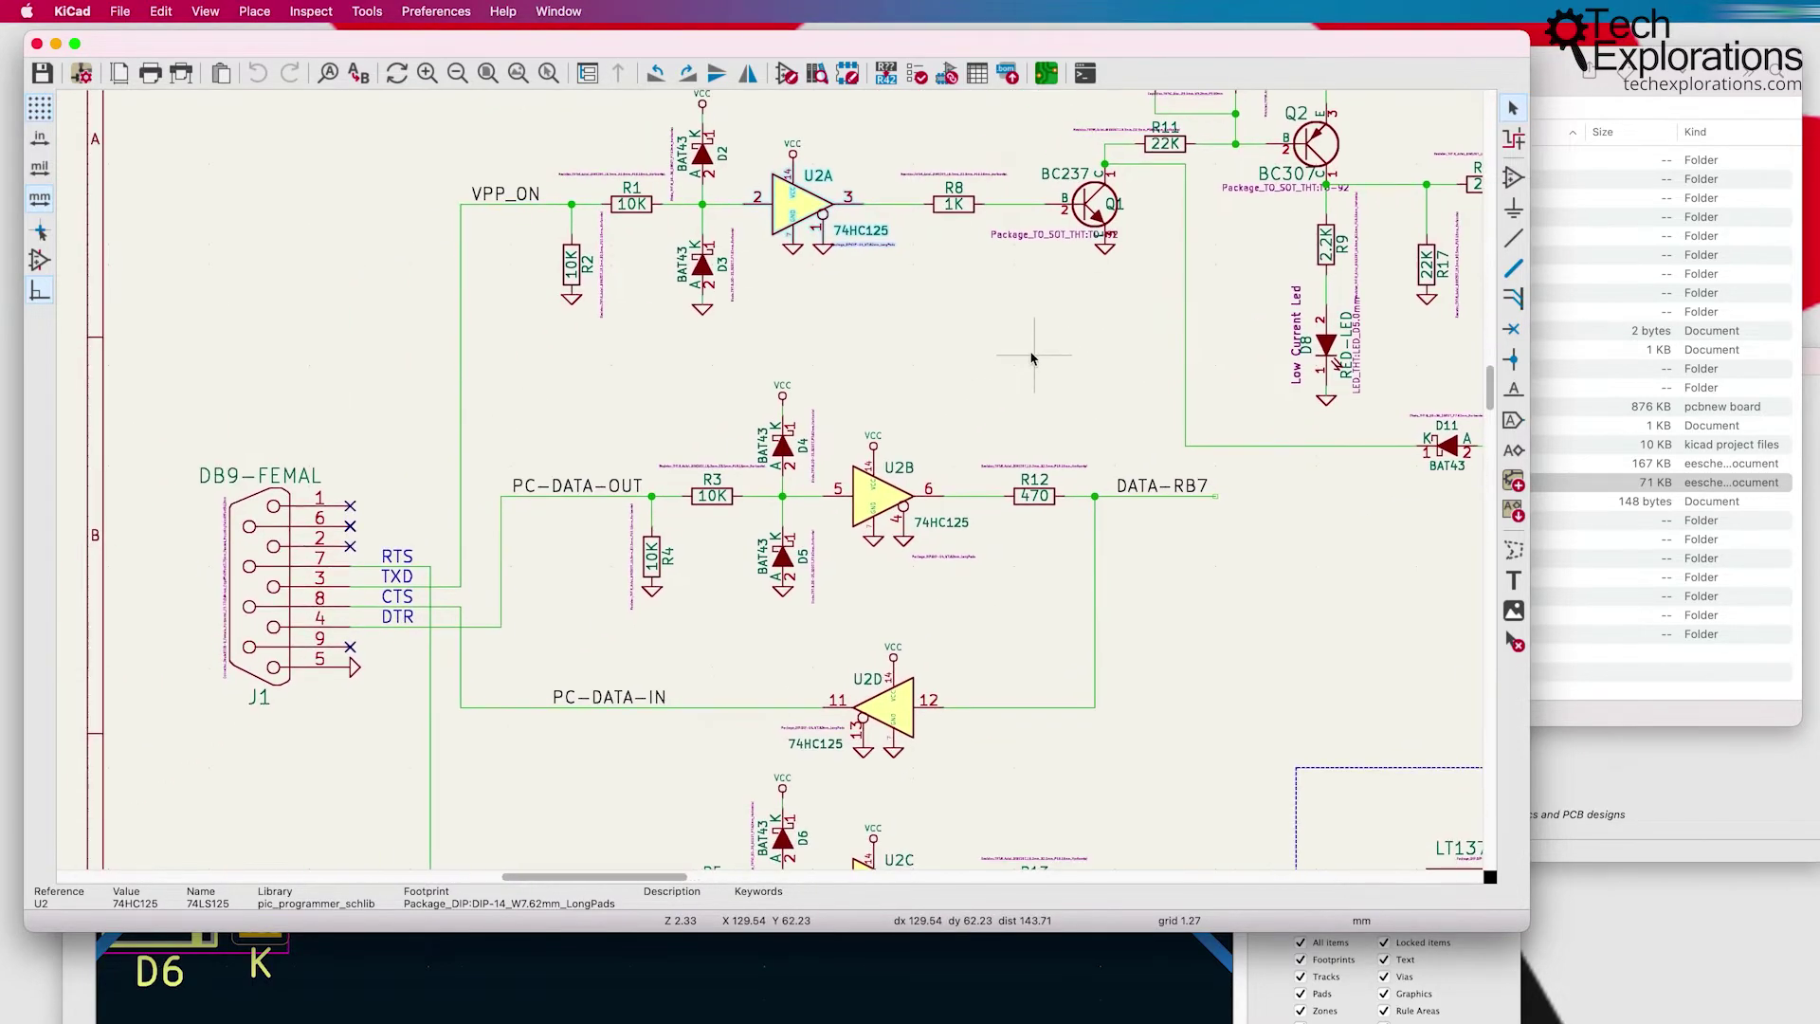
{"action": "left_click", "coordinate": [528, 493]}
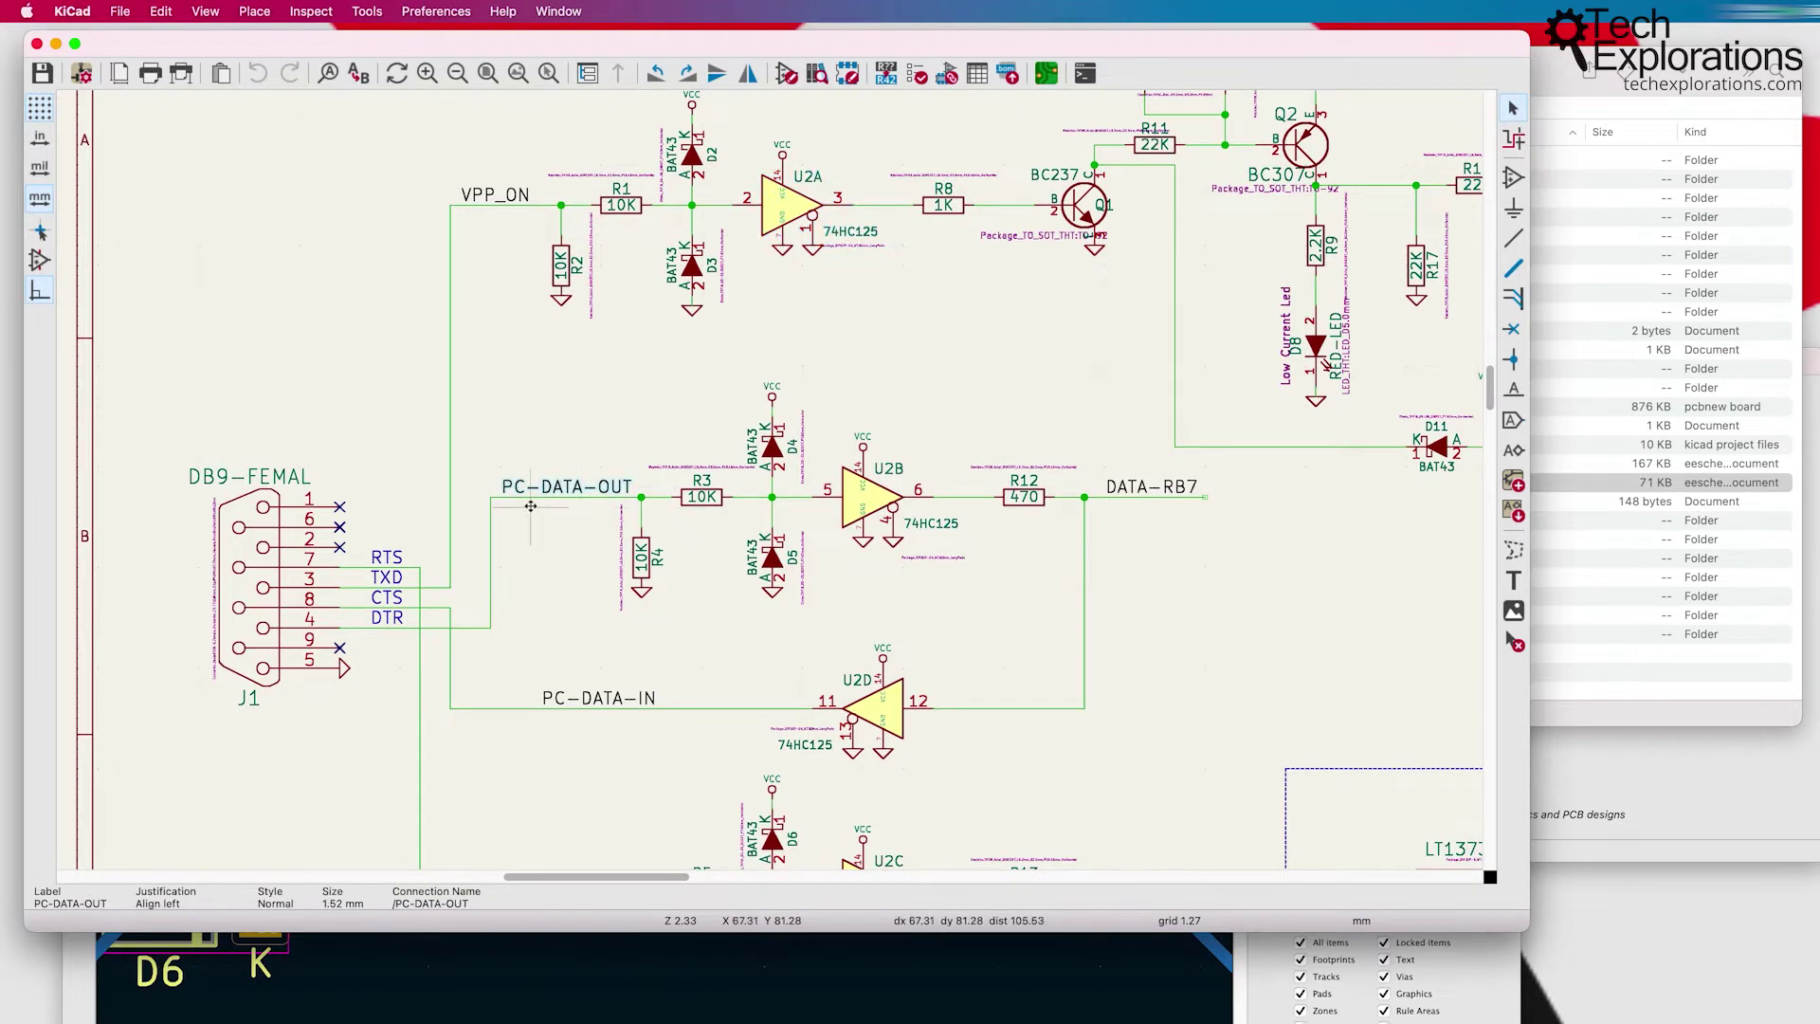
{"action": "scroll", "coordinate": [550, 497], "scroll_direction": "up", "scroll_amount": 3}
{"action": "scroll", "coordinate": [849, 473], "scroll_direction": "up", "scroll_amount": 1}
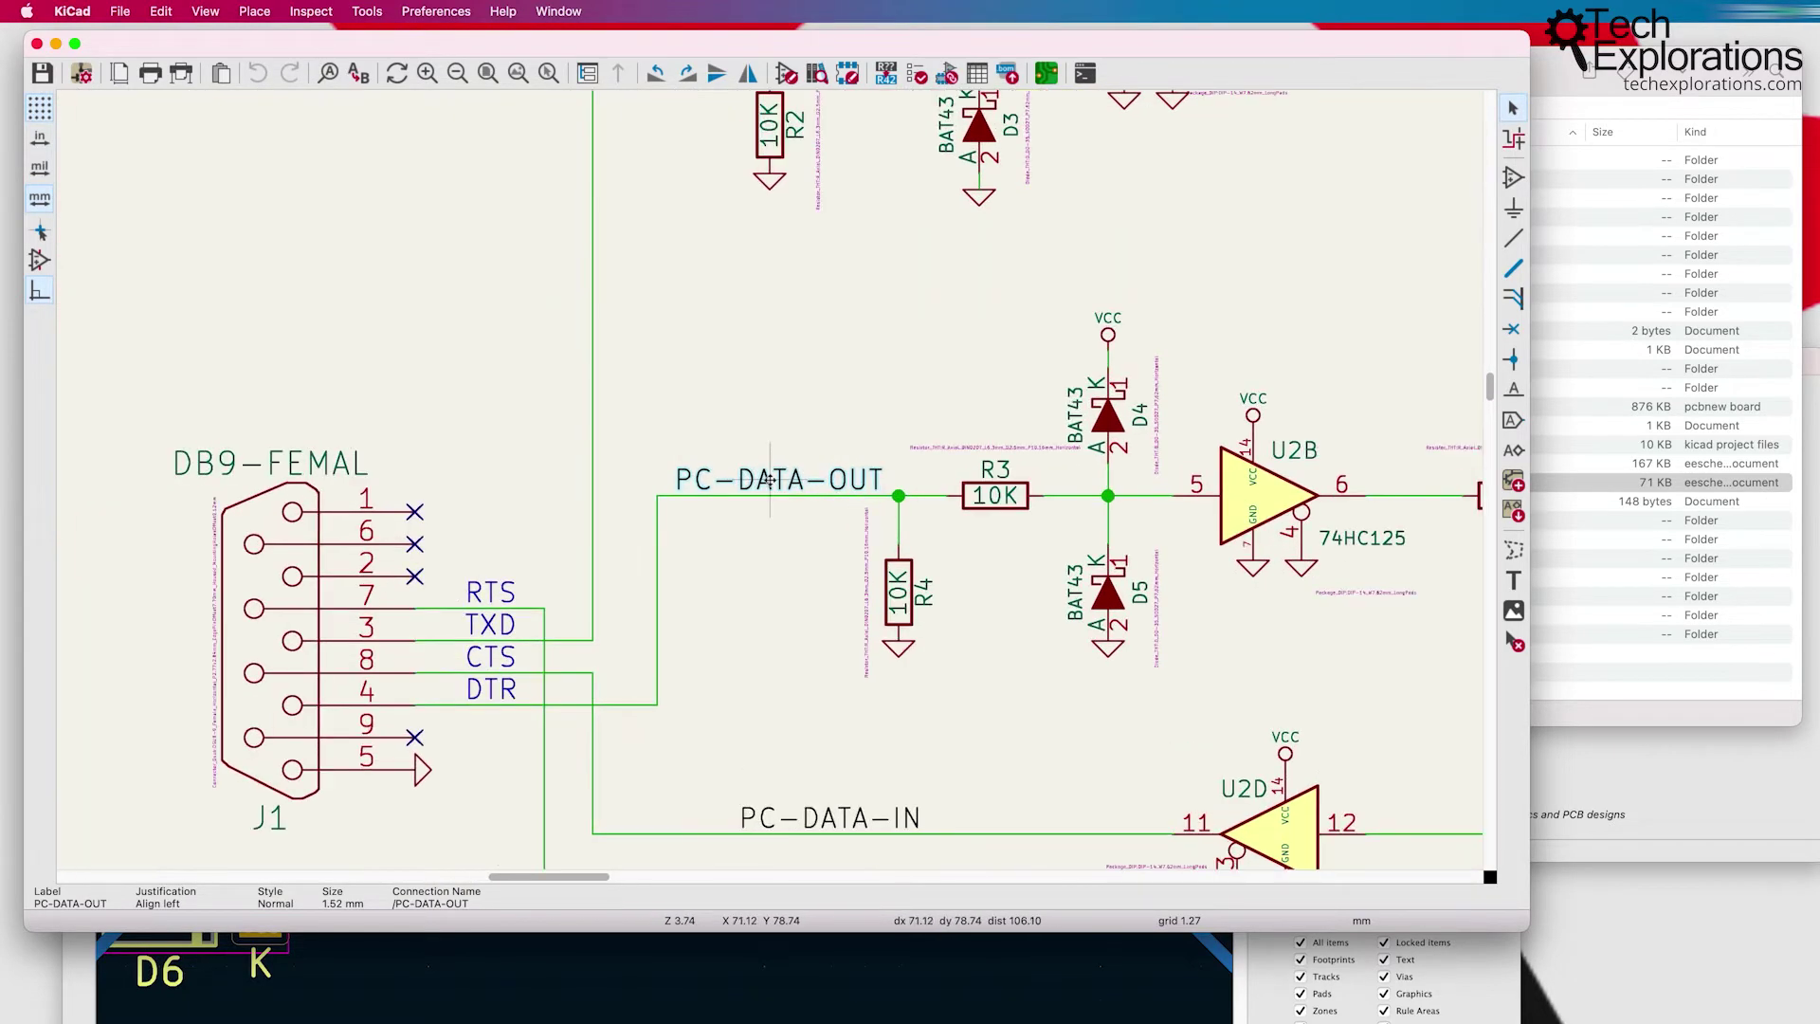
{"action": "left_click_drag", "start_coordinate": [760, 484], "coordinate": [817, 381]}
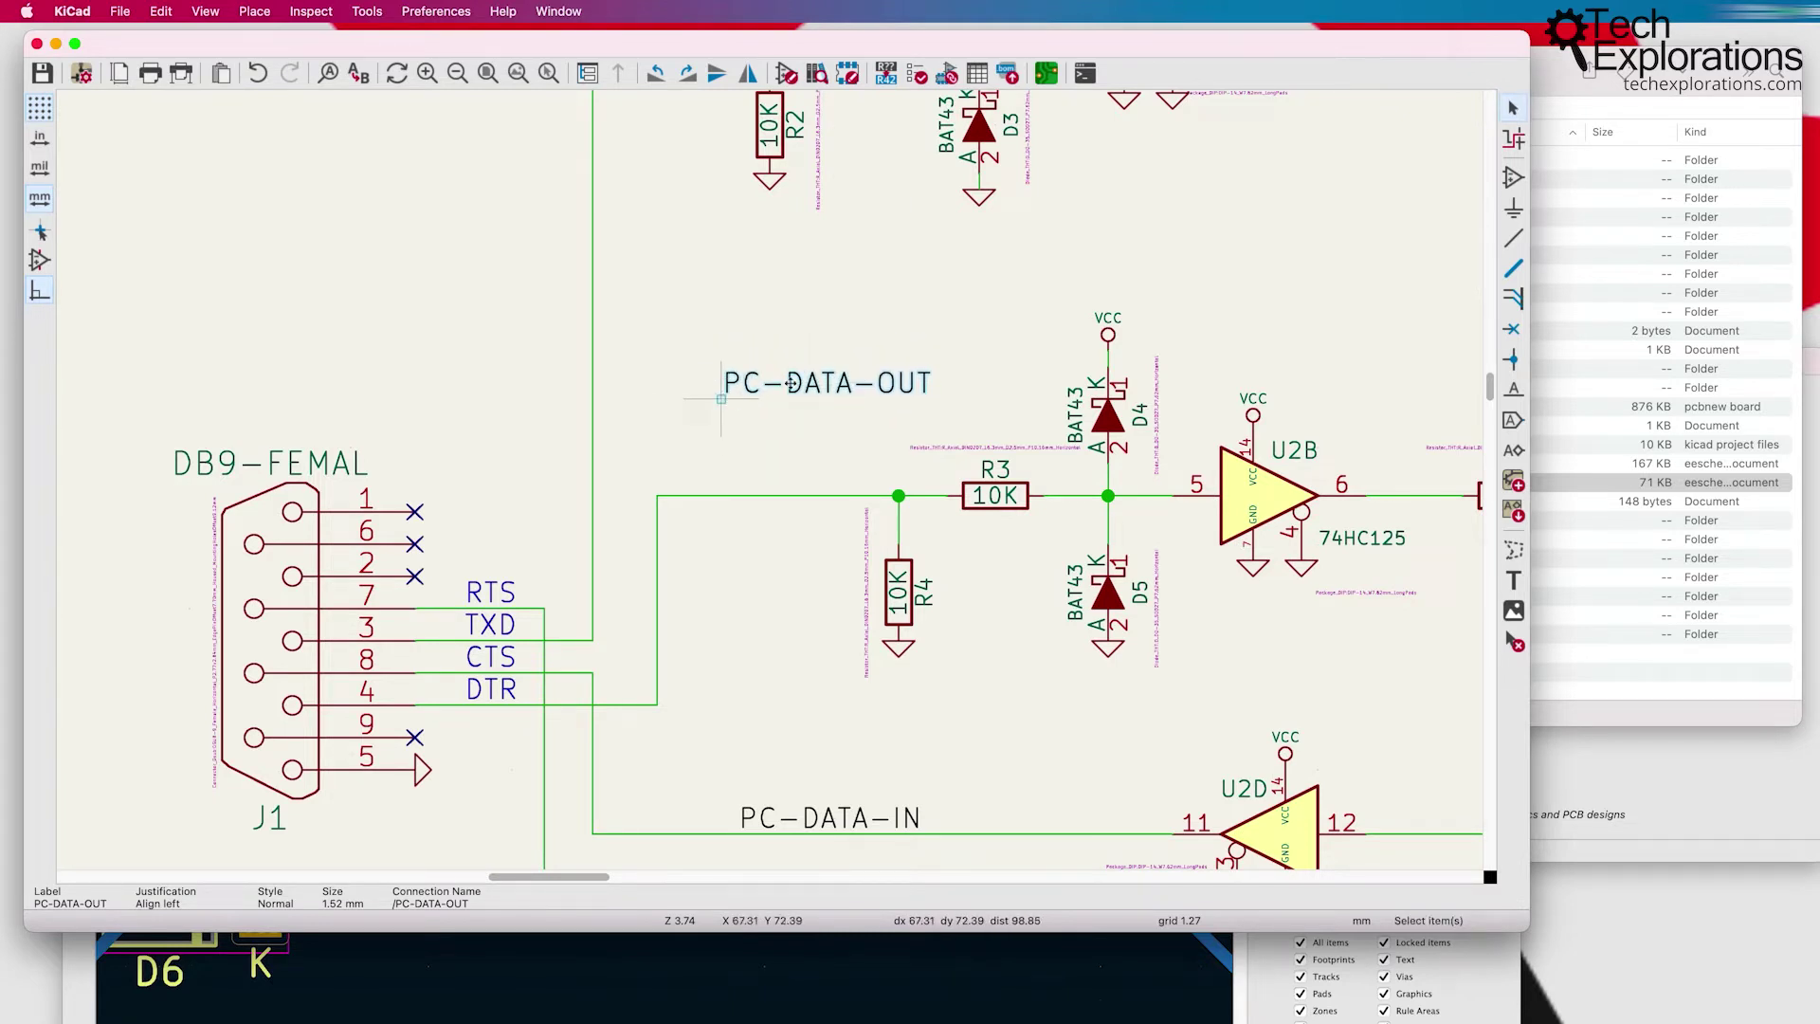
{"action": "left_click", "coordinate": [728, 495]}
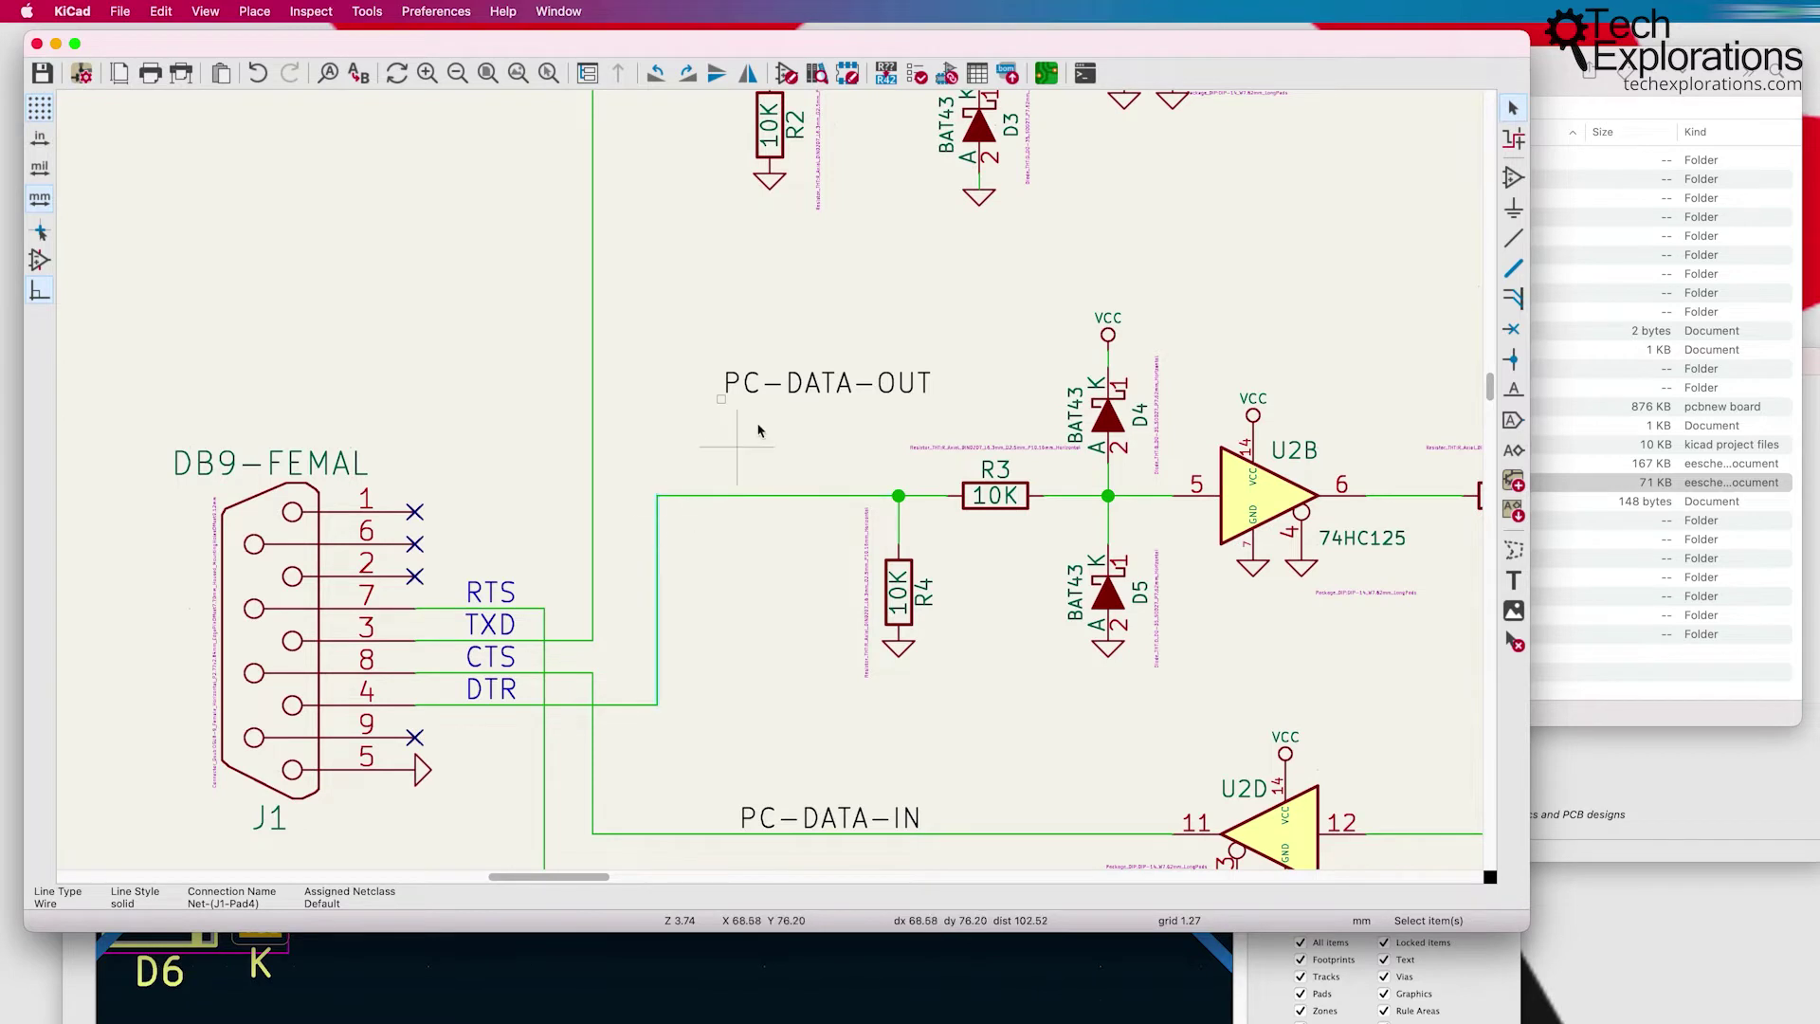
Step: Move the PC-DATA-OUT label back onto the wire between J1 and R3, repeating the move to show its anchor point attaching
{"action": "left_click", "coordinate": [791, 384]}
{"action": "key", "text": "m"}
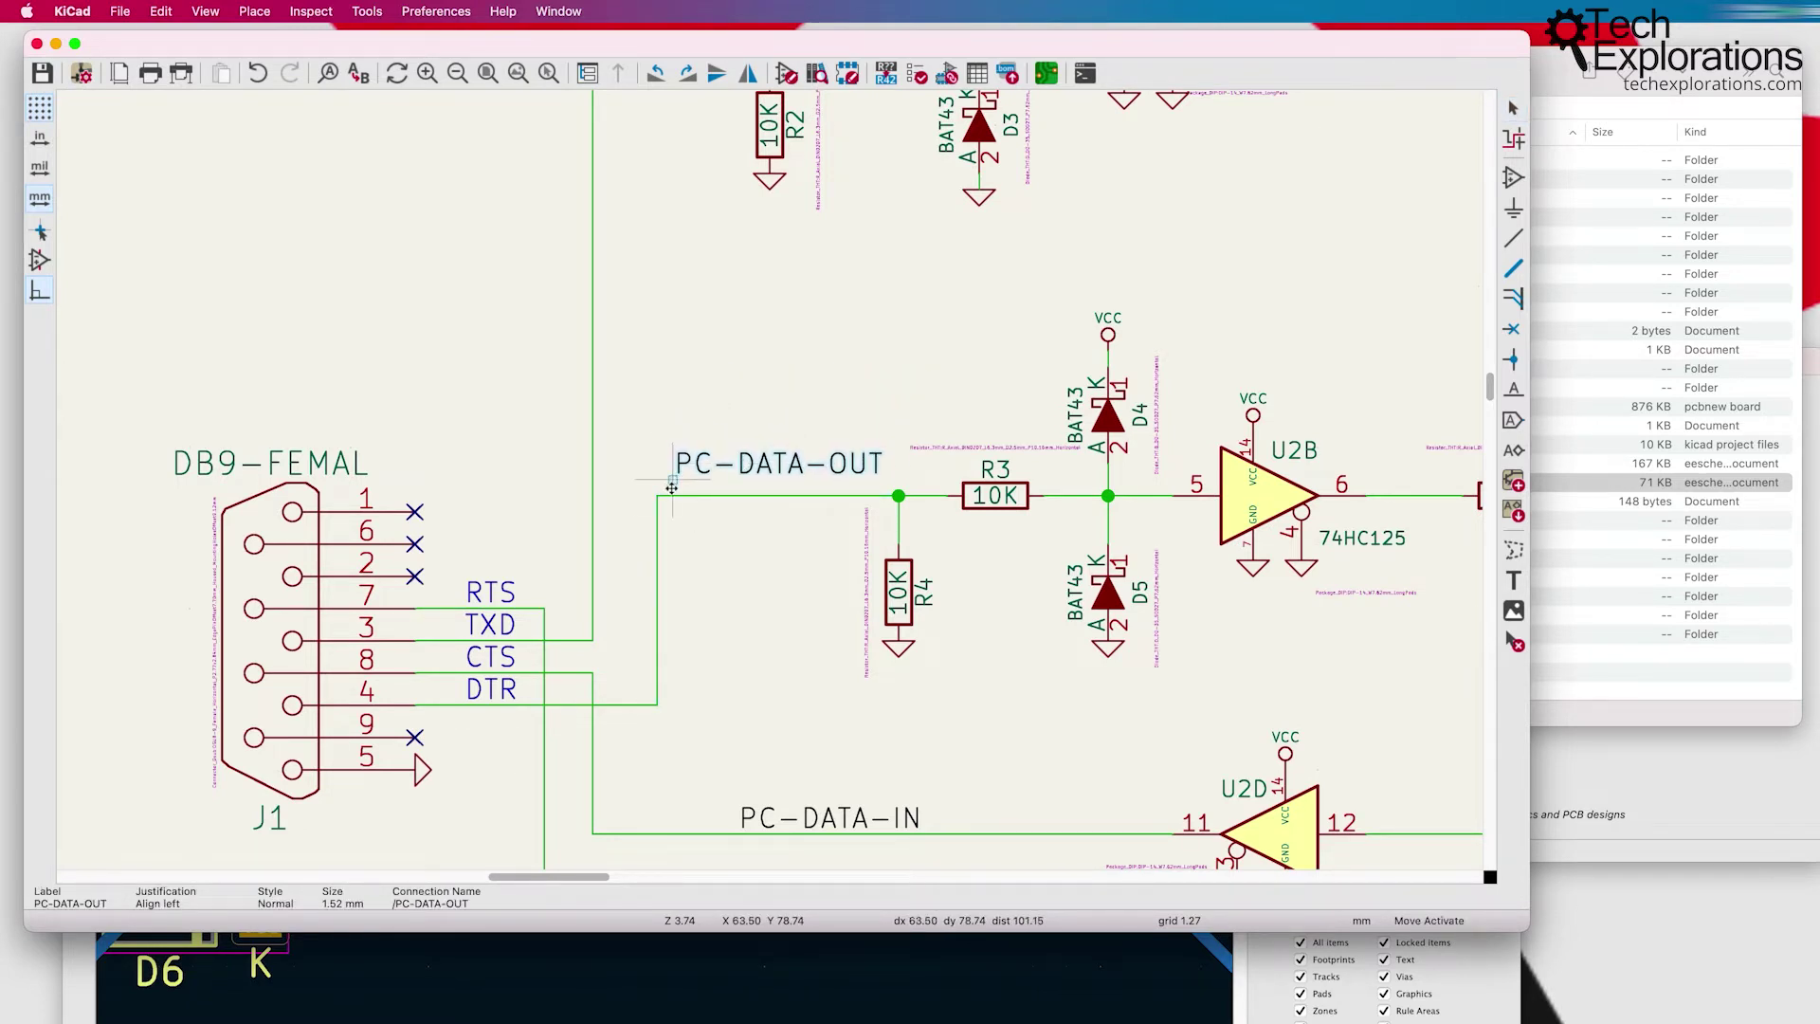
{"action": "left_click", "coordinate": [672, 494]}
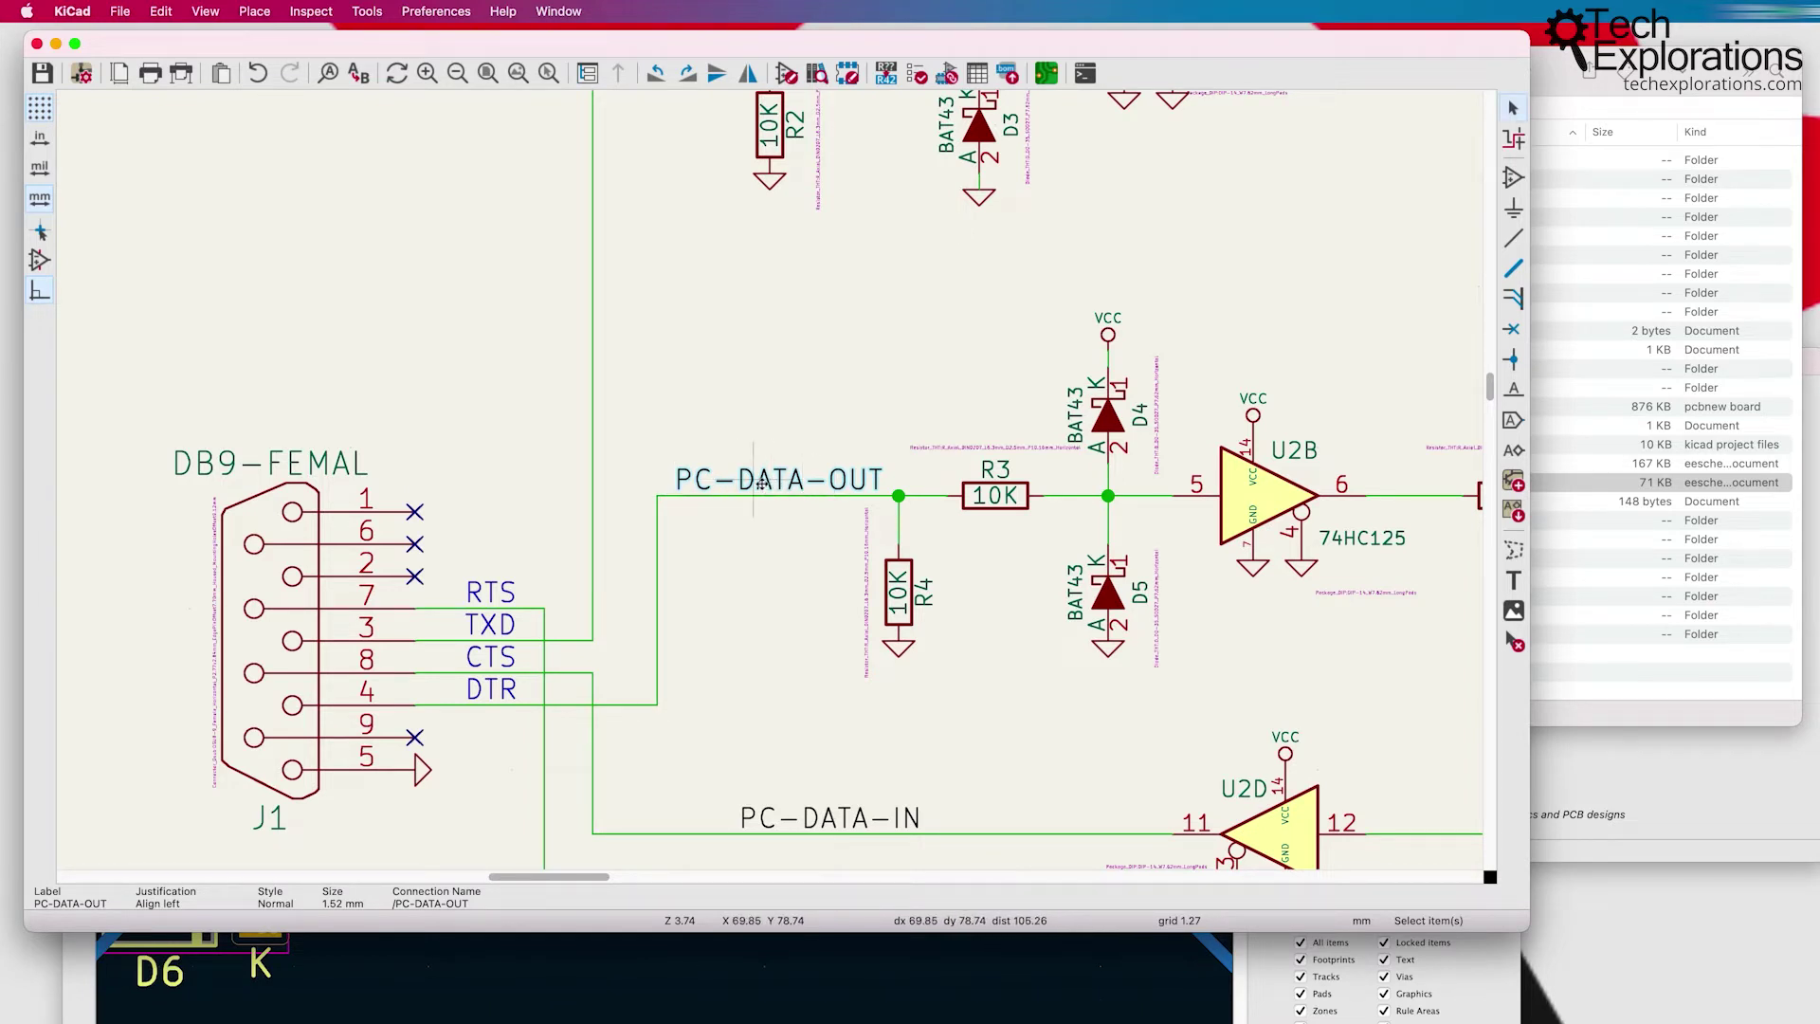
{"action": "key", "text": "m"}
{"action": "left_click", "coordinate": [673, 493]}
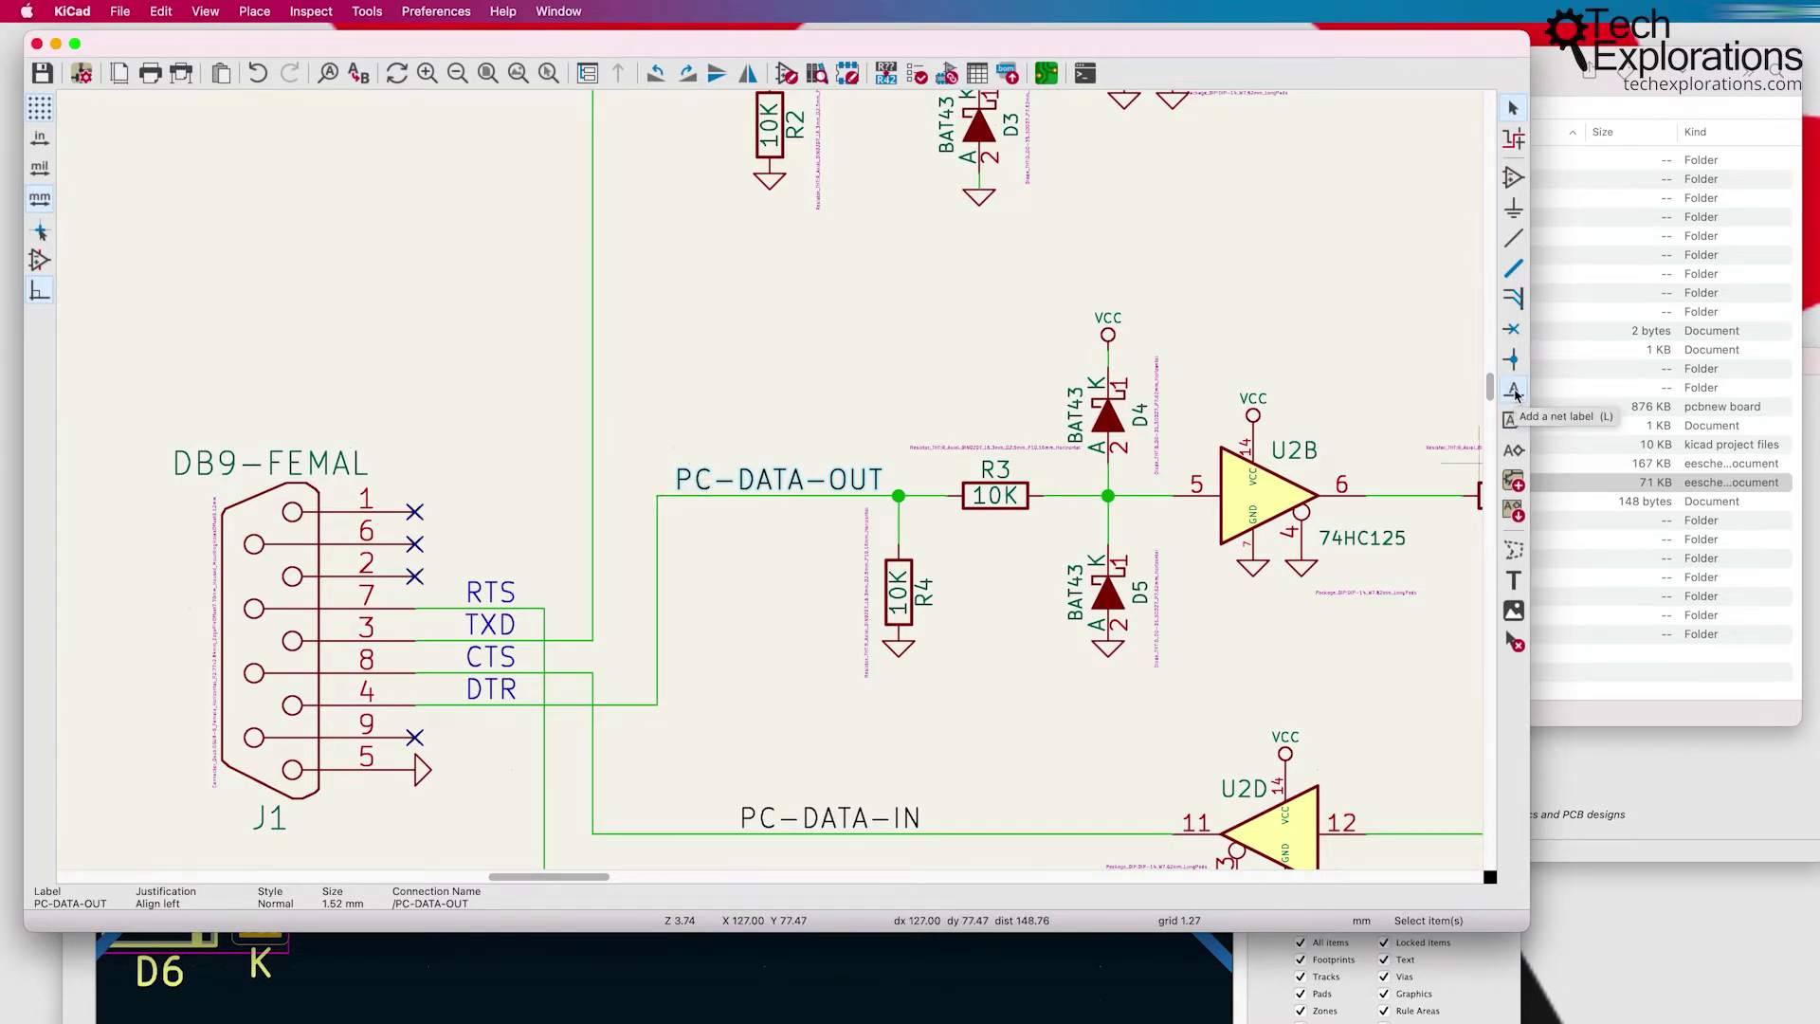
{"action": "key", "text": "m"}
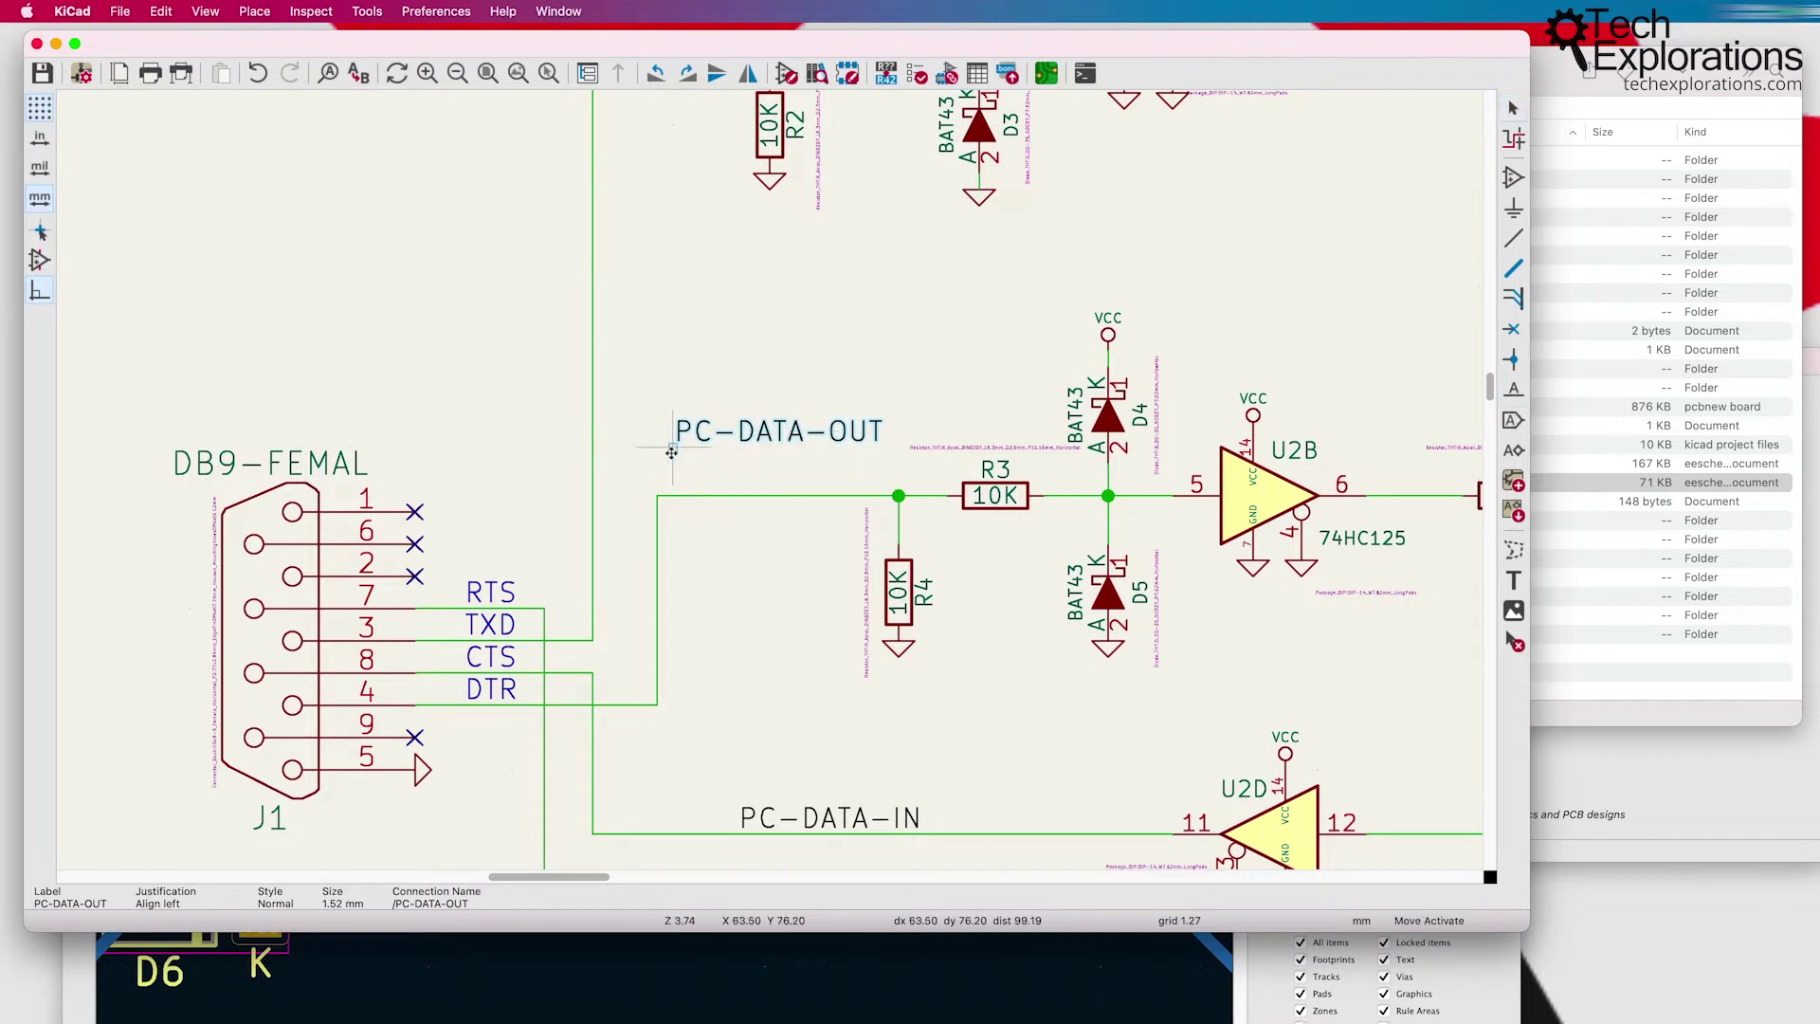
{"action": "left_click", "coordinate": [670, 494]}
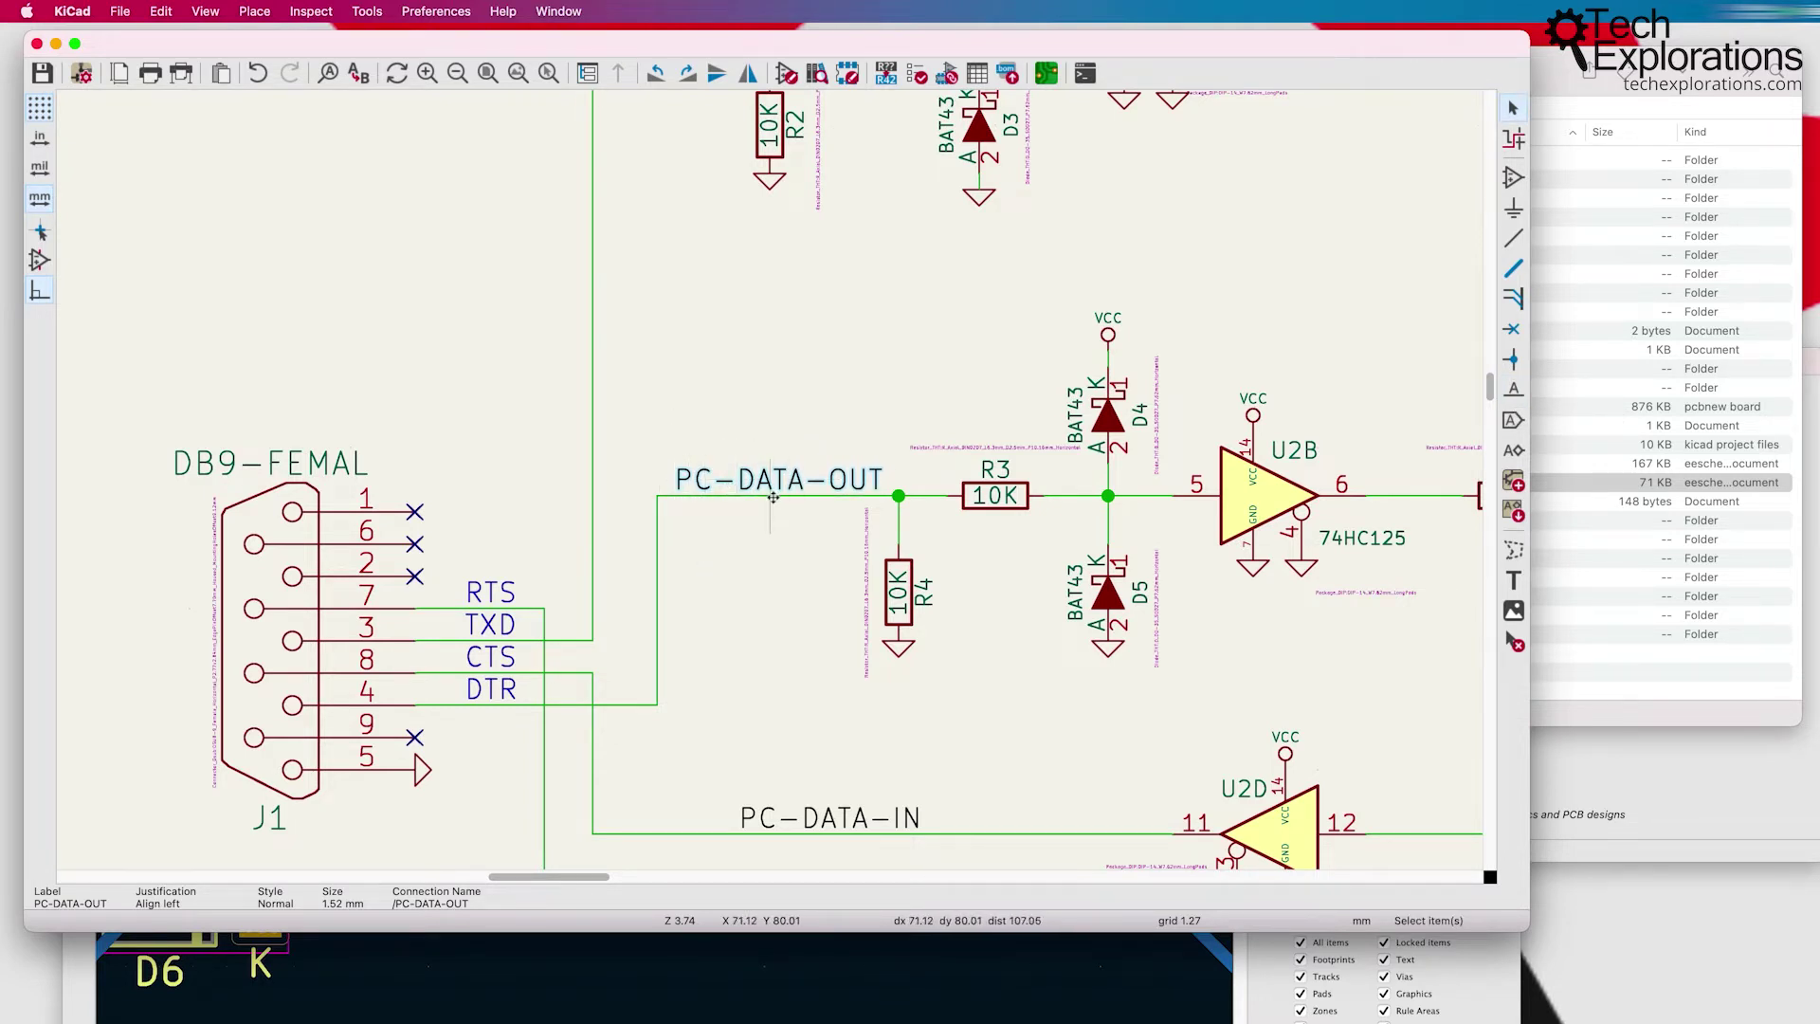
Step: Switch to the PCB editor, place its window beside the schematic, and select connector J1 in the schematic to cross-probe it
{"action": "left_click", "coordinate": [663, 987]}
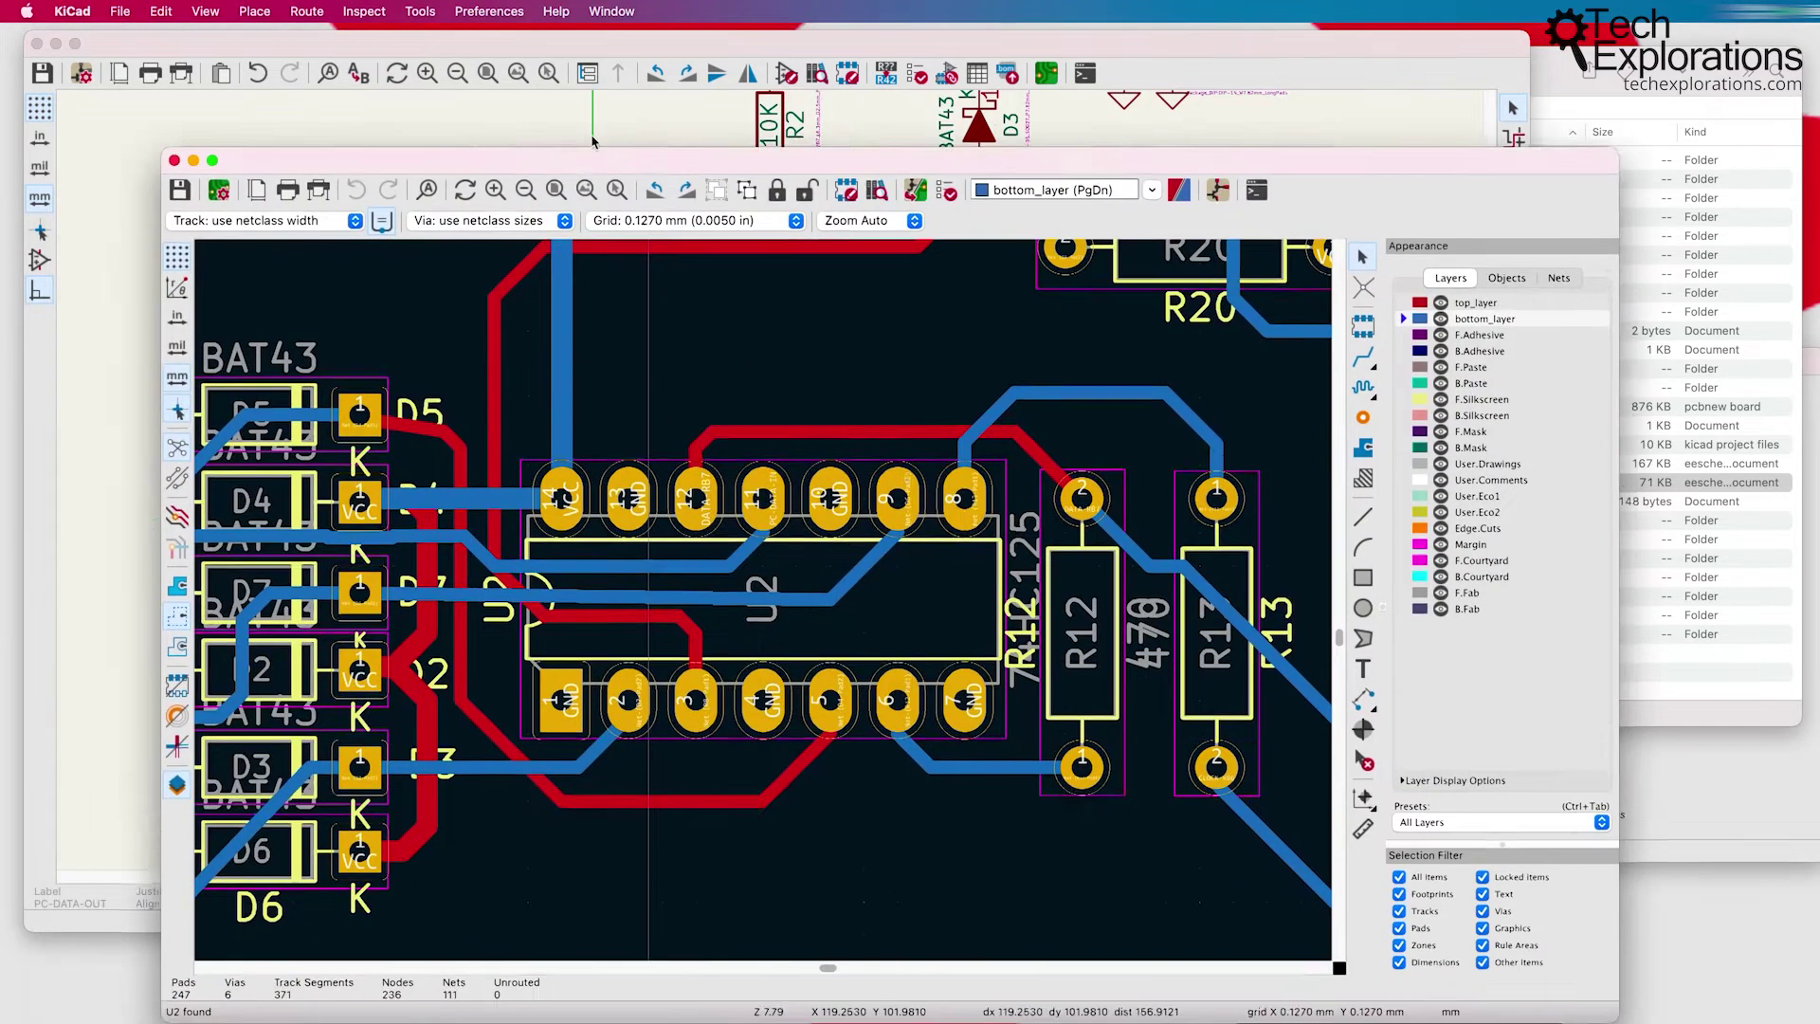
{"action": "left_click_drag", "start_coordinate": [591, 159], "coordinate": [790, 87]}
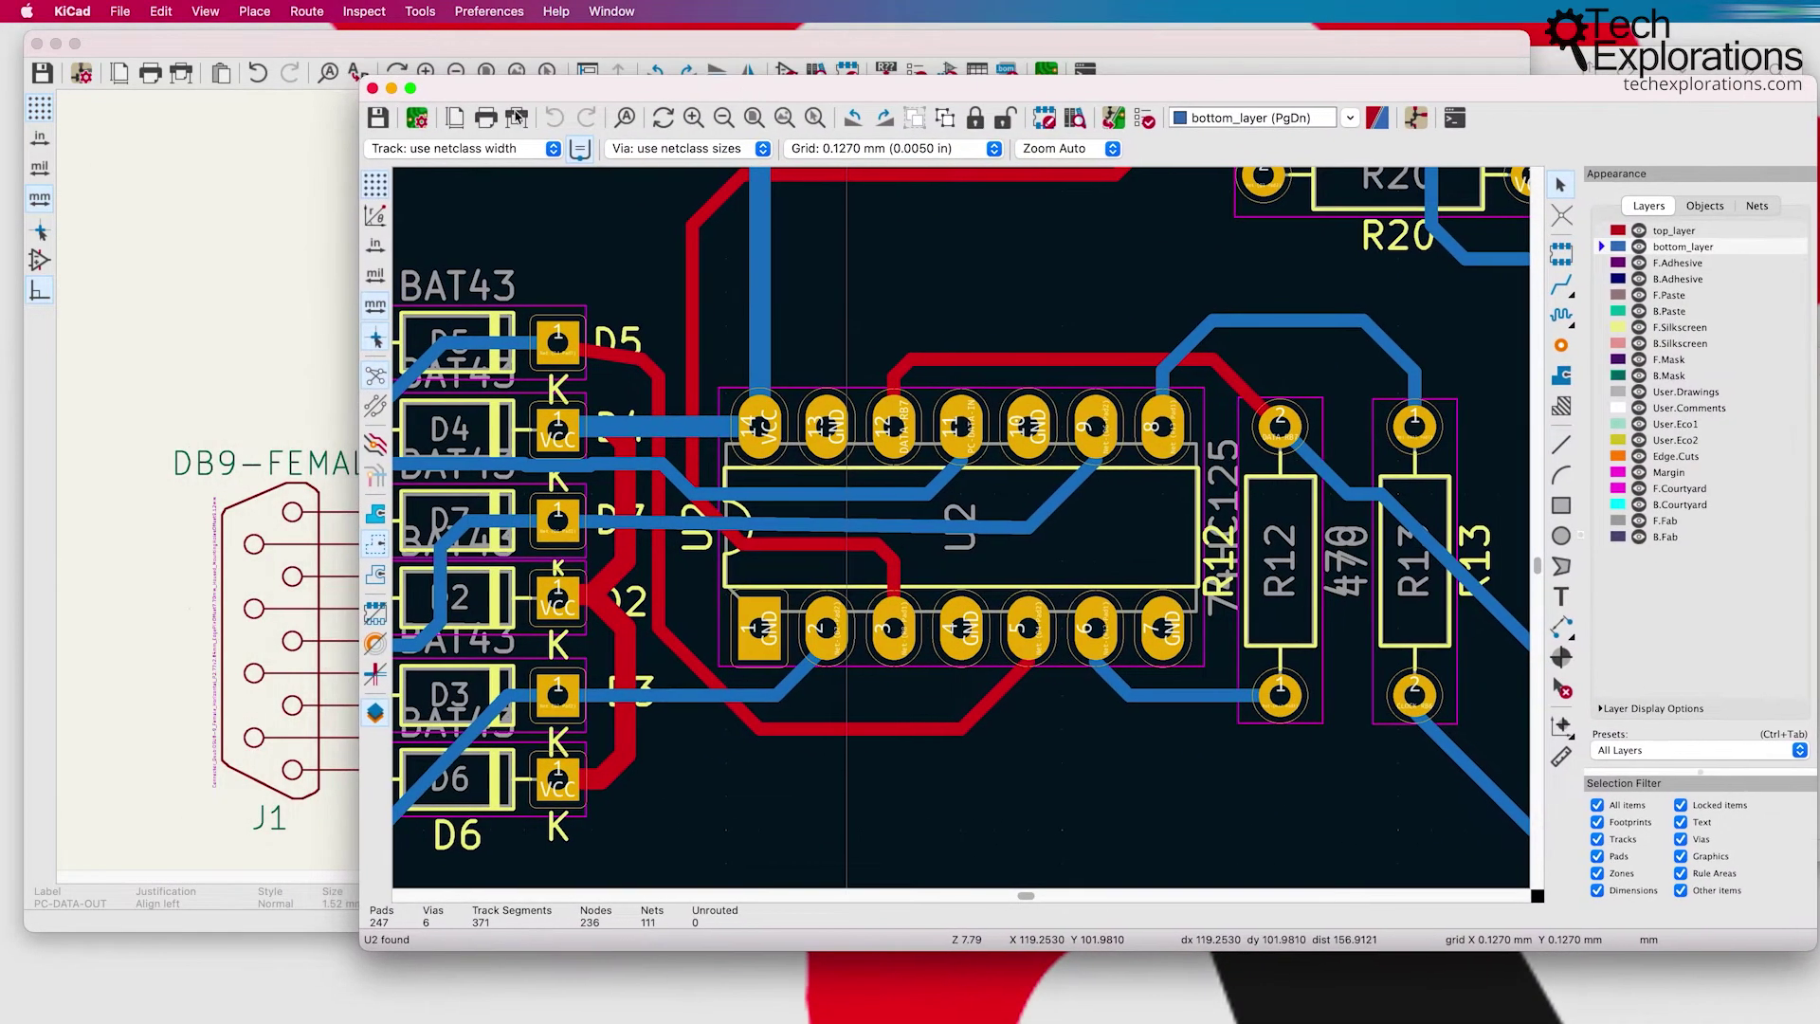
{"action": "left_click_drag", "start_coordinate": [357, 84], "coordinate": [652, 53]}
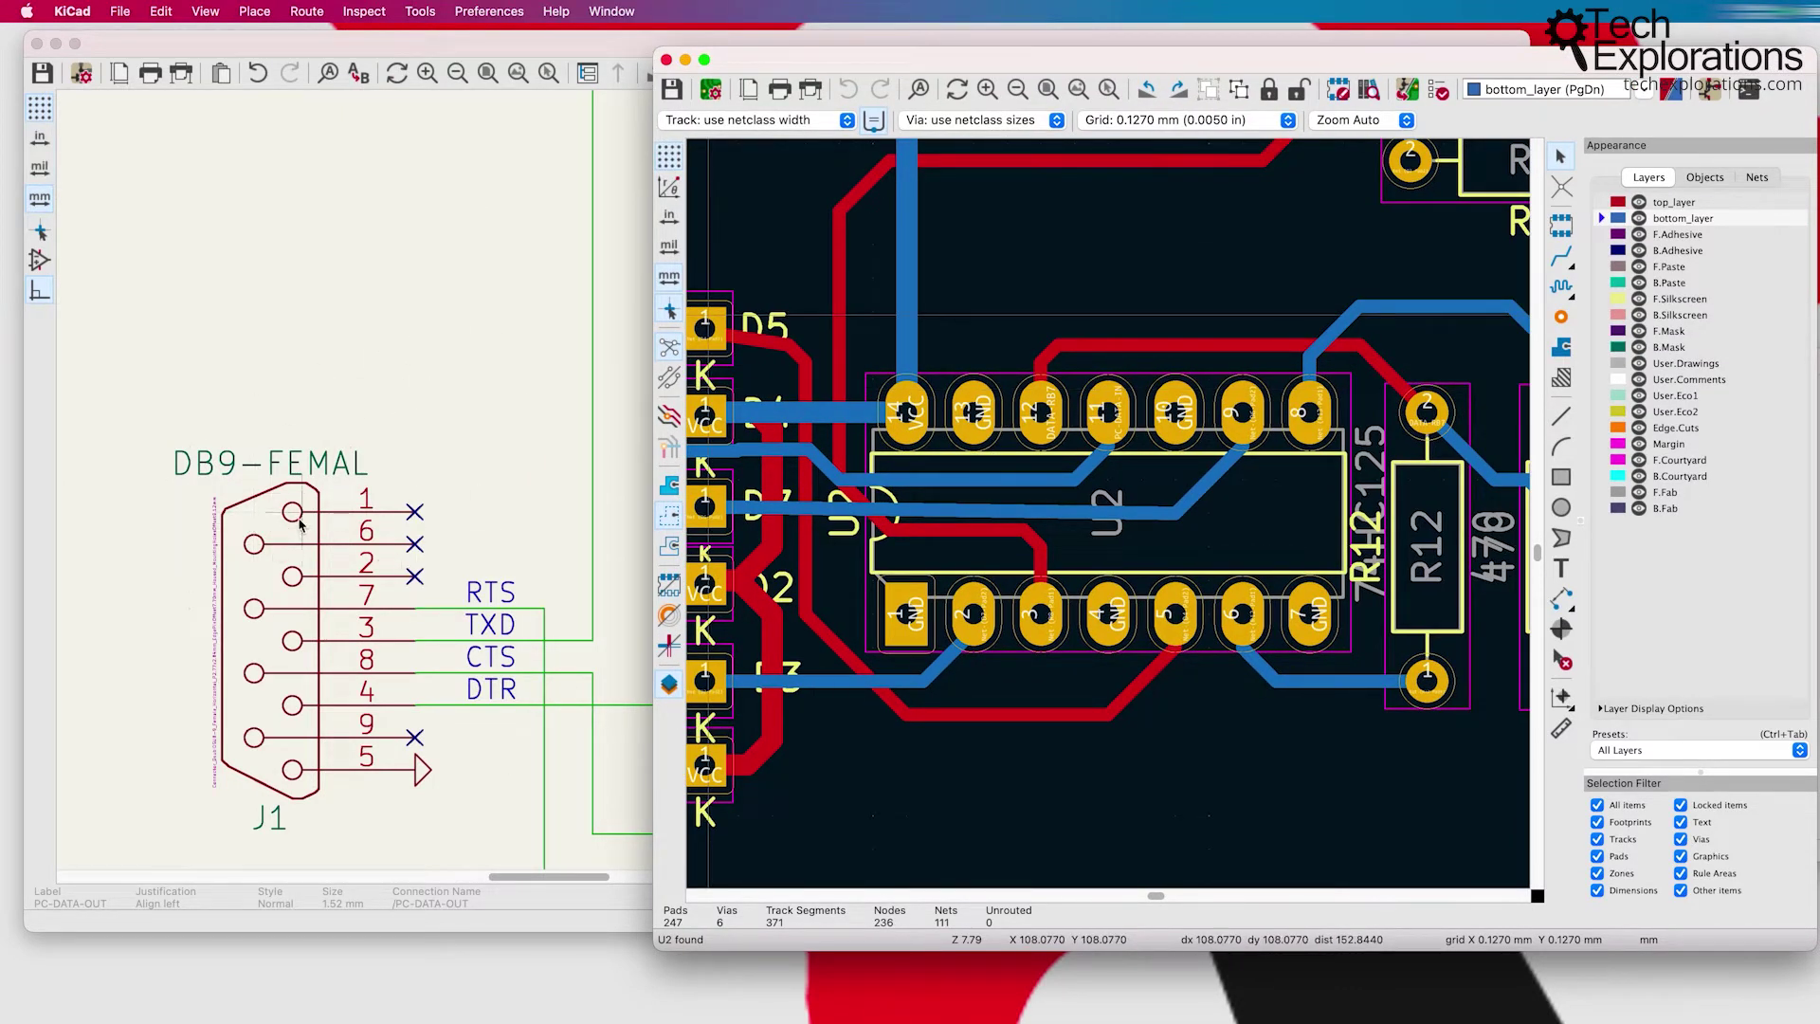
{"action": "left_click", "coordinate": [246, 516]}
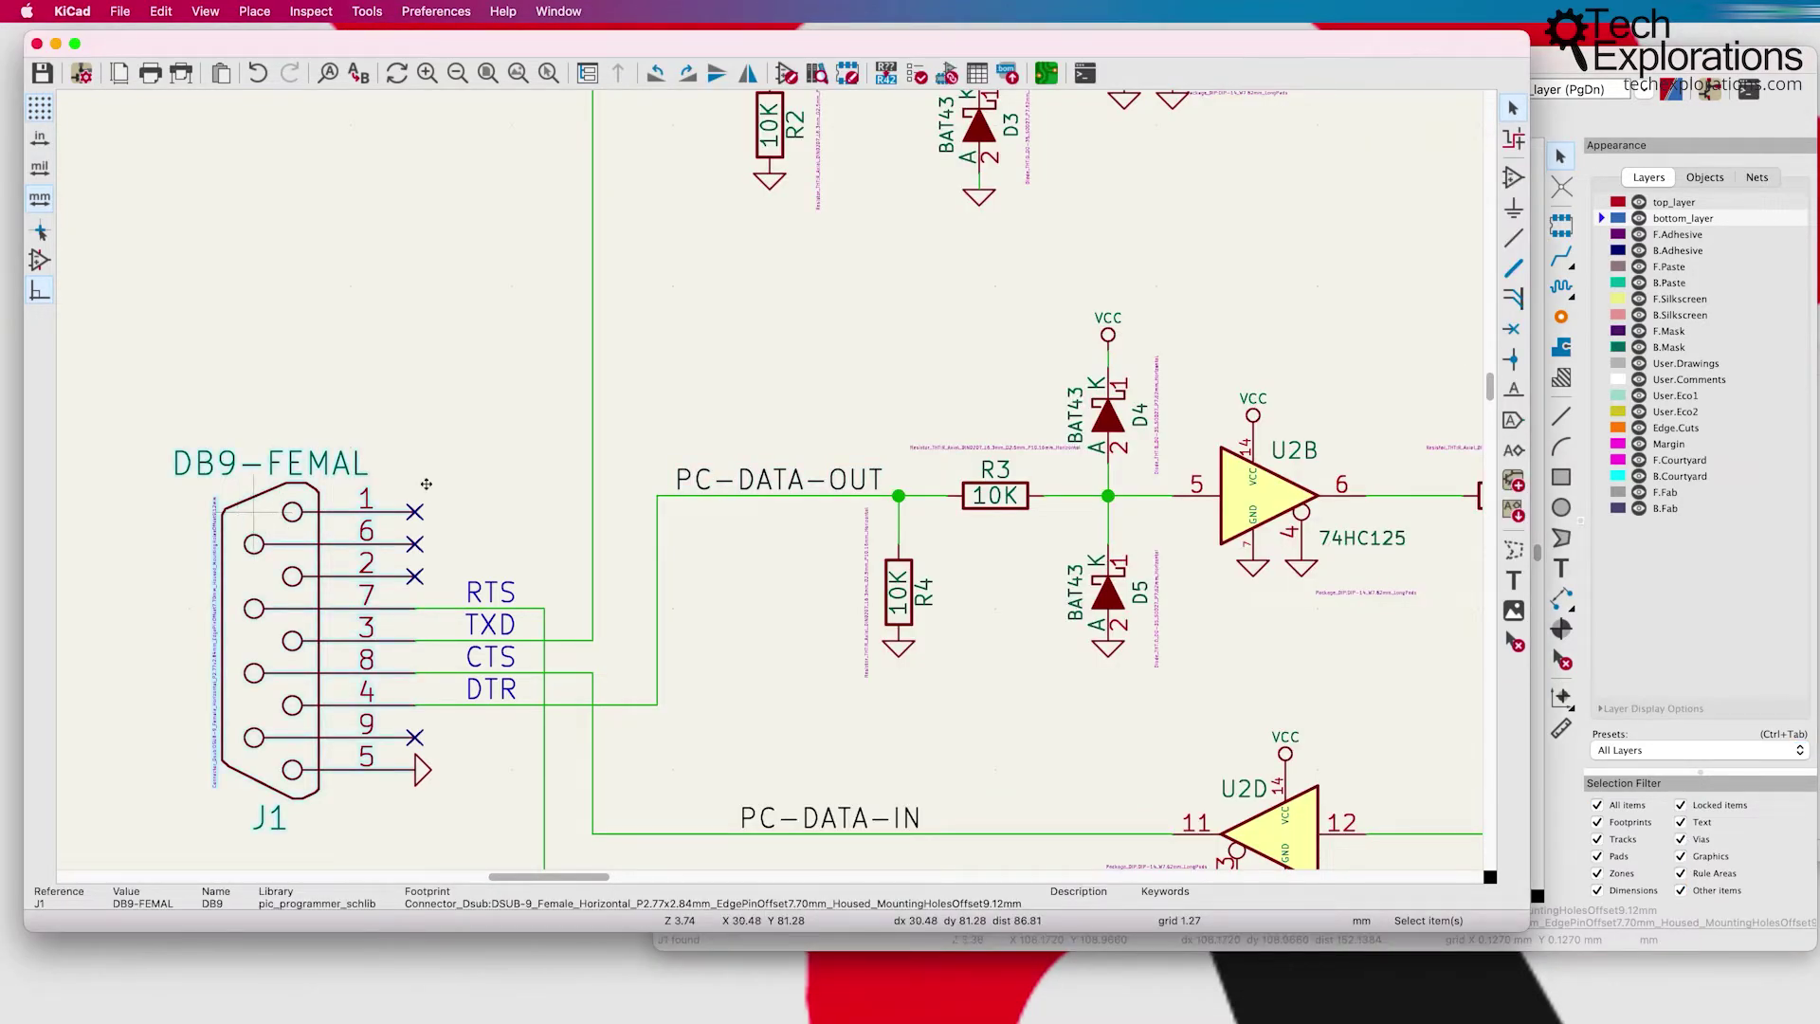
Step: Narrow the schematic and PCB editor windows so they sit side by side, and clear the schematic selection
{"action": "left_click_drag", "start_coordinate": [1530, 242], "coordinate": [1059, 265]}
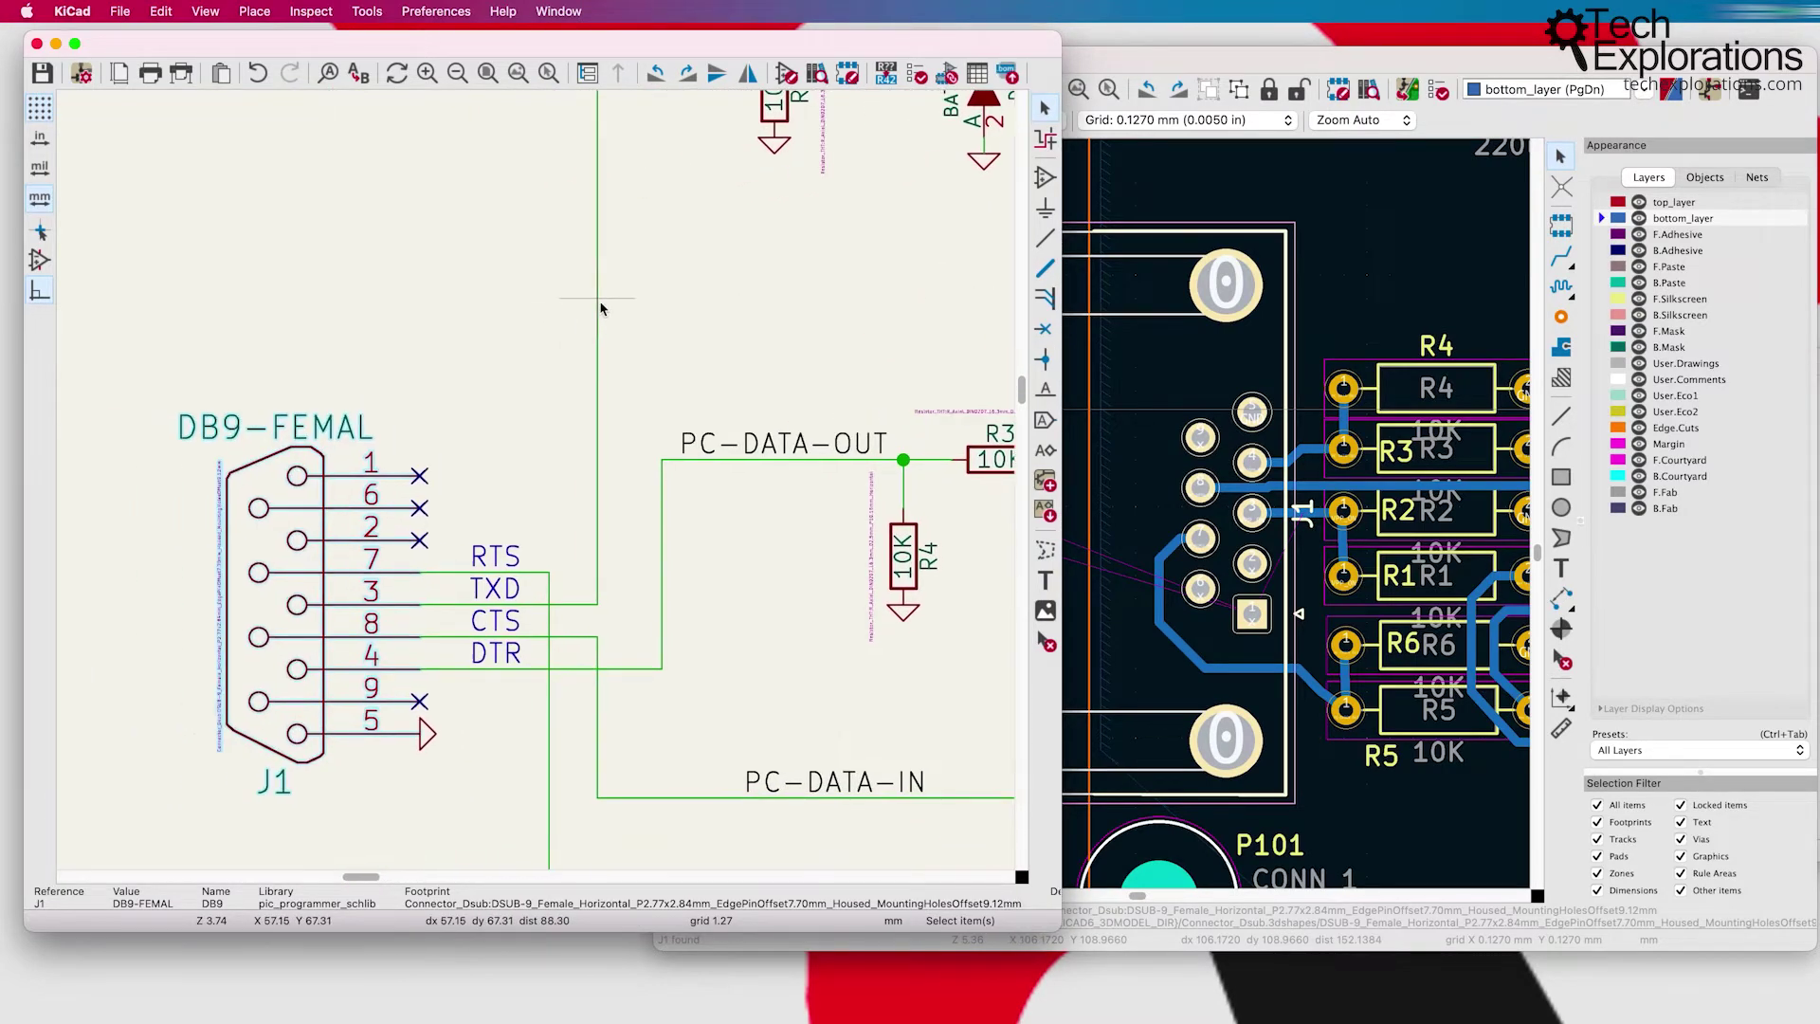
{"action": "left_click", "coordinate": [1137, 63]}
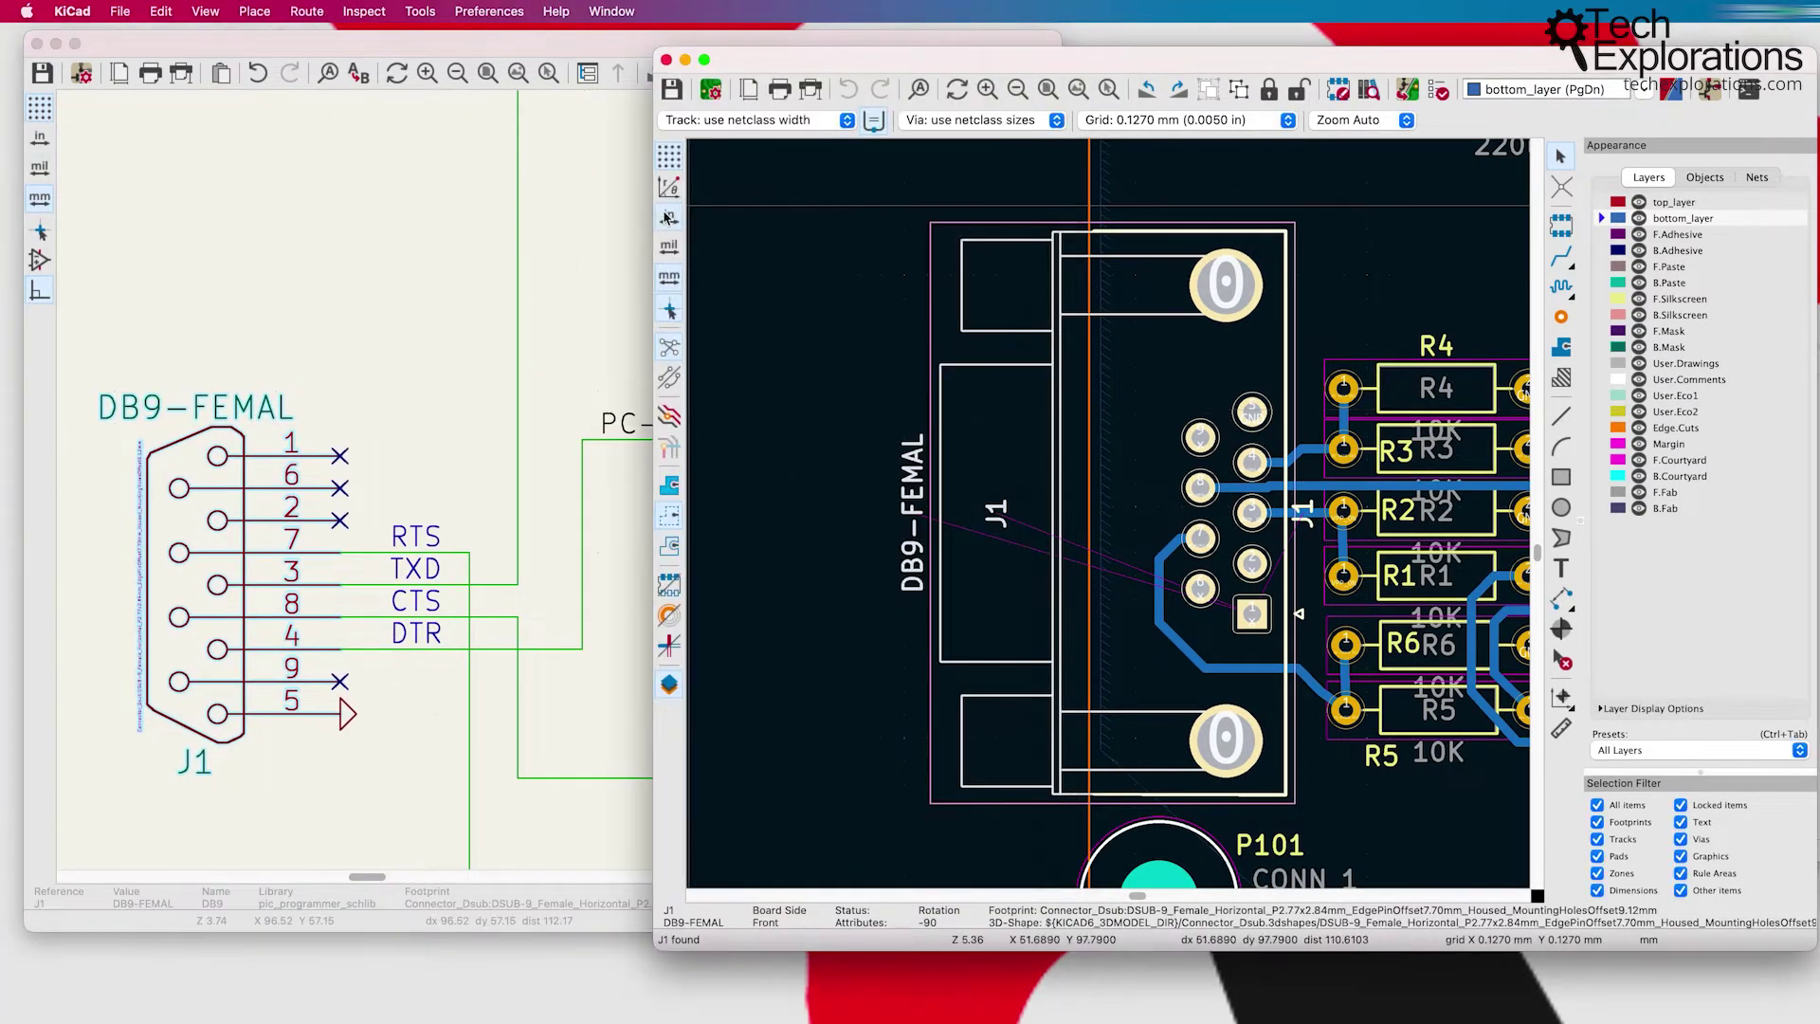
{"action": "left_click_drag", "start_coordinate": [654, 212], "coordinate": [863, 211]}
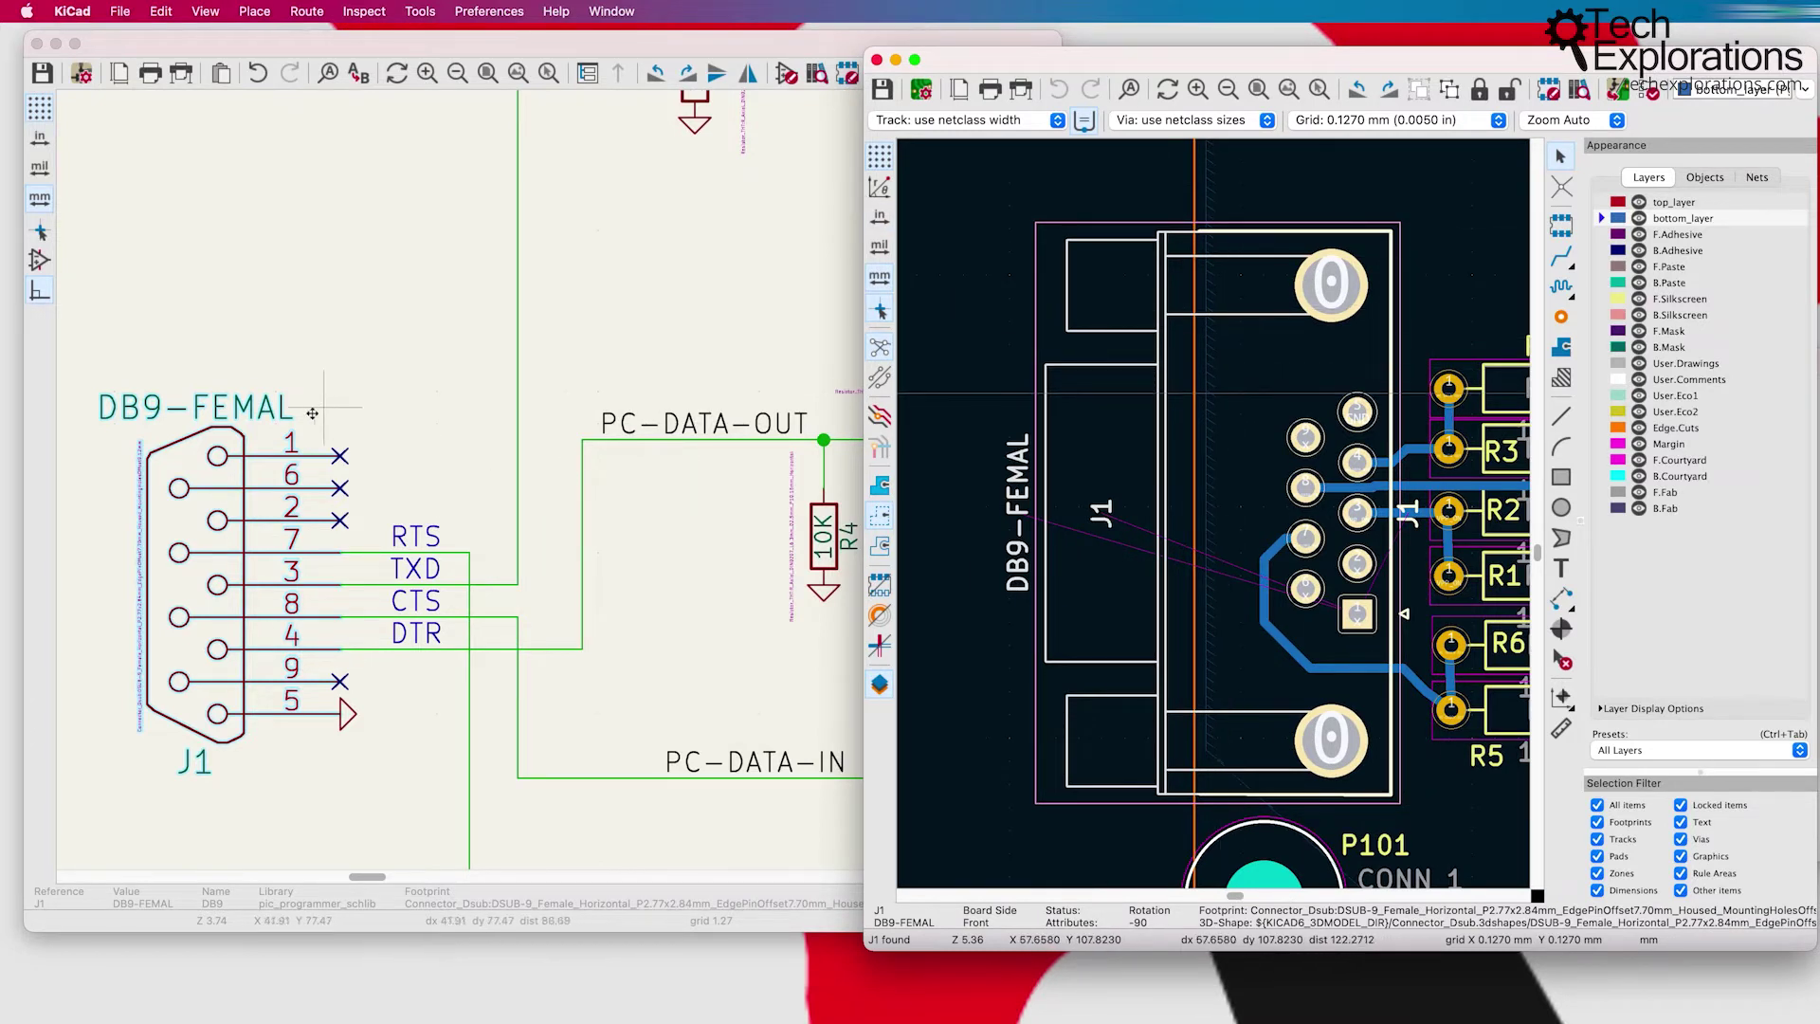
{"action": "left_click", "coordinate": [348, 335]}
{"action": "left_click", "coordinate": [348, 335]}
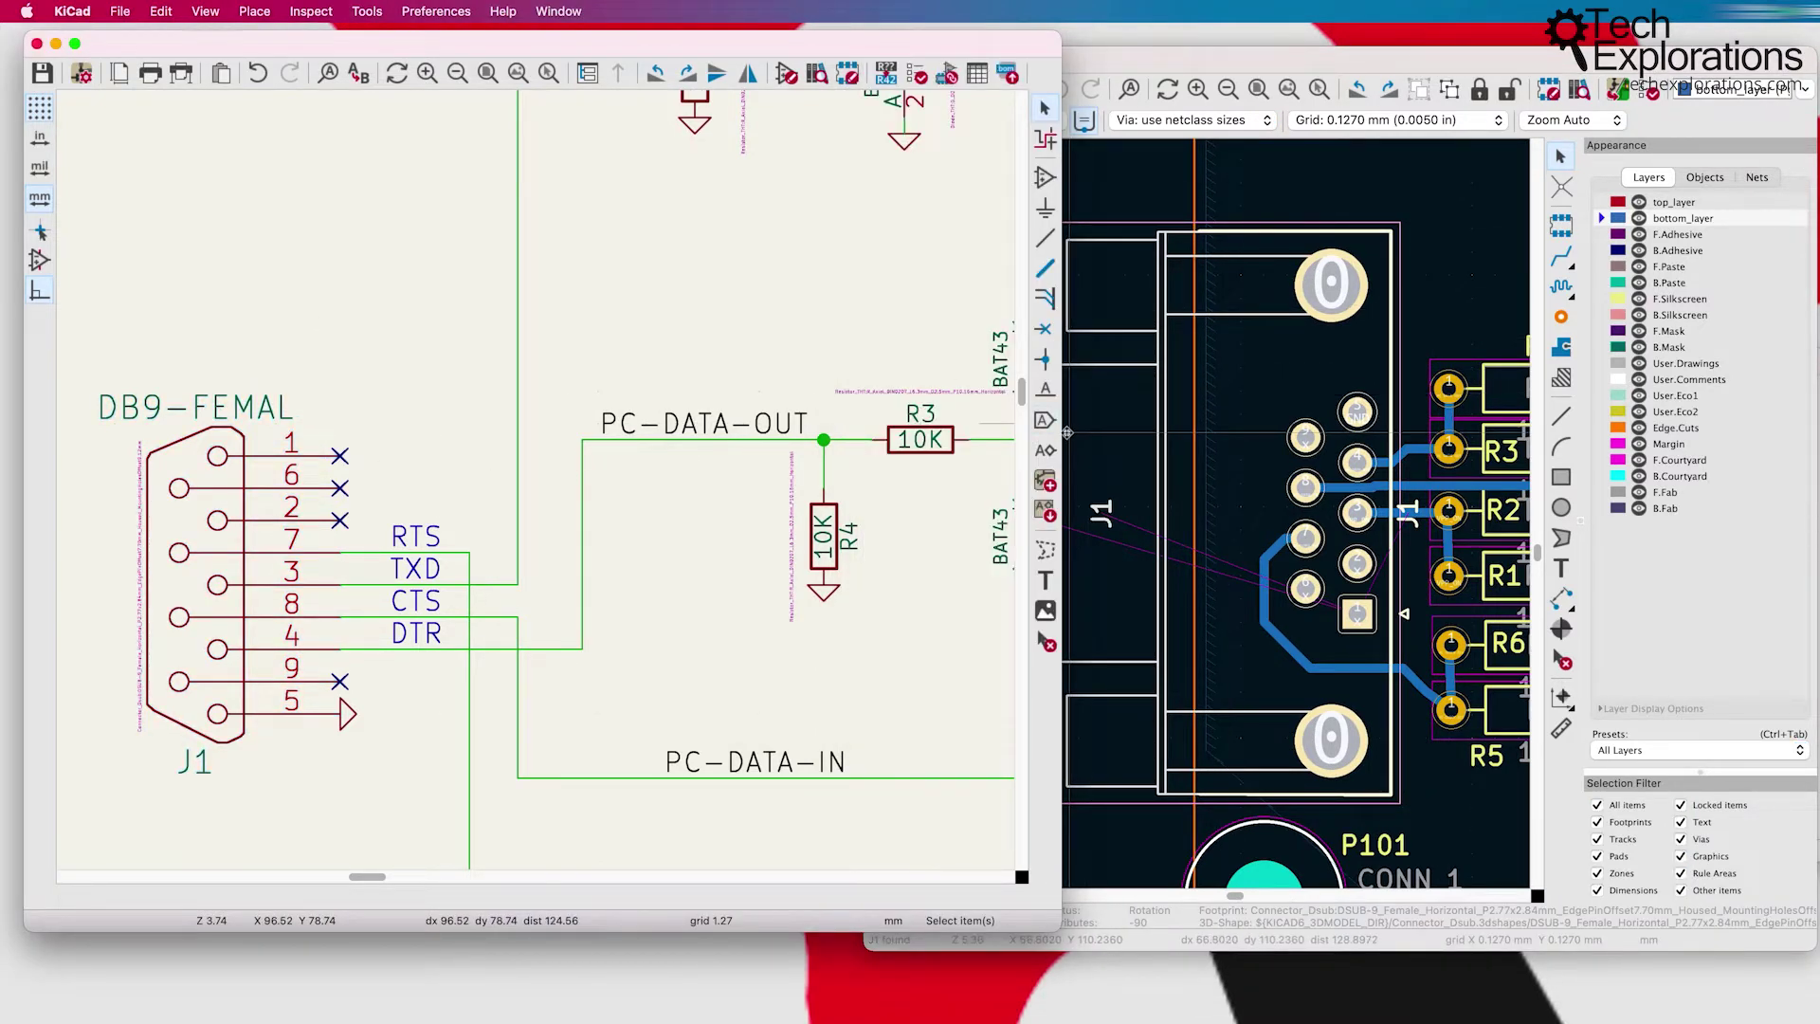
{"action": "left_click_drag", "start_coordinate": [1063, 432], "coordinate": [893, 433]}
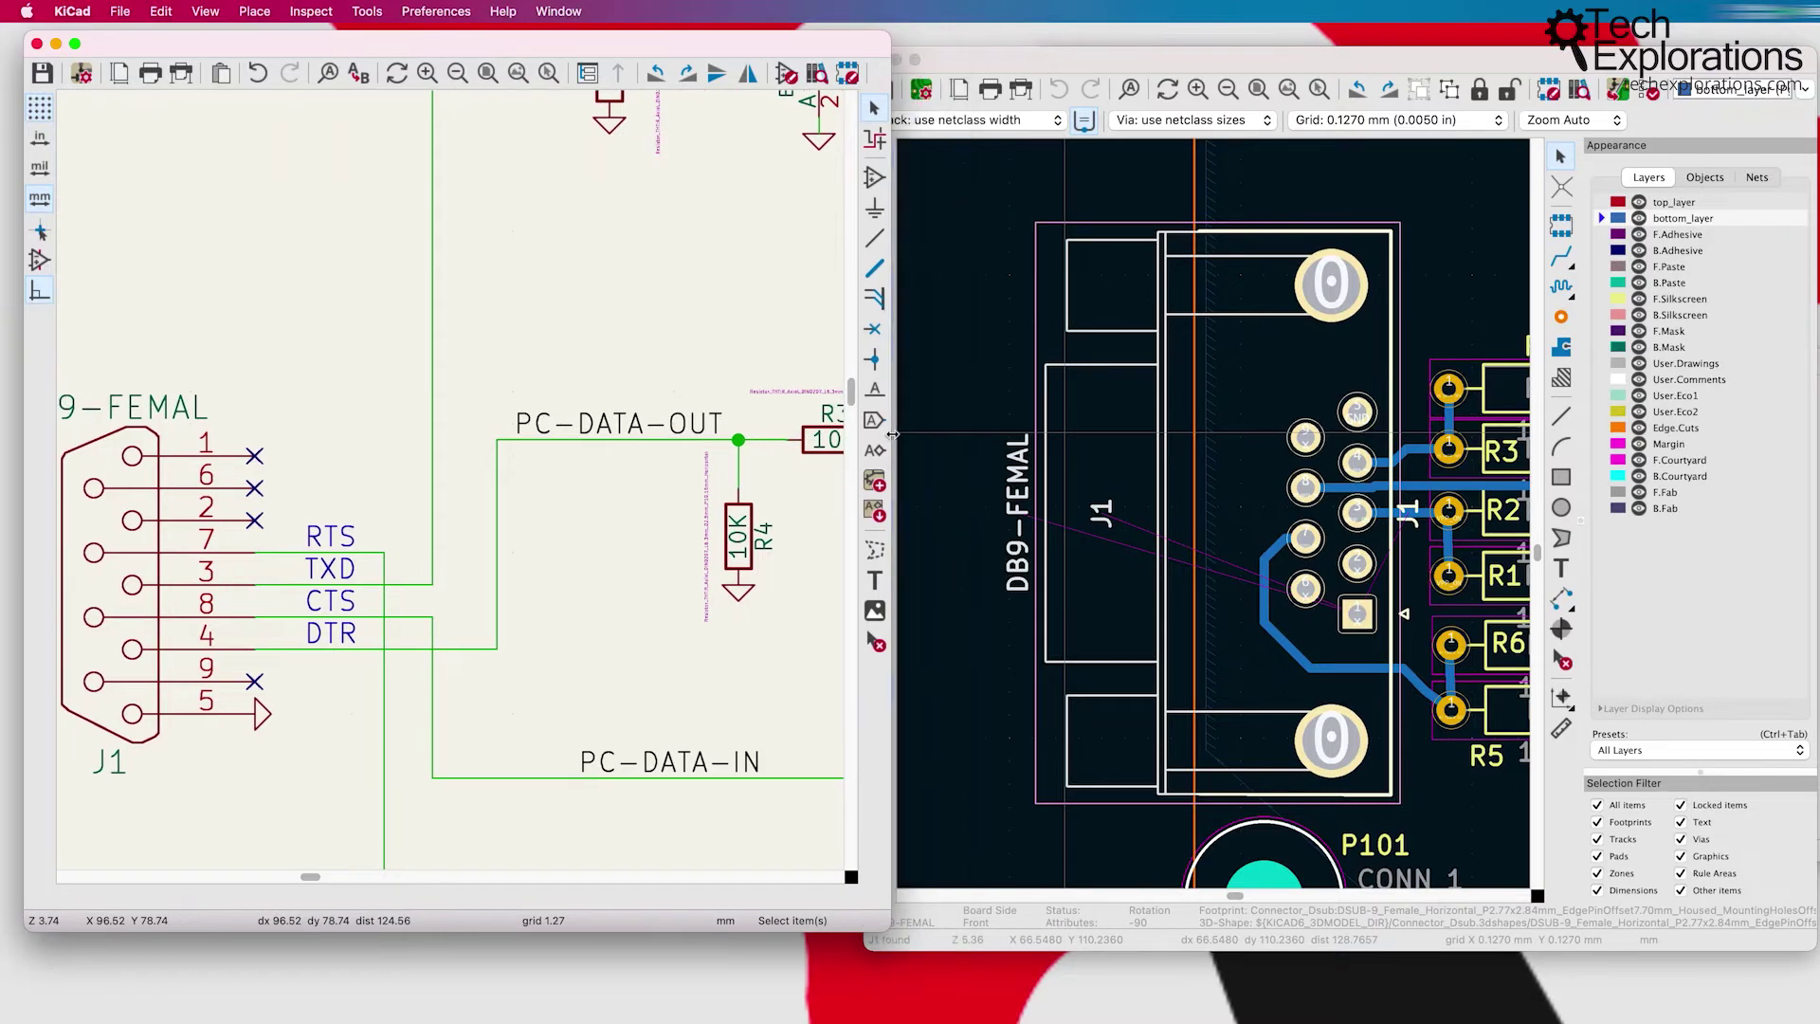
Step: Select connector J1 and resistor R4 in the schematic to locate their footprints on the board
{"action": "left_click", "coordinate": [81, 513]}
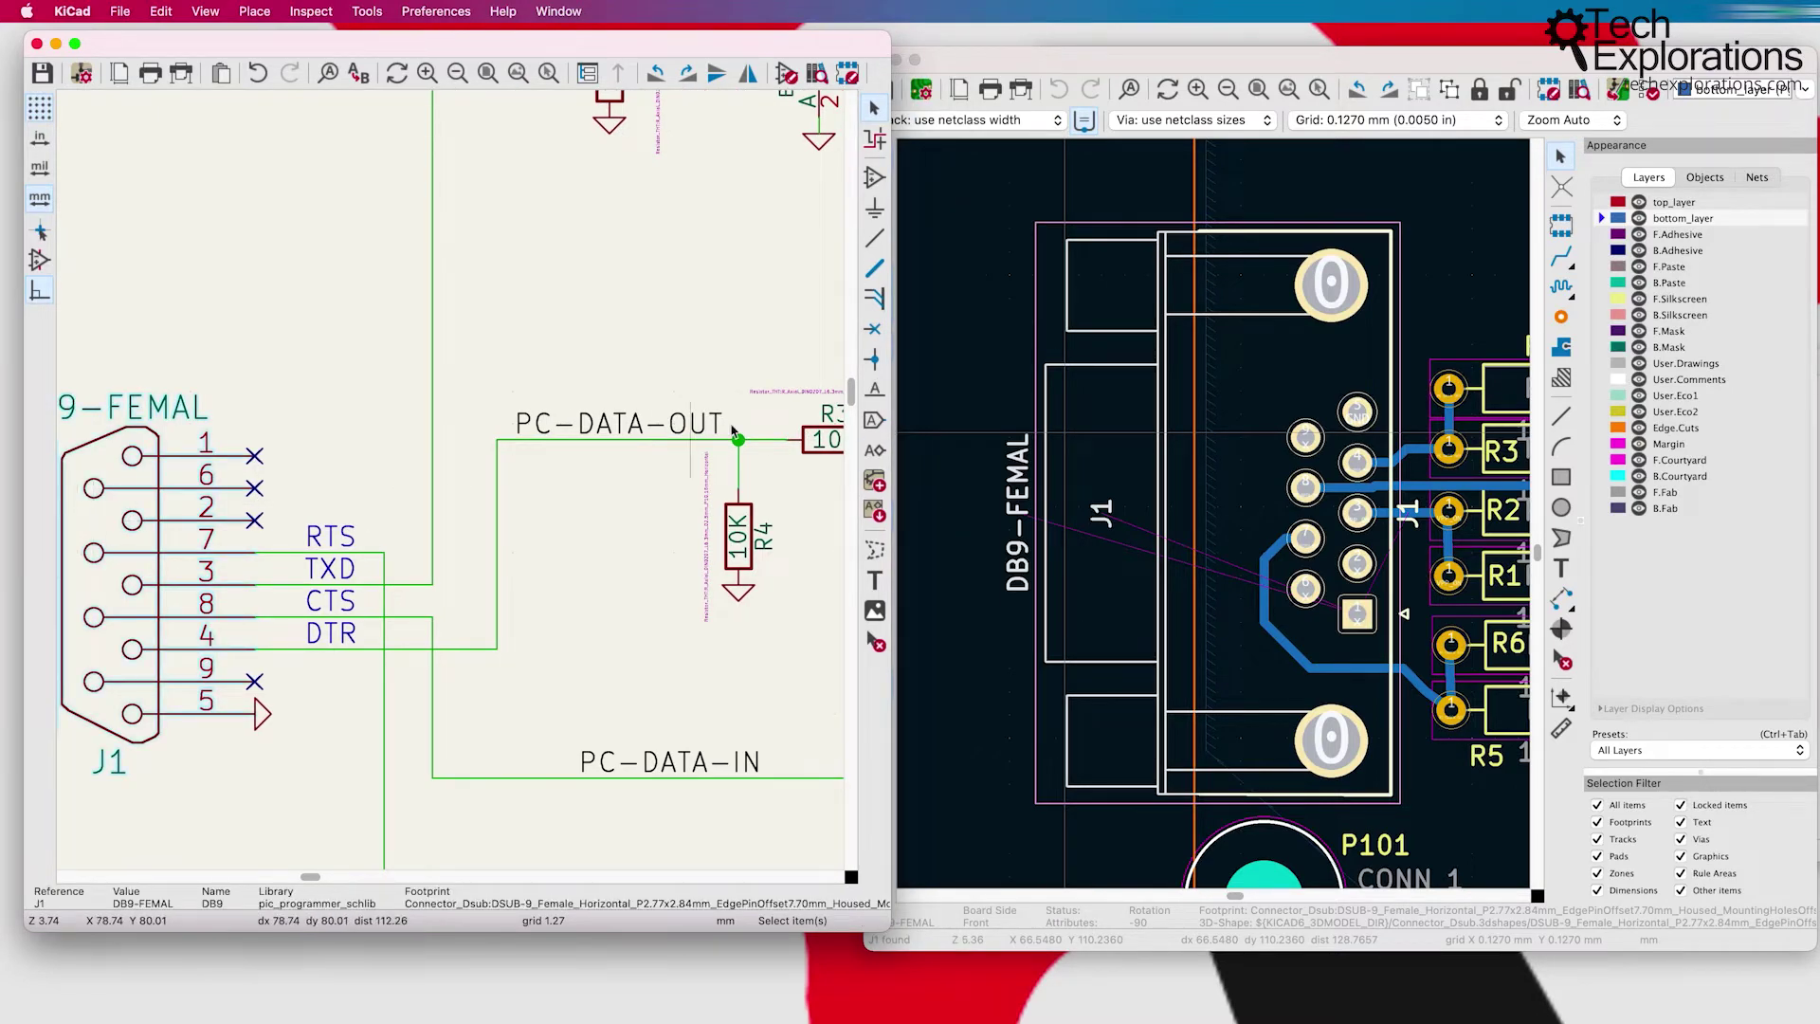
{"action": "left_click", "coordinate": [739, 512]}
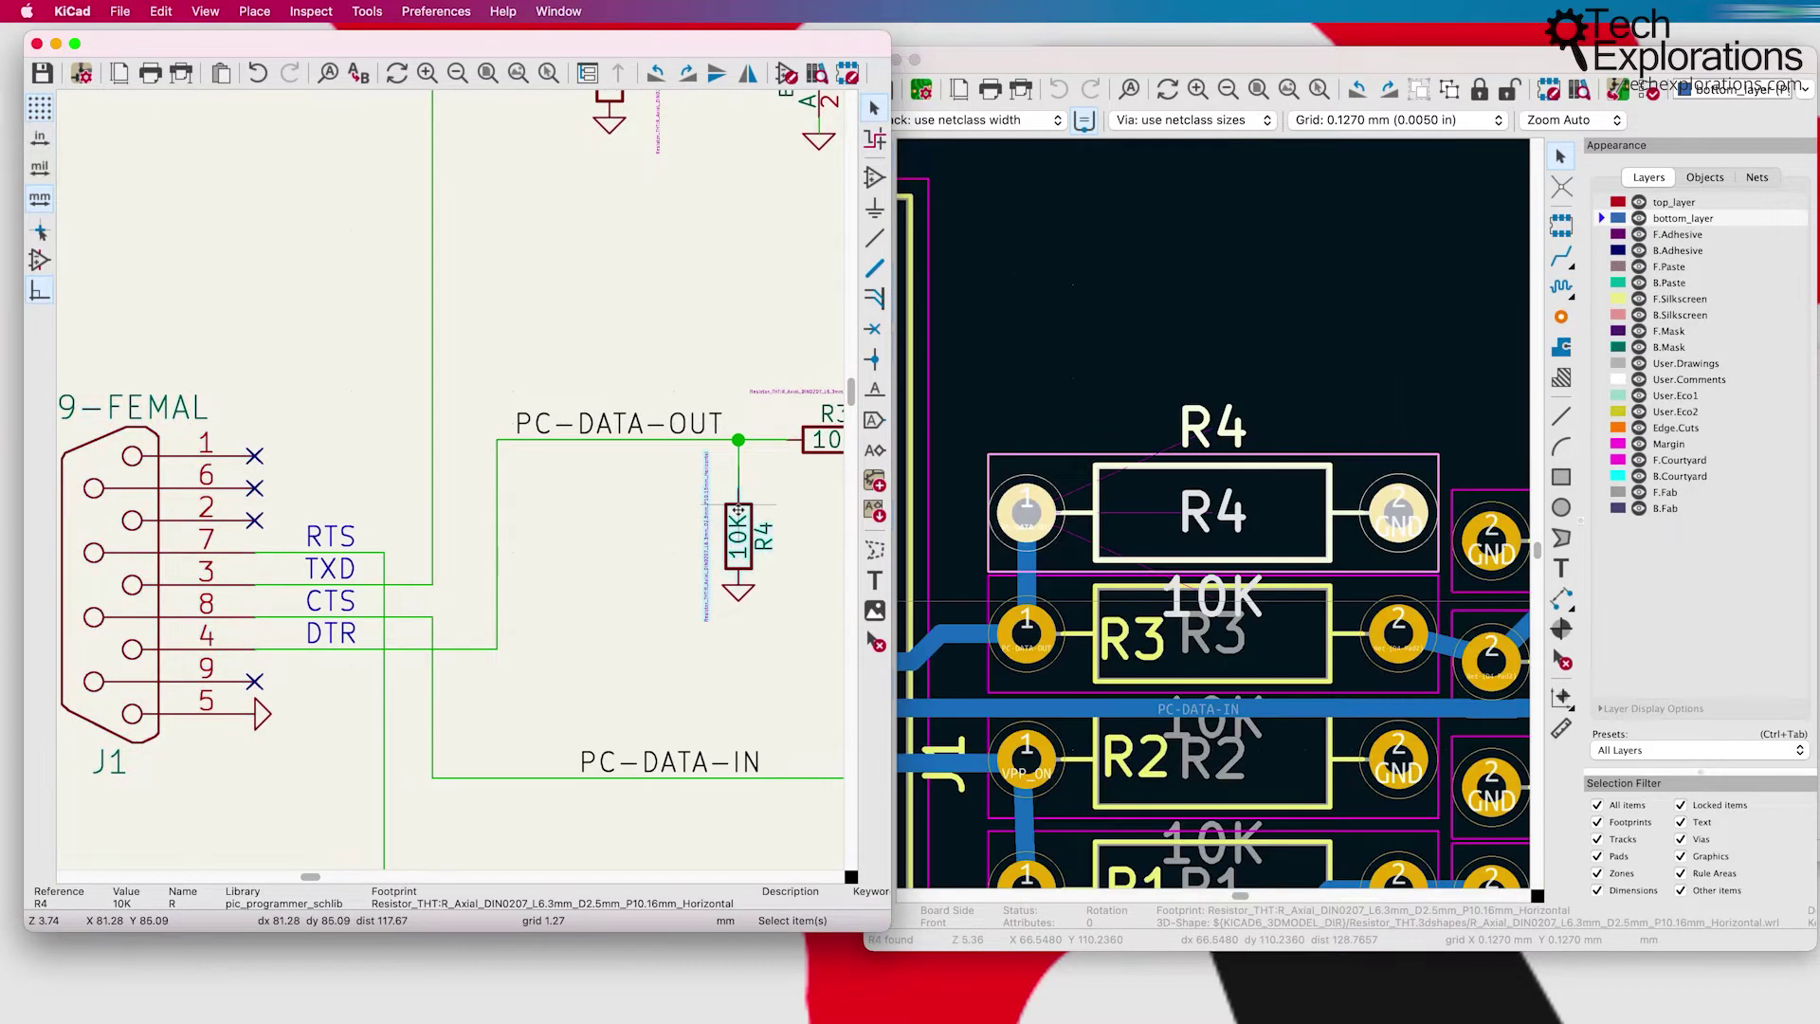
Step: Select buffer U2A and connector J1 in the schematic to locate their footprints on the board
{"action": "middle_click_drag", "start_coordinate": [759, 197], "coordinate": [450, 480]}
{"action": "left_click", "coordinate": [642, 250]}
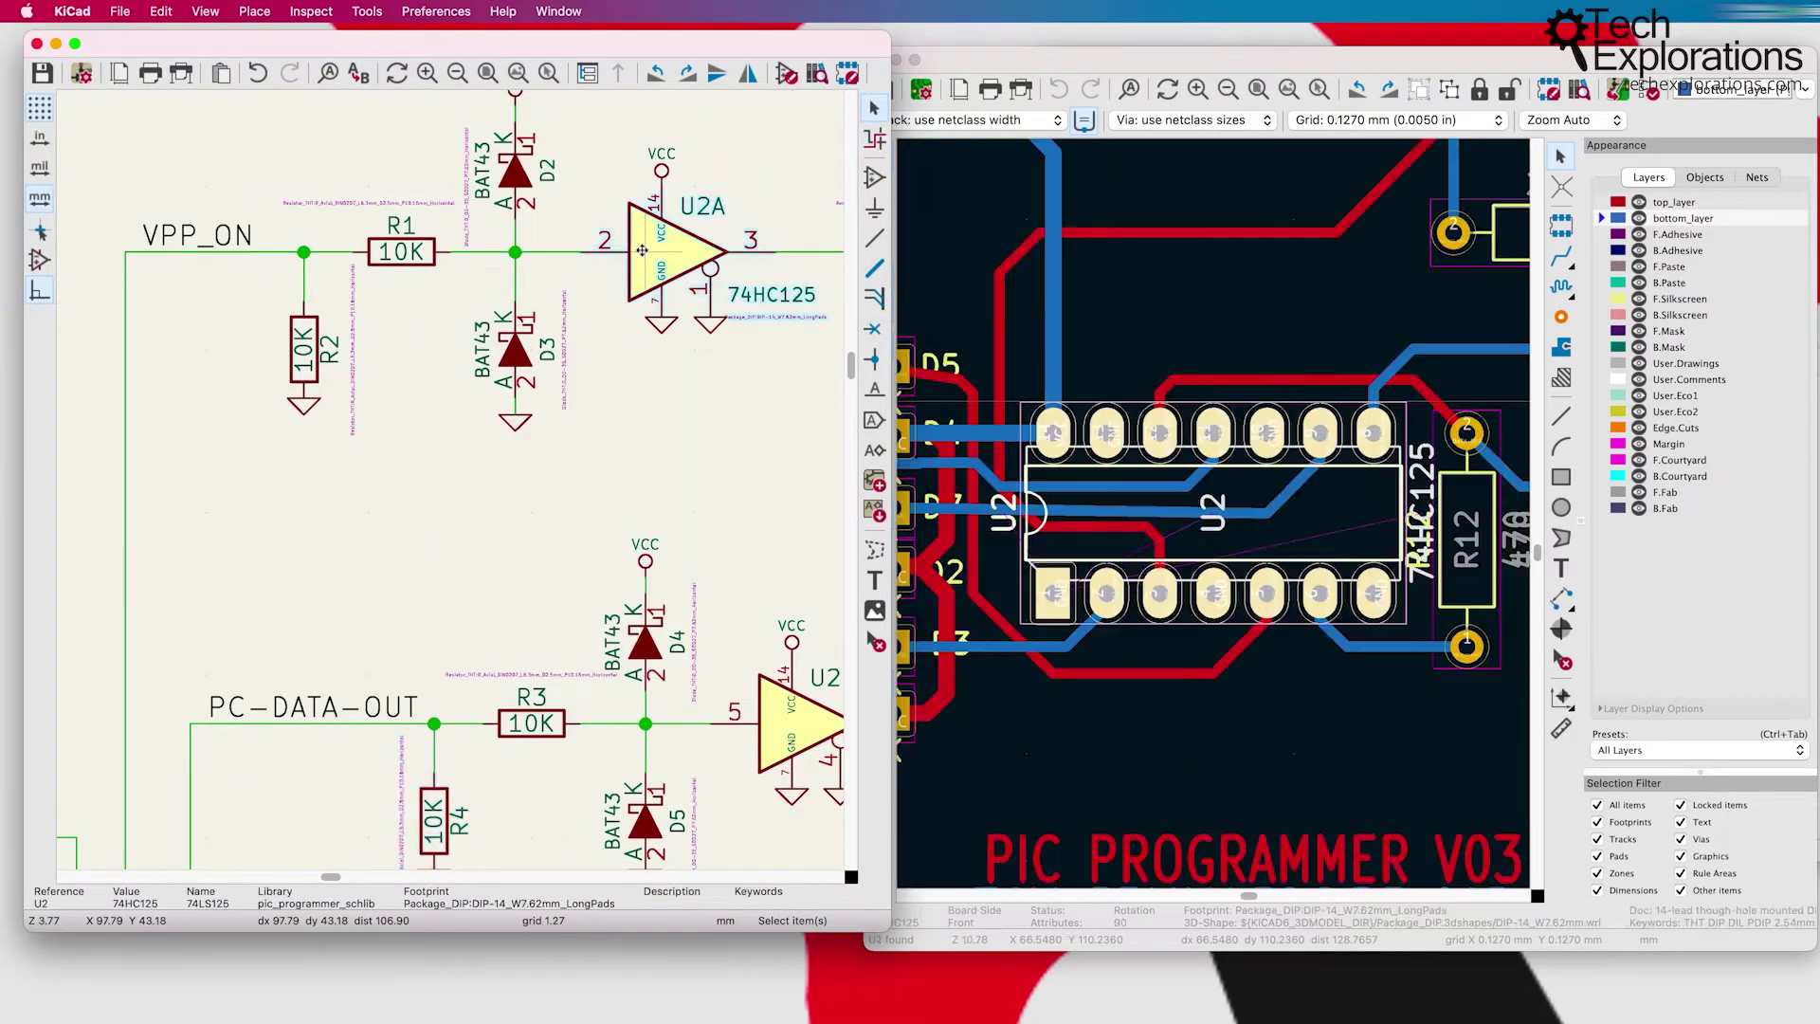
{"action": "middle_click_drag", "start_coordinate": [437, 527], "coordinate": [770, 244]}
{"action": "middle_click_drag", "start_coordinate": [401, 474], "coordinate": [442, 418]}
{"action": "left_click", "coordinate": [142, 455]}
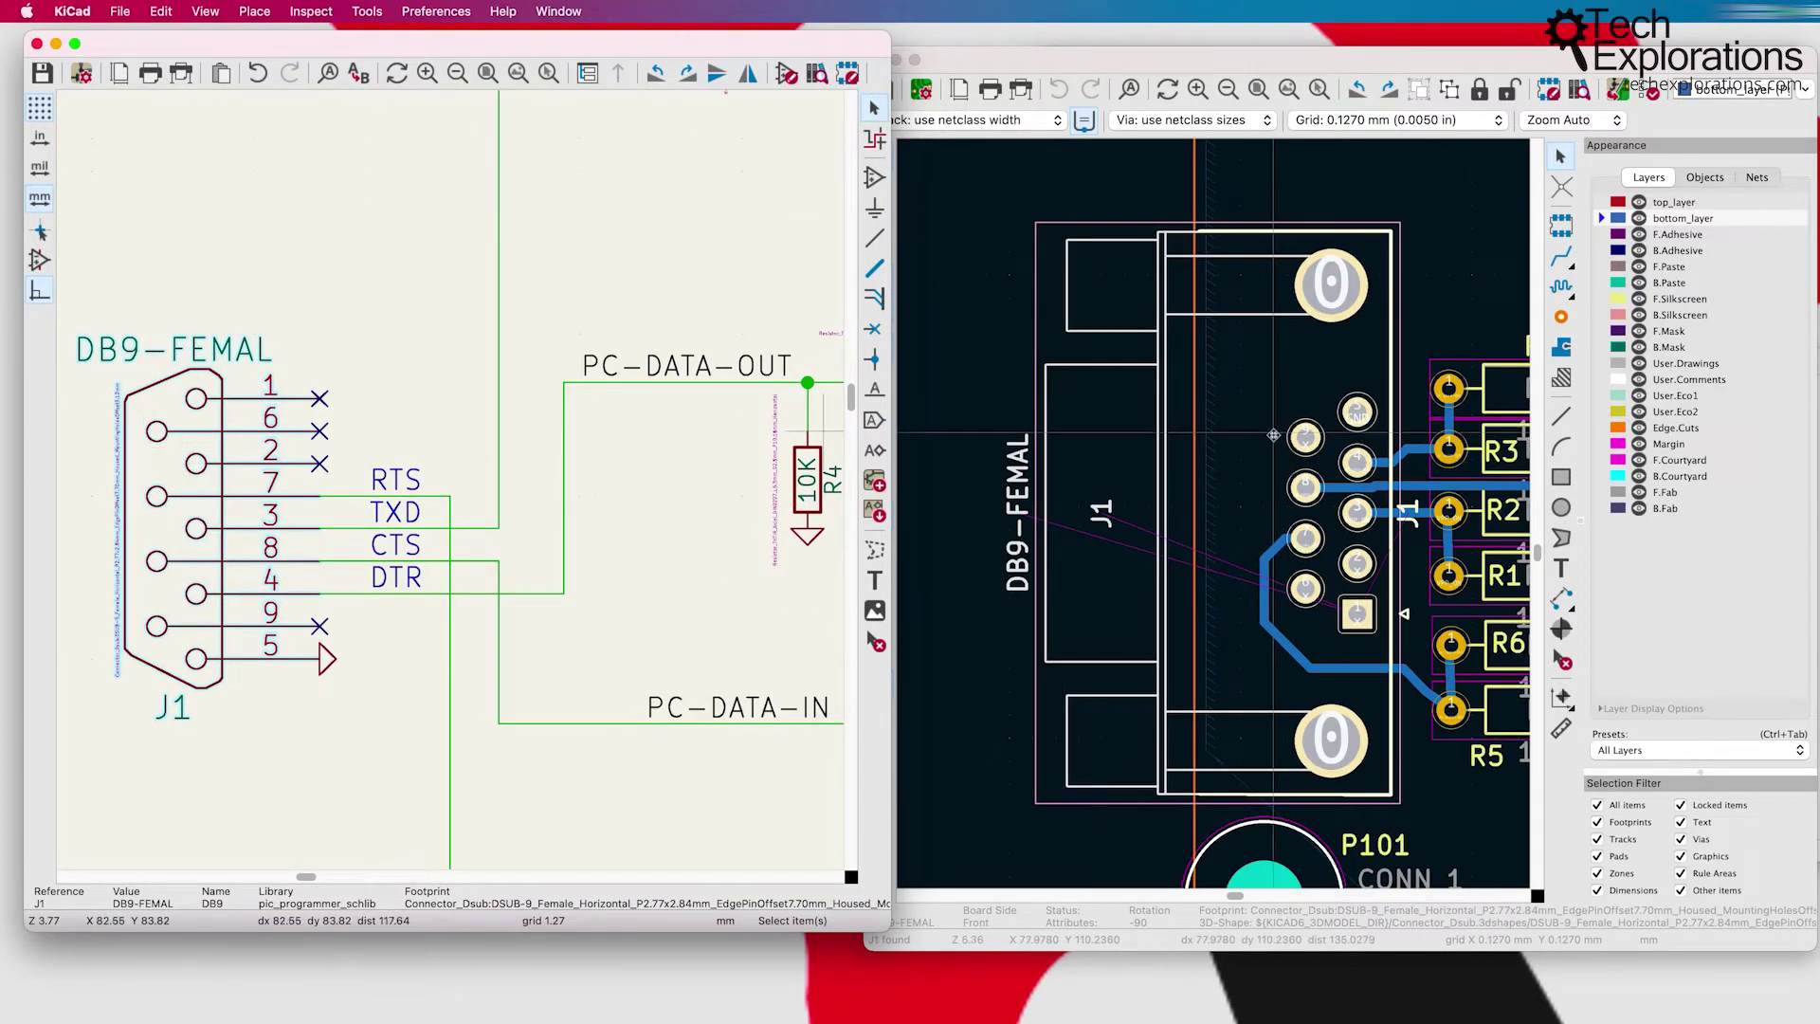
Step: Trace the PC-DATA-OUT net between J1, R3 and R4 on the board and compare it with the schematic wiring
{"action": "scroll", "coordinate": [1317, 468], "scroll_direction": "up", "scroll_amount": 4}
{"action": "middle_click_drag", "start_coordinate": [1231, 604], "coordinate": [1084, 500]}
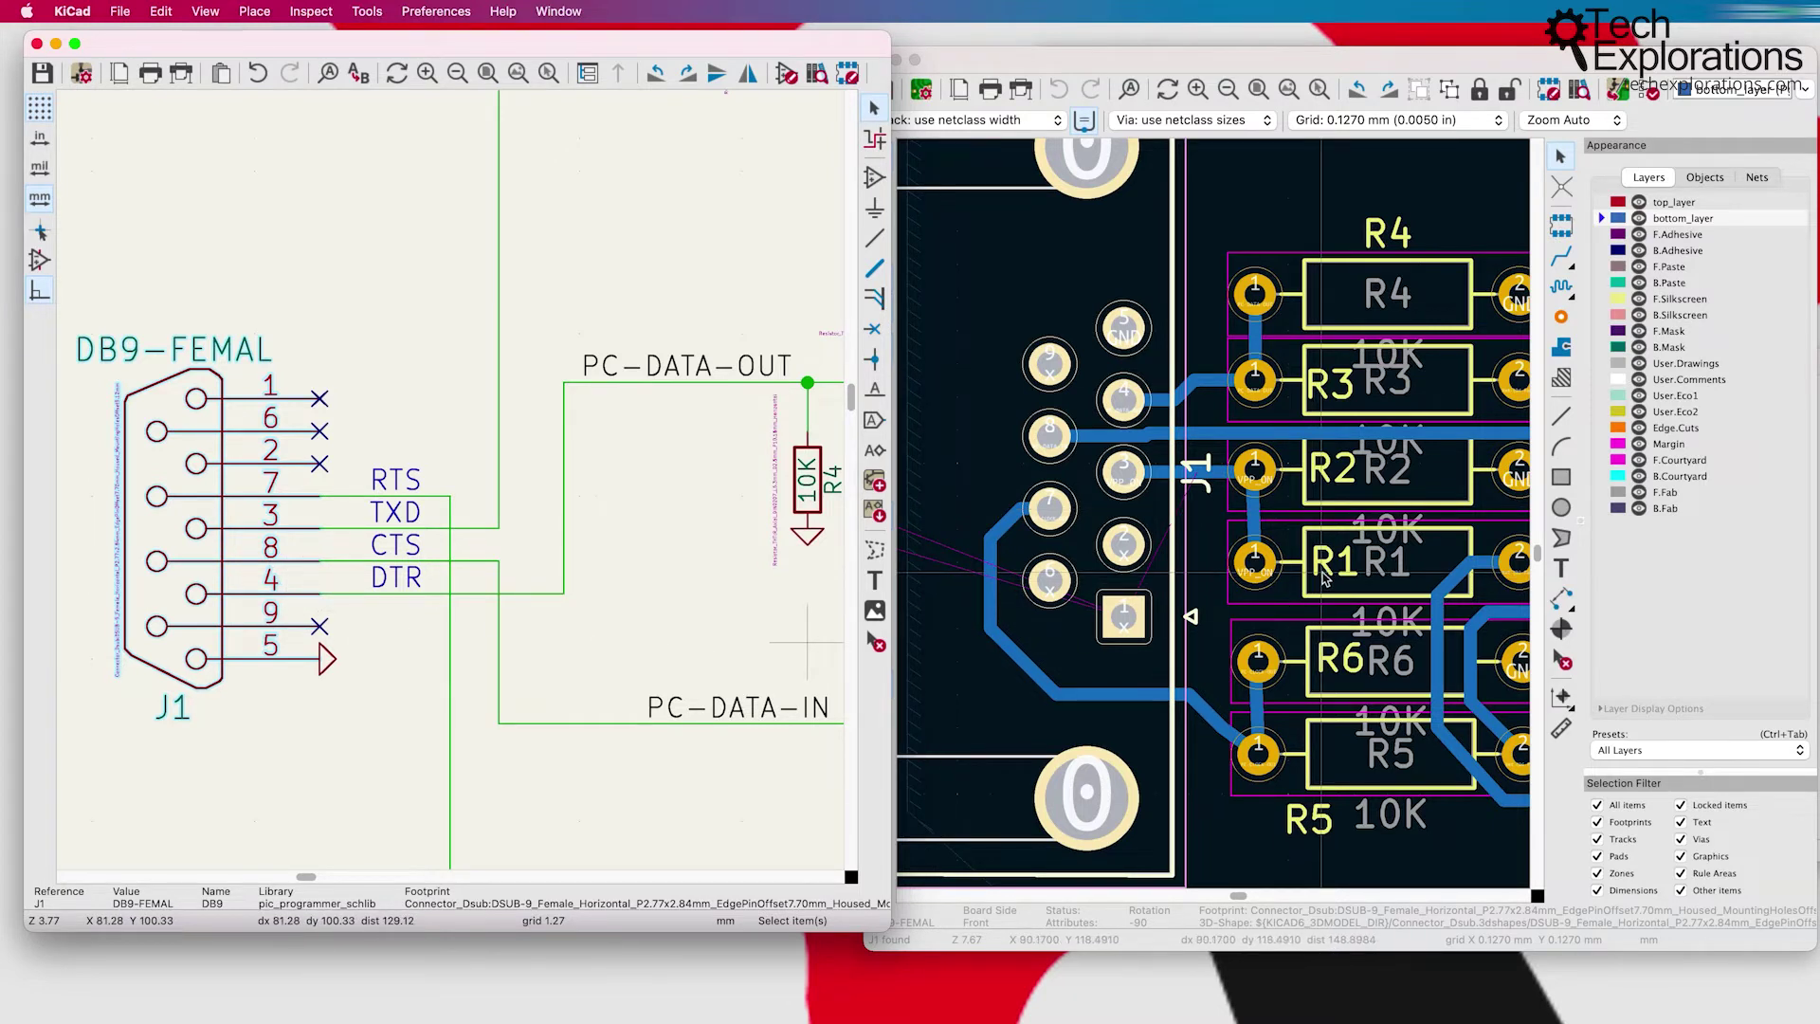
{"action": "middle_click_drag", "start_coordinate": [1325, 578], "coordinate": [1235, 563]}
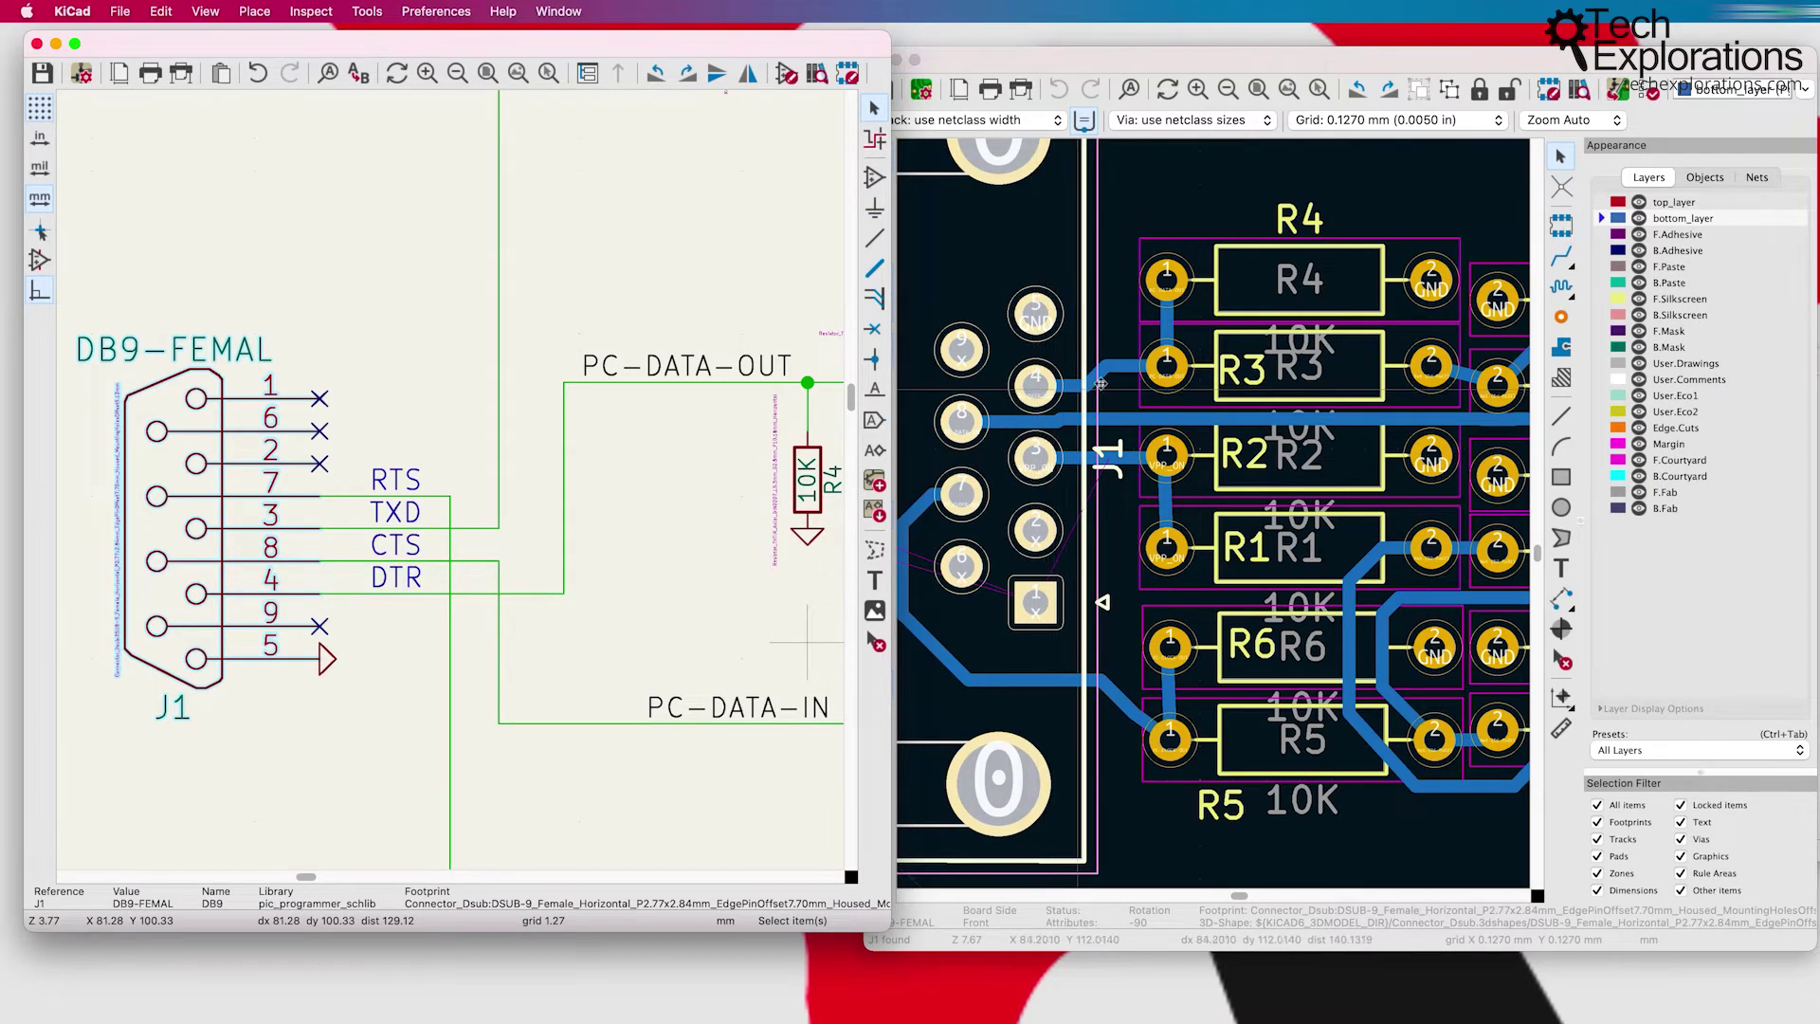
{"action": "scroll", "coordinate": [1214, 516], "scroll_direction": "up", "scroll_amount": 1}
{"action": "scroll", "coordinate": [1214, 517], "scroll_direction": "up", "scroll_amount": 5}
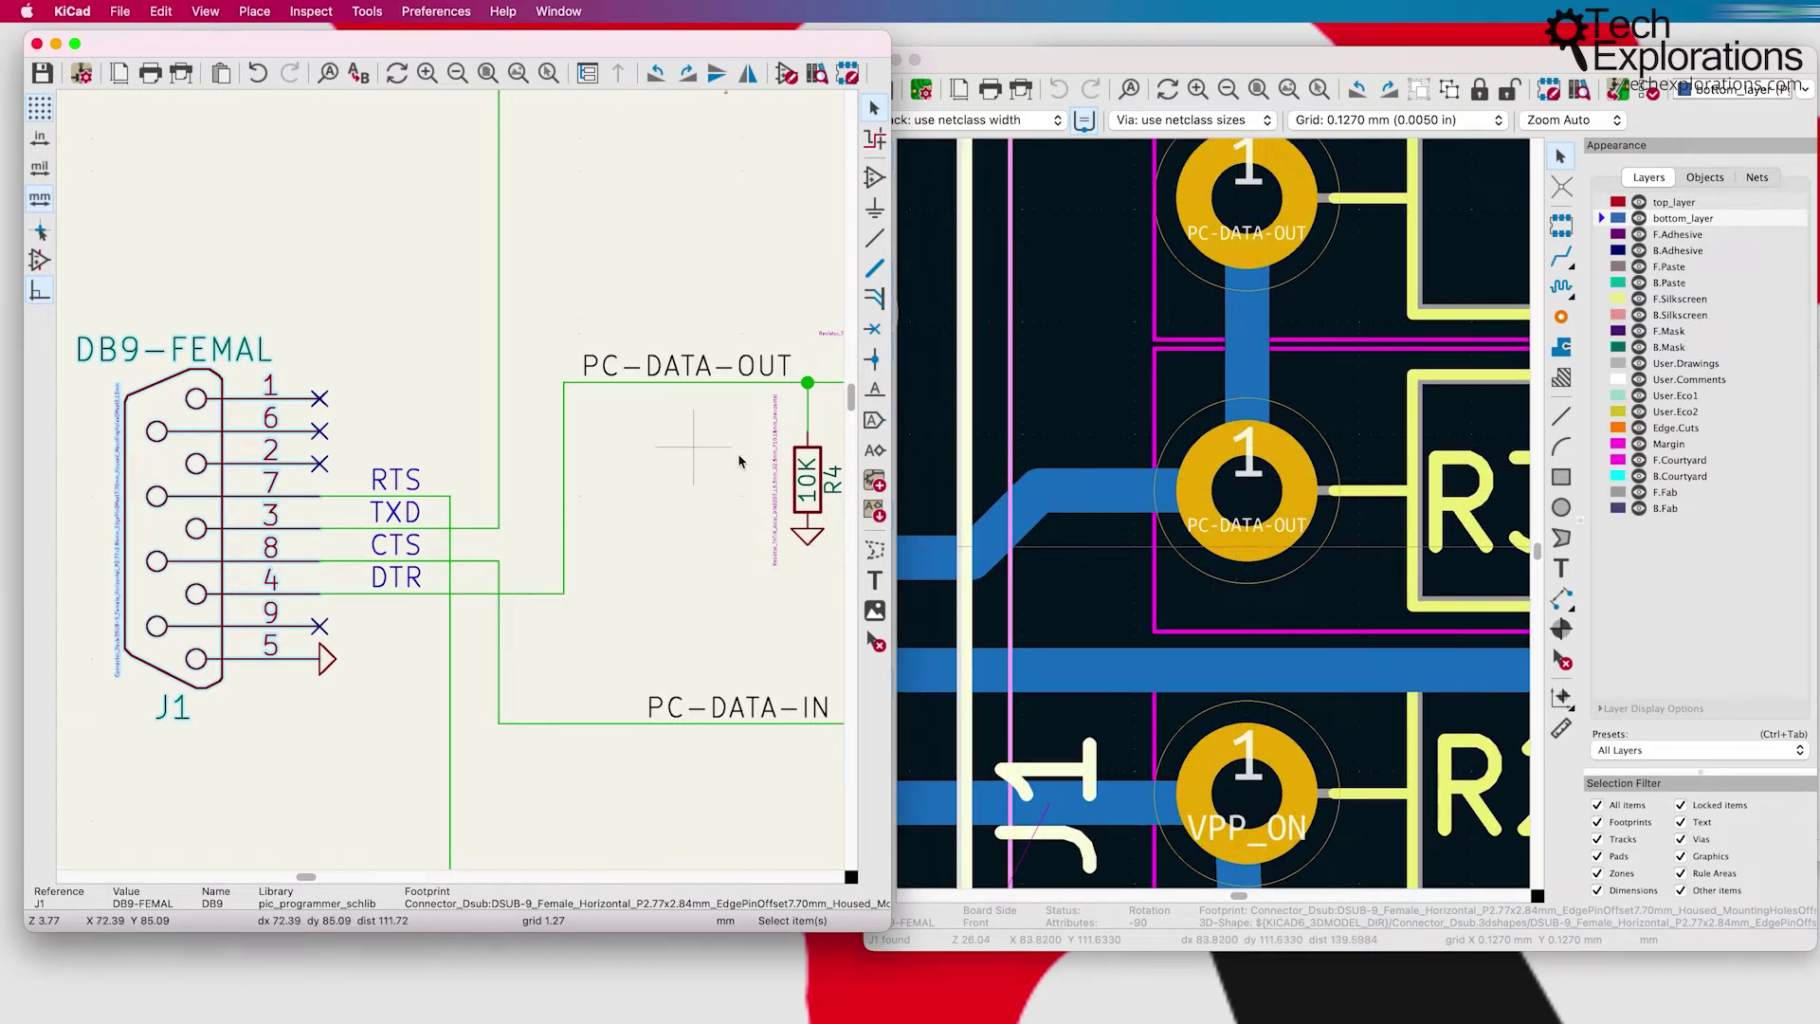
{"action": "scroll", "coordinate": [654, 458], "scroll_direction": "right", "scroll_amount": 4}
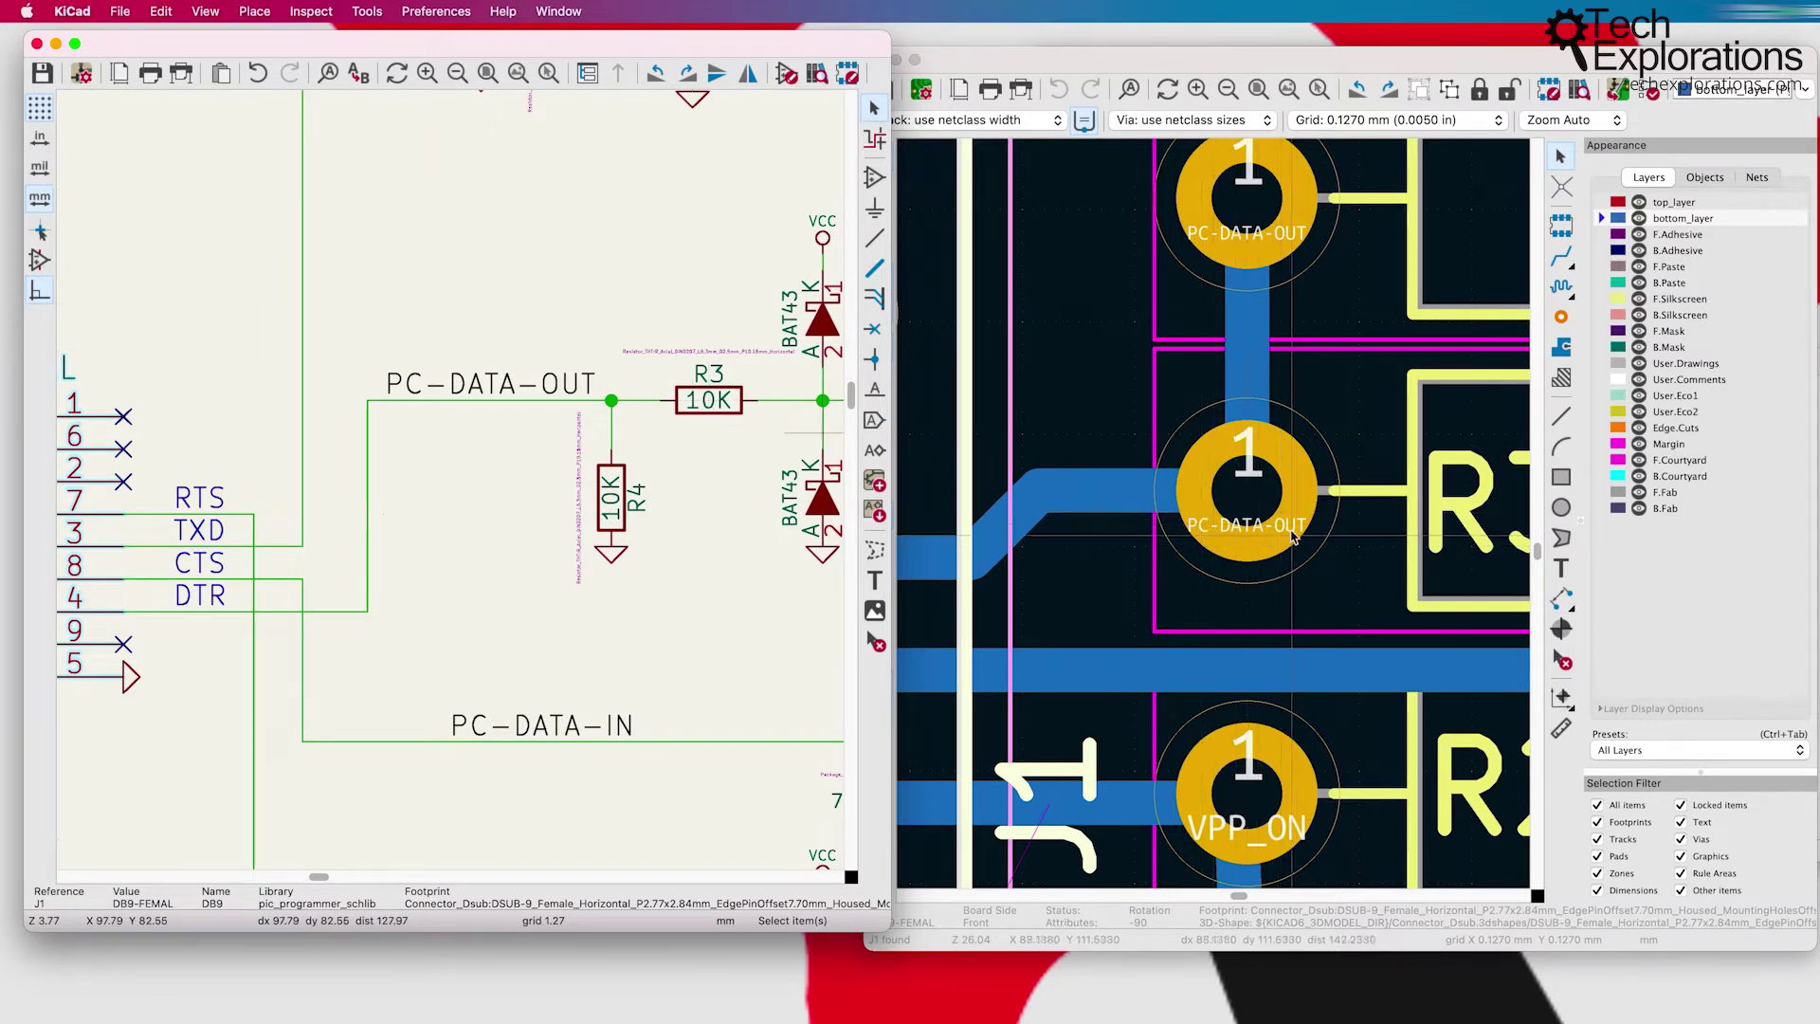
{"action": "scroll", "coordinate": [1185, 453], "scroll_direction": "up", "scroll_amount": 5}
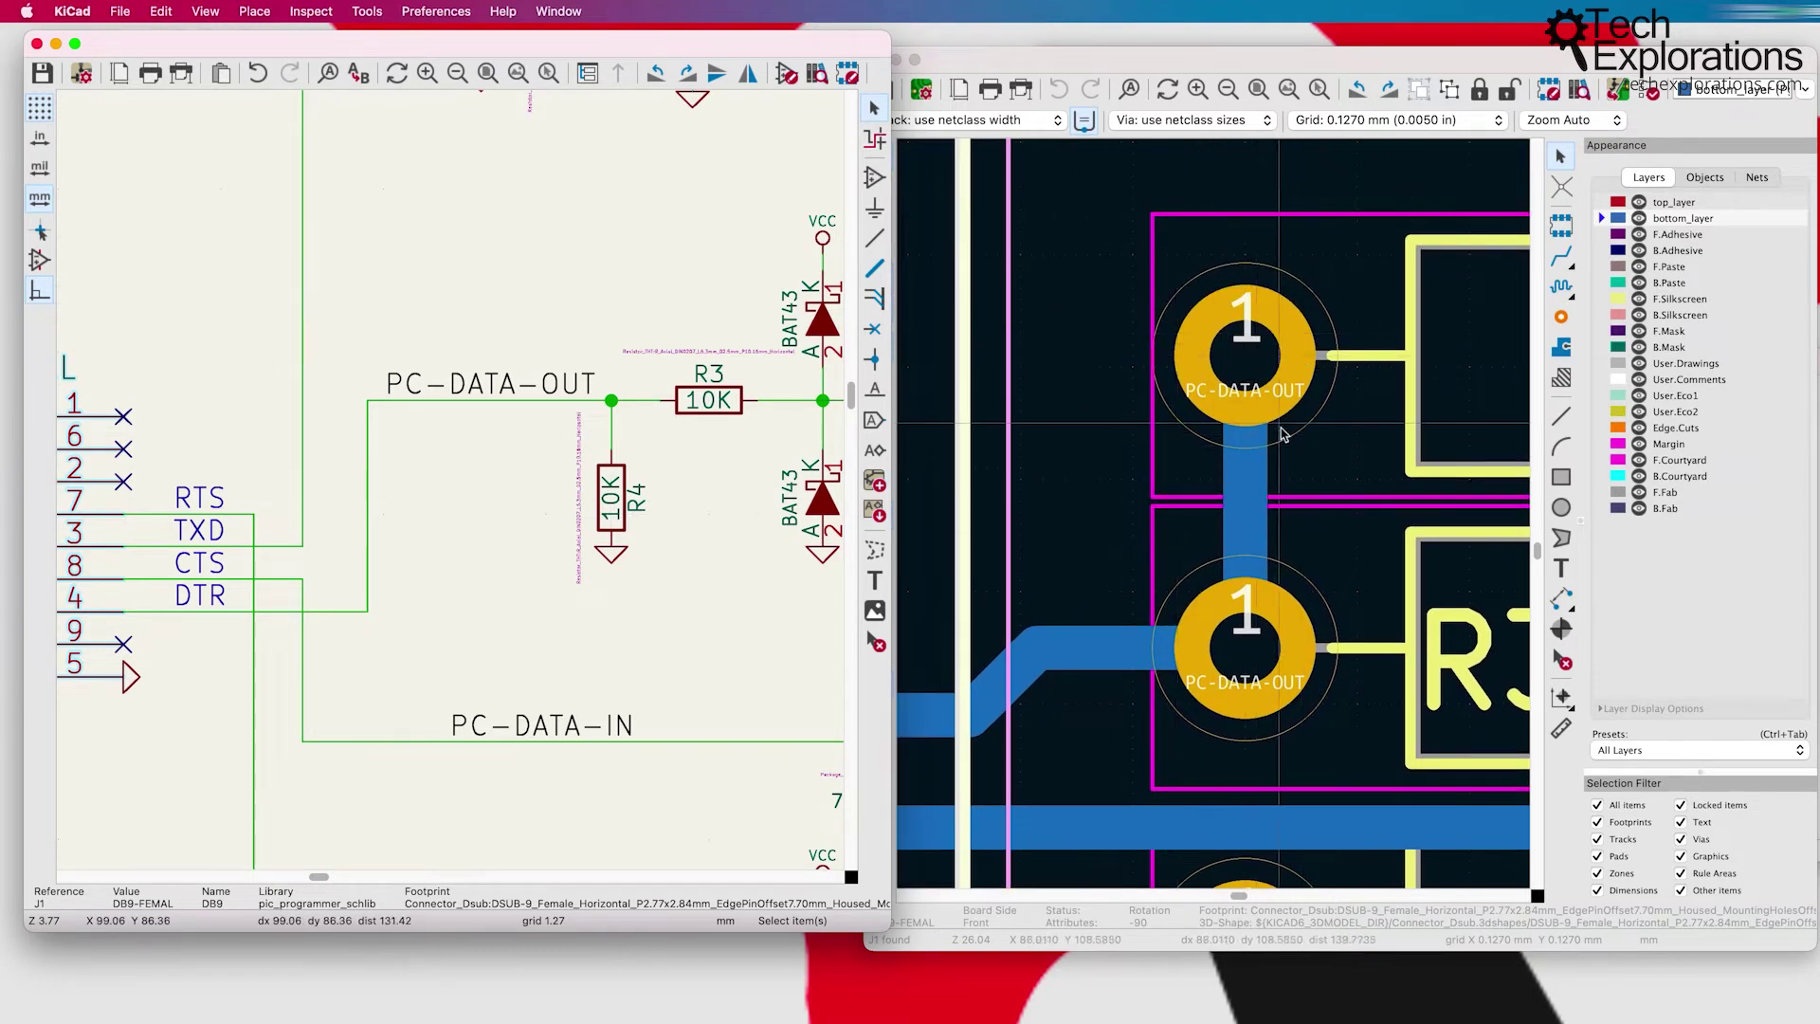
{"action": "scroll", "coordinate": [1185, 453], "scroll_direction": "right", "scroll_amount": 5}
{"action": "scroll", "coordinate": [980, 454], "scroll_direction": "right", "scroll_amount": 1}
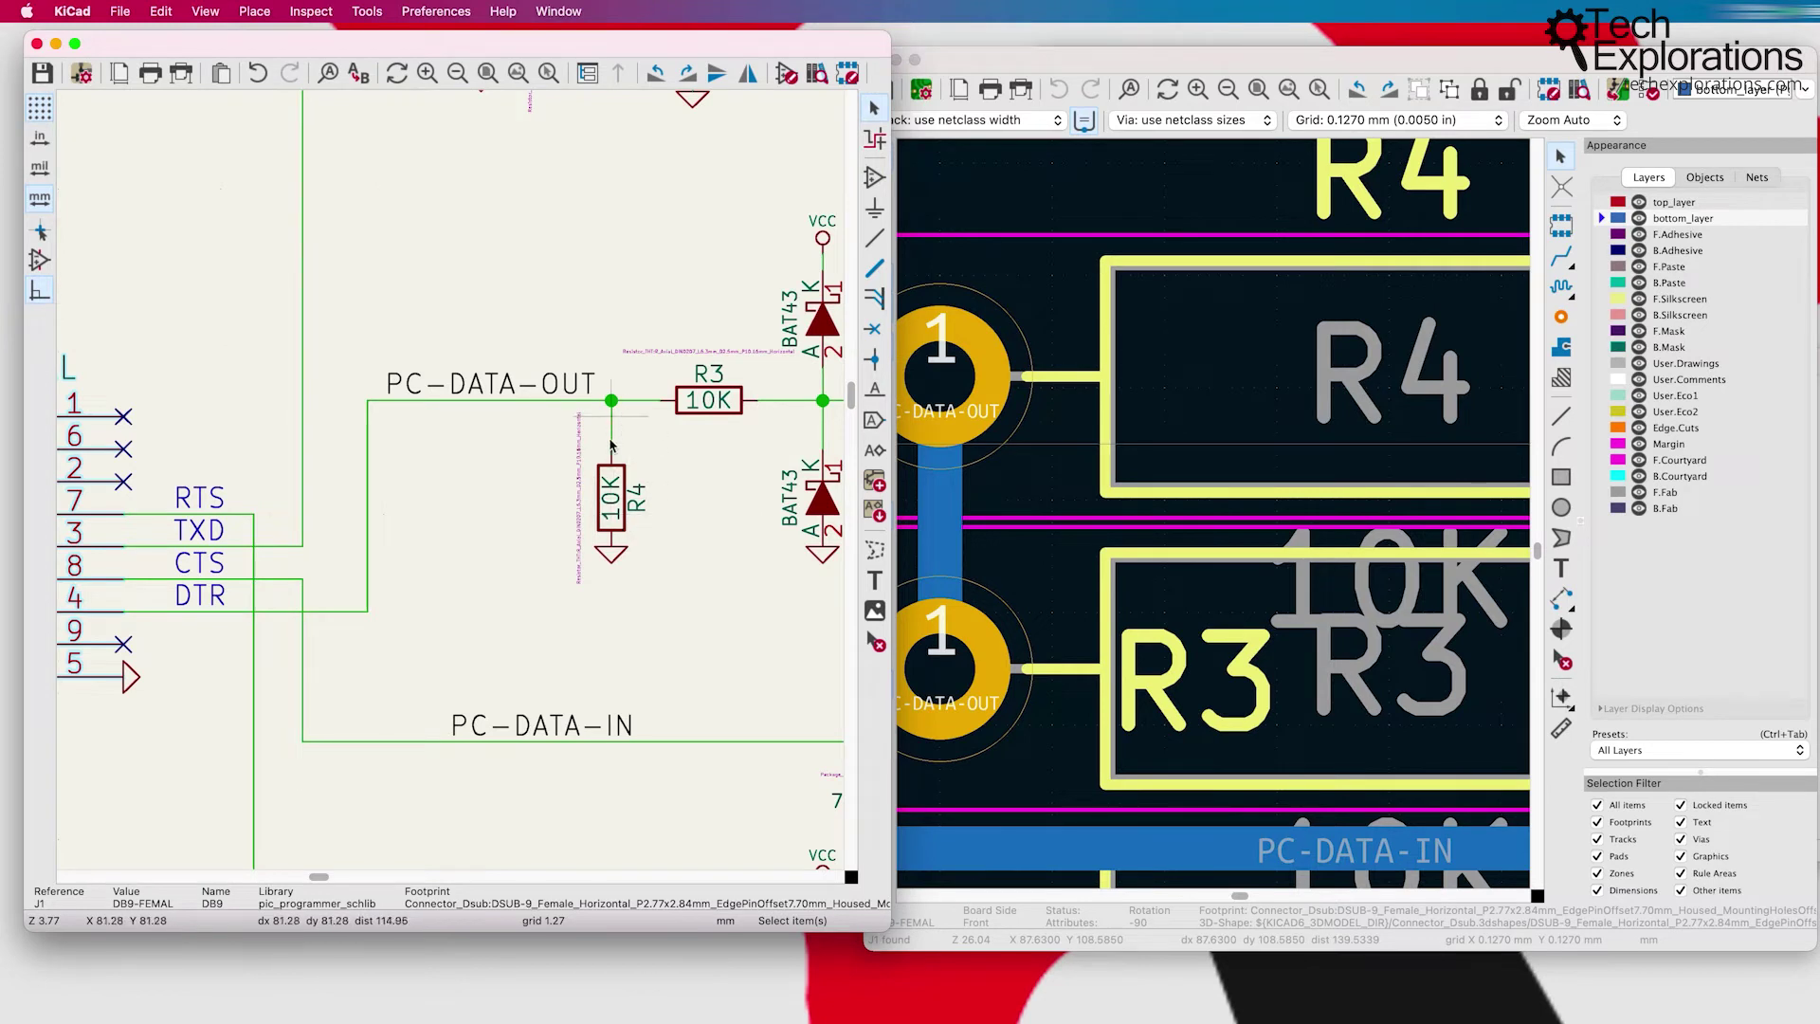
{"action": "scroll", "coordinate": [1033, 399], "scroll_direction": "left", "scroll_amount": 2}
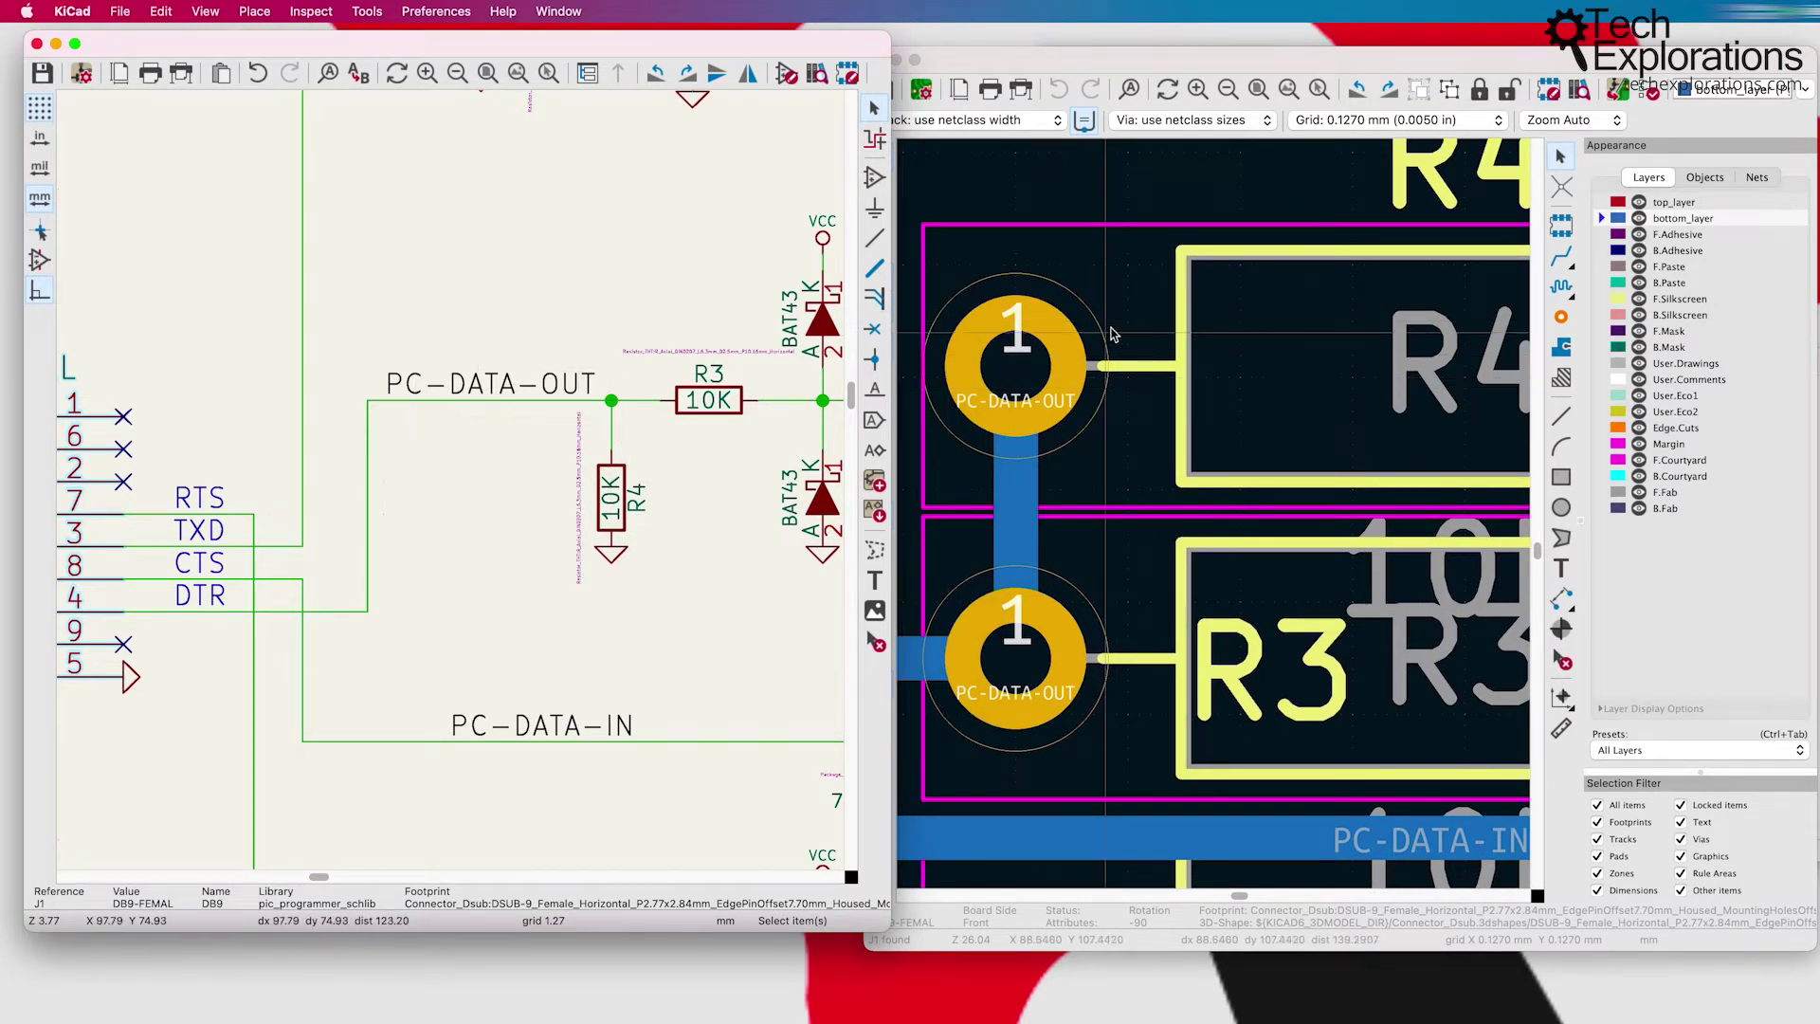
{"action": "scroll", "coordinate": [1113, 335], "scroll_direction": "down", "scroll_amount": 5}
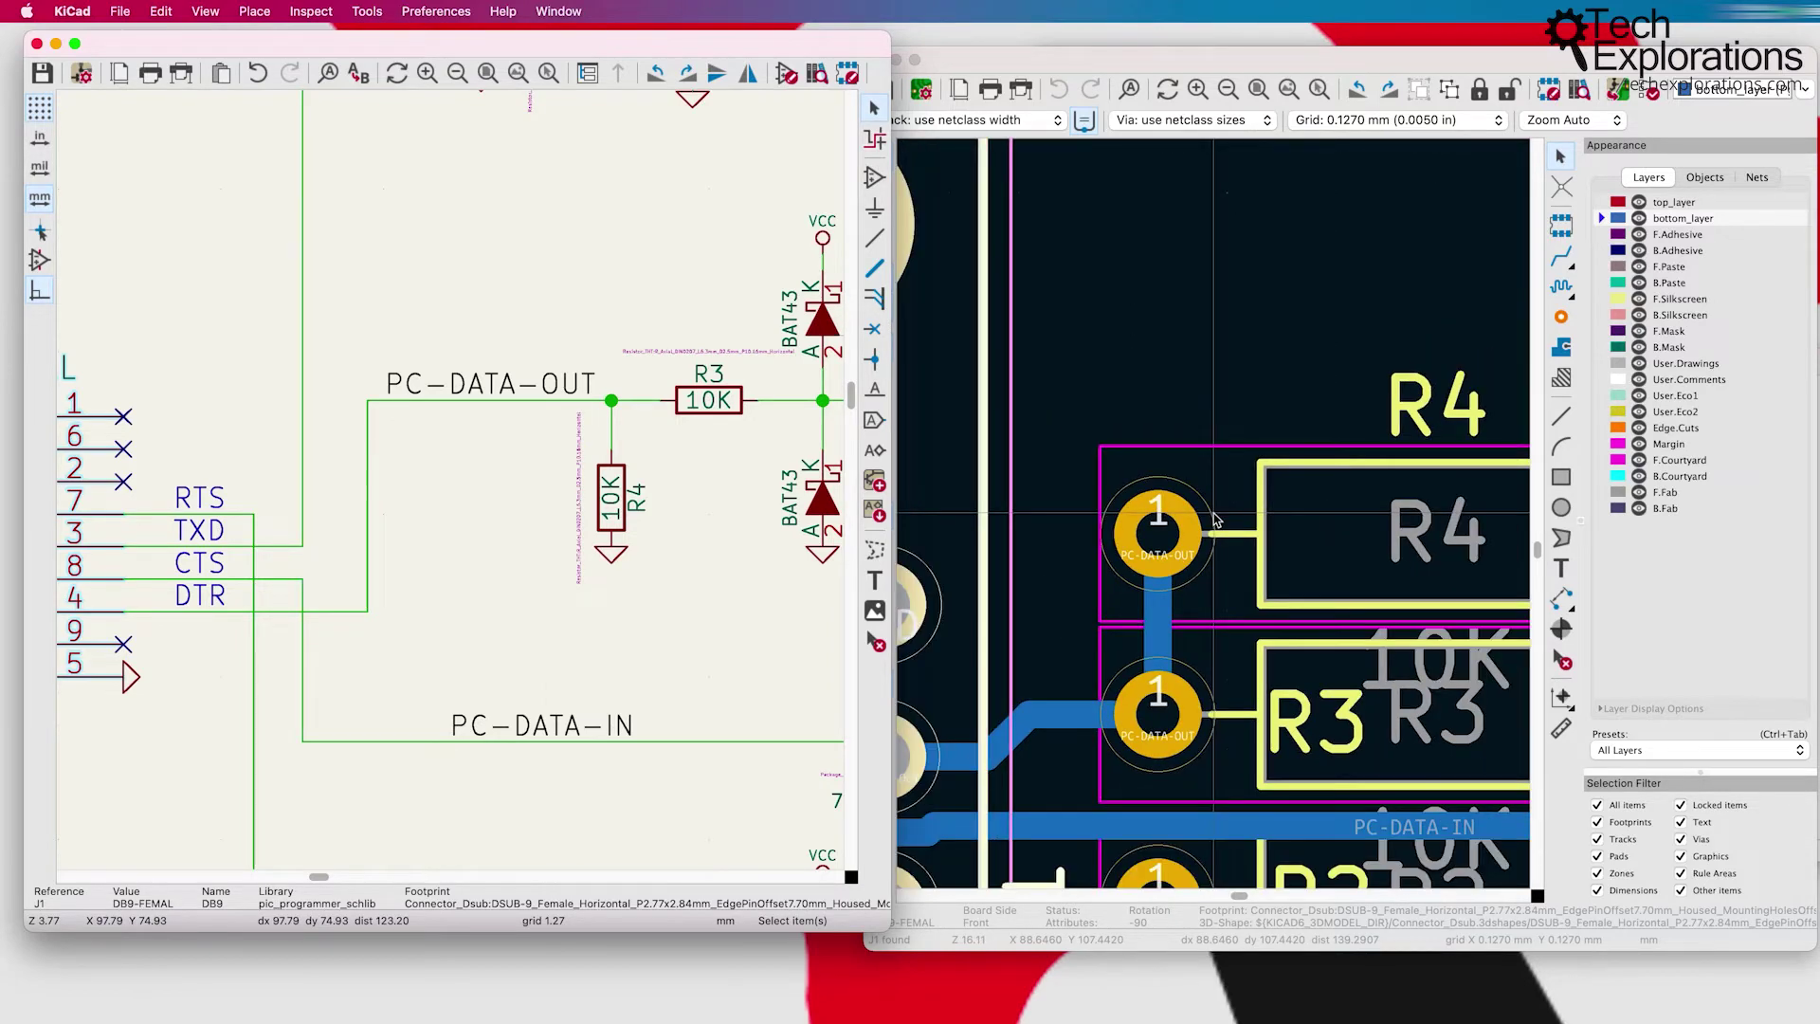
{"action": "scroll", "coordinate": [1217, 520], "scroll_direction": "down", "scroll_amount": 3}
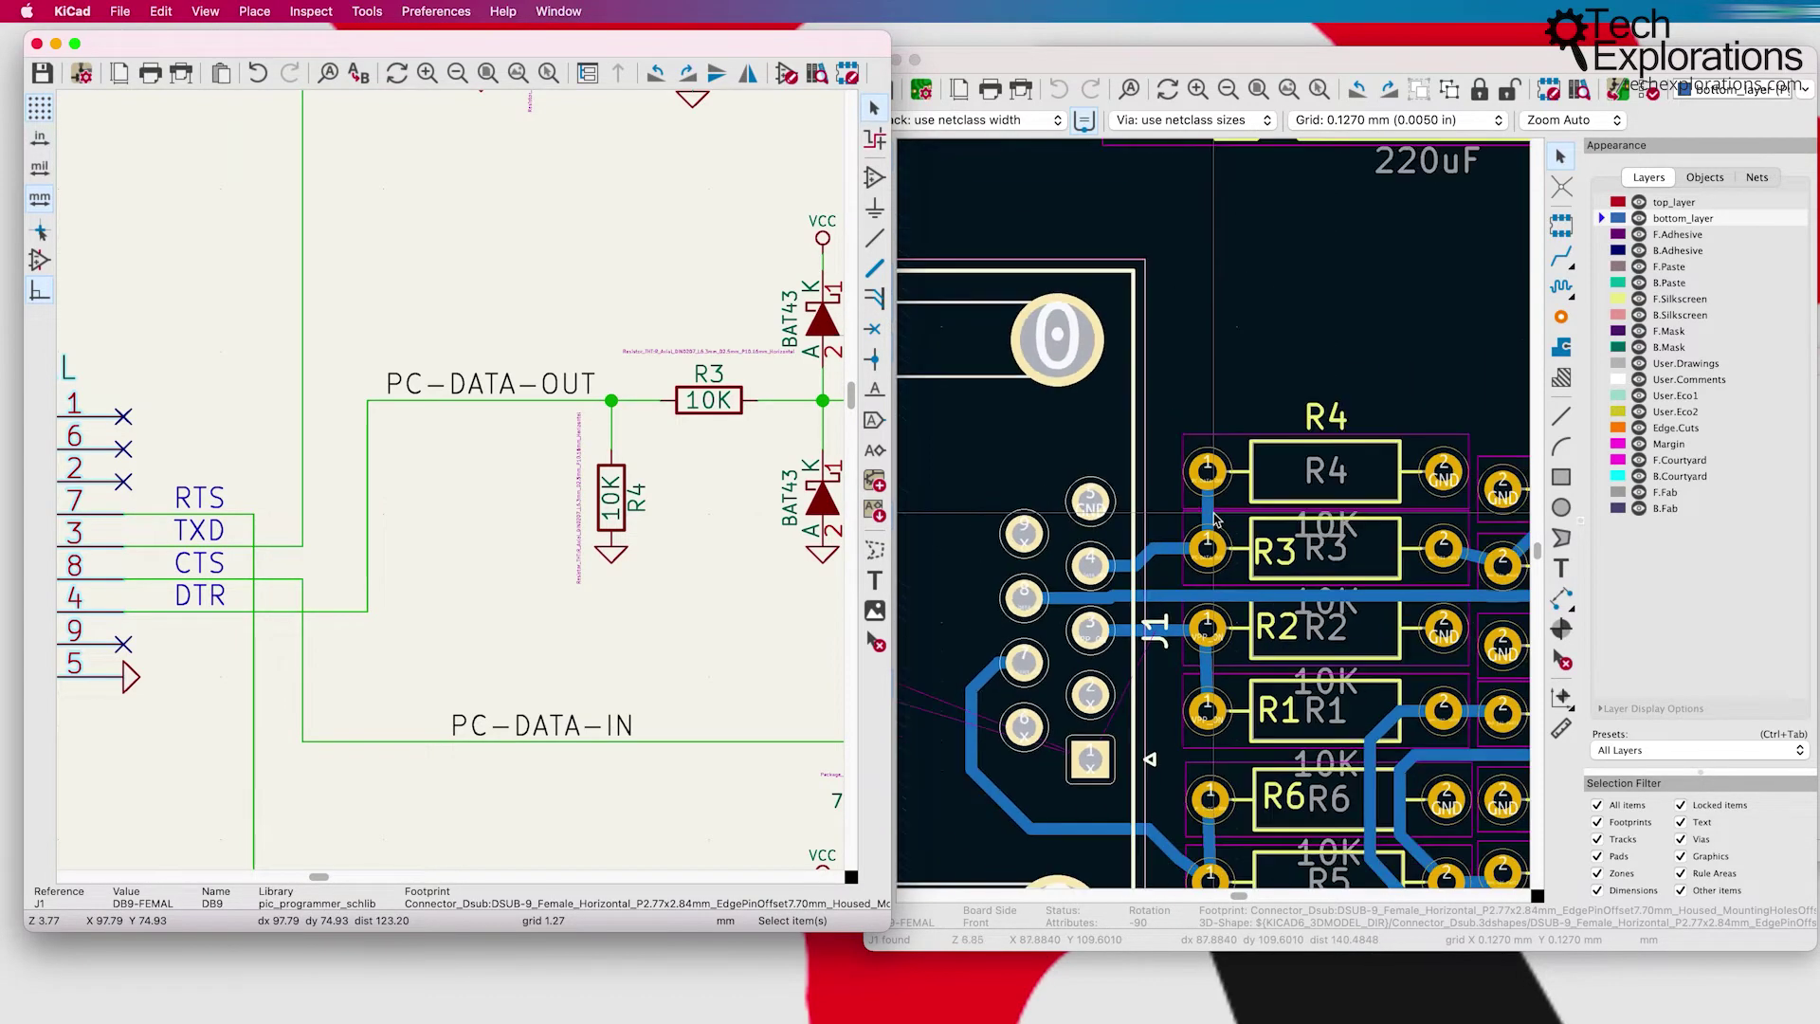
{"action": "scroll", "coordinate": [1315, 525], "scroll_direction": "down", "scroll_amount": 1}
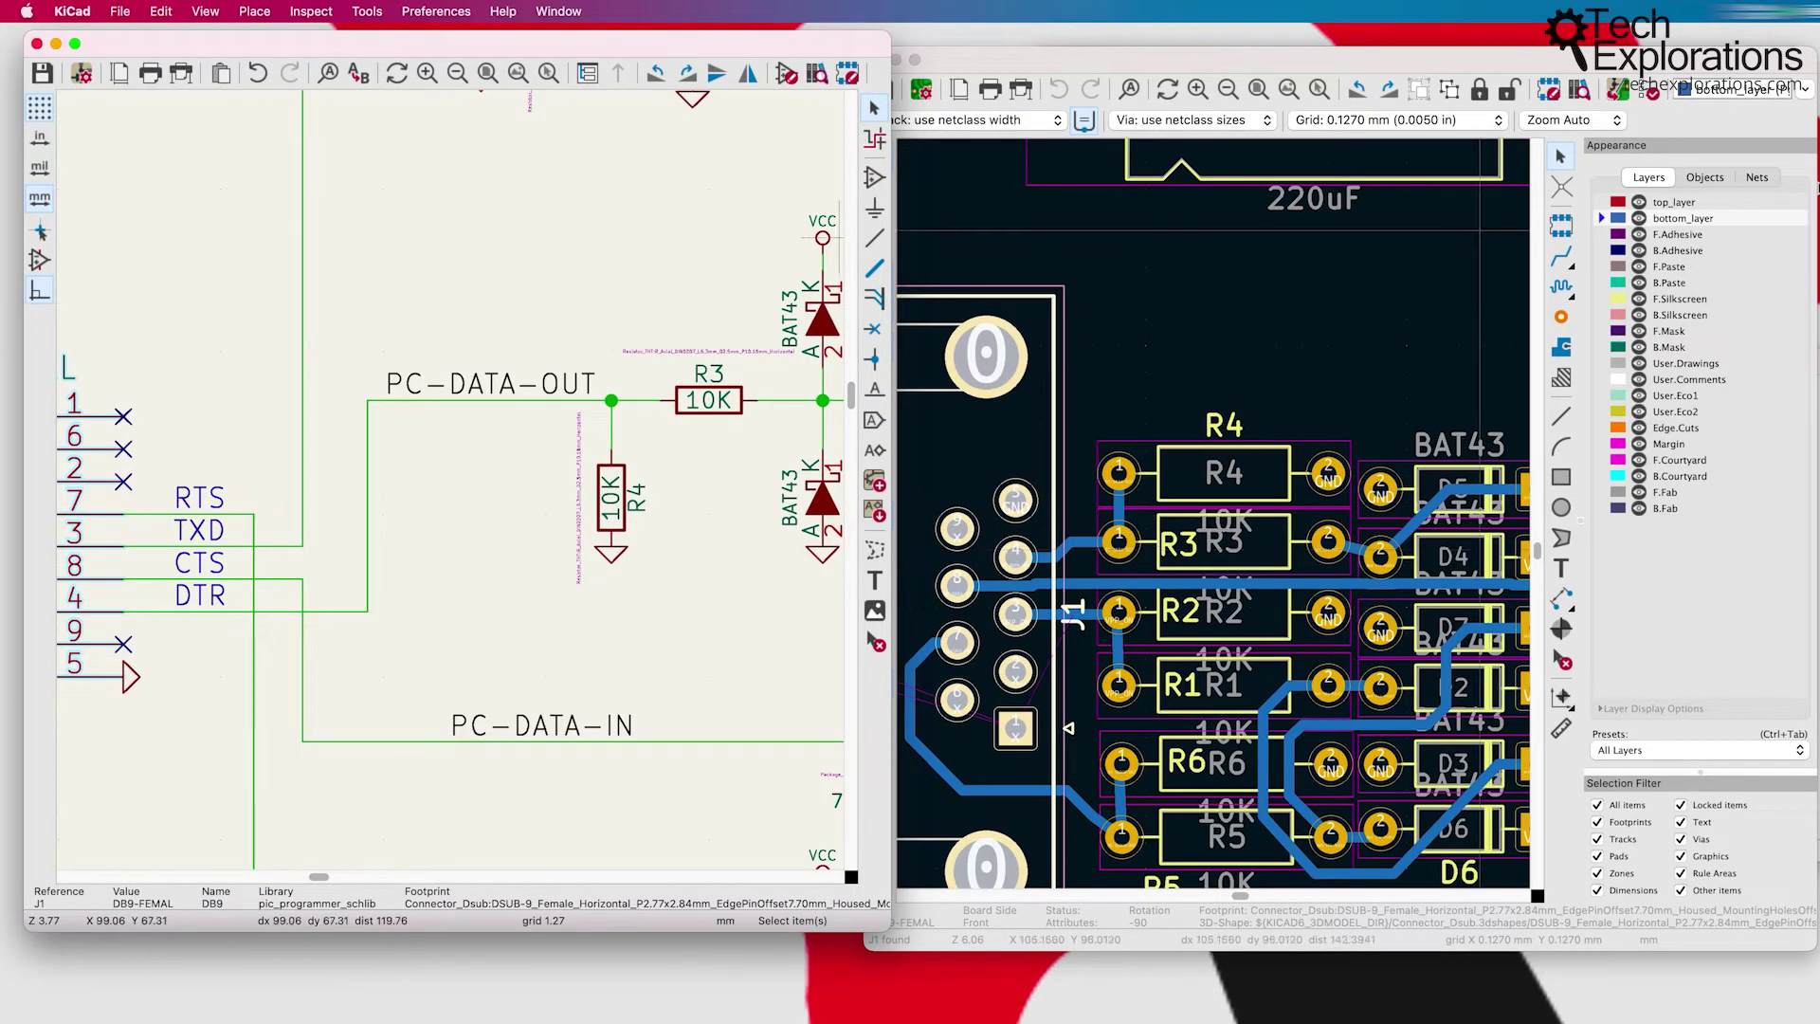
Step: Toggle the visibility of the /PC-DATA-OUT and /PC-CLOCK-OUT nets in the PCB editor's net list, and return to the layer list
{"action": "left_click", "coordinate": [1740, 126]}
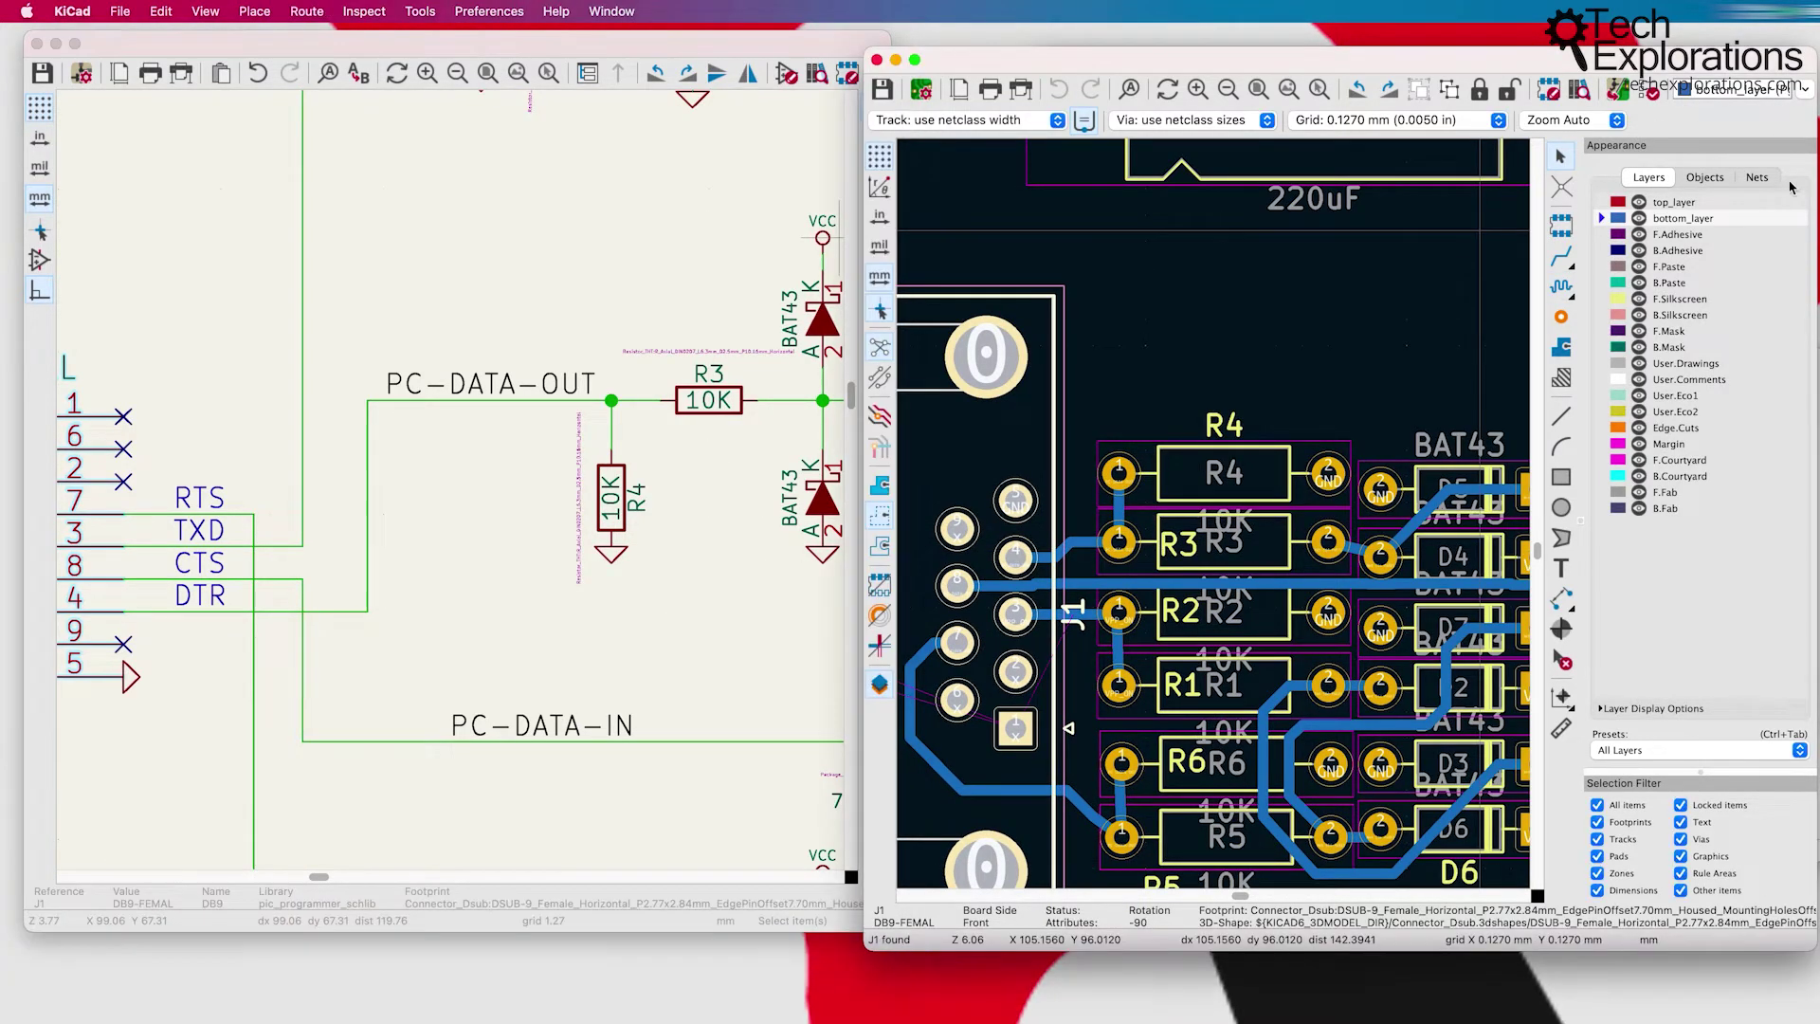
{"action": "left_click", "coordinate": [1757, 178]}
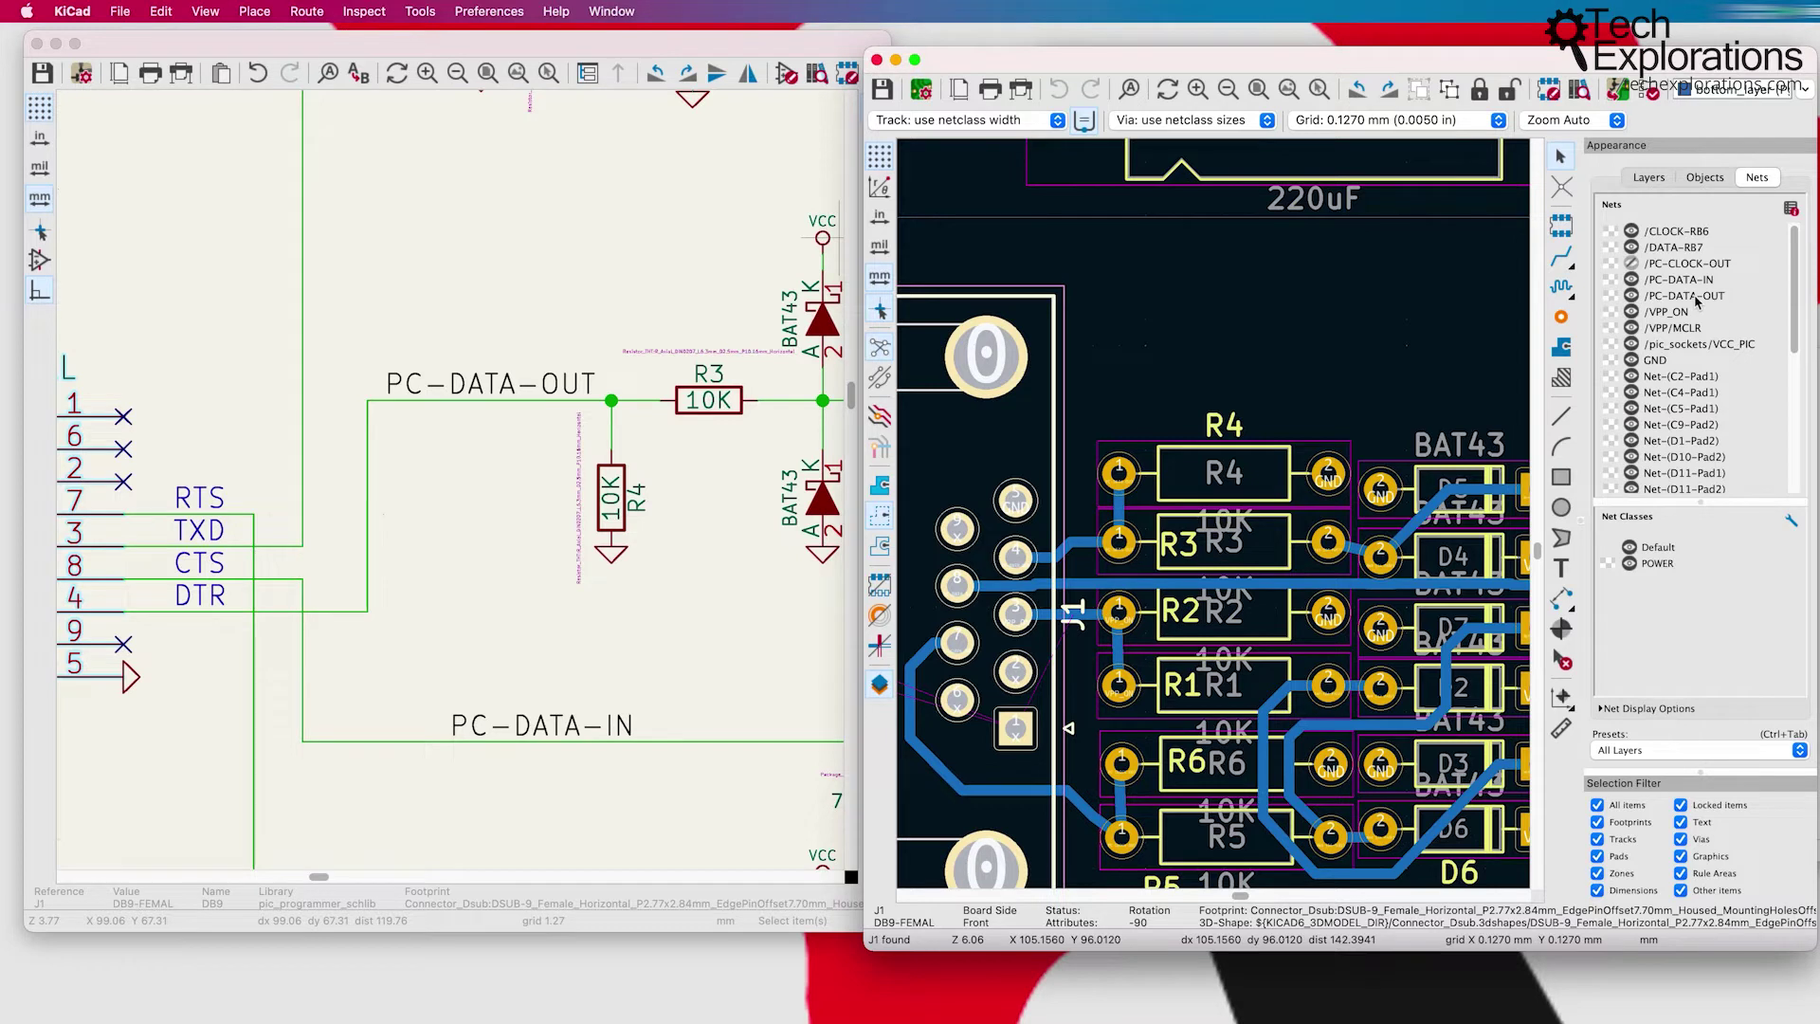
{"action": "left_click", "coordinate": [1631, 296]}
{"action": "left_click", "coordinate": [1632, 264]}
{"action": "left_click", "coordinate": [1631, 265]}
{"action": "left_click", "coordinate": [1631, 264]}
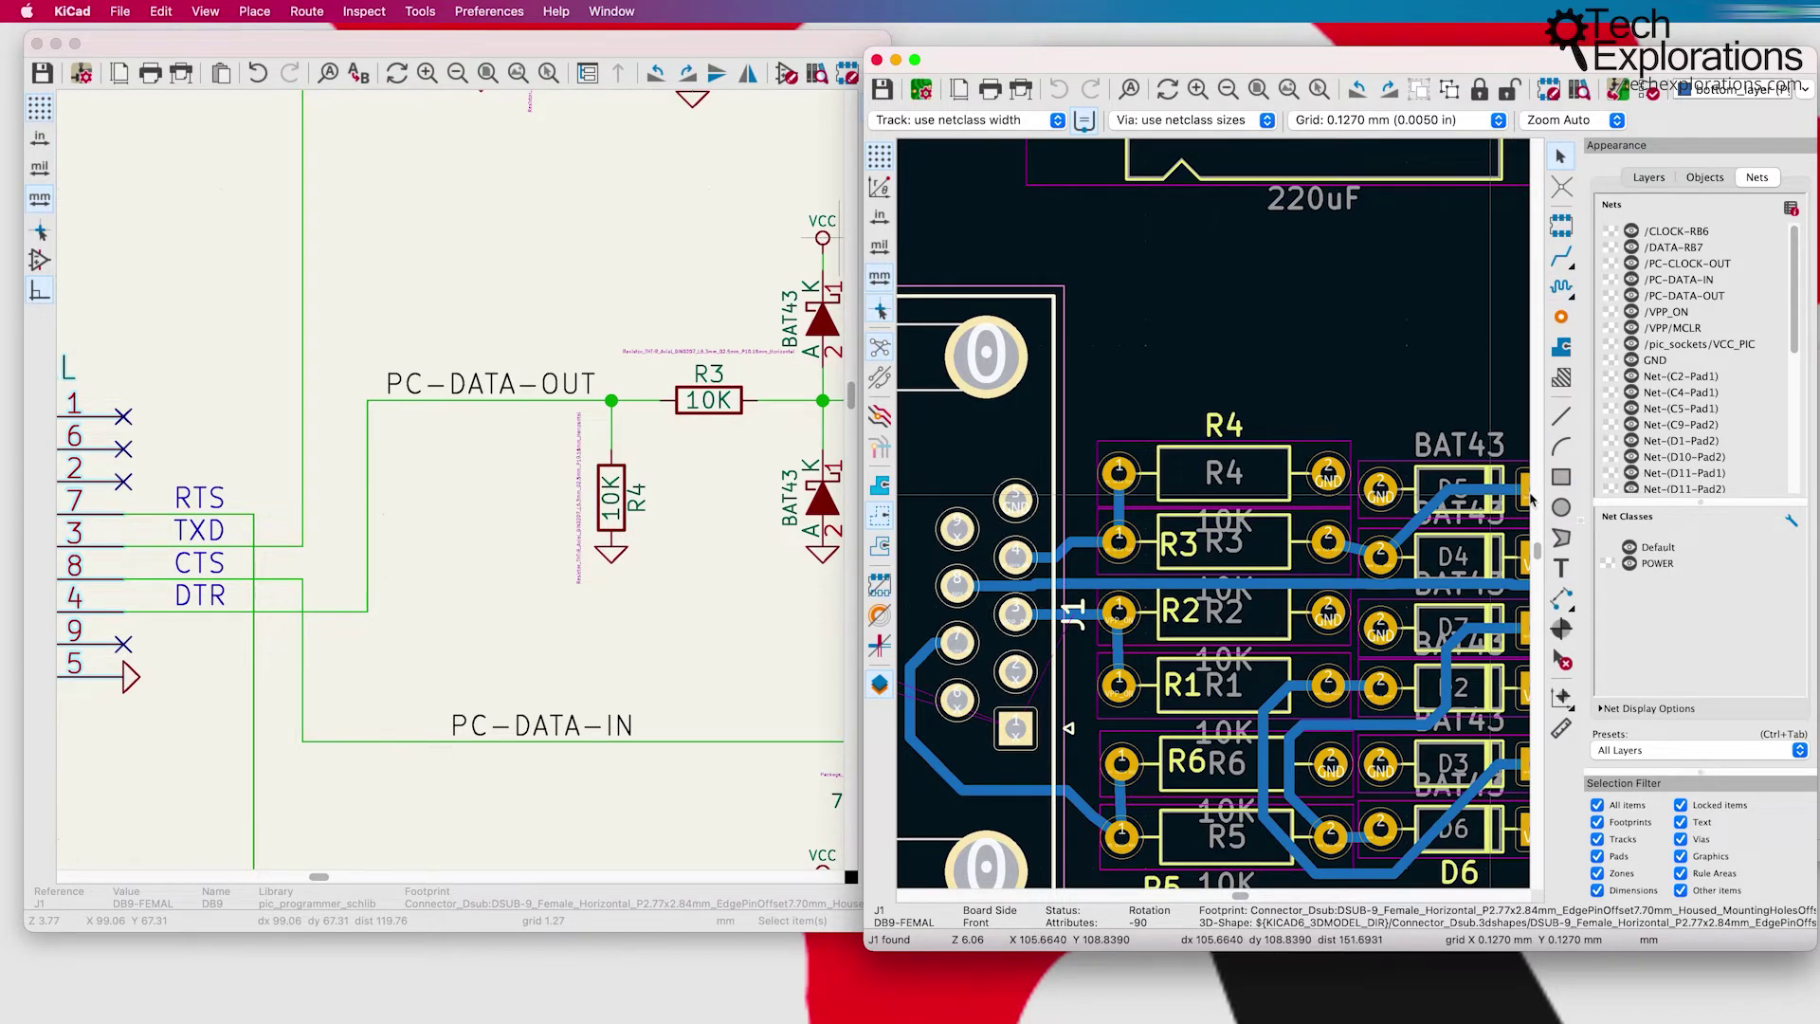
{"action": "scroll", "coordinate": [1239, 373], "scroll_direction": "down", "scroll_amount": 3}
{"action": "scroll", "coordinate": [1239, 372], "scroll_direction": "down", "scroll_amount": 1}
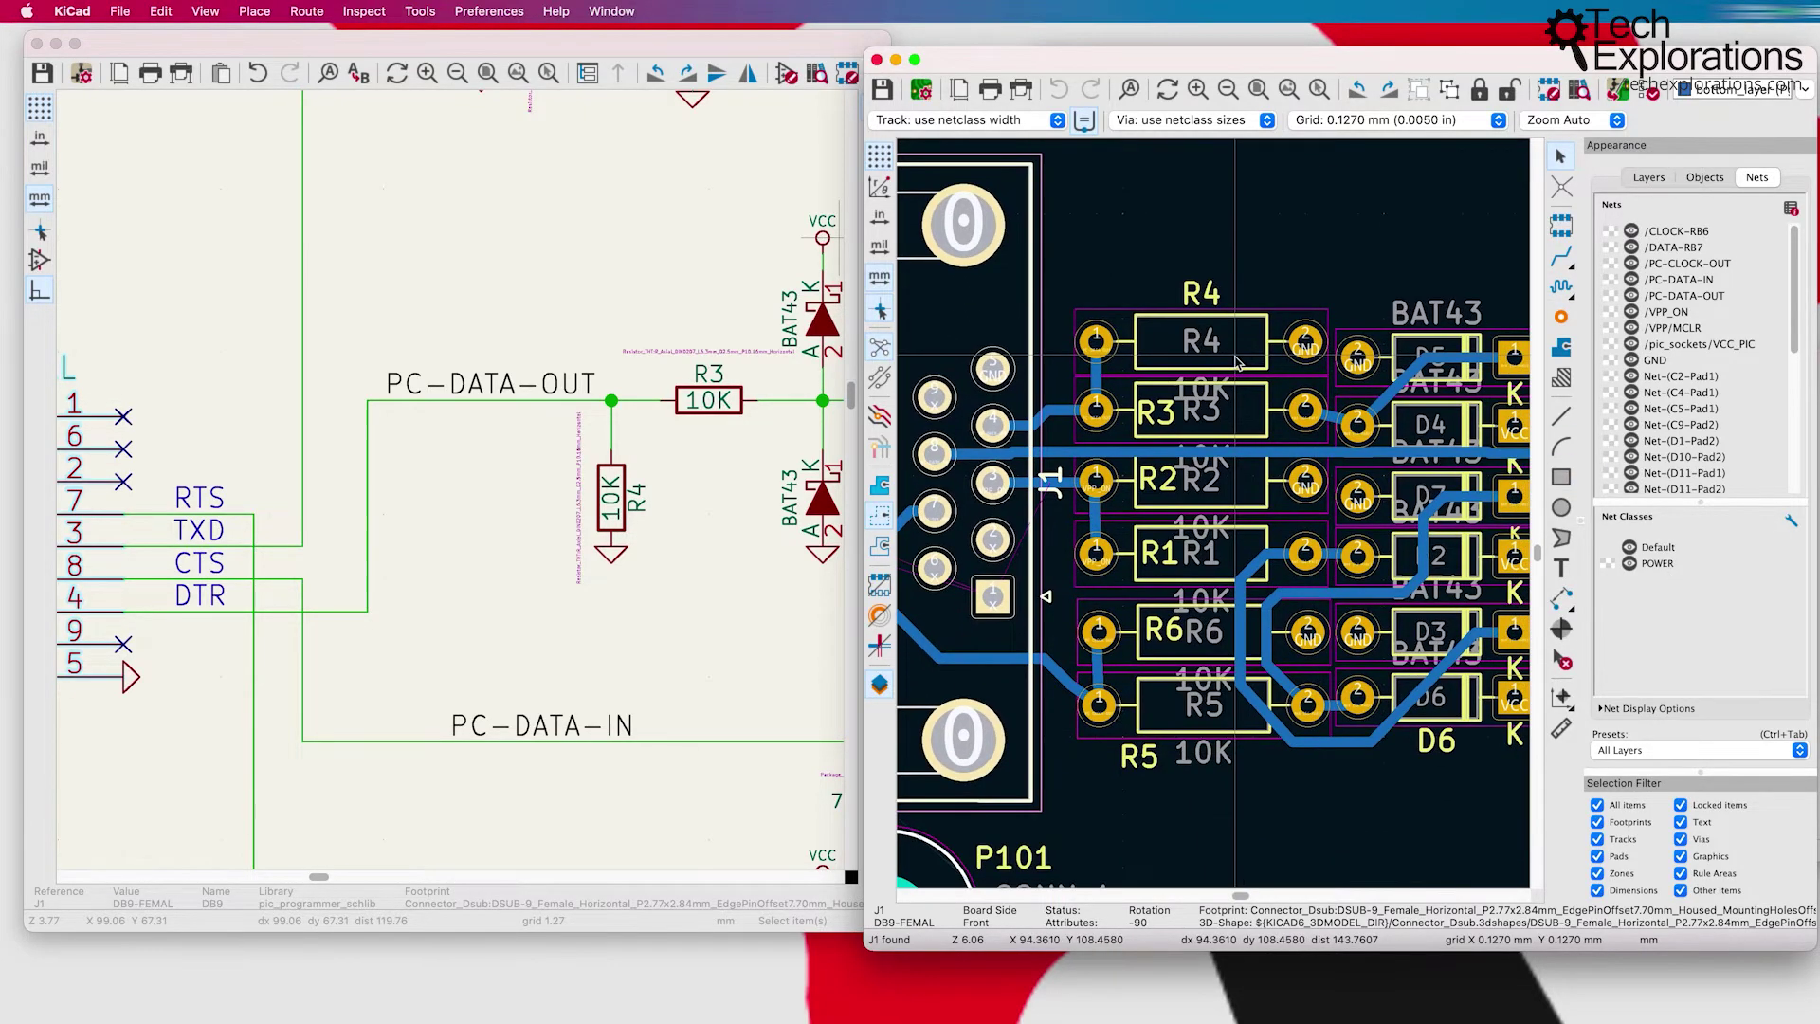
{"action": "left_click", "coordinate": [1650, 178]}
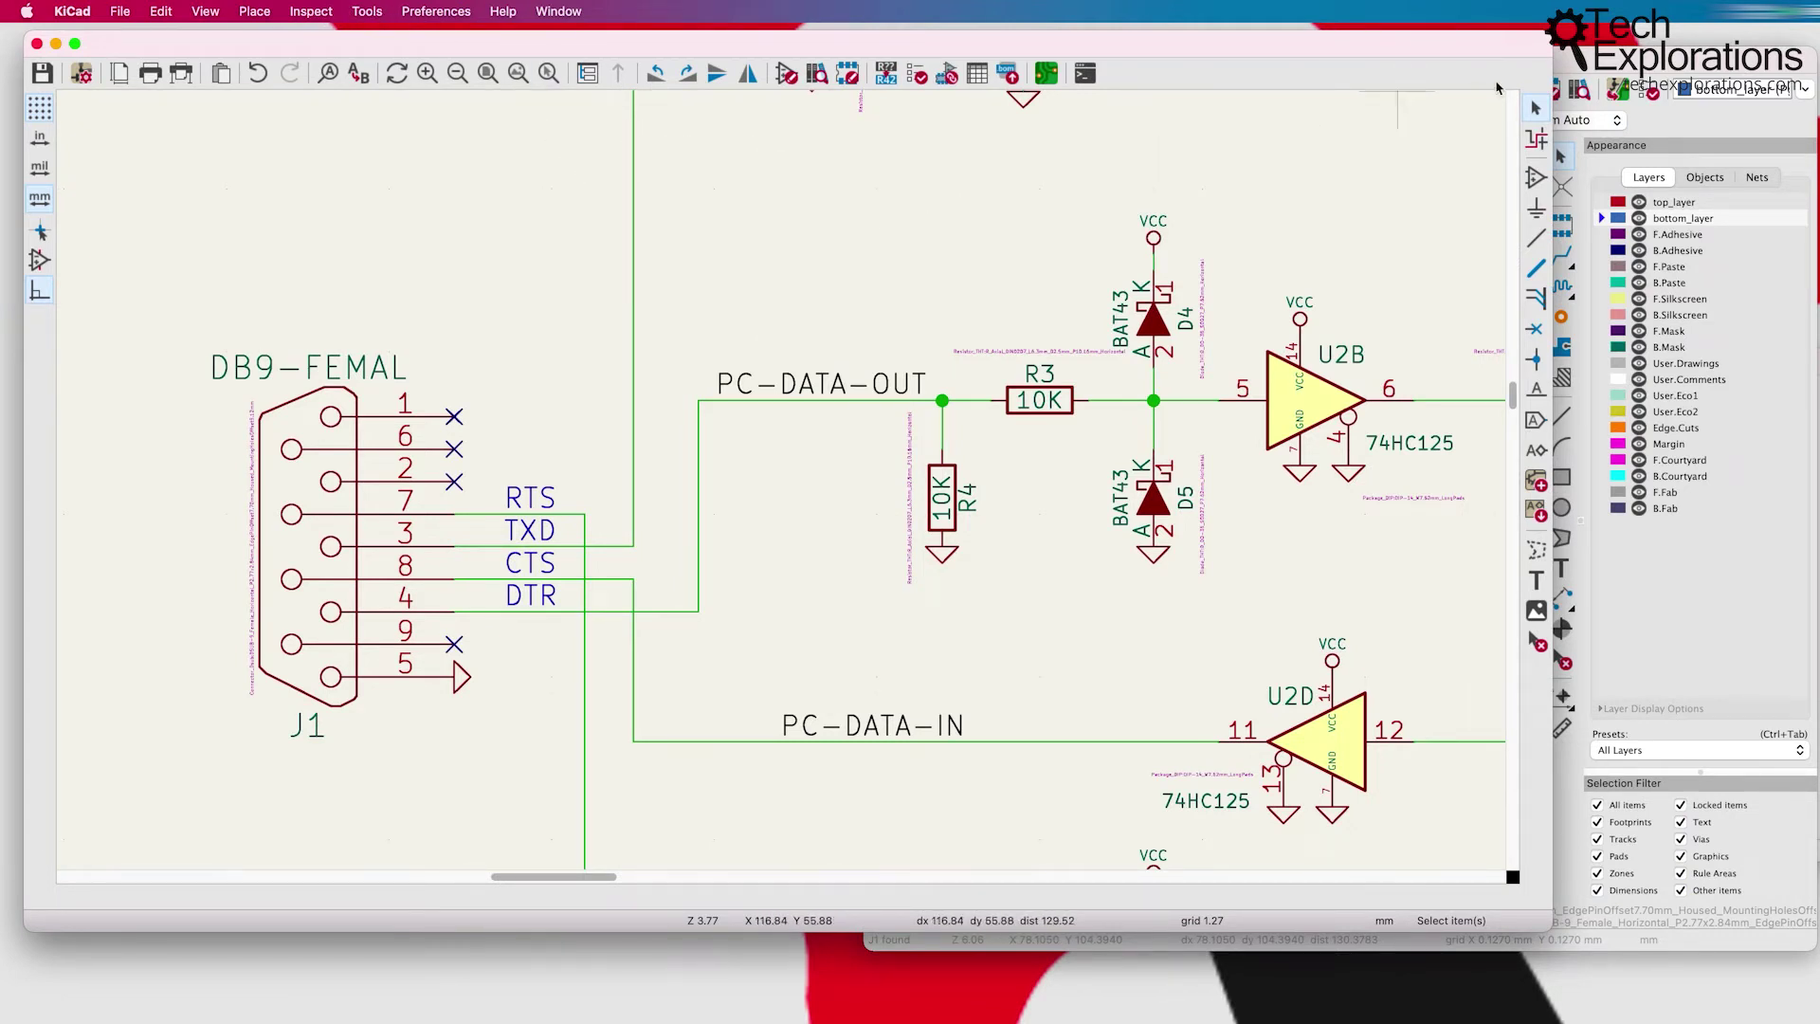
Step: Preview the 74AHC1G04 and 74AHC1G125 symbols from the 74xGxx library in the symbol chooser without placing either
{"action": "left_click", "coordinate": [1538, 182]}
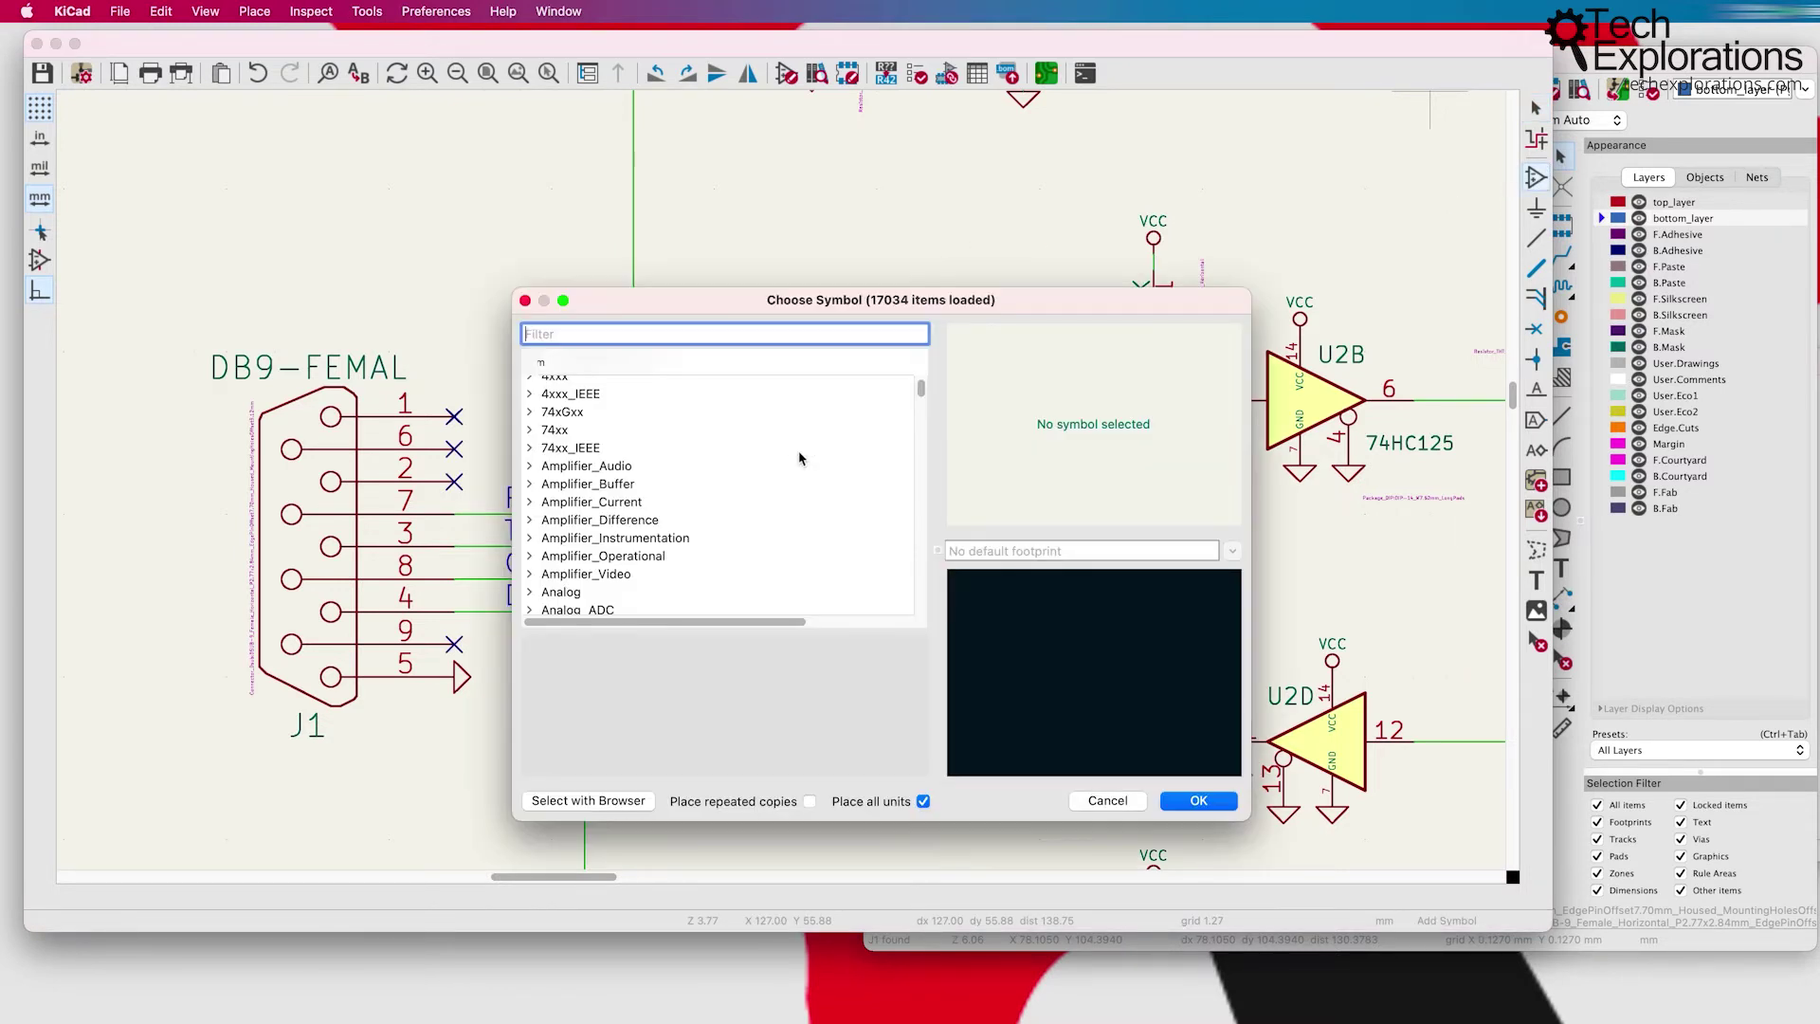
{"action": "left_click_drag", "start_coordinate": [761, 321], "coordinate": [780, 265]}
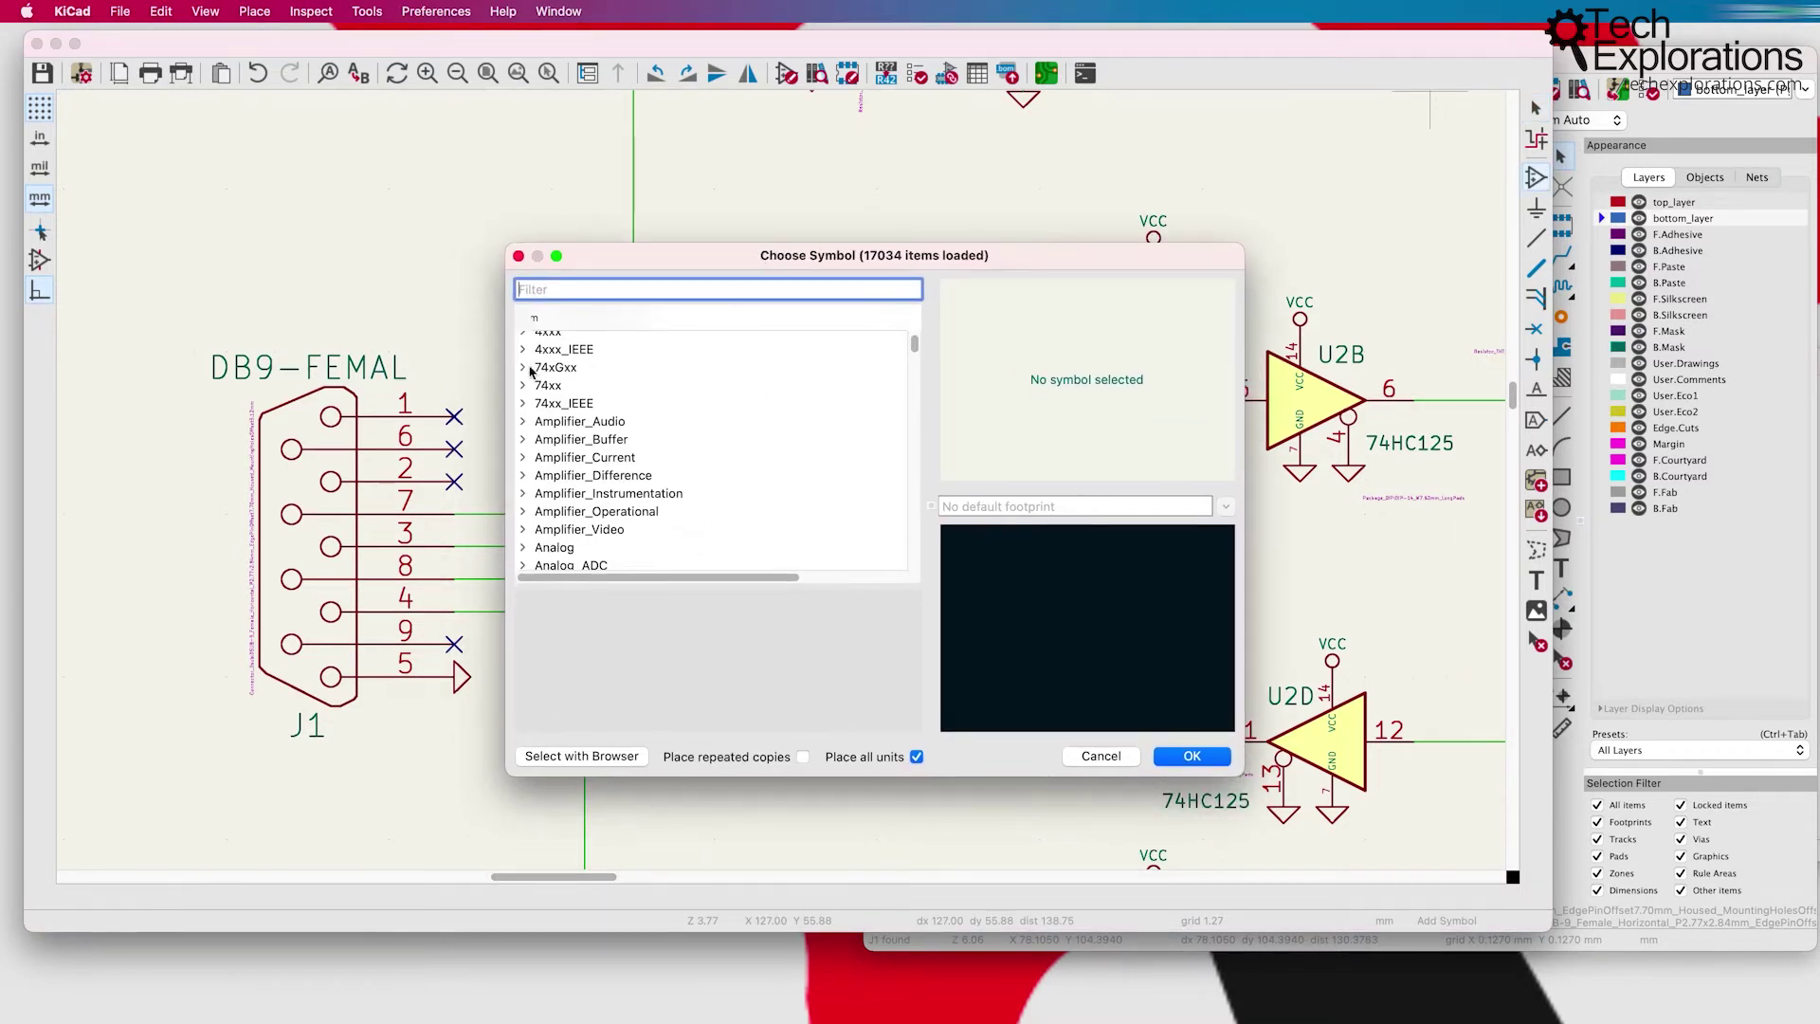
{"action": "left_click", "coordinate": [528, 369]}
{"action": "left_click", "coordinate": [606, 423]}
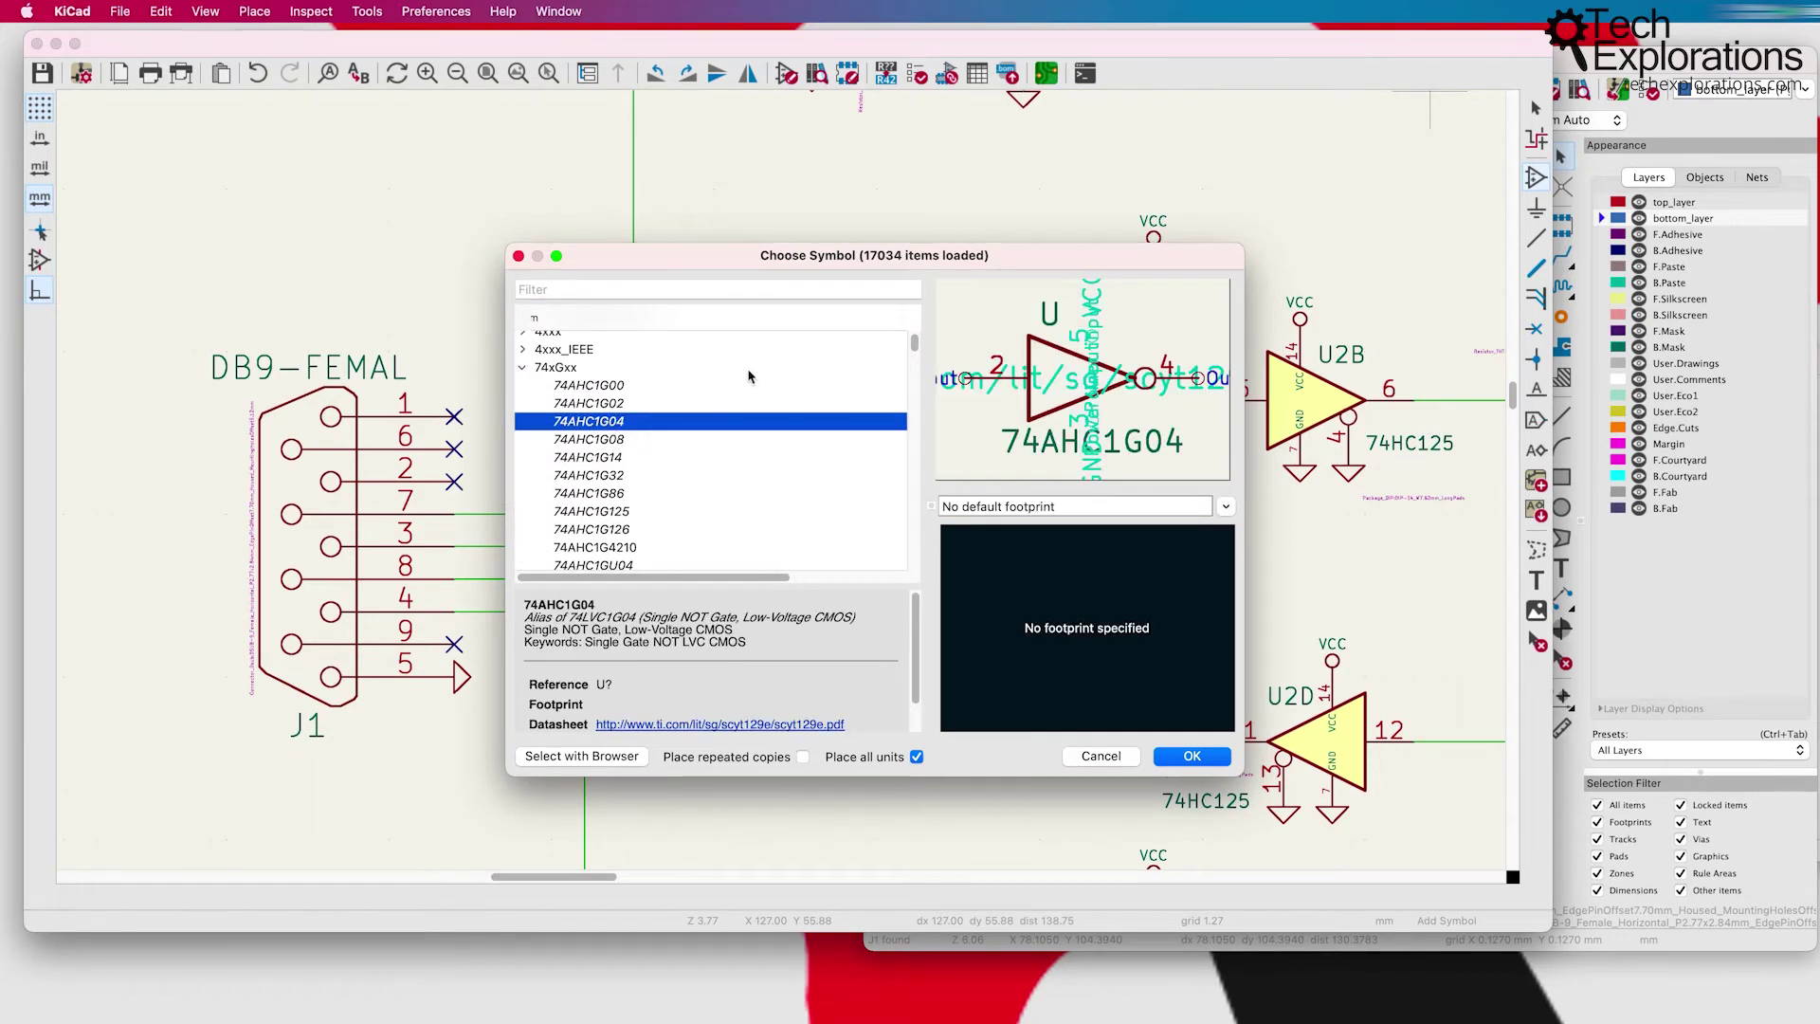
{"action": "scroll", "coordinate": [654, 469], "scroll_direction": "down", "scroll_amount": 3}
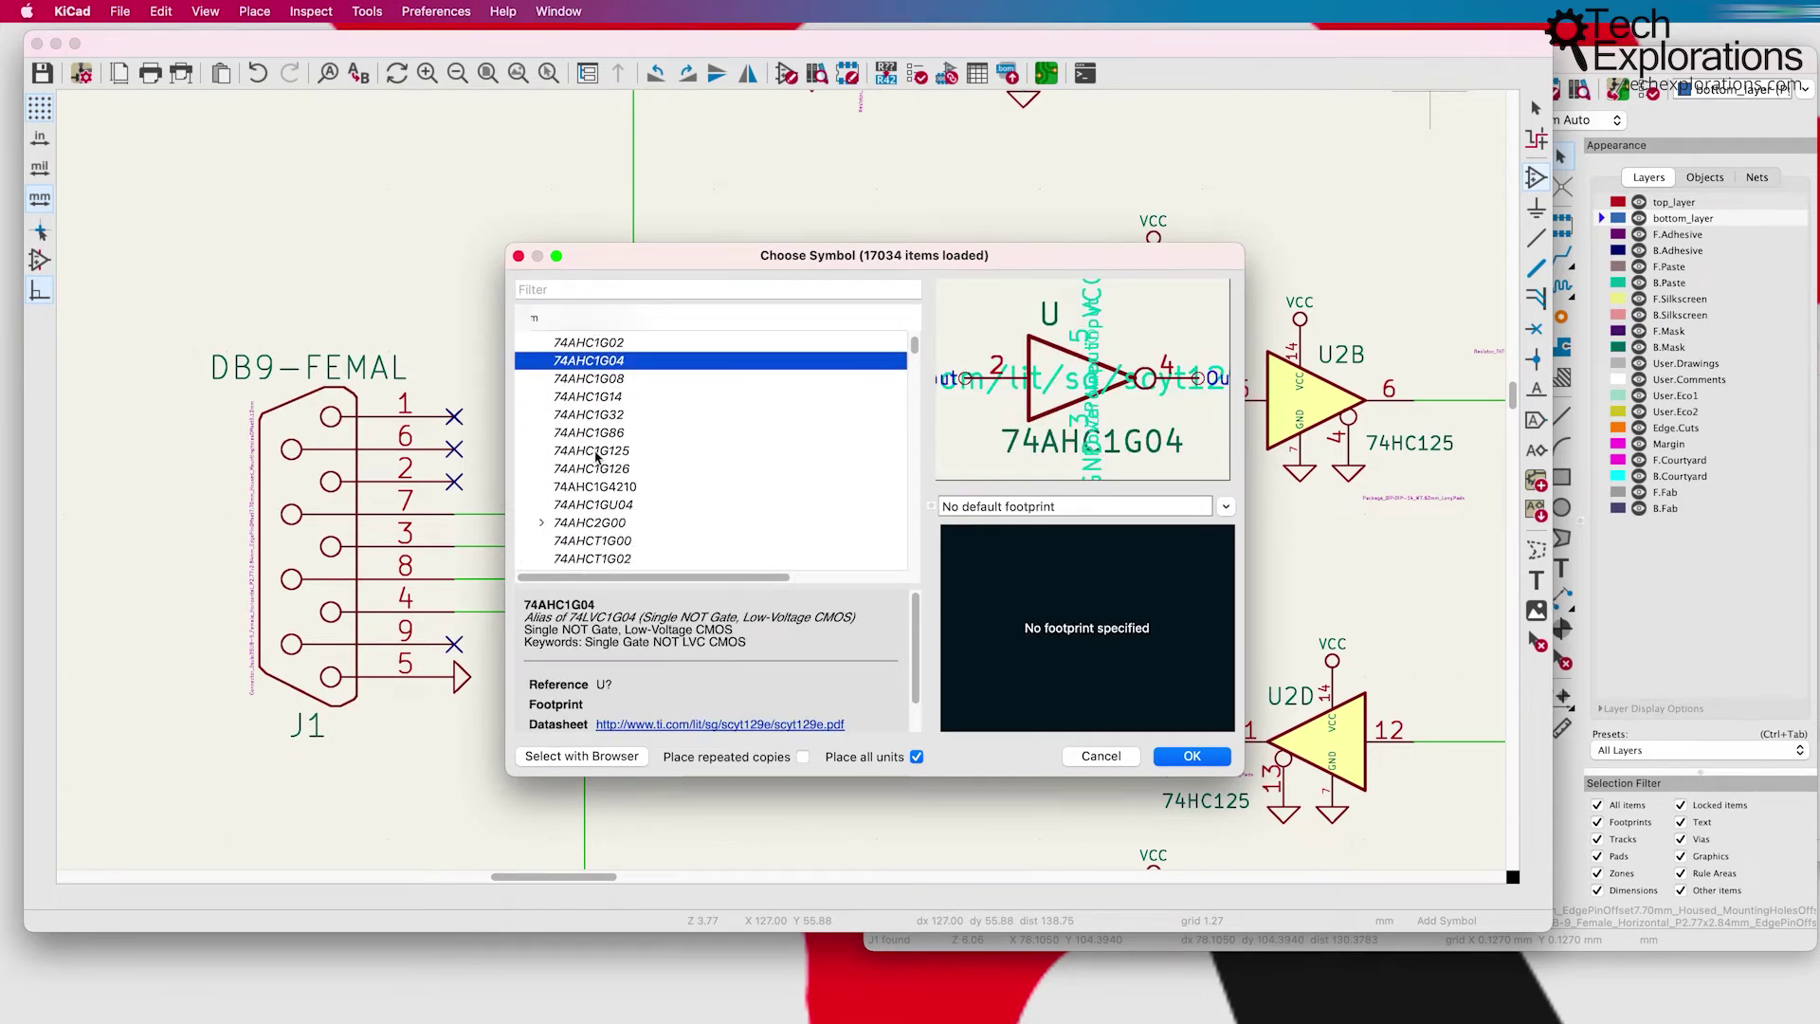
{"action": "left_click", "coordinate": [593, 452]}
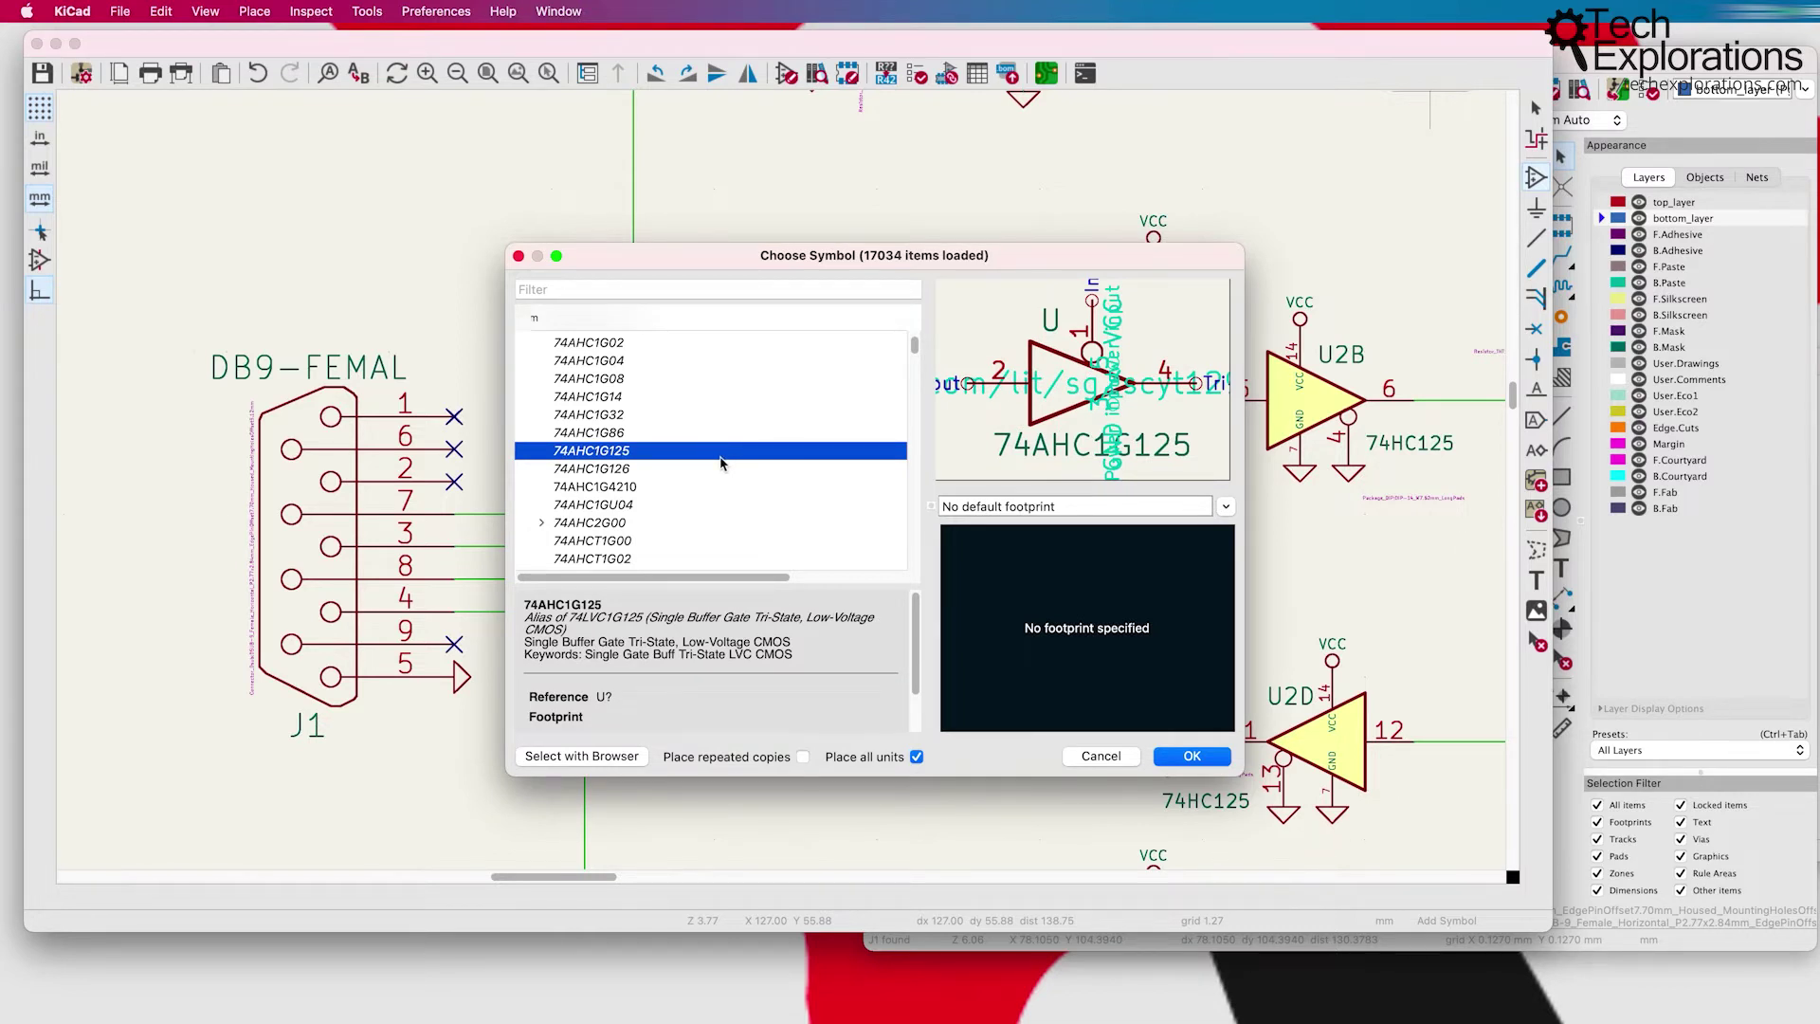
{"action": "scroll", "coordinate": [626, 498], "scroll_direction": "down", "scroll_amount": 3}
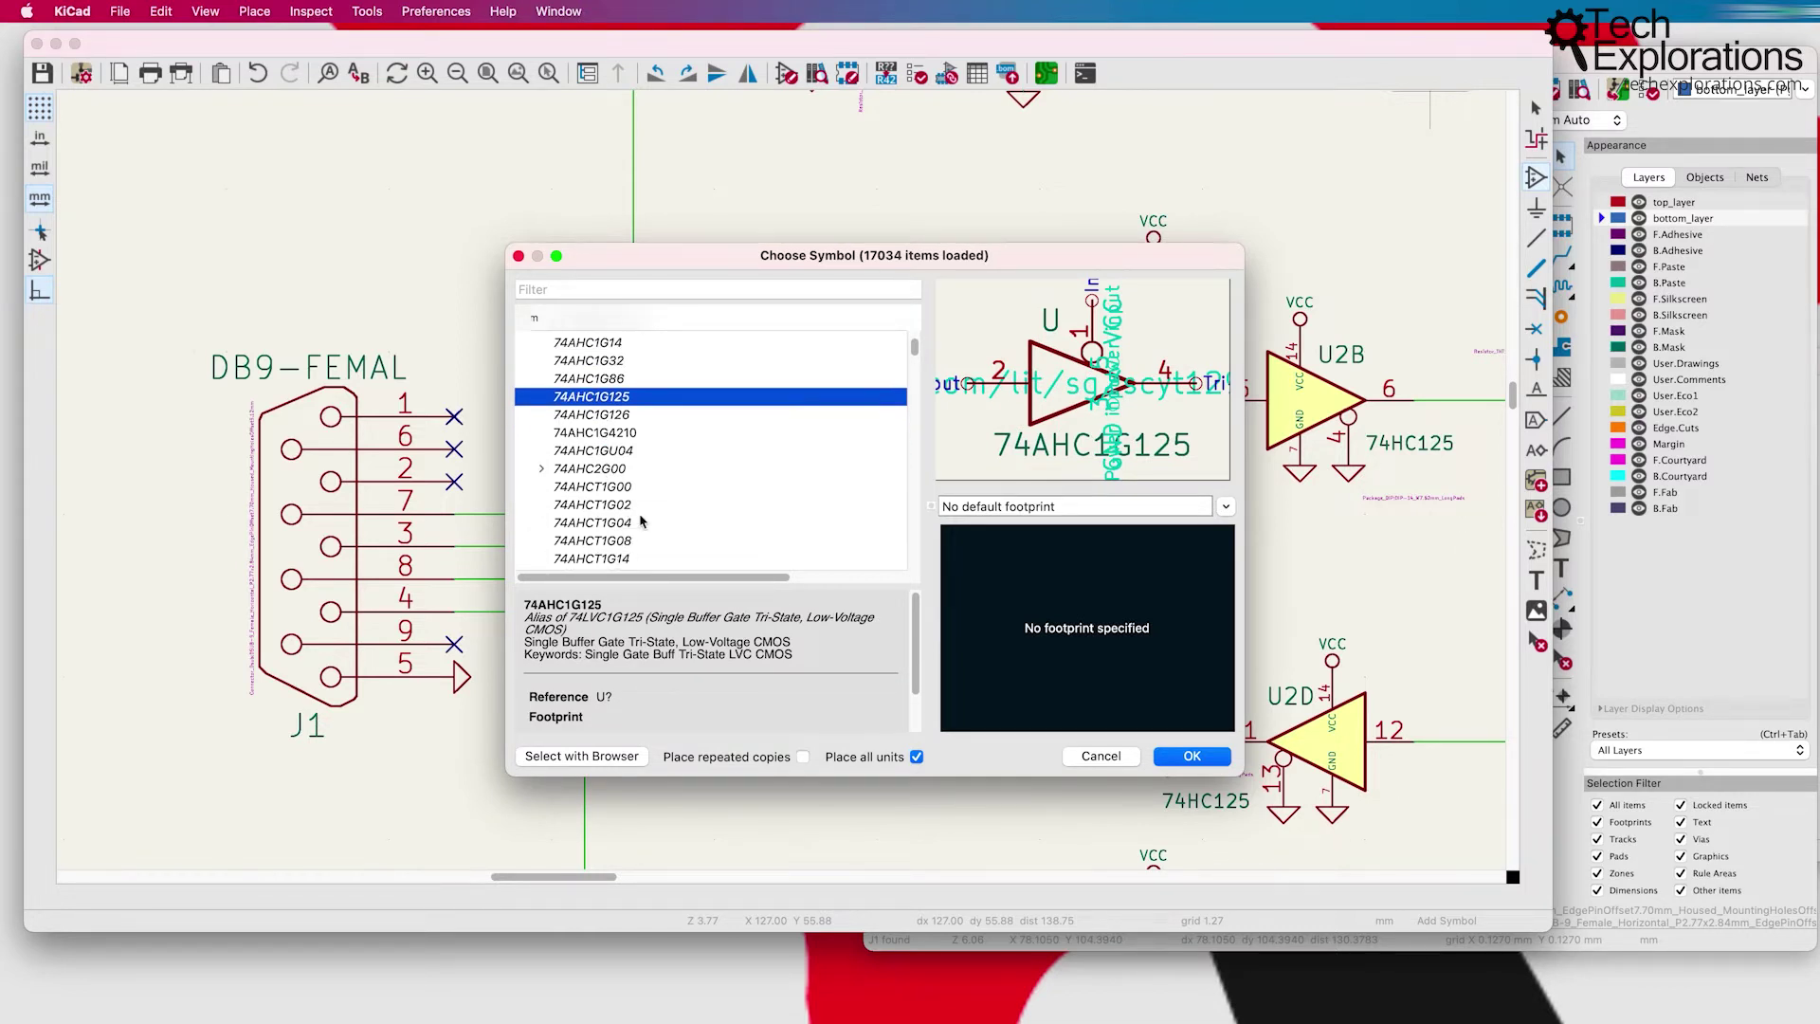
{"action": "left_click", "coordinate": [1101, 755]}
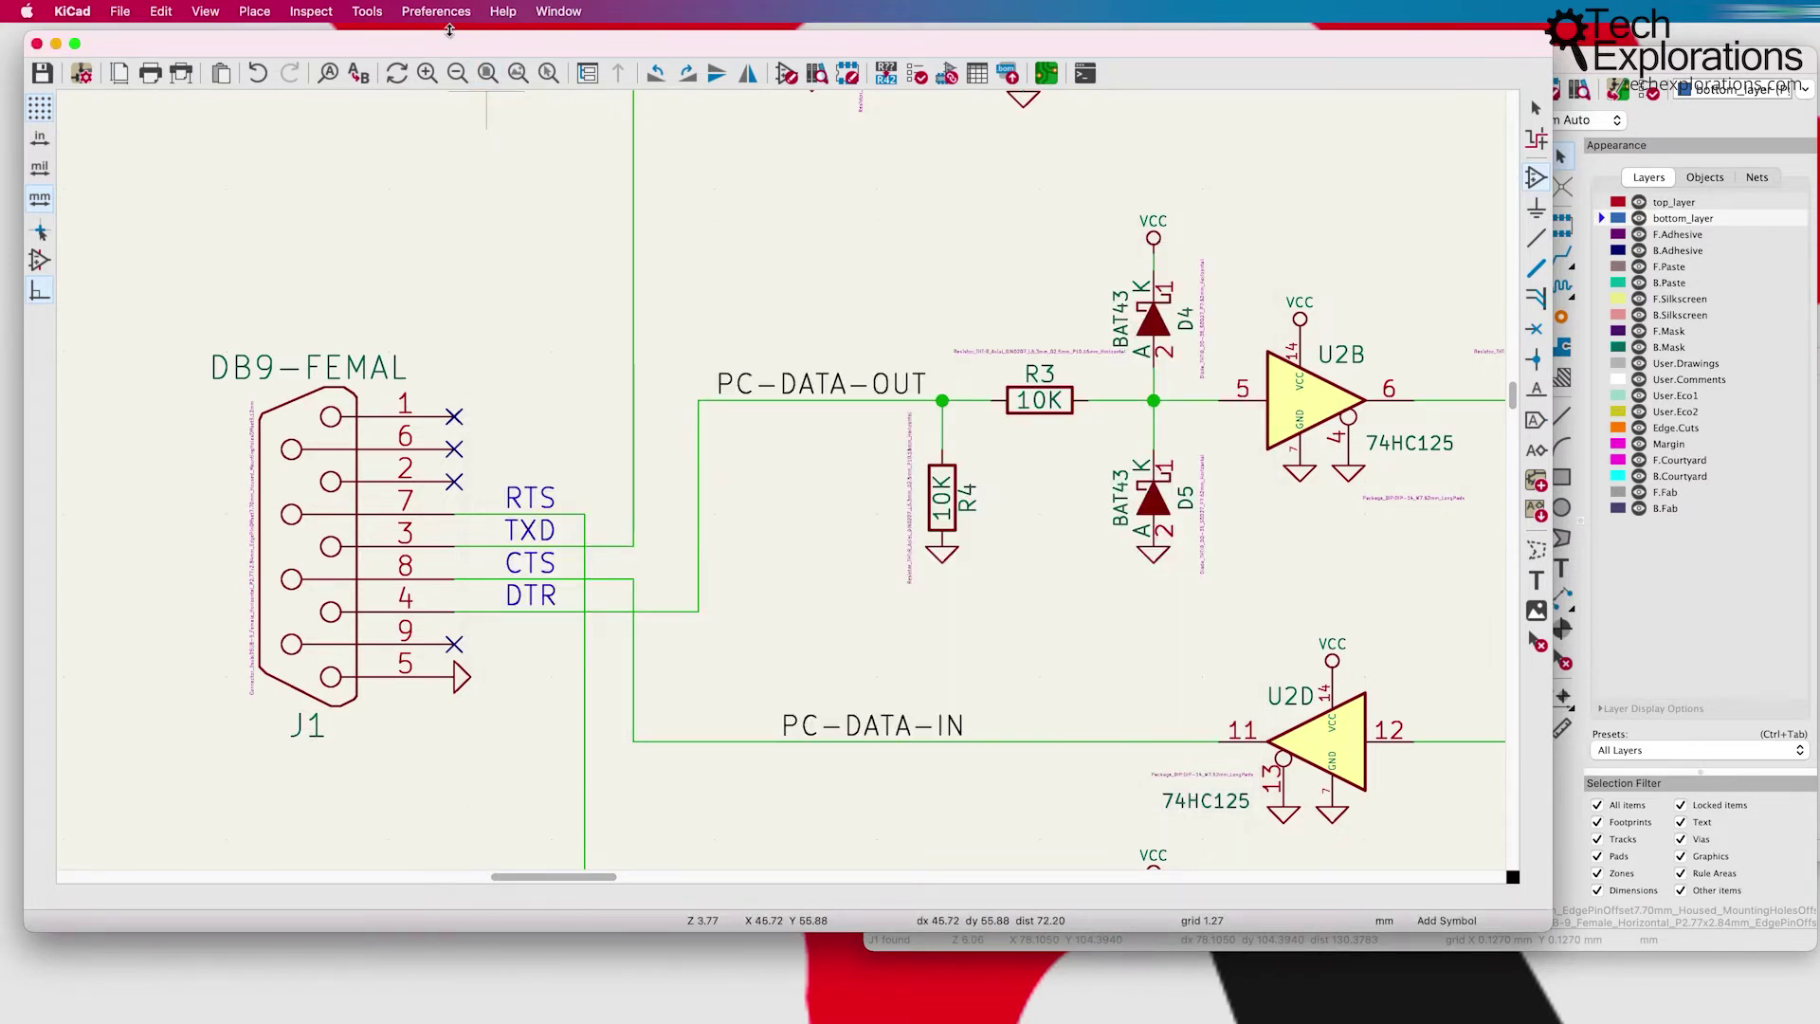
Step: Open the symbol library manager from the schematic editor and view the project-specific libraries
{"action": "left_click", "coordinate": [436, 11]}
{"action": "mouse_move", "coordinate": [361, 11]}
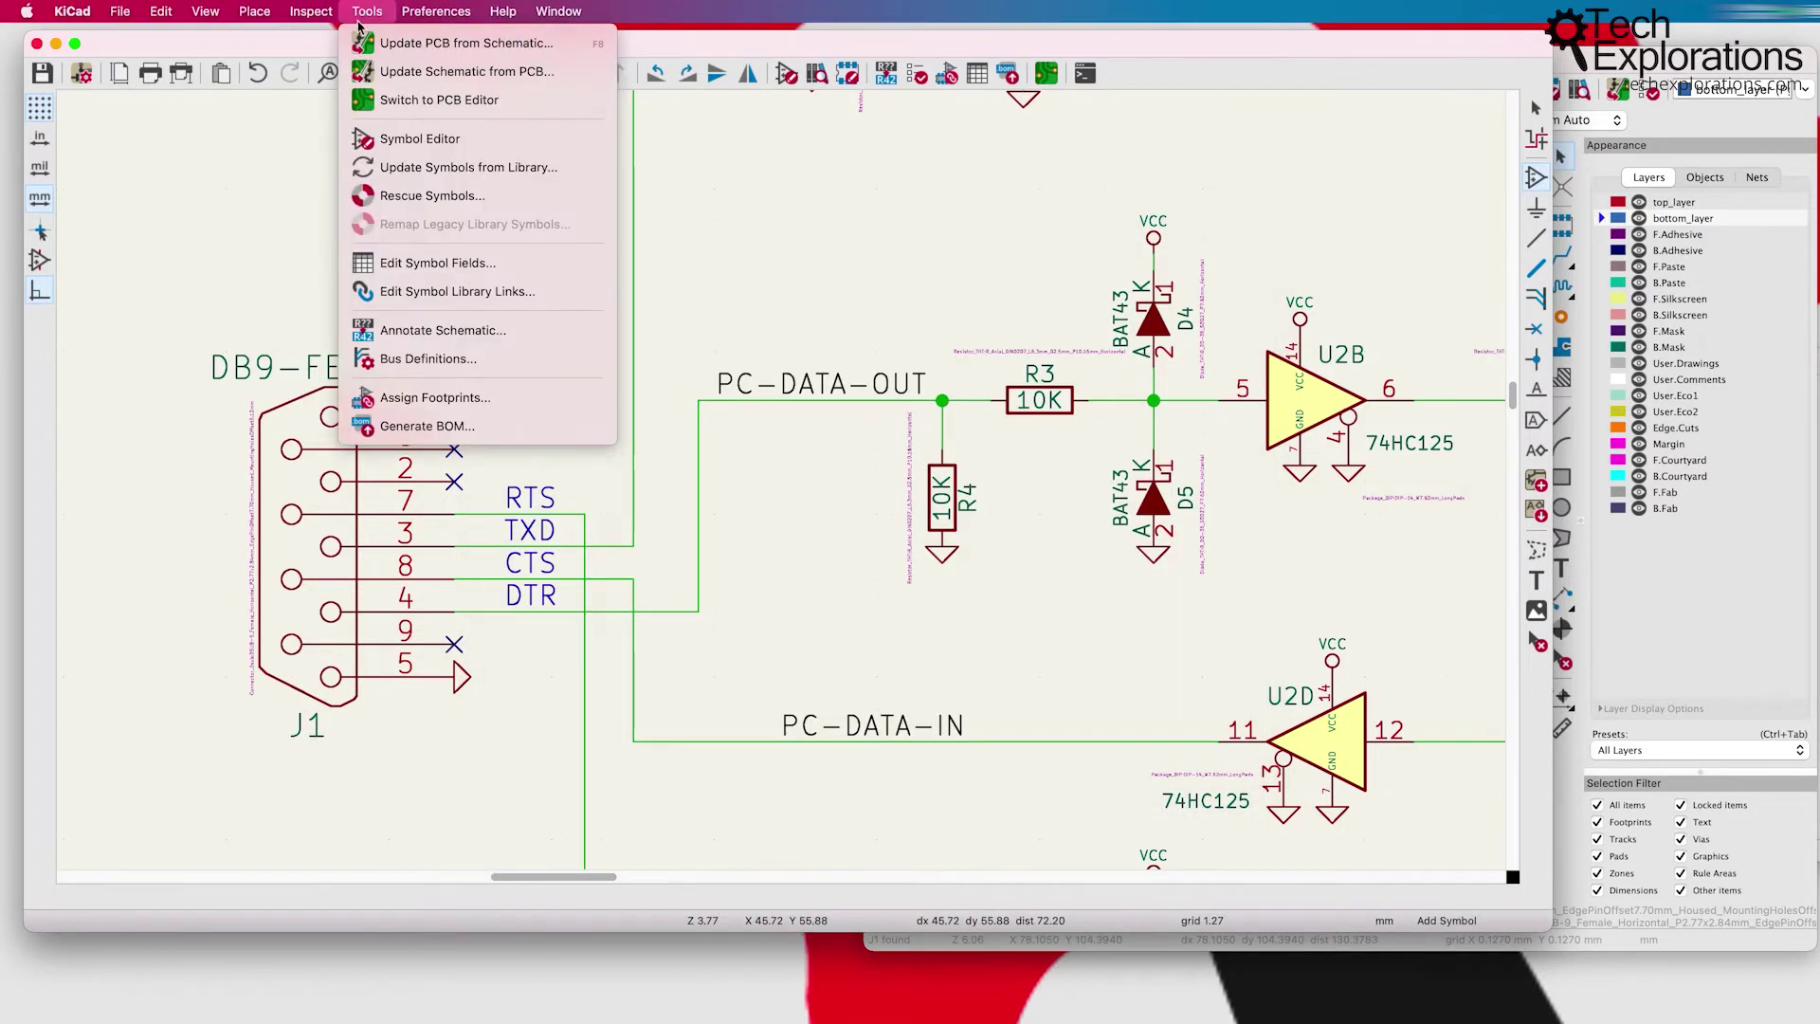
{"action": "mouse_move", "coordinate": [432, 11]}
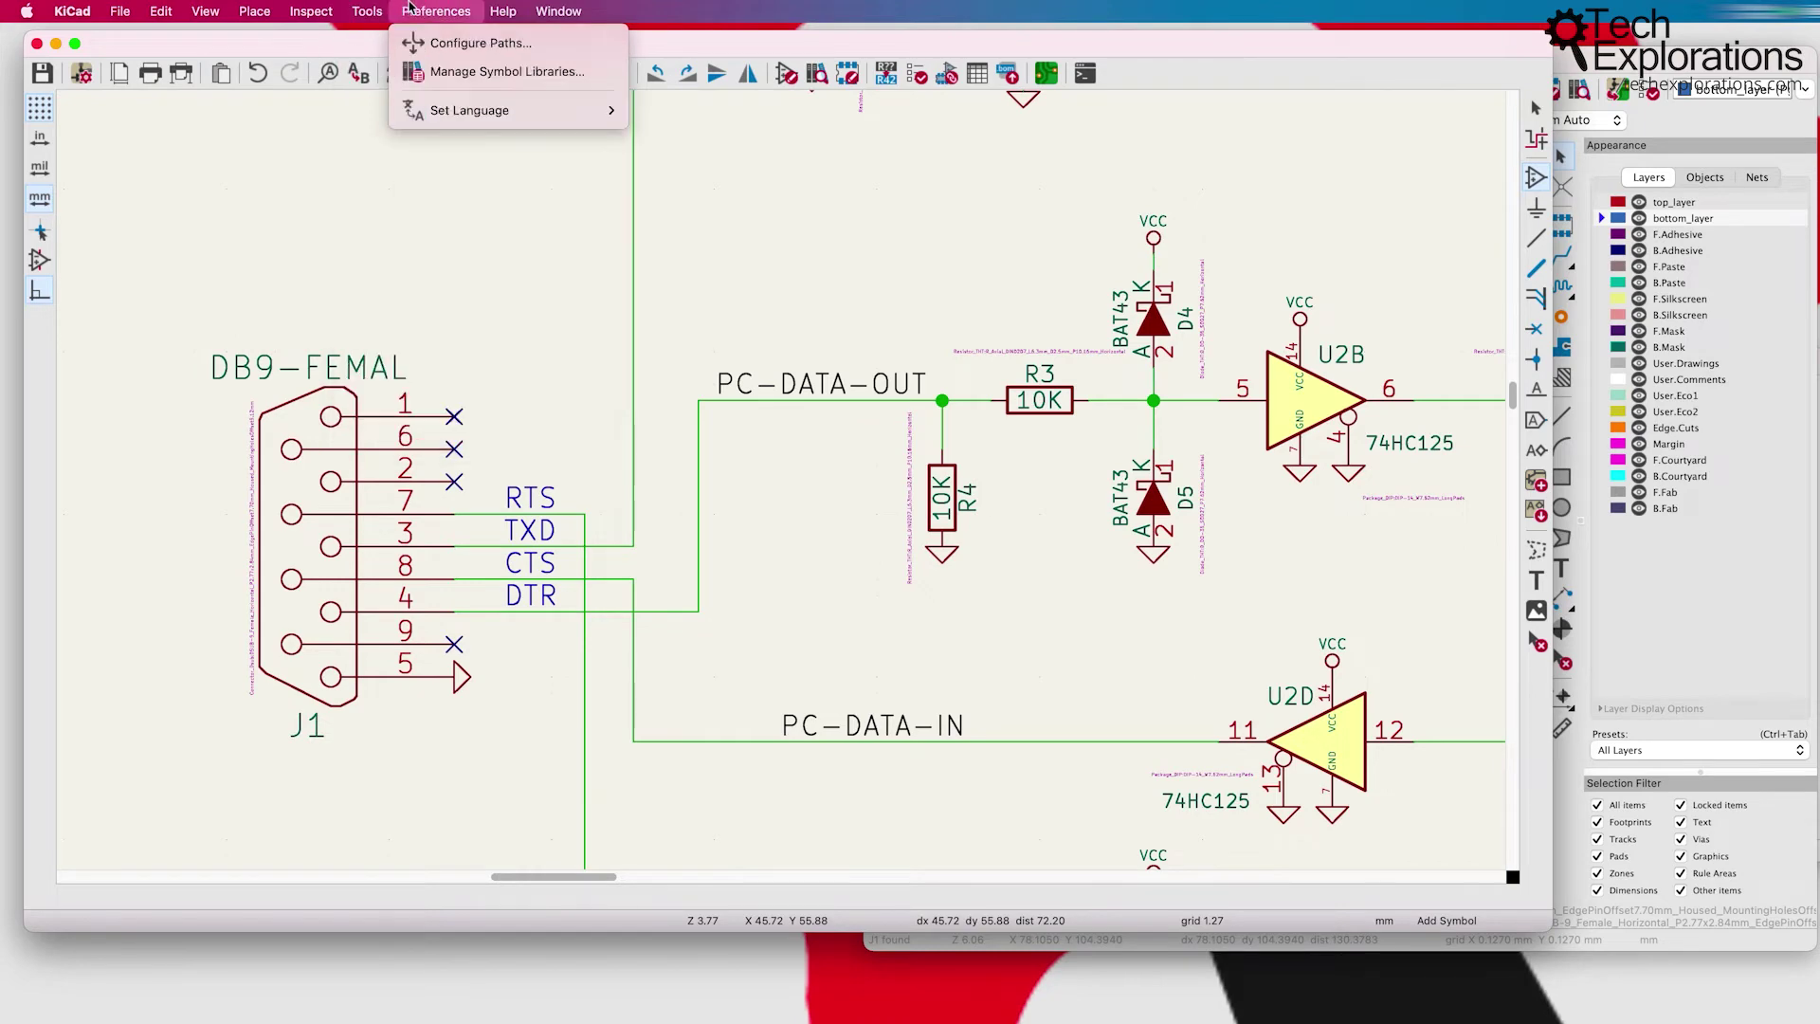
{"action": "left_click", "coordinate": [455, 73]}
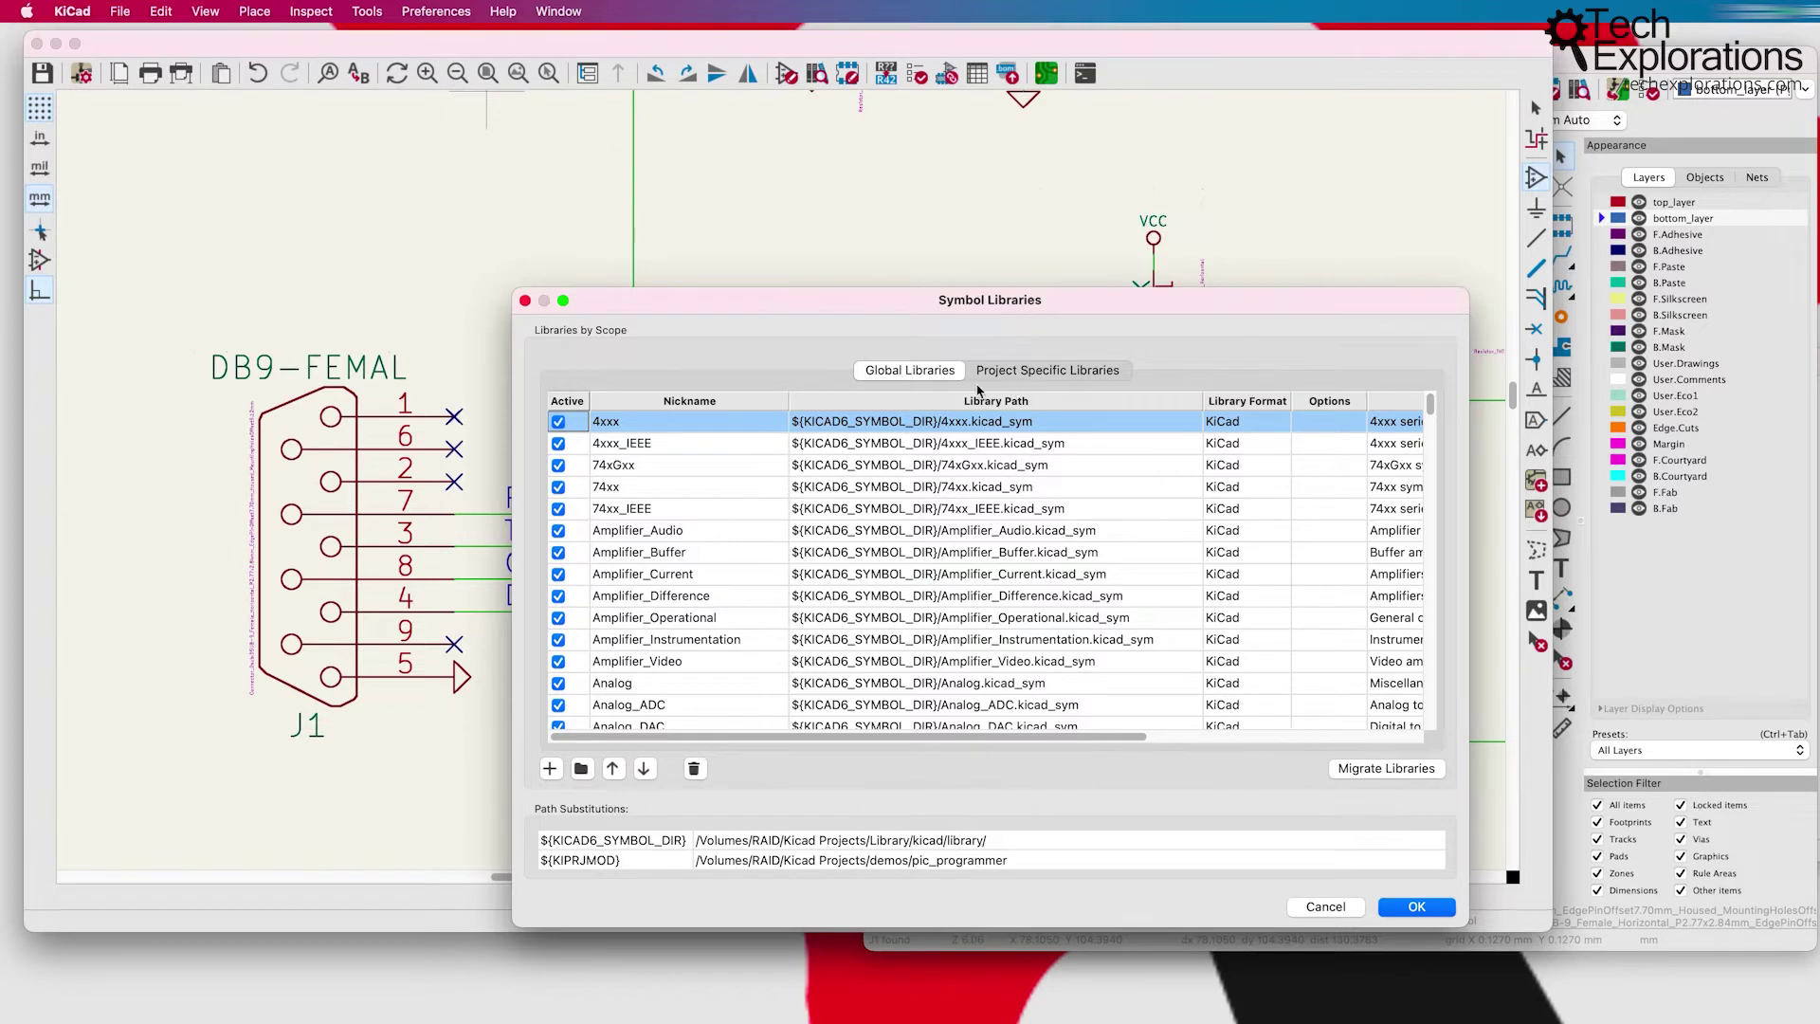
{"action": "left_click_drag", "start_coordinate": [992, 306], "coordinate": [951, 204]}
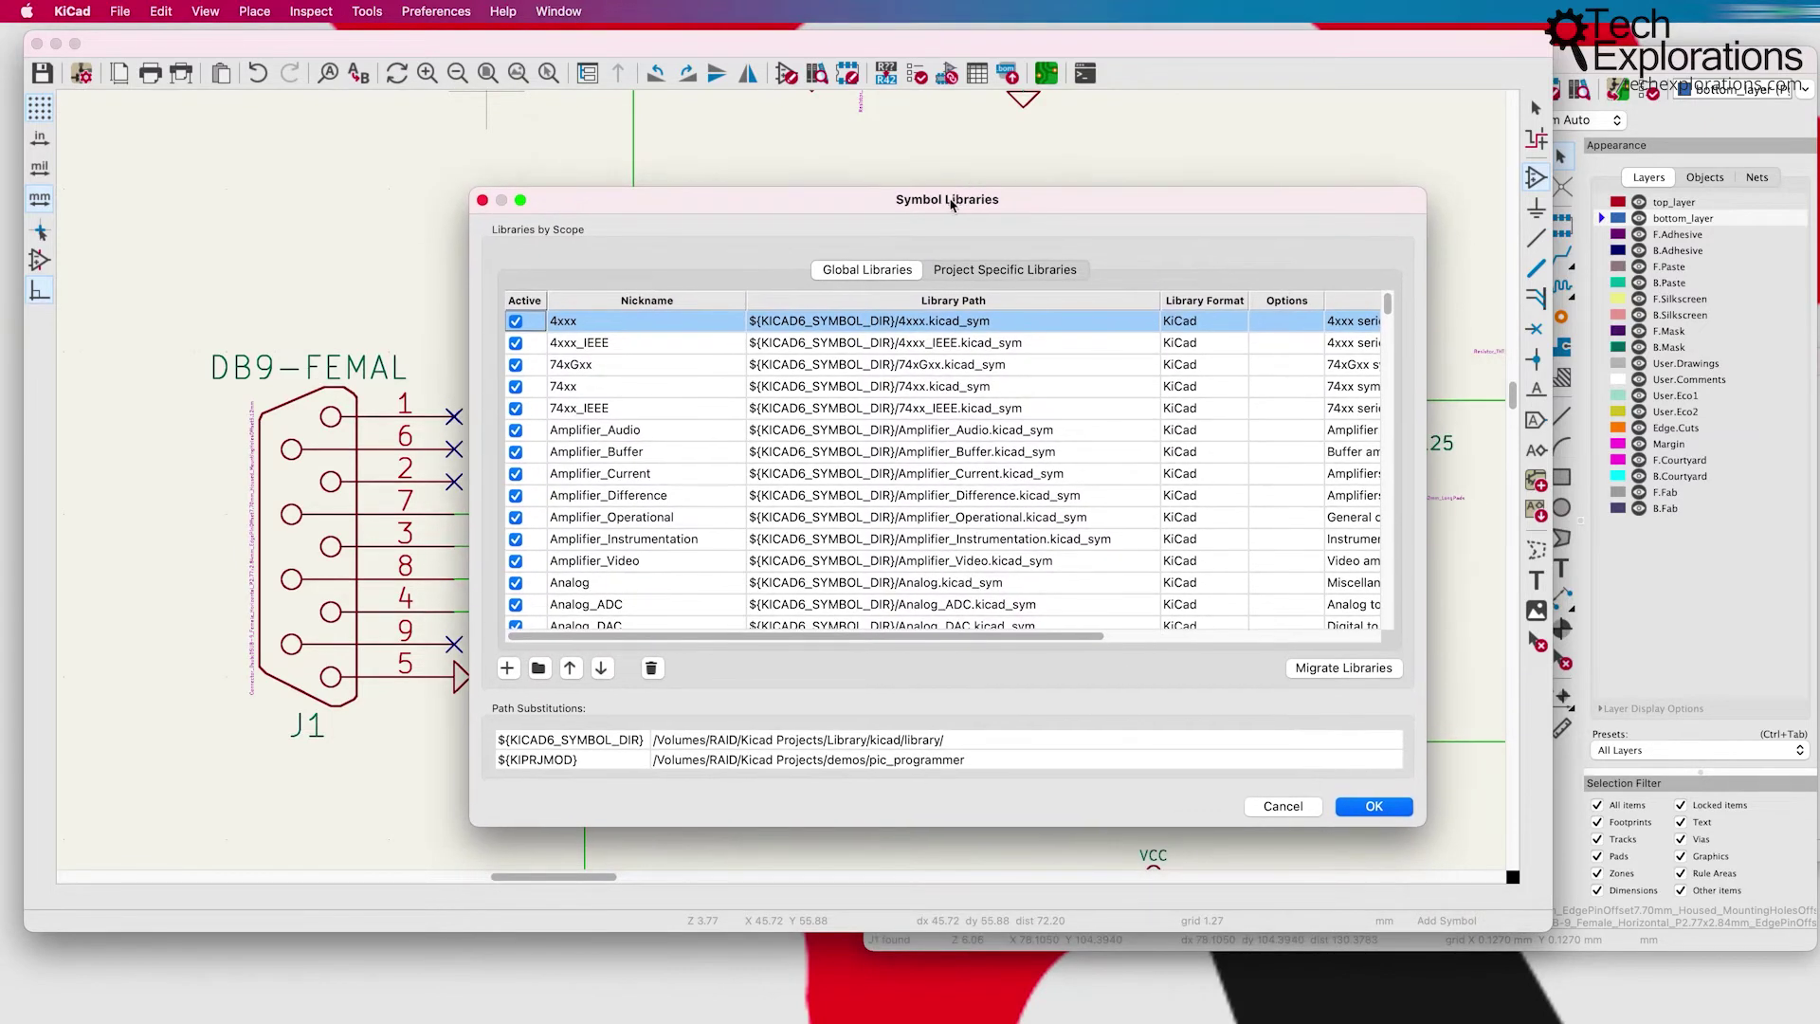
{"action": "left_click", "coordinate": [979, 272]}
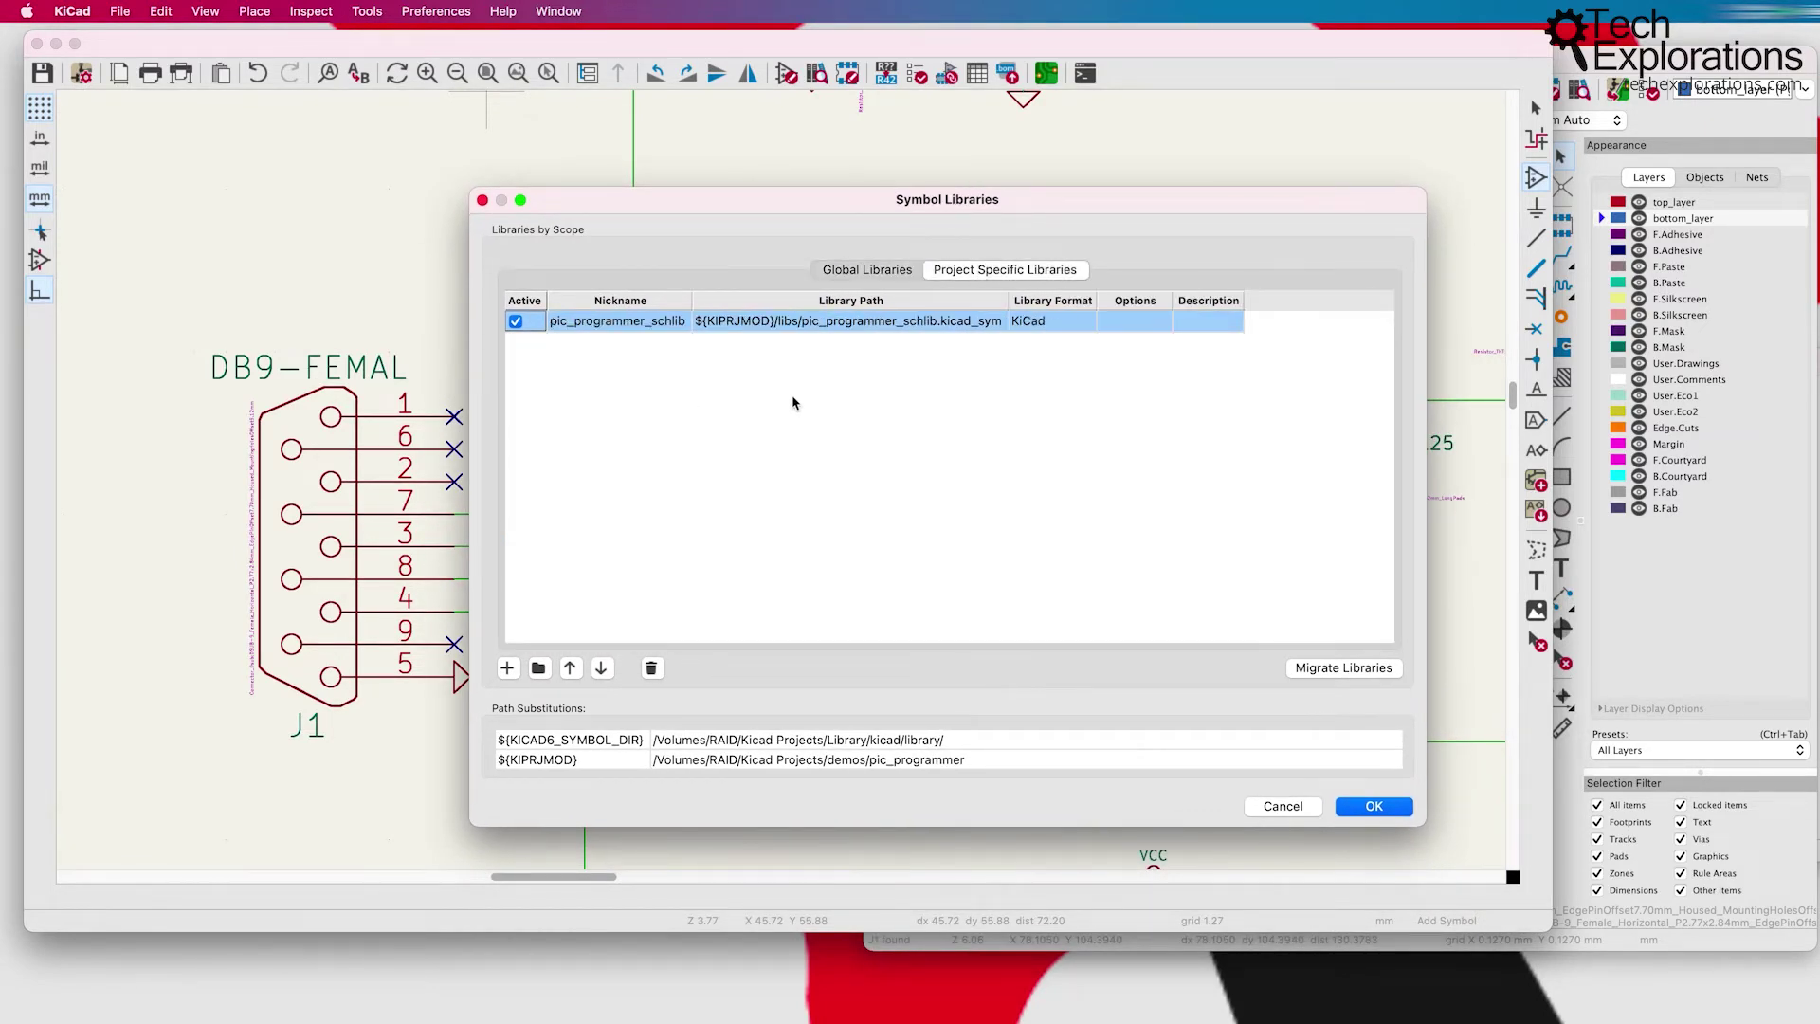
Step: Look through the full list of global symbol libraries and close the library manager without changes
{"action": "left_click", "coordinate": [861, 275]}
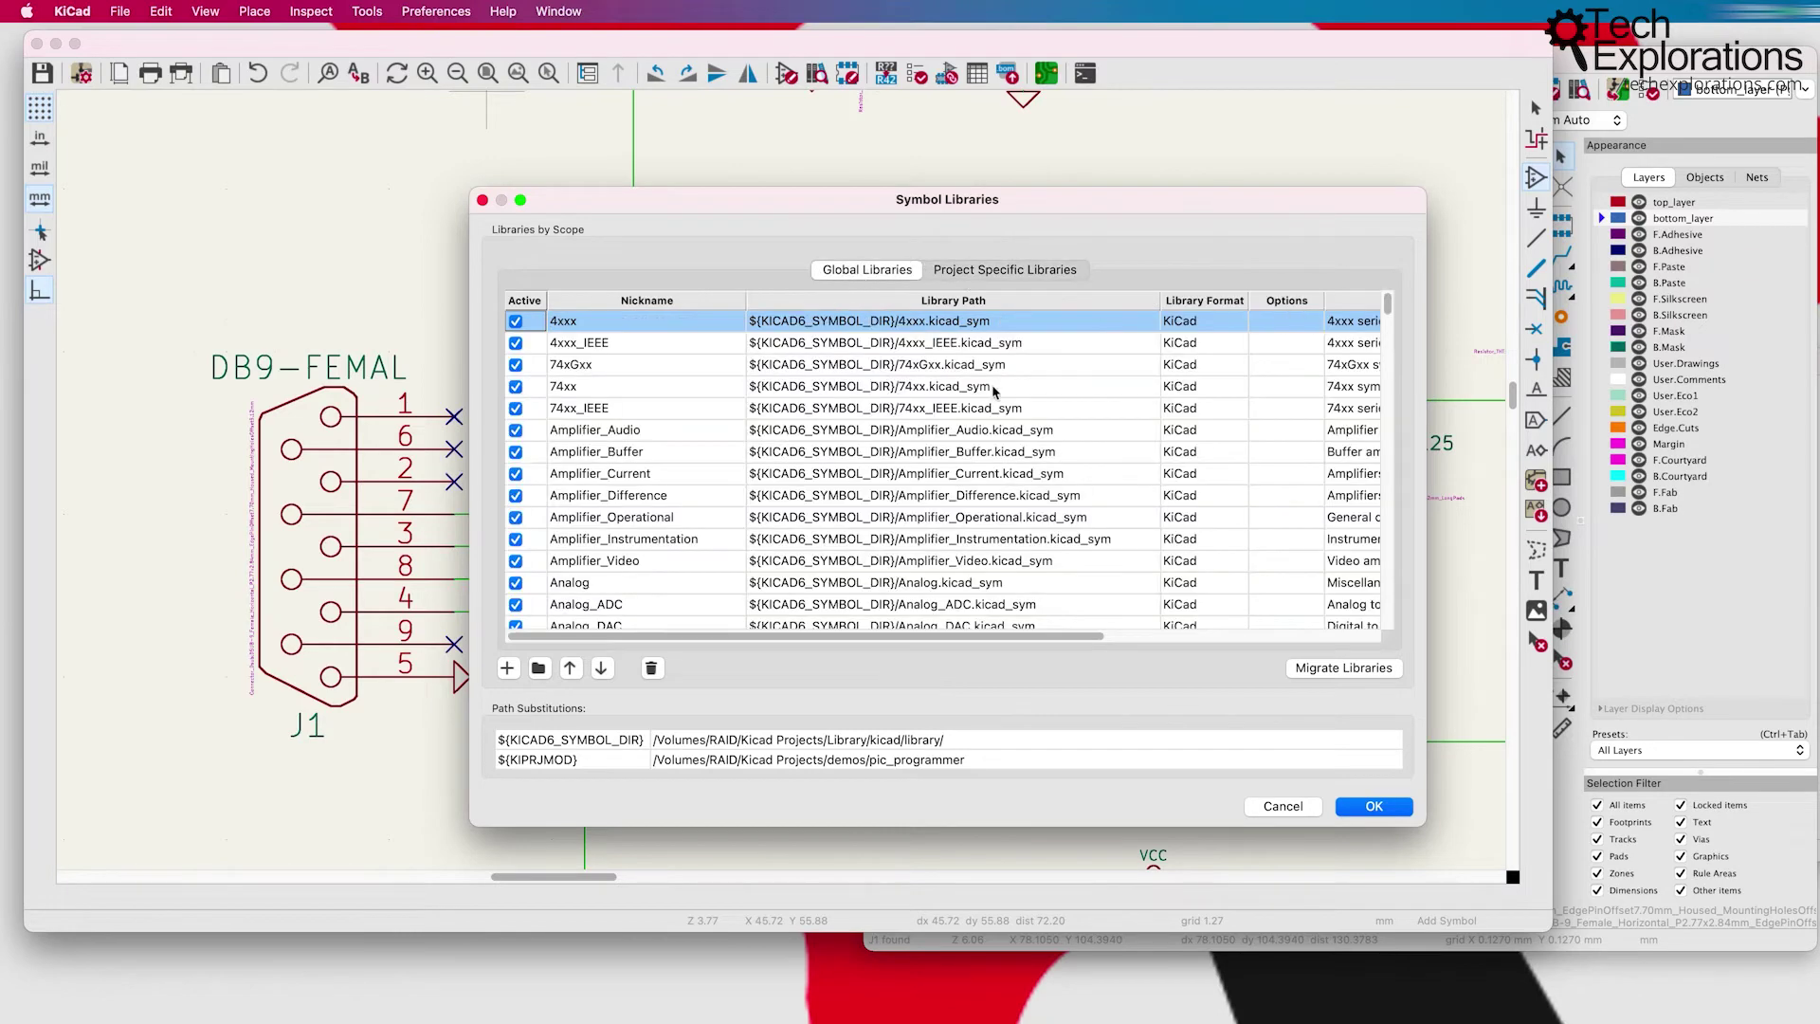
{"action": "scroll", "coordinate": [993, 390], "scroll_direction": "down", "scroll_amount": 20}
{"action": "scroll", "coordinate": [722, 491], "scroll_direction": "up", "scroll_amount": 20}
{"action": "scroll", "coordinate": [724, 474], "scroll_direction": "down", "scroll_amount": 20}
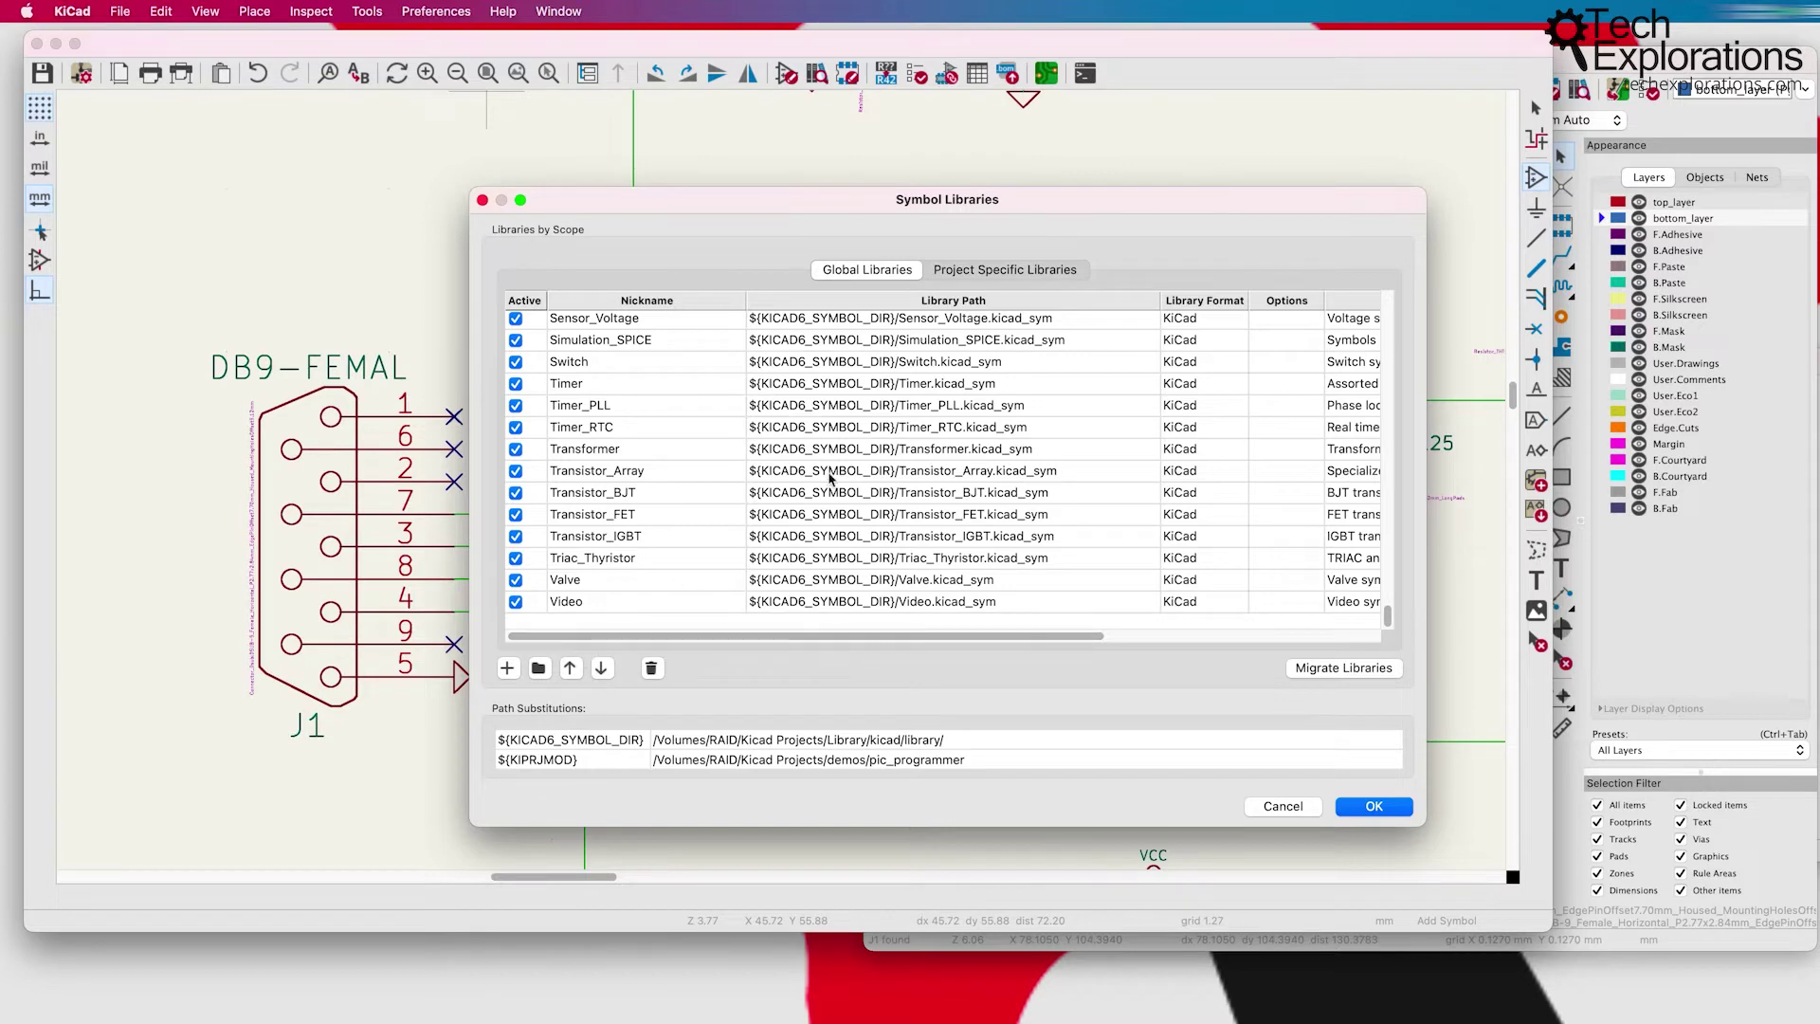
{"action": "scroll", "coordinate": [829, 479], "scroll_direction": "up", "scroll_amount": 6}
{"action": "scroll", "coordinate": [829, 482], "scroll_direction": "down", "scroll_amount": 6}
{"action": "left_click", "coordinate": [1285, 812]}
Step: Run the electrical rules check on the pic_programmer schematic, review the violations, and close the checker
{"action": "scroll", "coordinate": [845, 212], "scroll_direction": "right", "scroll_amount": 5}
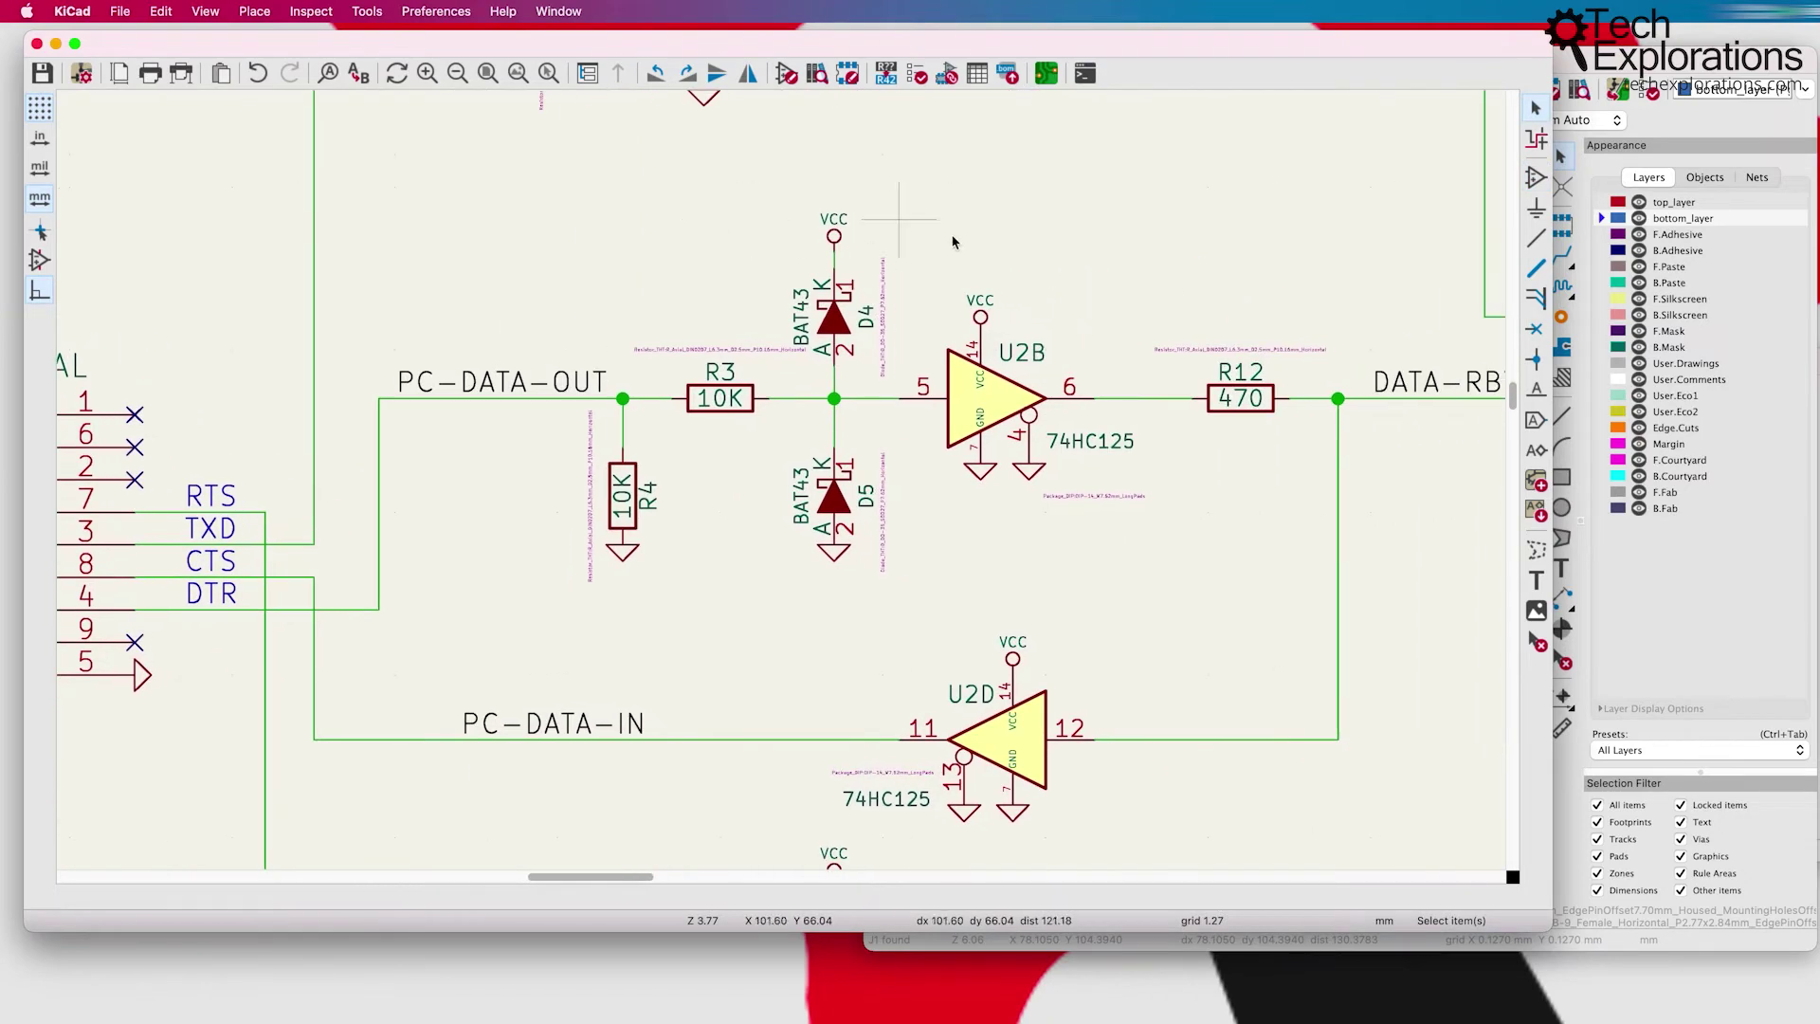
{"action": "scroll", "coordinate": [952, 242], "scroll_direction": "down", "scroll_amount": 2}
{"action": "scroll", "coordinate": [785, 484], "scroll_direction": "down", "scroll_amount": 1}
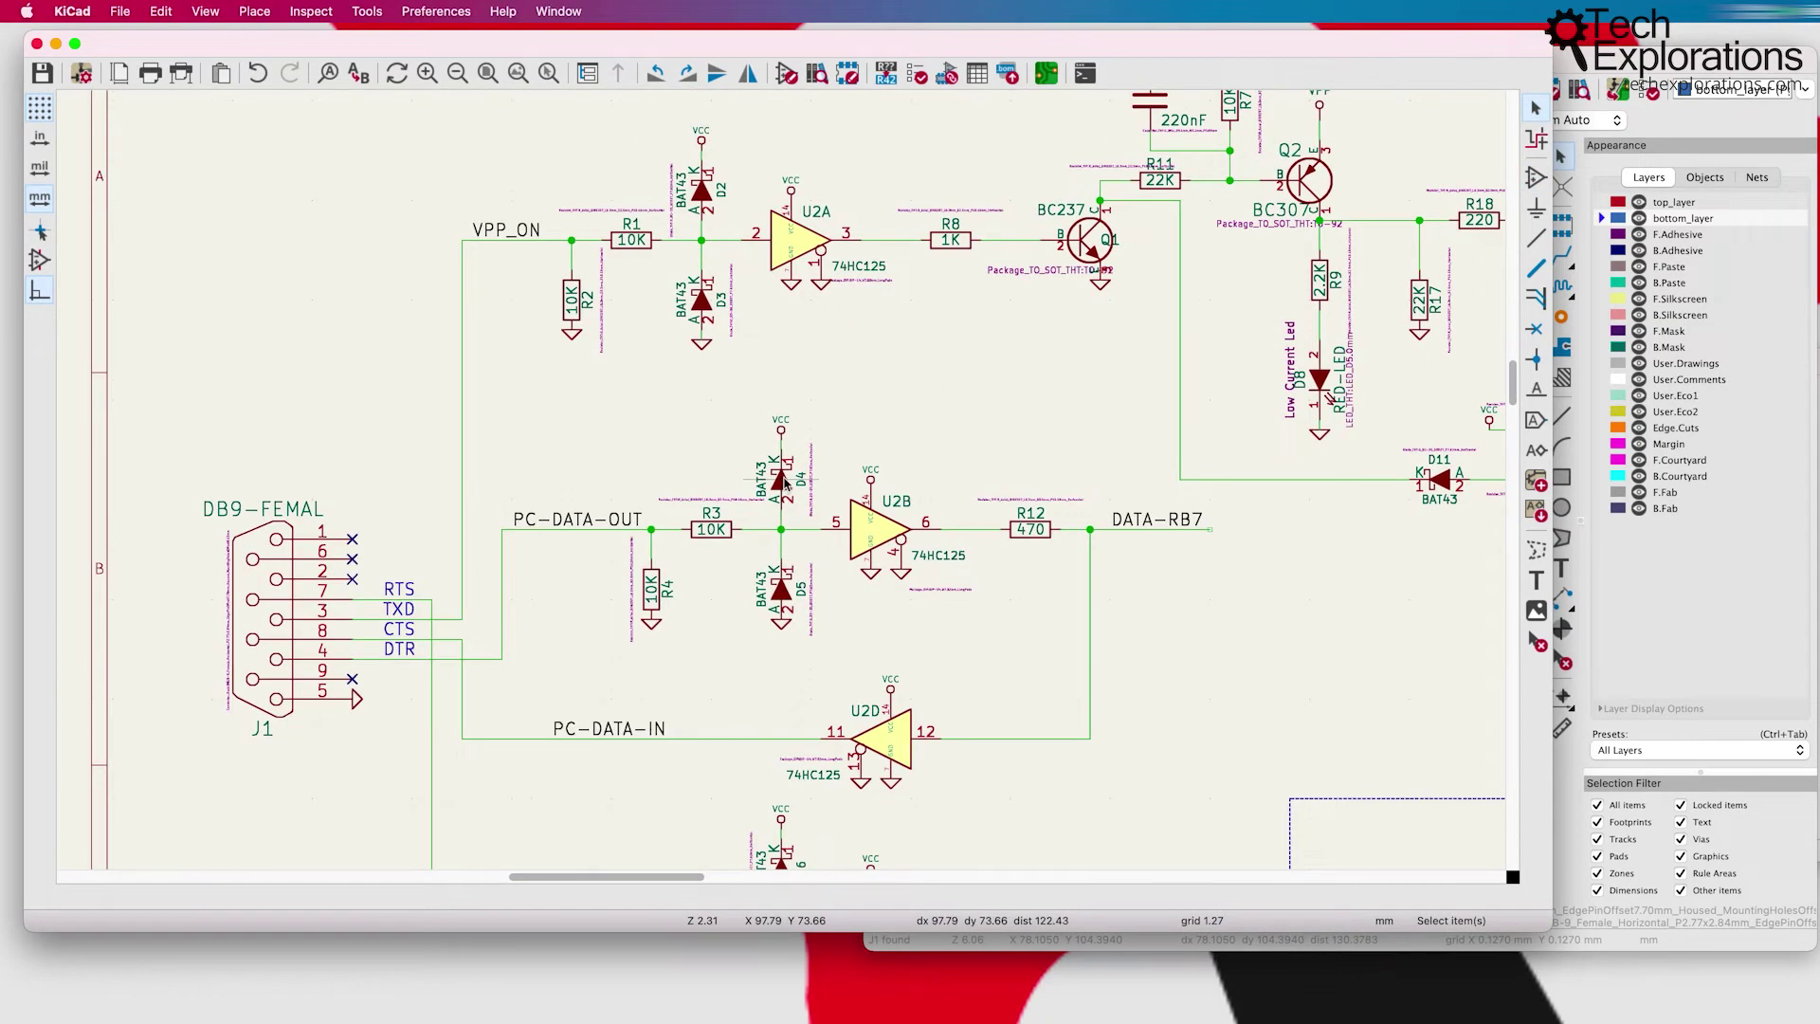
{"action": "scroll", "coordinate": [959, 402], "scroll_direction": "down", "scroll_amount": 1}
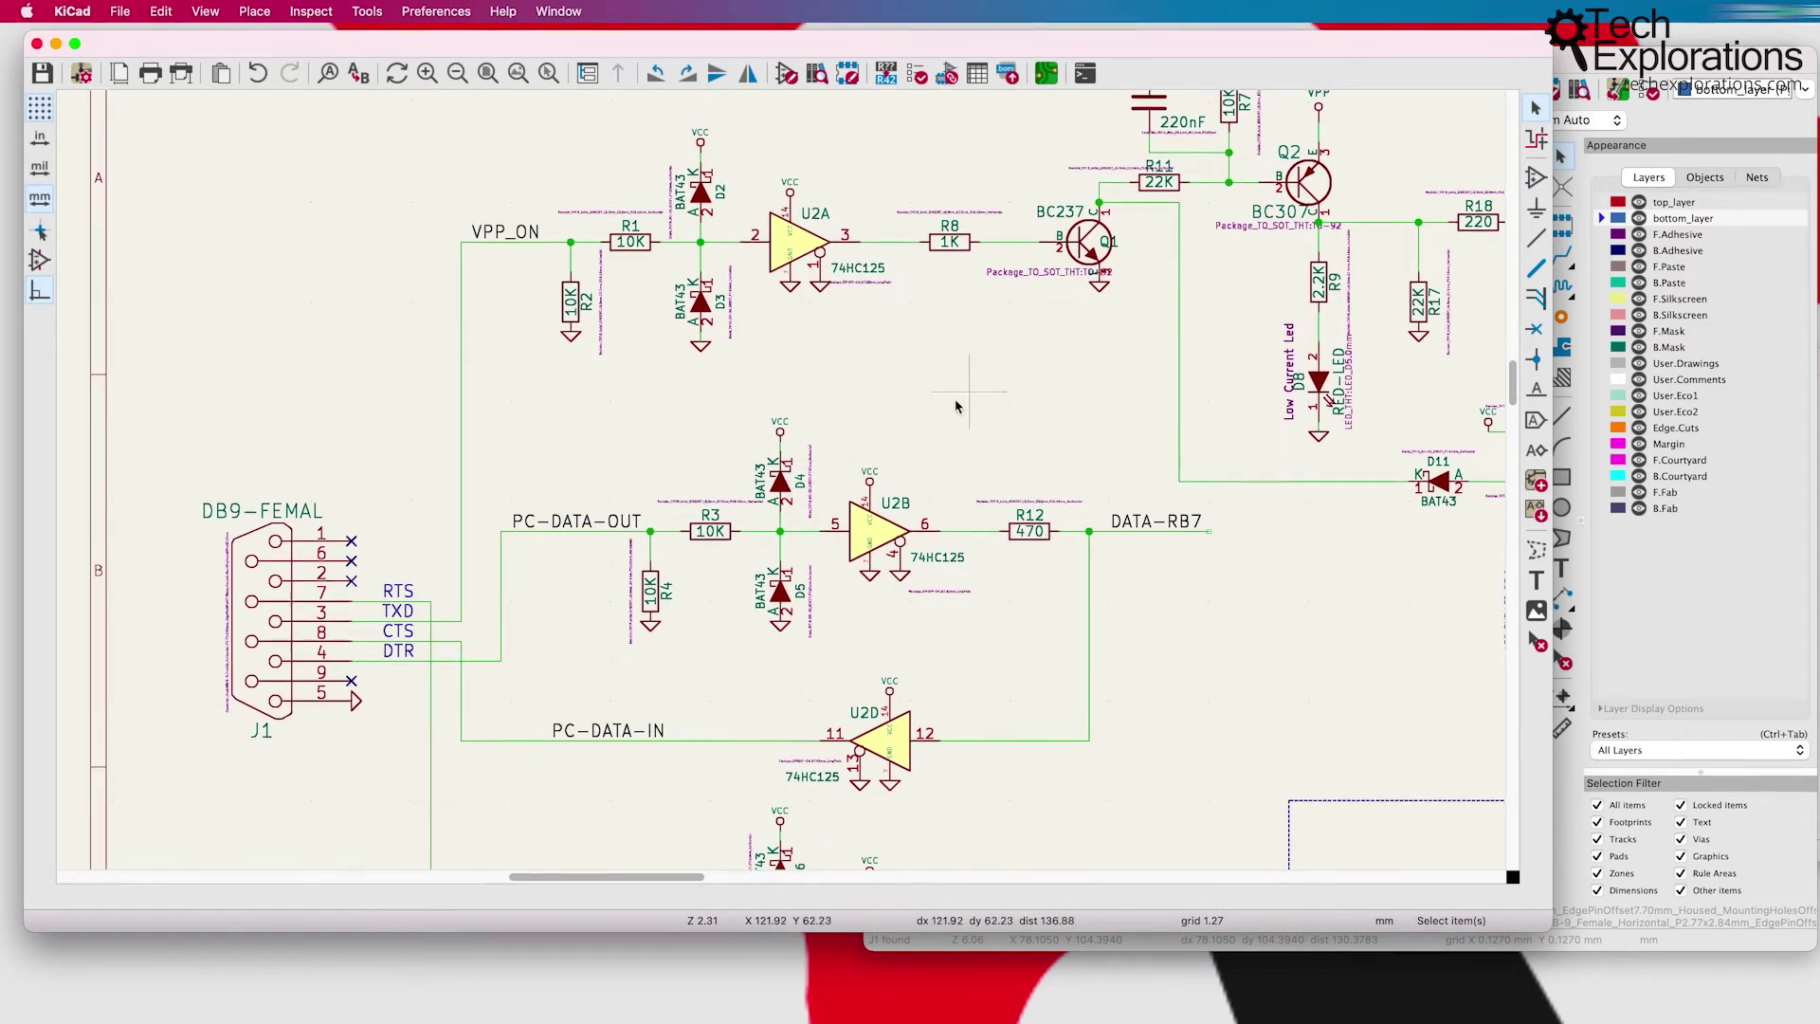
{"action": "left_click", "coordinate": [913, 76]}
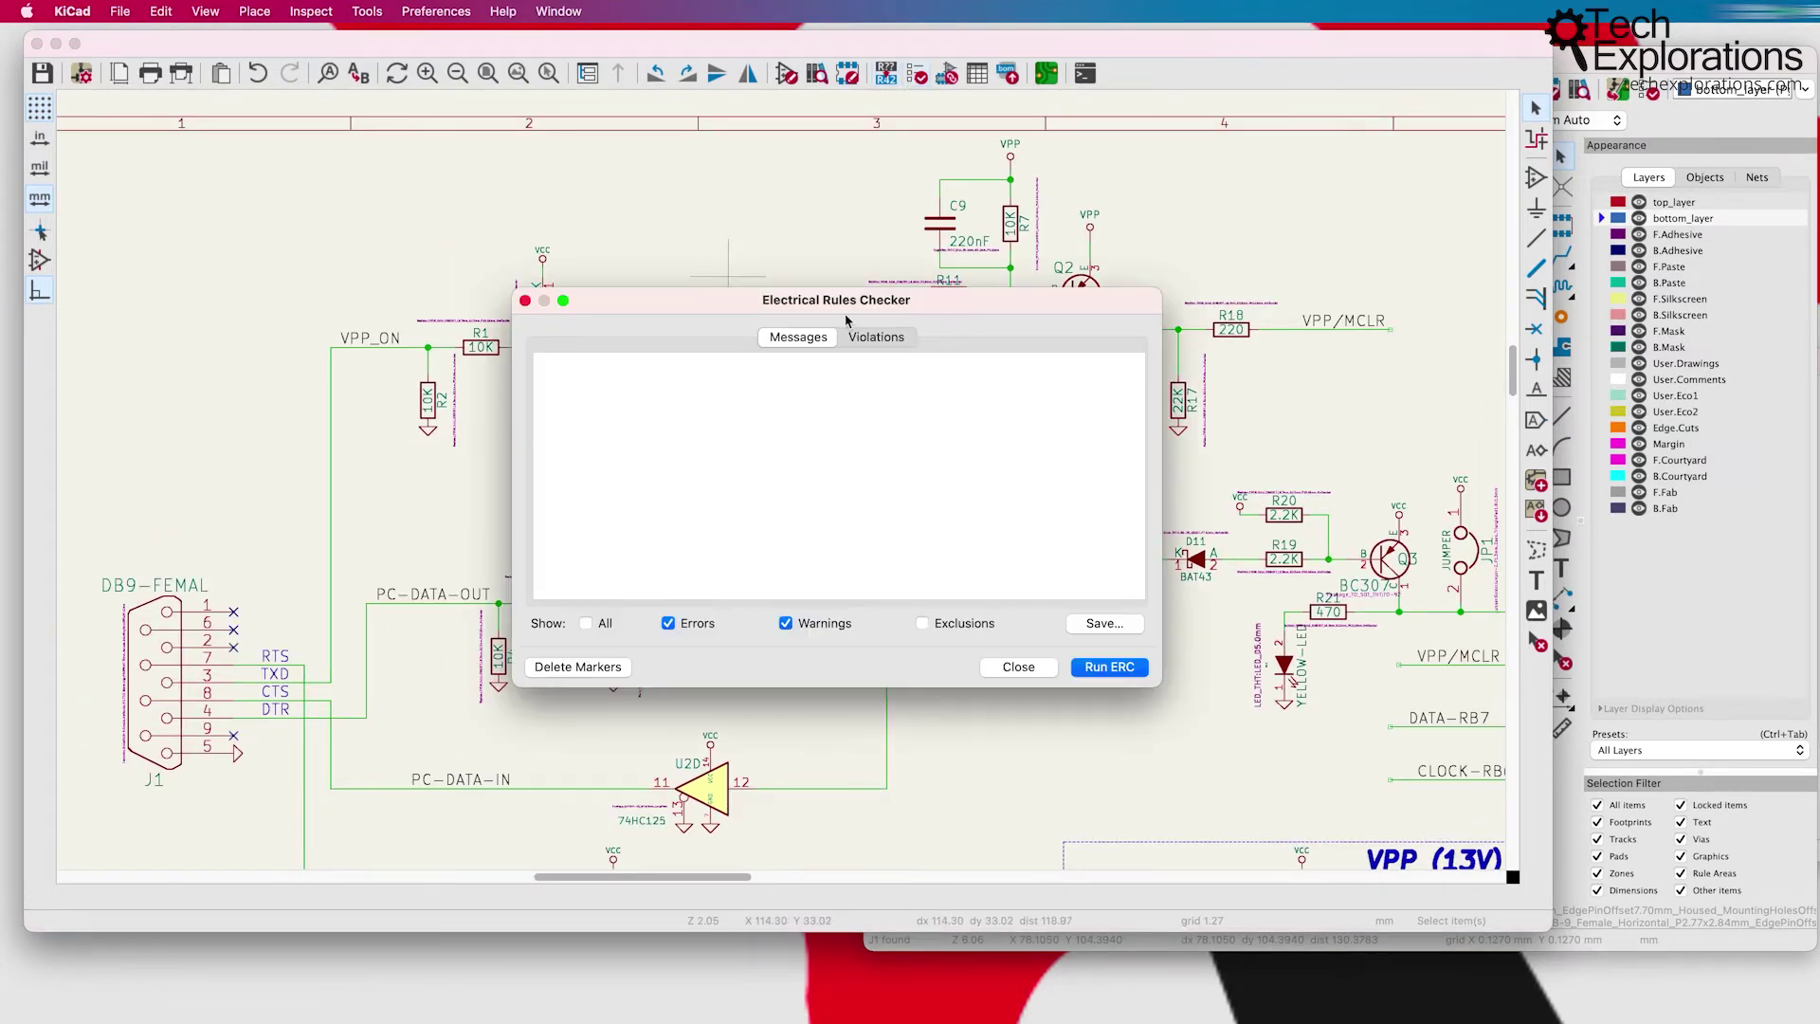
{"action": "left_click_drag", "start_coordinate": [884, 303], "coordinate": [1146, 278]}
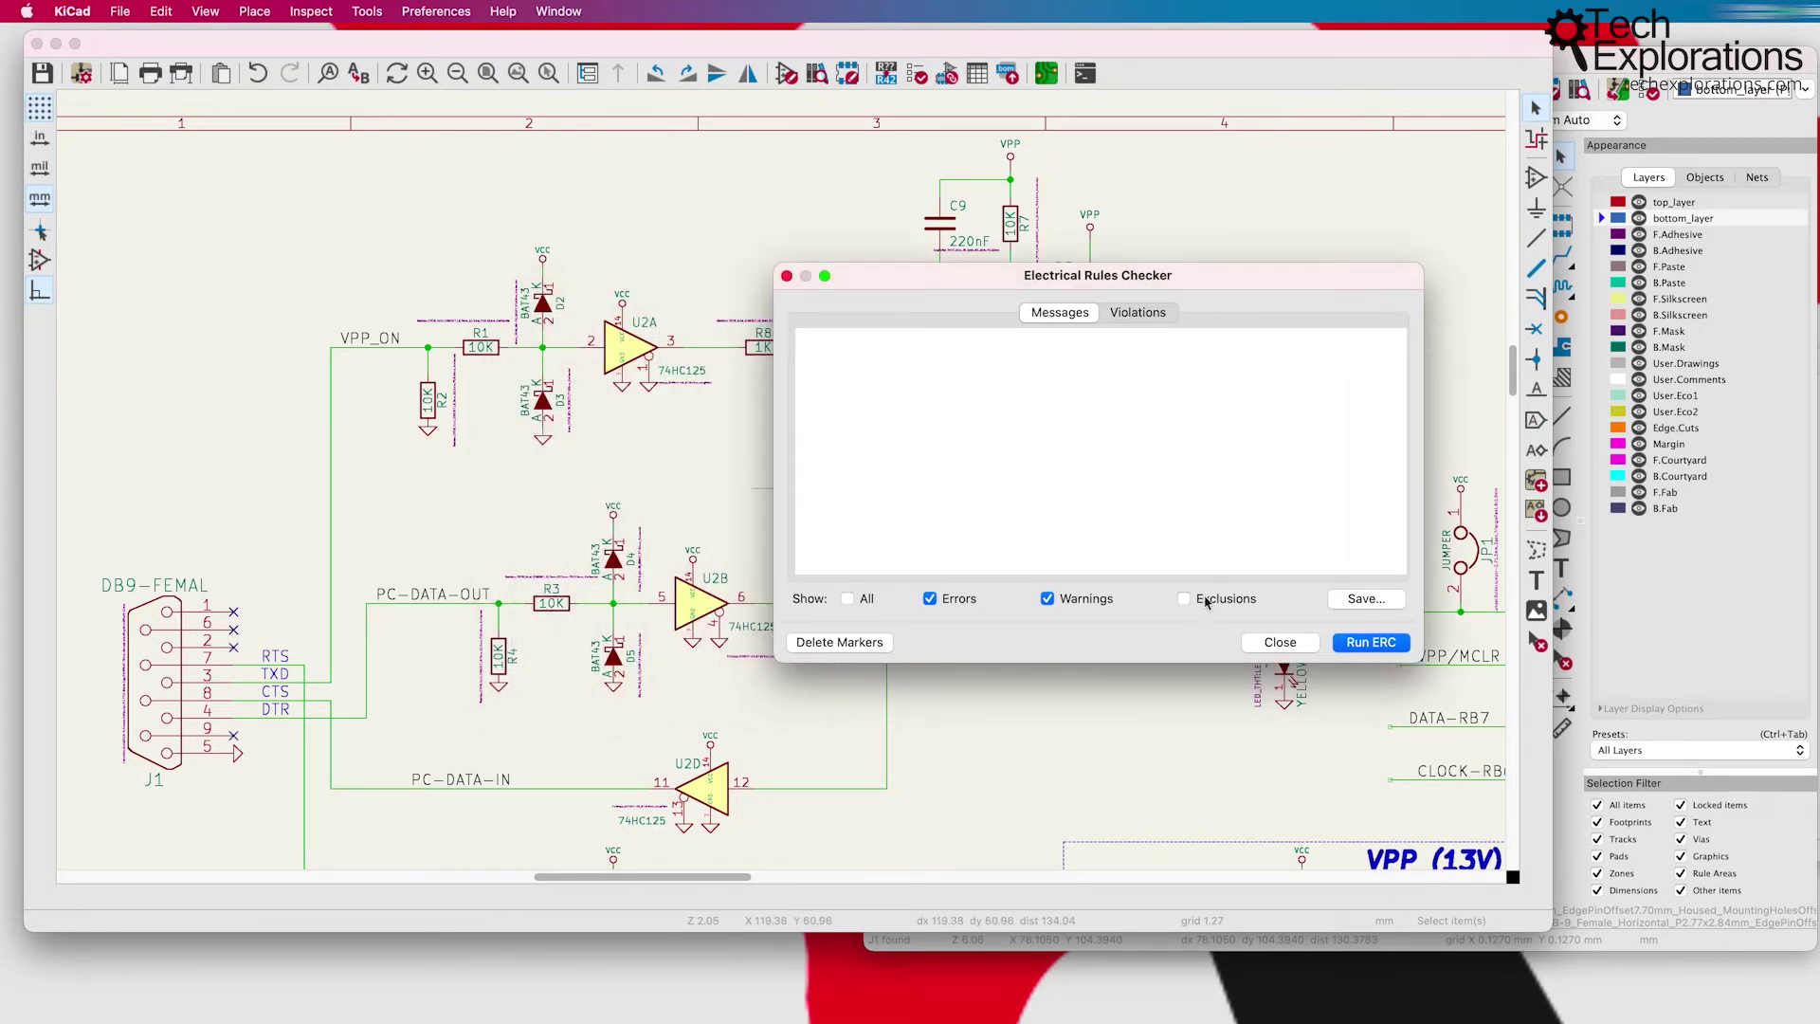
{"action": "left_click", "coordinate": [1371, 642]}
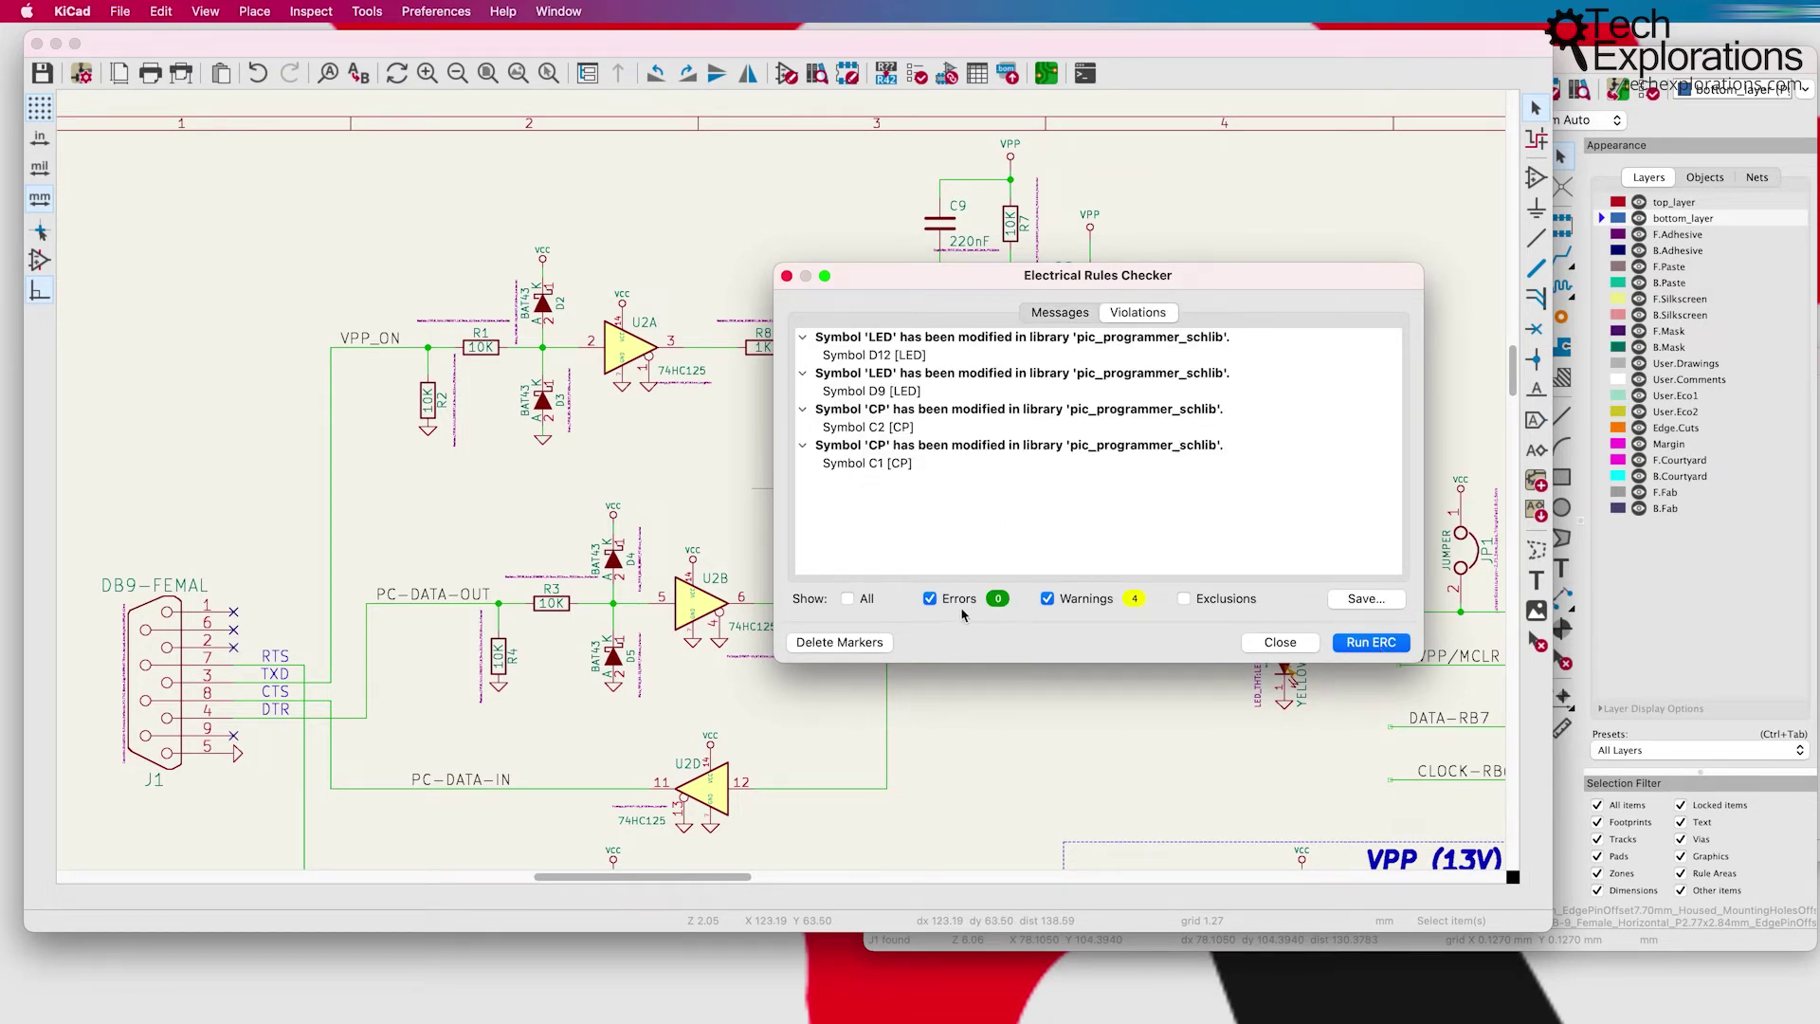
{"action": "left_click", "coordinate": [1279, 643]}
Step: Switch to the PCB editor, widen its window, and examine the full board, including the mirrored PIC PROGRAMMER V03 text on the bottom layer
{"action": "left_click", "coordinate": [1047, 75]}
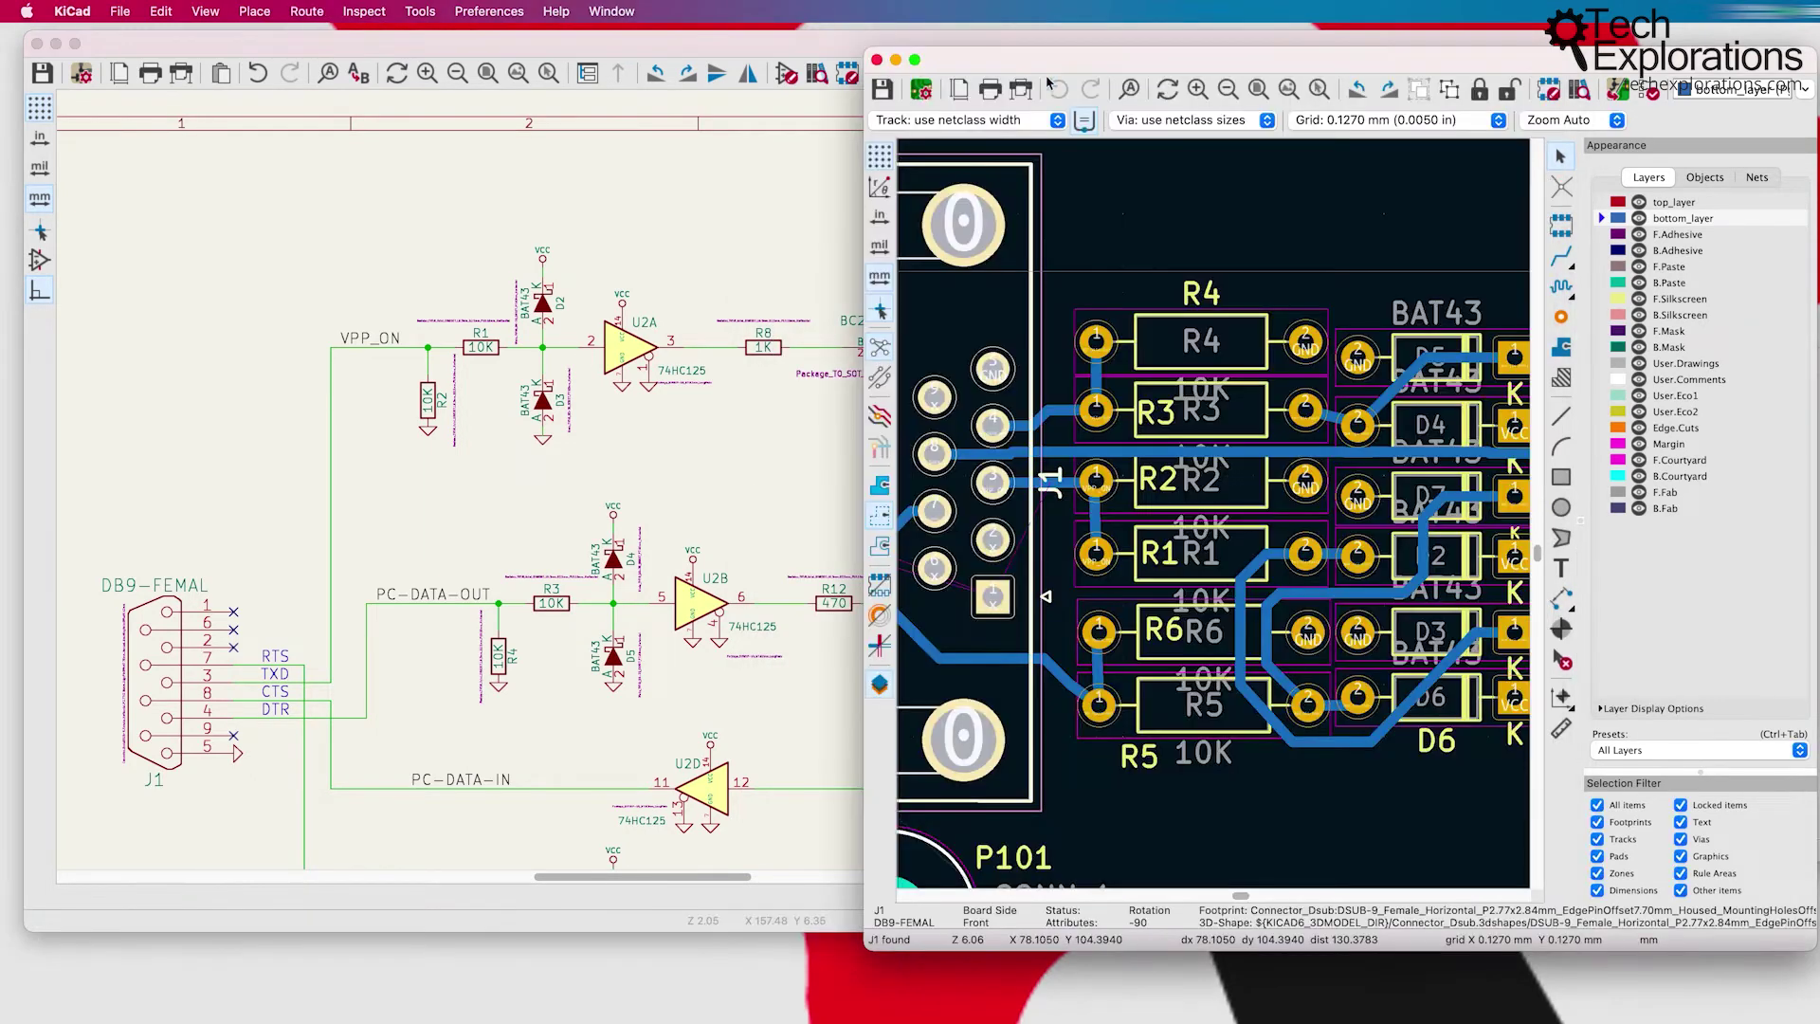
{"action": "left_click_drag", "start_coordinate": [864, 281], "coordinate": [39, 293]}
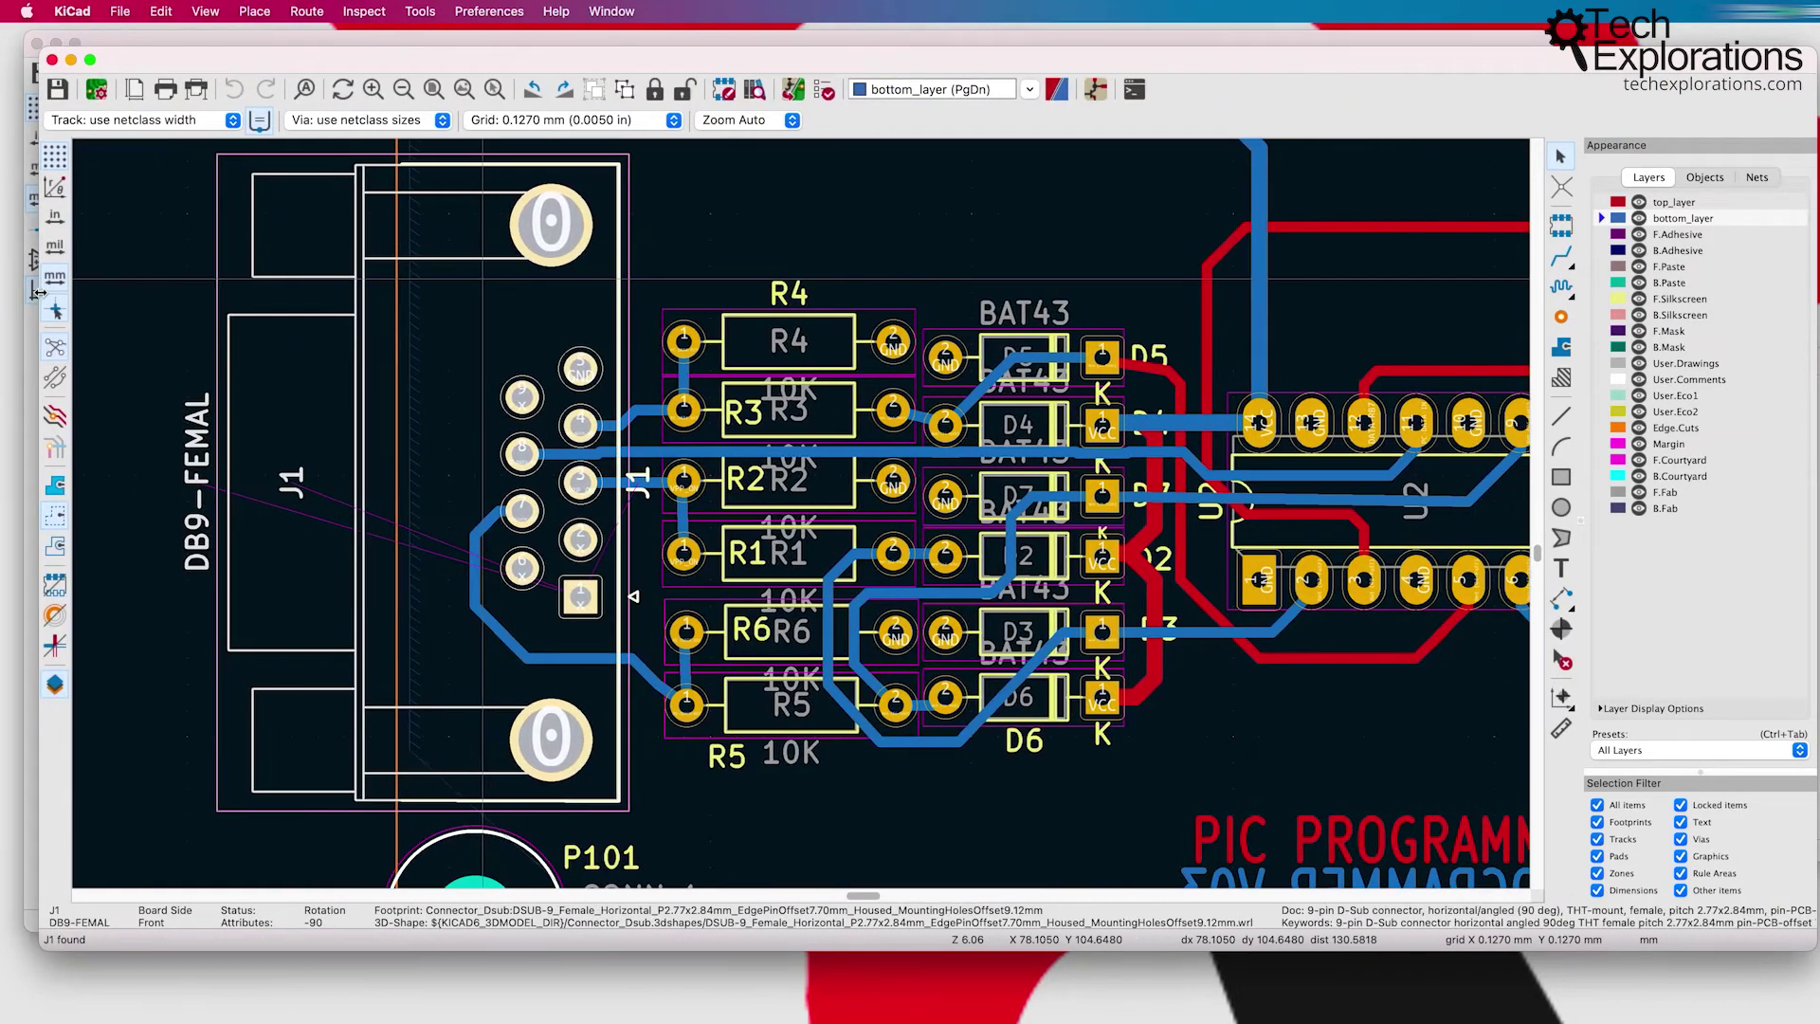
{"action": "scroll", "coordinate": [1090, 509], "scroll_direction": "down", "scroll_amount": 4}
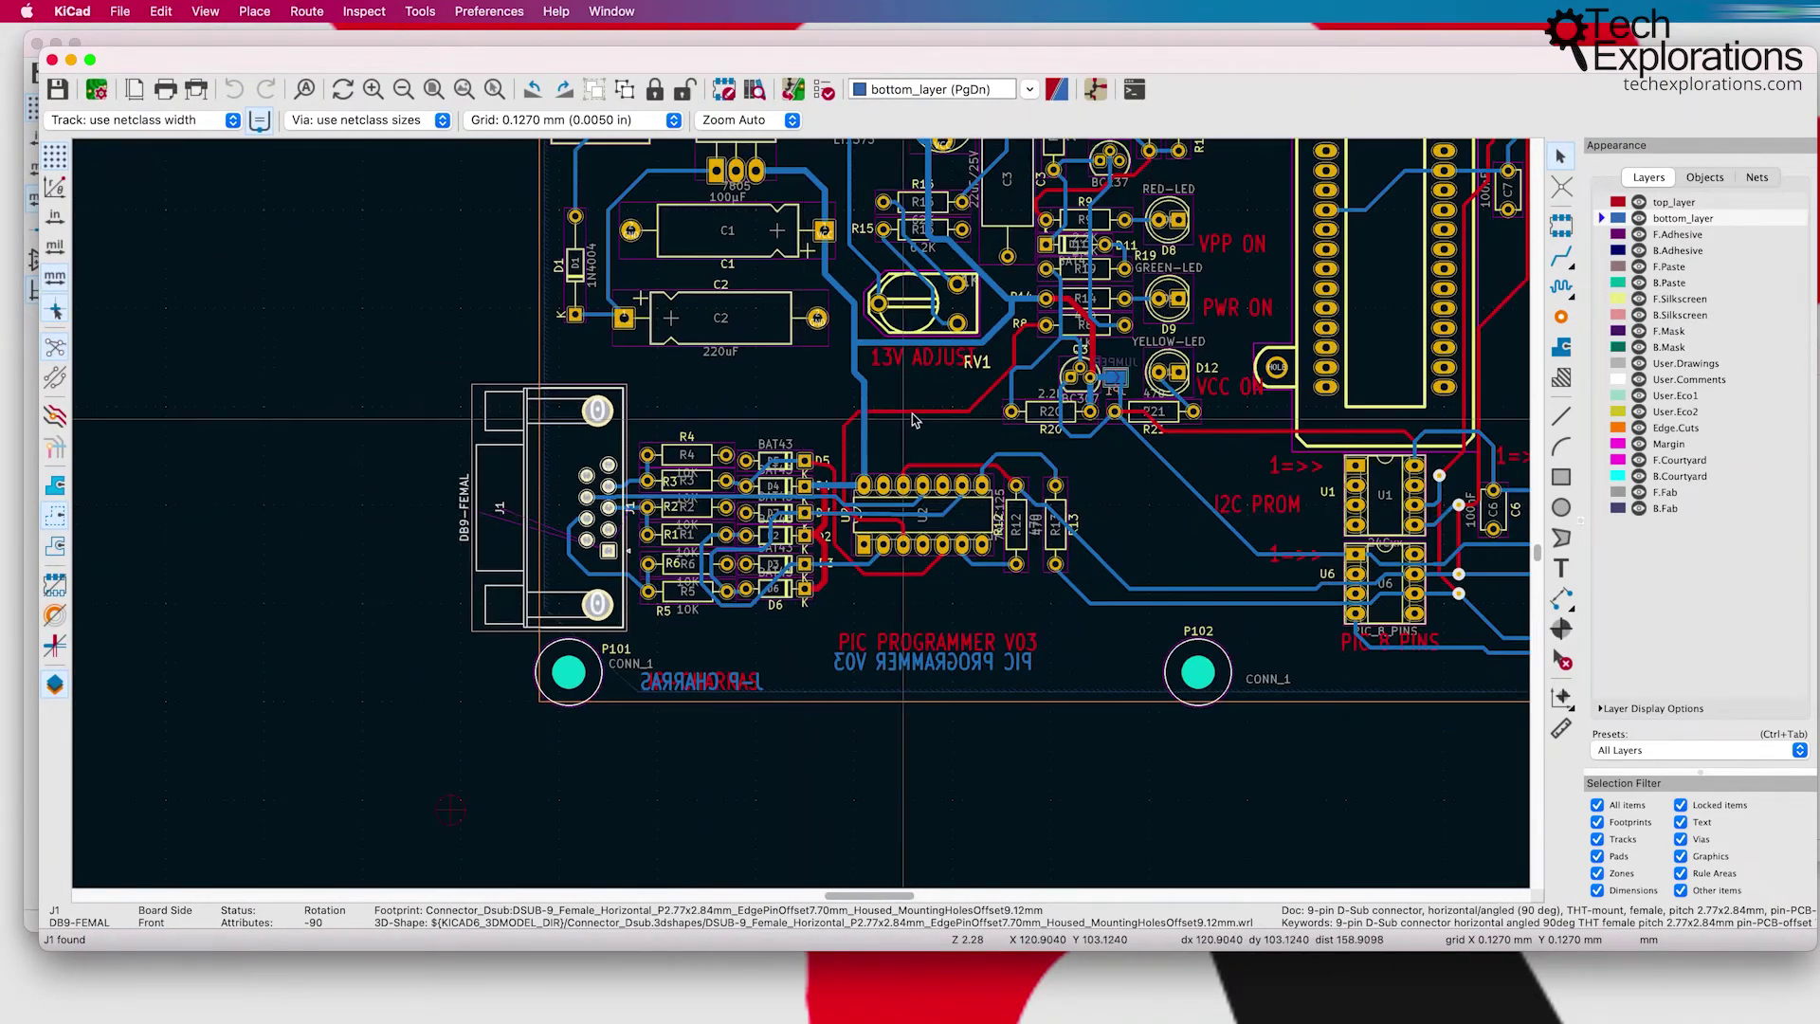
{"action": "scroll", "coordinate": [805, 520], "scroll_direction": "down", "scroll_amount": 3}
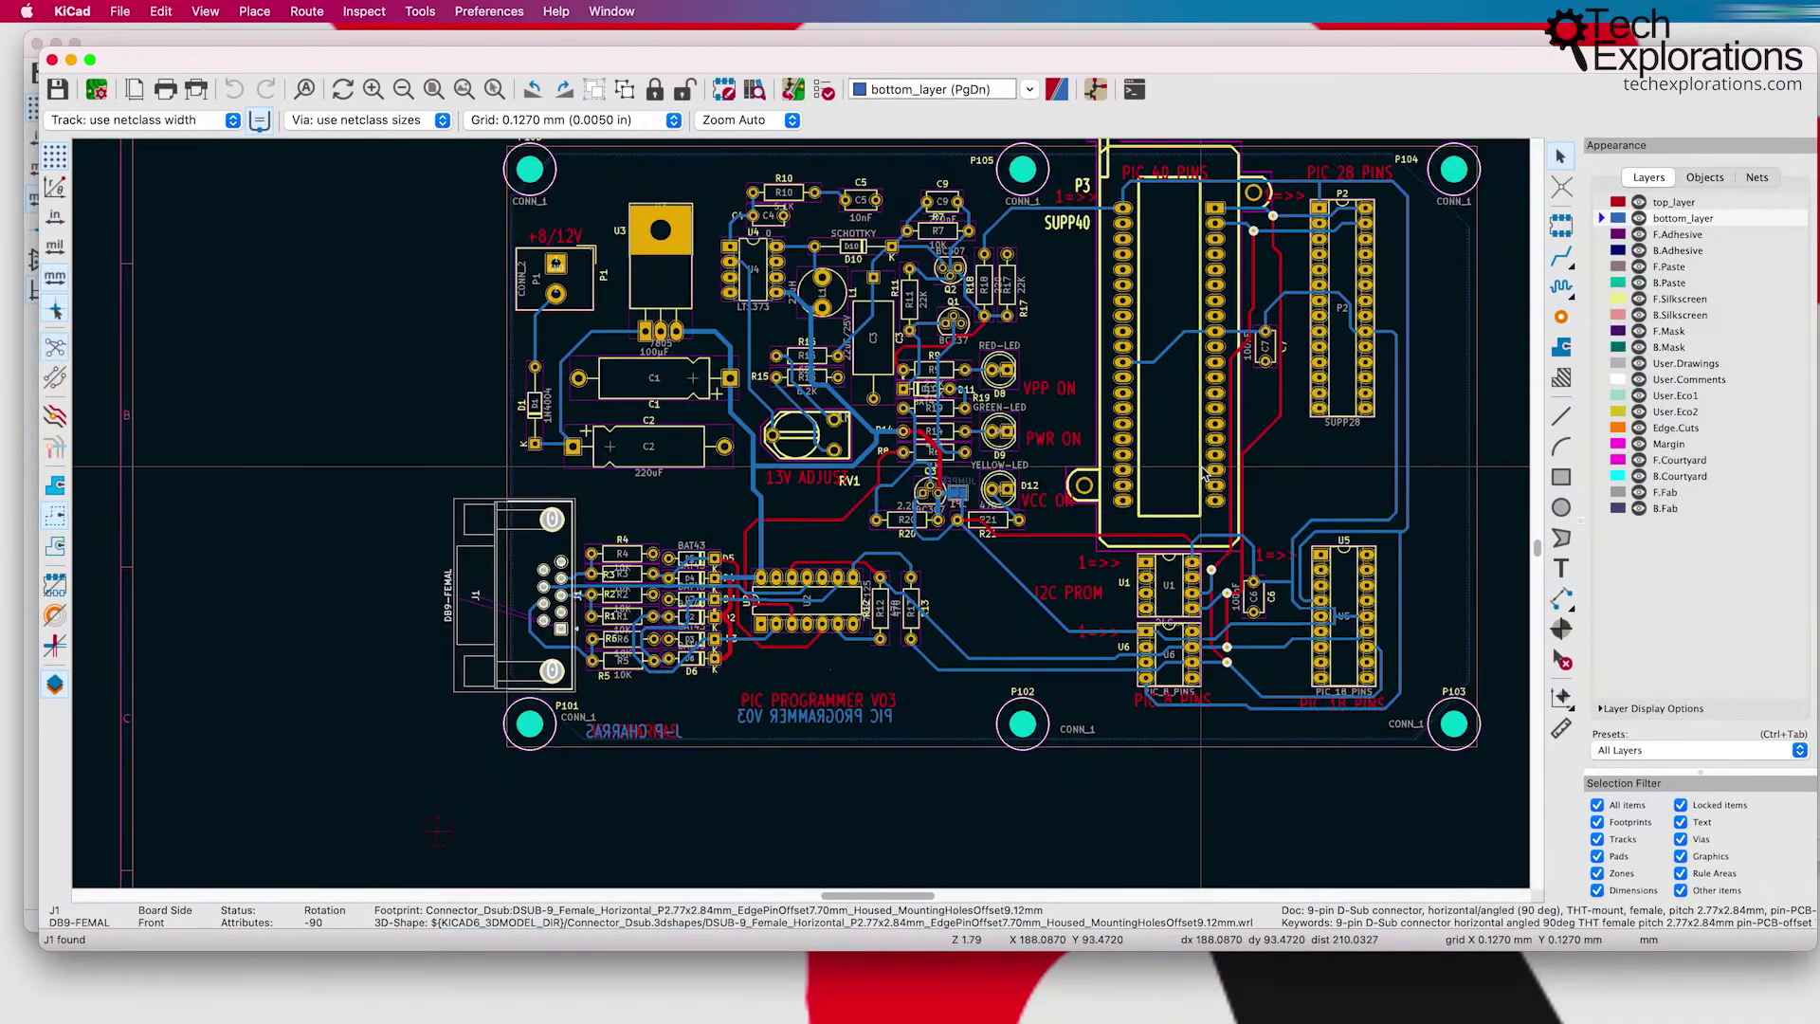
{"action": "scroll", "coordinate": [853, 484], "scroll_direction": "right", "scroll_amount": 3}
{"action": "scroll", "coordinate": [854, 483], "scroll_direction": "up", "scroll_amount": 1}
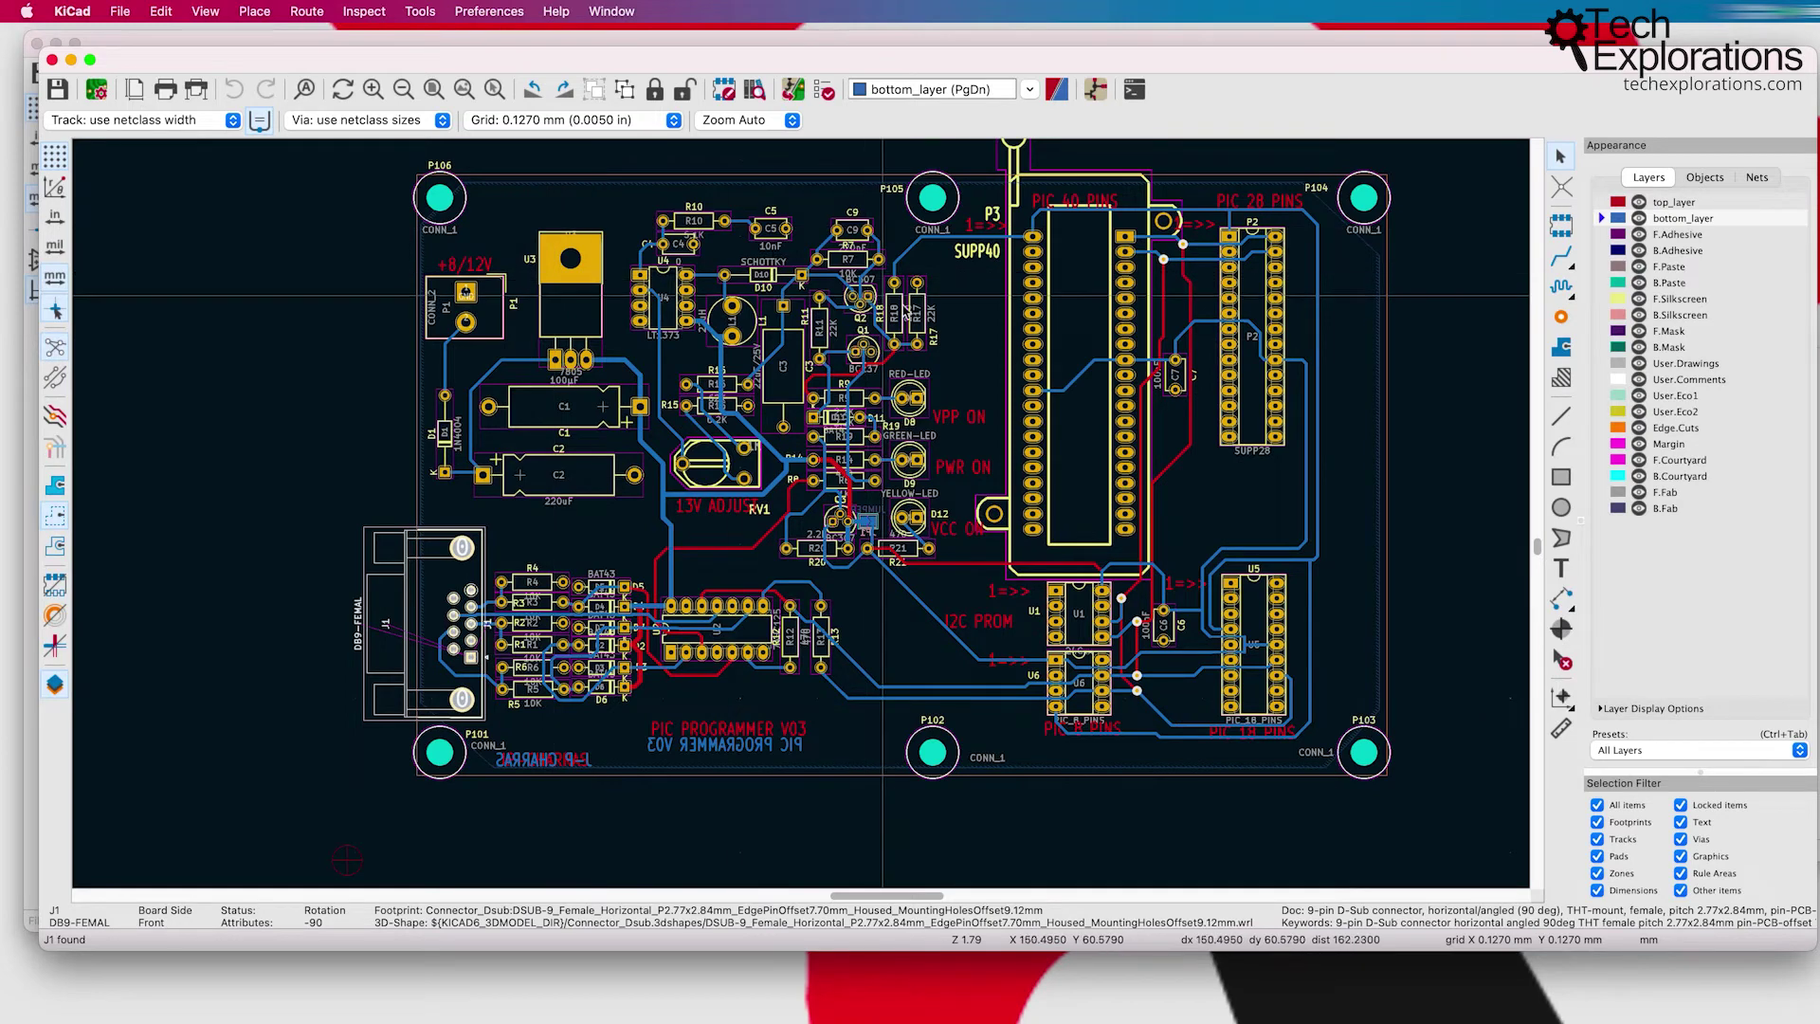
{"action": "left_click", "coordinate": [732, 728]}
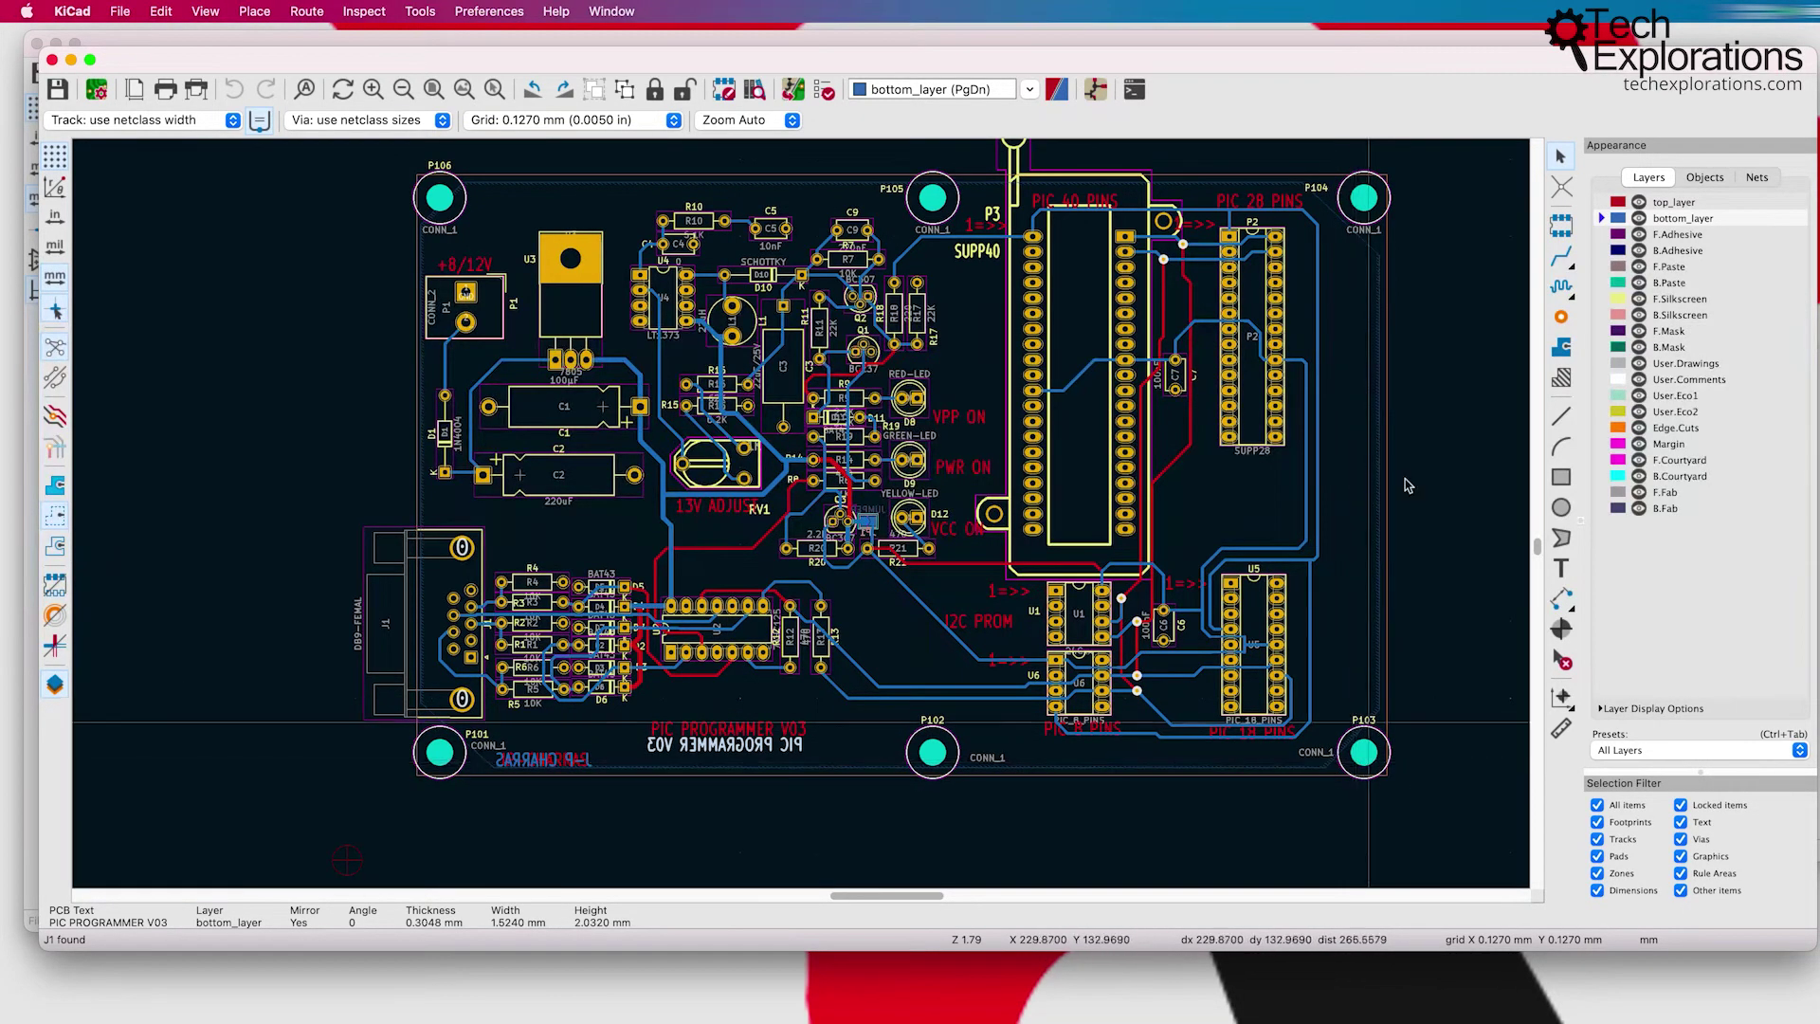
{"action": "scroll", "coordinate": [895, 370], "scroll_direction": "up", "scroll_amount": 2}
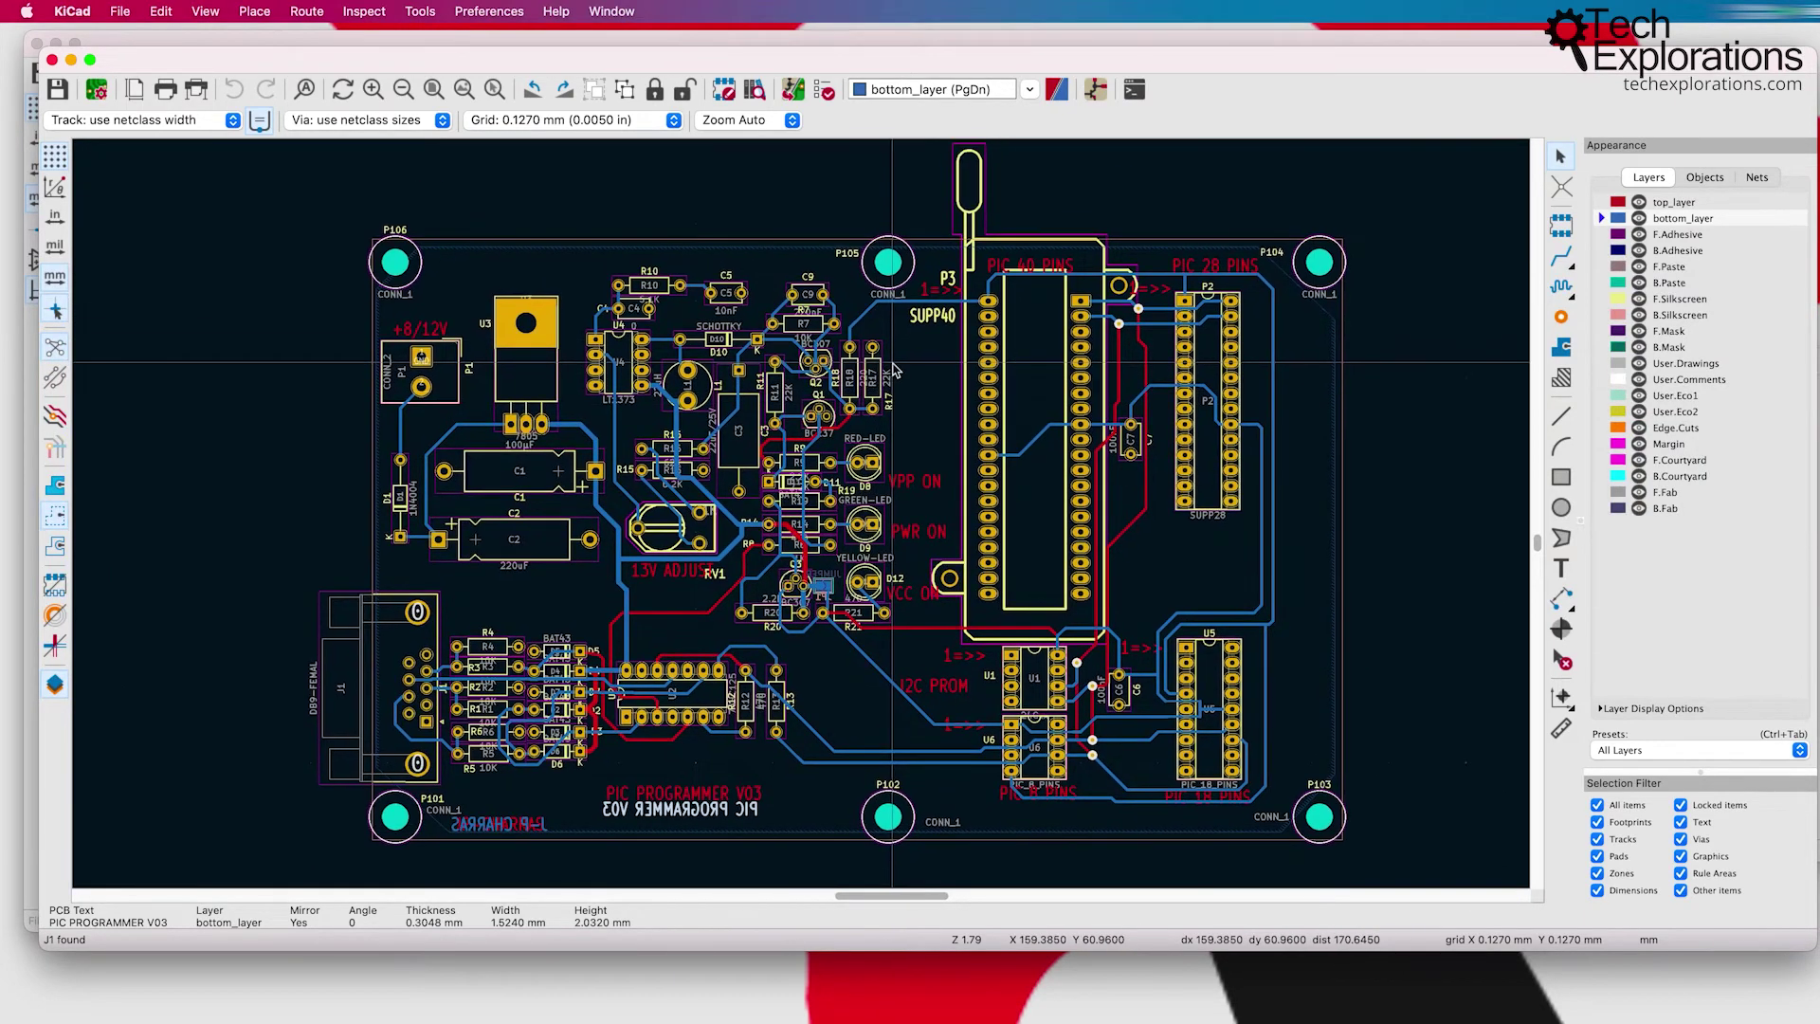
Step: Open the board in the 3D viewer, tilt it into perspective, and flip it over and back
{"action": "left_click", "coordinate": [202, 11]}
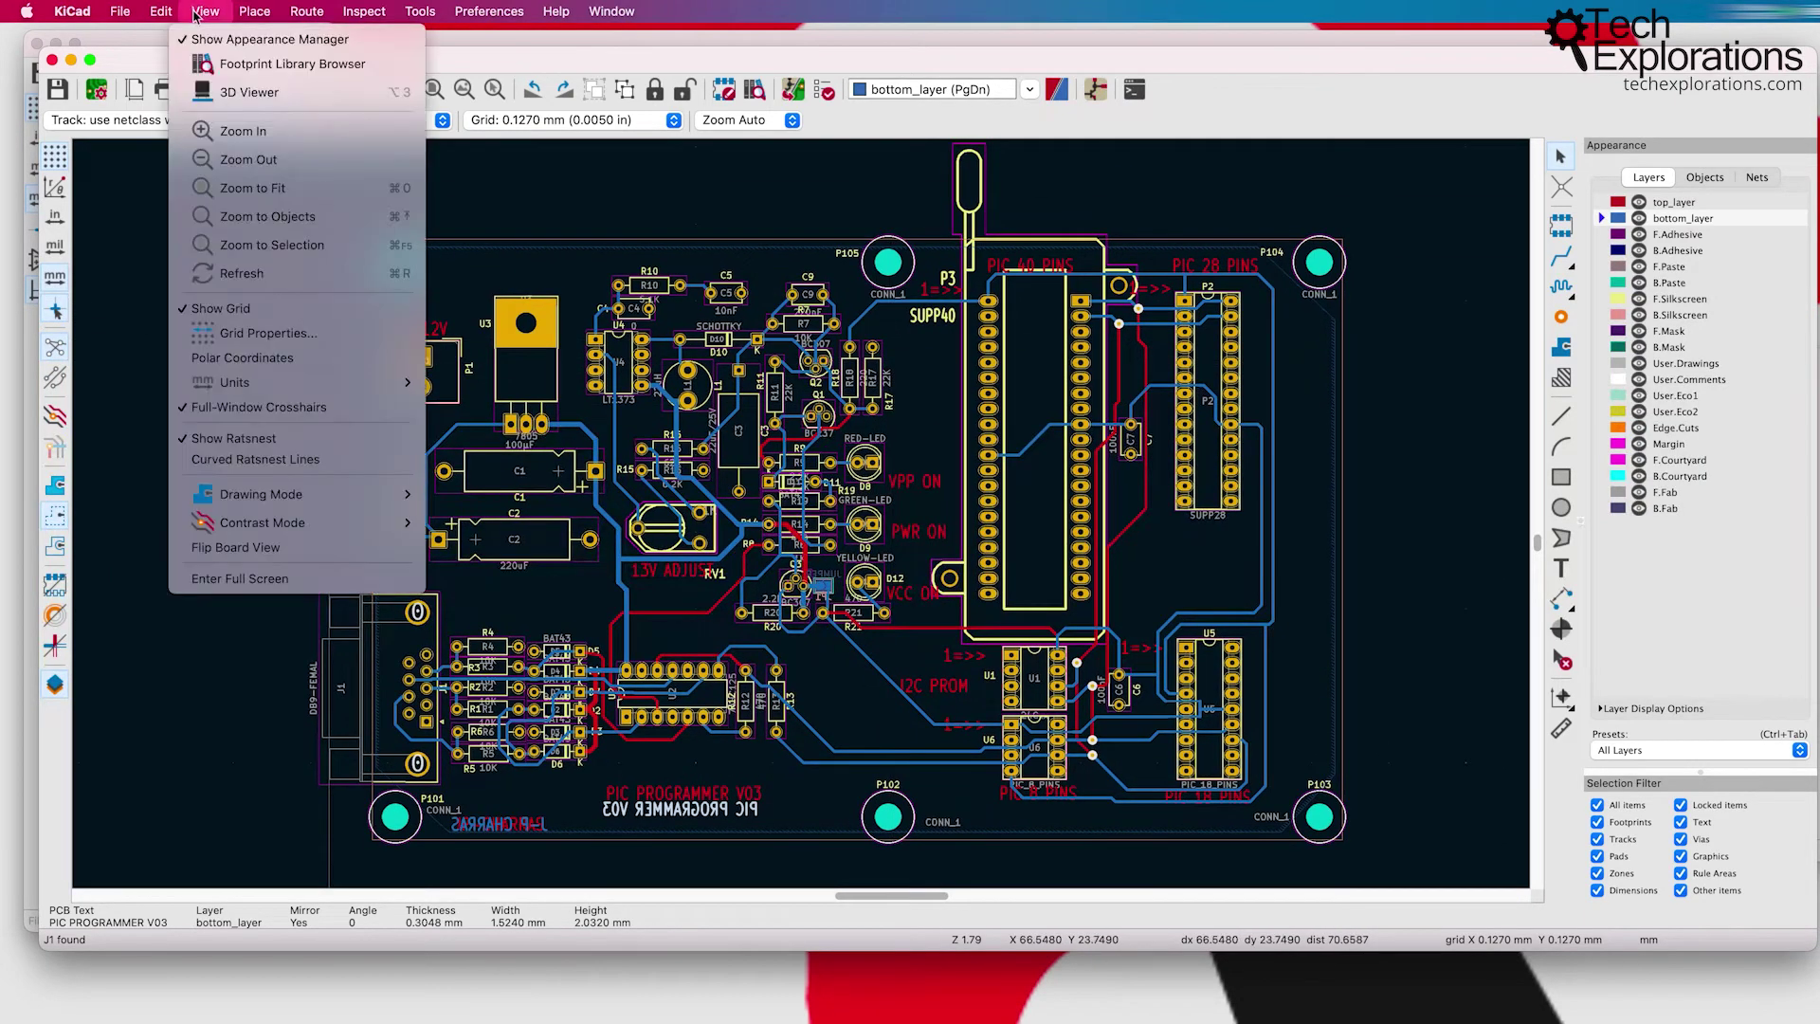
{"action": "left_click", "coordinate": [203, 91]}
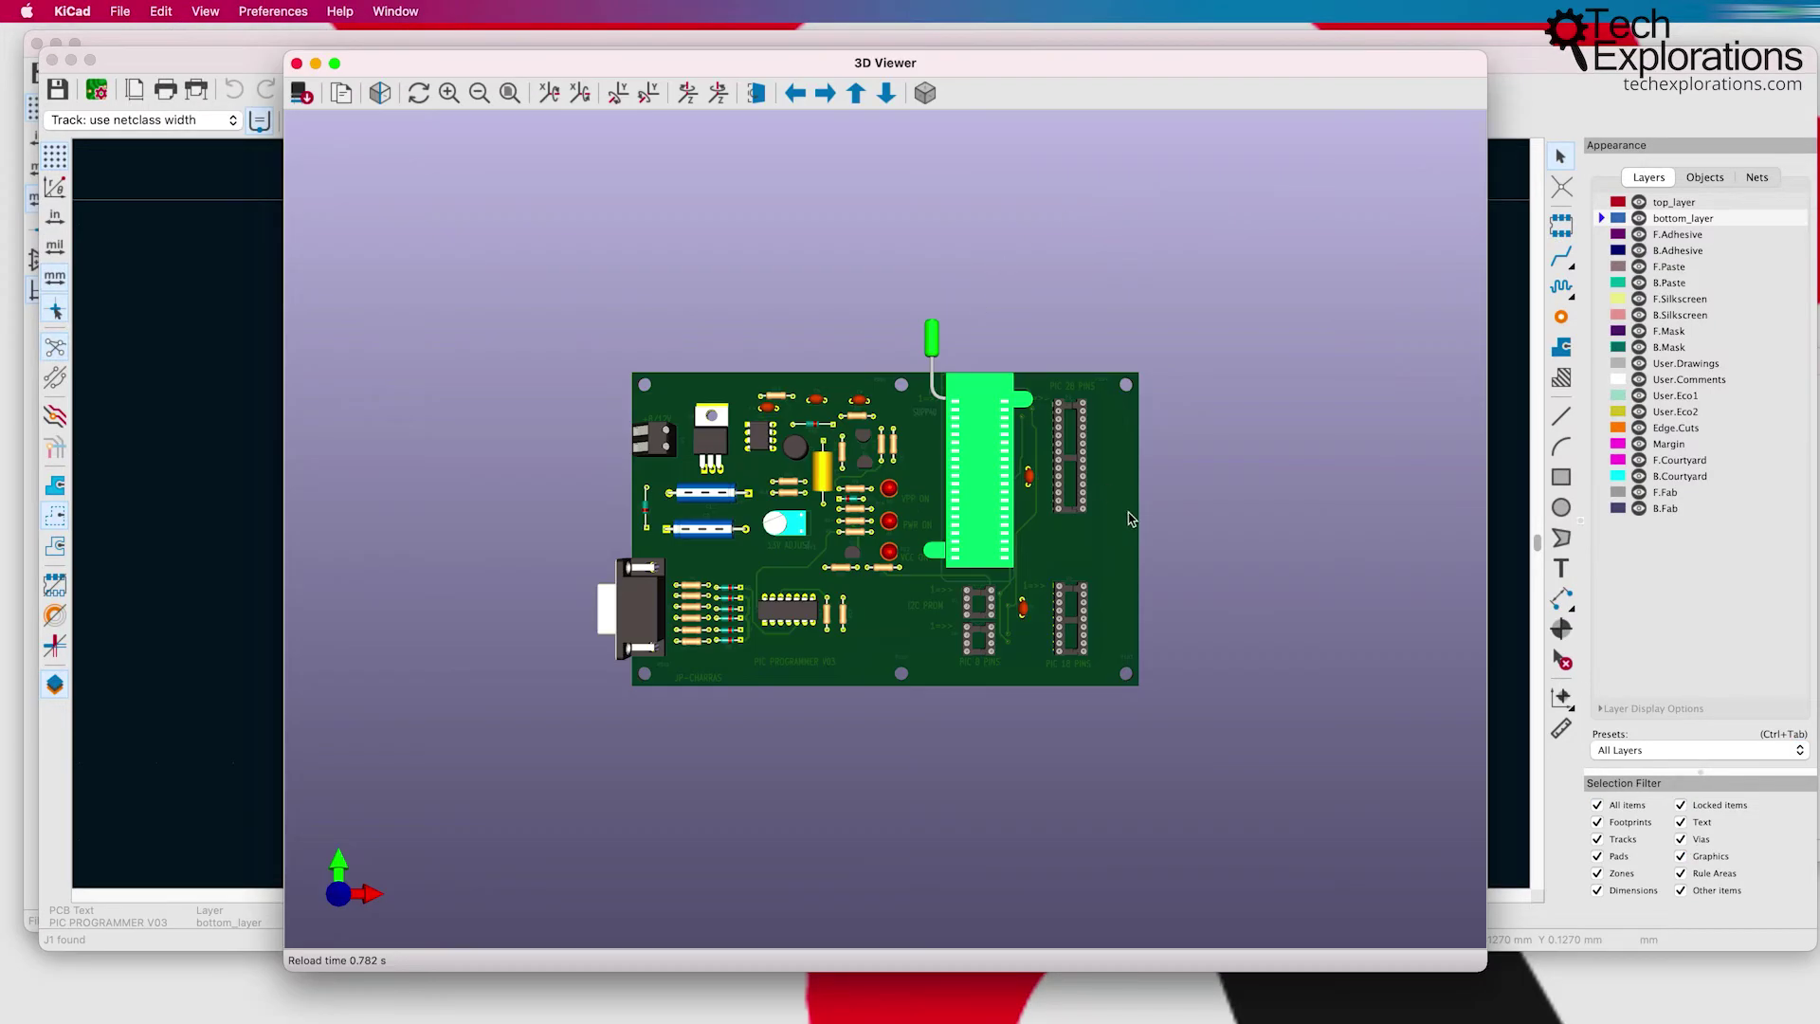
{"action": "left_click_drag", "start_coordinate": [1128, 518], "coordinate": [760, 386]}
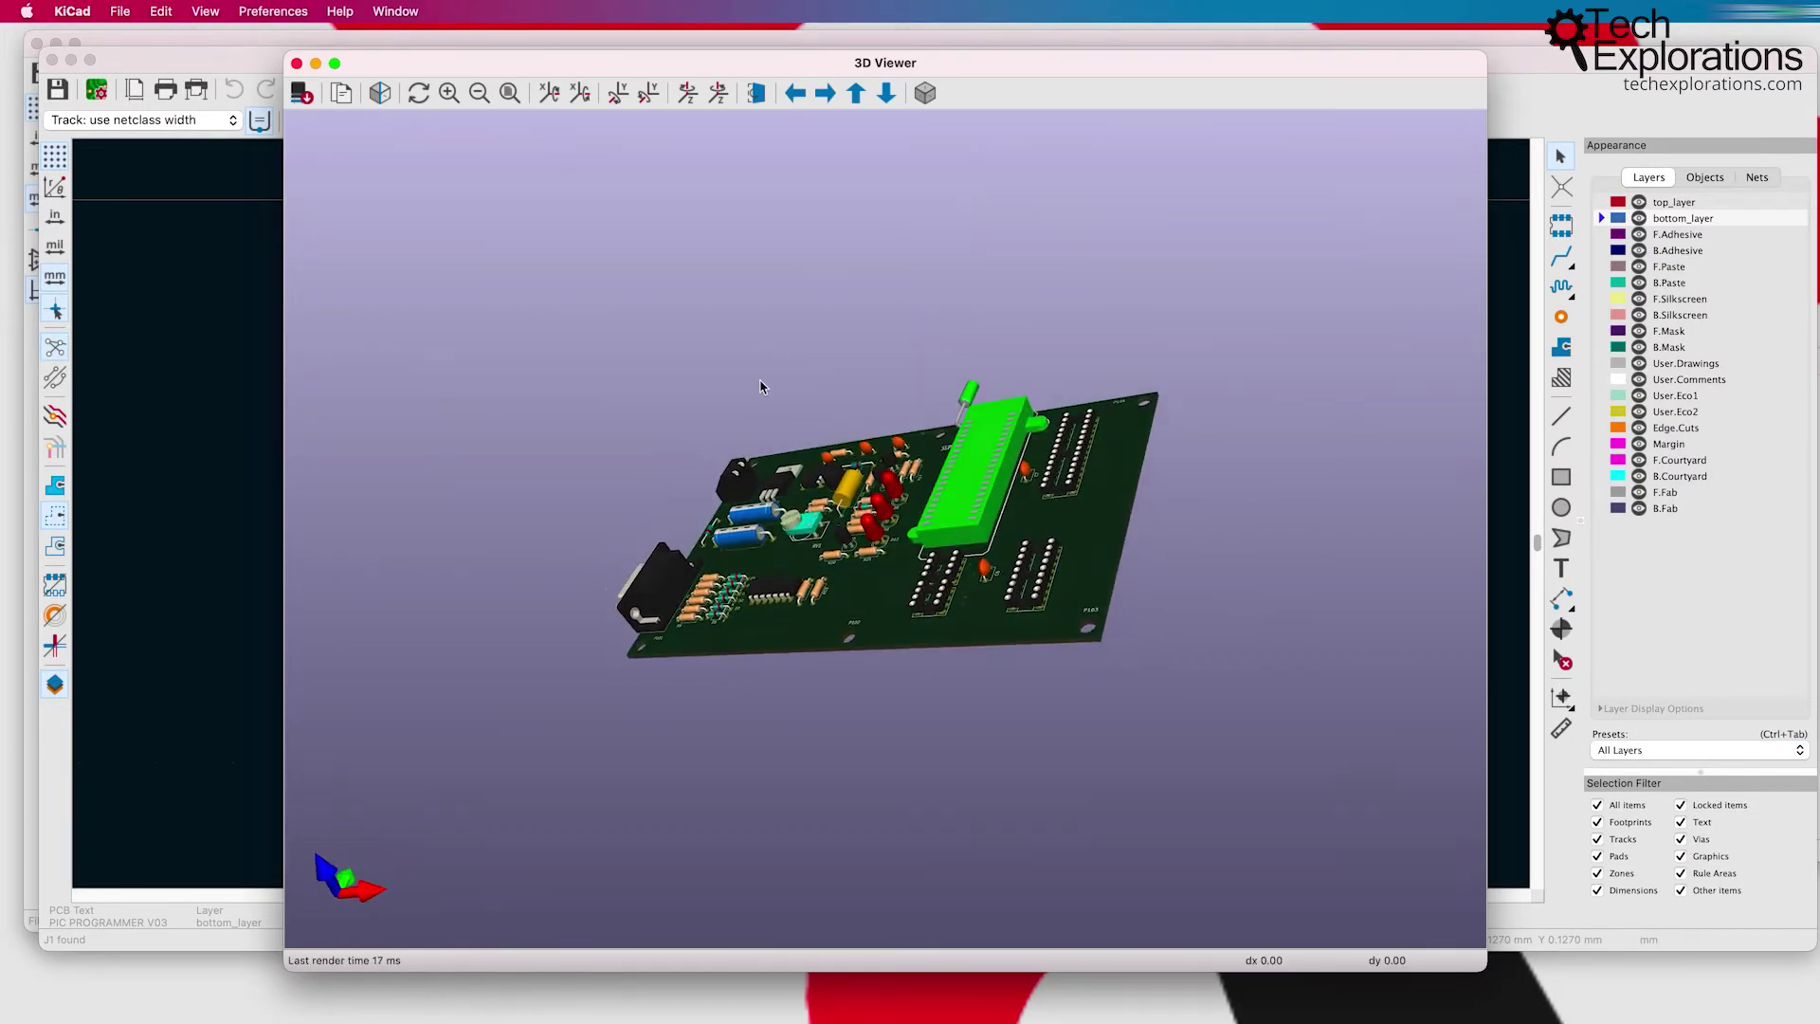
{"action": "left_click", "coordinate": [755, 95]}
{"action": "left_click", "coordinate": [756, 97]}
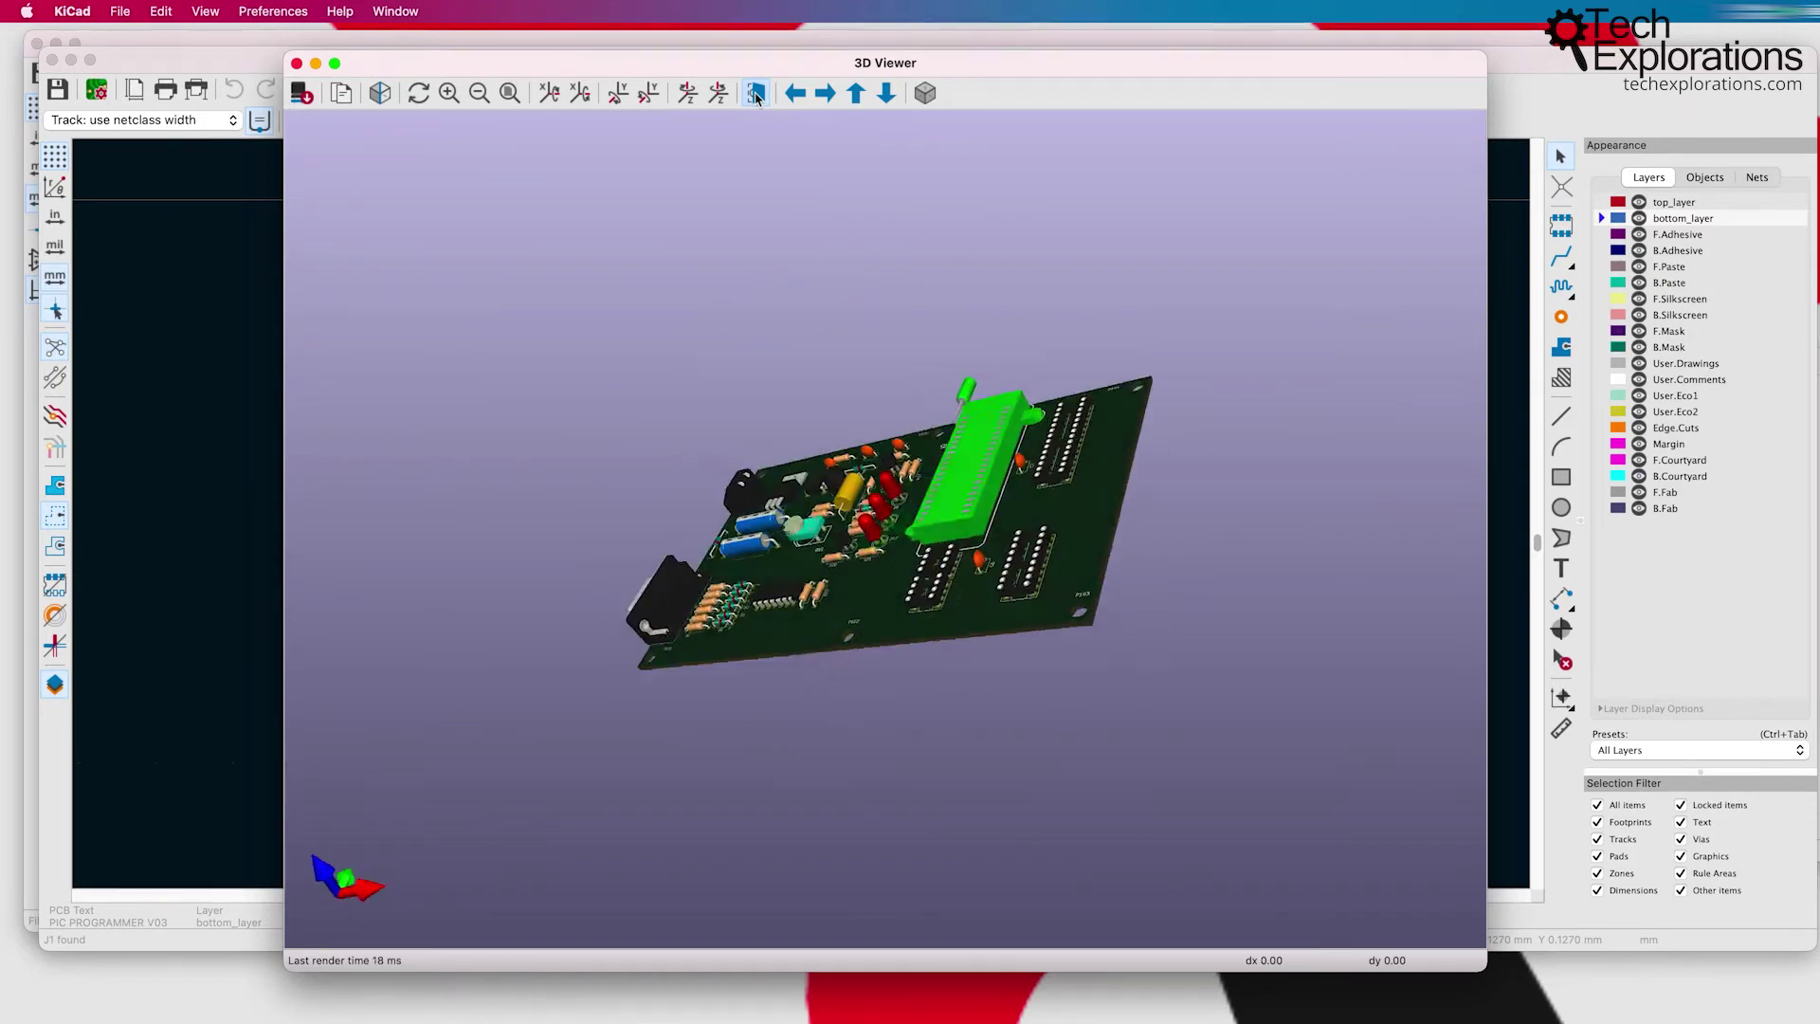
Step: Orbit the 3D board and examine the black IC sockets around the green 40-pin socket up close
{"action": "left_click_drag", "start_coordinate": [795, 434], "coordinate": [935, 509]}
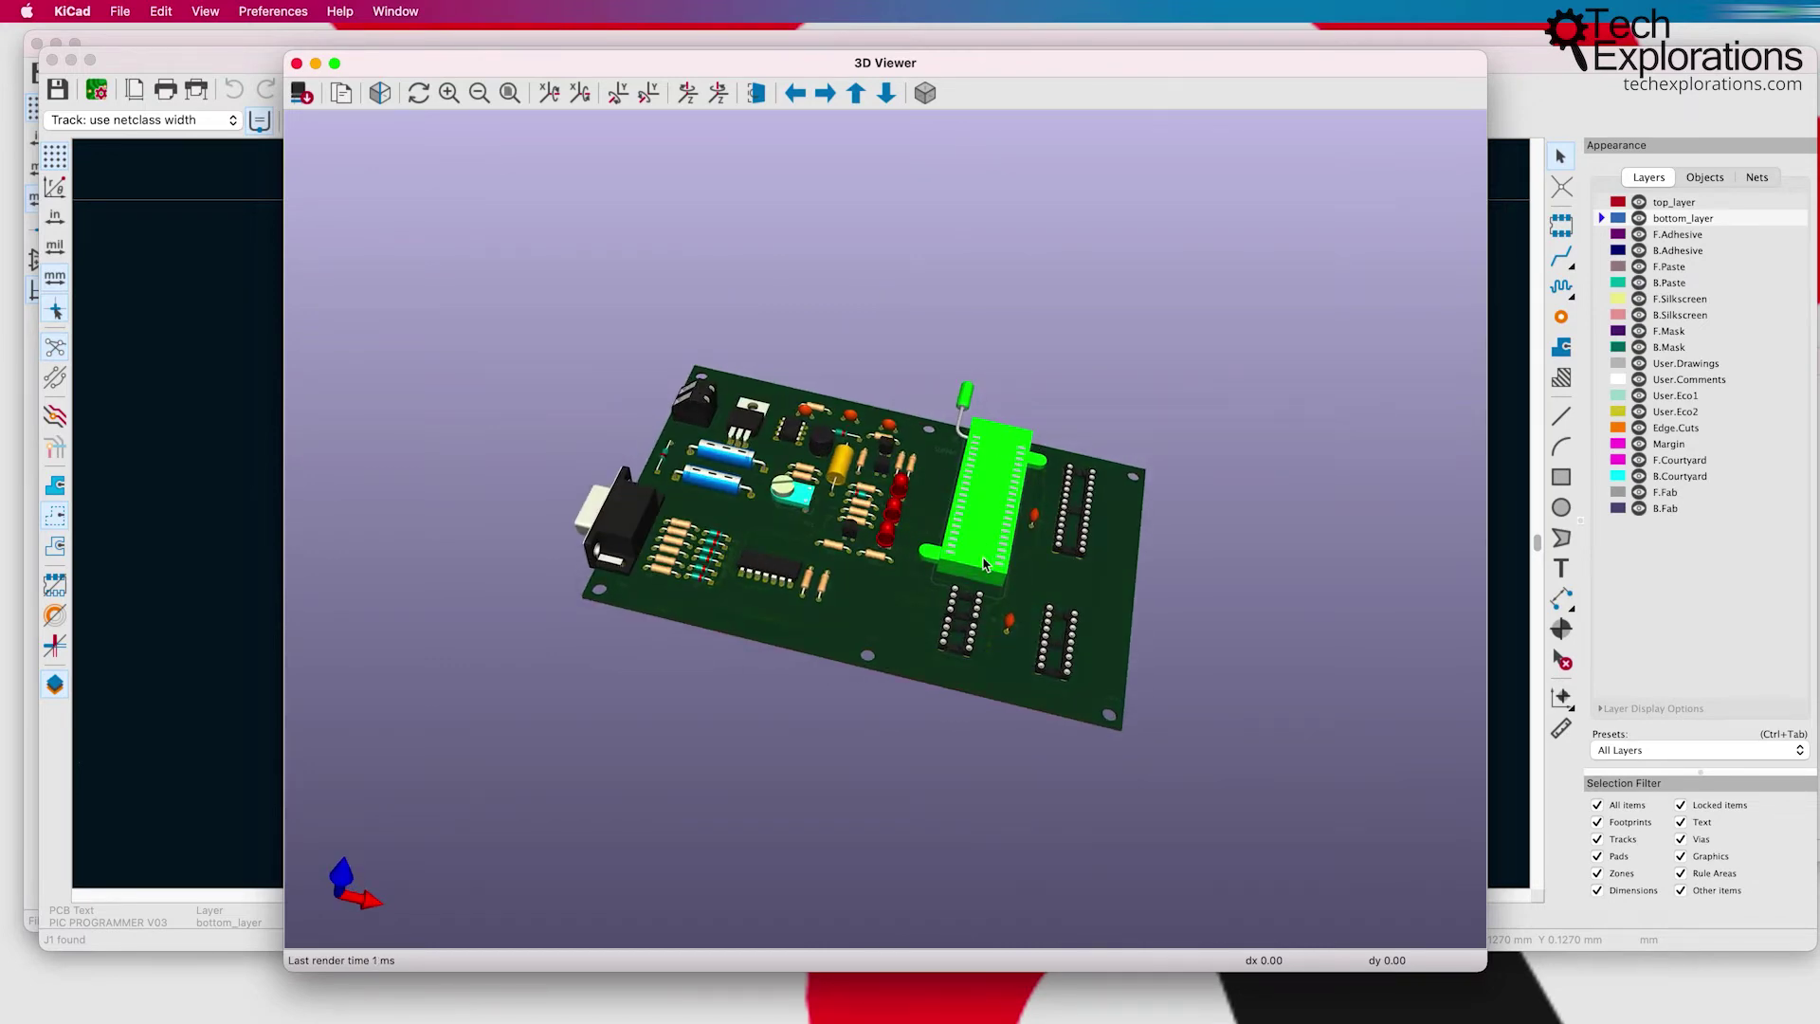
{"action": "left_click_drag", "start_coordinate": [984, 565], "coordinate": [1012, 502]}
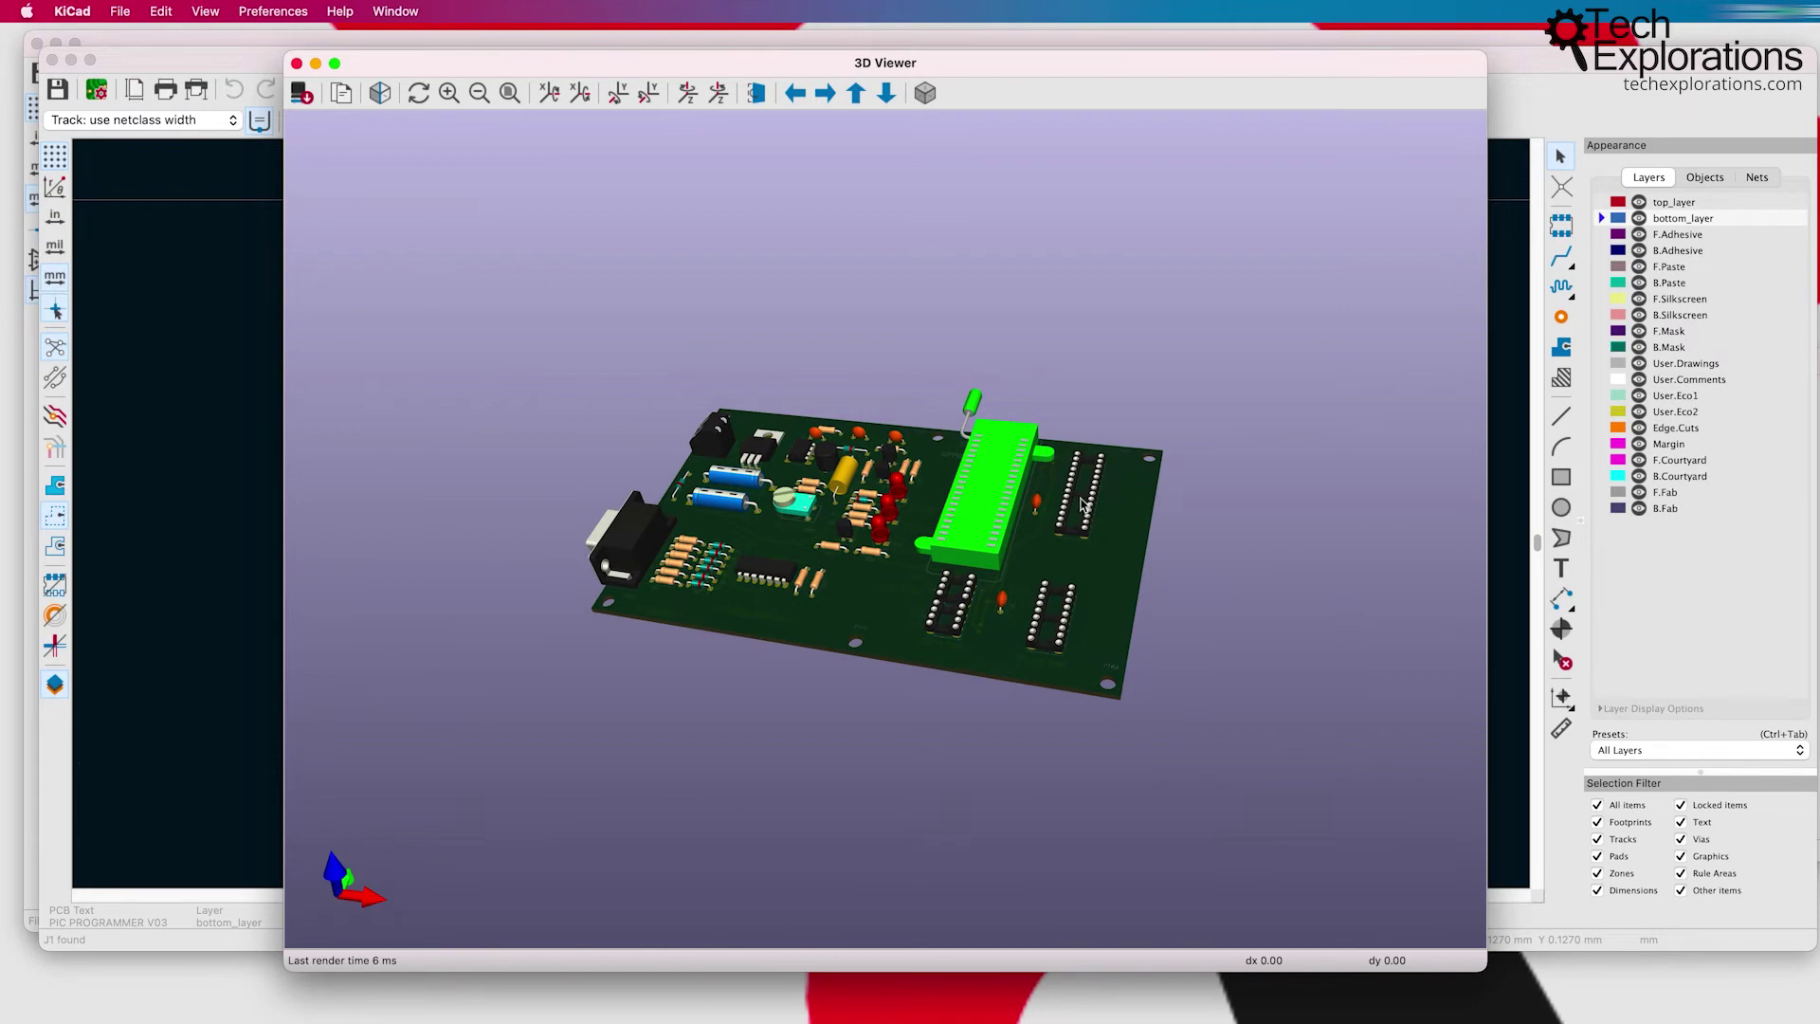
{"action": "scroll", "coordinate": [1084, 502], "scroll_direction": "up", "scroll_amount": 8}
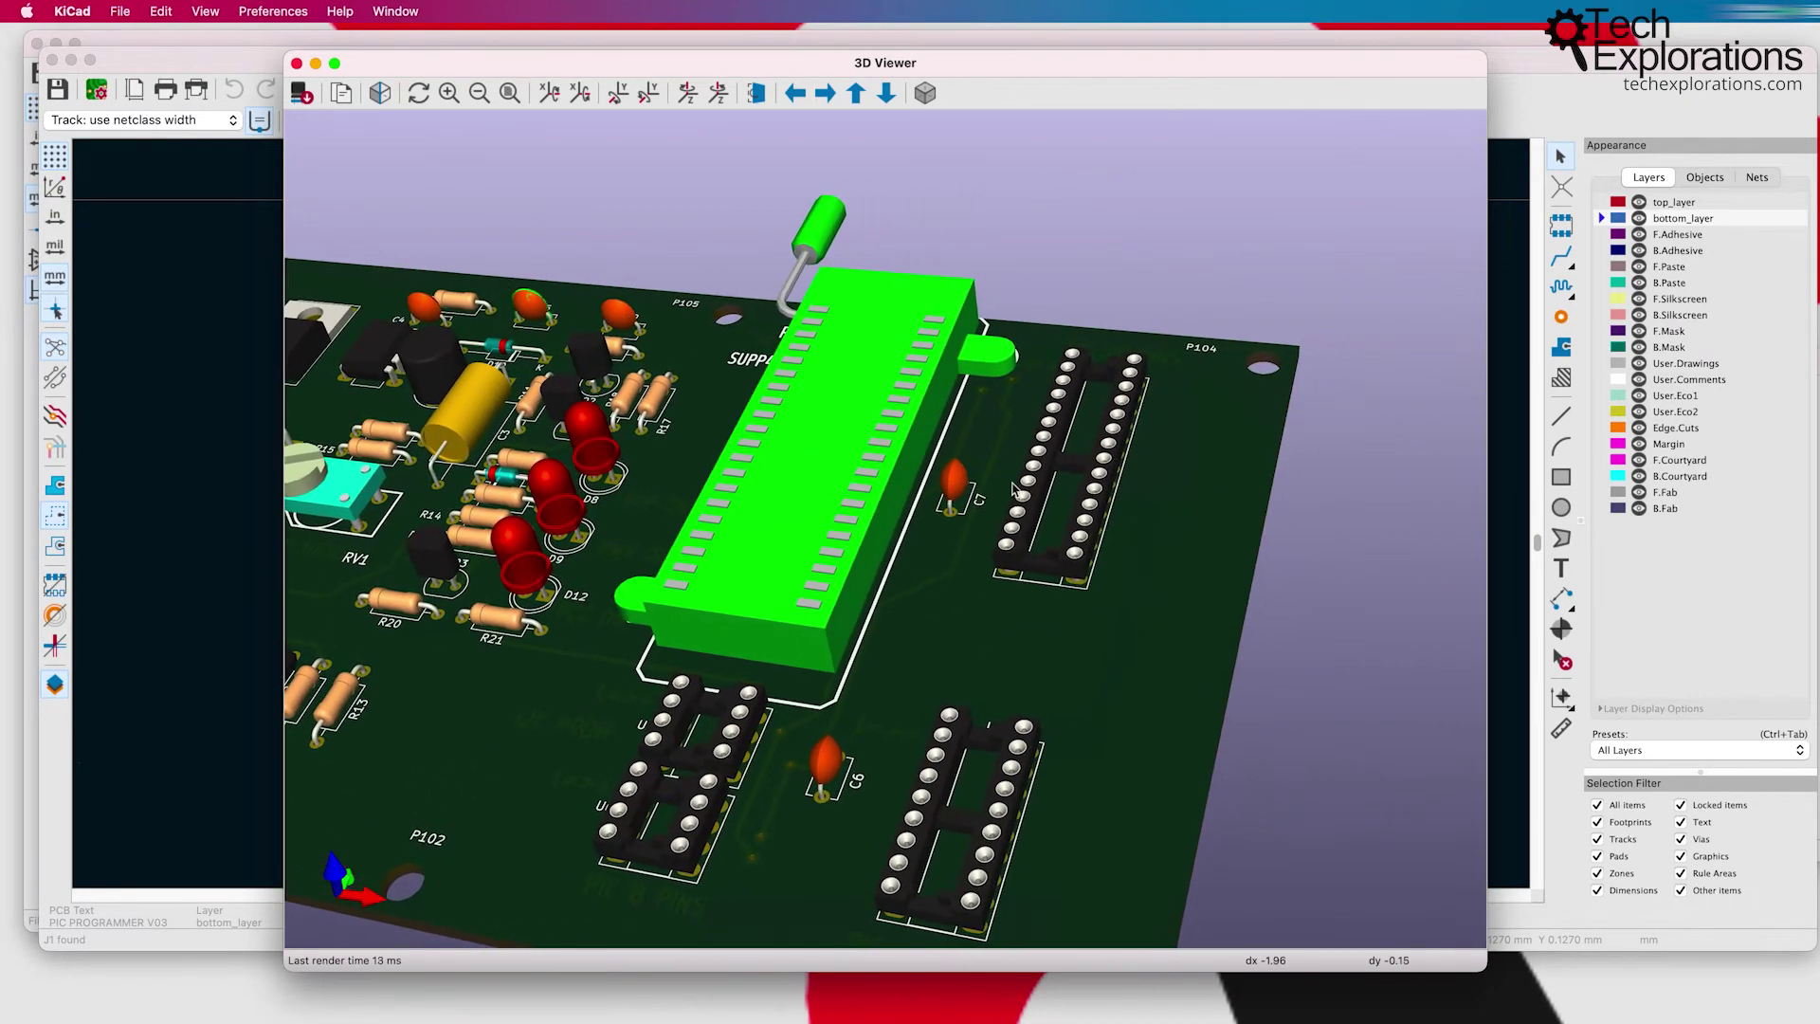
{"action": "middle_click_drag", "start_coordinate": [1098, 464], "coordinate": [1035, 456]}
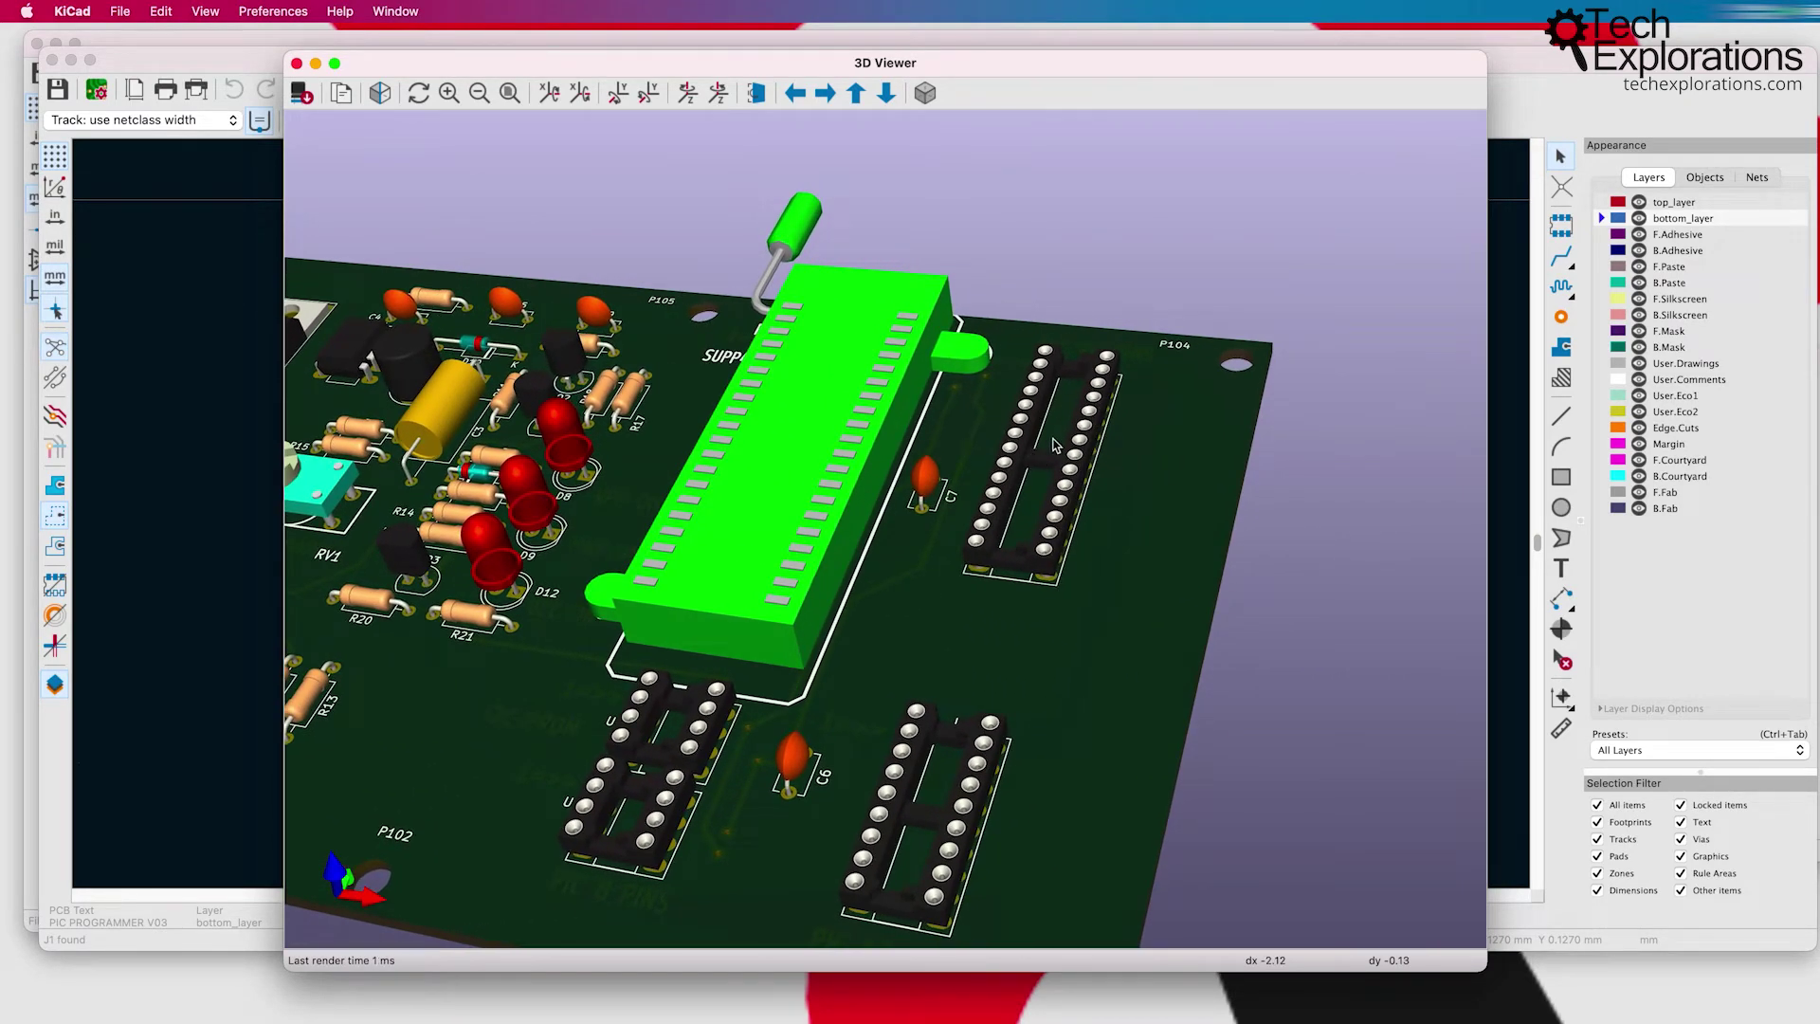
Step: Move the 3D viewer aside, return to the PCB editor, and open the 3D model settings in footprint P2's properties
{"action": "left_click_drag", "start_coordinate": [1308, 54], "coordinate": [976, 72]}
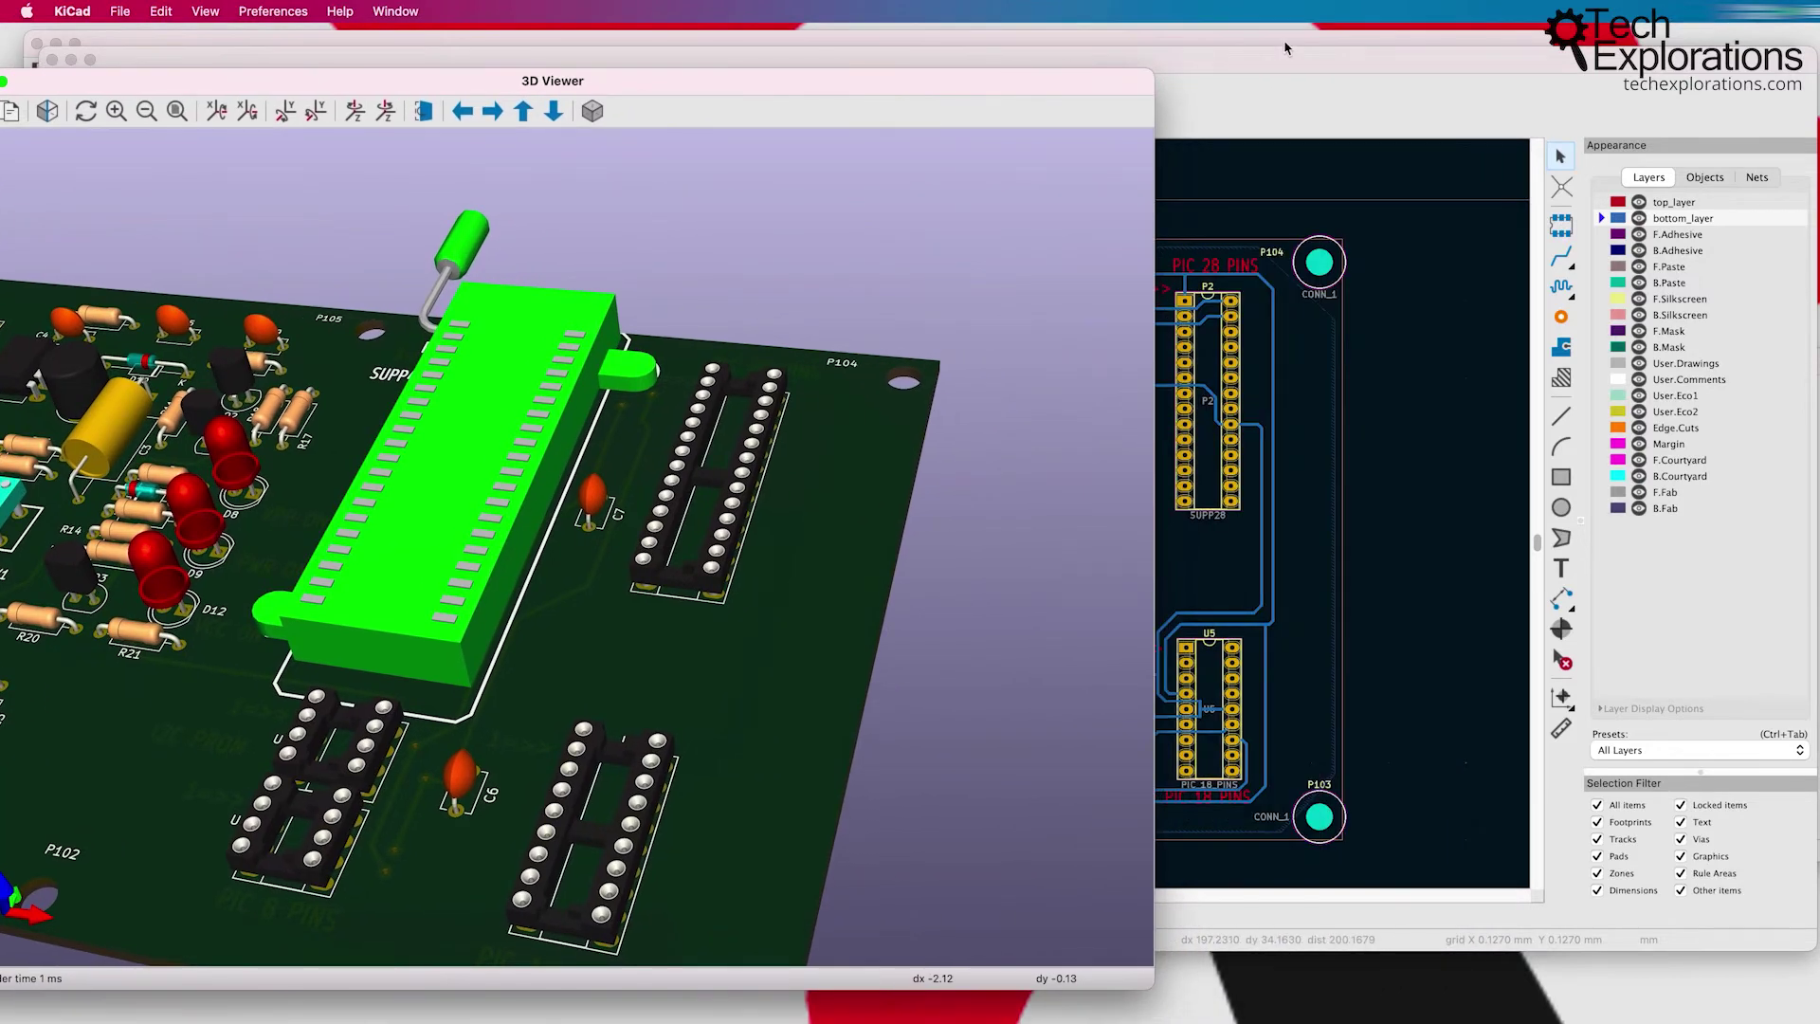
{"action": "left_click", "coordinate": [1285, 47]}
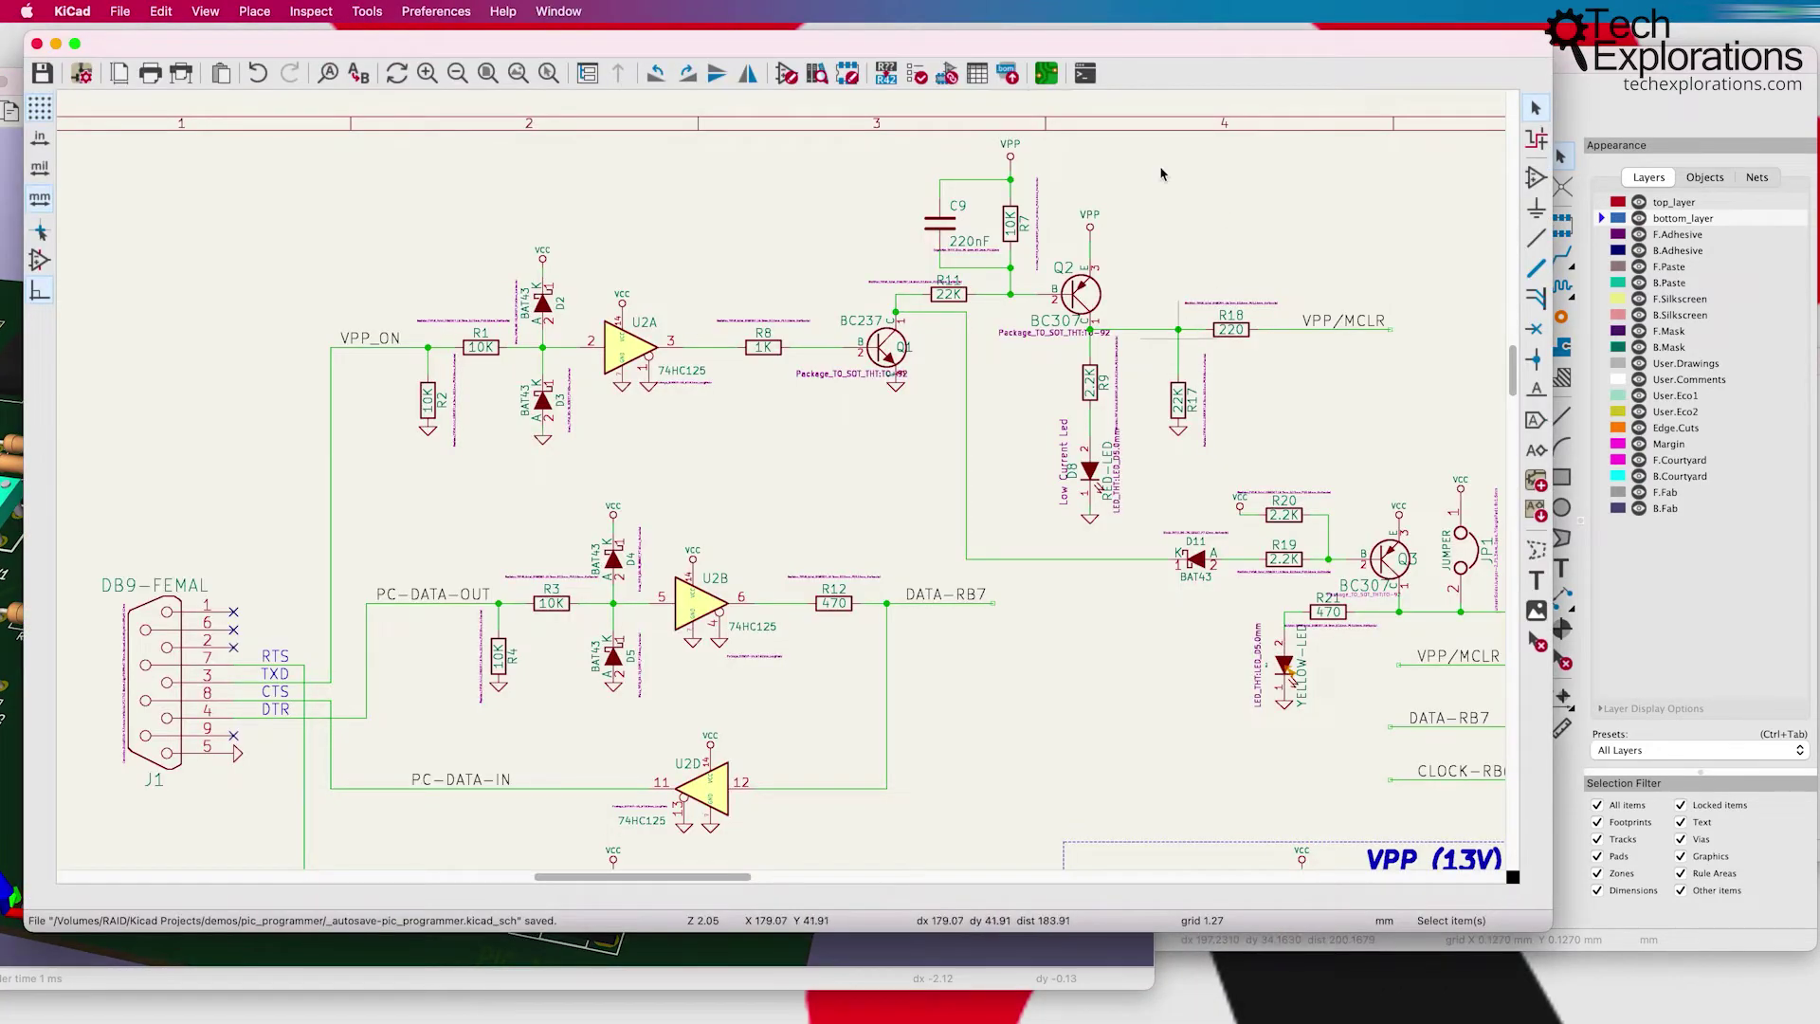
{"action": "double_click", "coordinate": [133, 42]}
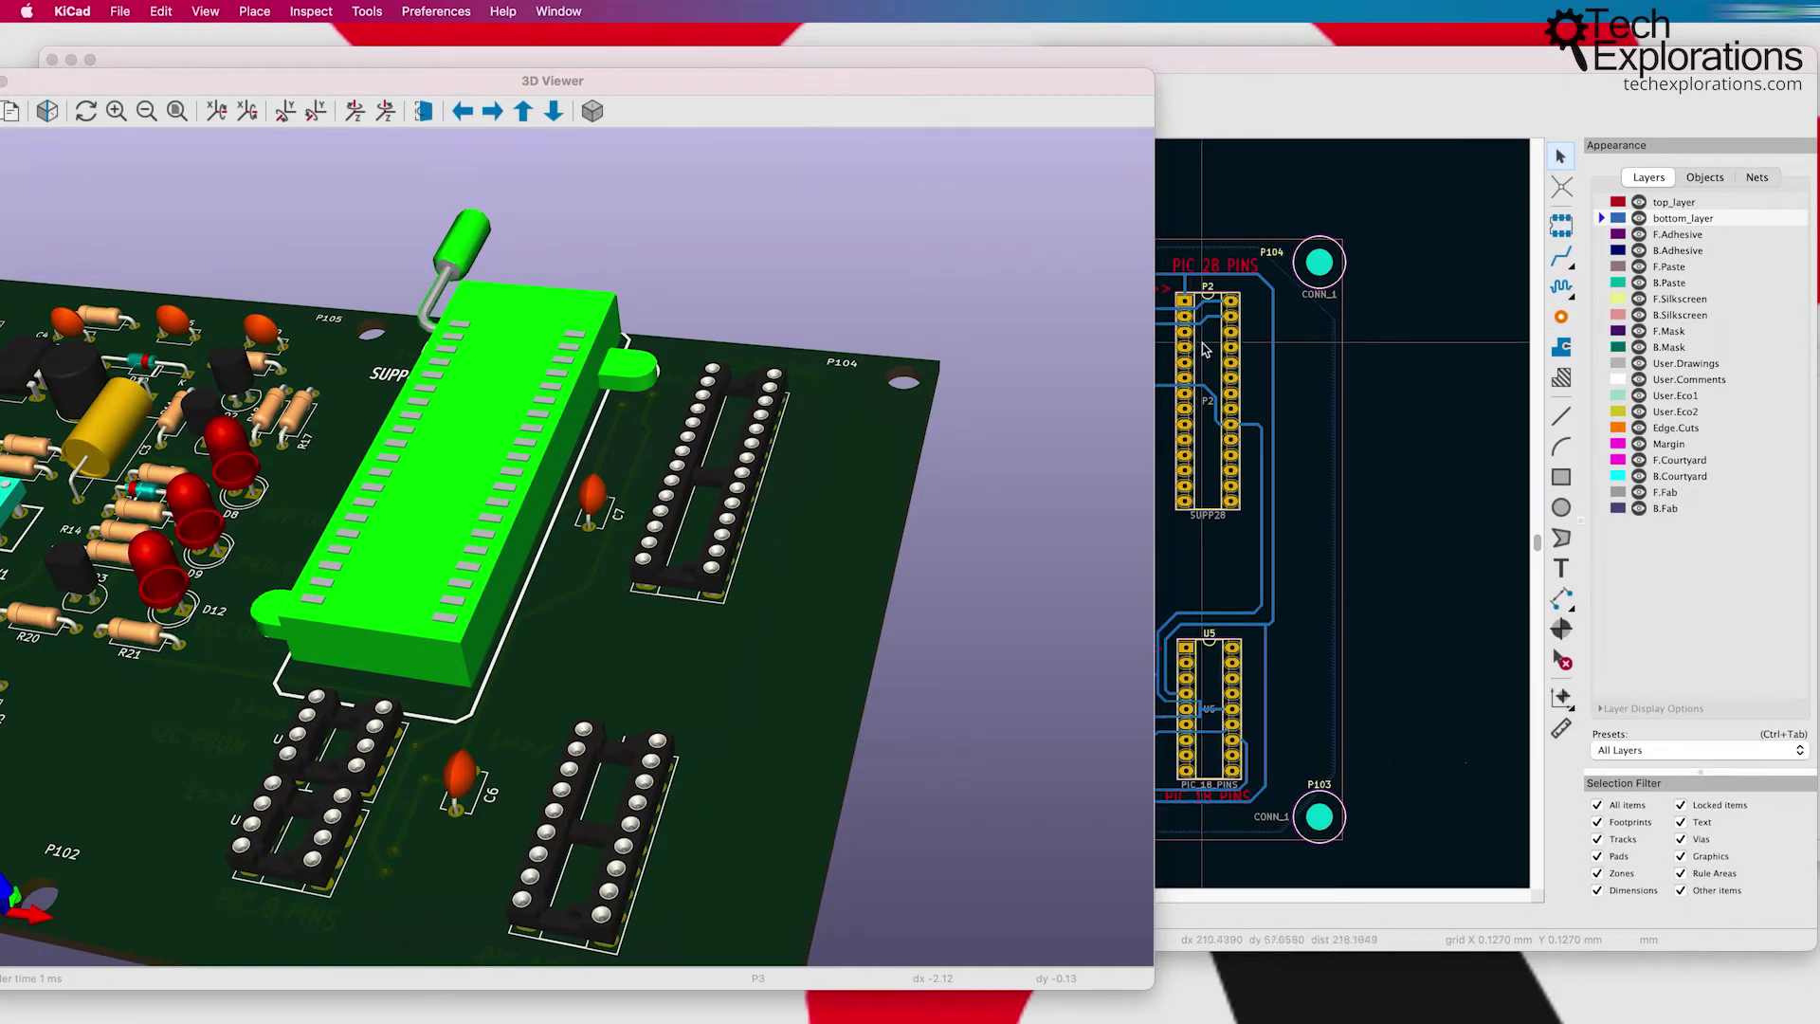
{"action": "left_click", "coordinate": [1204, 348]}
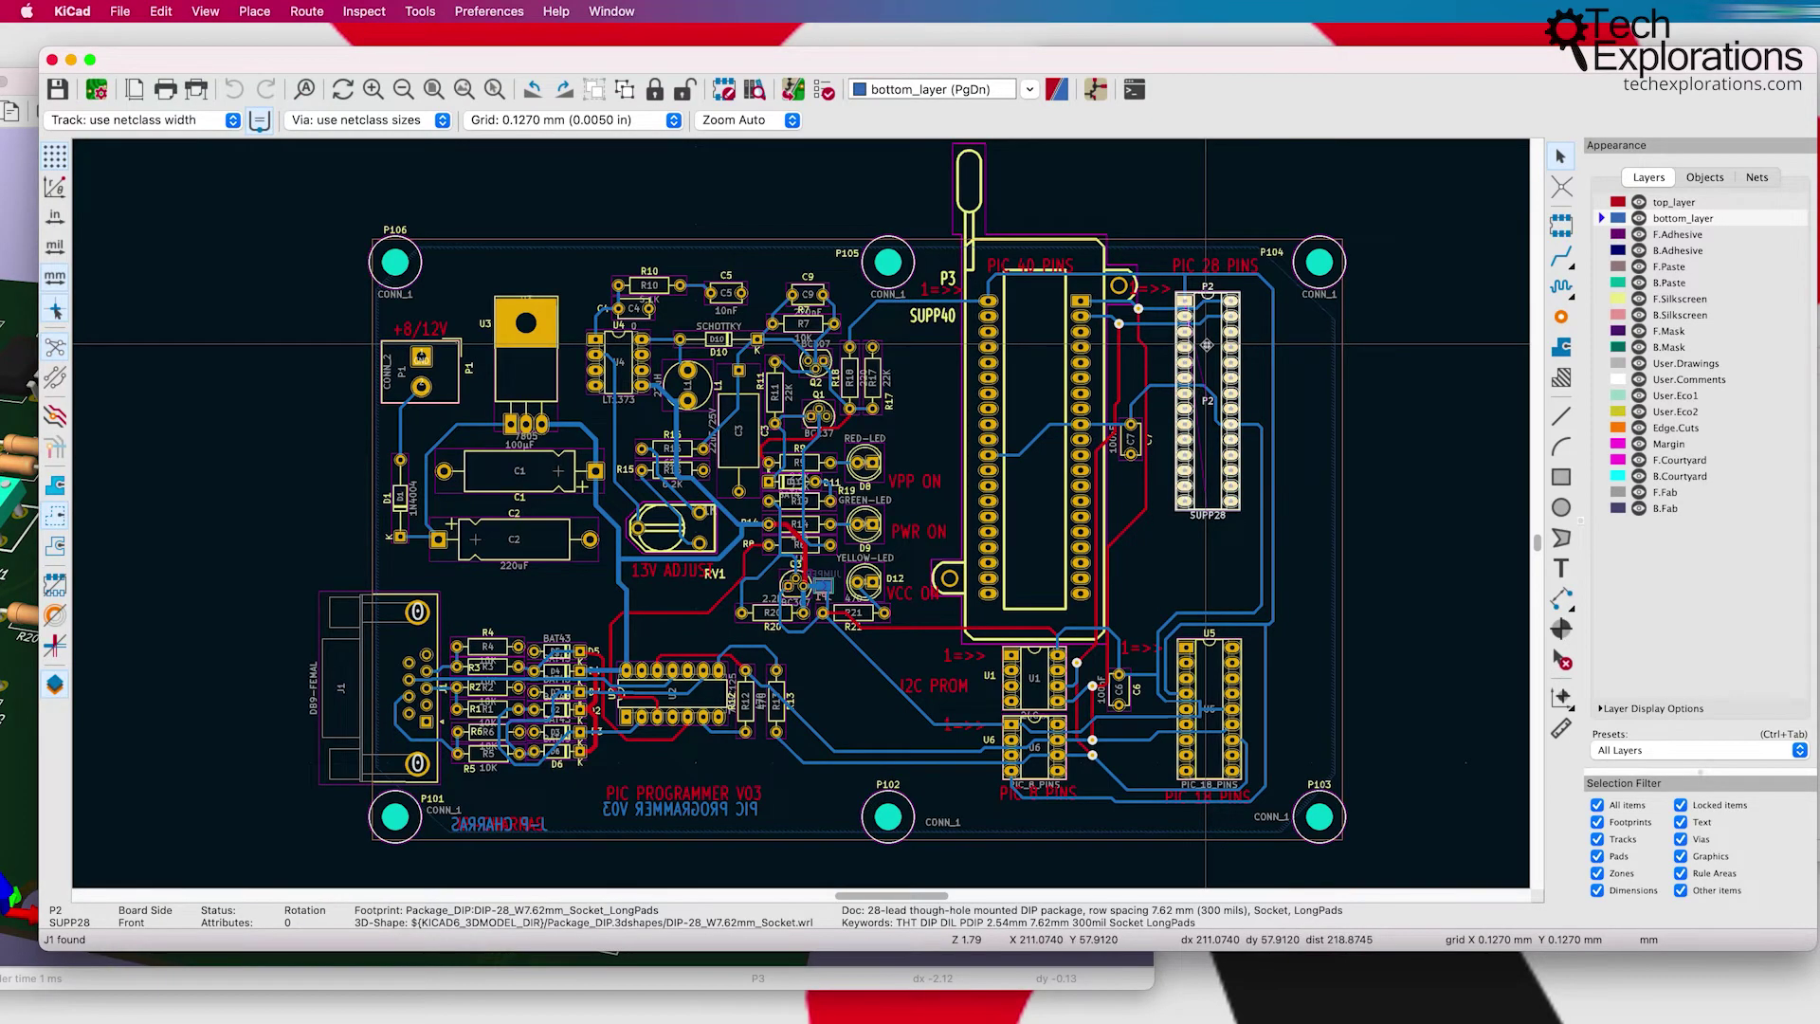
{"action": "double_click", "coordinate": [1209, 351]}
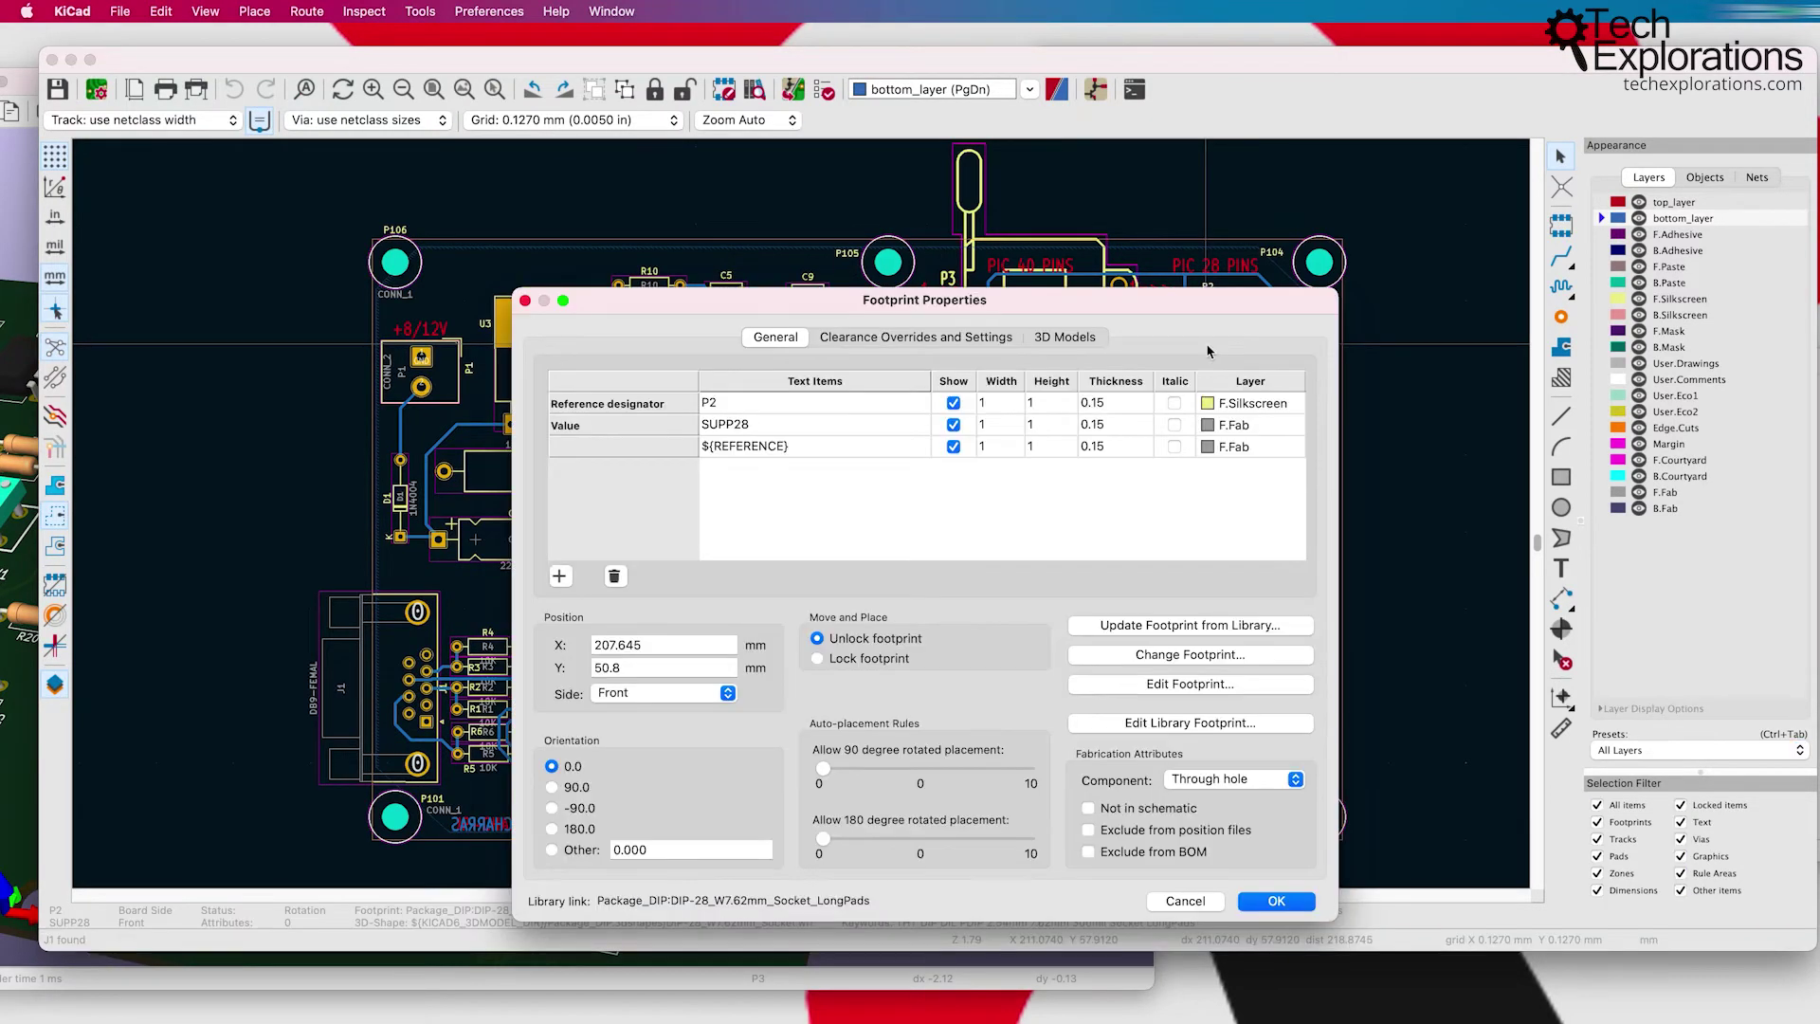
{"action": "left_click", "coordinate": [1067, 337]}
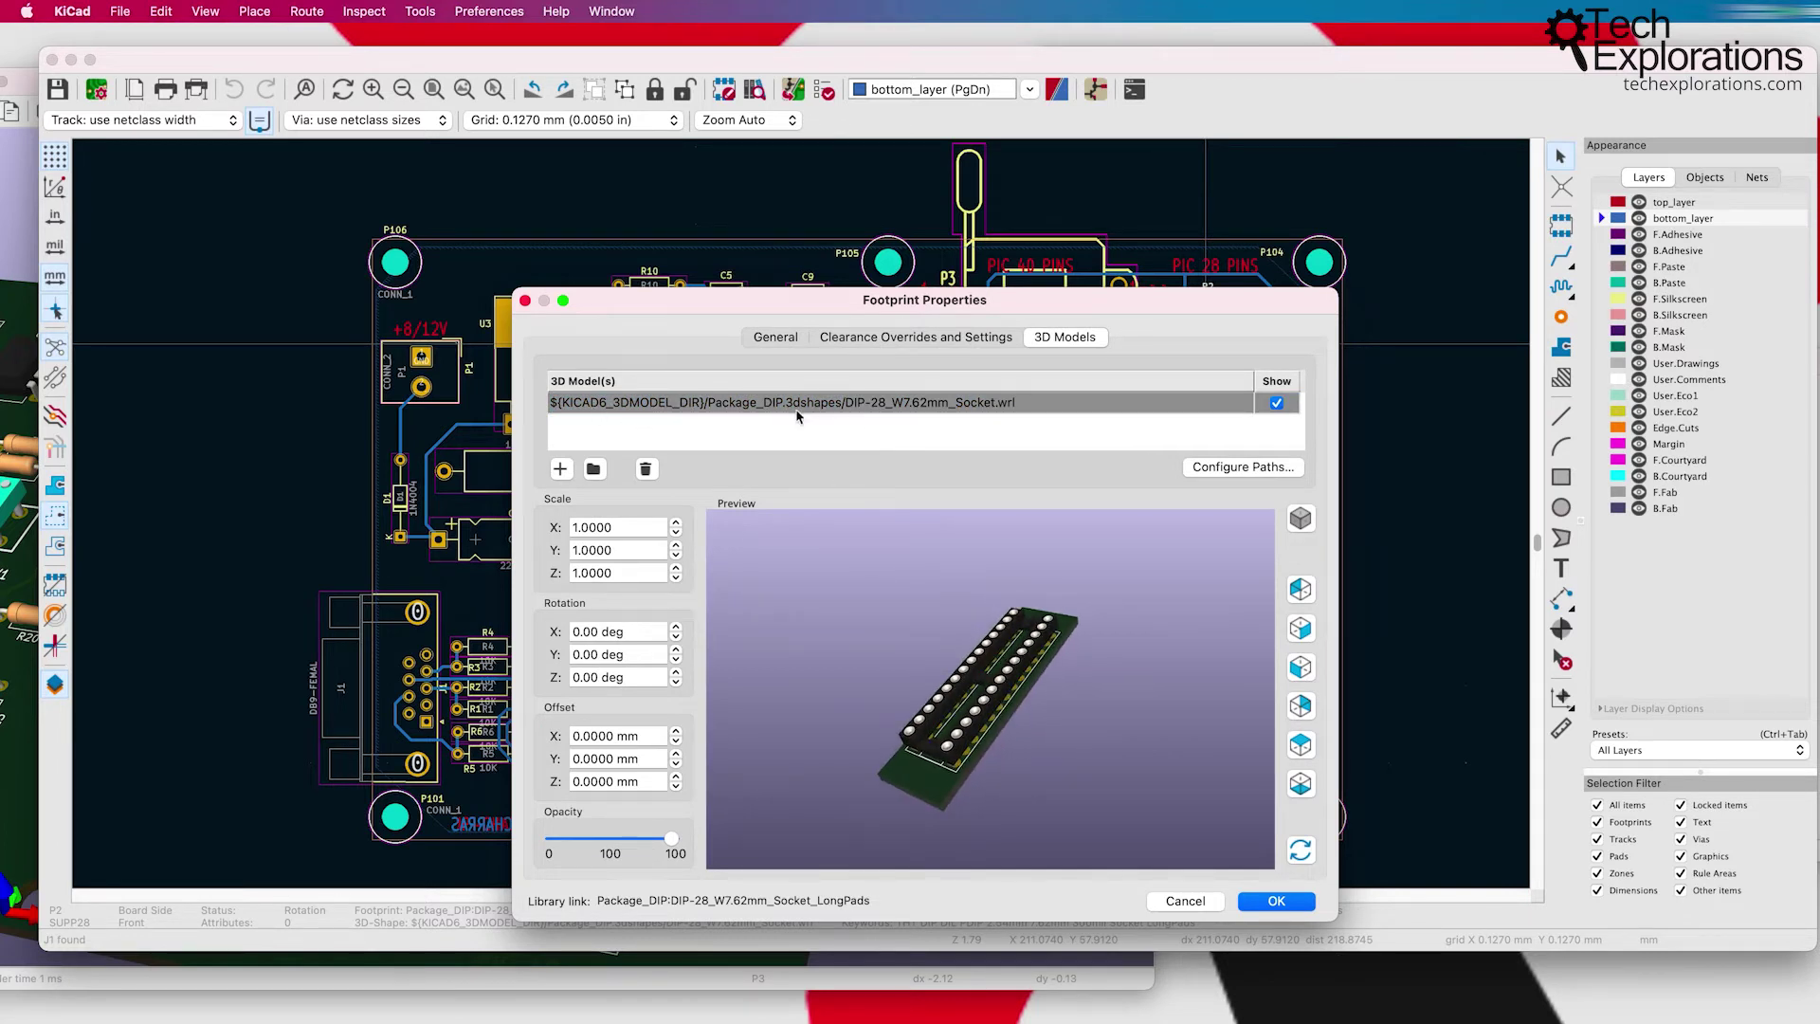
Step: Inspect the DIP-28 socket model from several angles in the footprint's 3D preview
{"action": "left_click_drag", "start_coordinate": [999, 724], "coordinate": [1047, 523]}
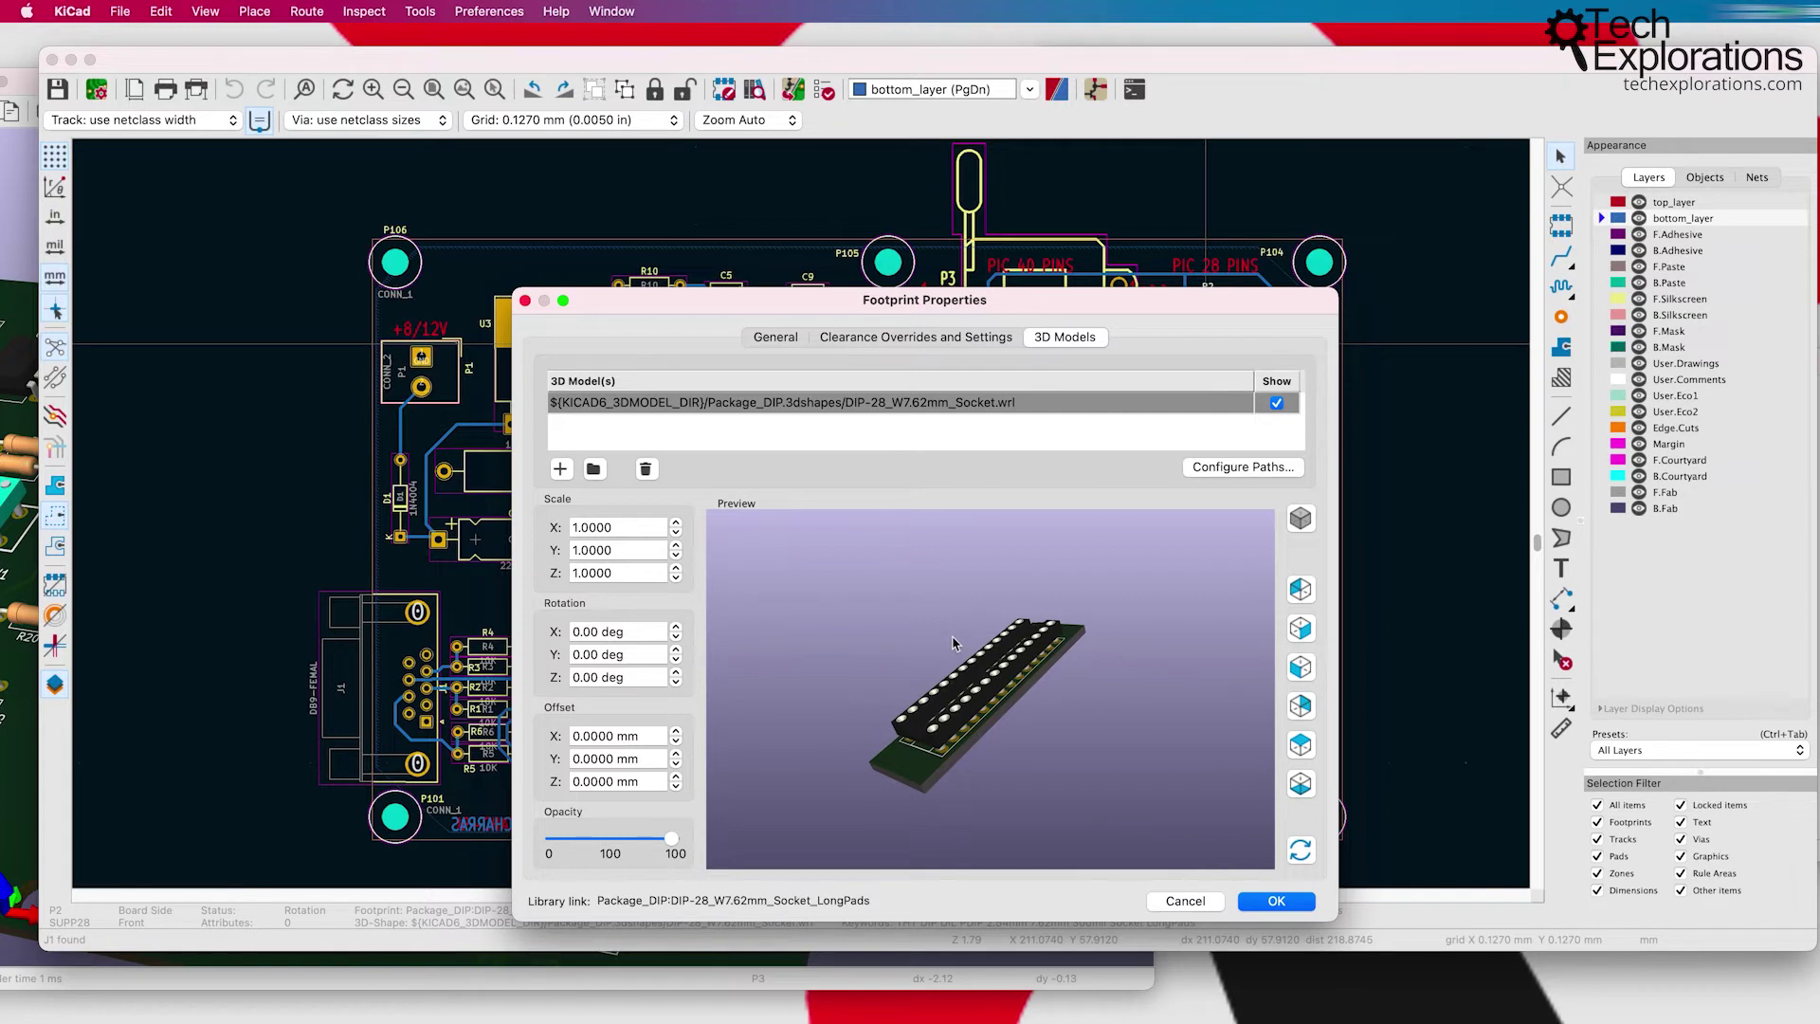
{"action": "left_click_drag", "start_coordinate": [949, 629], "coordinate": [1190, 698]}
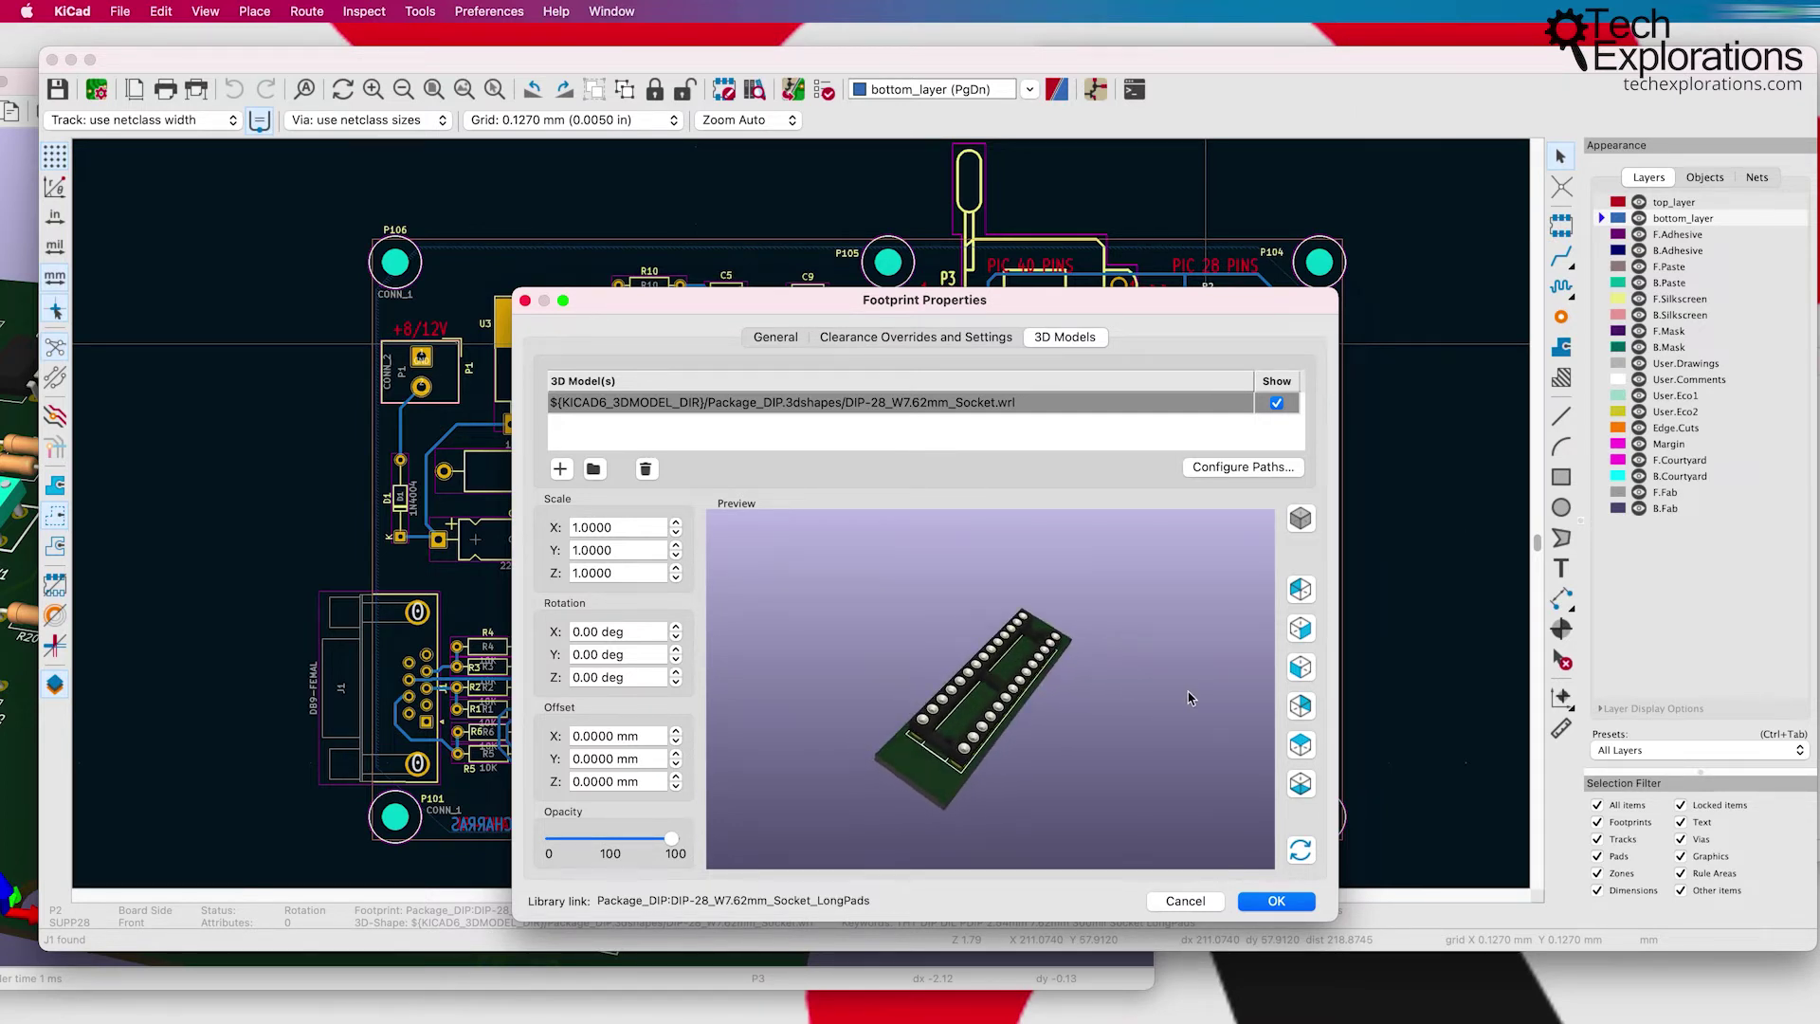
{"action": "left_click_drag", "start_coordinate": [957, 706], "coordinate": [657, 428]}
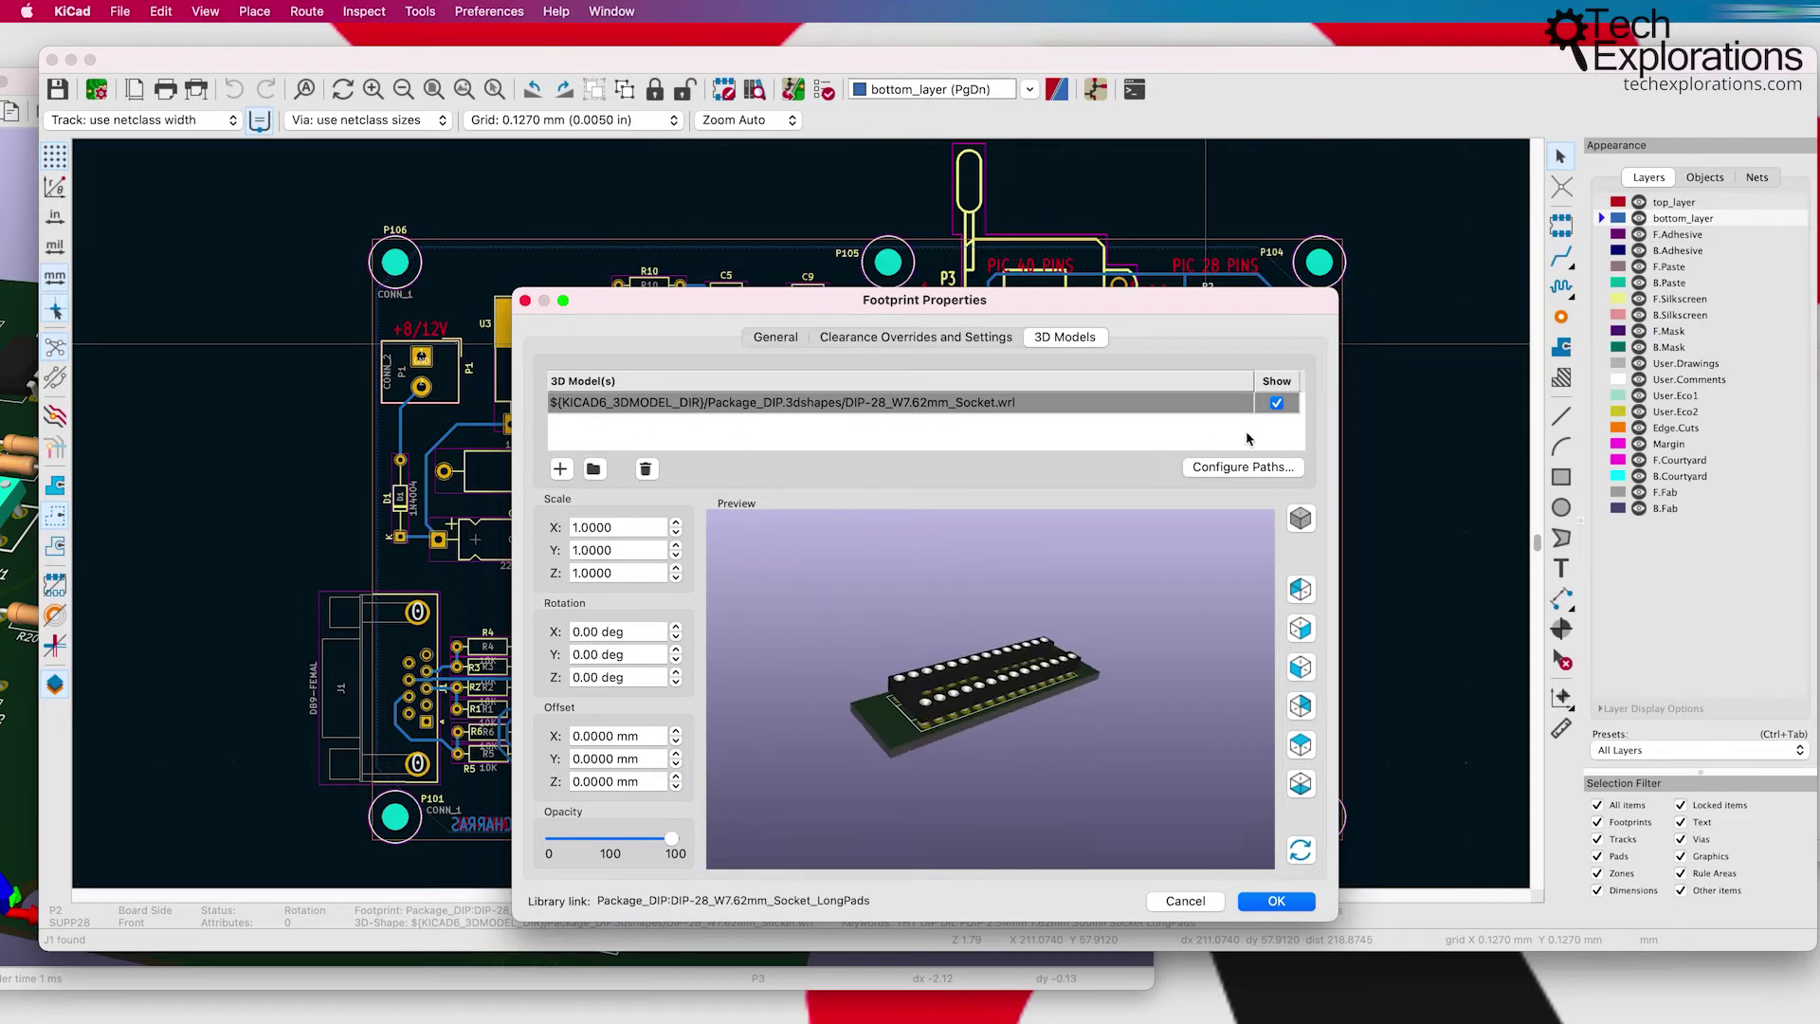
Step: Toggle the display of P2's DIP-28 socket model off and on again
{"action": "left_click", "coordinate": [1276, 403]}
{"action": "left_click", "coordinate": [1276, 404]}
{"action": "left_click", "coordinate": [1276, 403]}
{"action": "left_click", "coordinate": [1276, 404]}
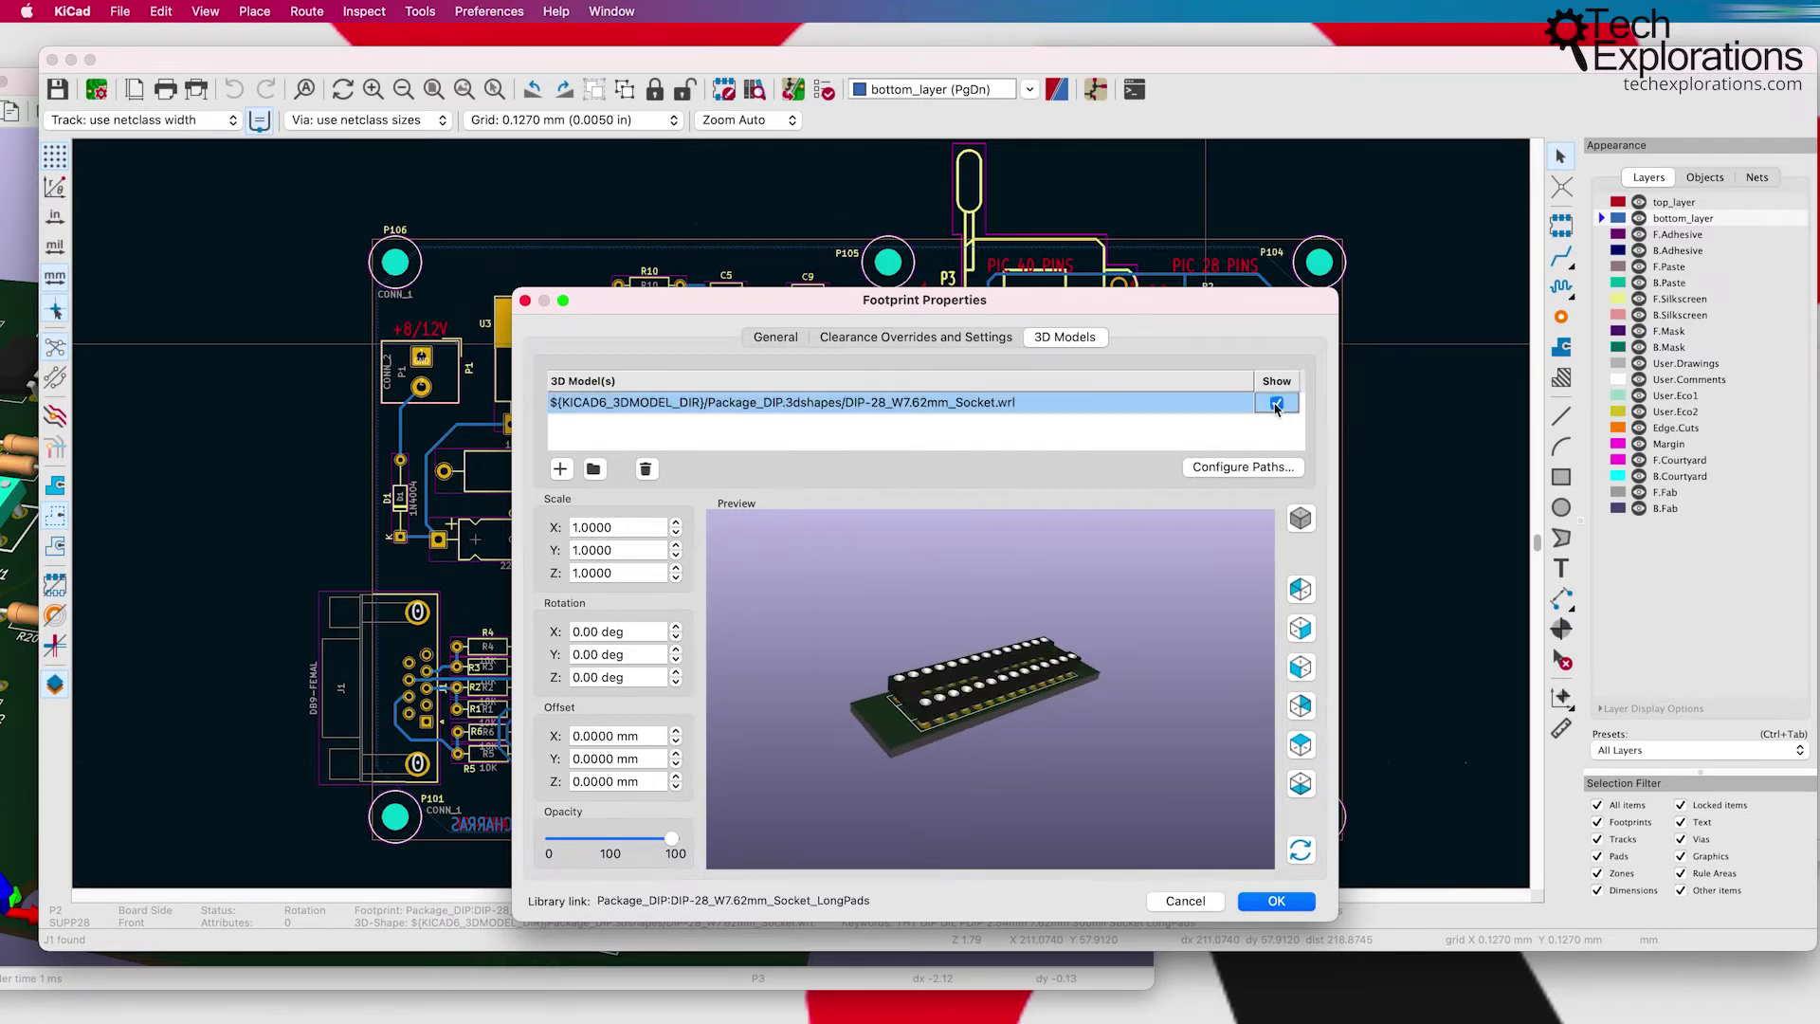
{"action": "left_click", "coordinate": [1276, 403]}
{"action": "left_click", "coordinate": [1275, 404]}
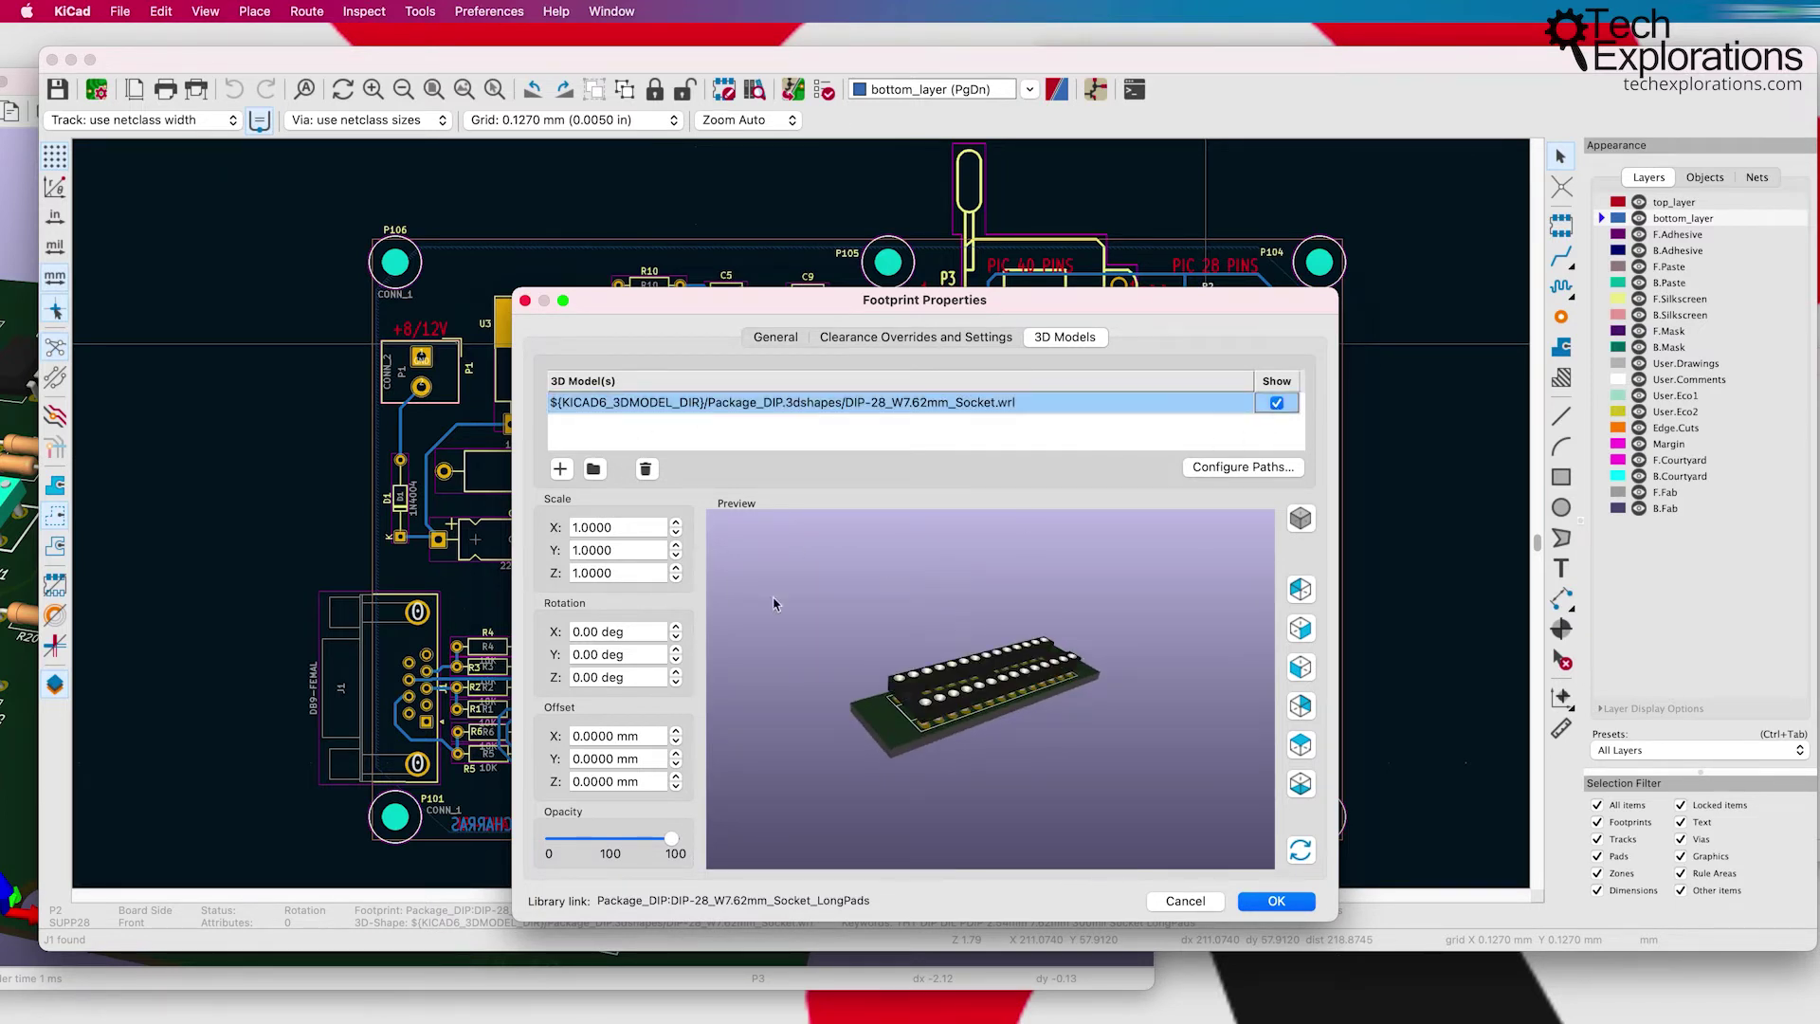
Step: Try an X scale of 1.8 on P2's socket model, restore it to 1.0, and view the preview's underside
{"action": "left_click", "coordinate": [676, 523]}
{"action": "left_click", "coordinate": [676, 523]}
{"action": "left_click", "coordinate": [676, 523]}
{"action": "left_click", "coordinate": [676, 523]}
{"action": "left_click", "coordinate": [675, 523]}
{"action": "left_click", "coordinate": [676, 523]}
{"action": "left_click", "coordinate": [676, 523]}
{"action": "left_click", "coordinate": [676, 523]}
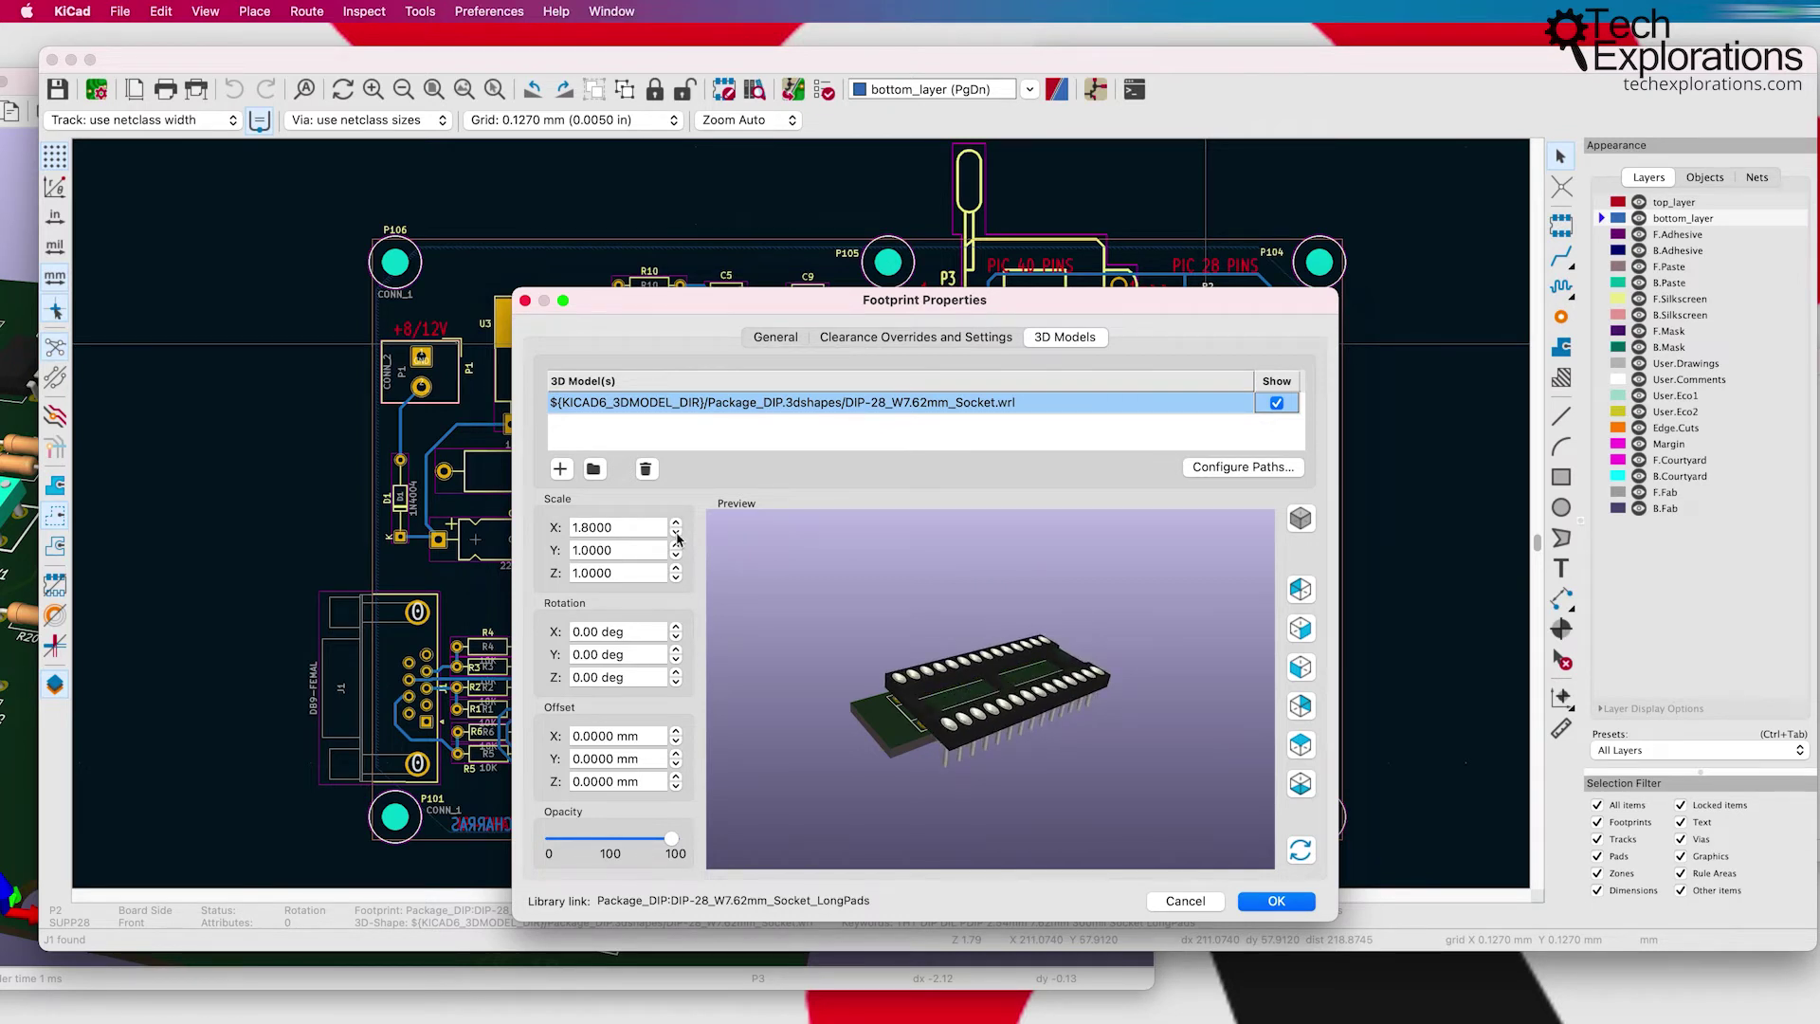
{"action": "left_click", "coordinate": [676, 531]}
{"action": "left_click", "coordinate": [676, 531]}
{"action": "left_click", "coordinate": [676, 531]}
{"action": "left_click", "coordinate": [675, 531]}
{"action": "left_click", "coordinate": [676, 532]}
{"action": "left_click", "coordinate": [675, 532]}
{"action": "left_click", "coordinate": [676, 532]}
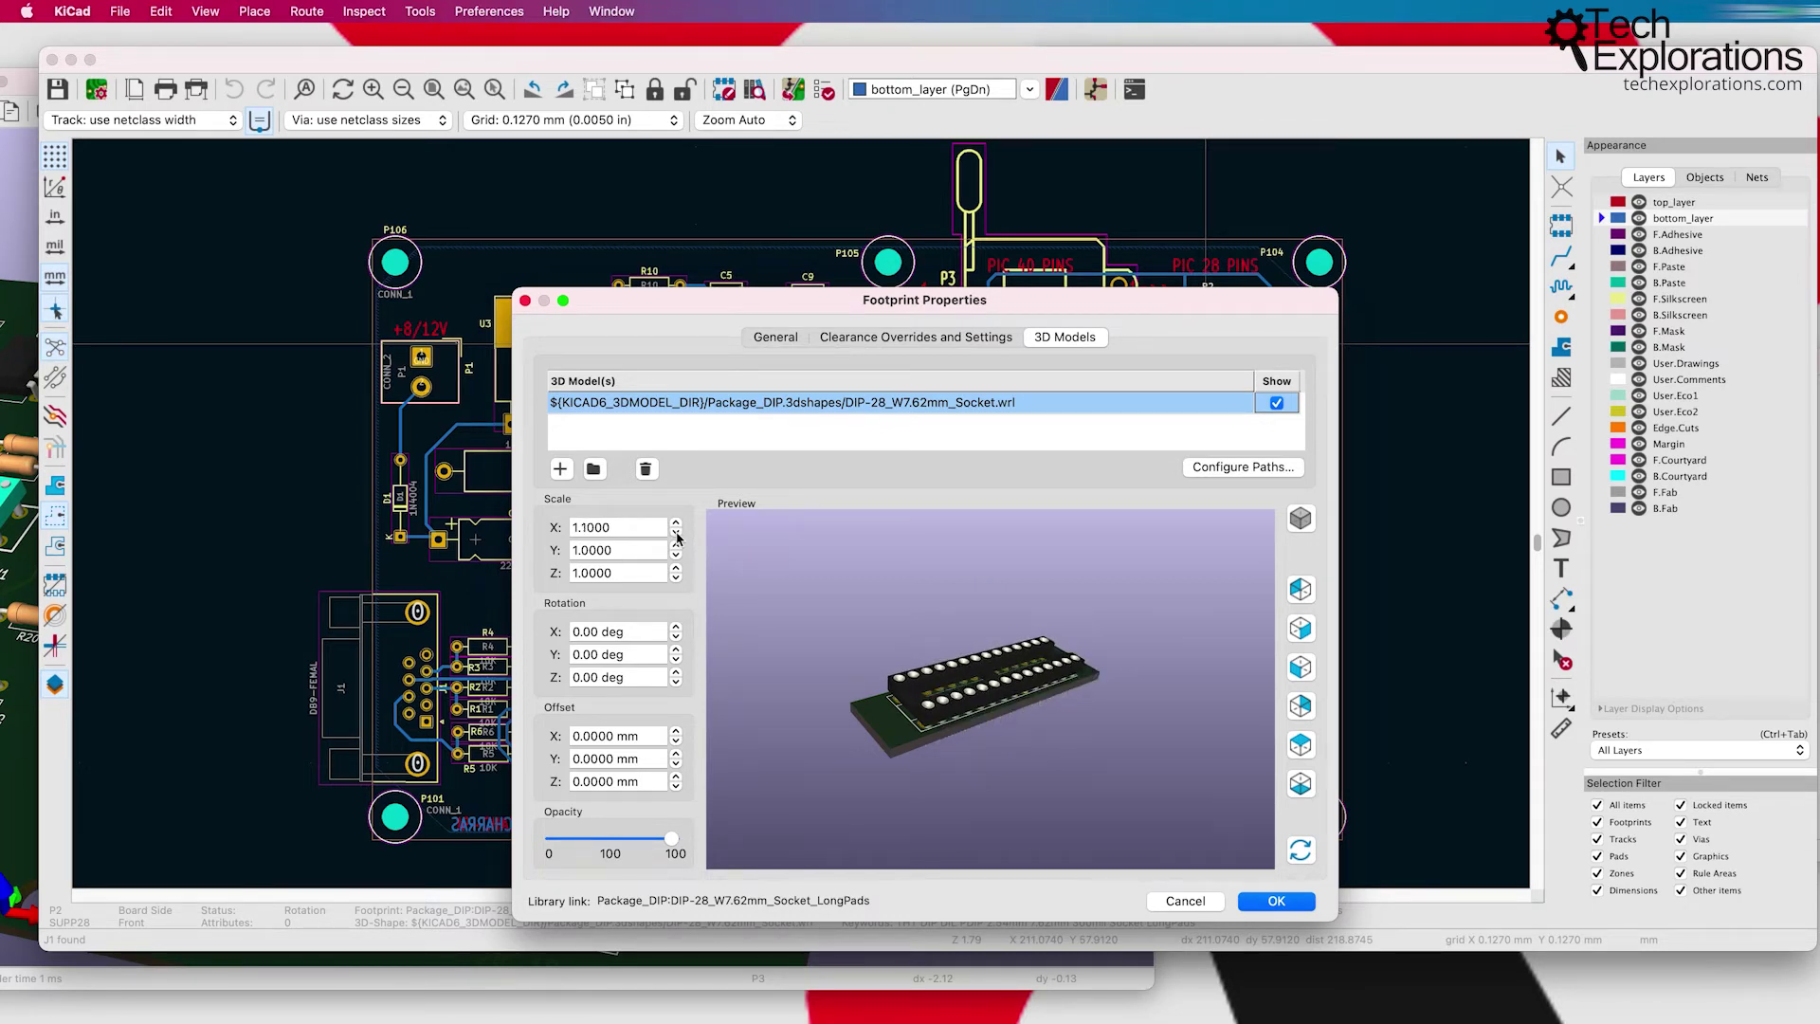
{"action": "left_click", "coordinate": [676, 532]}
{"action": "left_click_drag", "start_coordinate": [1078, 716], "coordinate": [1211, 839]}
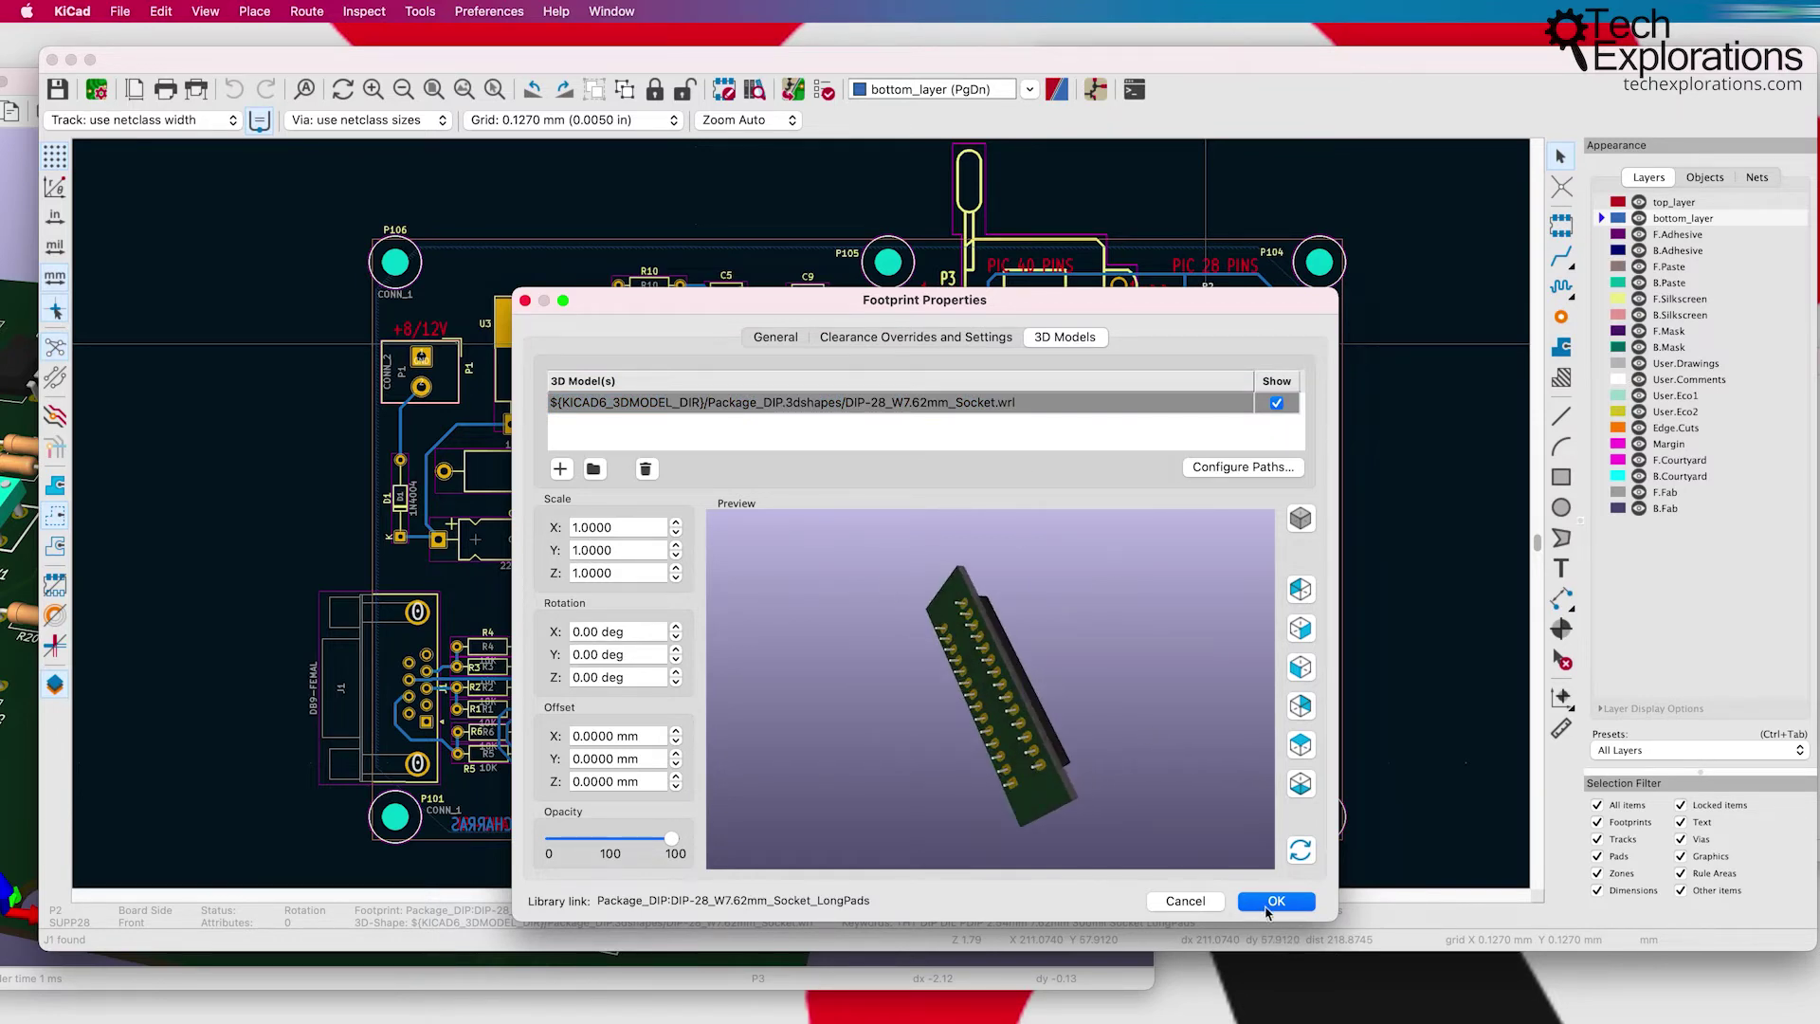
Step: Accept P2's footprint properties and restrict the board's selection filter to tracks, leaving only the locked items option enabled besides
{"action": "left_click", "coordinate": [1276, 901]}
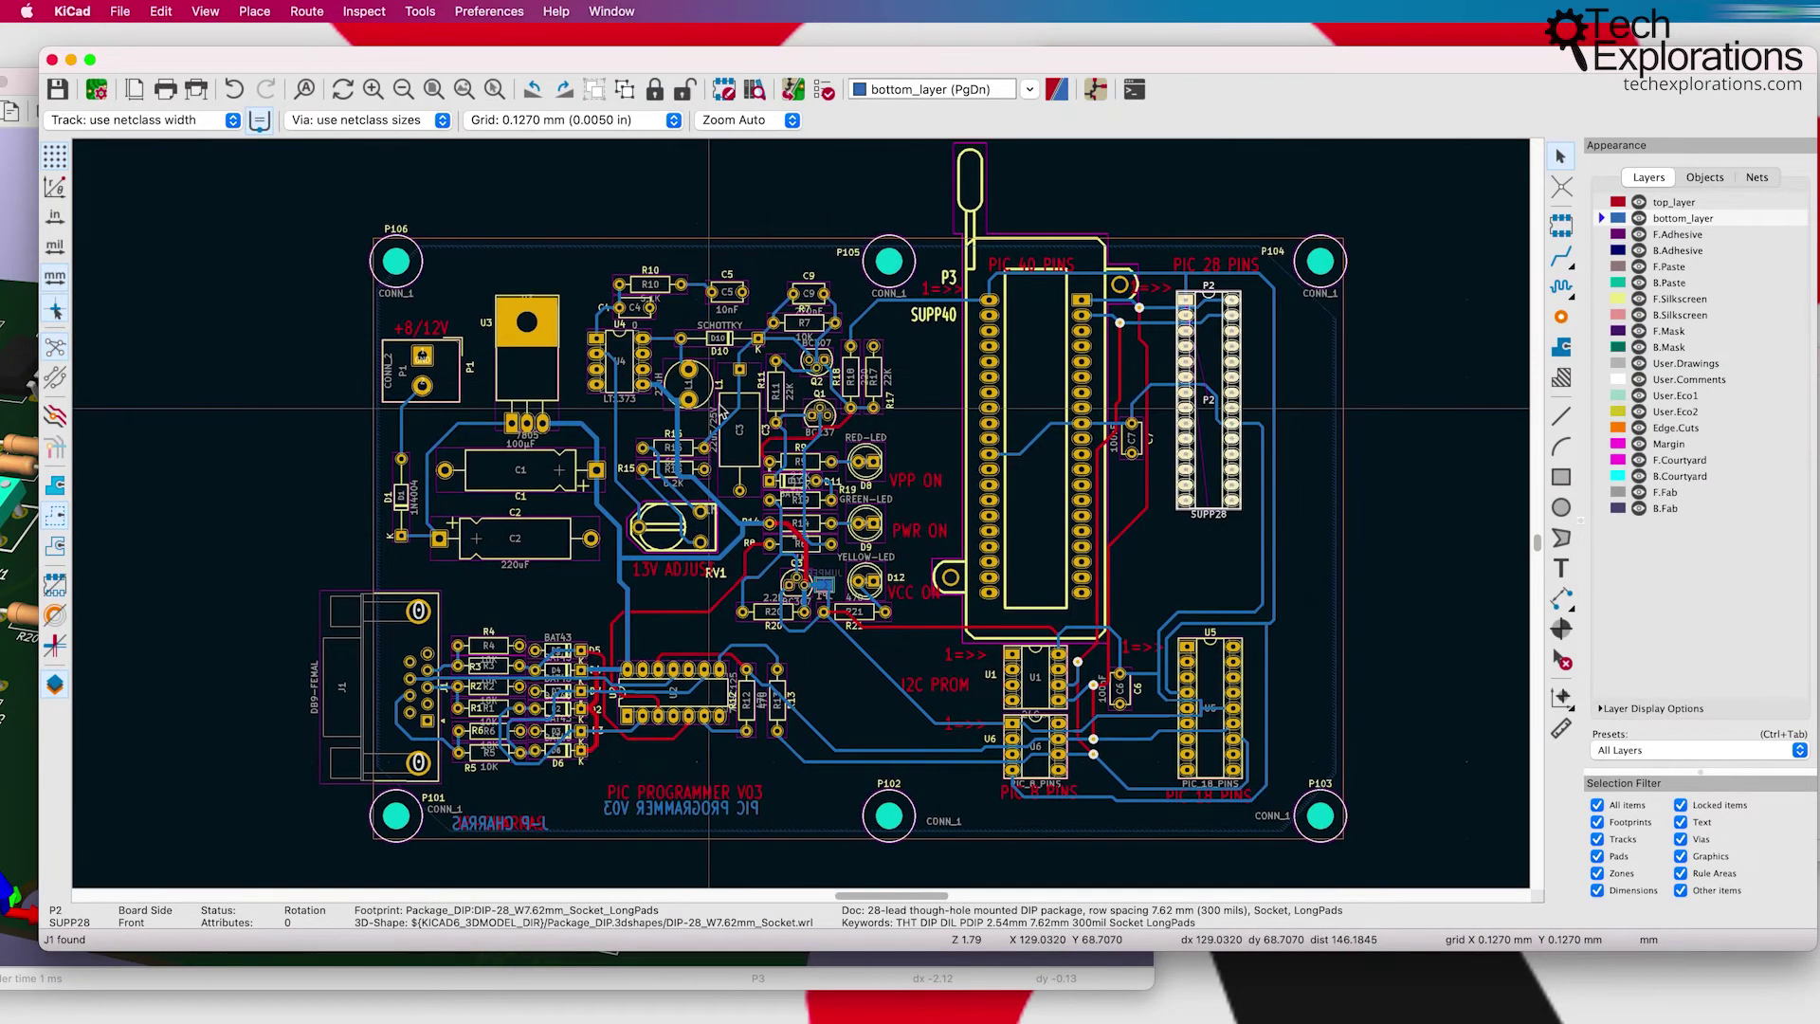
{"action": "scroll", "coordinate": [782, 379], "scroll_direction": "left", "scroll_amount": 3}
{"action": "scroll", "coordinate": [782, 379], "scroll_direction": "right", "scroll_amount": 5}
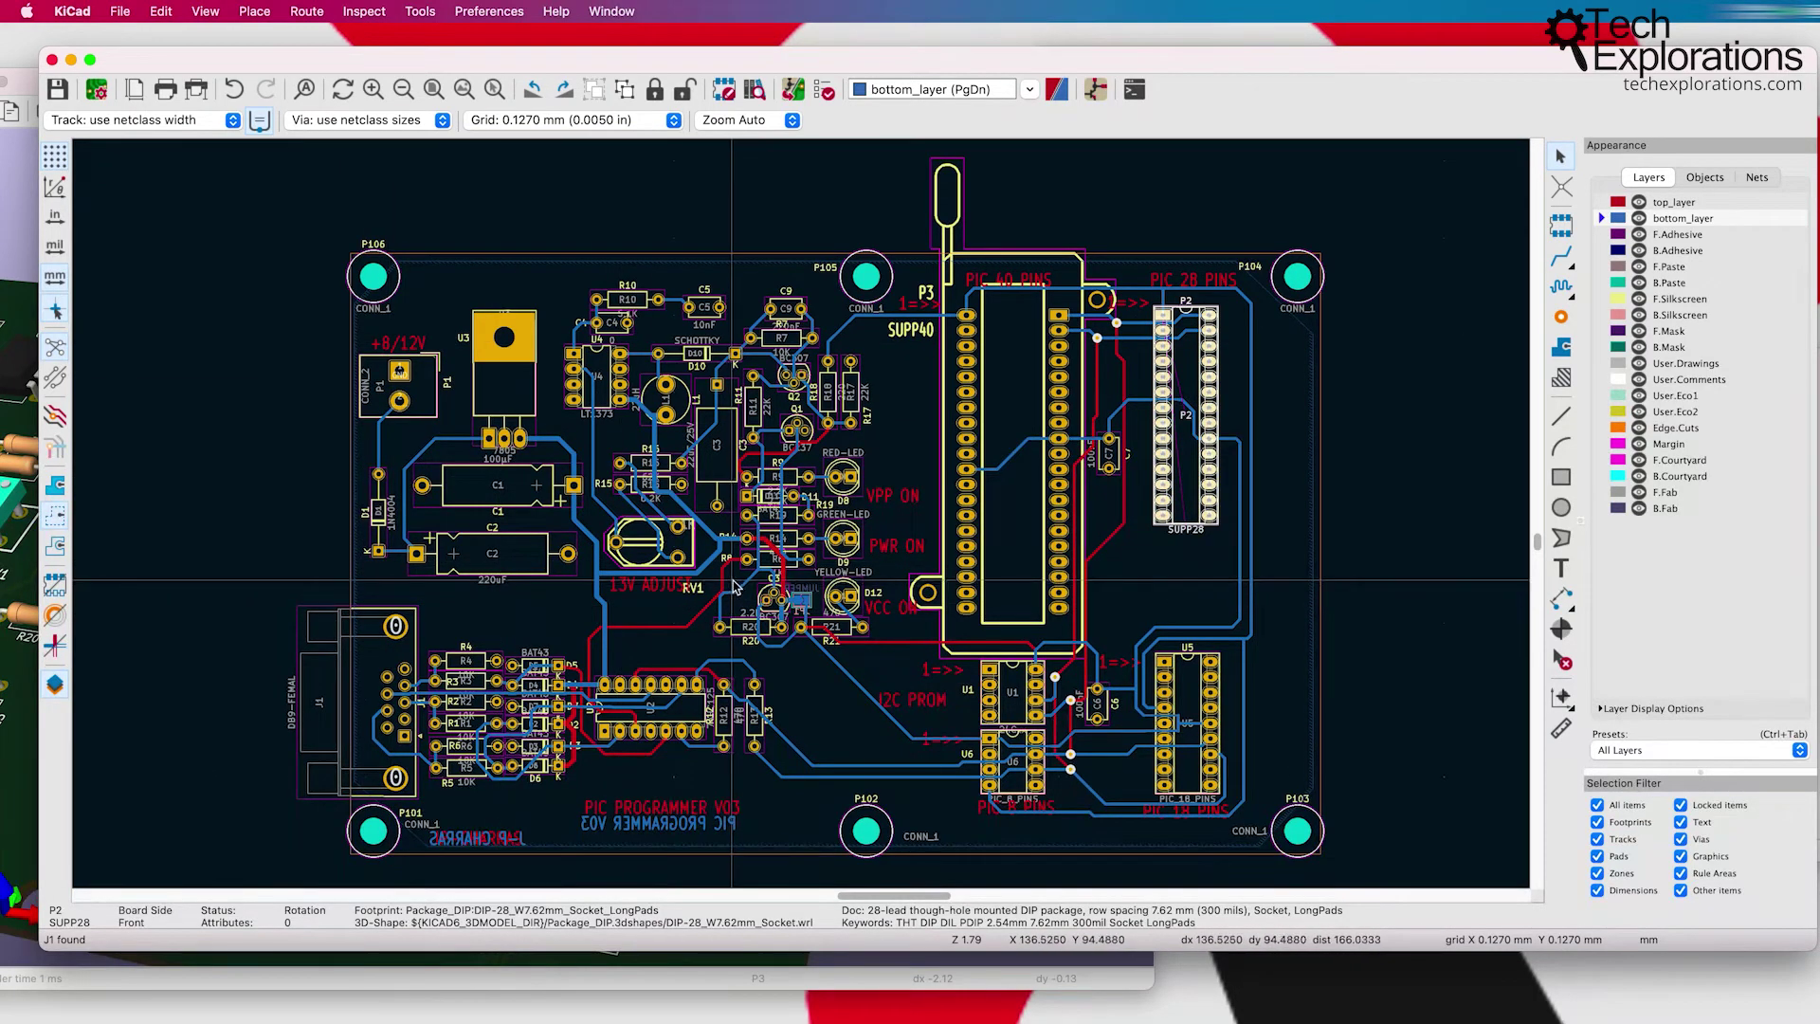
{"action": "left_click", "coordinate": [1597, 806]}
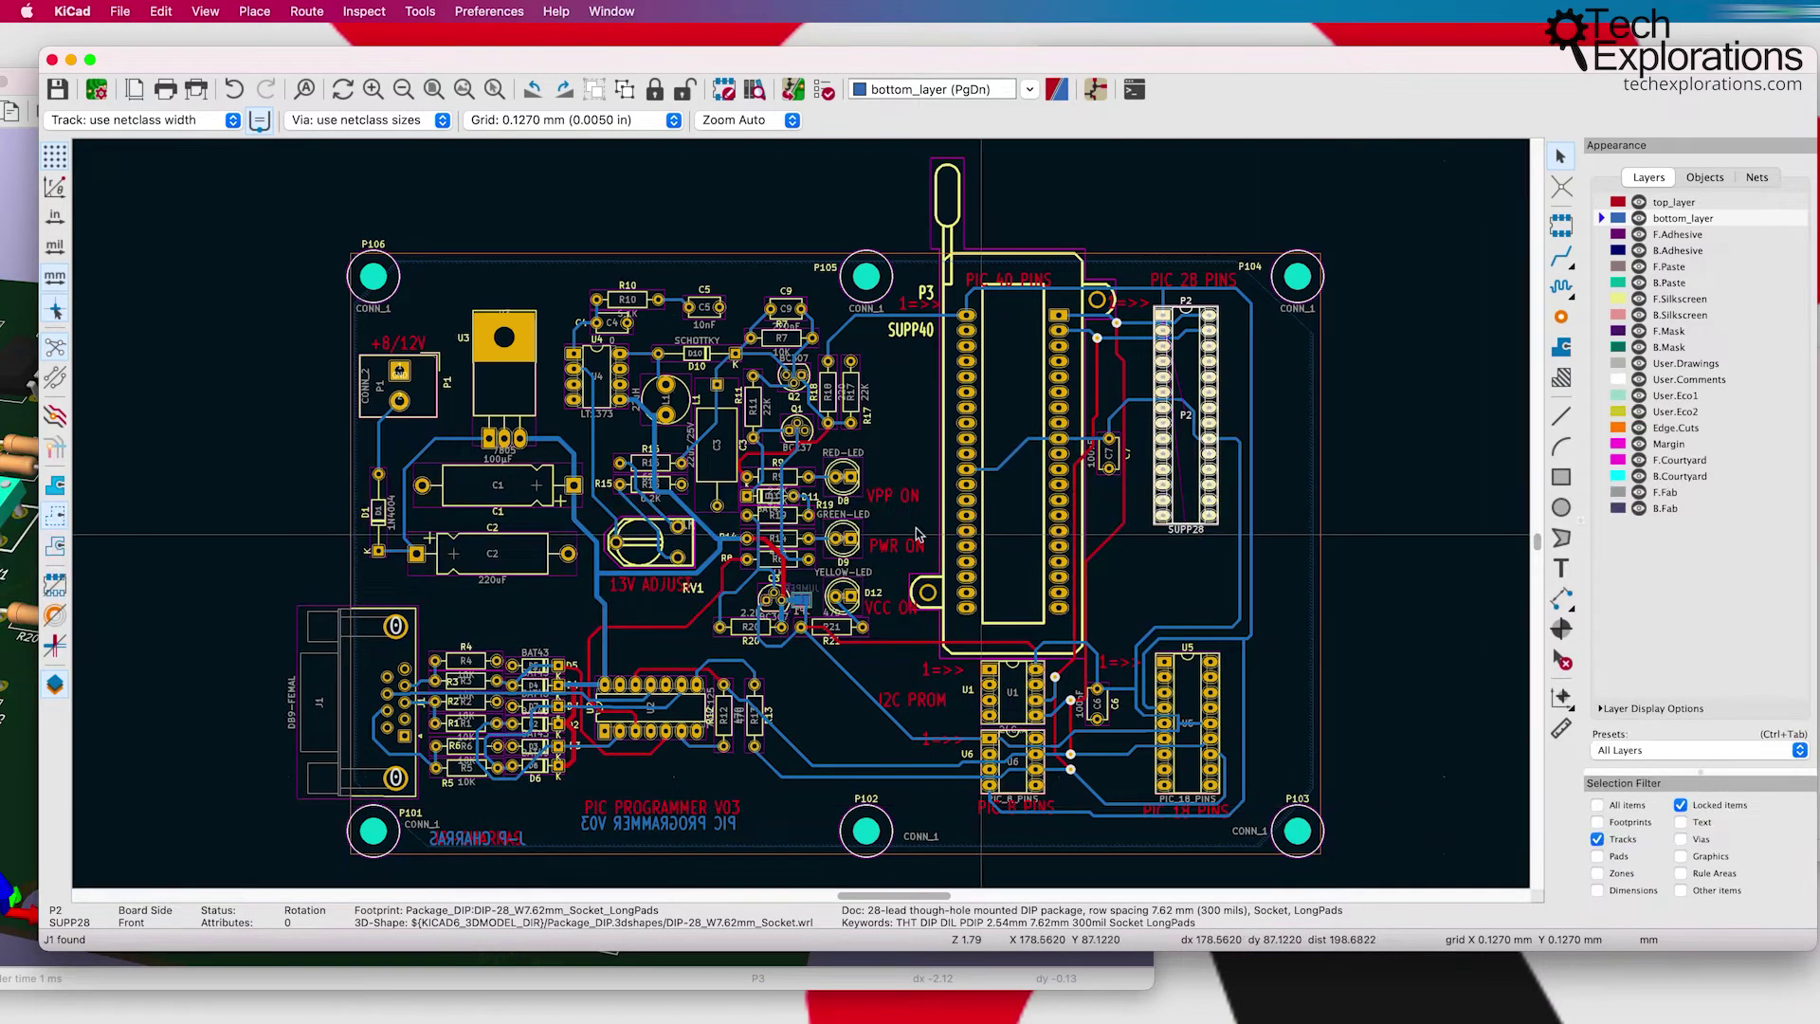
Step: Test the selection filter on the tracks and footprints around resistors R14 and R8
{"action": "scroll", "coordinate": [549, 516], "scroll_direction": "up", "scroll_amount": 3}
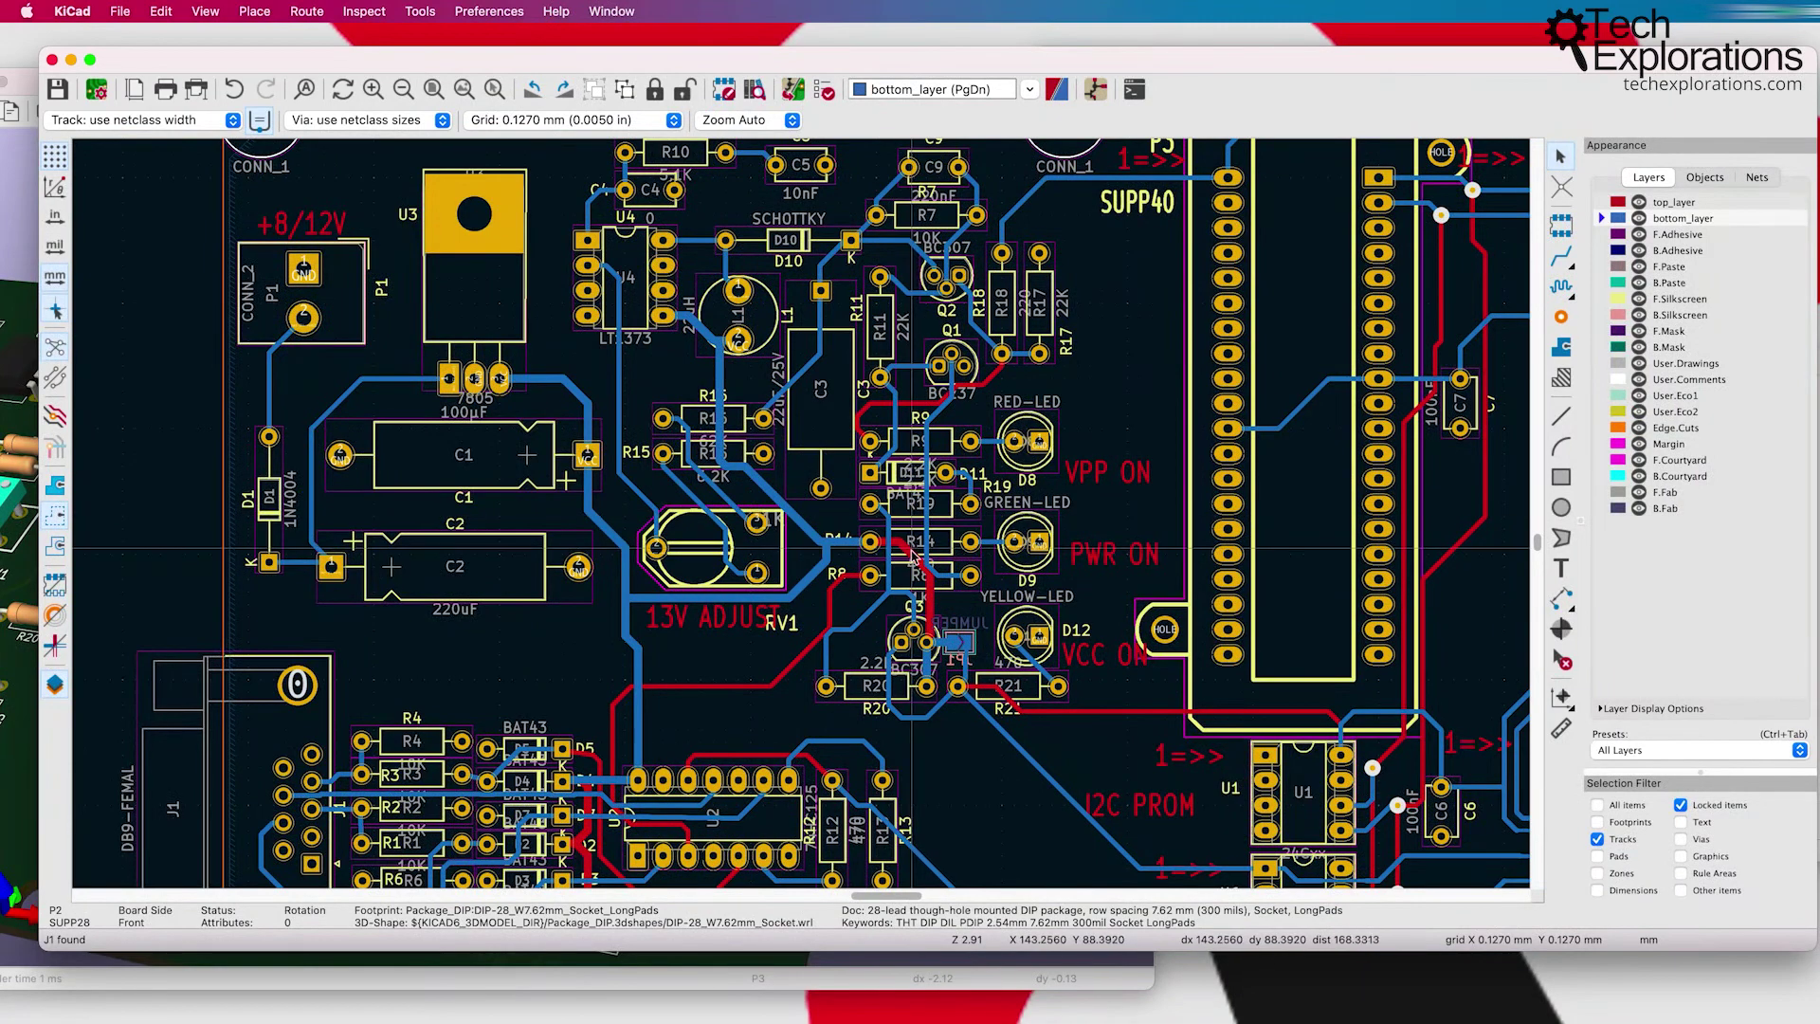
{"action": "scroll", "coordinate": [912, 517], "scroll_direction": "up", "scroll_amount": 4}
{"action": "scroll", "coordinate": [803, 518], "scroll_direction": "up", "scroll_amount": 2}
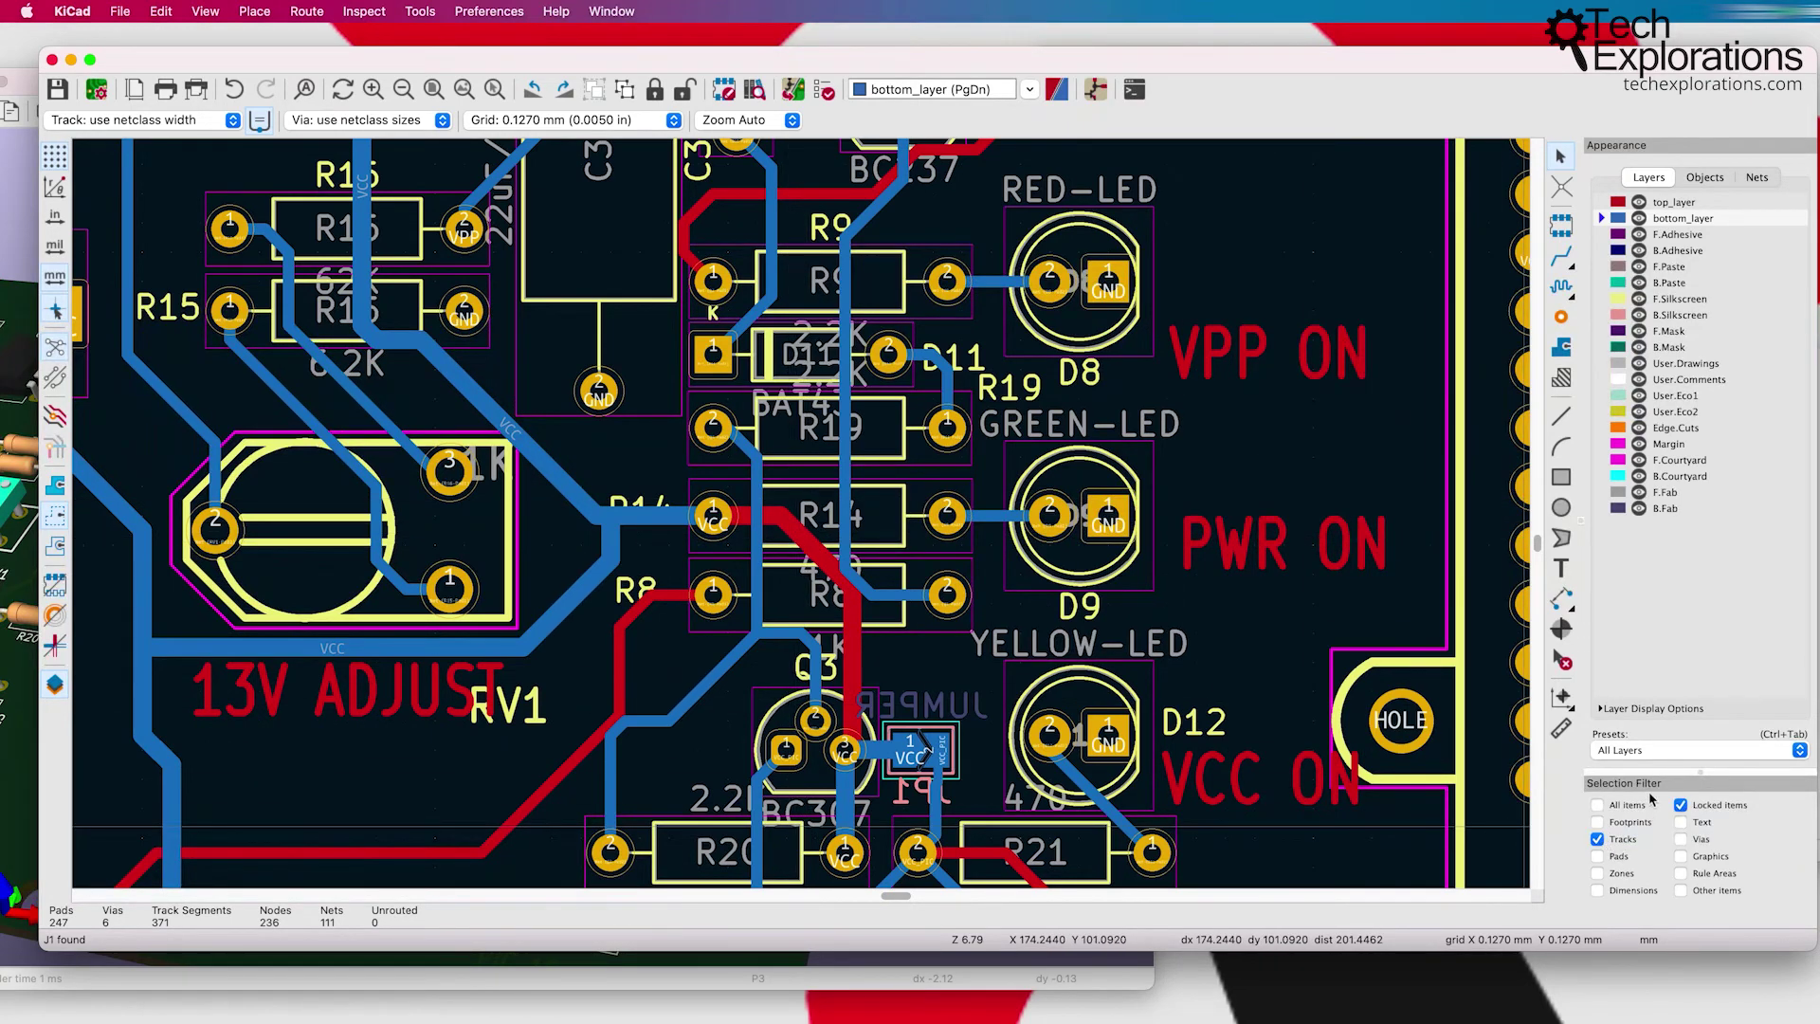
{"action": "left_click", "coordinate": [813, 547]}
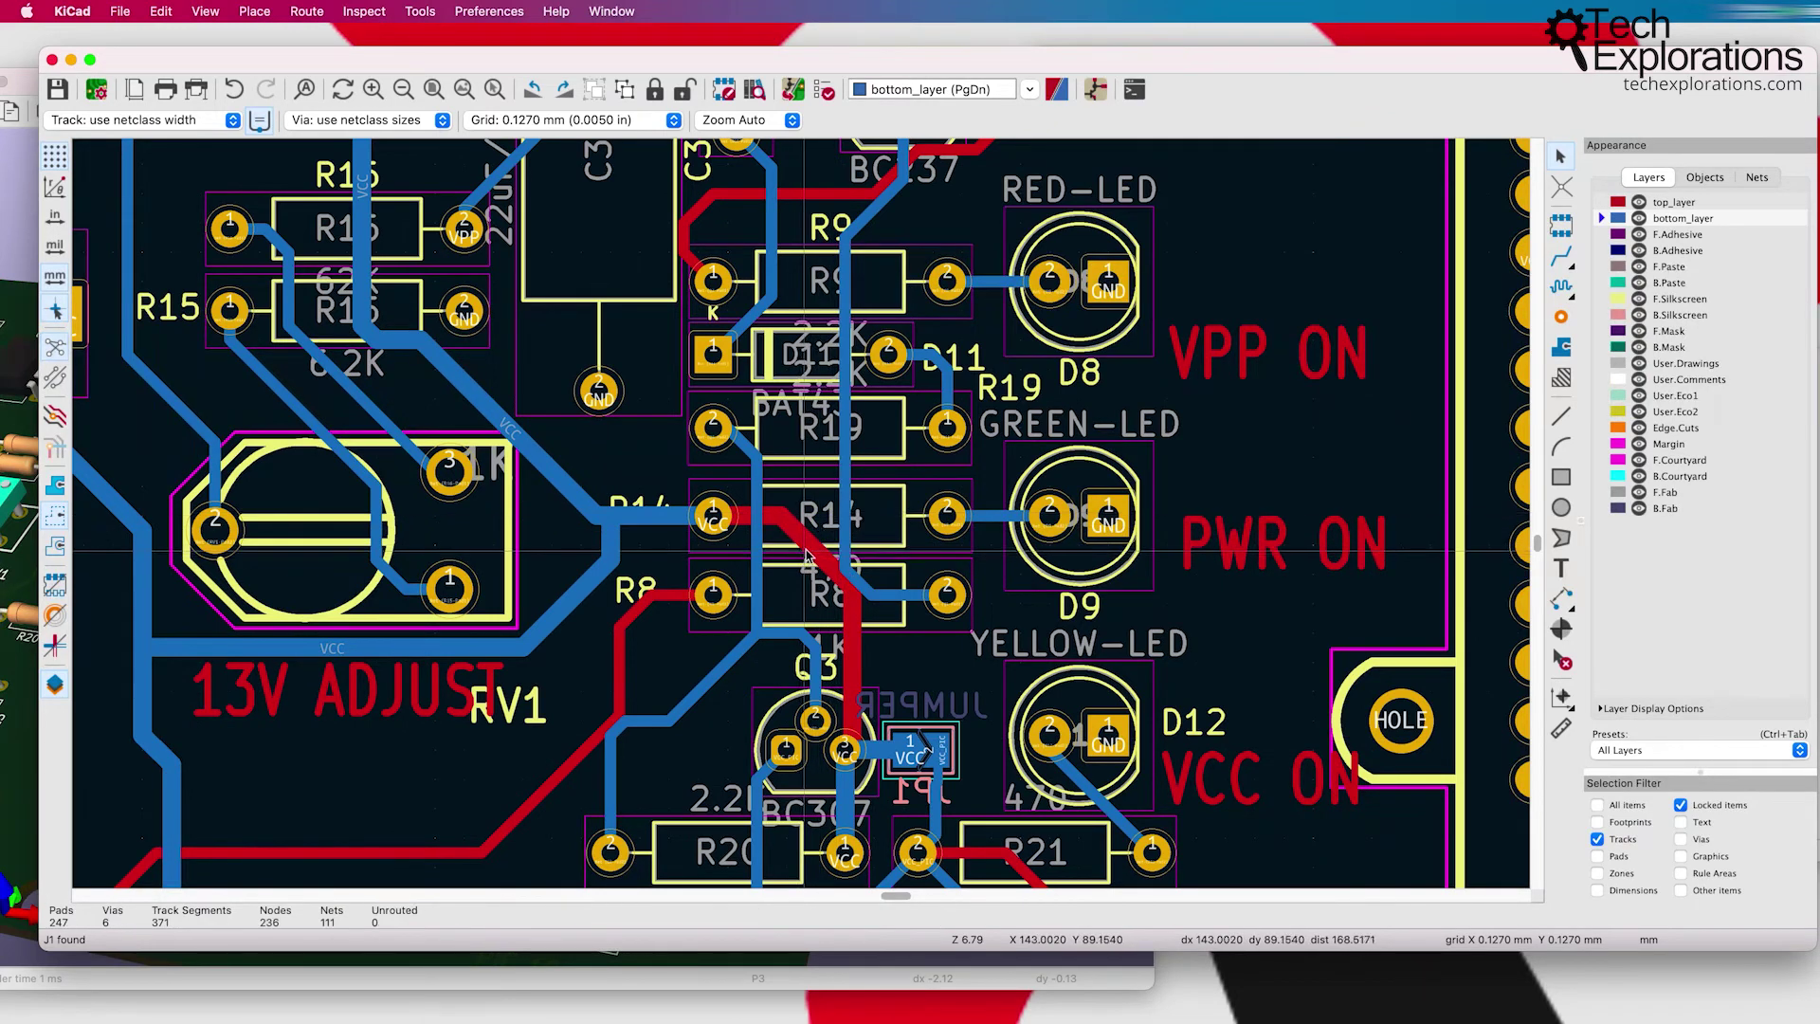
{"action": "left_click_drag", "start_coordinate": [807, 546], "coordinate": [822, 524]}
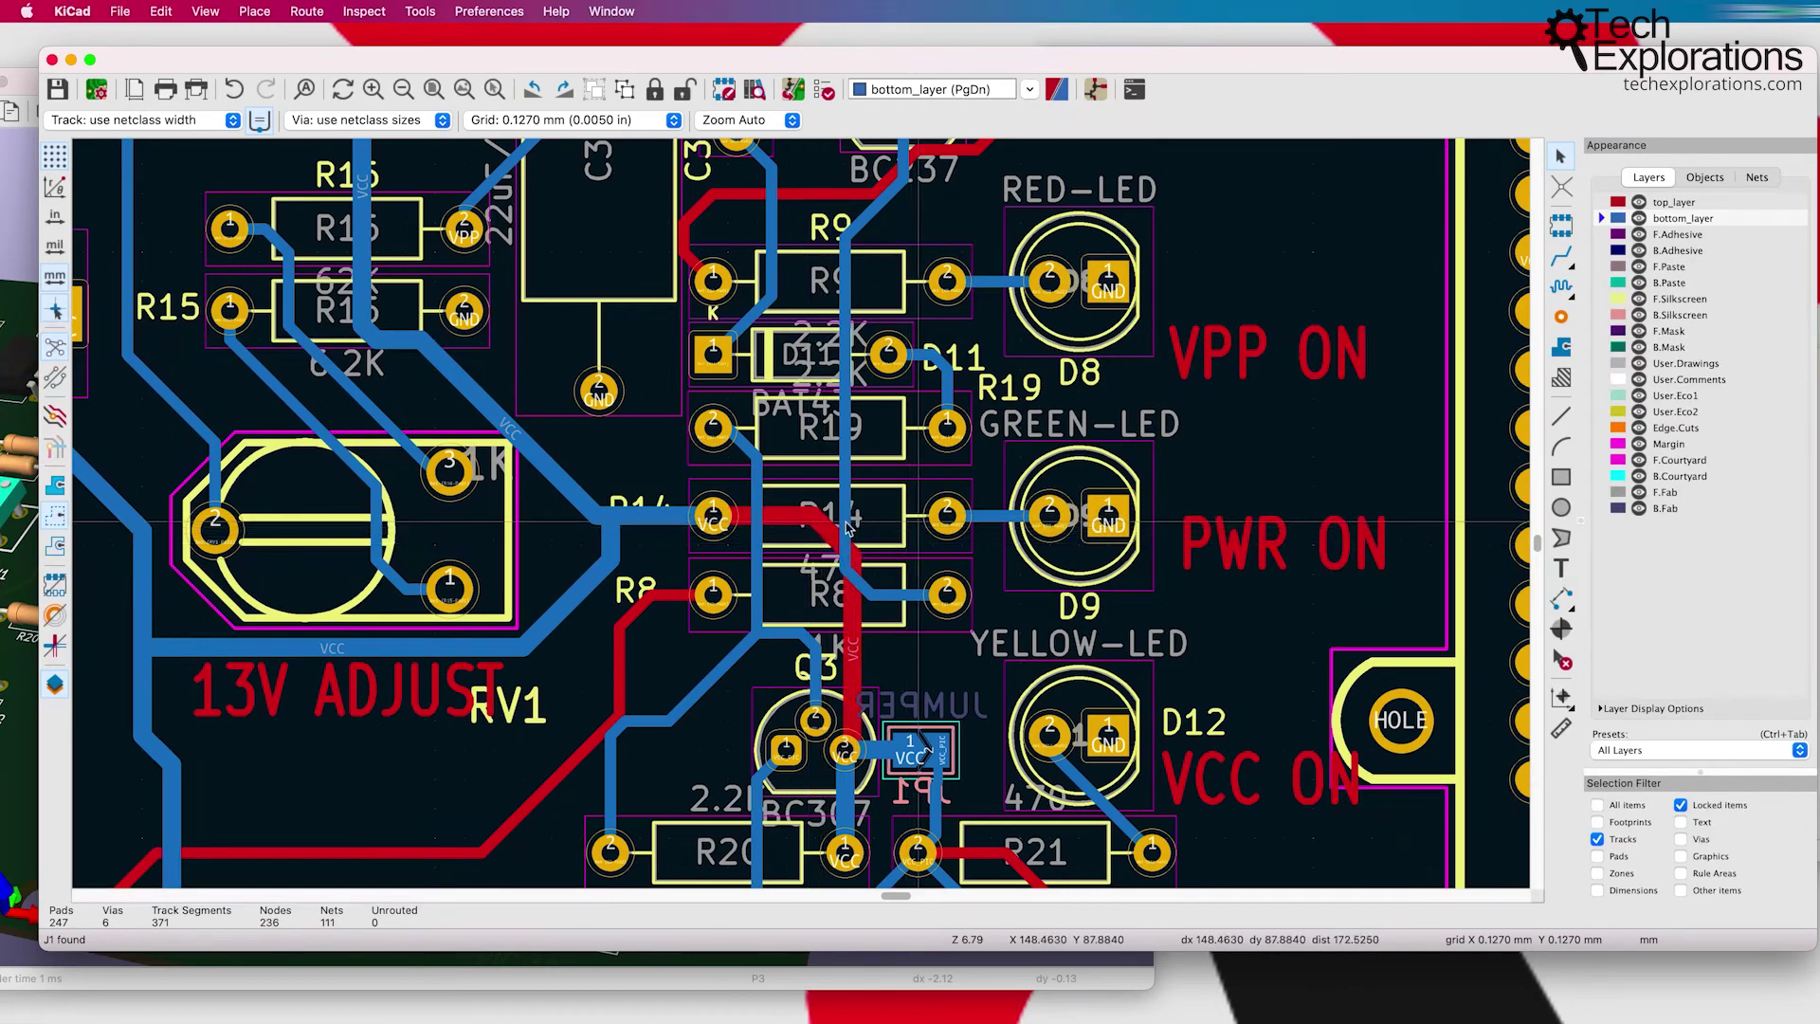
Step: Compare the zone display modes across the whole board, alternating between filled areas and outlines, ending with filled zones
{"action": "scroll", "coordinate": [840, 518], "scroll_direction": "left", "scroll_amount": 6}
{"action": "scroll", "coordinate": [840, 518], "scroll_direction": "down", "scroll_amount": 3}
{"action": "scroll", "coordinate": [804, 519], "scroll_direction": "down", "scroll_amount": 6}
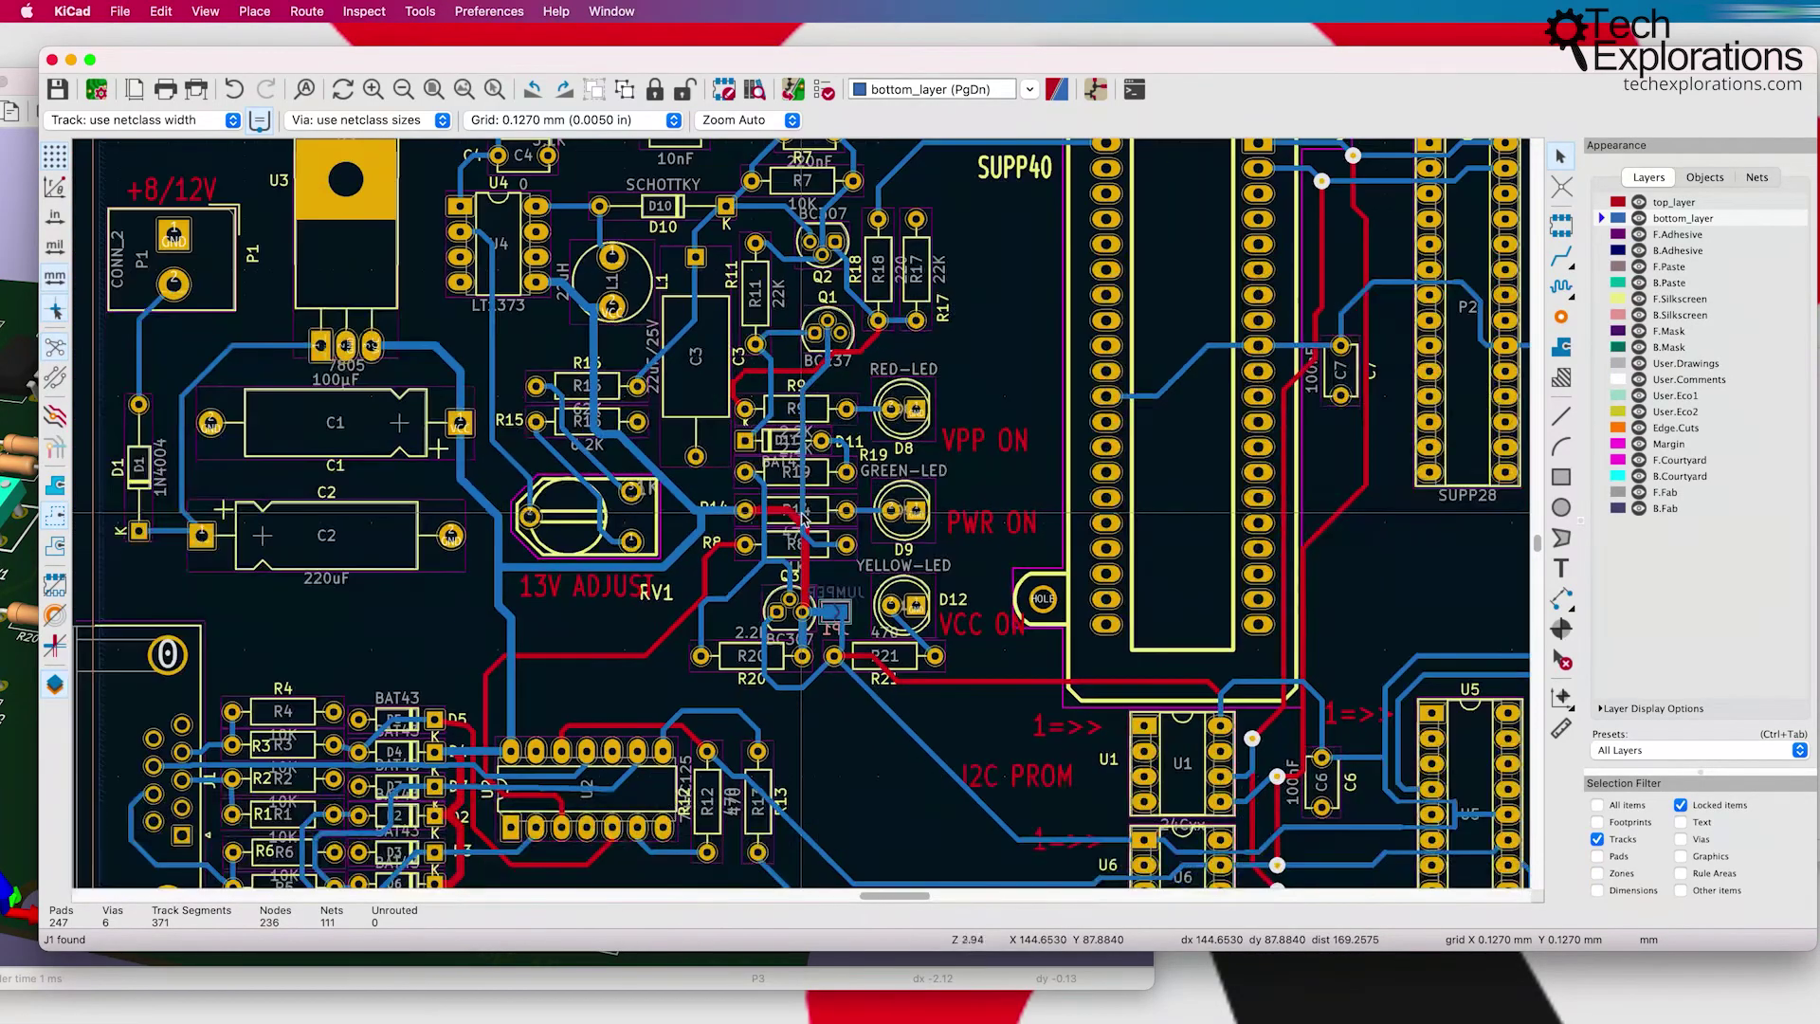
{"action": "scroll", "coordinate": [1093, 669], "scroll_direction": "up", "scroll_amount": 2}
{"action": "scroll", "coordinate": [1094, 668], "scroll_direction": "down", "scroll_amount": 2}
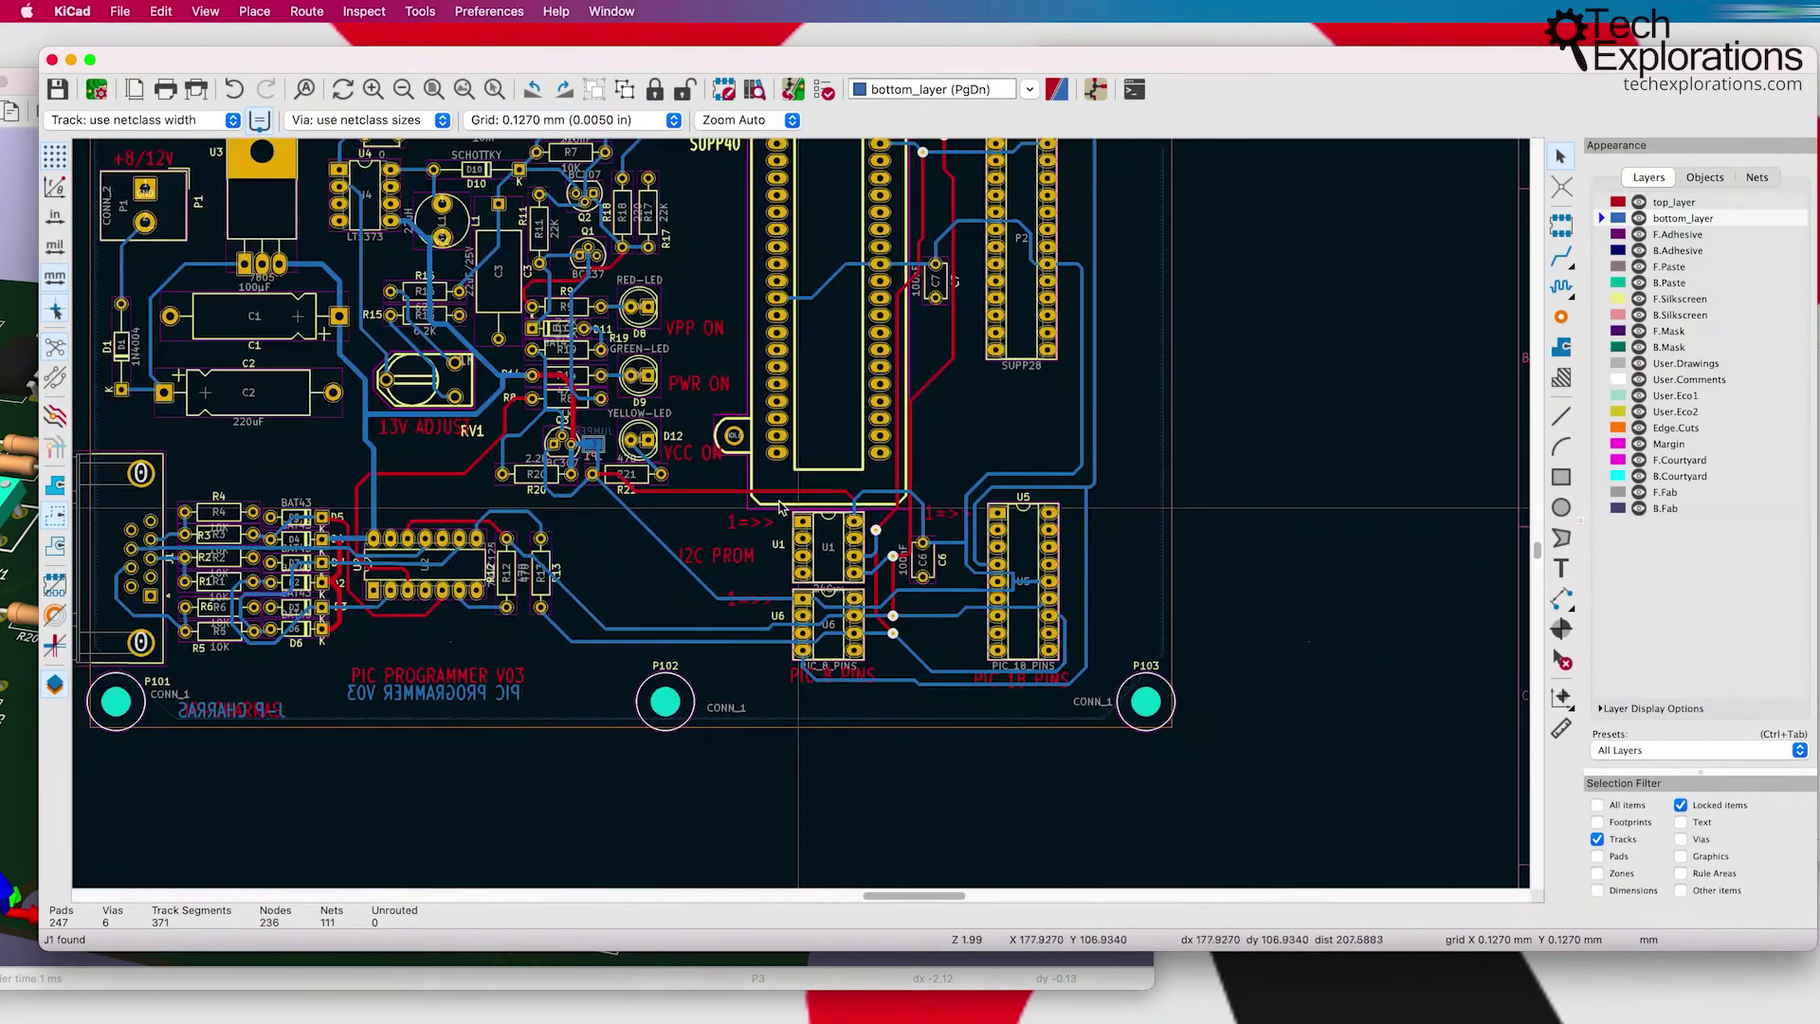
{"action": "scroll", "coordinate": [1128, 610], "scroll_direction": "left", "scroll_amount": 4}
{"action": "scroll", "coordinate": [1128, 610], "scroll_direction": "up", "scroll_amount": 2}
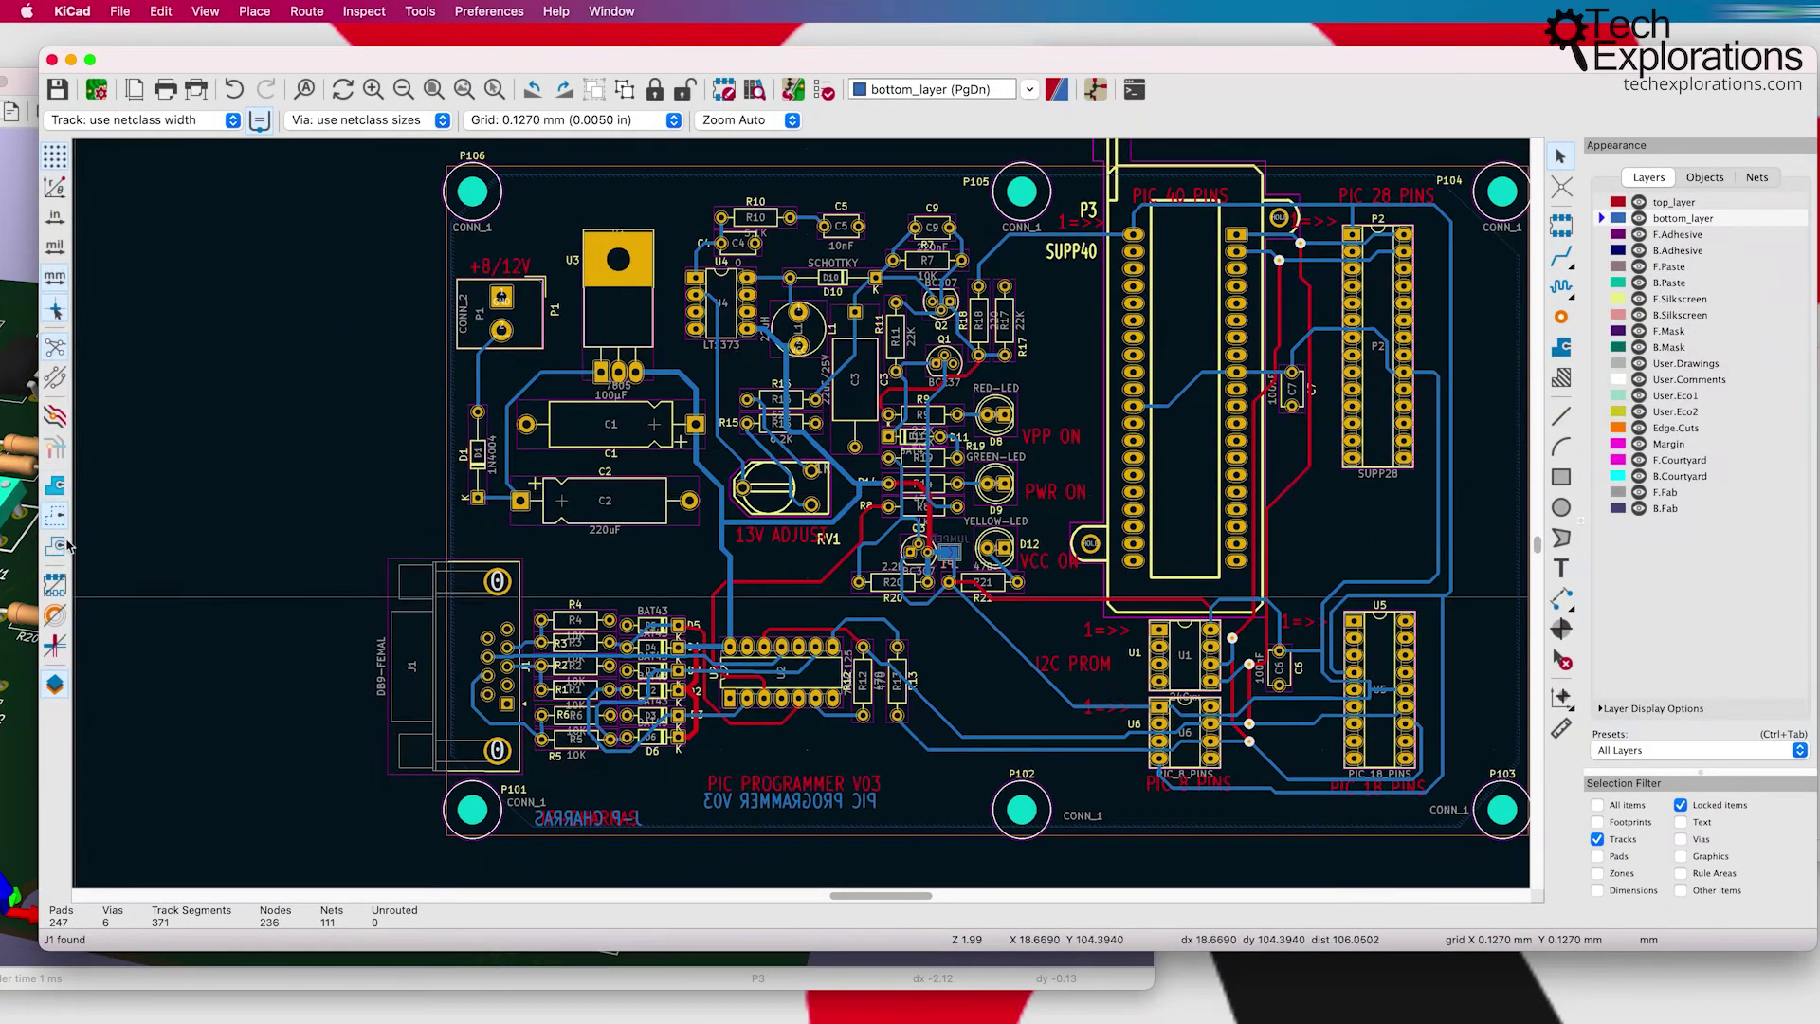
{"action": "left_click", "coordinate": [57, 487]}
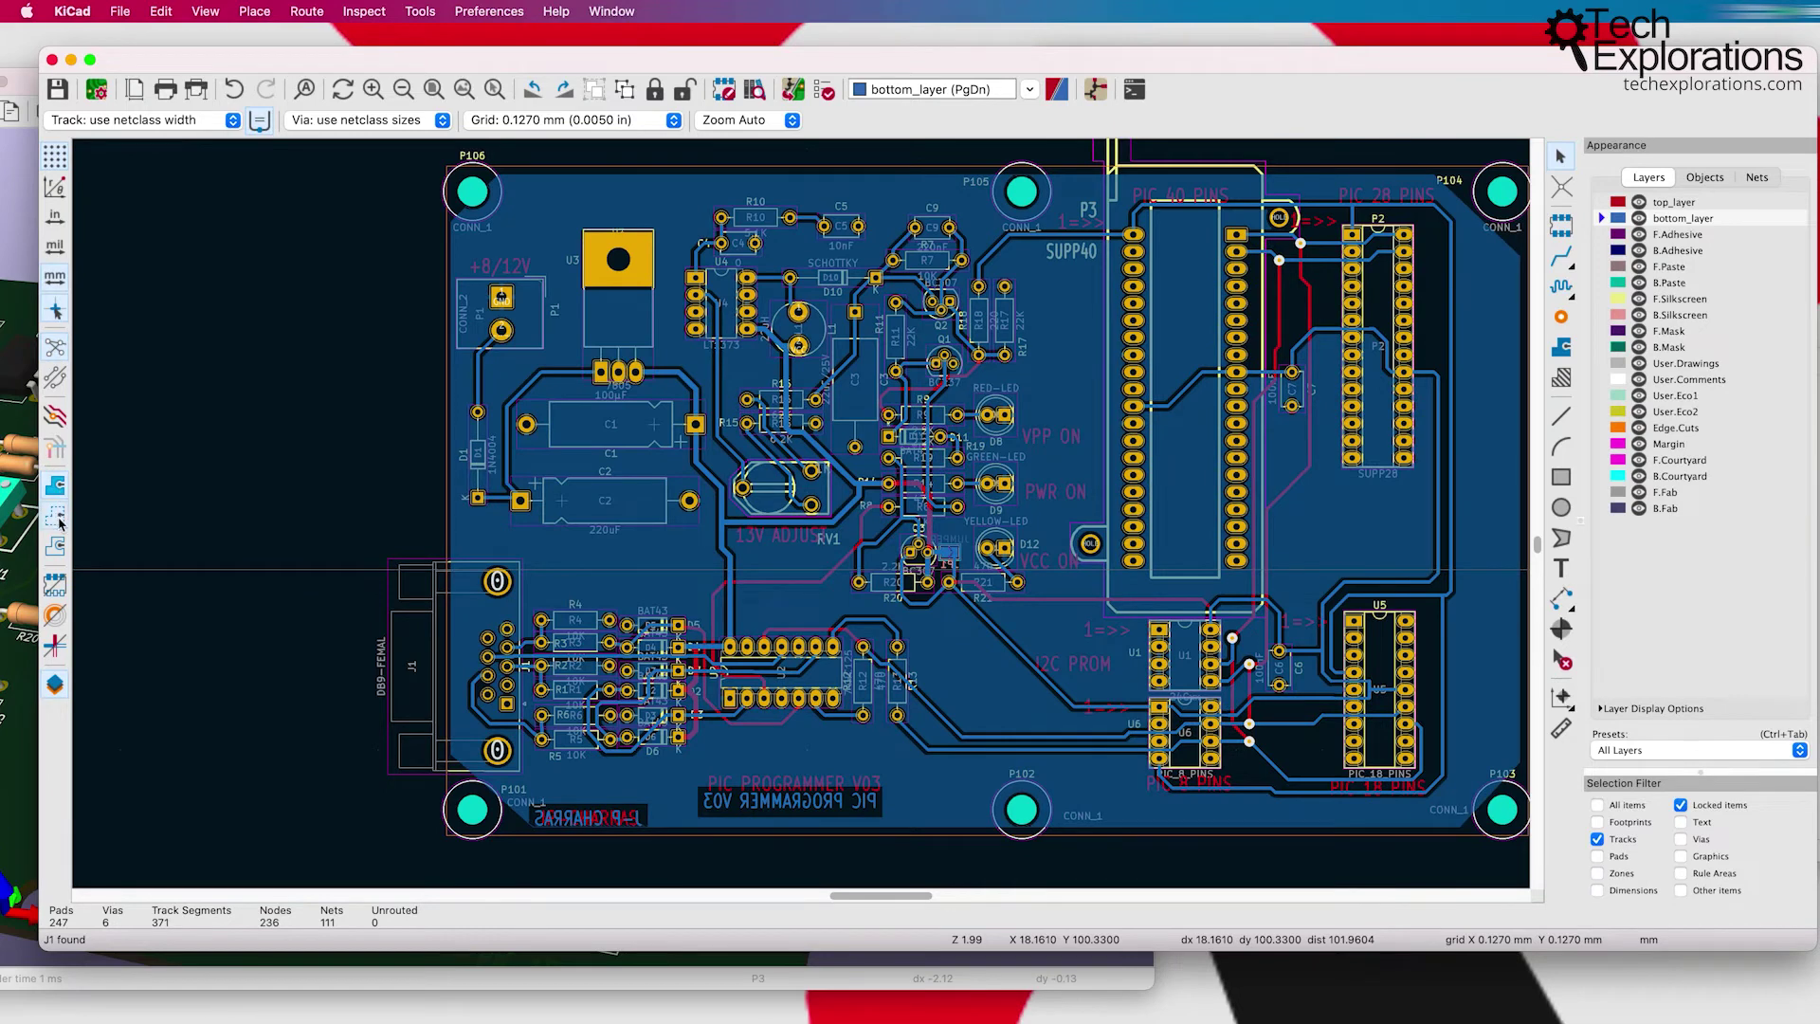
{"action": "left_click", "coordinate": [56, 516]}
{"action": "left_click", "coordinate": [56, 487]}
{"action": "left_click", "coordinate": [57, 517]}
{"action": "left_click", "coordinate": [57, 547]}
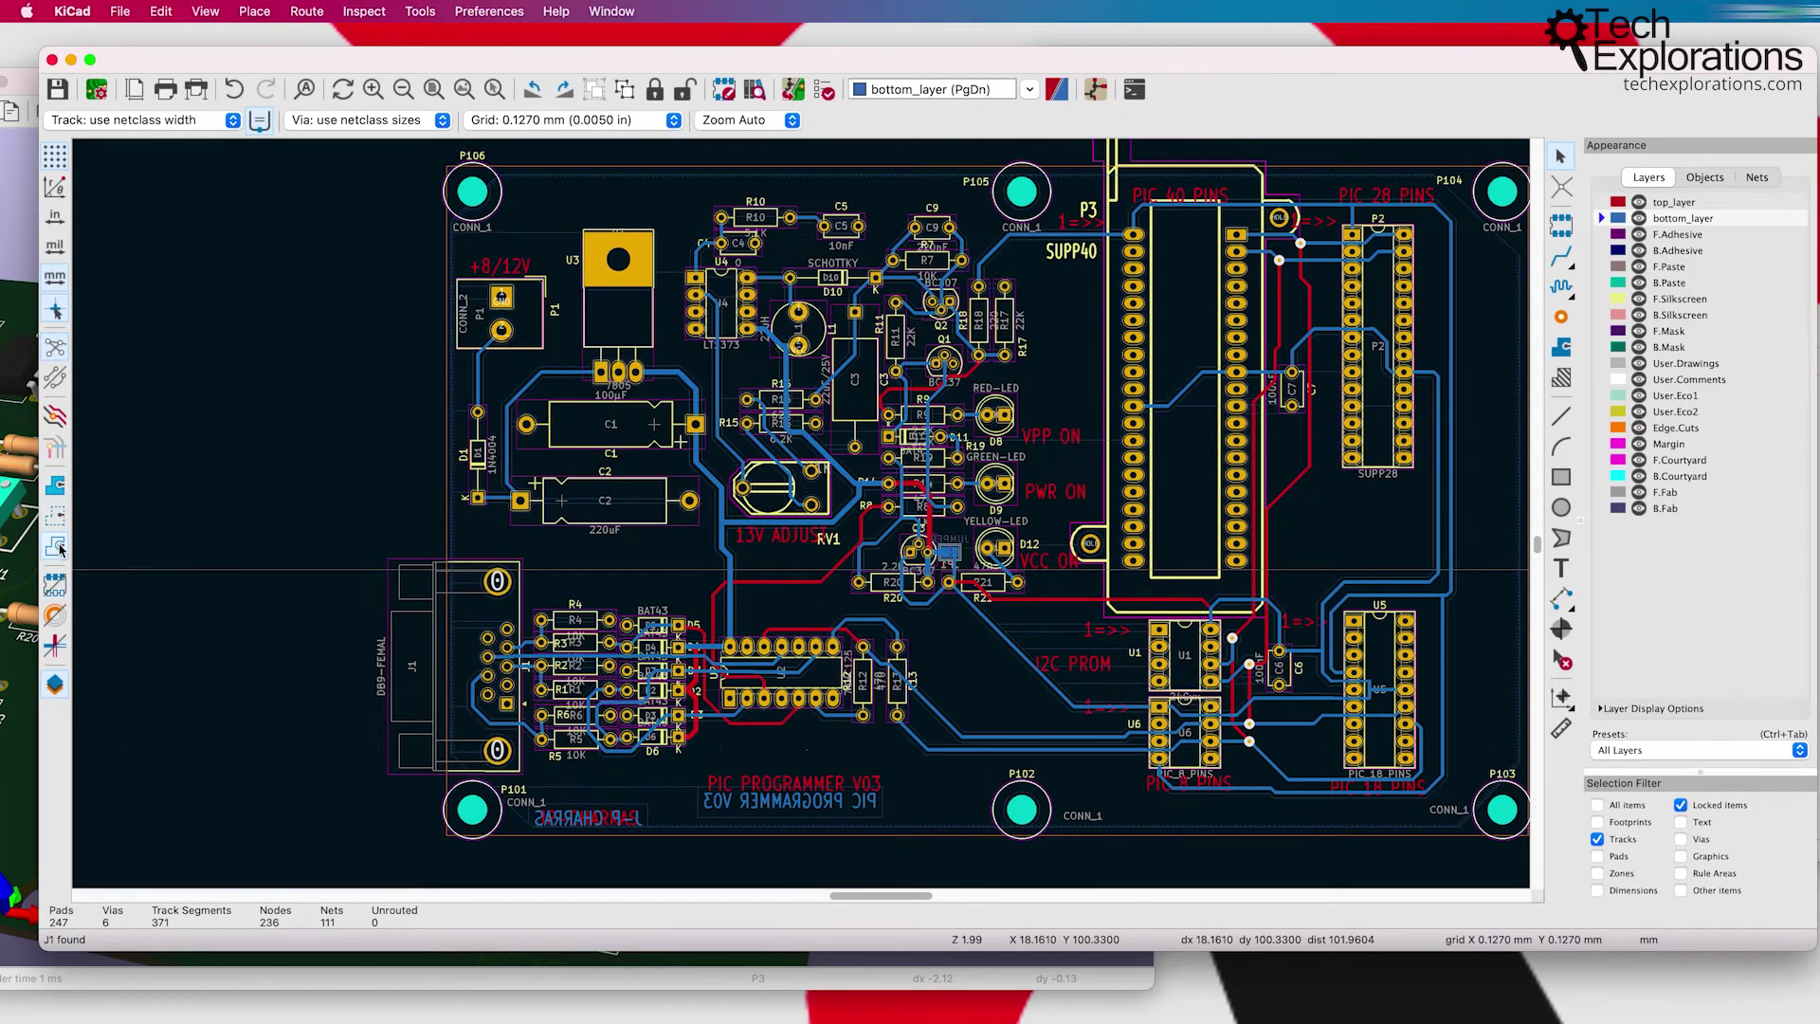
{"action": "left_click", "coordinate": [55, 487]}
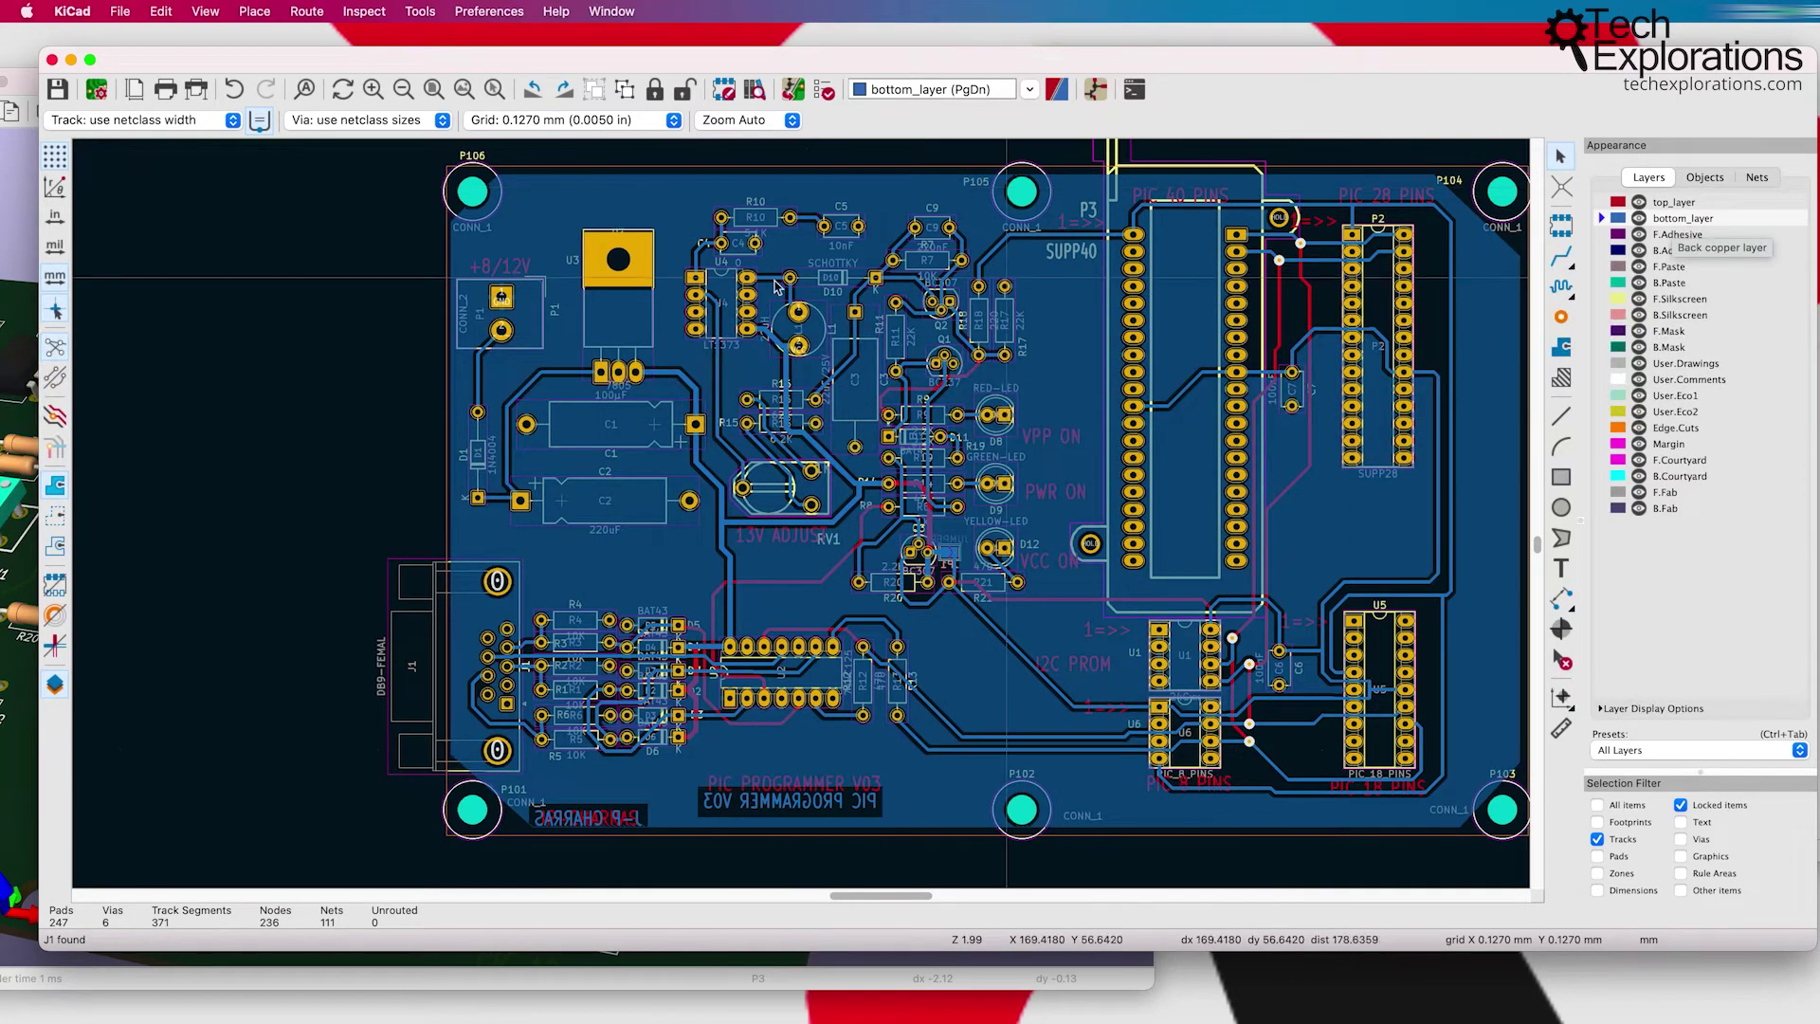
Step: Examine the filled copper zone on the bottom layer across the whole board
{"action": "scroll", "coordinate": [854, 296], "scroll_direction": "up", "scroll_amount": 5}
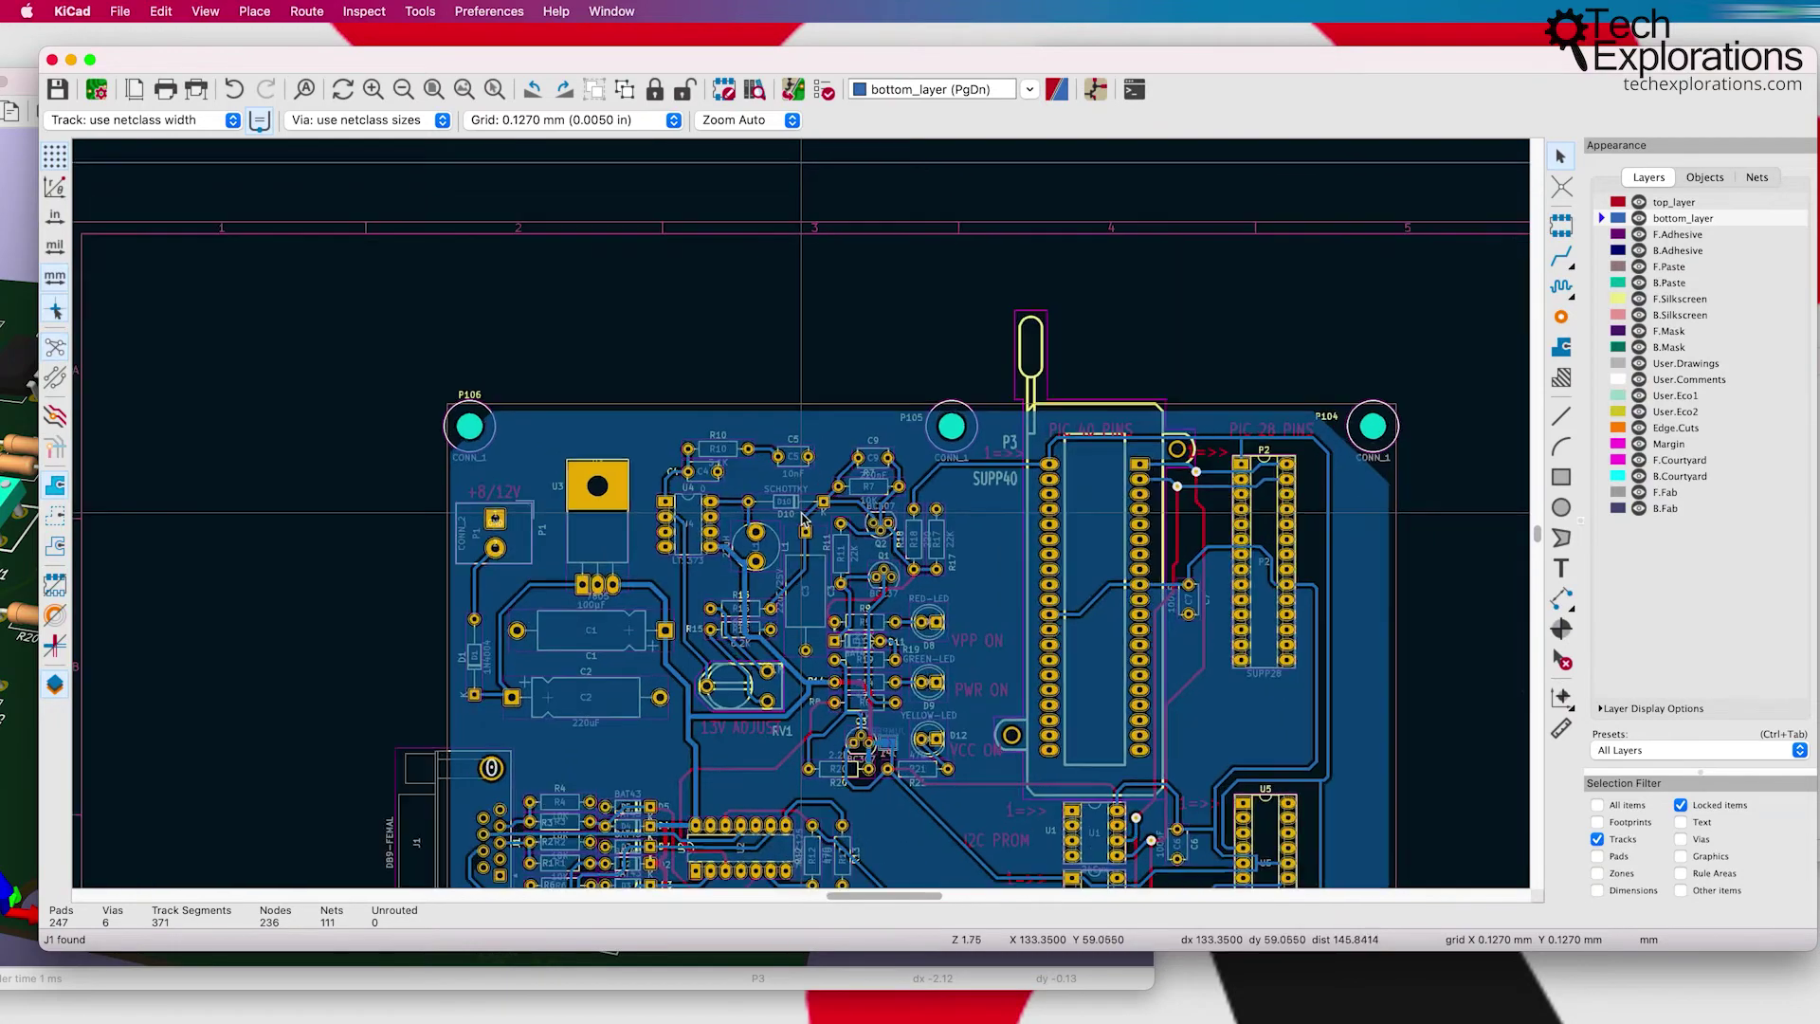
{"action": "scroll", "coordinate": [1024, 517], "scroll_direction": "down", "scroll_amount": 5}
{"action": "scroll", "coordinate": [1023, 517], "scroll_direction": "down", "scroll_amount": 3}
{"action": "scroll", "coordinate": [844, 474], "scroll_direction": "up", "scroll_amount": 5}
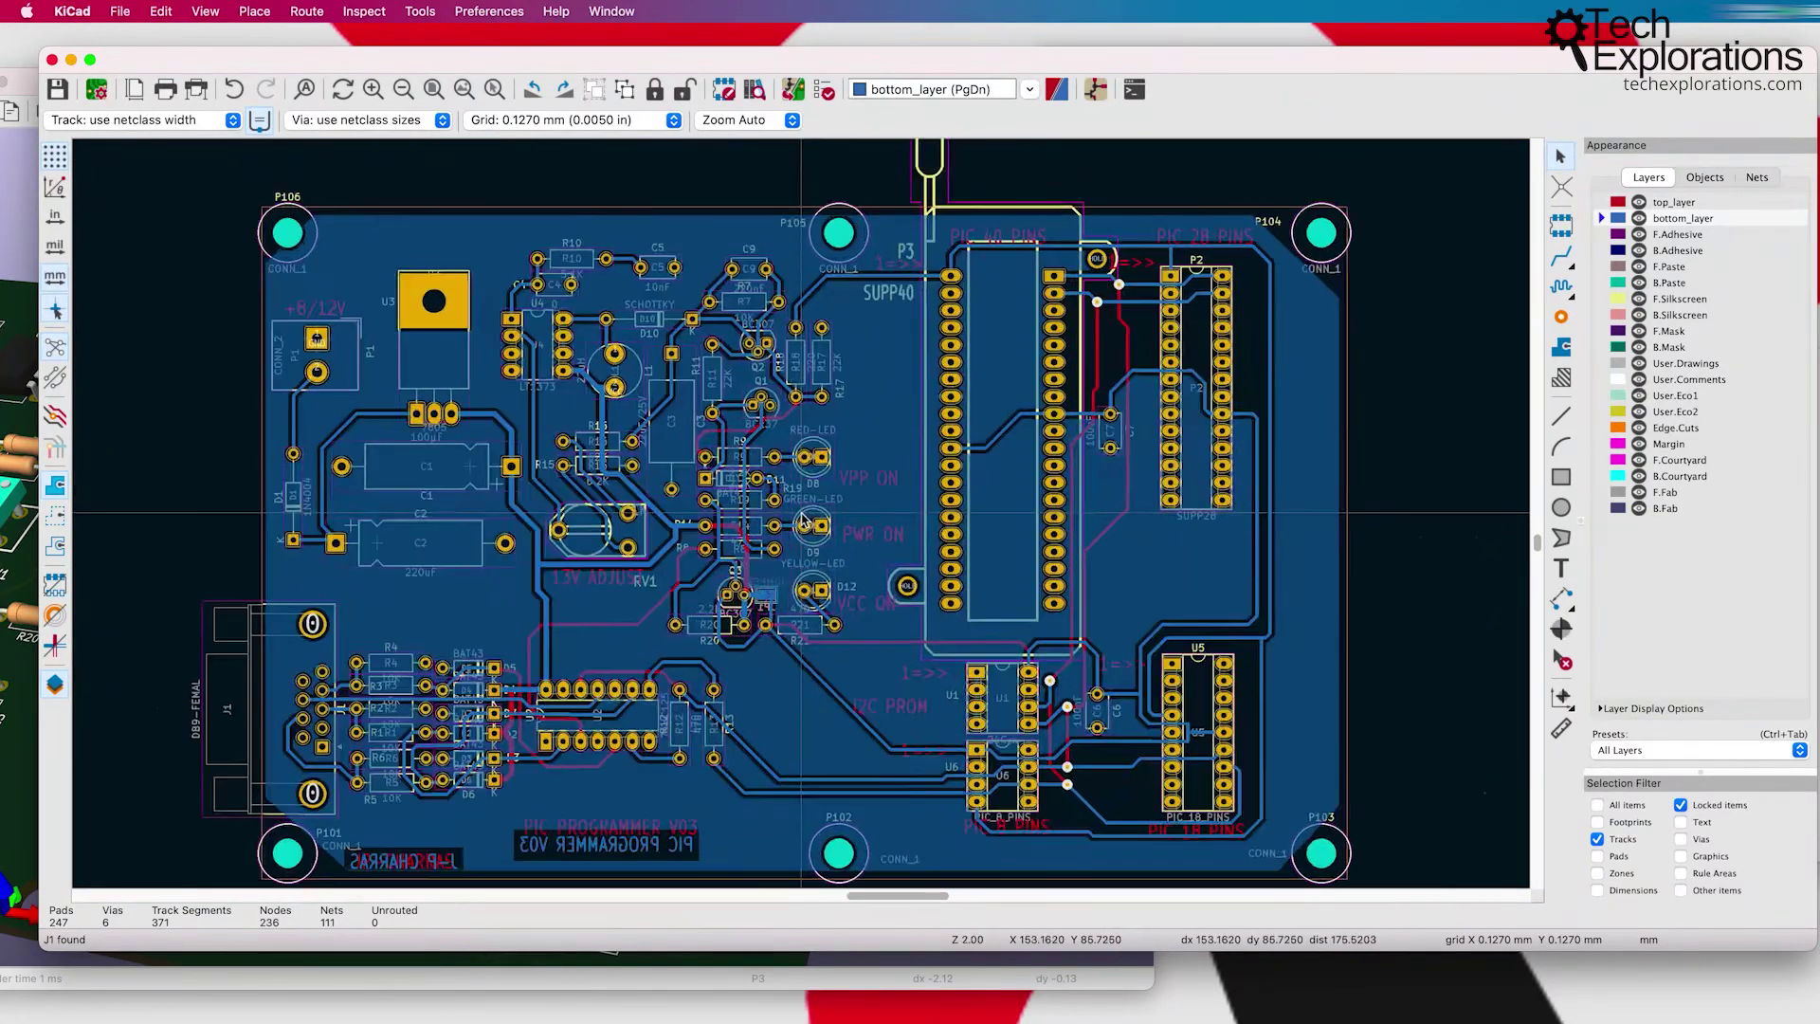
{"action": "scroll", "coordinate": [844, 474], "scroll_direction": "down", "scroll_amount": 2}
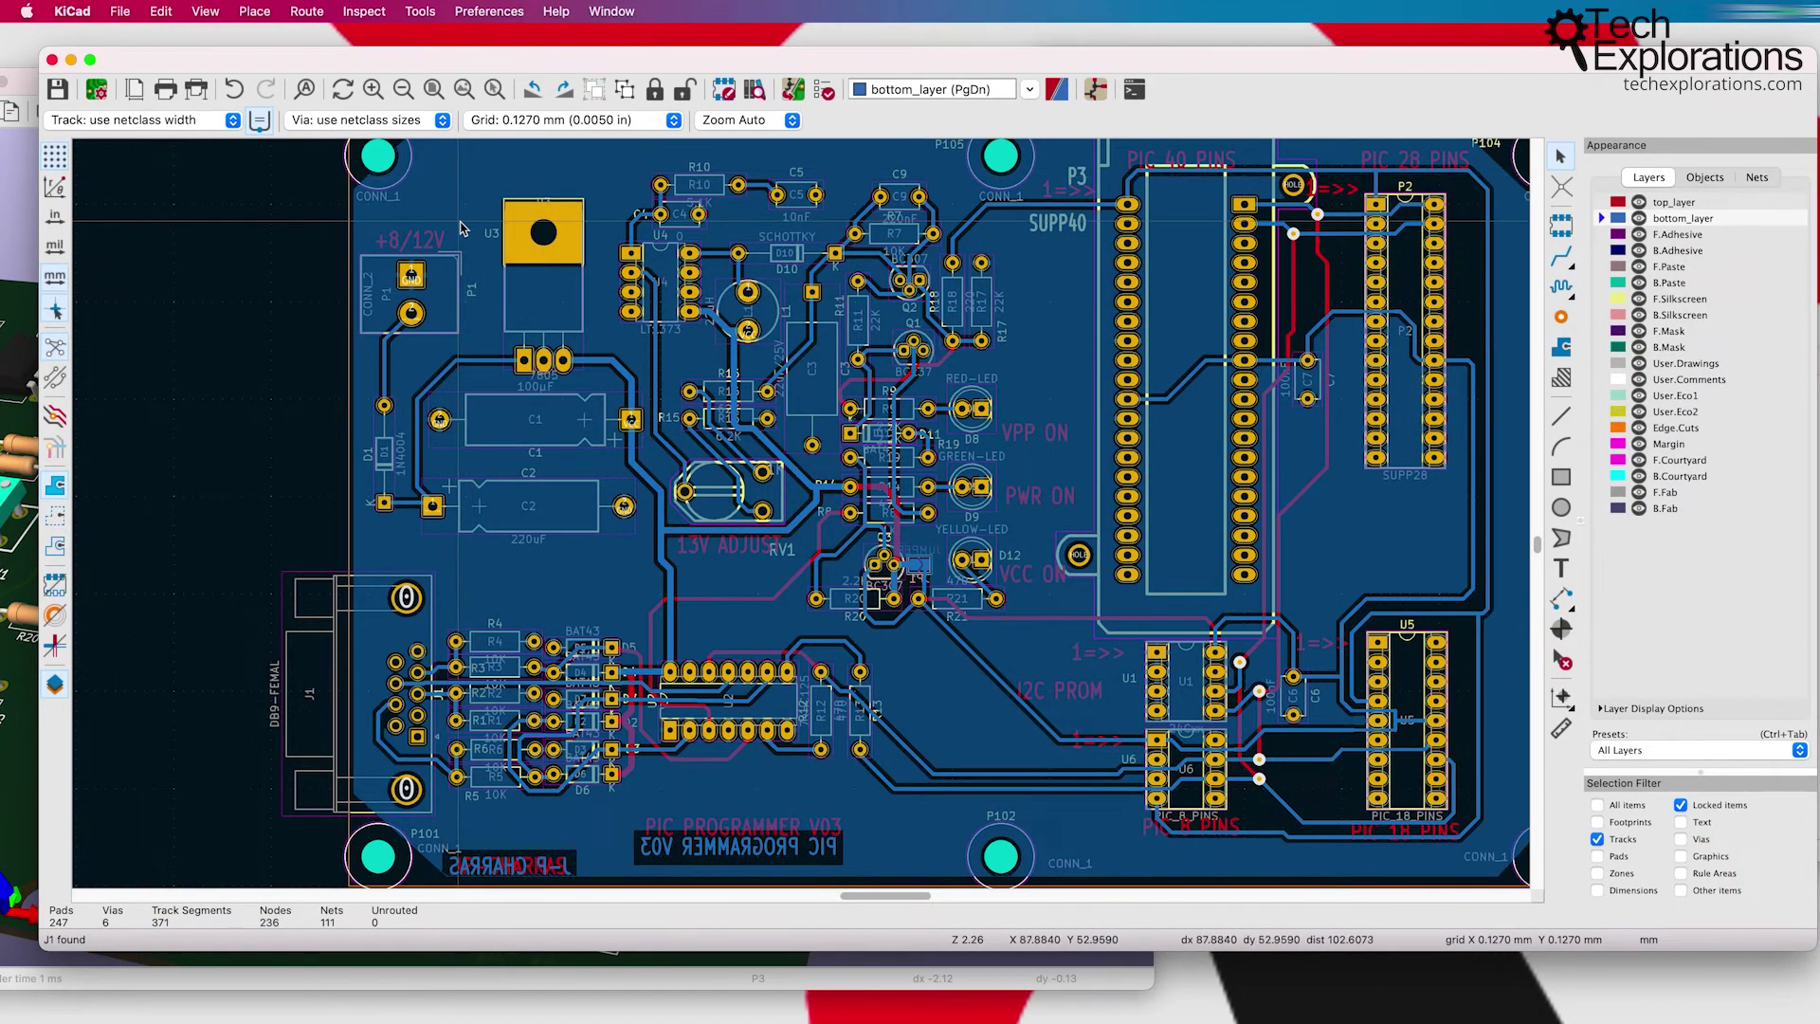
{"action": "scroll", "coordinate": [461, 227], "scroll_direction": "up", "scroll_amount": 5}
{"action": "scroll", "coordinate": [888, 427], "scroll_direction": "down", "scroll_amount": 5}
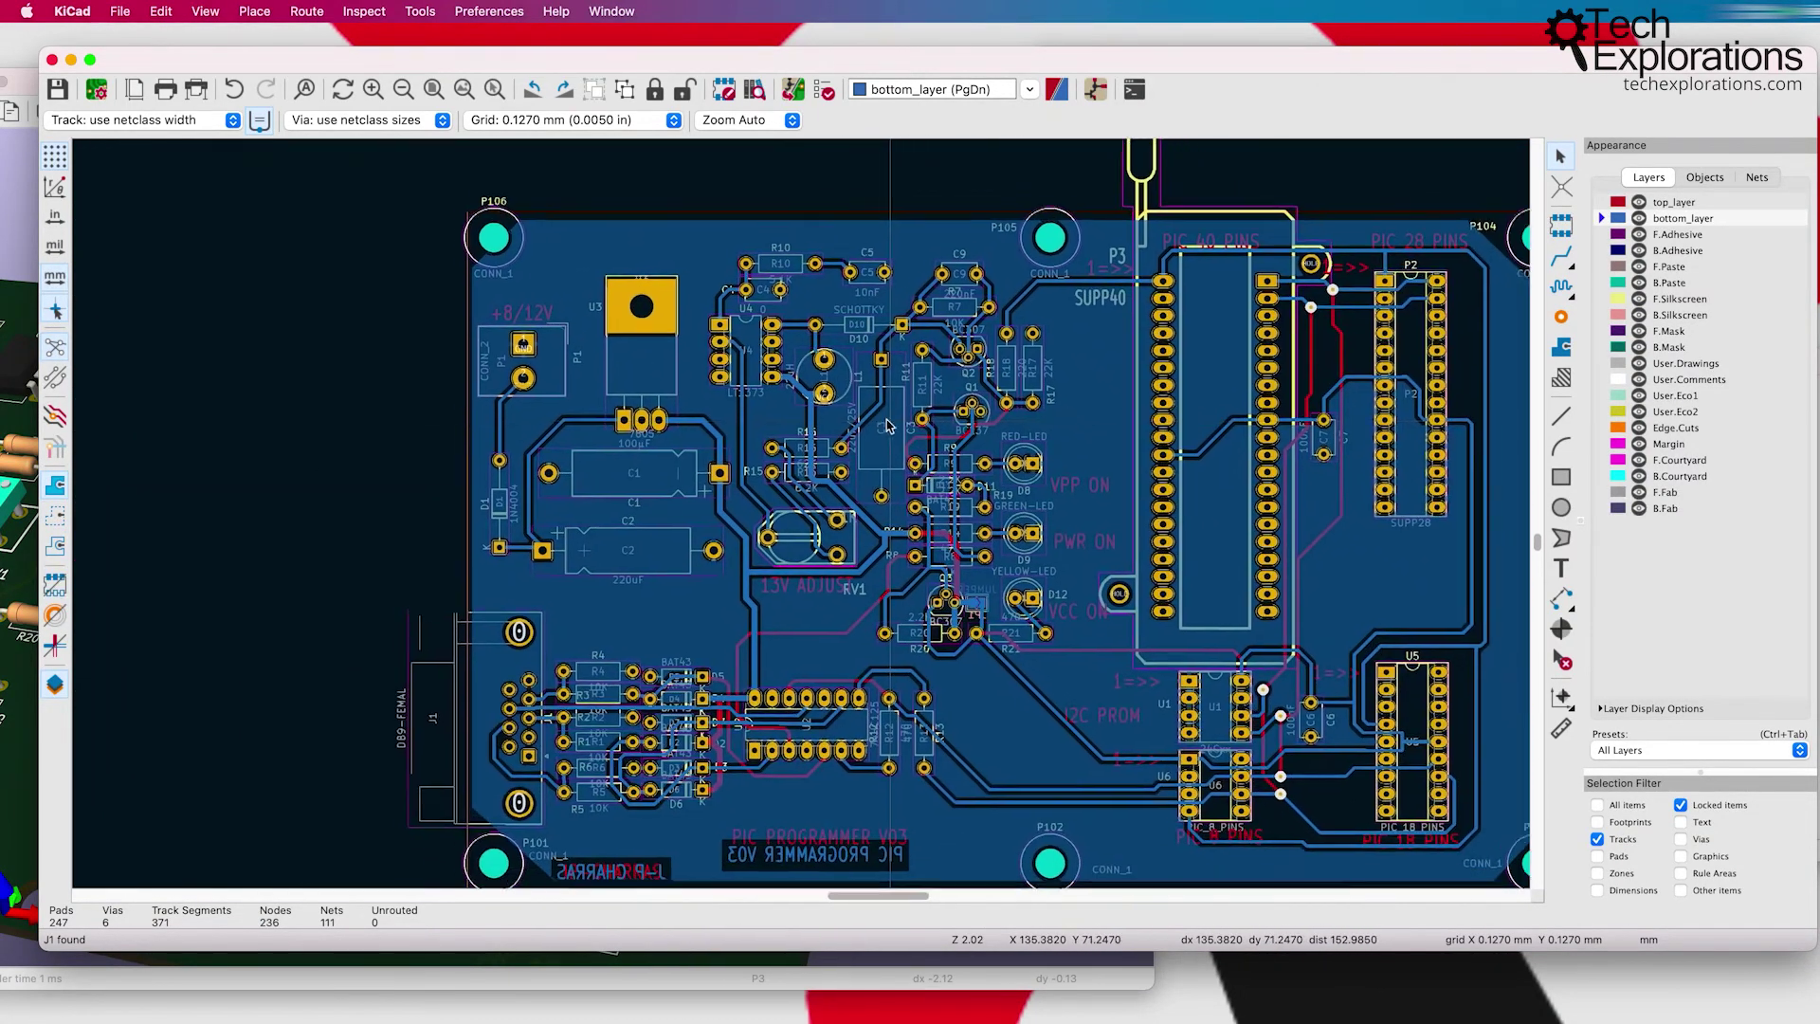
{"action": "scroll", "coordinate": [888, 426], "scroll_direction": "down", "scroll_amount": 3}
{"action": "scroll", "coordinate": [888, 427], "scroll_direction": "right", "scroll_amount": 5}
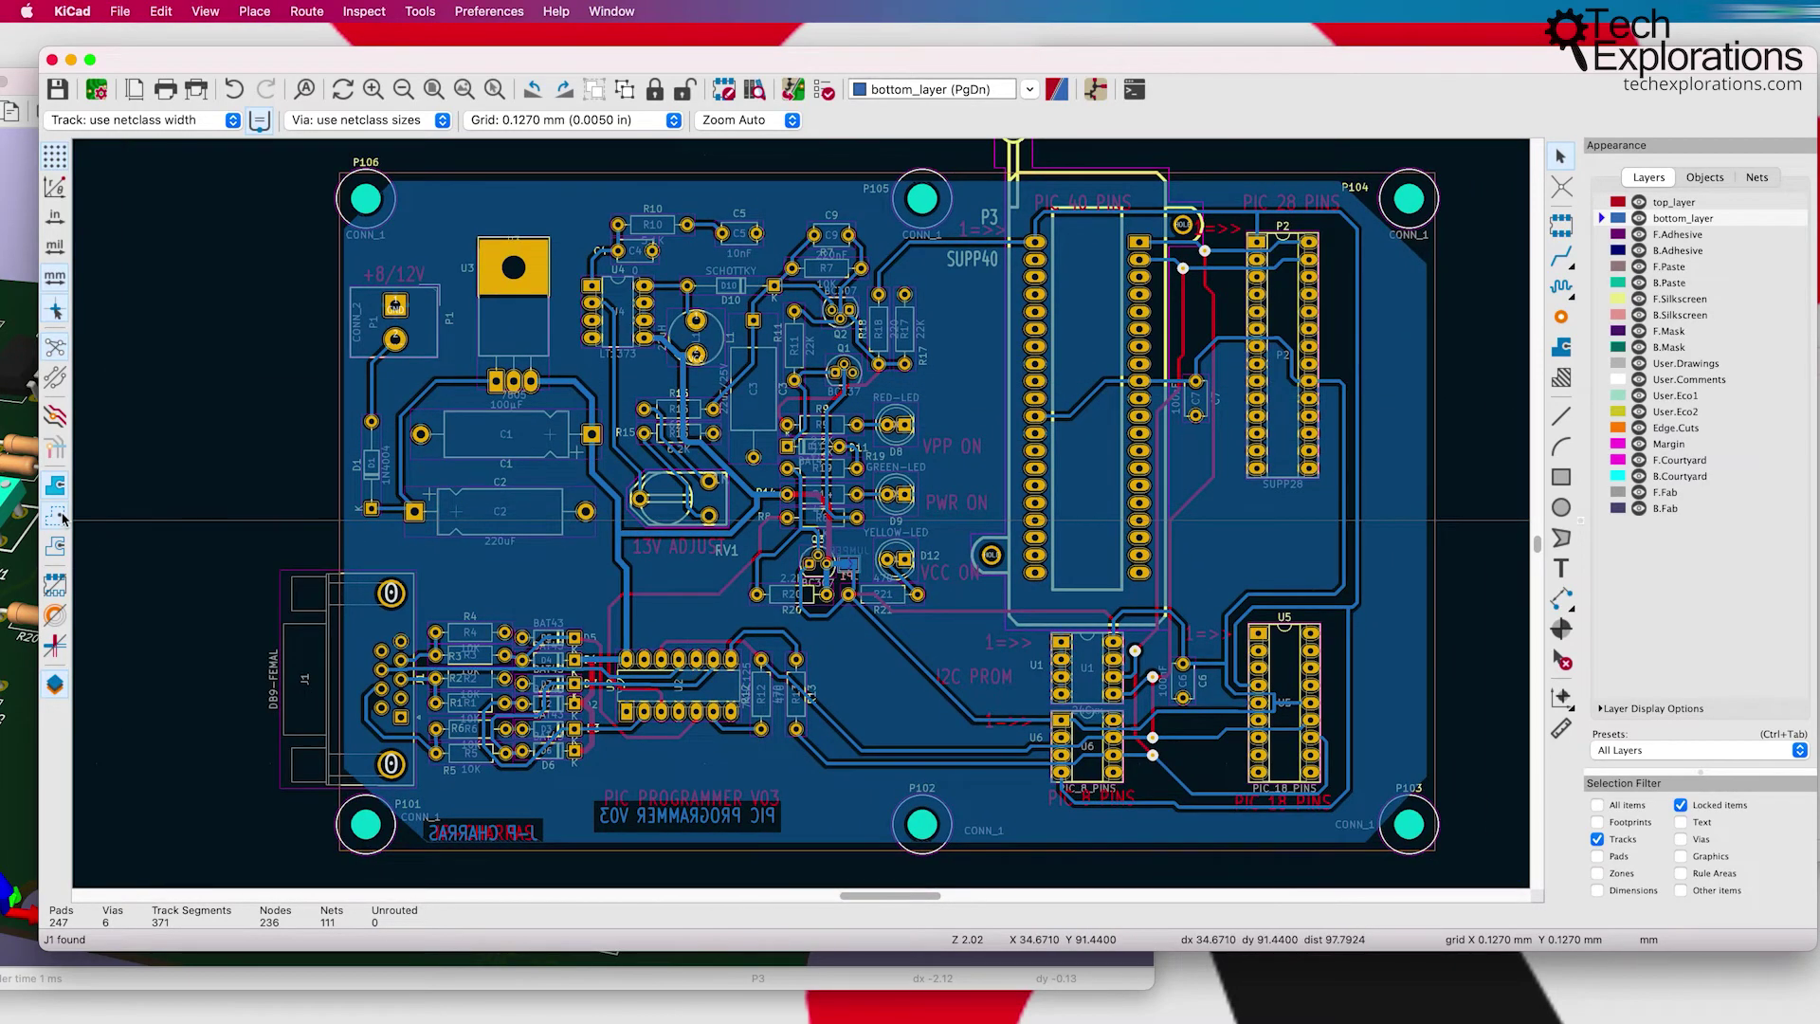
Step: Show only the zone outlines and inspect the zone boundary near mounting hole P104
{"action": "left_click", "coordinate": [57, 517]}
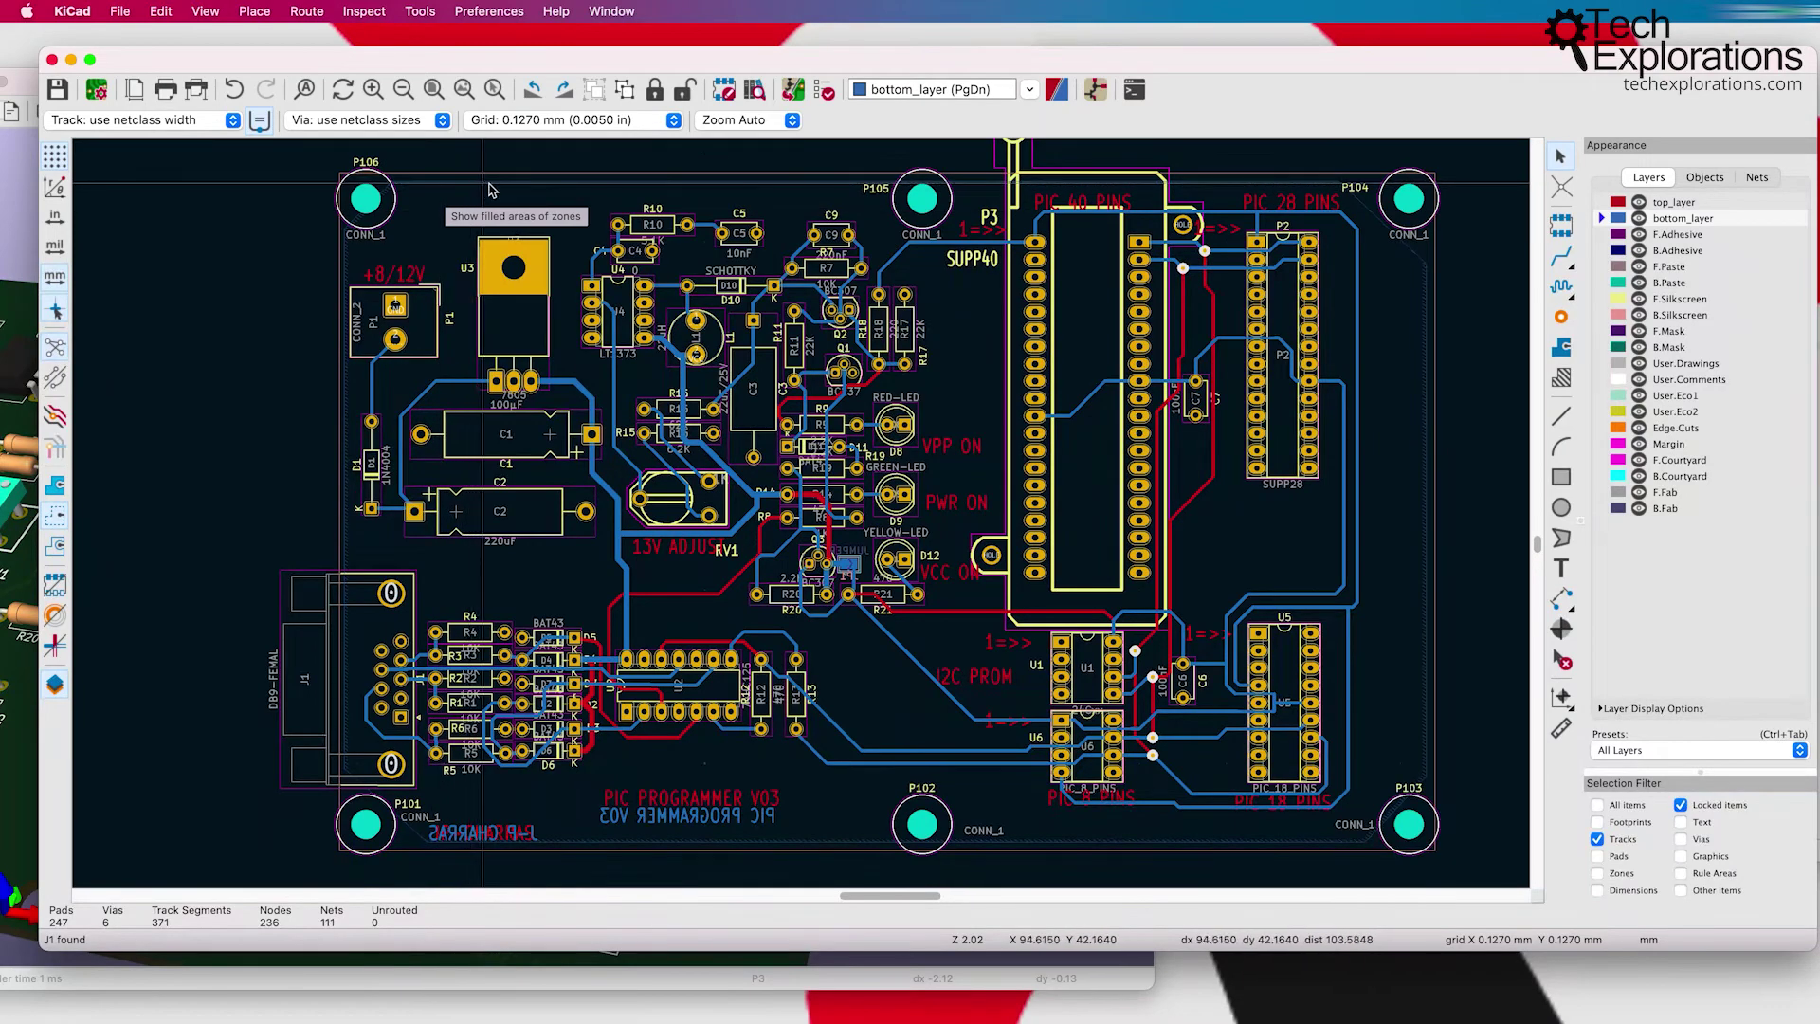
{"action": "scroll", "coordinate": [1337, 183], "scroll_direction": "up", "scroll_amount": 1}
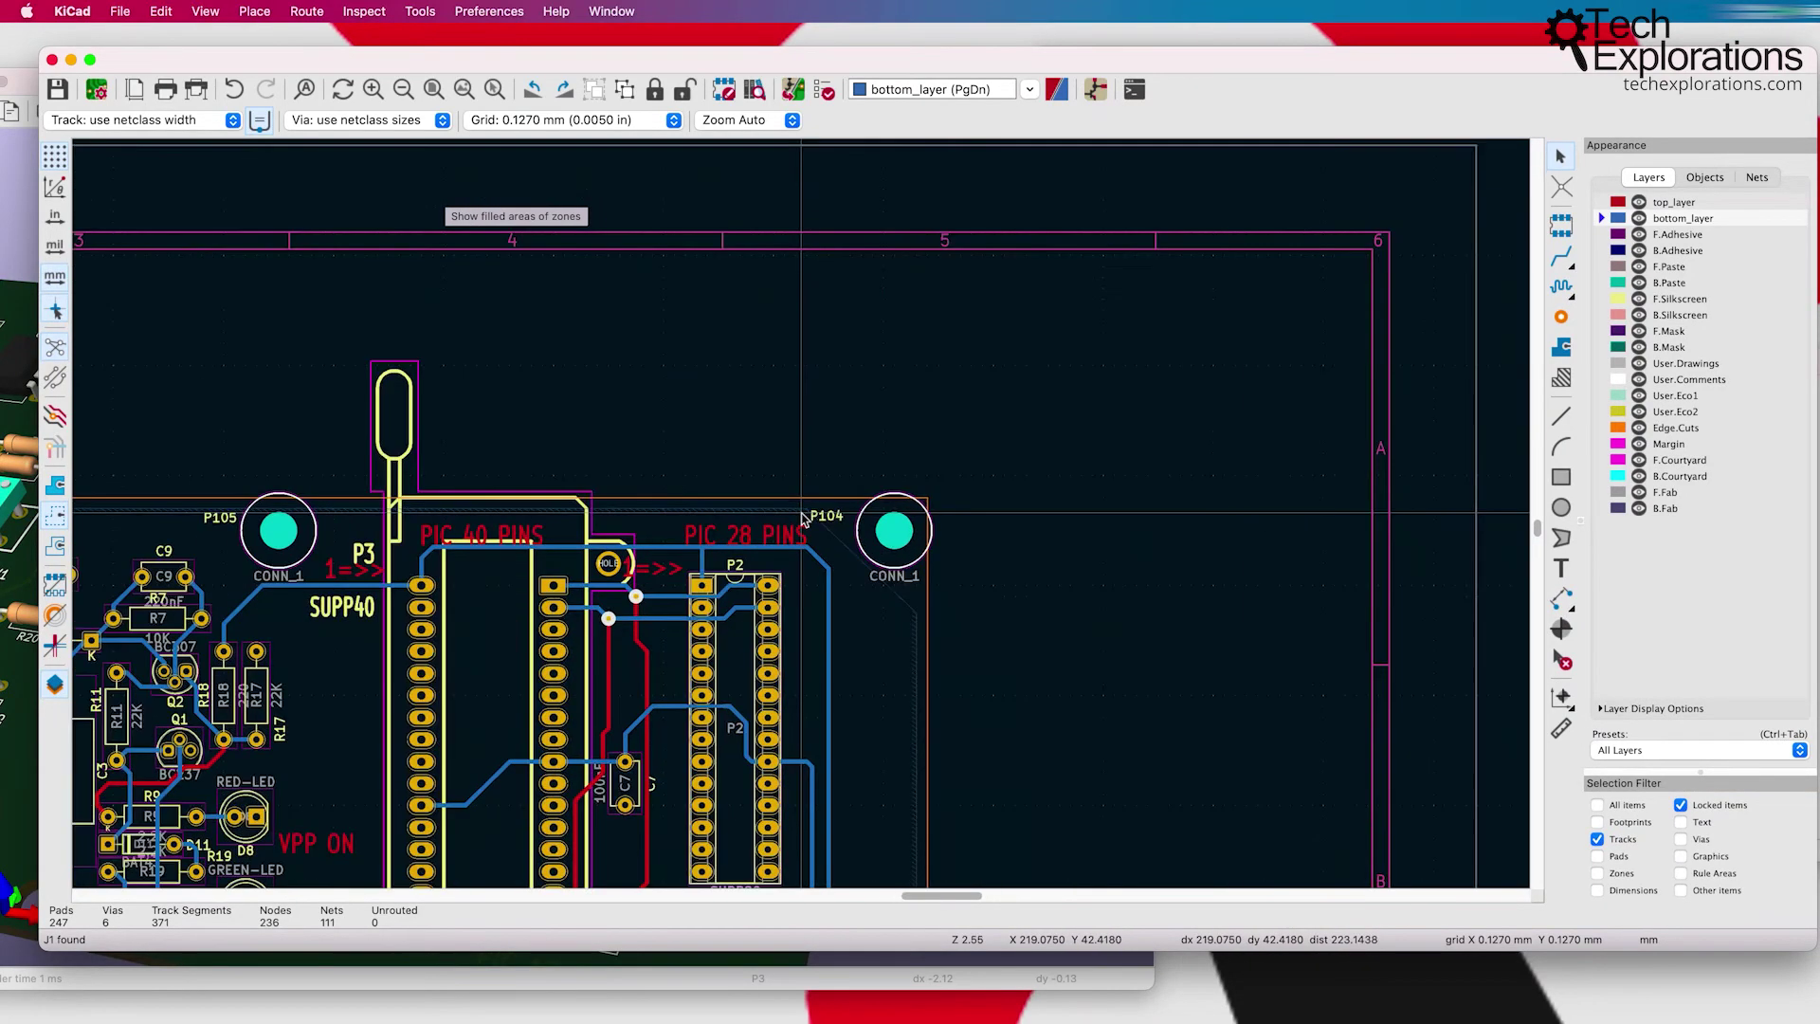
{"action": "scroll", "coordinate": [804, 519], "scroll_direction": "up", "scroll_amount": 4}
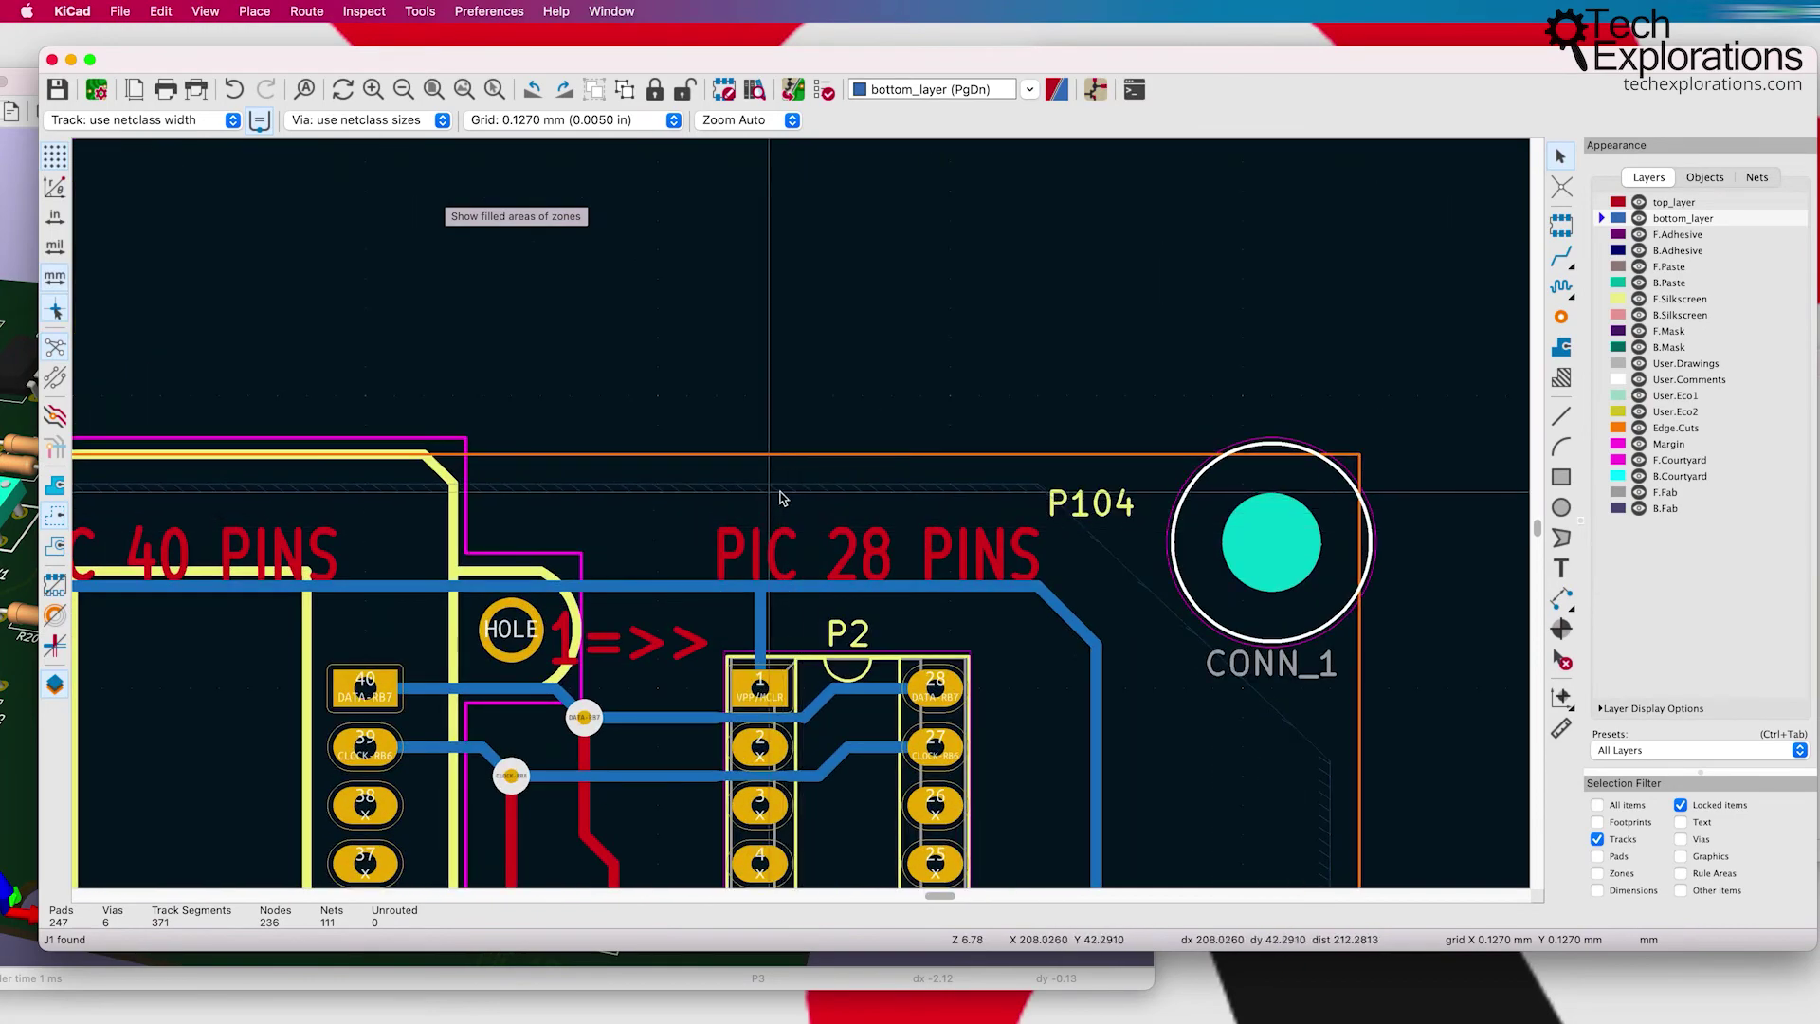
{"action": "scroll", "coordinate": [662, 515], "scroll_direction": "down", "scroll_amount": 2}
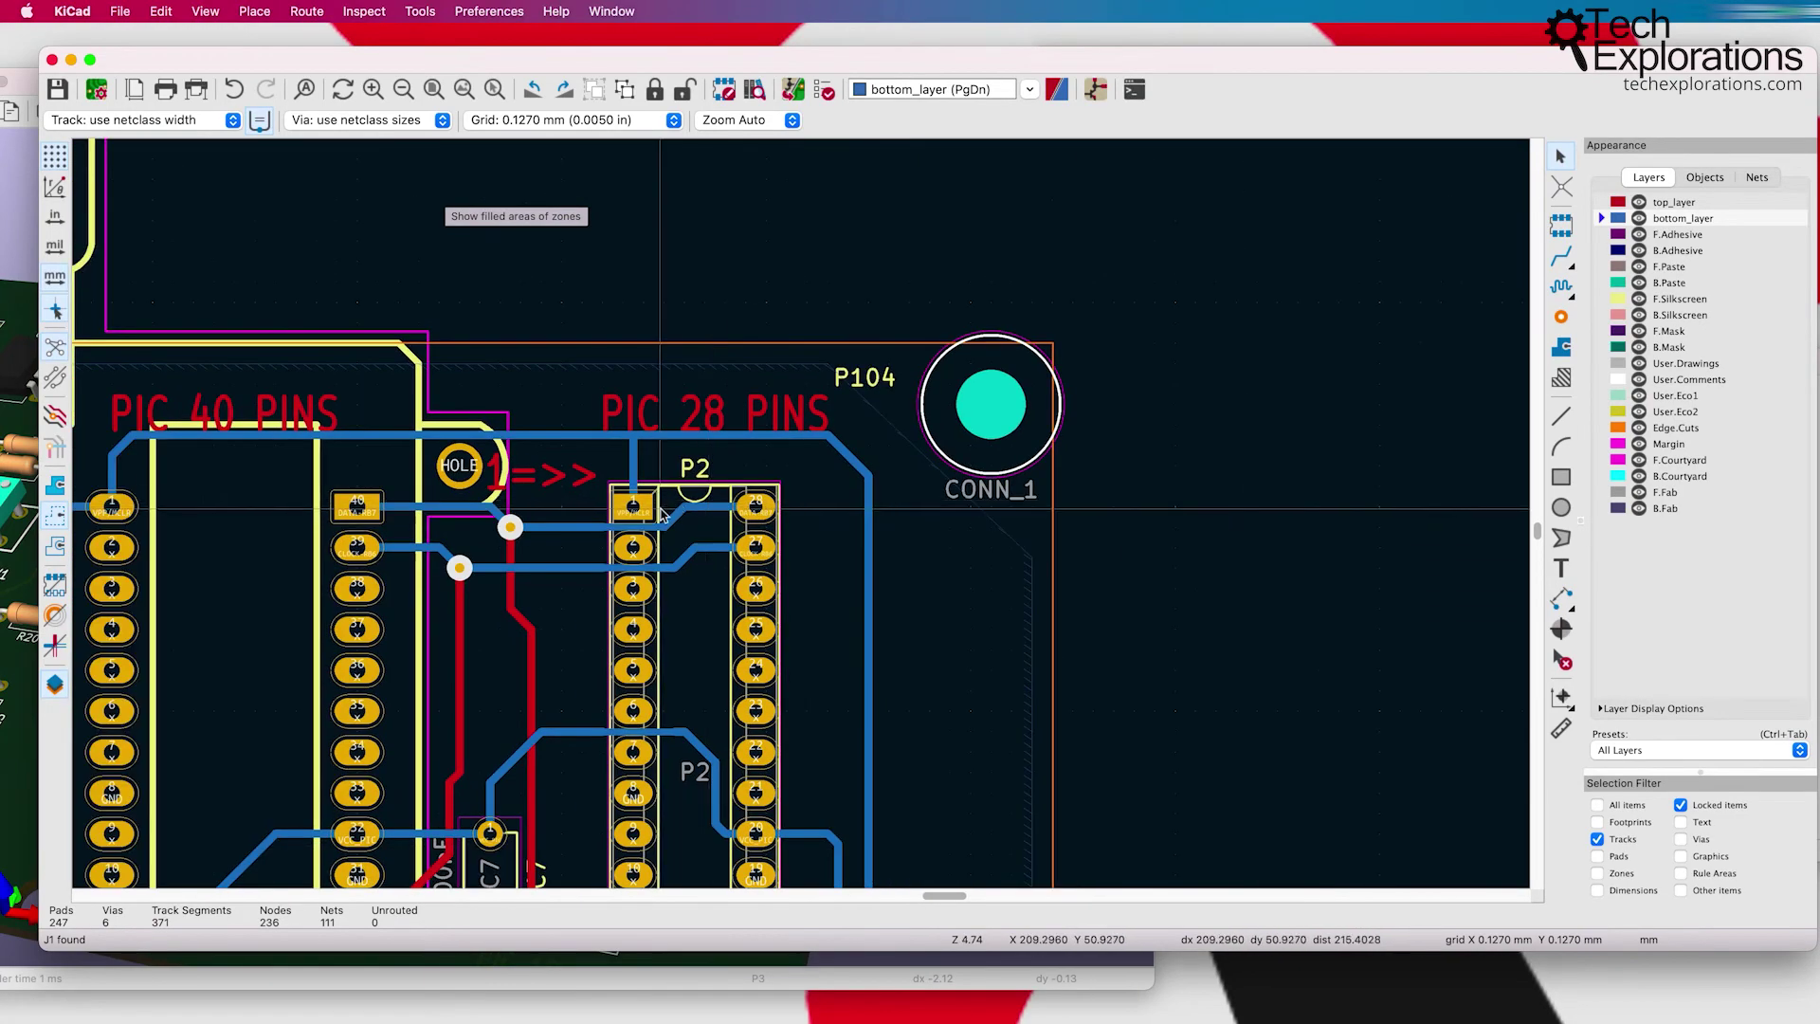
{"action": "scroll", "coordinate": [663, 515], "scroll_direction": "down", "scroll_amount": 3}
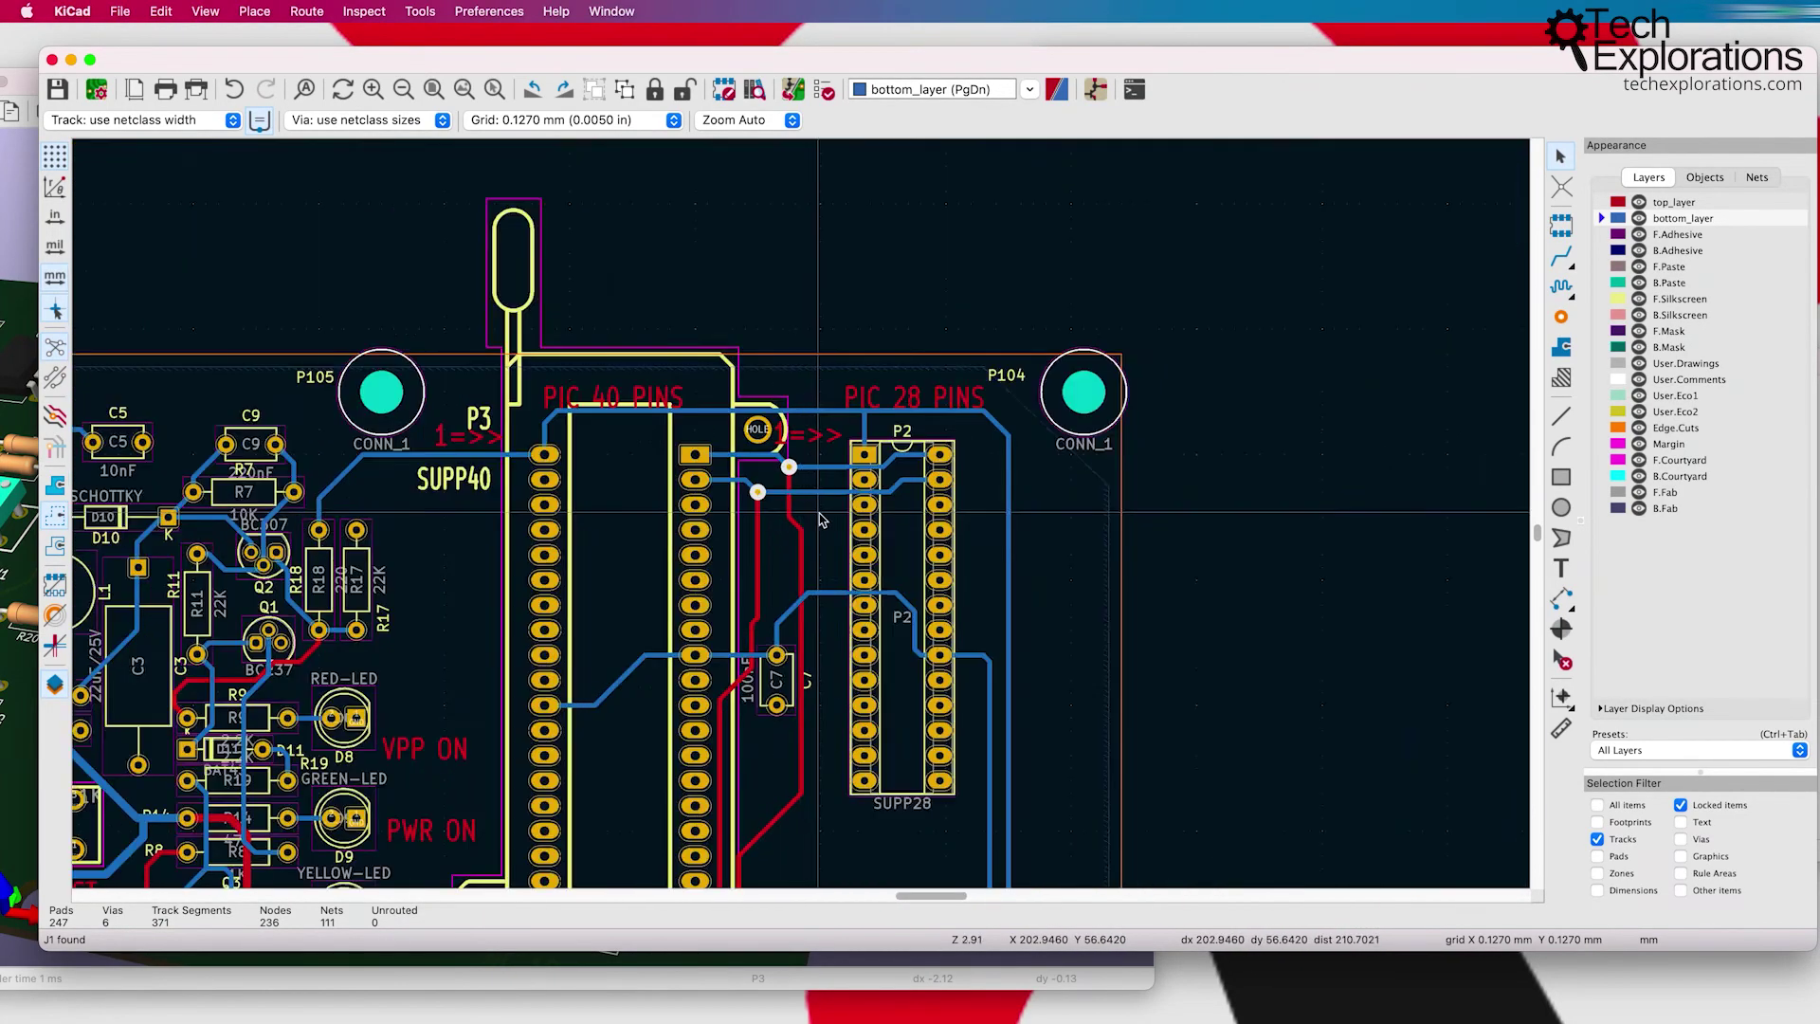
{"action": "scroll", "coordinate": [821, 519], "scroll_direction": "down", "scroll_amount": 3}
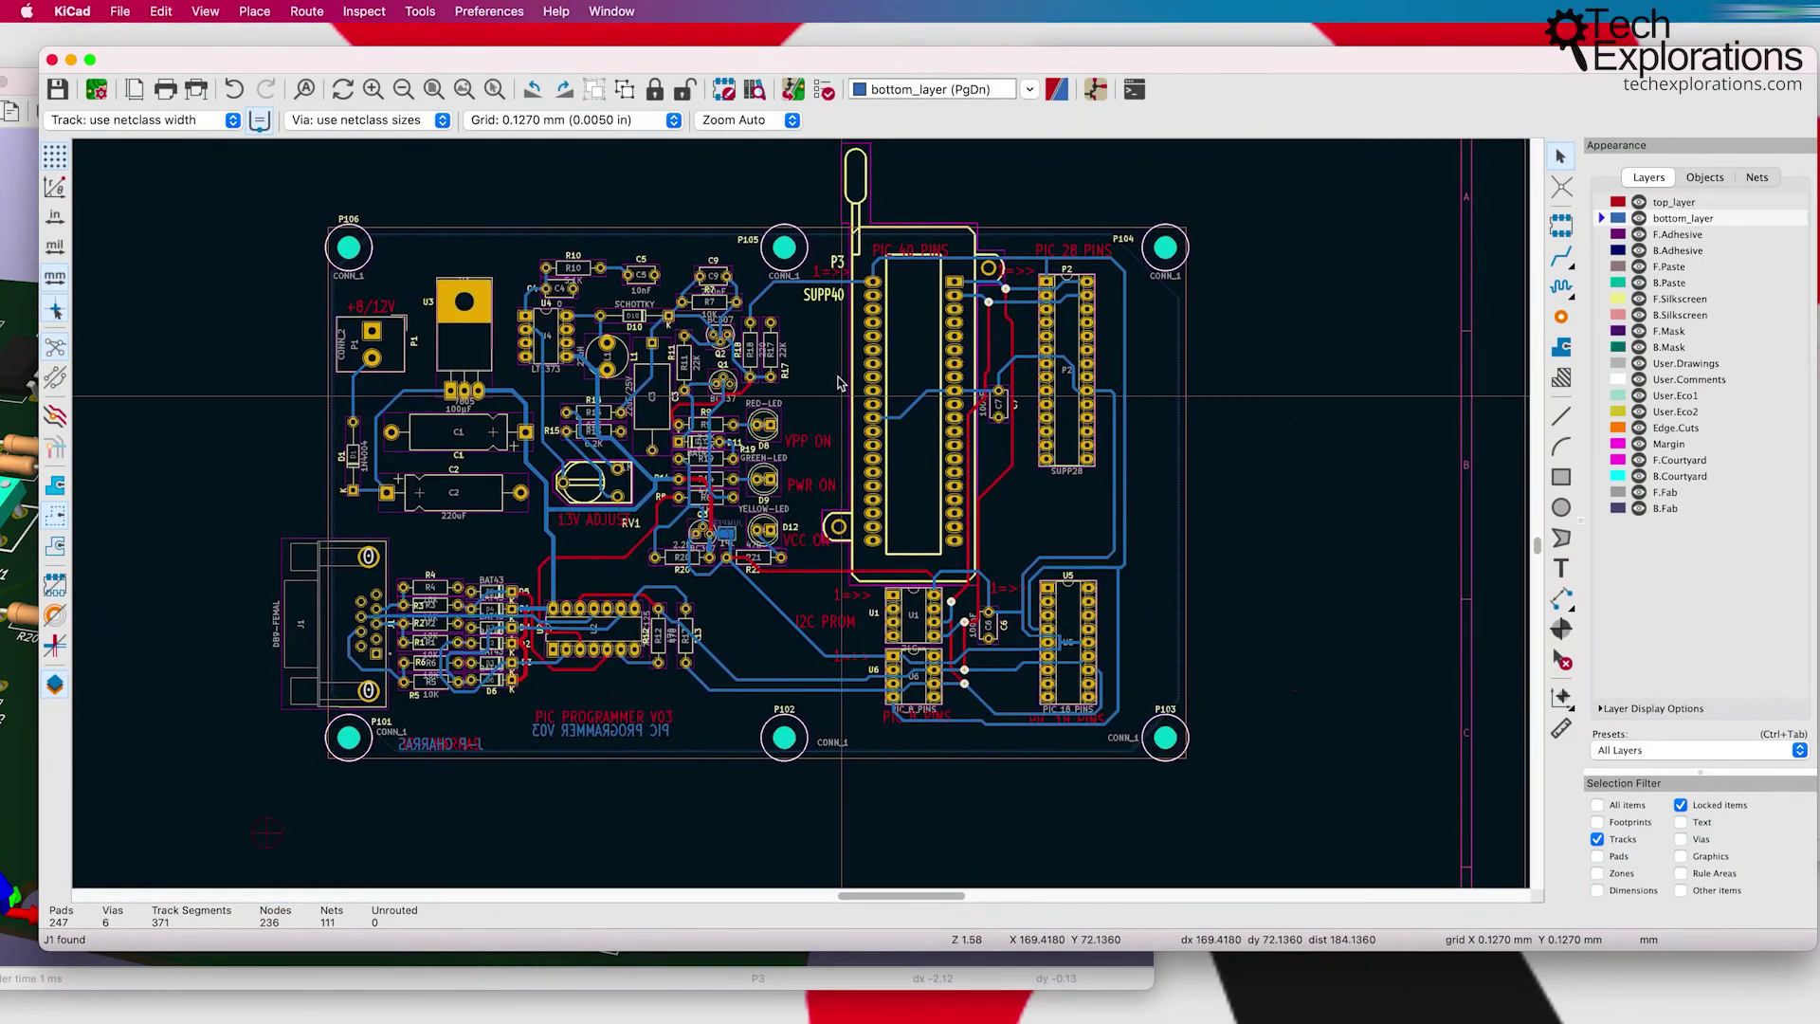
{"action": "middle_click_drag", "start_coordinate": [838, 382], "coordinate": [856, 445]}
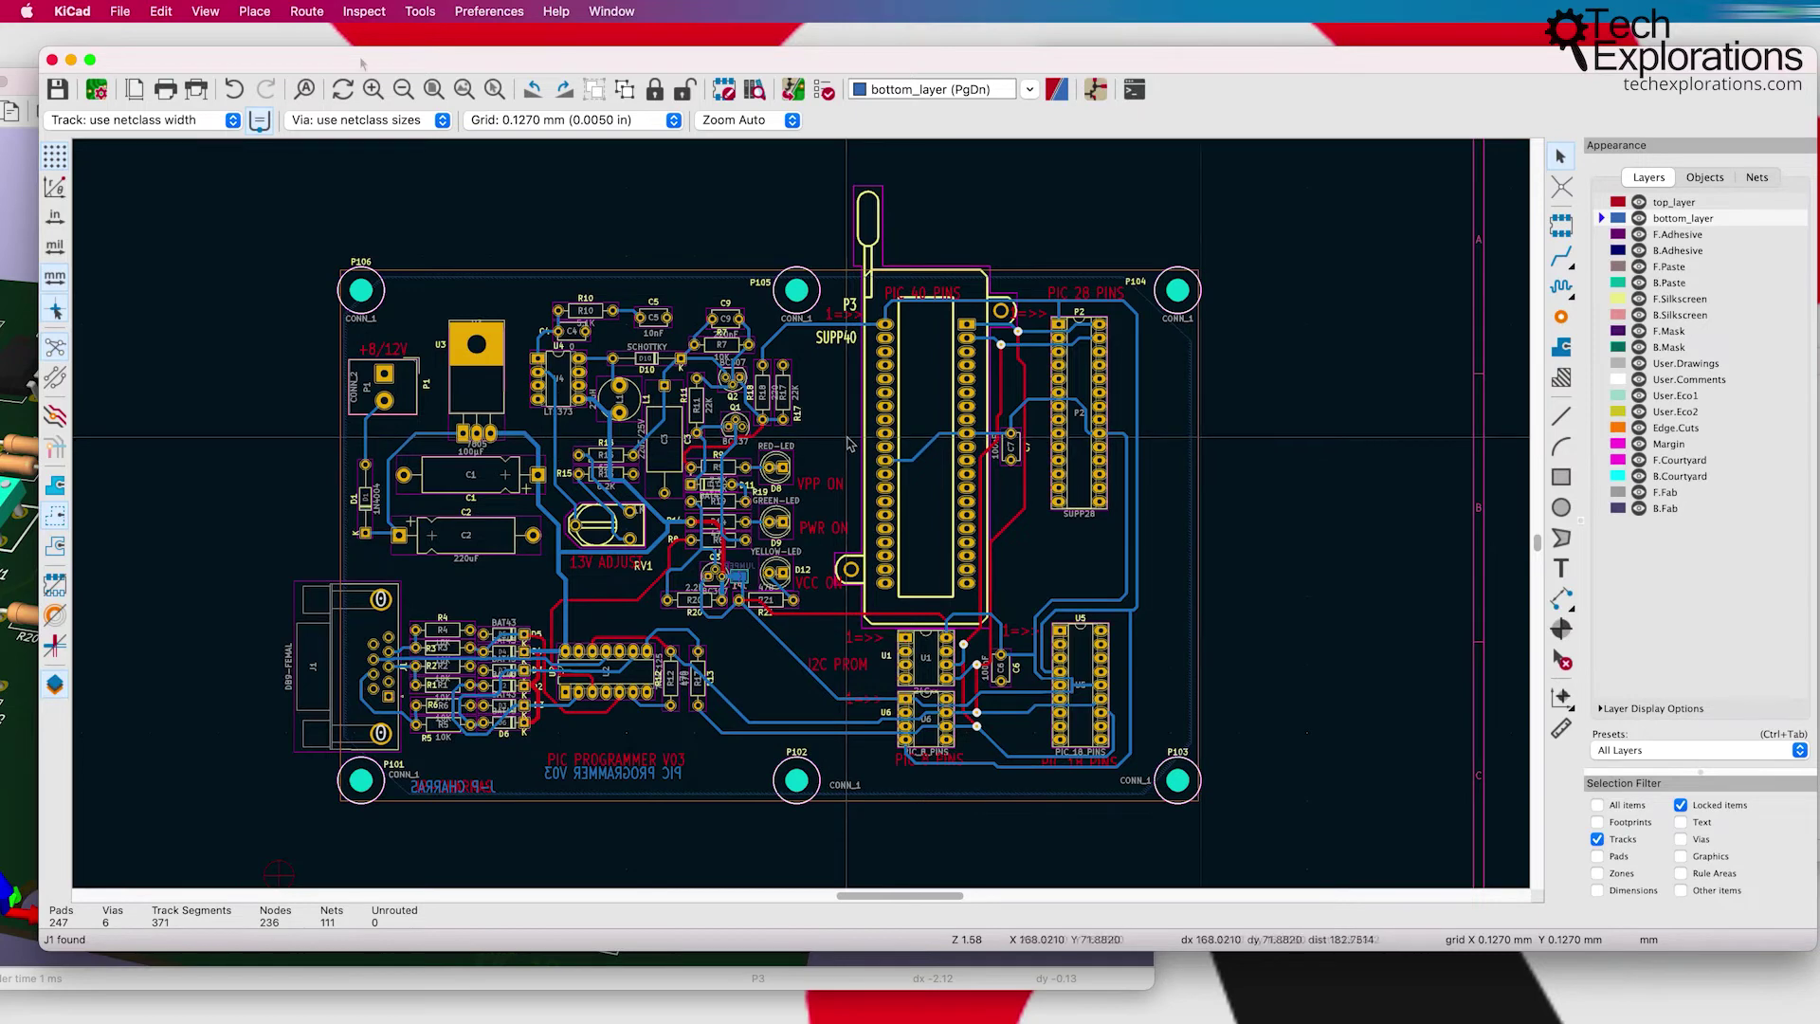
Step: Move the PCB editor aside, bring the 3D viewer to the front, and shrink it so both windows show side by side
{"action": "left_click_drag", "start_coordinate": [405, 47], "coordinate": [701, 47]}
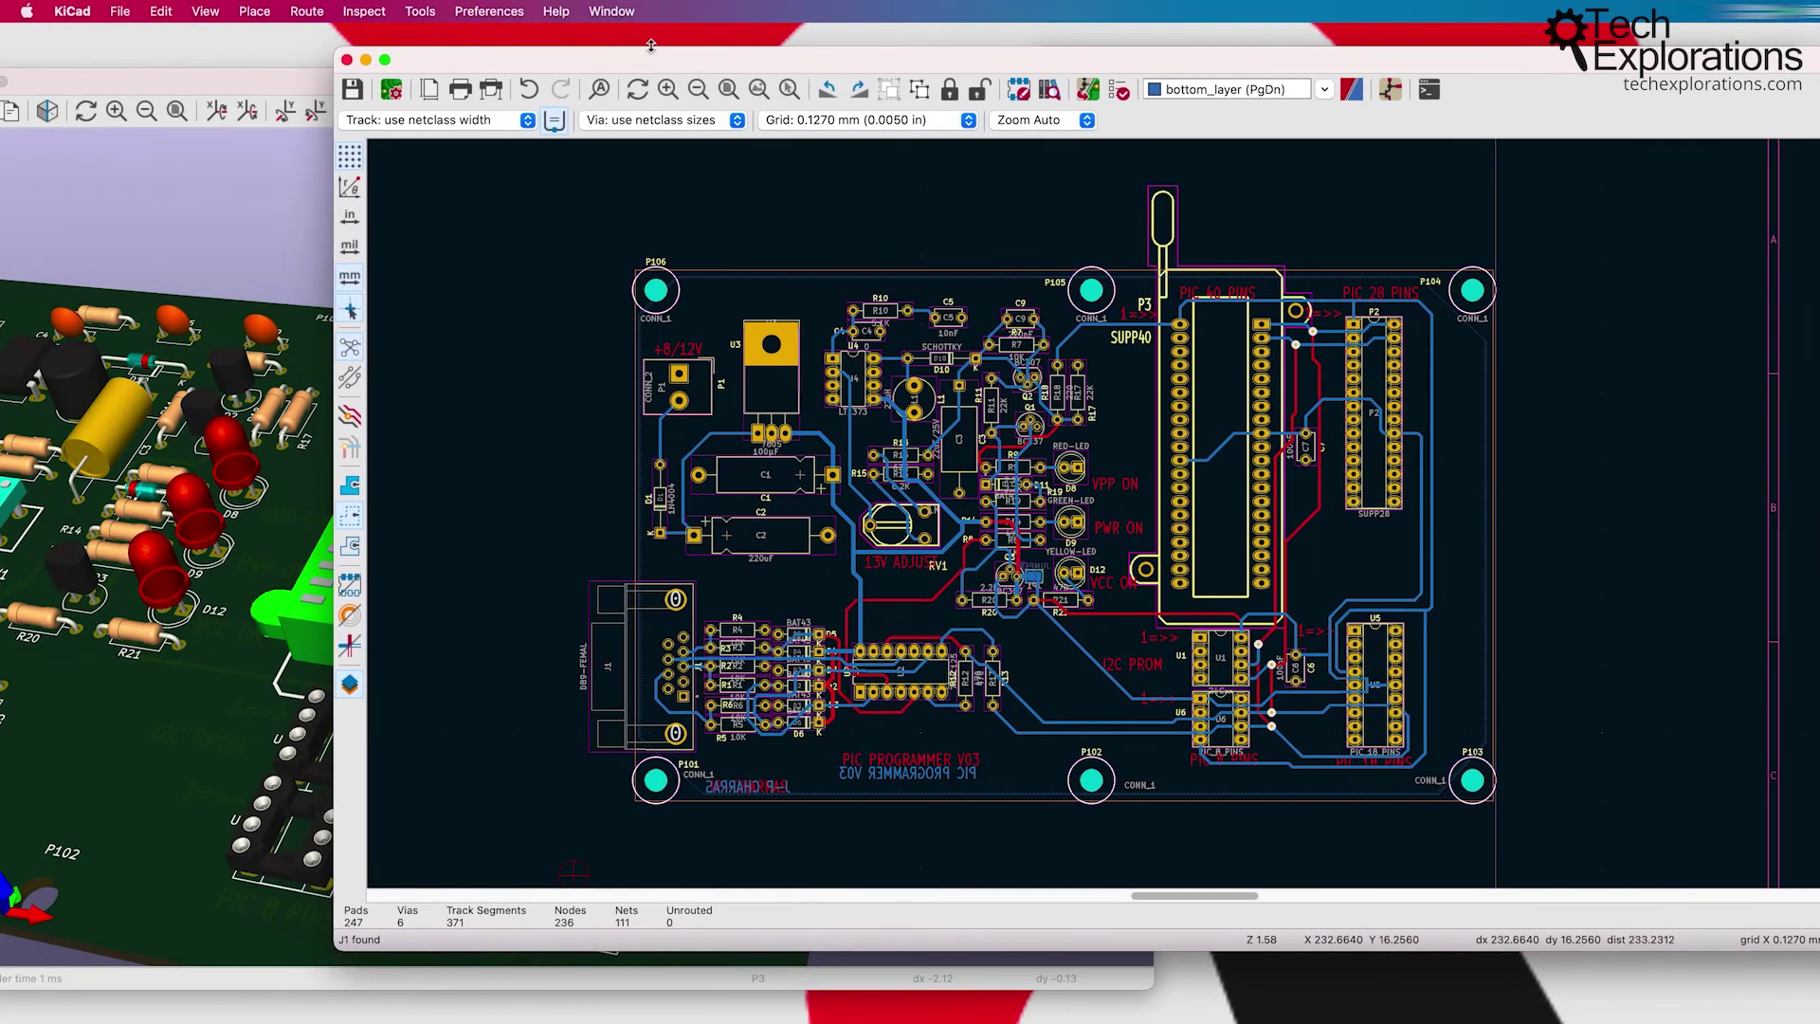
{"action": "left_click_drag", "start_coordinate": [260, 85], "coordinate": [334, 55]}
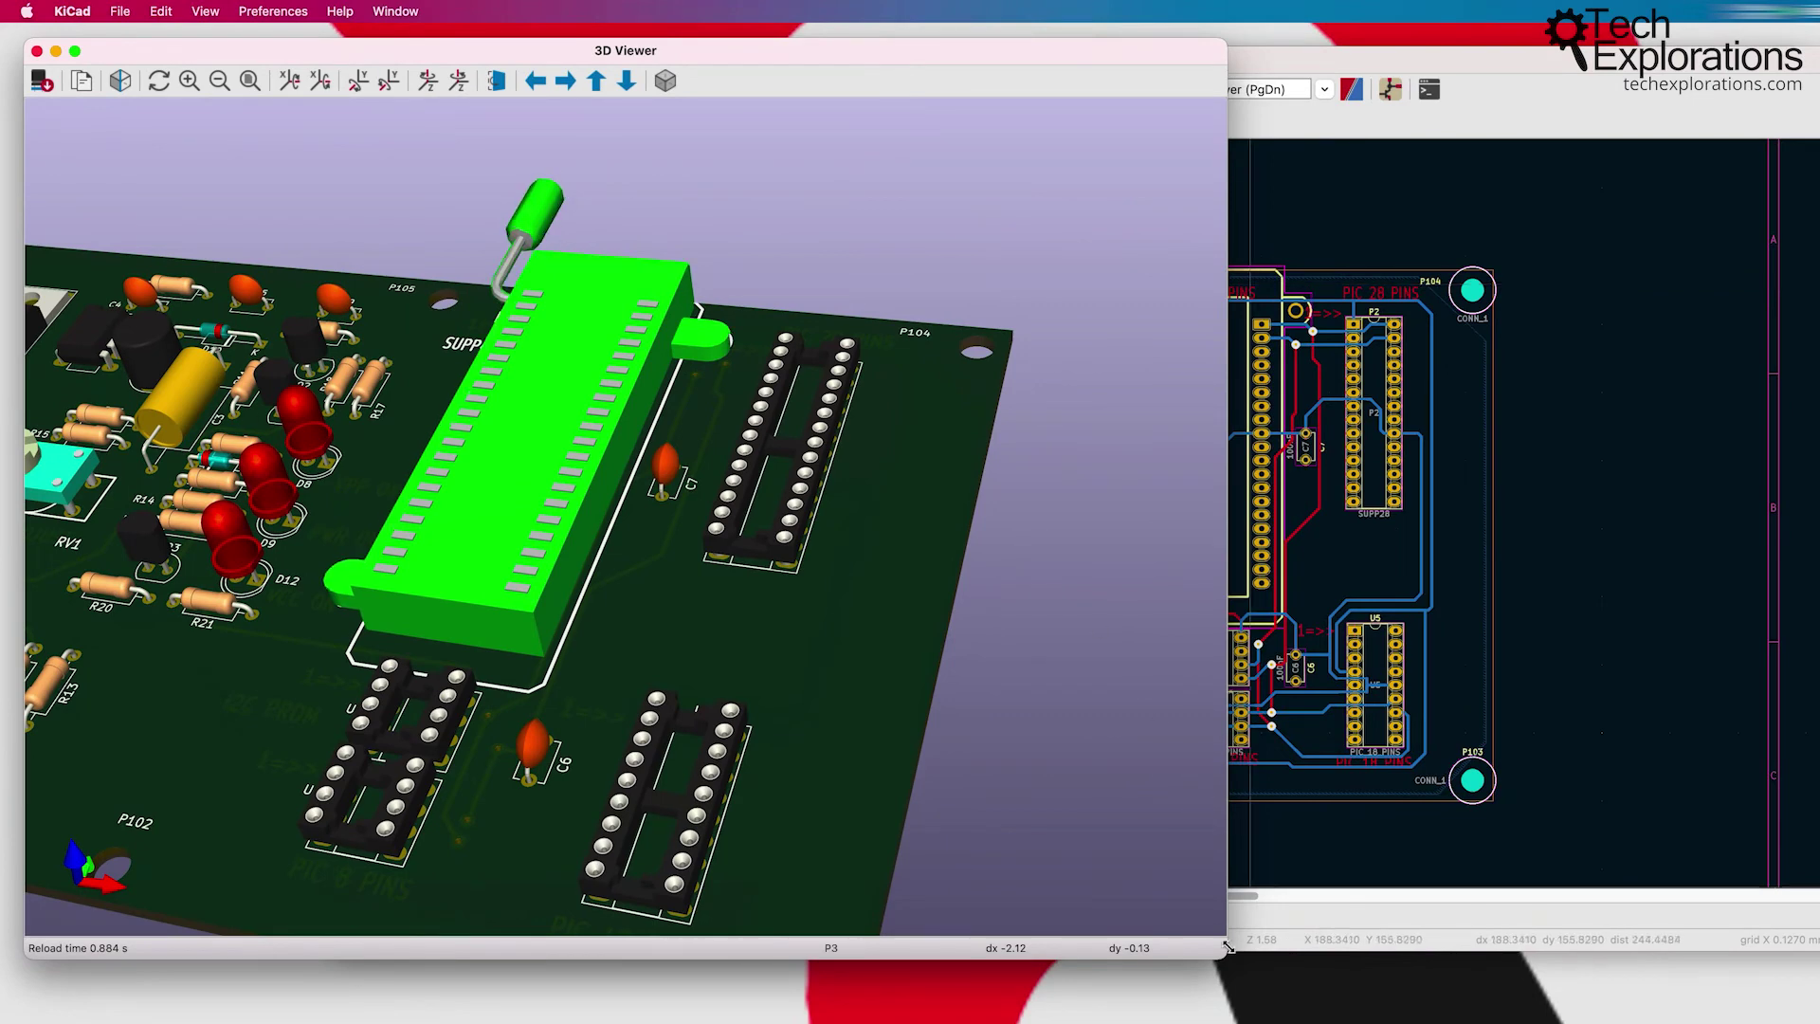
{"action": "left_click_drag", "start_coordinate": [1192, 938], "coordinate": [836, 860]}
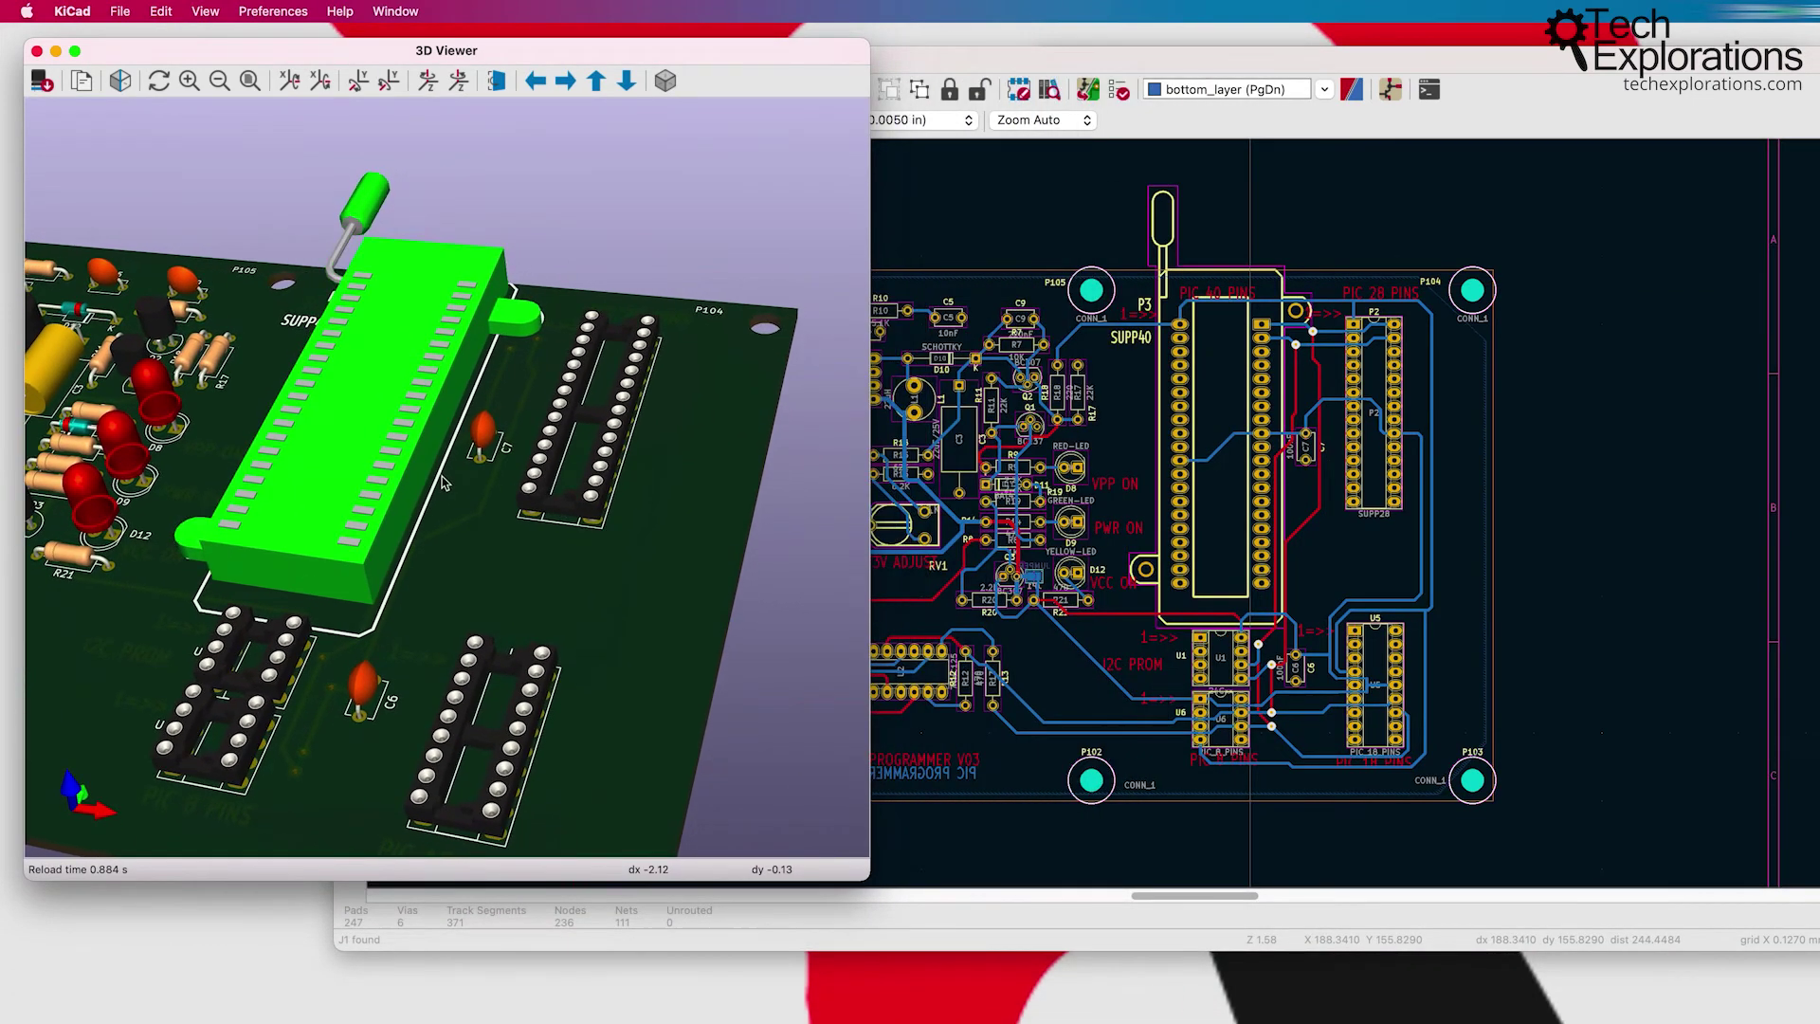
Step: Select footprint P2 in the PCB editor and examine its socket model in the 3D viewer
{"action": "left_click", "coordinate": [1621, 455]}
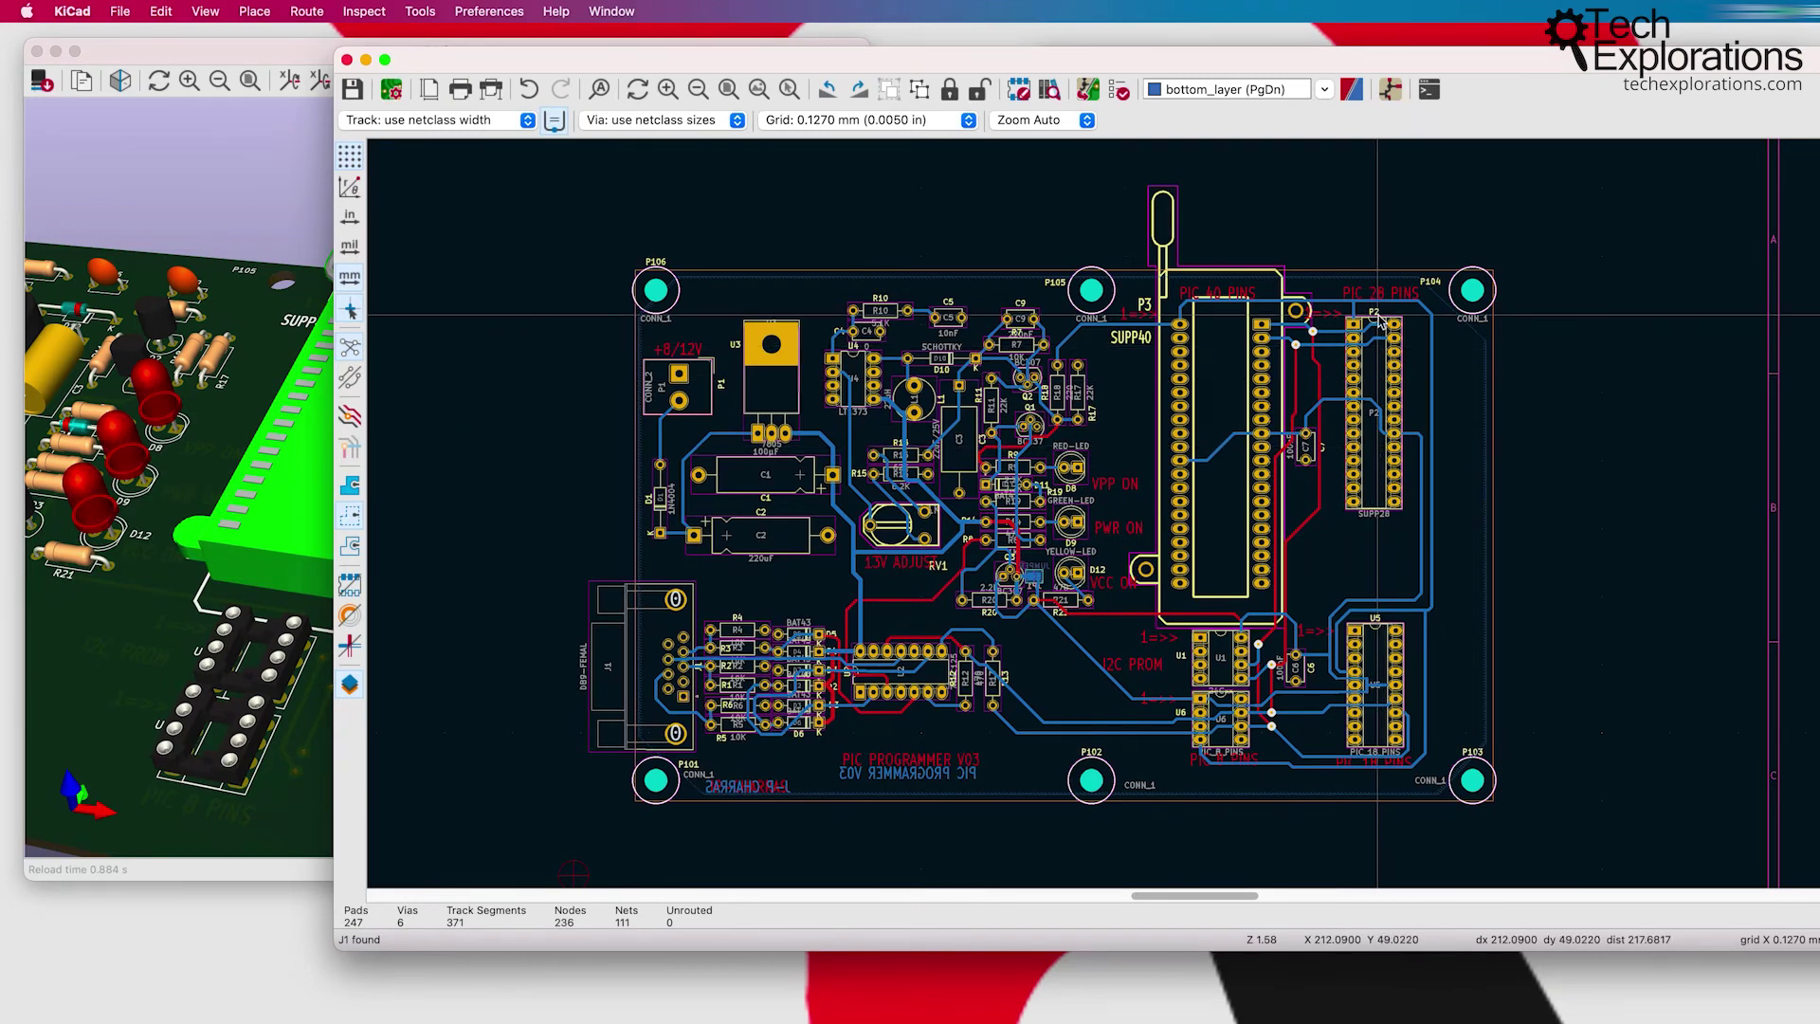
{"action": "scroll", "coordinate": [1374, 452], "scroll_direction": "up", "scroll_amount": 1}
{"action": "scroll", "coordinate": [1097, 515], "scroll_direction": "up", "scroll_amount": 2}
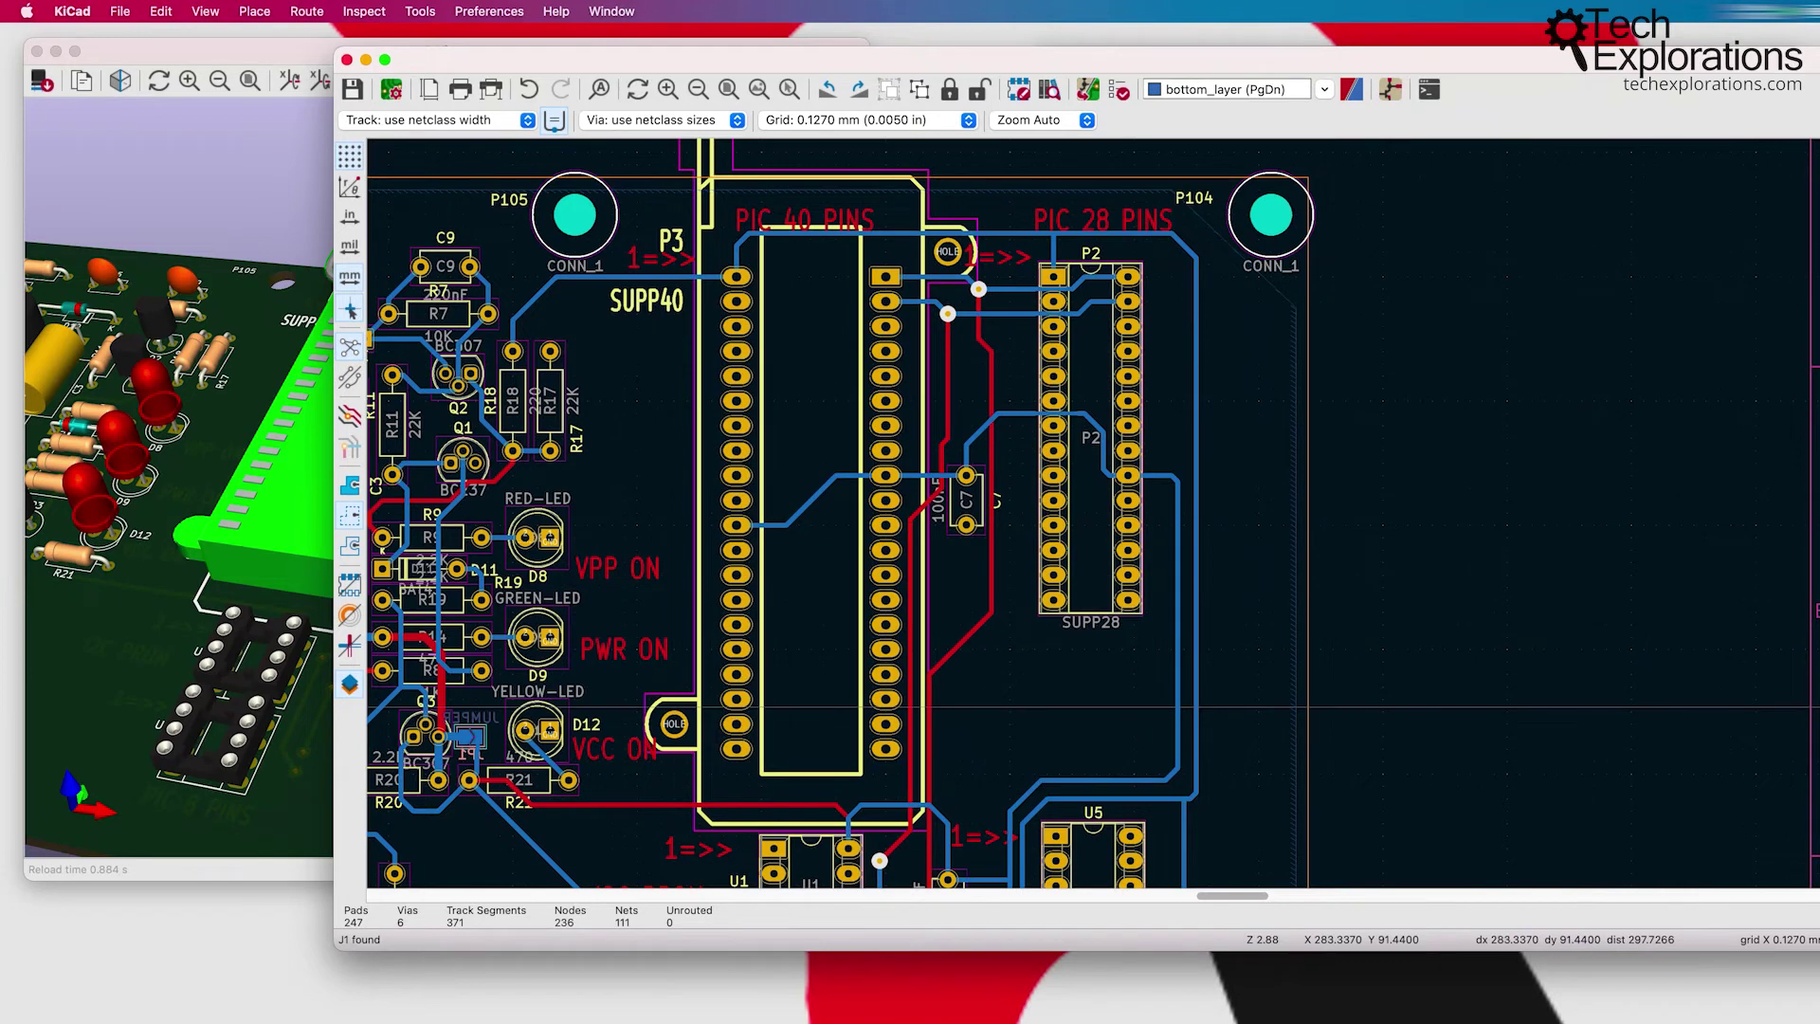
{"action": "left_click", "coordinate": [1077, 529]}
{"action": "left_click", "coordinate": [269, 170]}
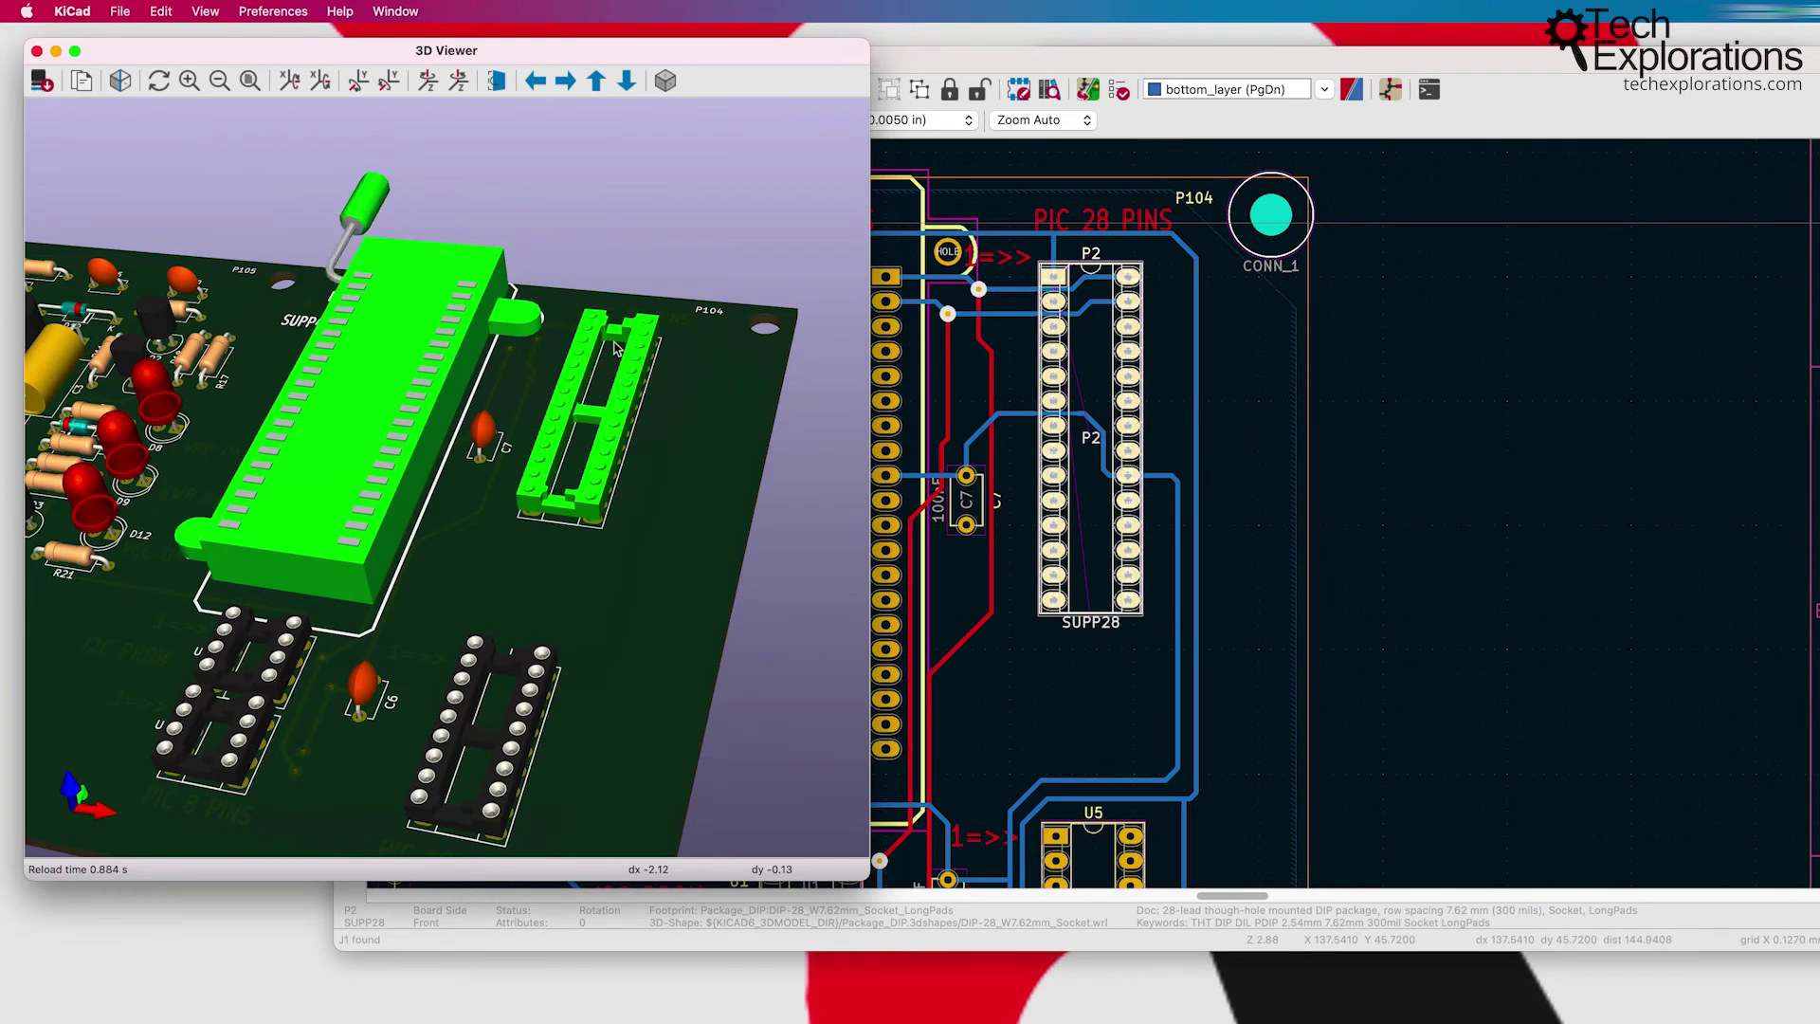
{"action": "scroll", "coordinate": [580, 488], "scroll_direction": "up", "scroll_amount": 5}
{"action": "scroll", "coordinate": [580, 487], "scroll_direction": "down", "scroll_amount": 4}
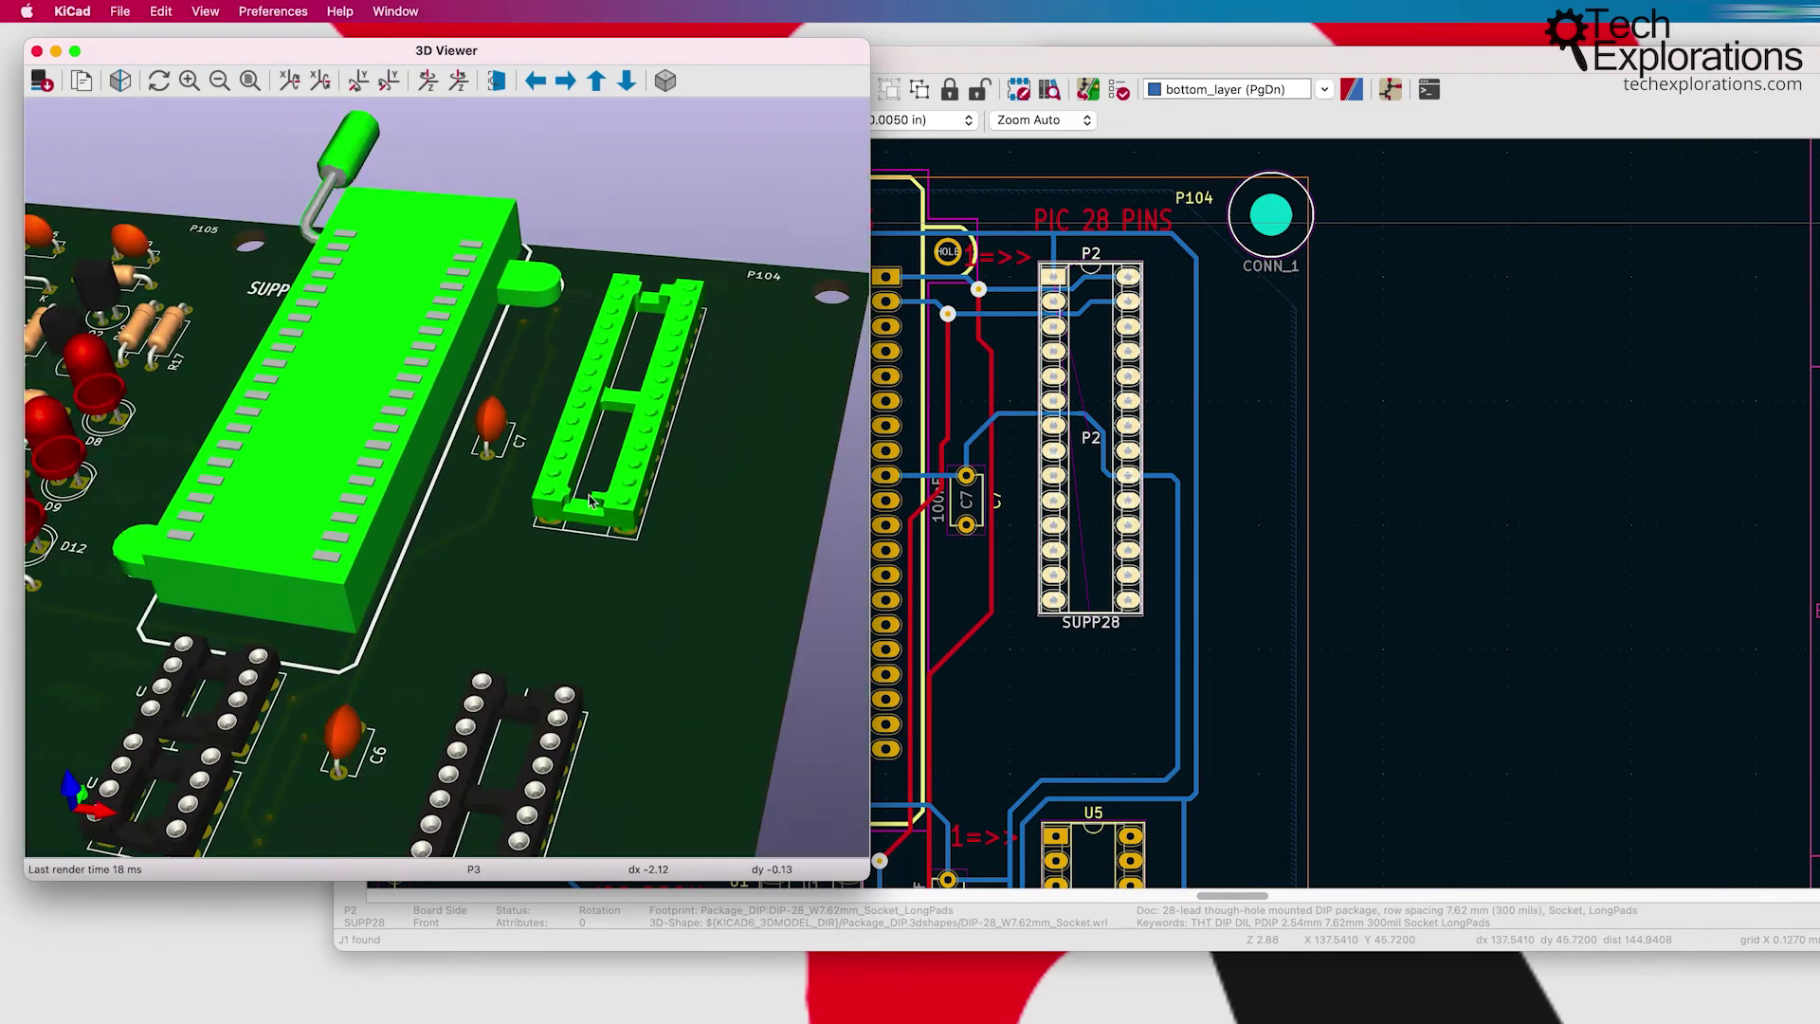
Step: Move the PCB editor window farther from the 3D viewer and select footprint U1 on the board
{"action": "left_click", "coordinate": [1073, 62]}
{"action": "left_click_drag", "start_coordinate": [1072, 62], "coordinate": [1608, 61]}
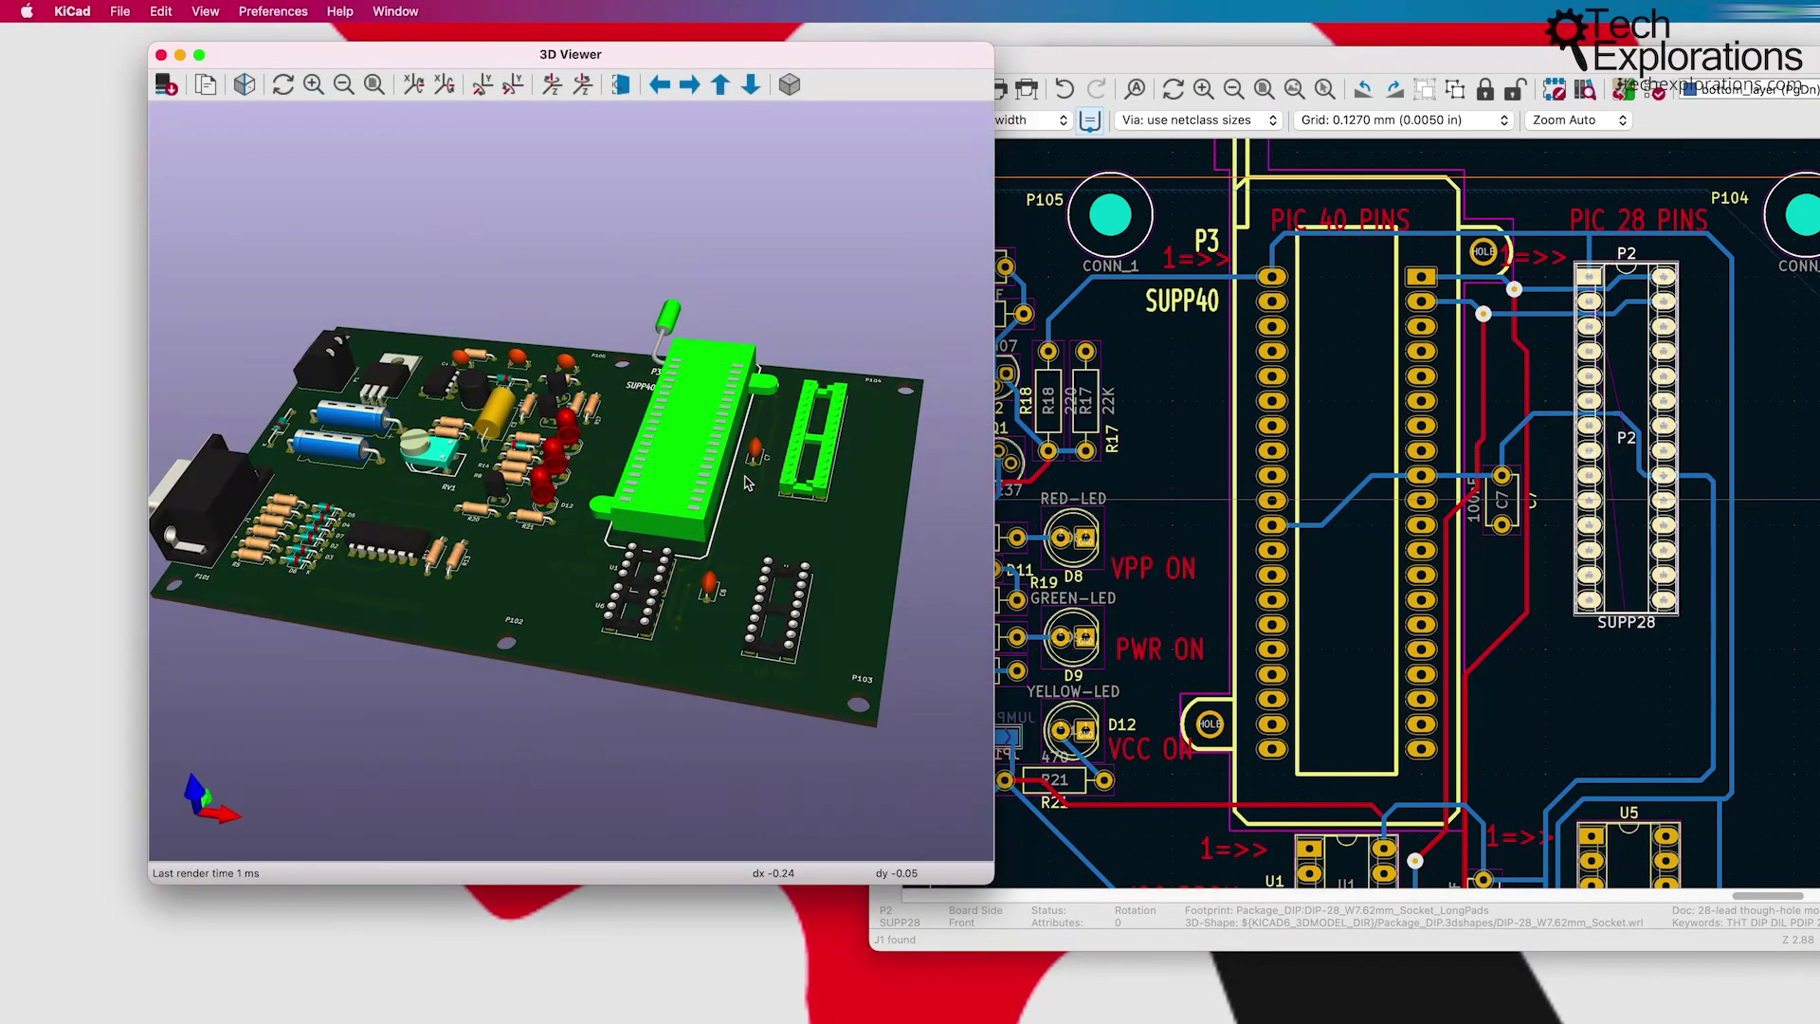
{"action": "scroll", "coordinate": [1438, 505], "scroll_direction": "down", "scroll_amount": 8}
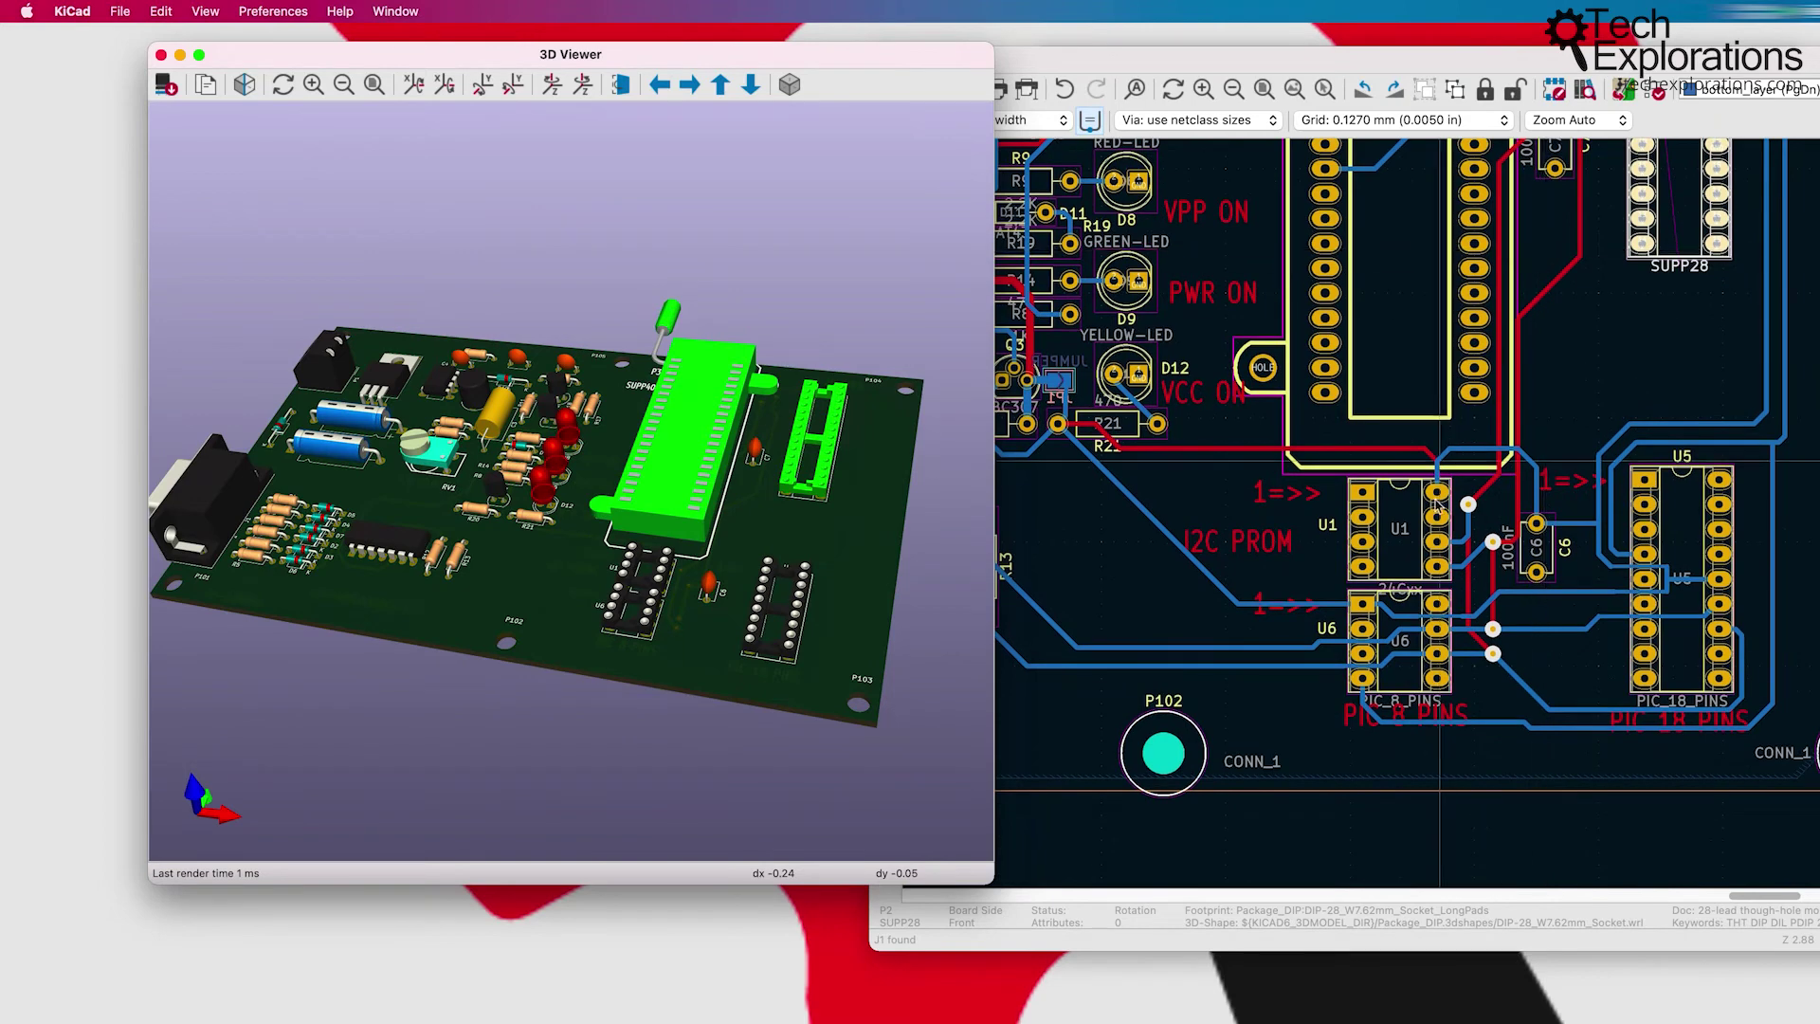
{"action": "left_click", "coordinate": [1437, 507]}
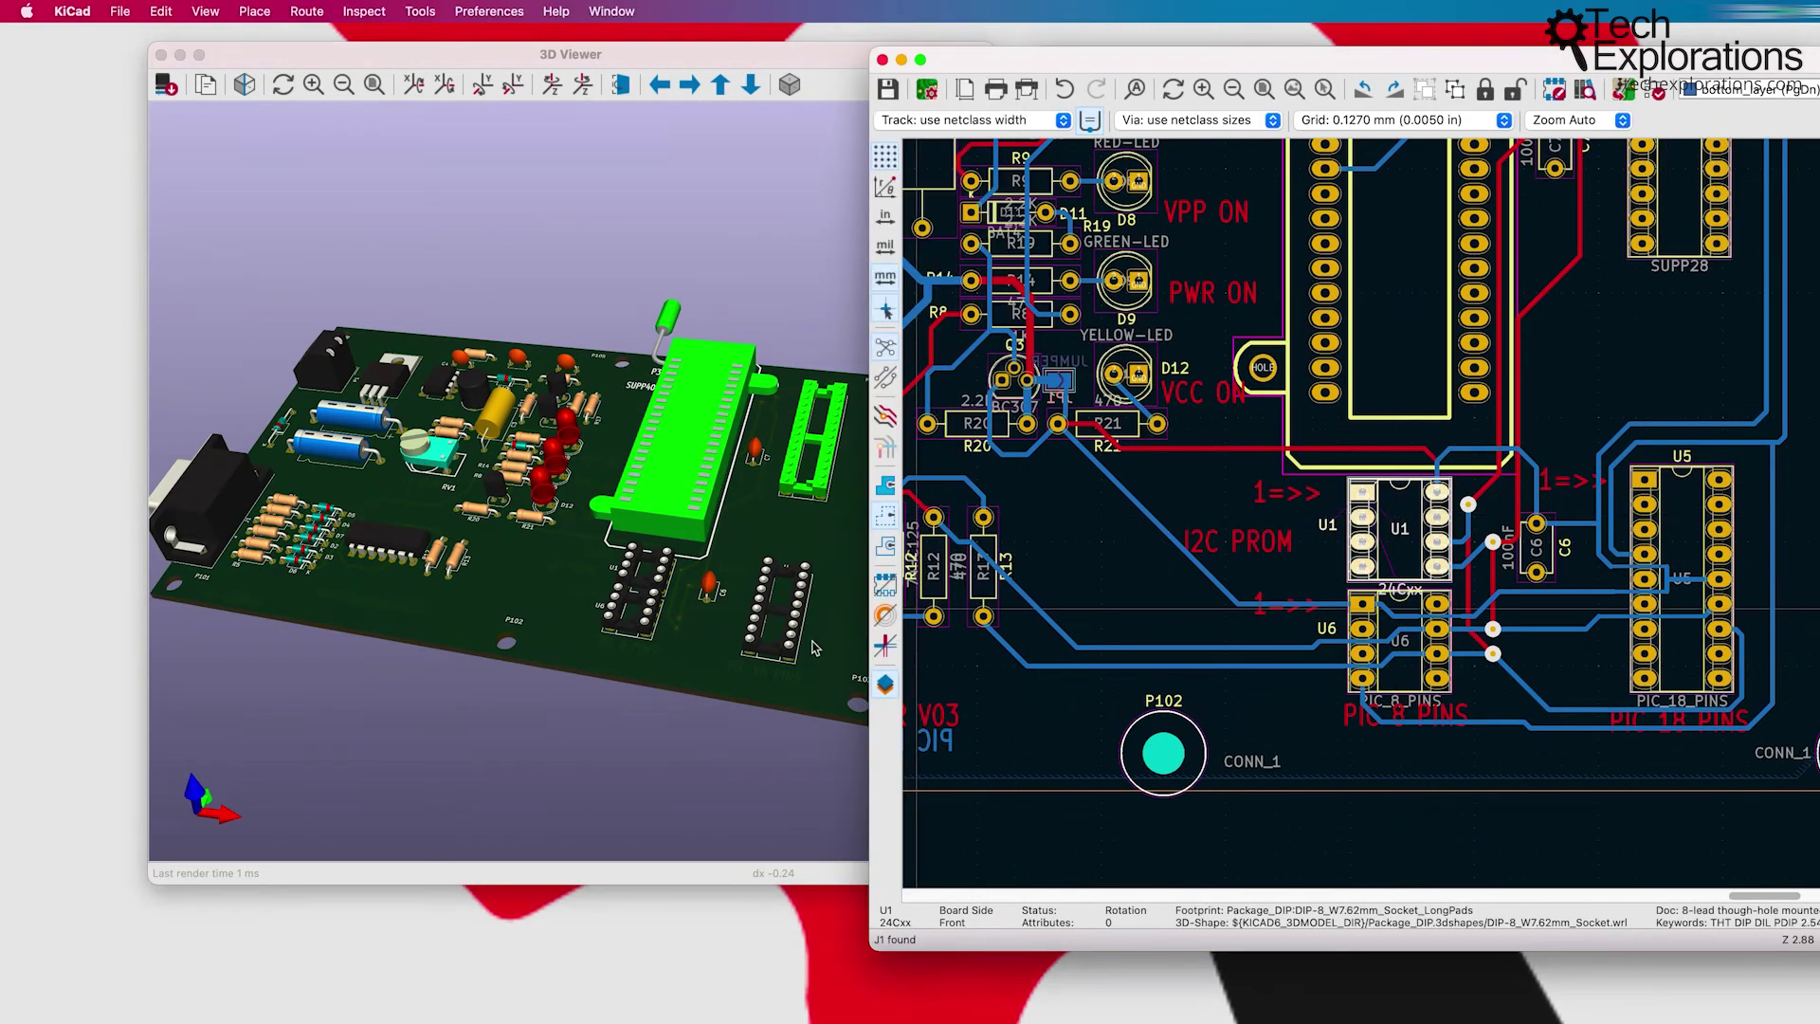
Step: View U1's socket in the 3D viewer, then select yellow LED D12 on the board and examine its model from another angle
{"action": "left_click", "coordinate": [629, 735]}
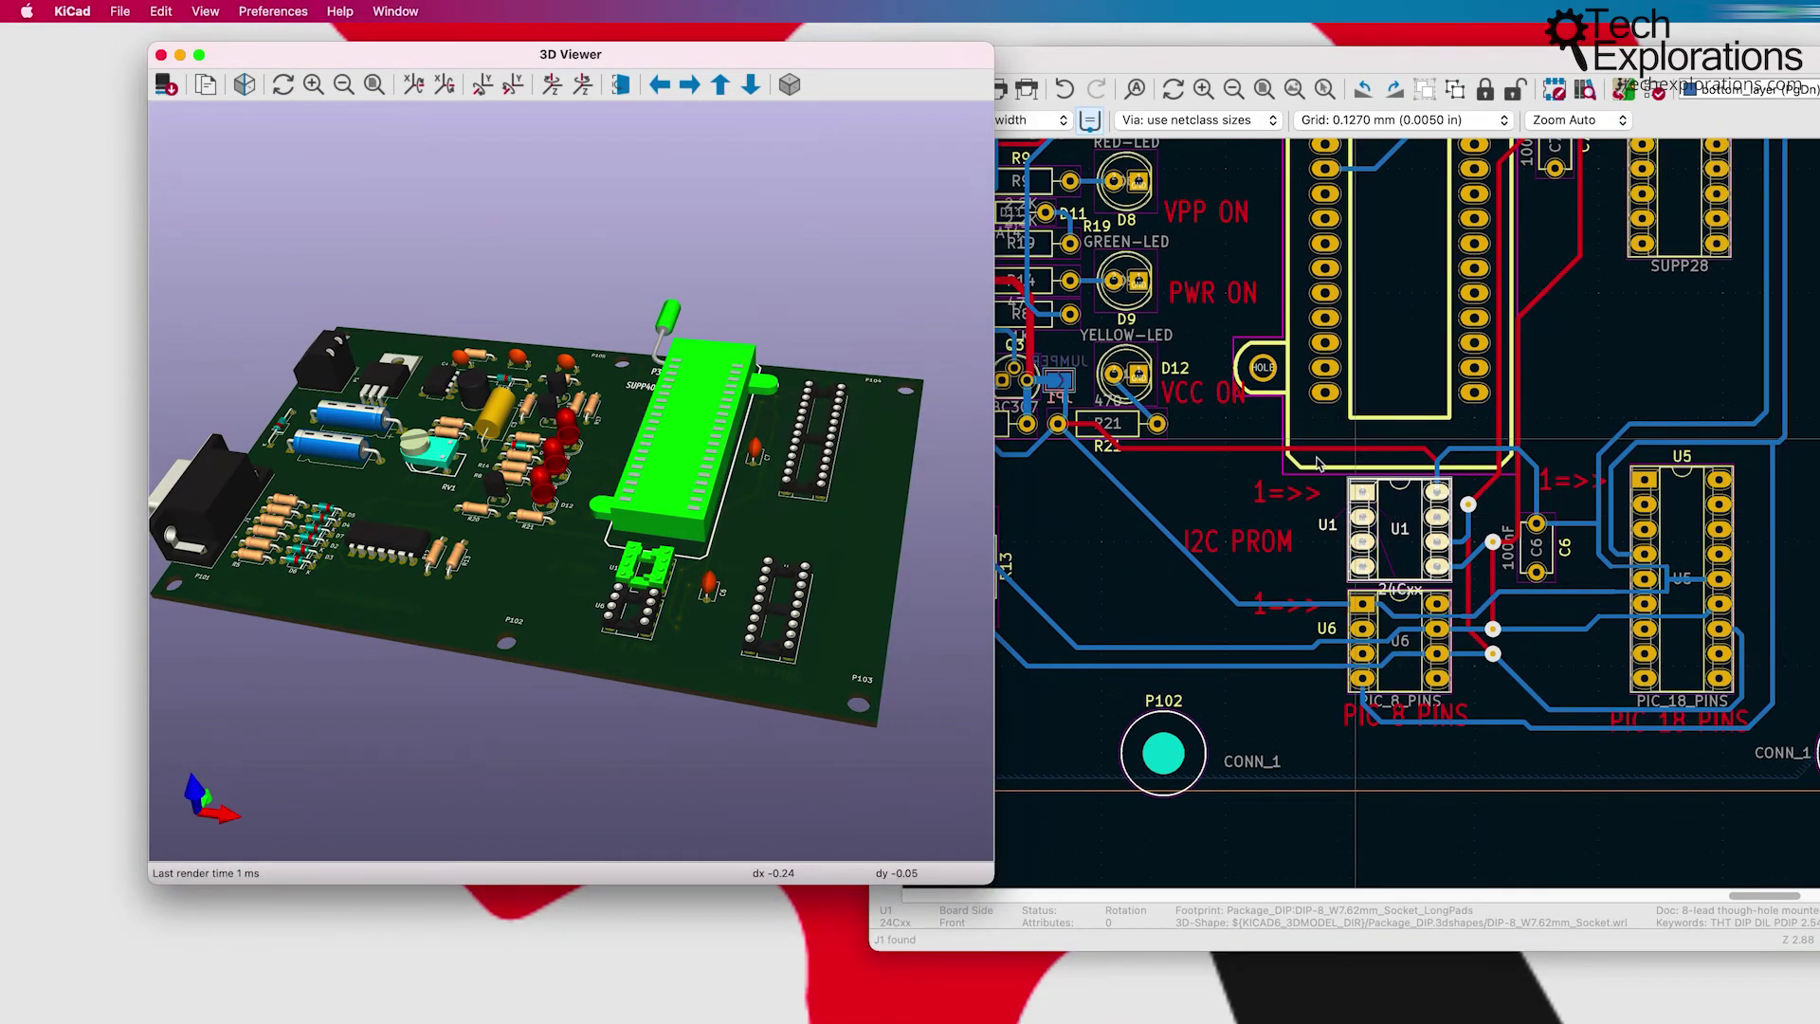
{"action": "scroll", "coordinate": [1394, 426], "scroll_direction": "left", "scroll_amount": 6}
{"action": "scroll", "coordinate": [1395, 426], "scroll_direction": "up", "scroll_amount": 1}
{"action": "left_click", "coordinate": [1392, 426]}
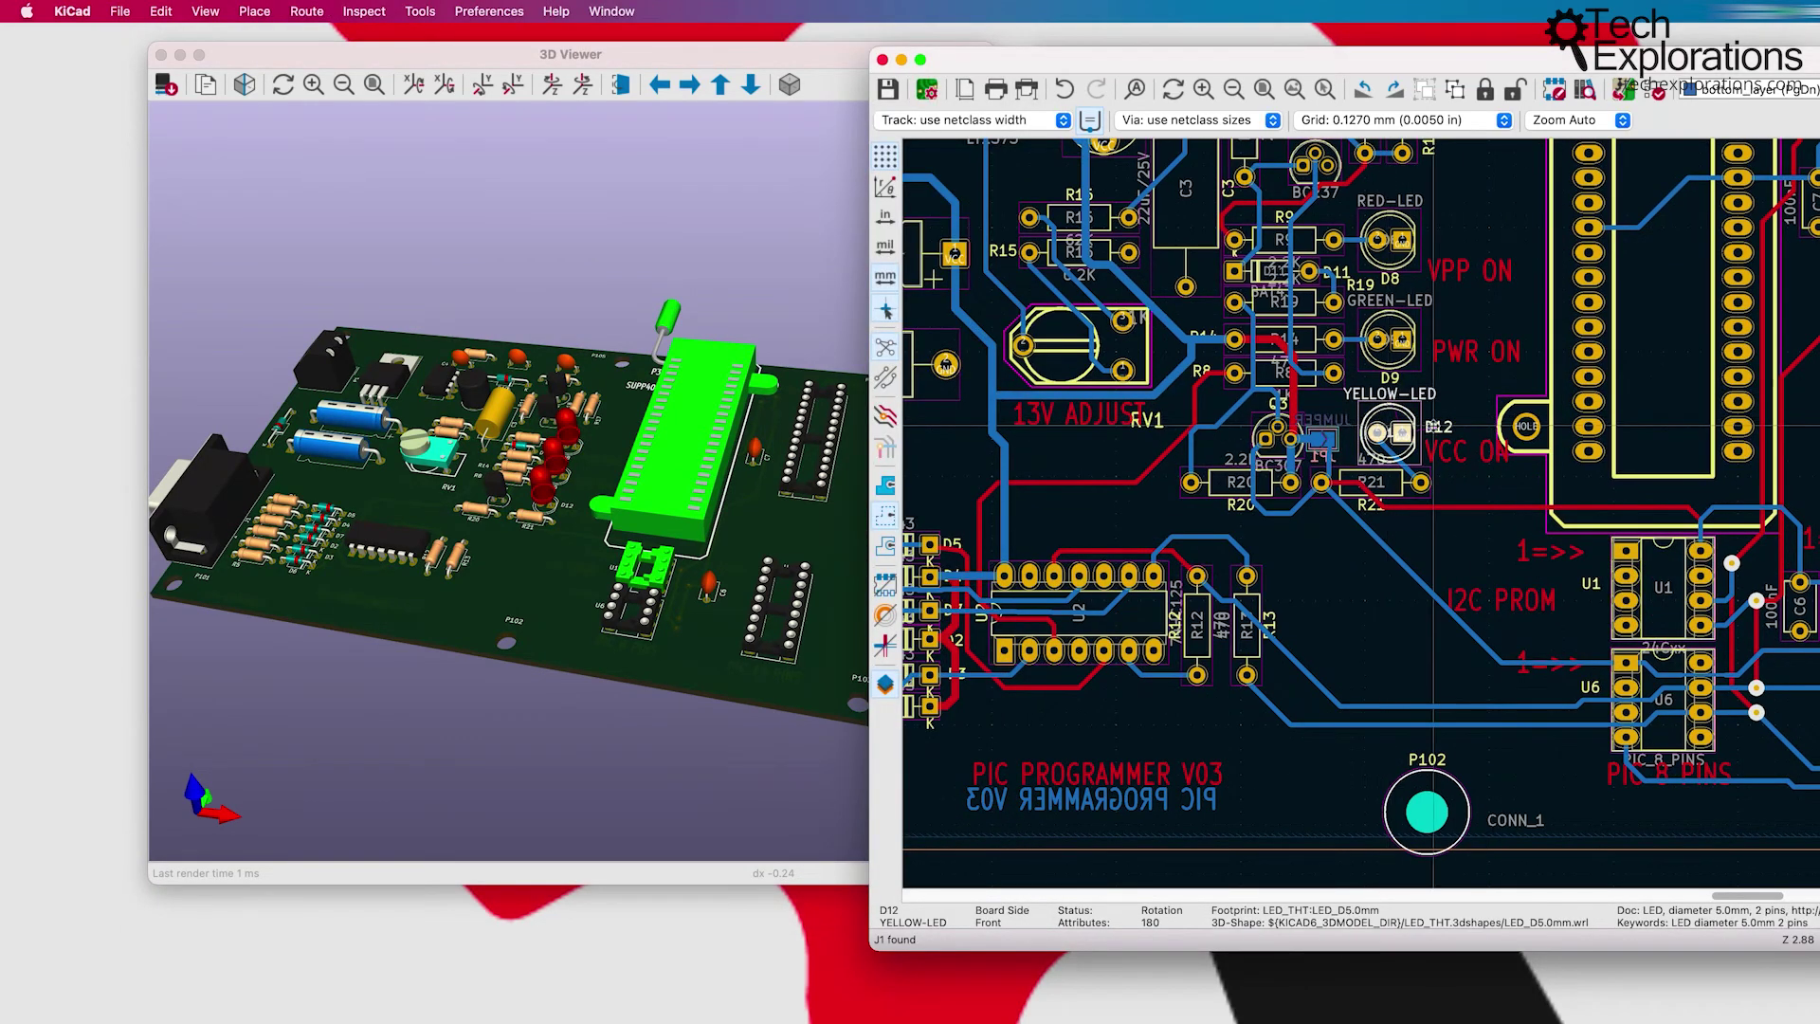
{"action": "left_click", "coordinate": [576, 748]}
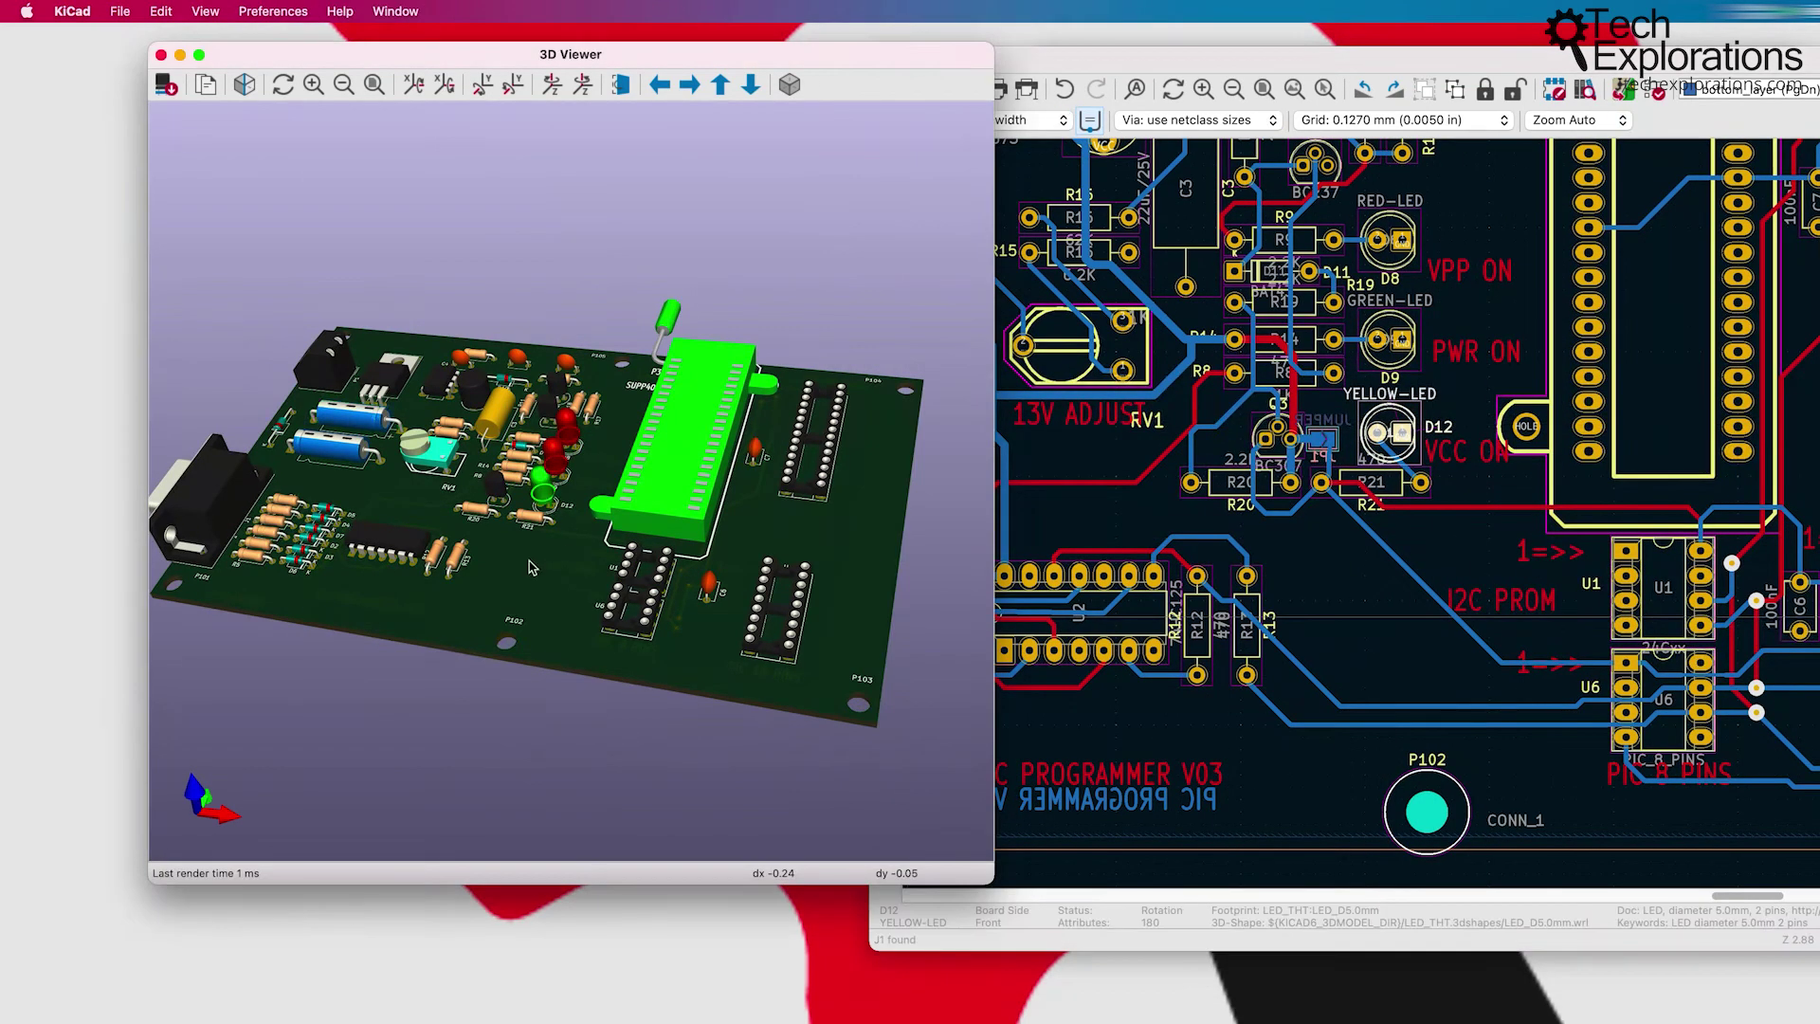
{"action": "left_click_drag", "start_coordinate": [532, 567], "coordinate": [488, 664]}
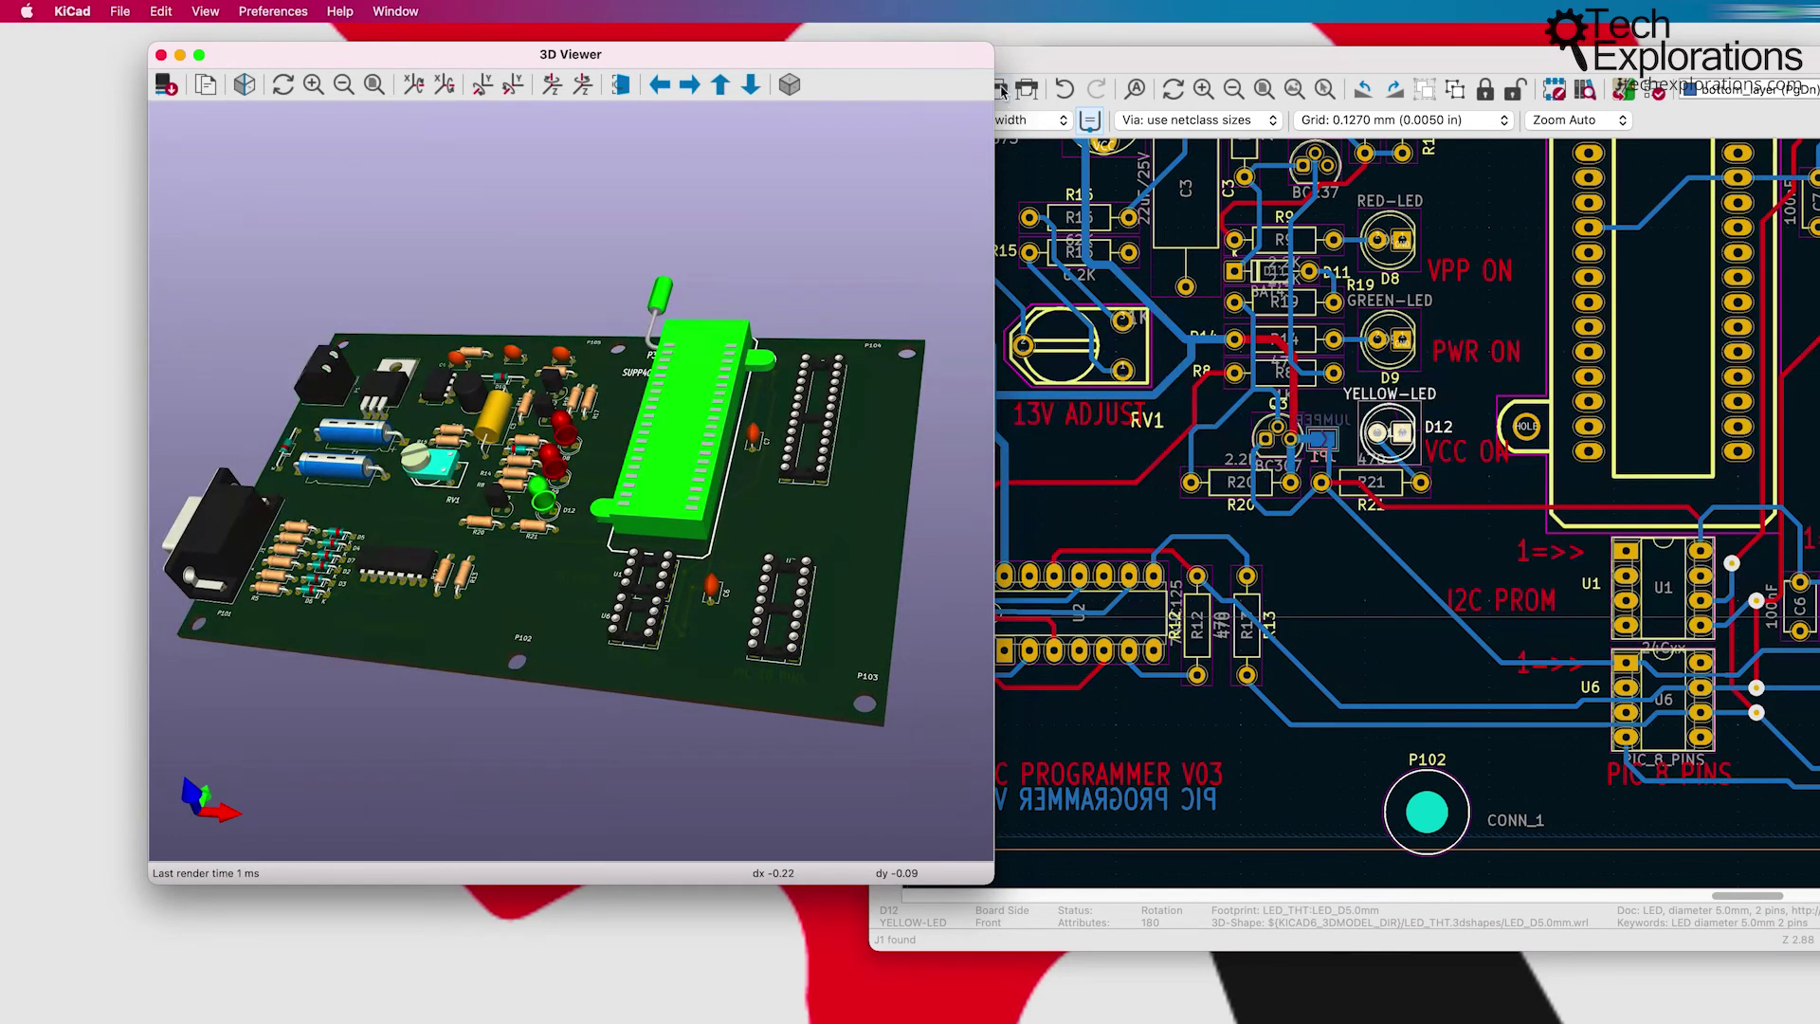
Step: Set the narrowed schematic editor beside the PCB editor and select symbols Q3 and D12 to locate their footprints on the board
{"action": "left_click_drag", "start_coordinate": [1403, 1020], "coordinate": [1001, 81]}
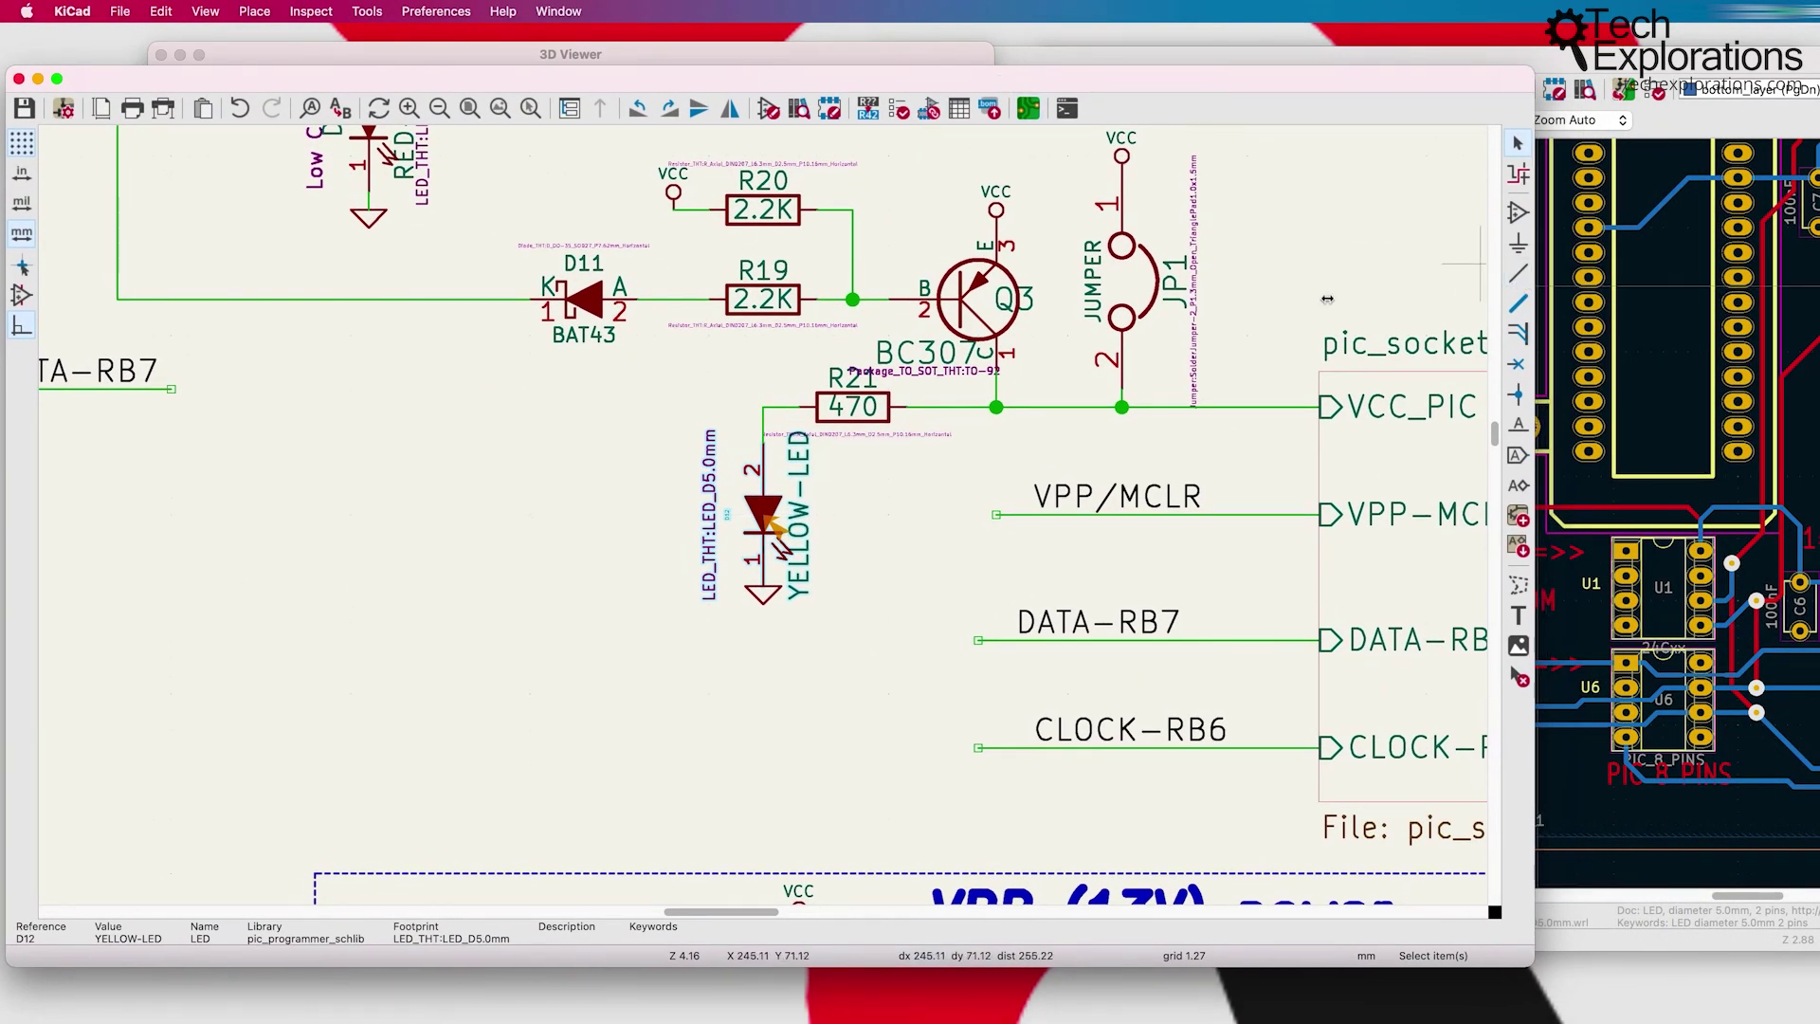
{"action": "left_click_drag", "start_coordinate": [1327, 298], "coordinate": [848, 301]}
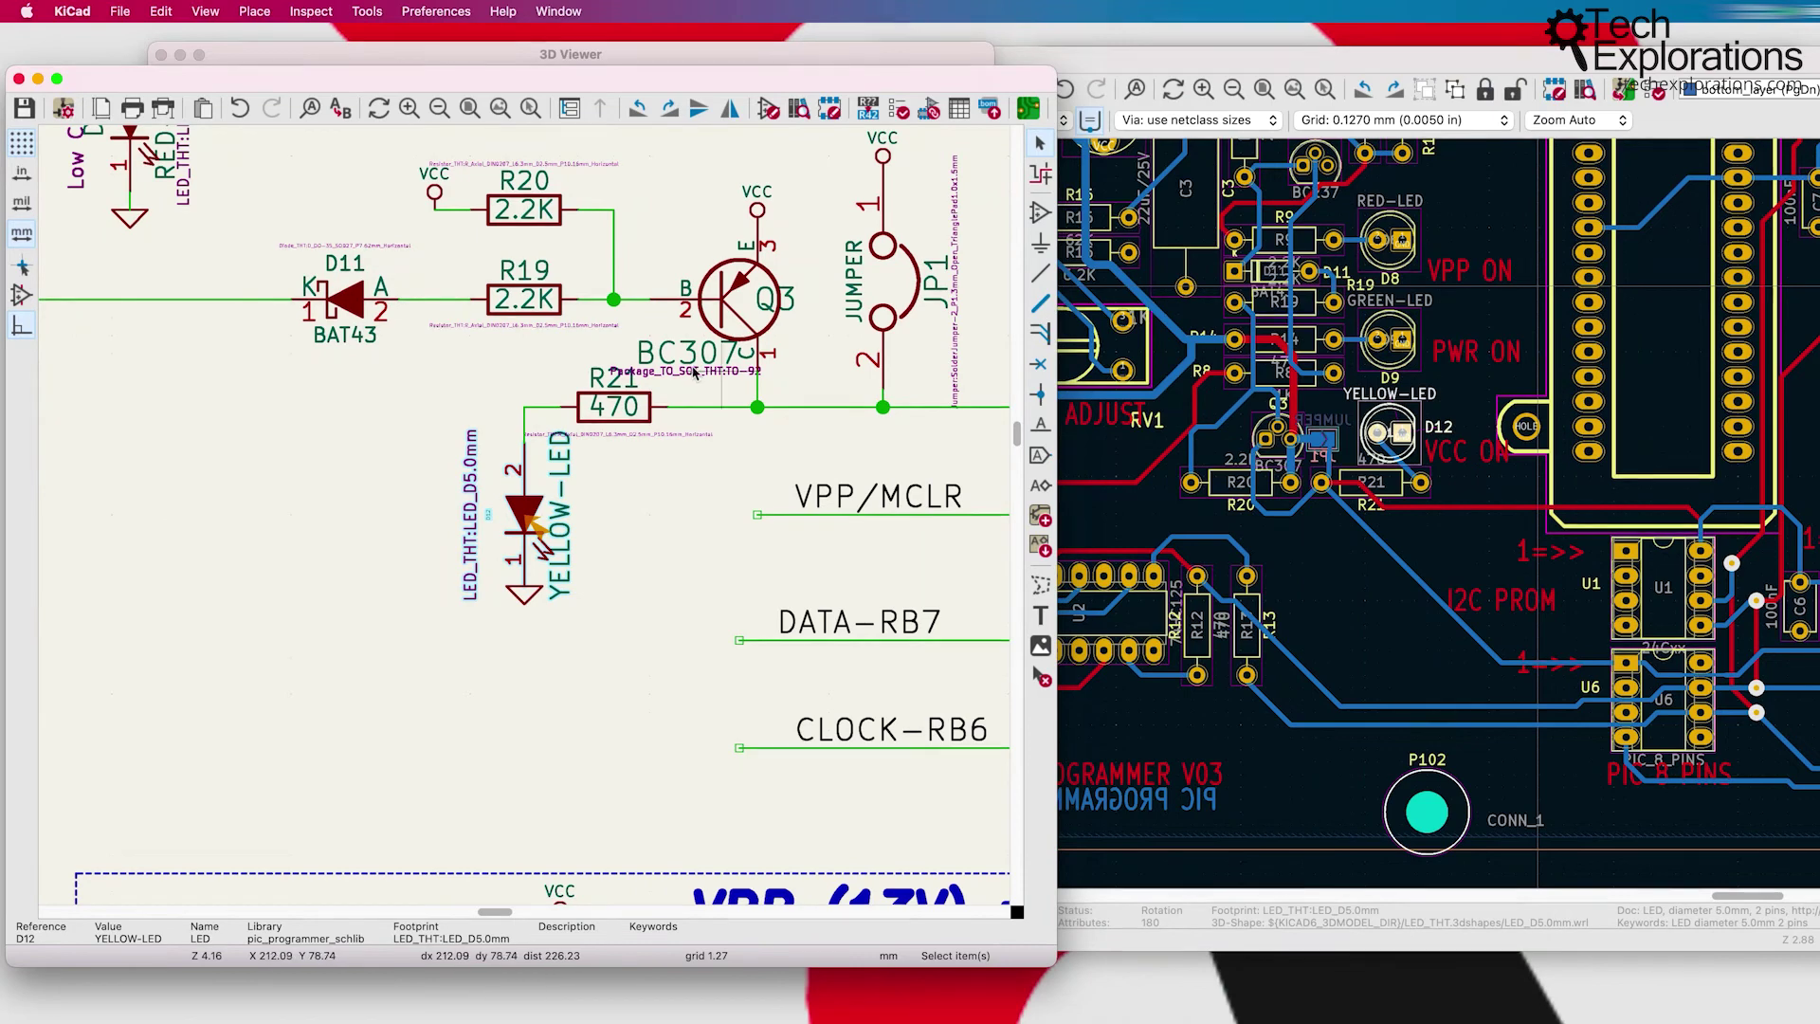
{"action": "left_click", "coordinate": [743, 301]}
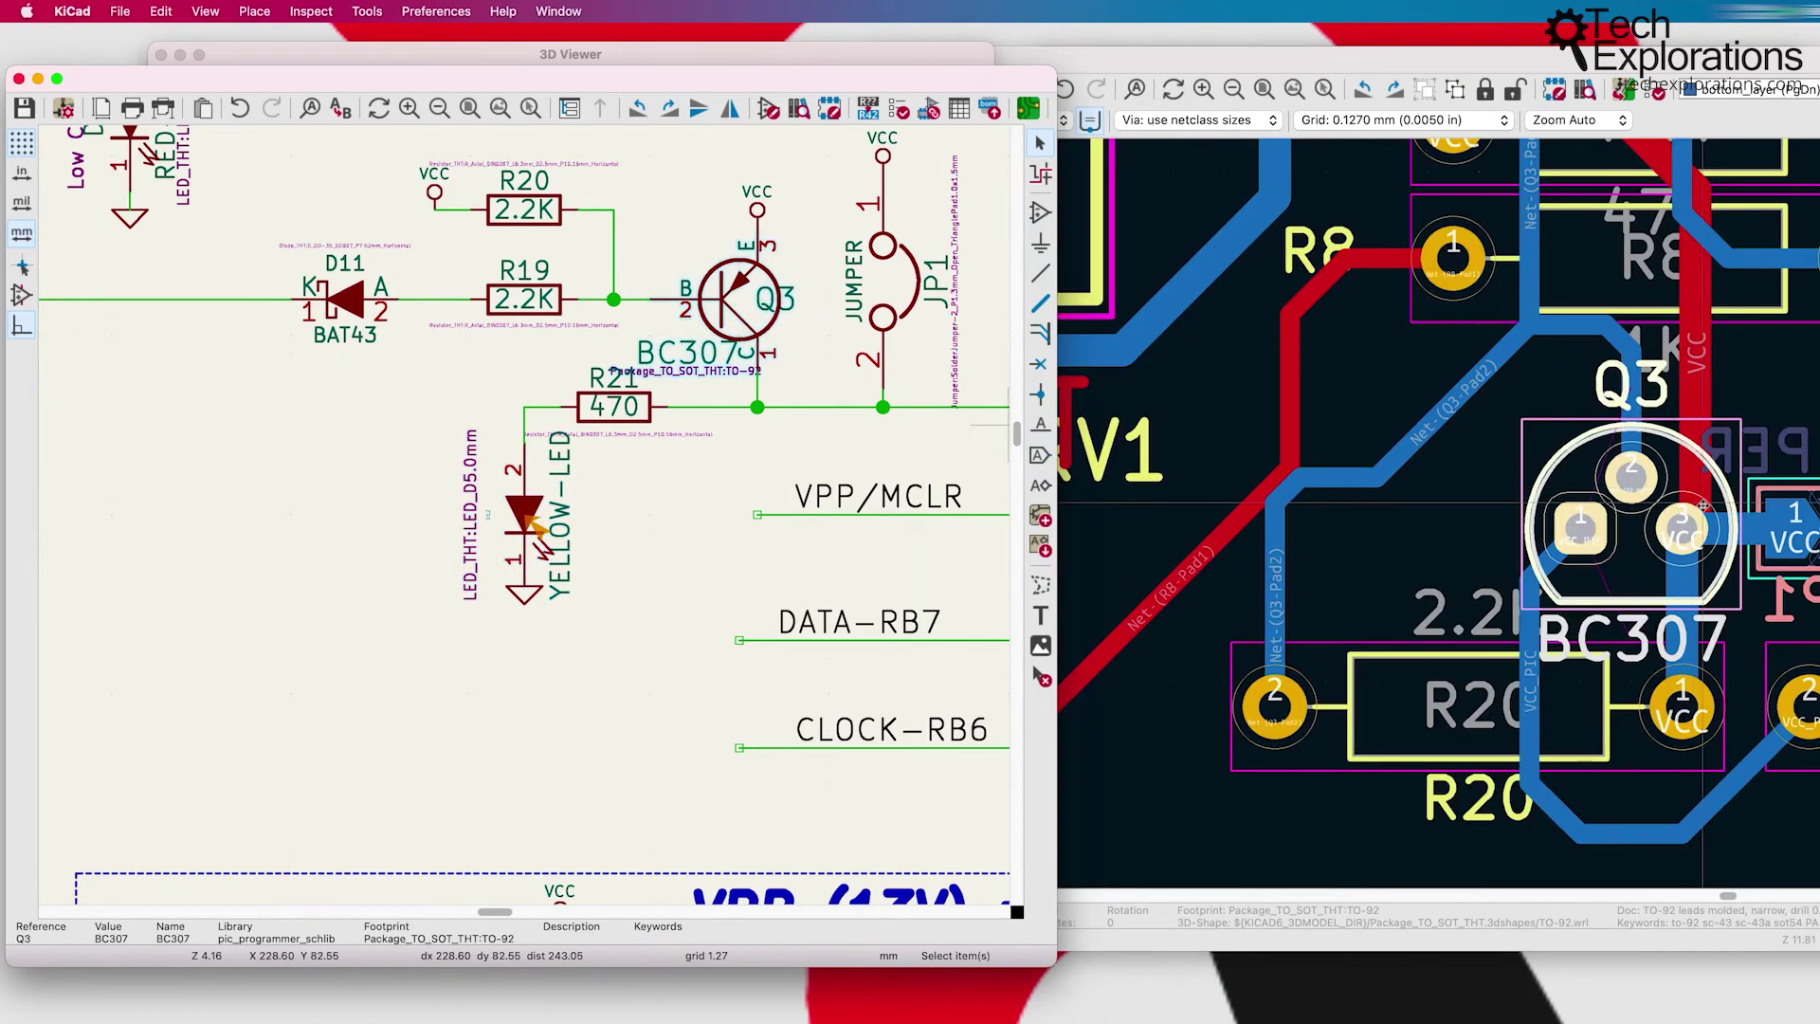
{"action": "left_click", "coordinate": [524, 503]}
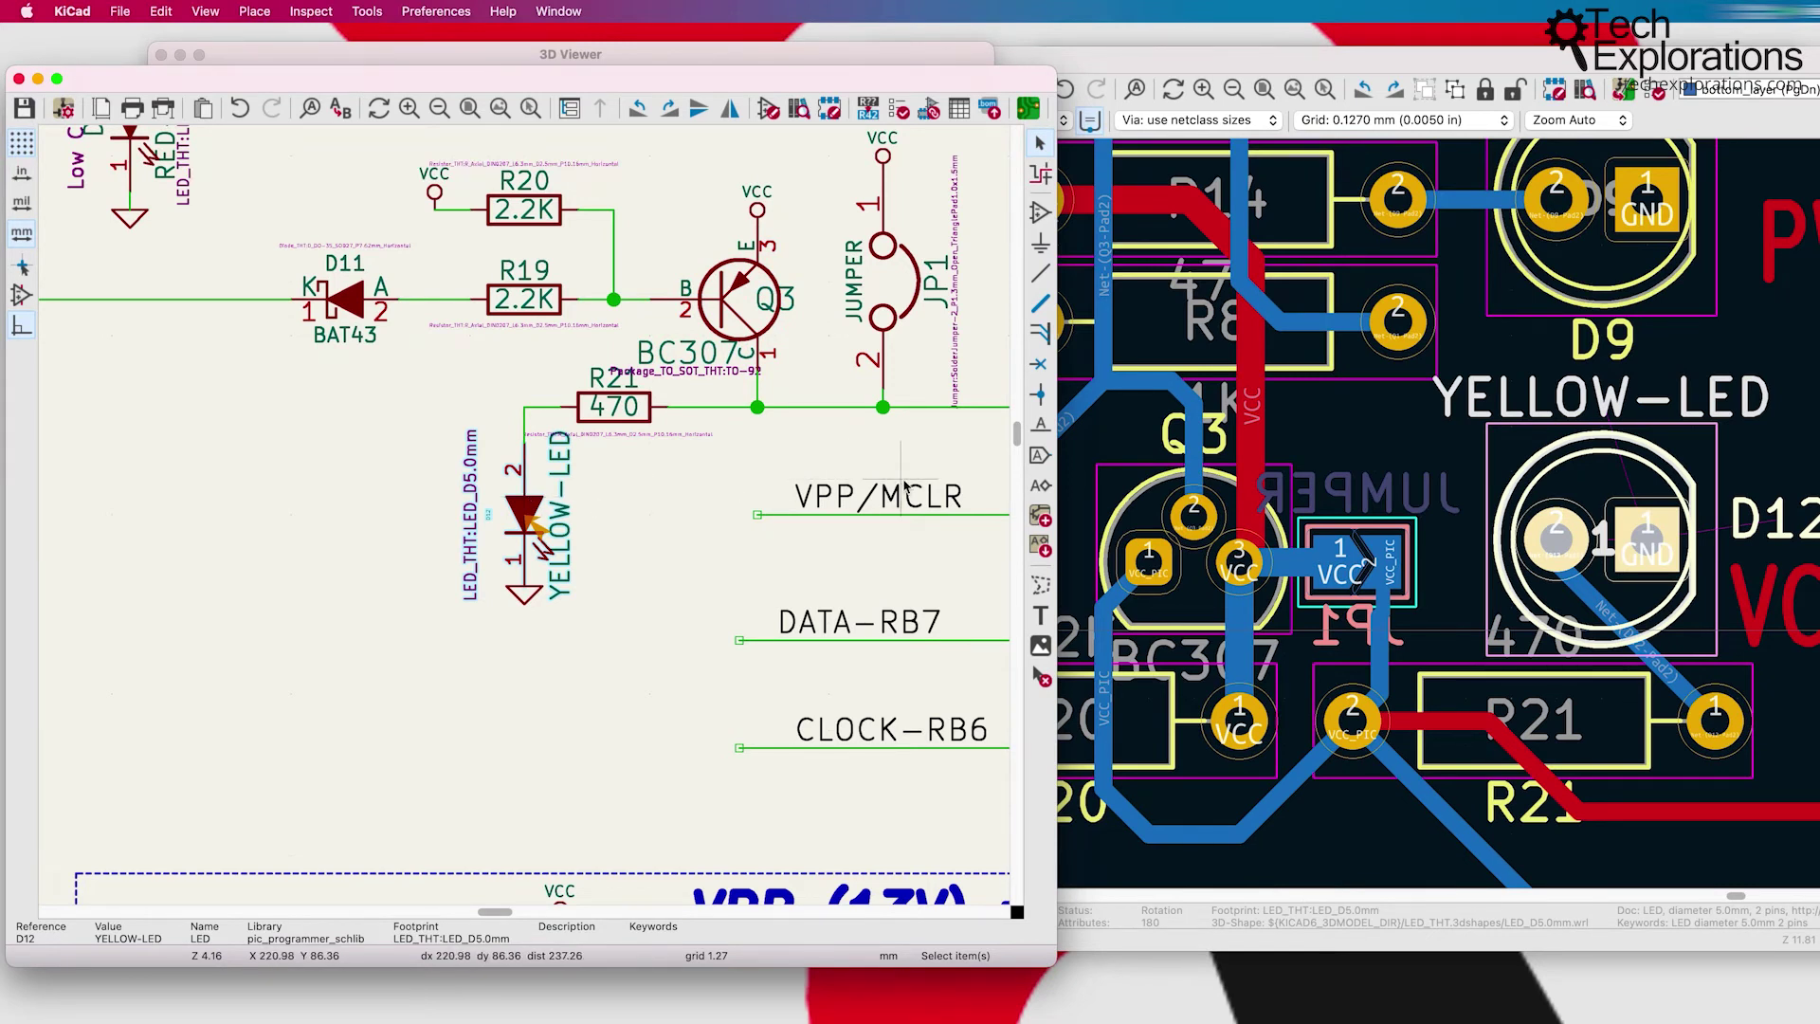
Step: Open the pic_sockets sheet from the schematic and check the sheet structure in the hierarchy navigator
{"action": "scroll", "coordinate": [905, 488], "scroll_direction": "right", "scroll_amount": 5}
{"action": "scroll", "coordinate": [954, 656], "scroll_direction": "up", "scroll_amount": 5}
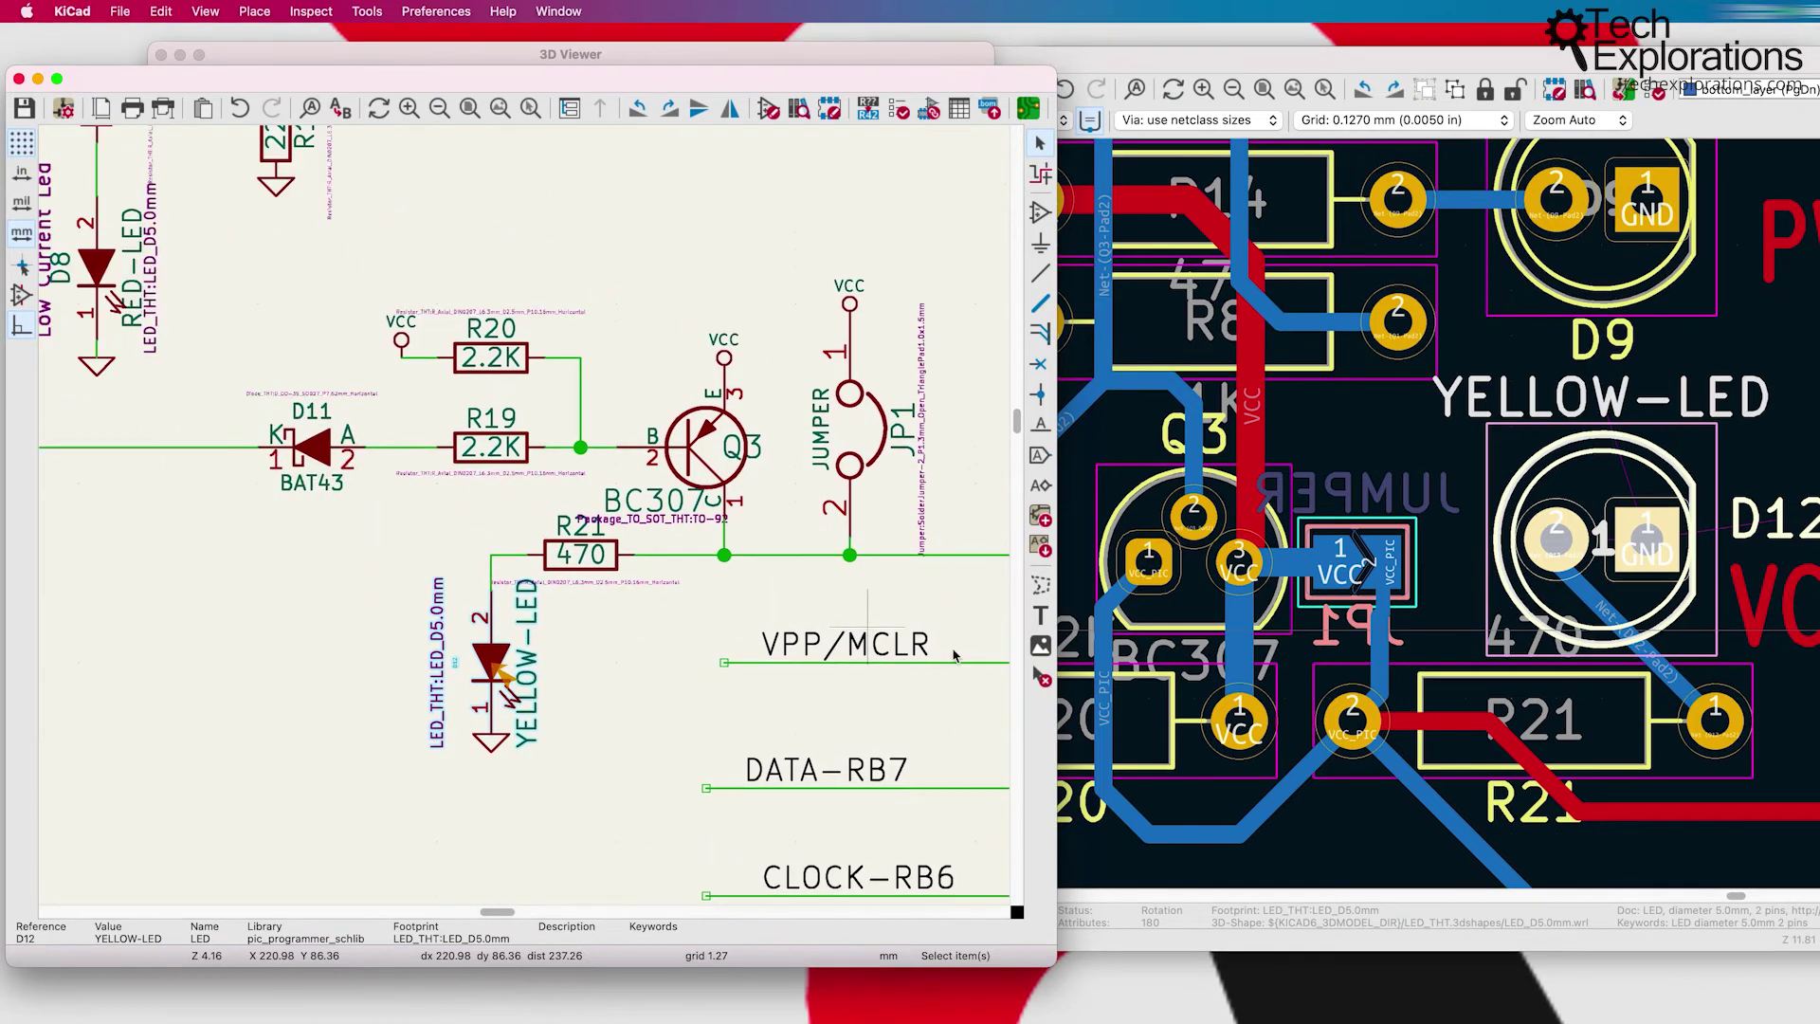
{"action": "scroll", "coordinate": [664, 588], "scroll_direction": "right", "scroll_amount": 6}
{"action": "scroll", "coordinate": [663, 588], "scroll_direction": "down", "scroll_amount": 2}
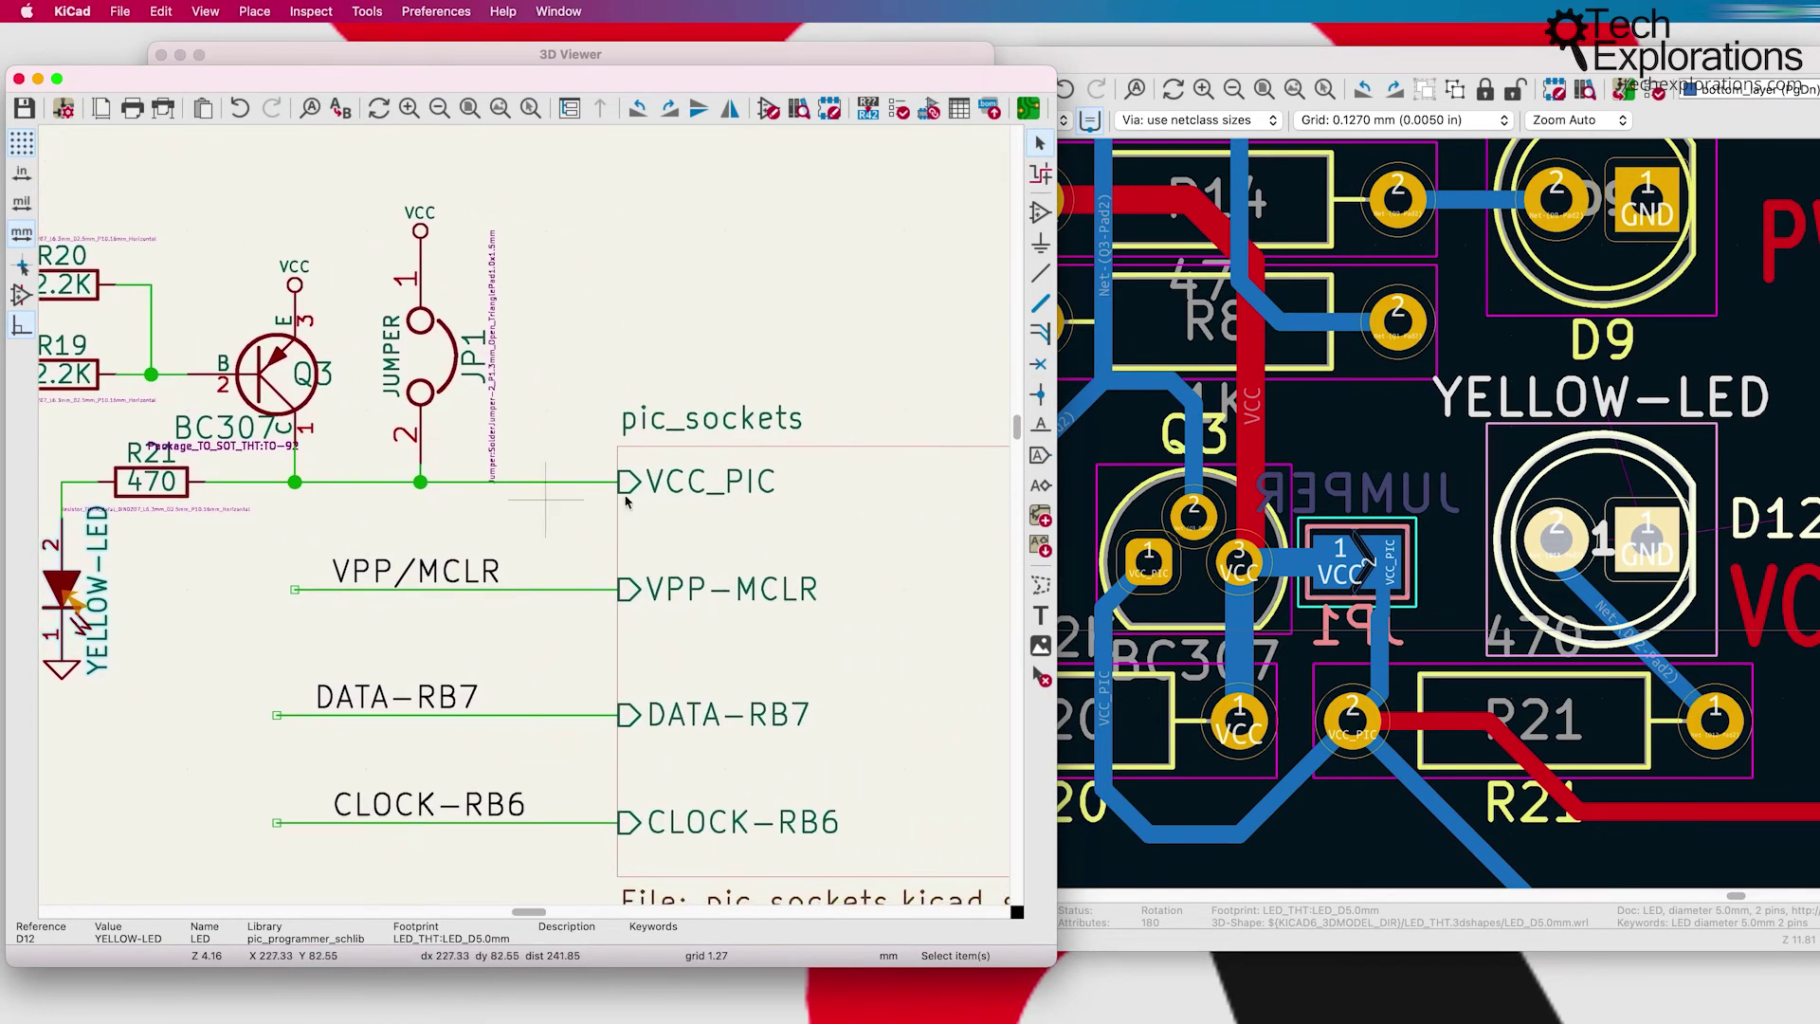
{"action": "middle_click_drag", "start_coordinate": [839, 545], "coordinate": [659, 403]}
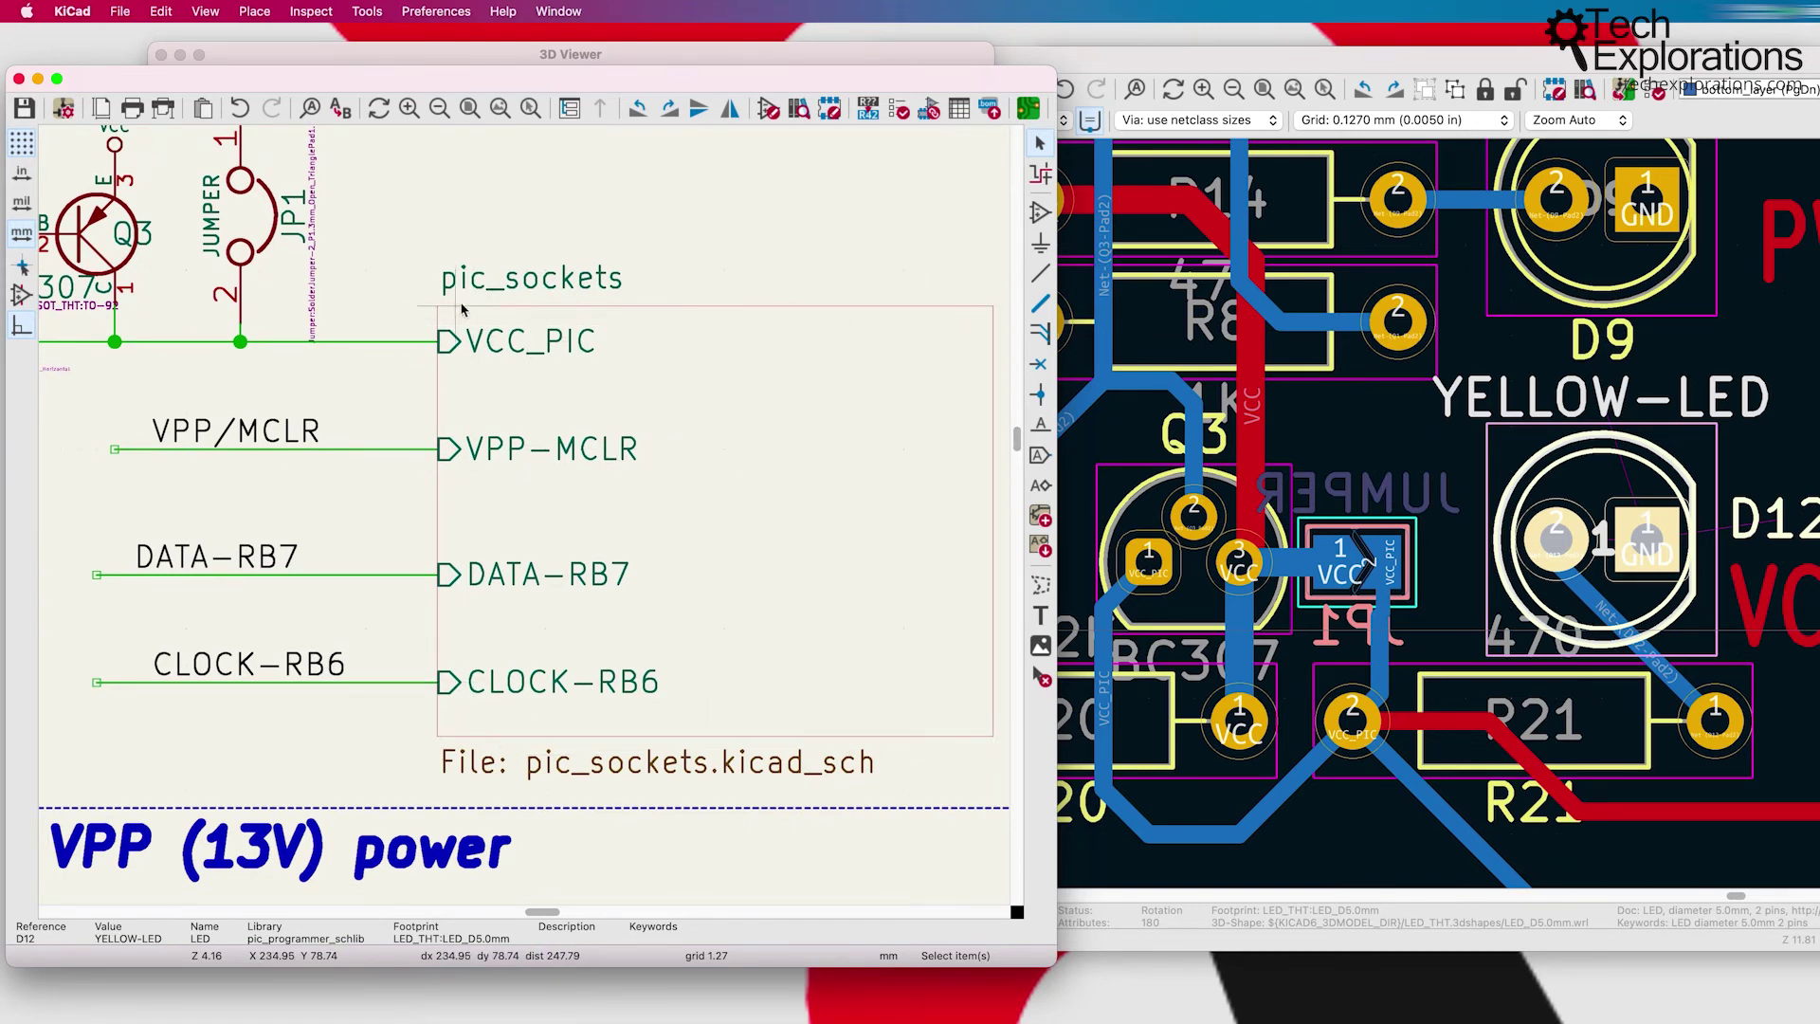
{"action": "double_click", "coordinate": [747, 415]}
{"action": "middle_click_drag", "start_coordinate": [783, 620], "coordinate": [614, 383]}
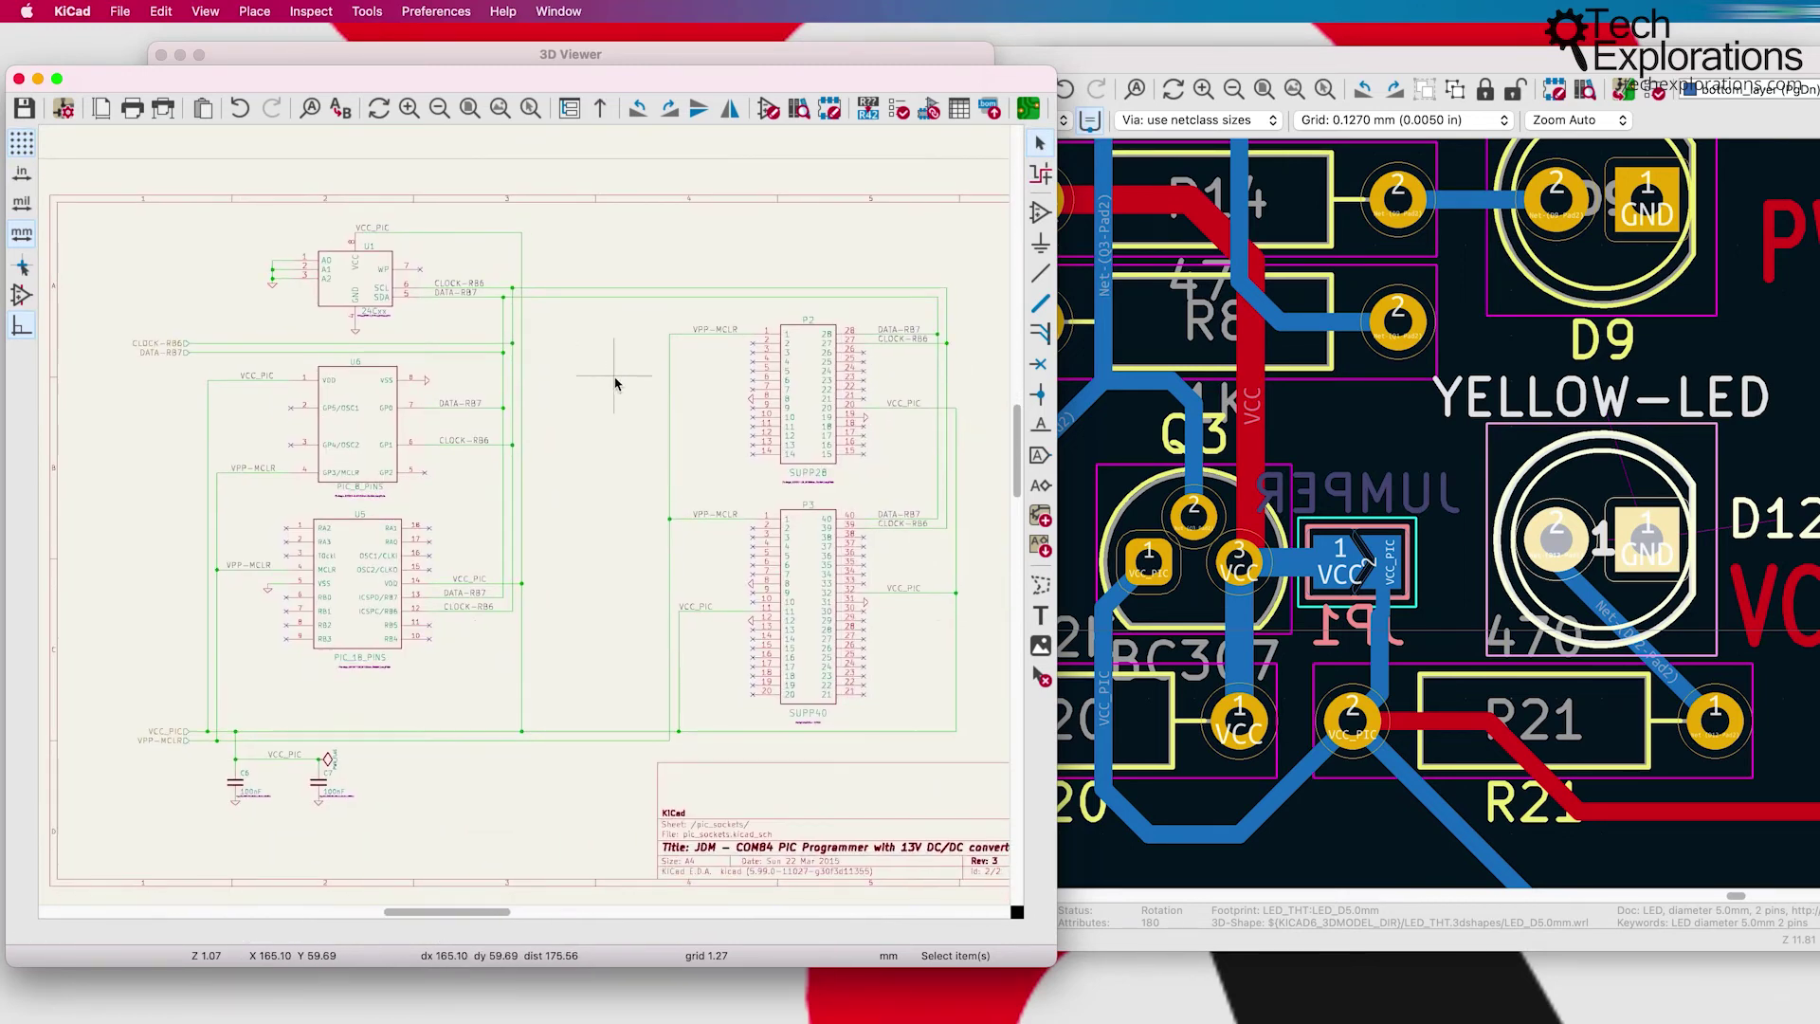
{"action": "left_click", "coordinate": [570, 108]}
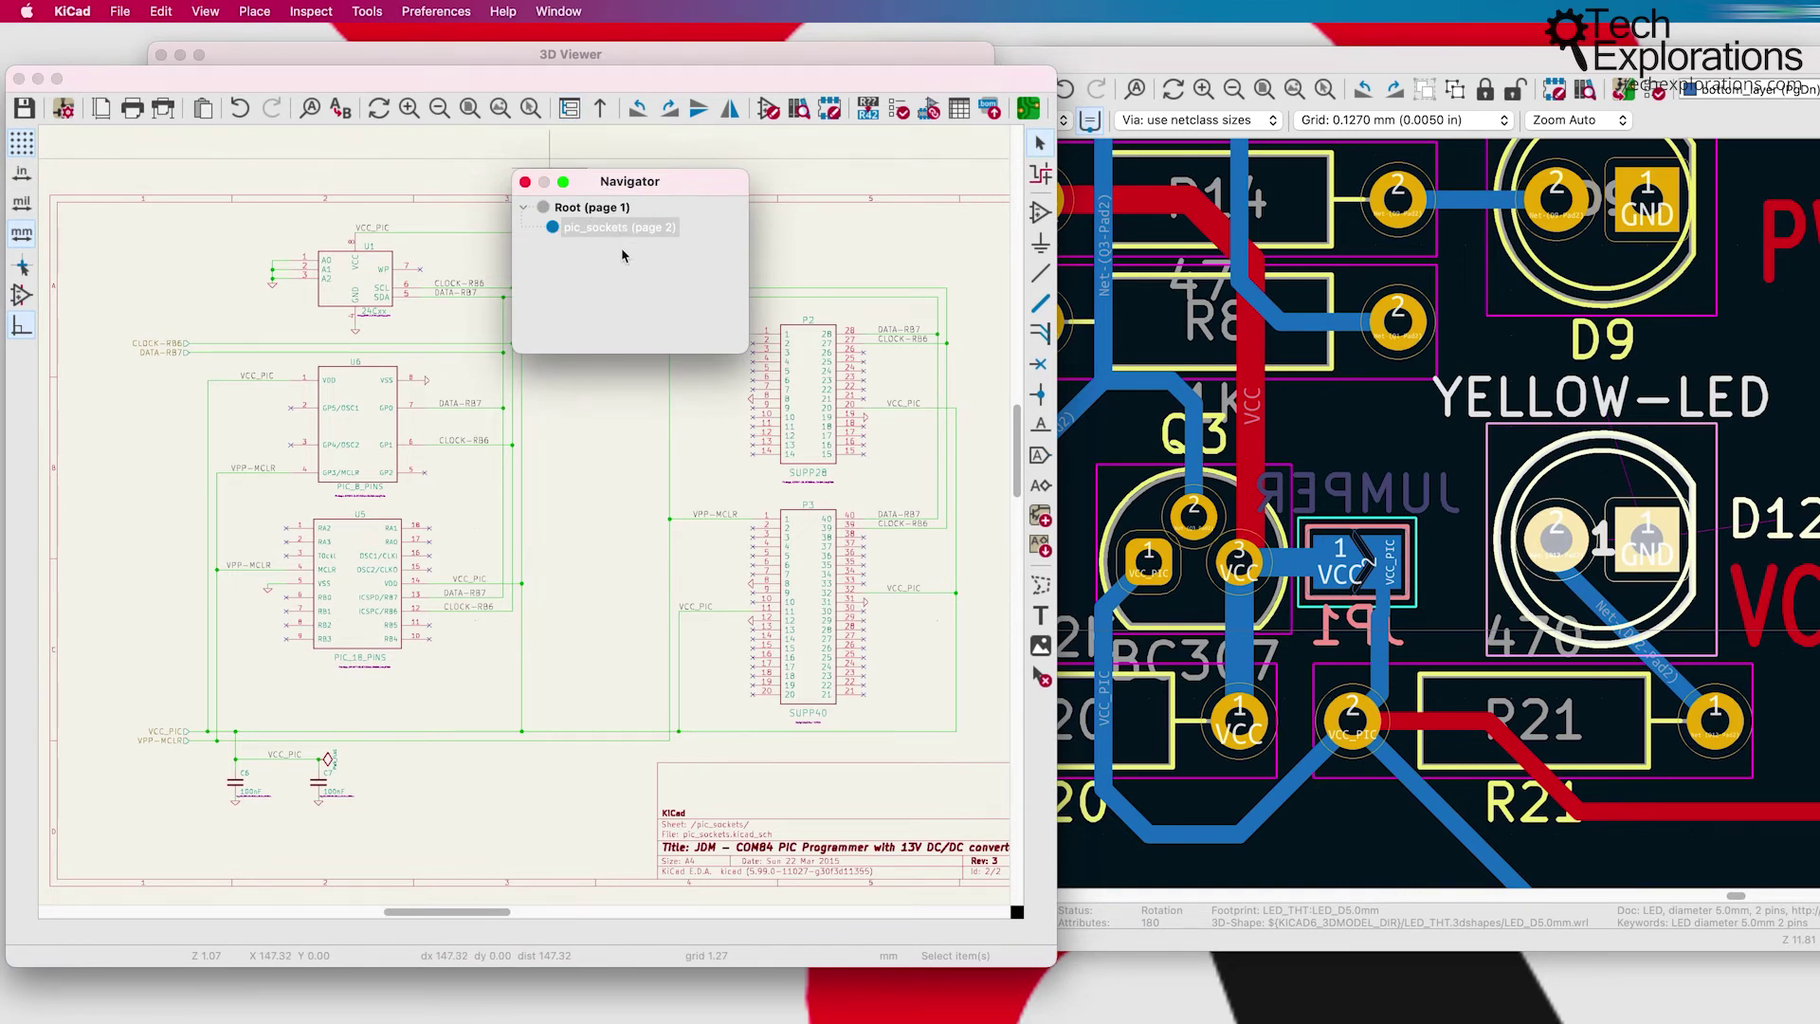
{"action": "left_click", "coordinate": [525, 182]}
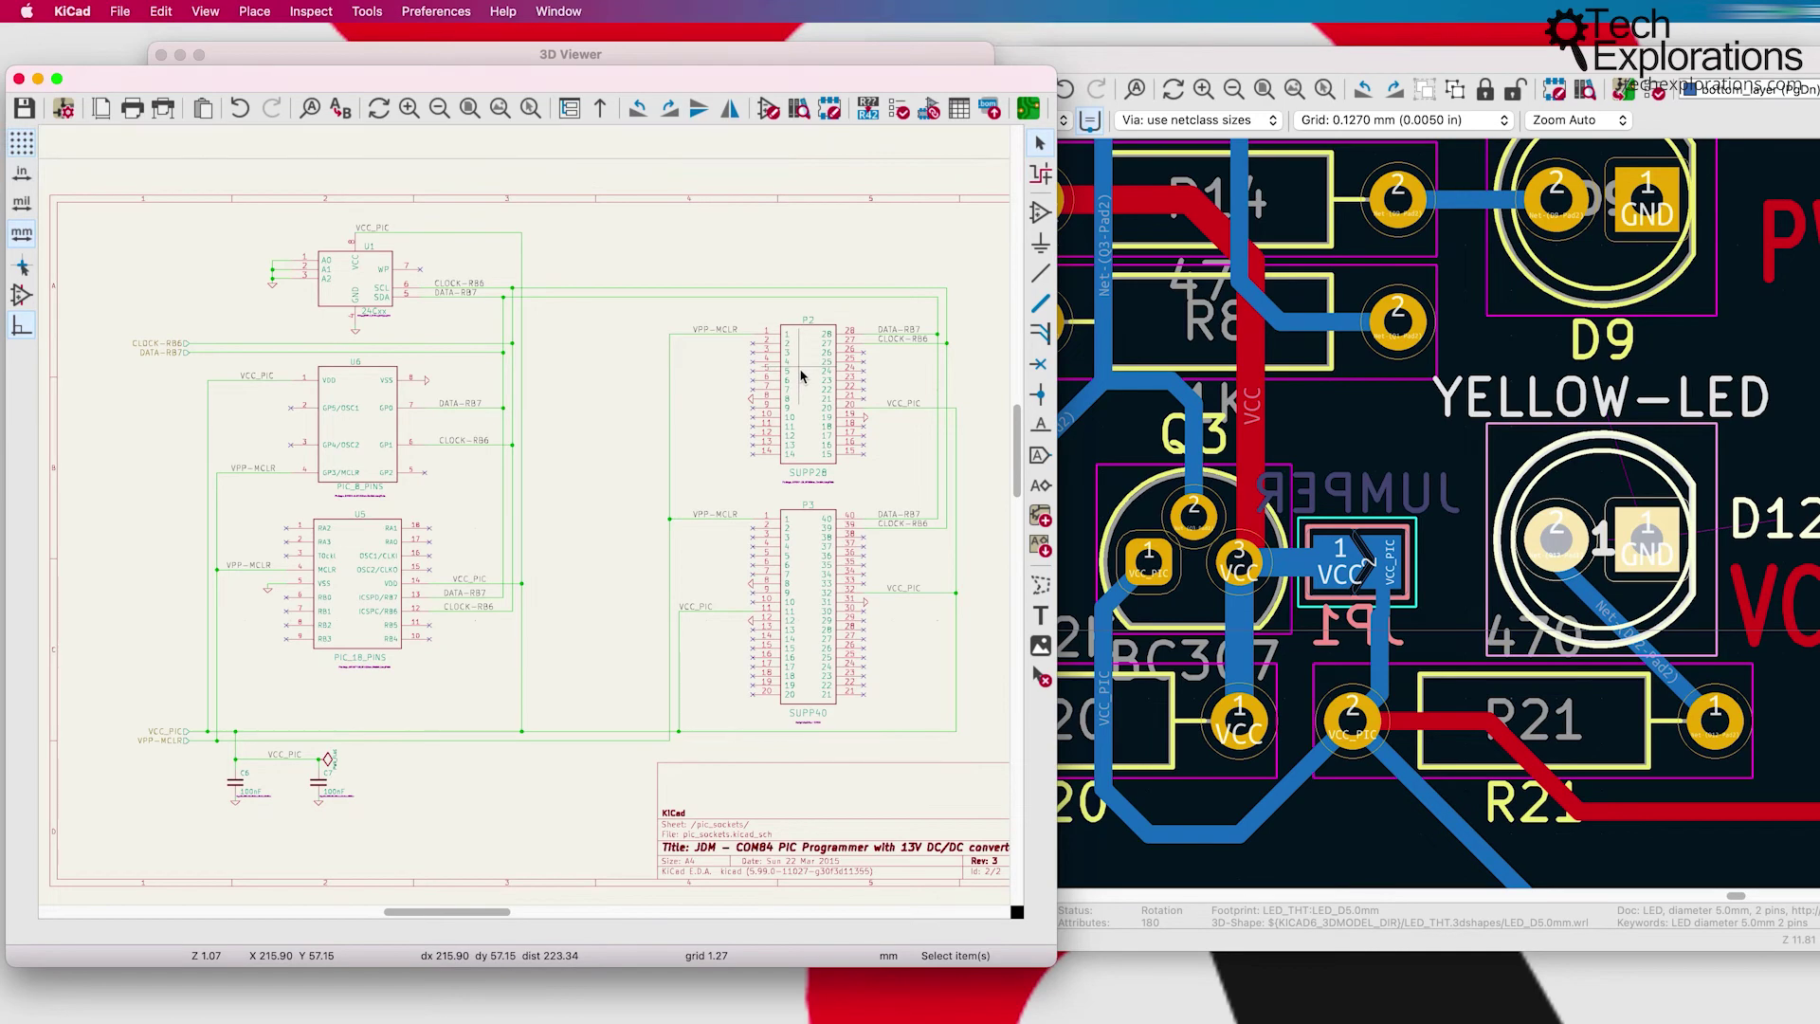
Step: Select sockets P2 and P3 in the schematic to locate their footprints, and bring the 3D viewer forward to check P3
{"action": "left_click", "coordinate": [801, 376]}
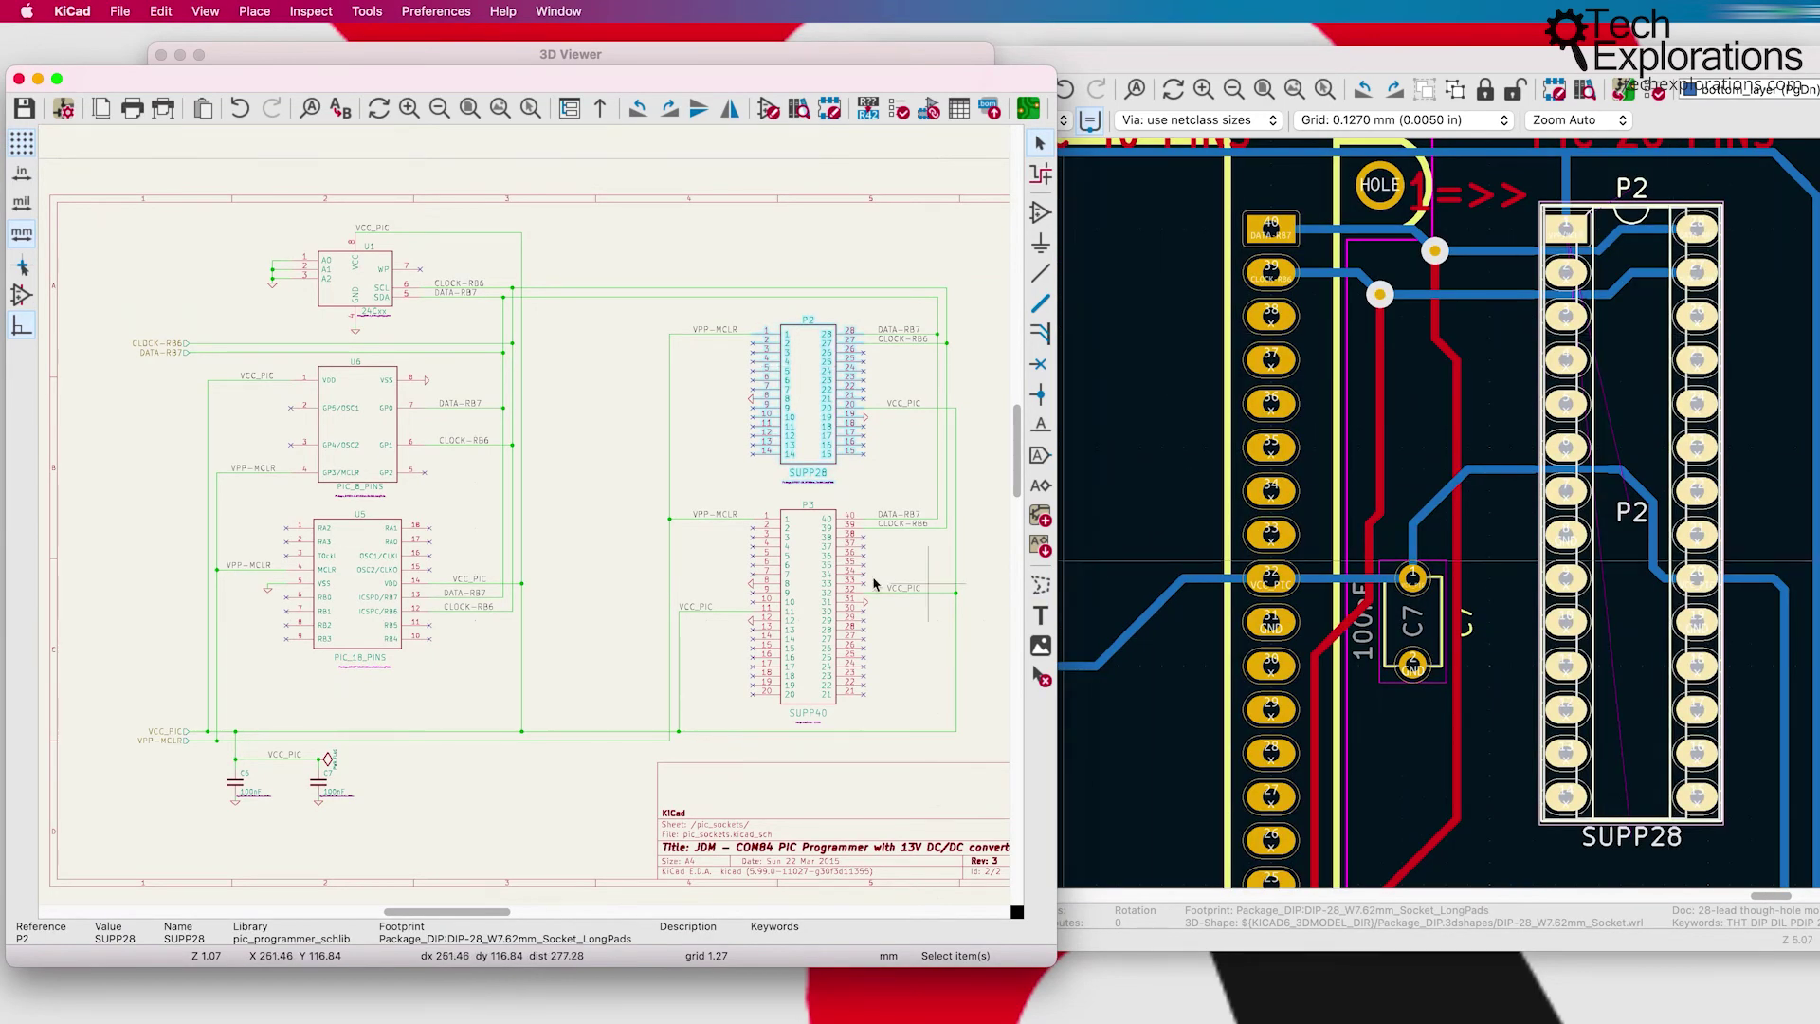
{"action": "left_click", "coordinate": [812, 582]}
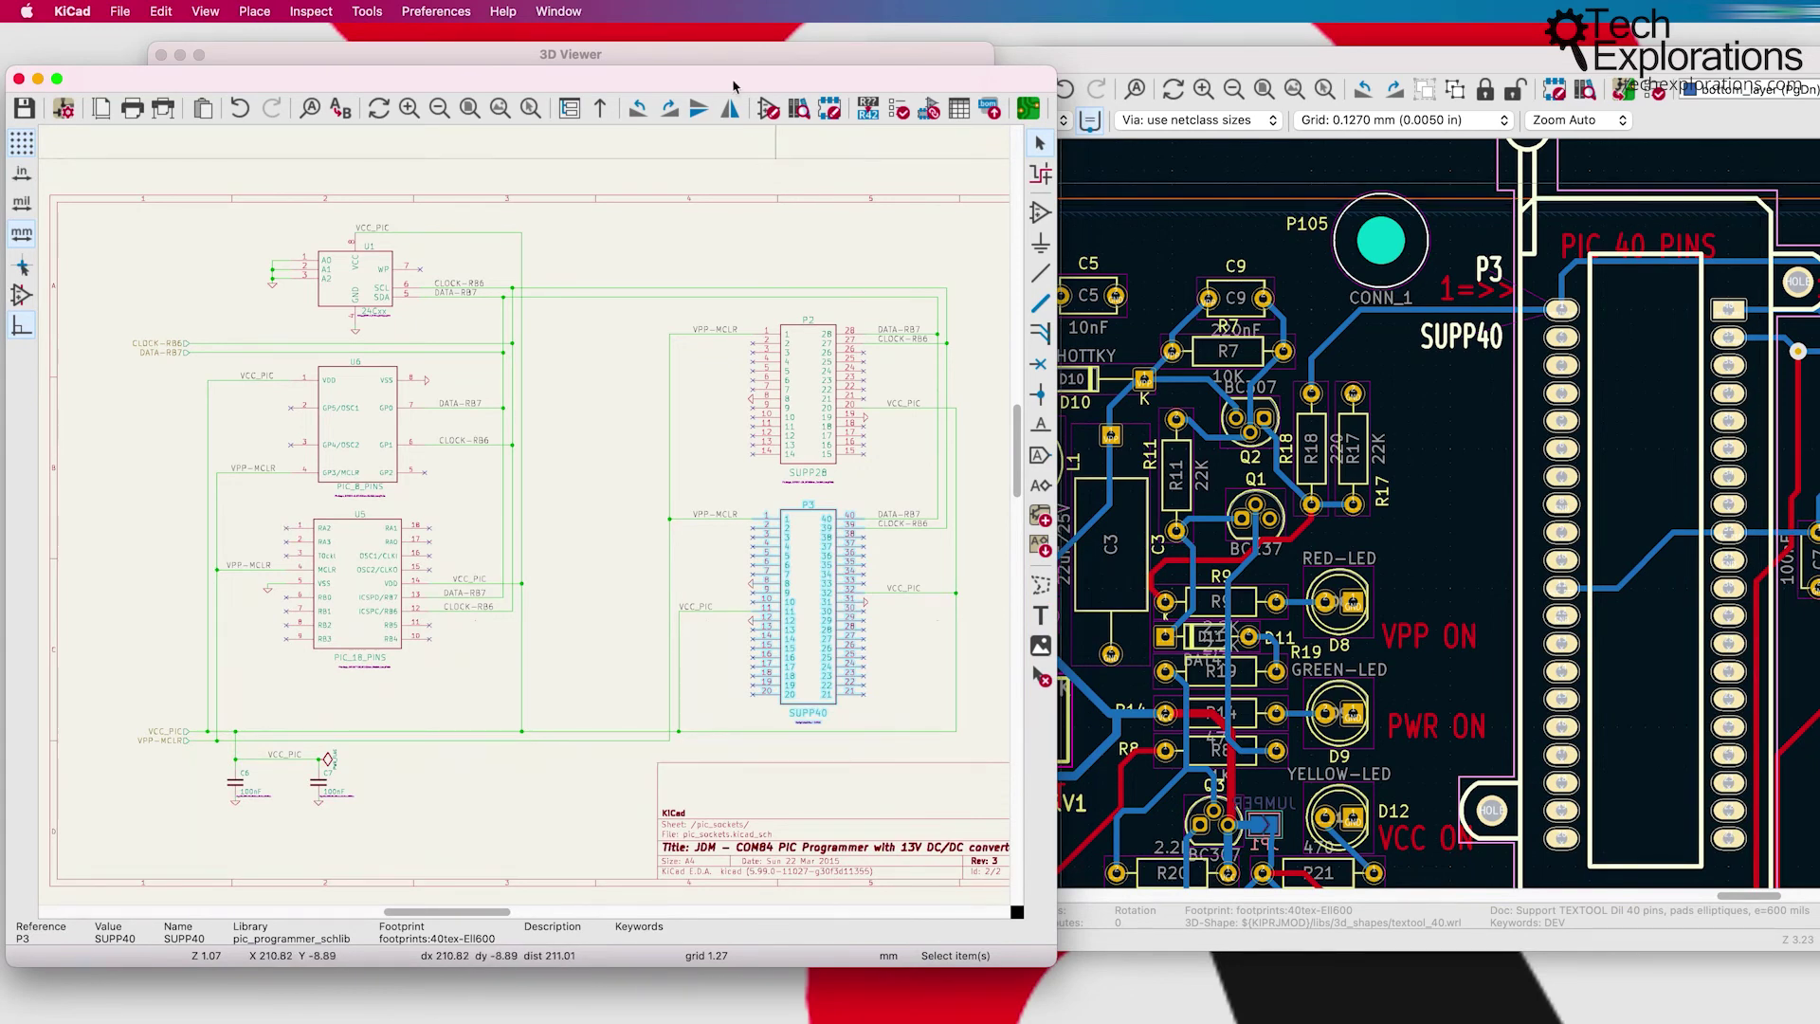
{"action": "left_click", "coordinate": [629, 55]}
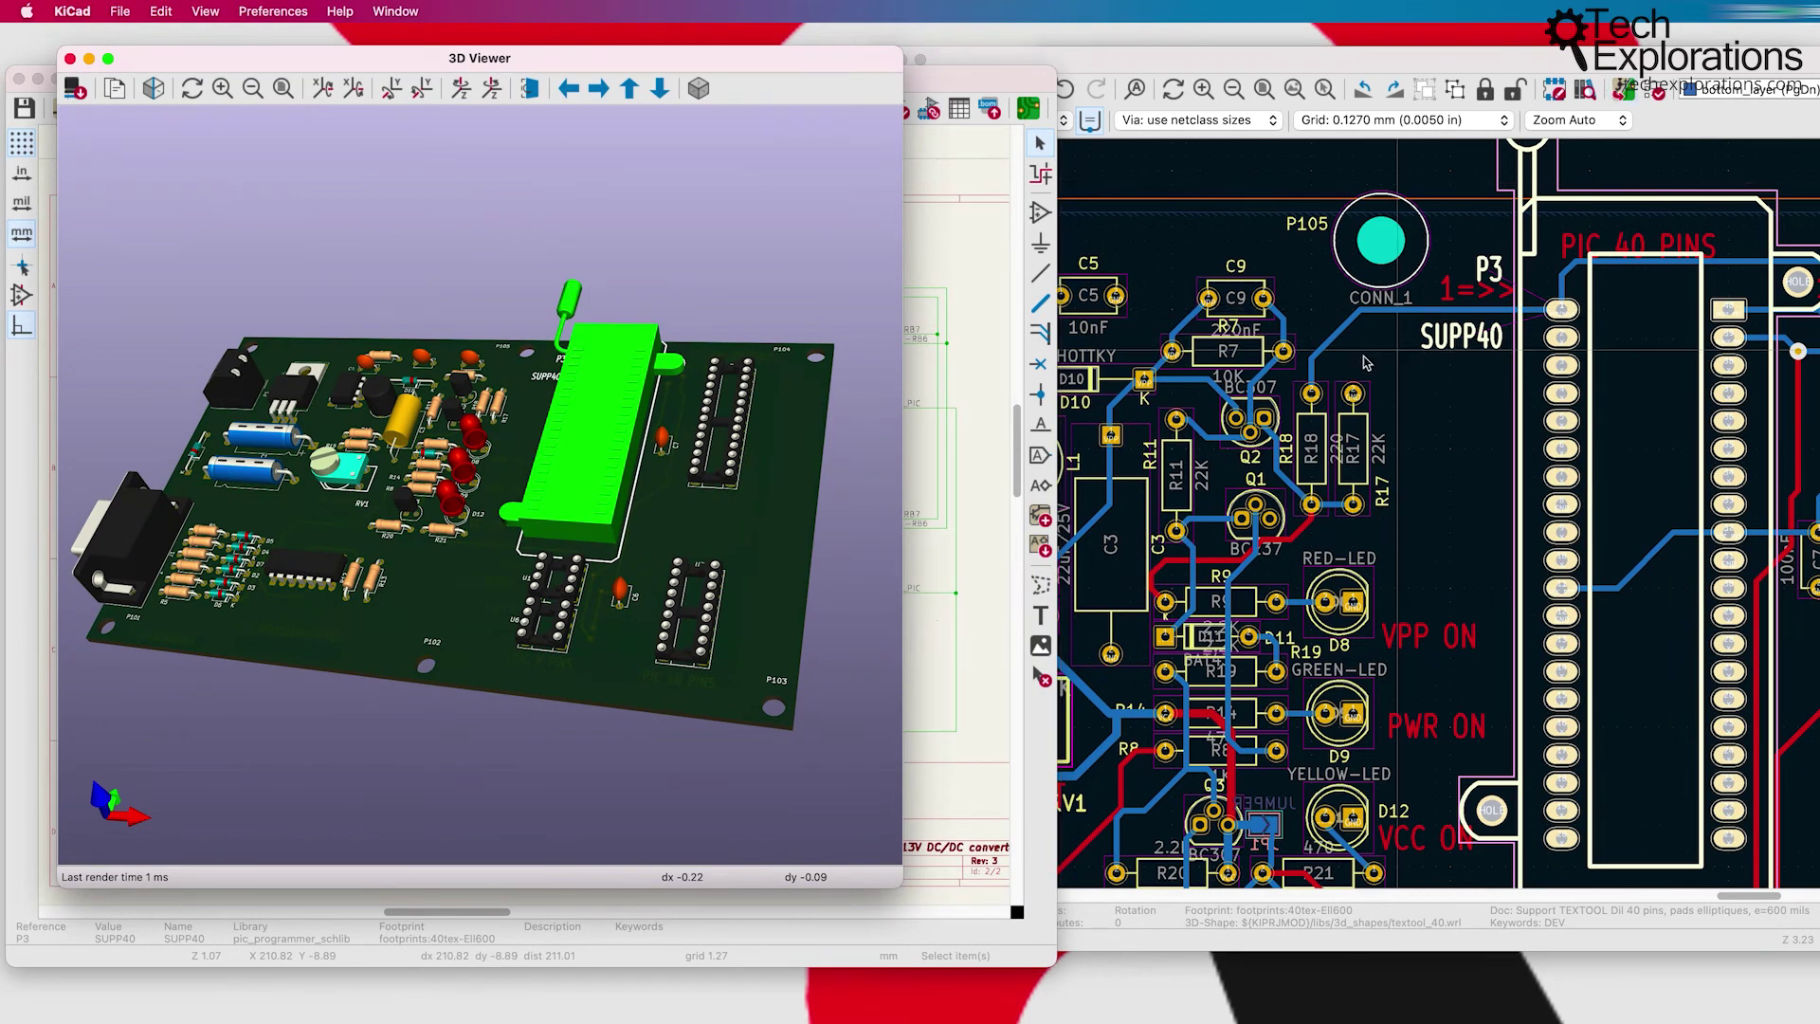
Step: Select capacitor C9 on the board and inspect its model up close in the 3D viewer, restoring the full board view
{"action": "left_click", "coordinate": [1244, 308]}
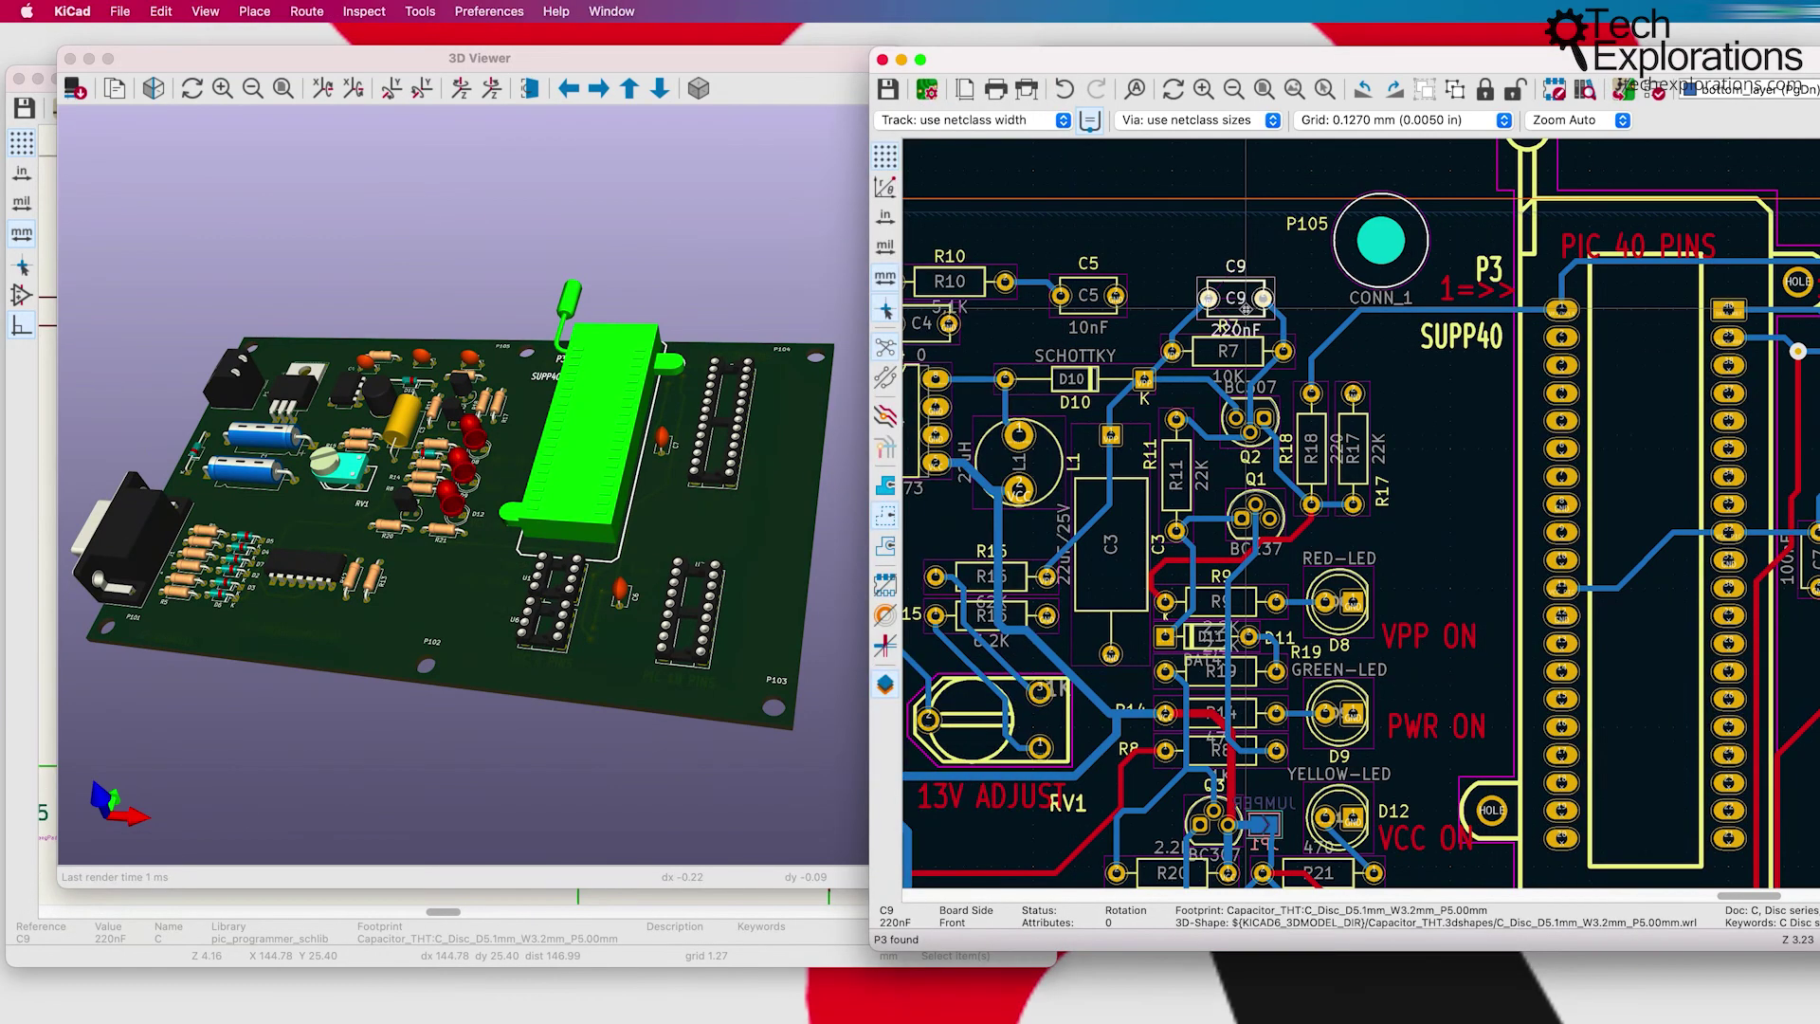
{"action": "left_click", "coordinate": [751, 264]}
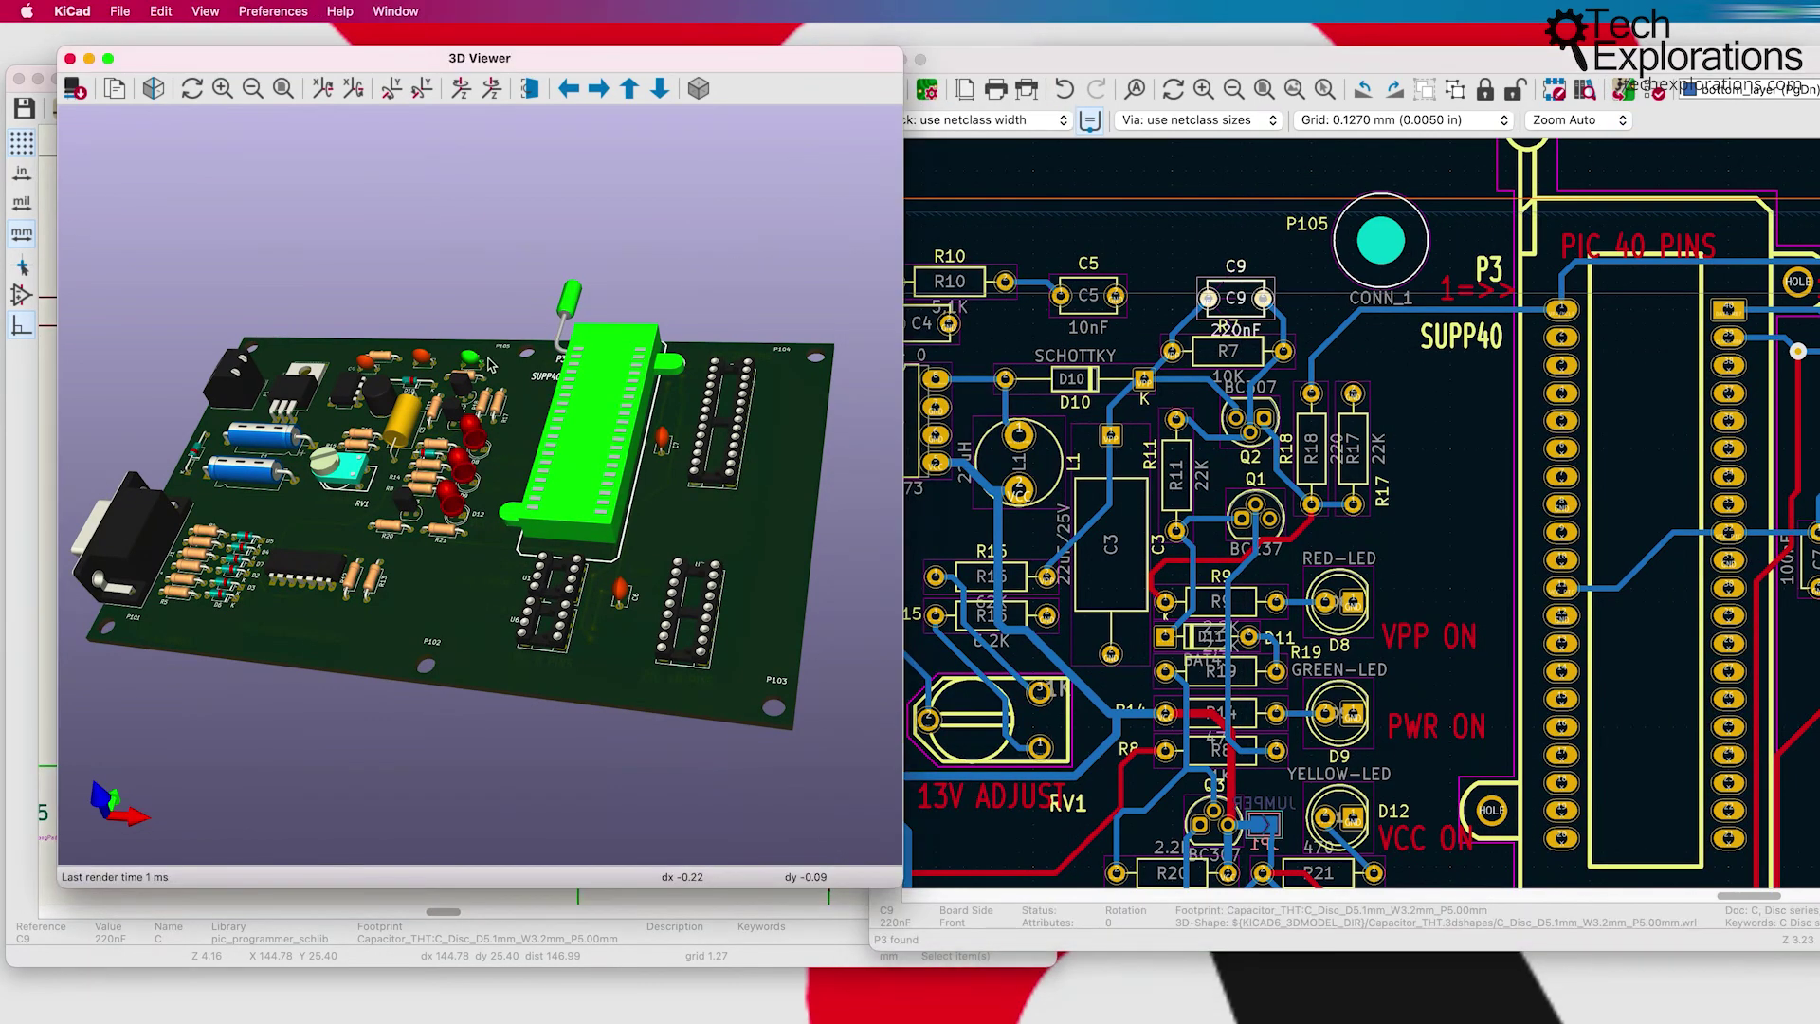
{"action": "scroll", "coordinate": [490, 364], "scroll_direction": "up", "scroll_amount": 5}
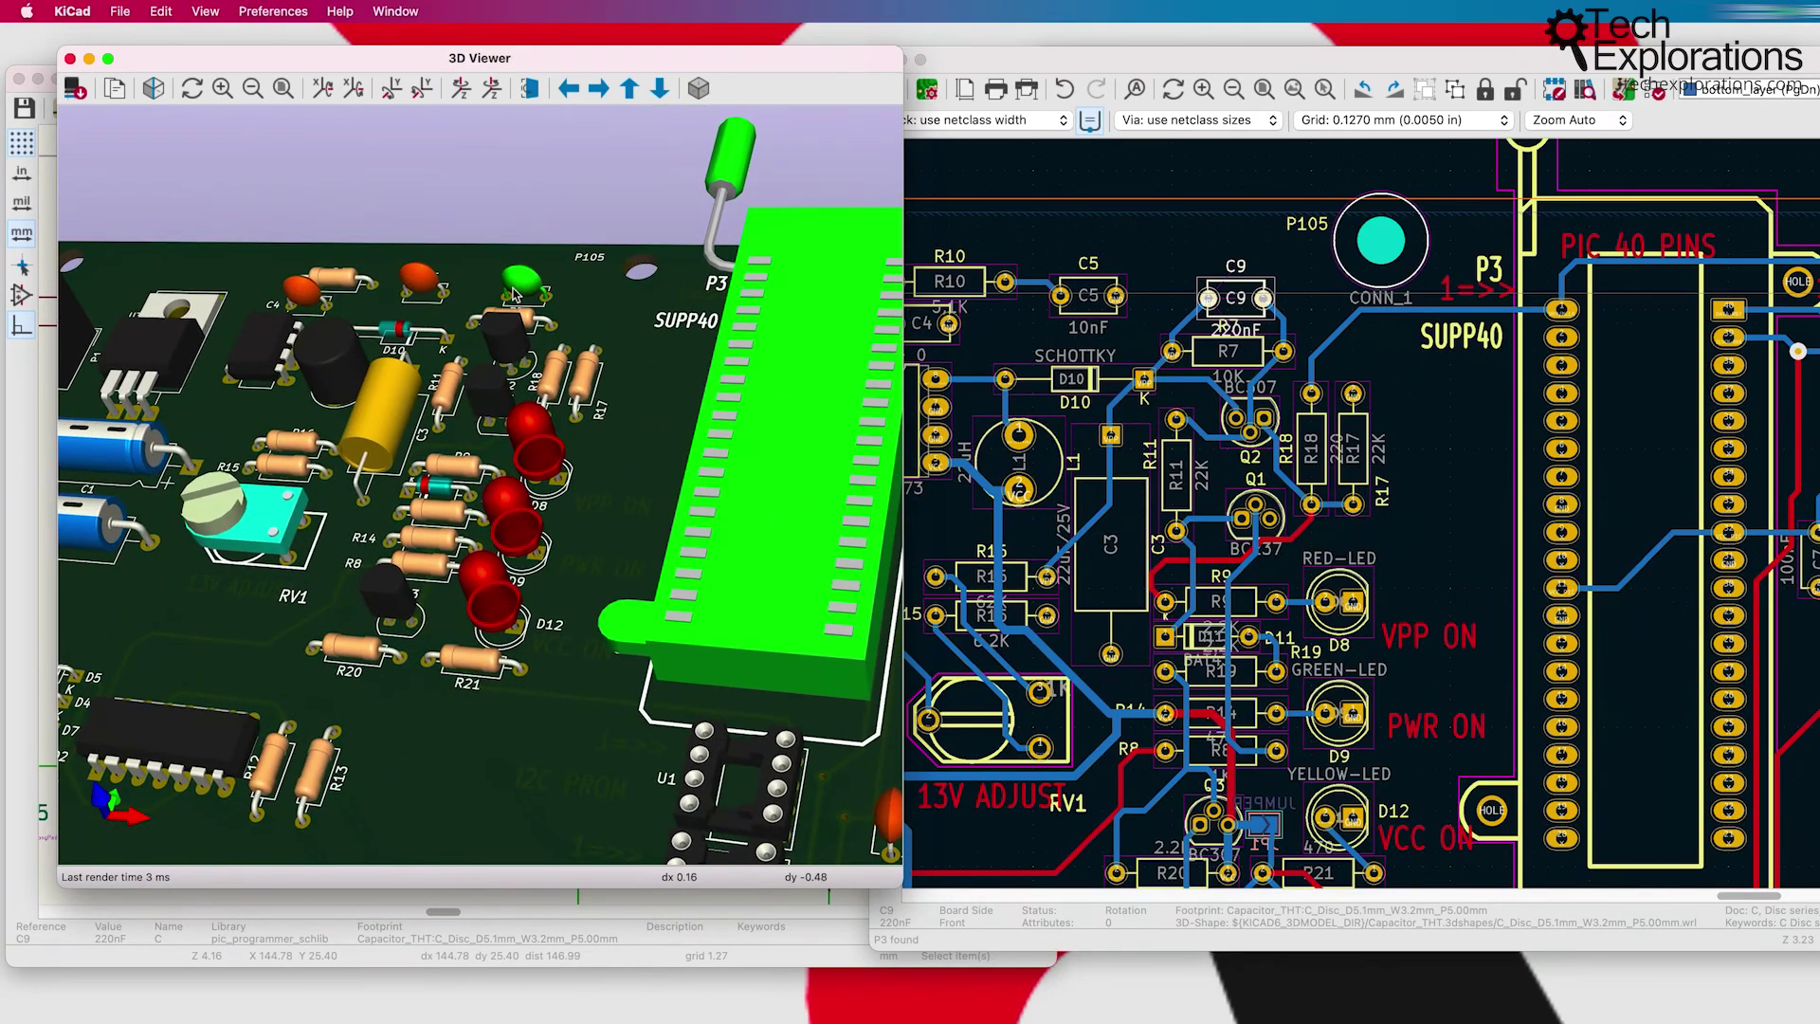
{"action": "key", "text": "Home"}
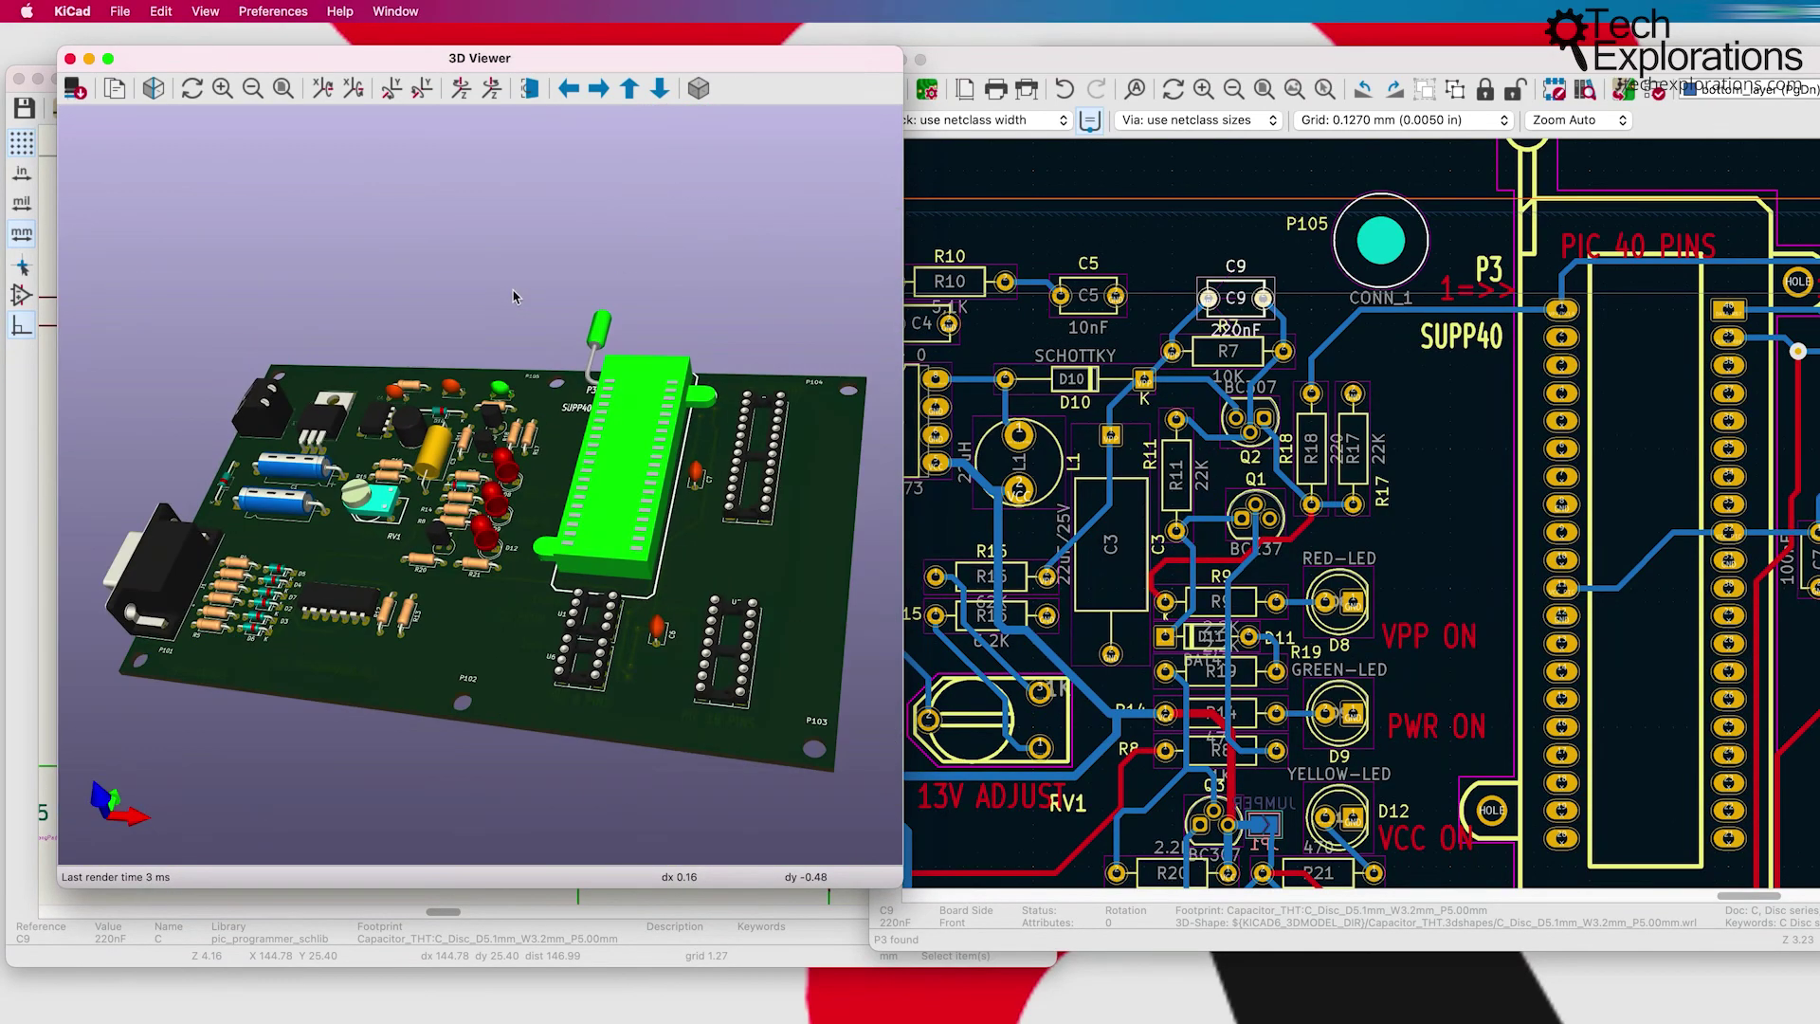
Step: Reposition and narrow the PCB editor window with the whole board in view and the 3D viewer partly uncovered
{"action": "double_click", "coordinate": [1428, 42]}
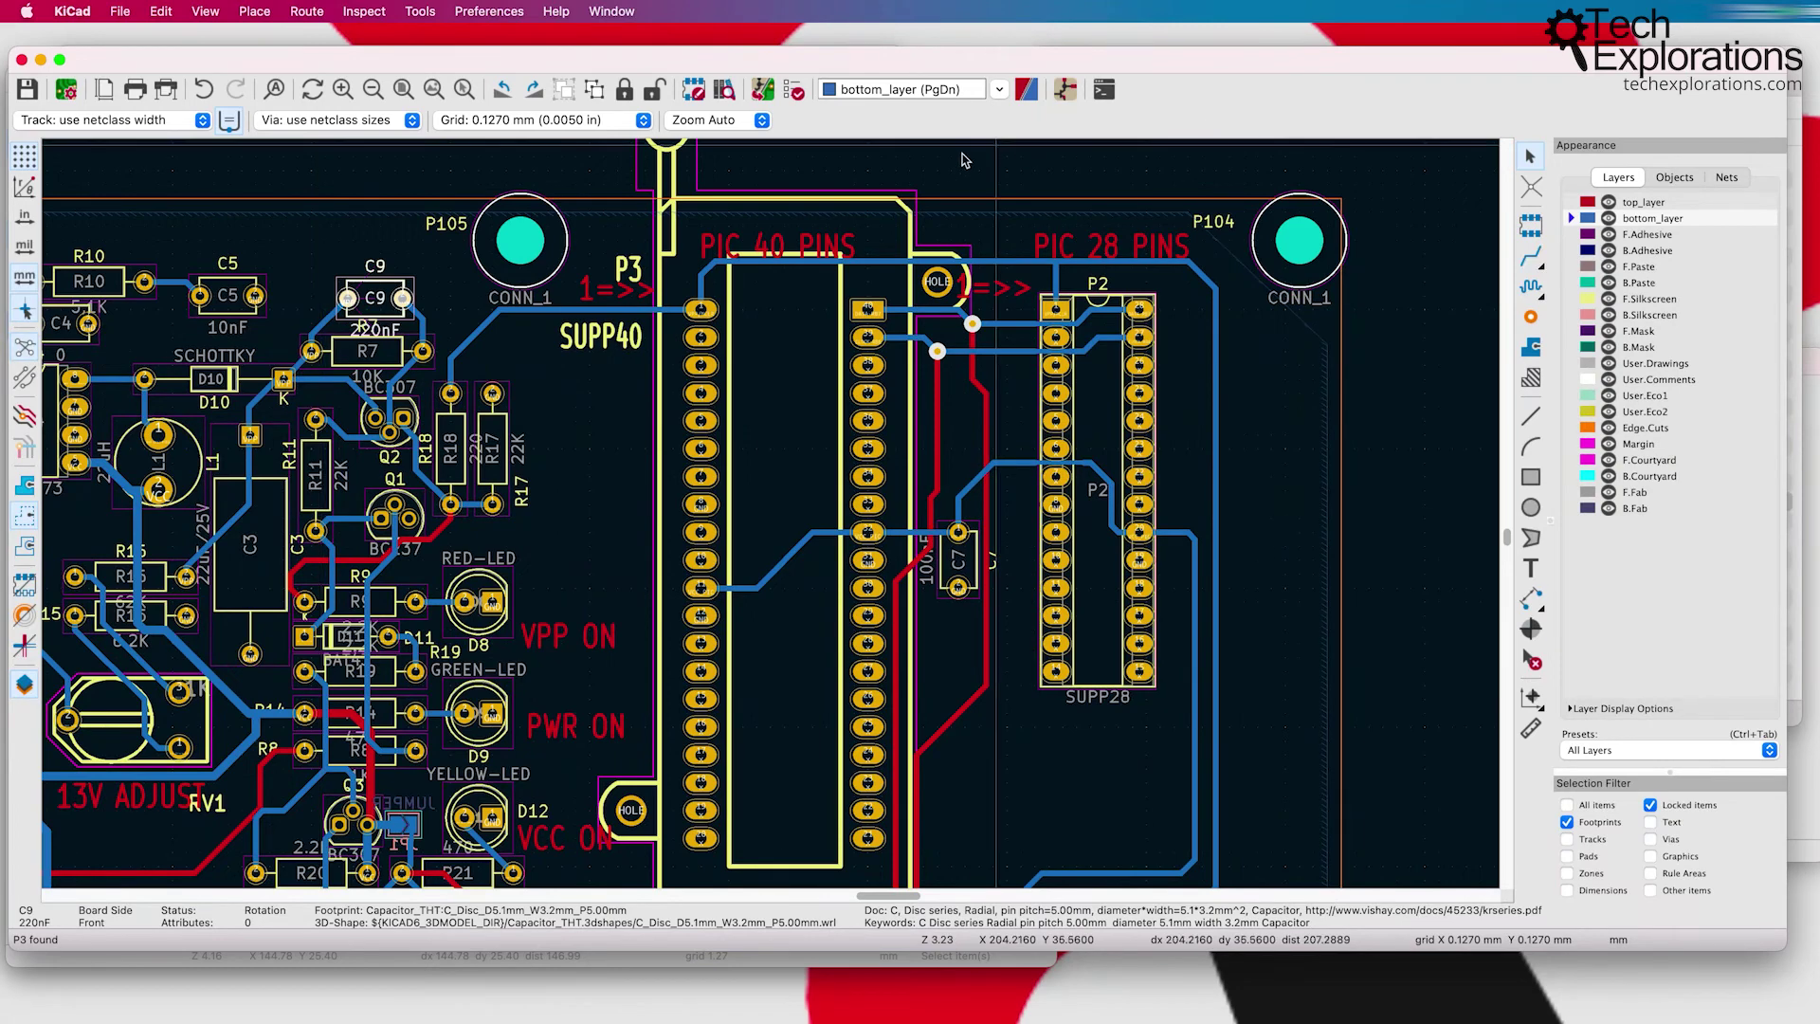
{"action": "scroll", "coordinate": [786, 531], "scroll_direction": "down", "scroll_amount": 4}
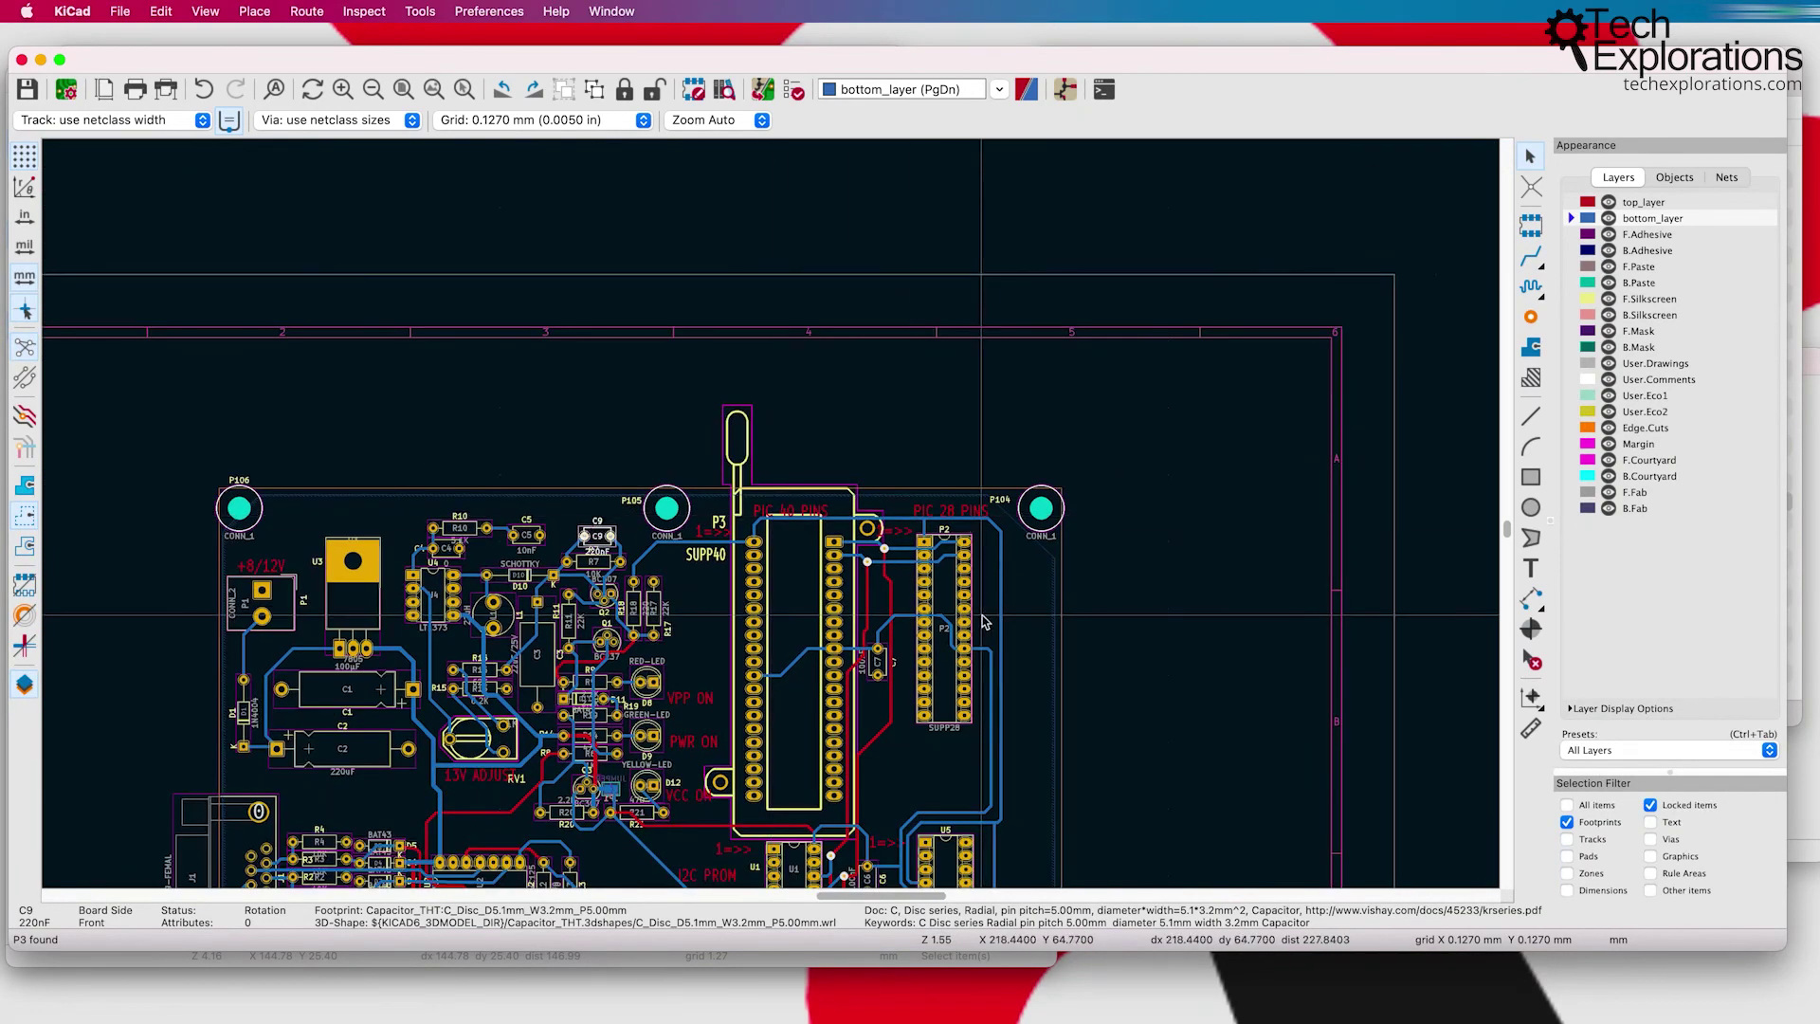
{"action": "middle_click_drag", "start_coordinate": [984, 621], "coordinate": [1109, 375]}
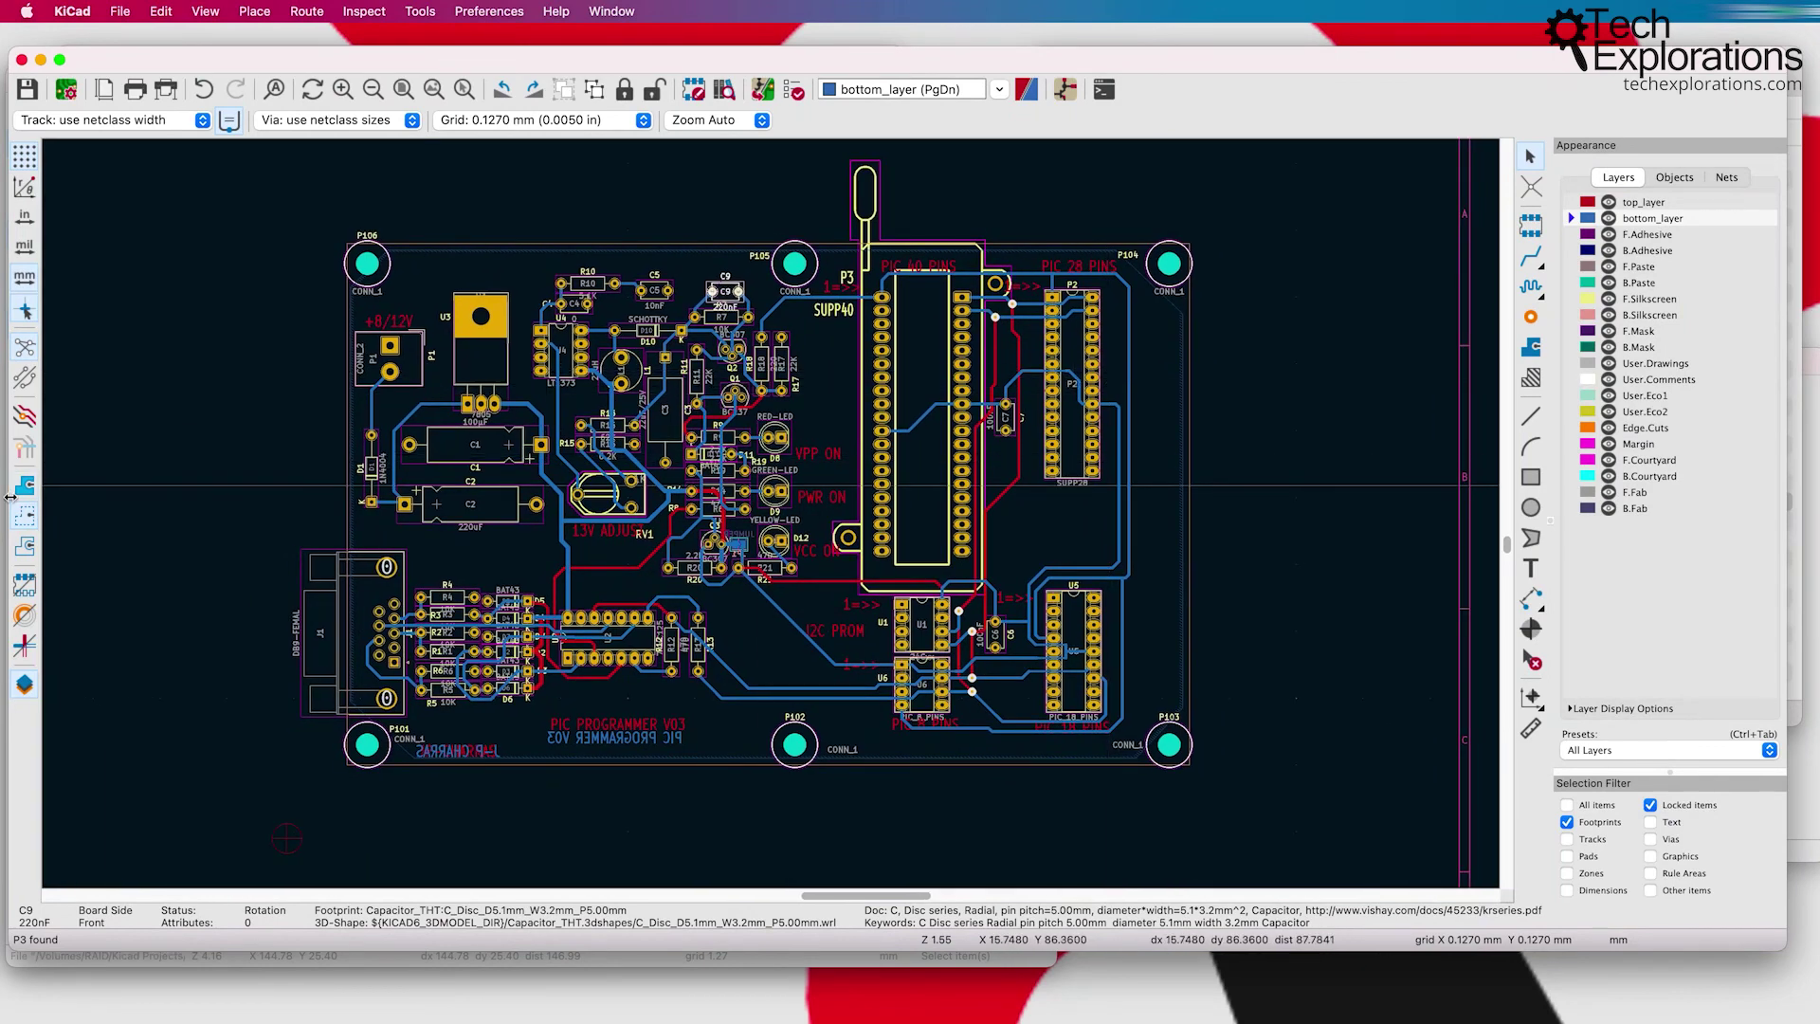
{"action": "left_click_drag", "start_coordinate": [9, 497], "coordinate": [498, 496]}
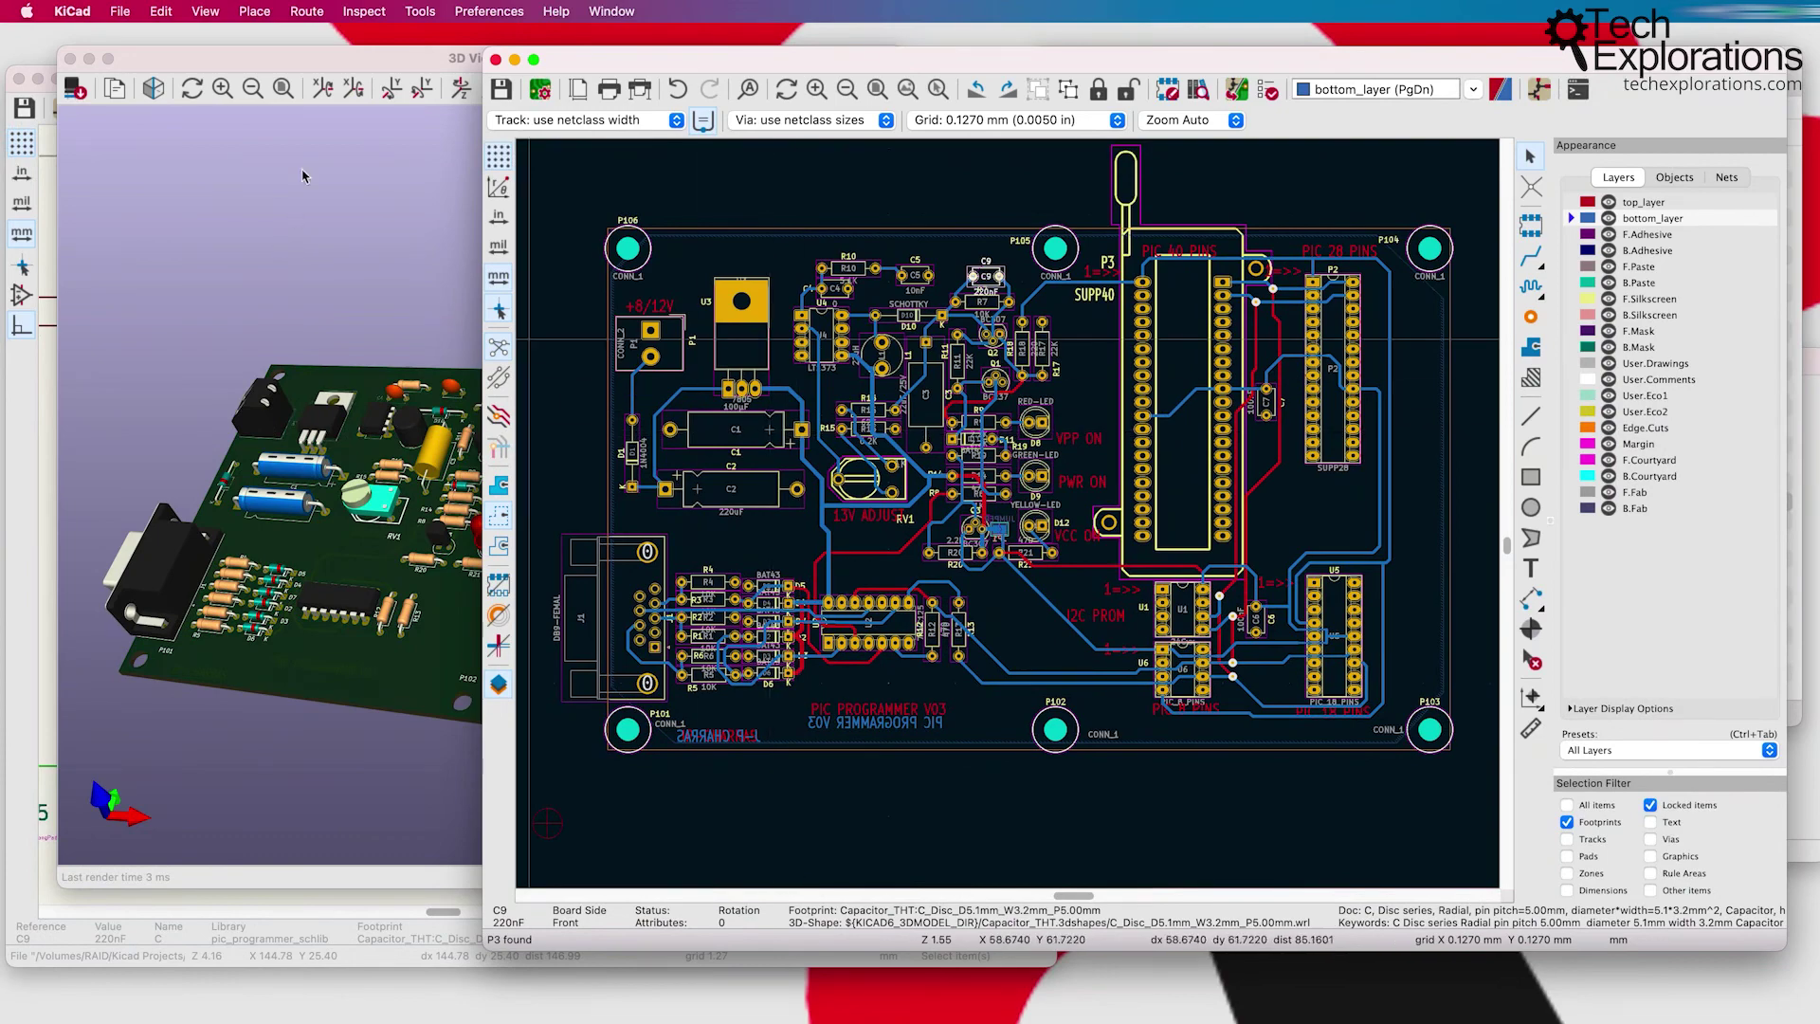
Step: Move the 3D viewer over the PCB editor and shrink it, then shrink the schematic window and fit its whole page
{"action": "left_click_drag", "start_coordinate": [309, 69], "coordinate": [1179, 174]}
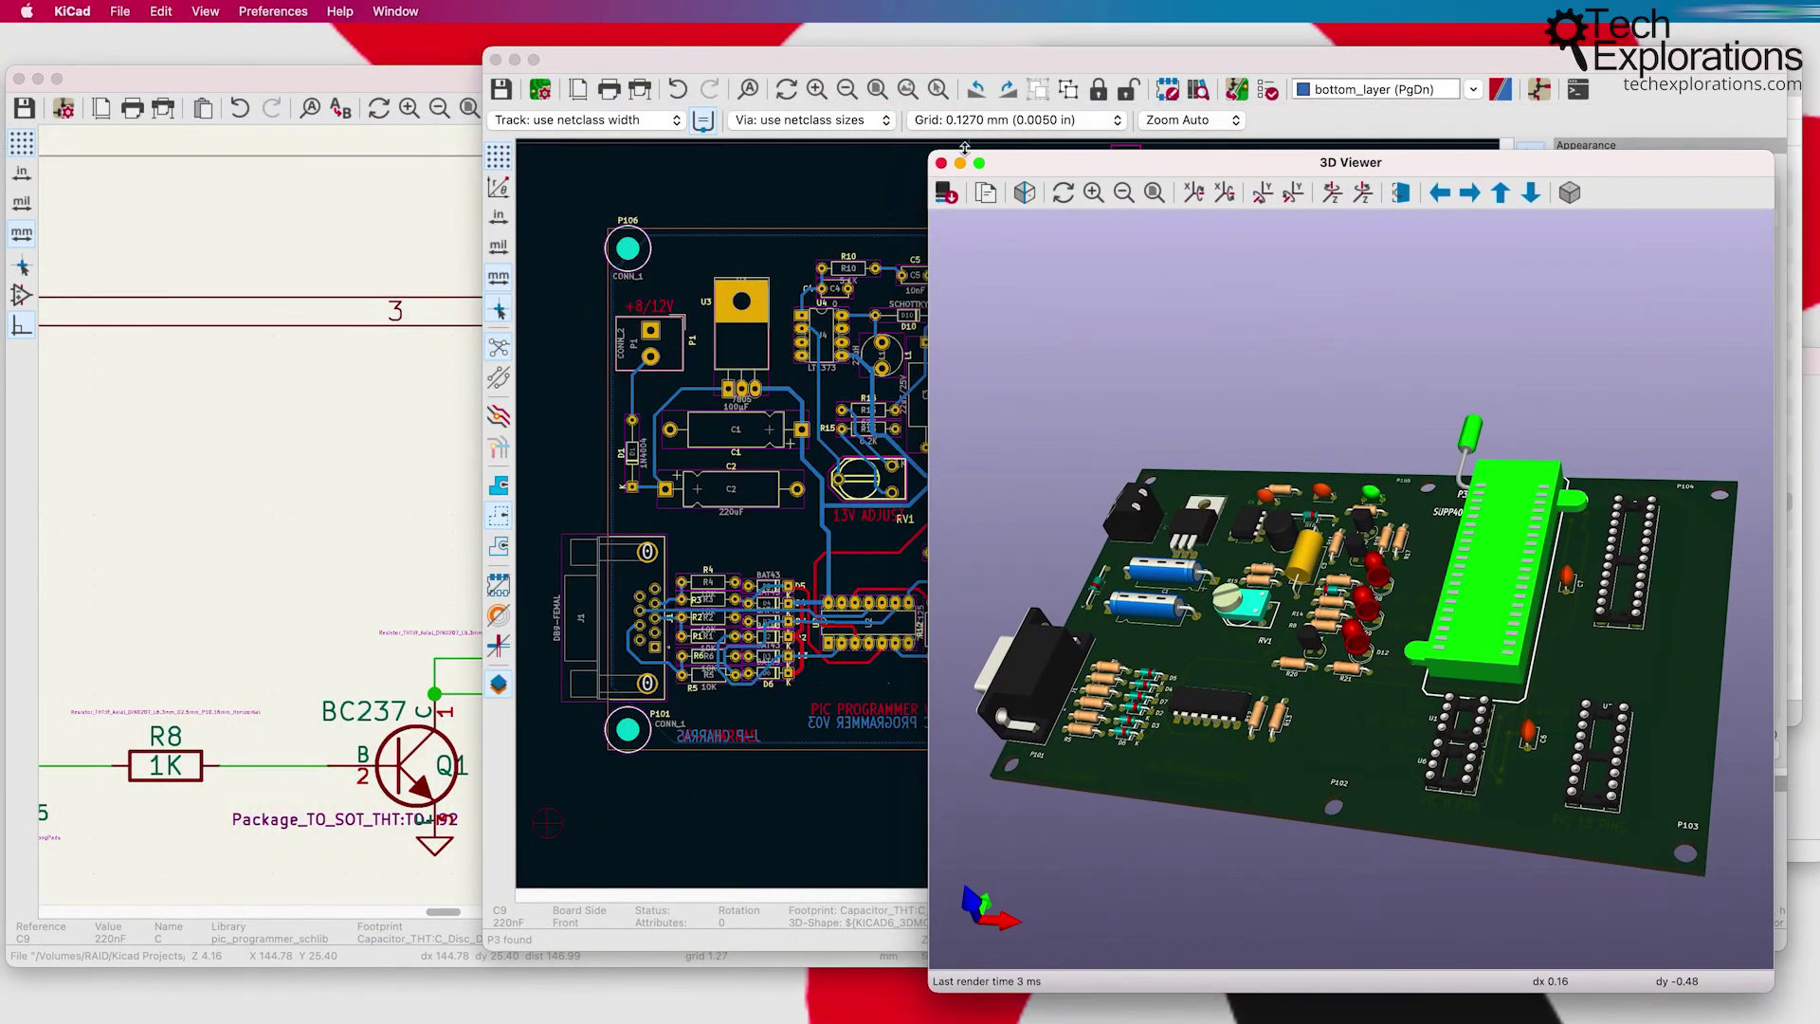
{"action": "left_click_drag", "start_coordinate": [934, 154], "coordinate": [1169, 494]}
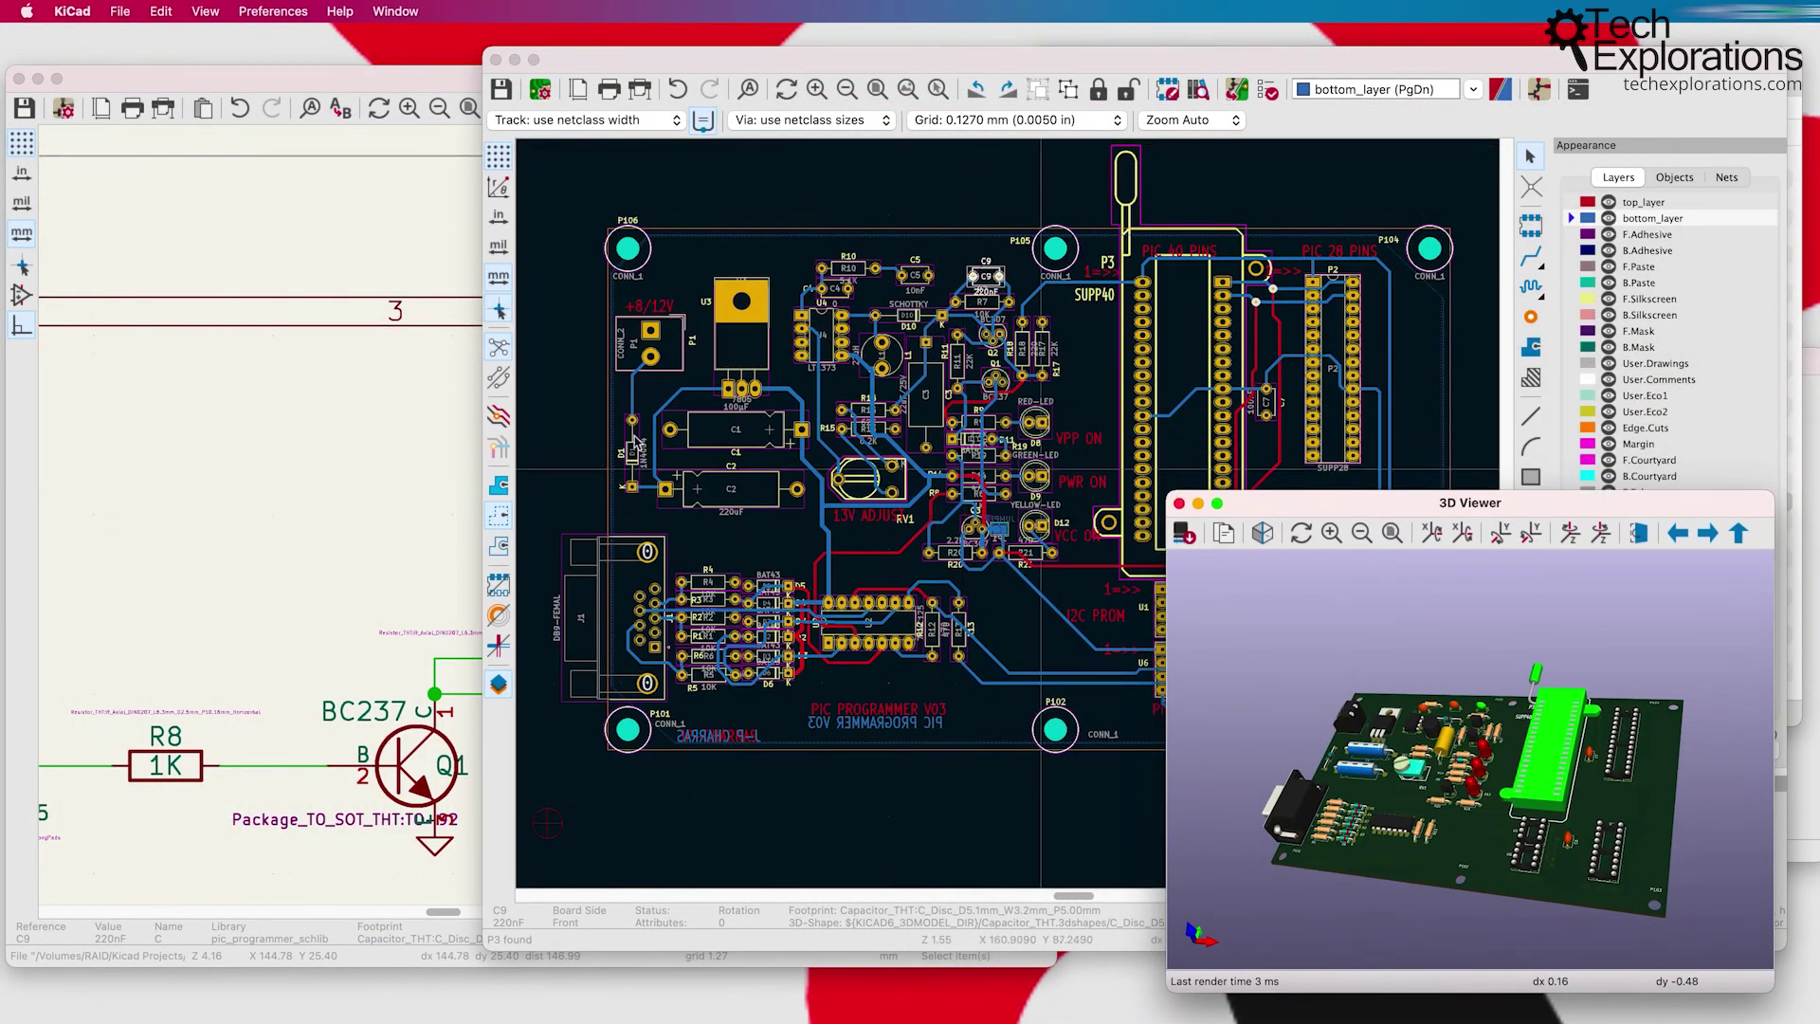
{"action": "left_click", "coordinate": [422, 419]}
{"action": "left_click_drag", "start_coordinate": [1050, 78], "coordinate": [922, 125]}
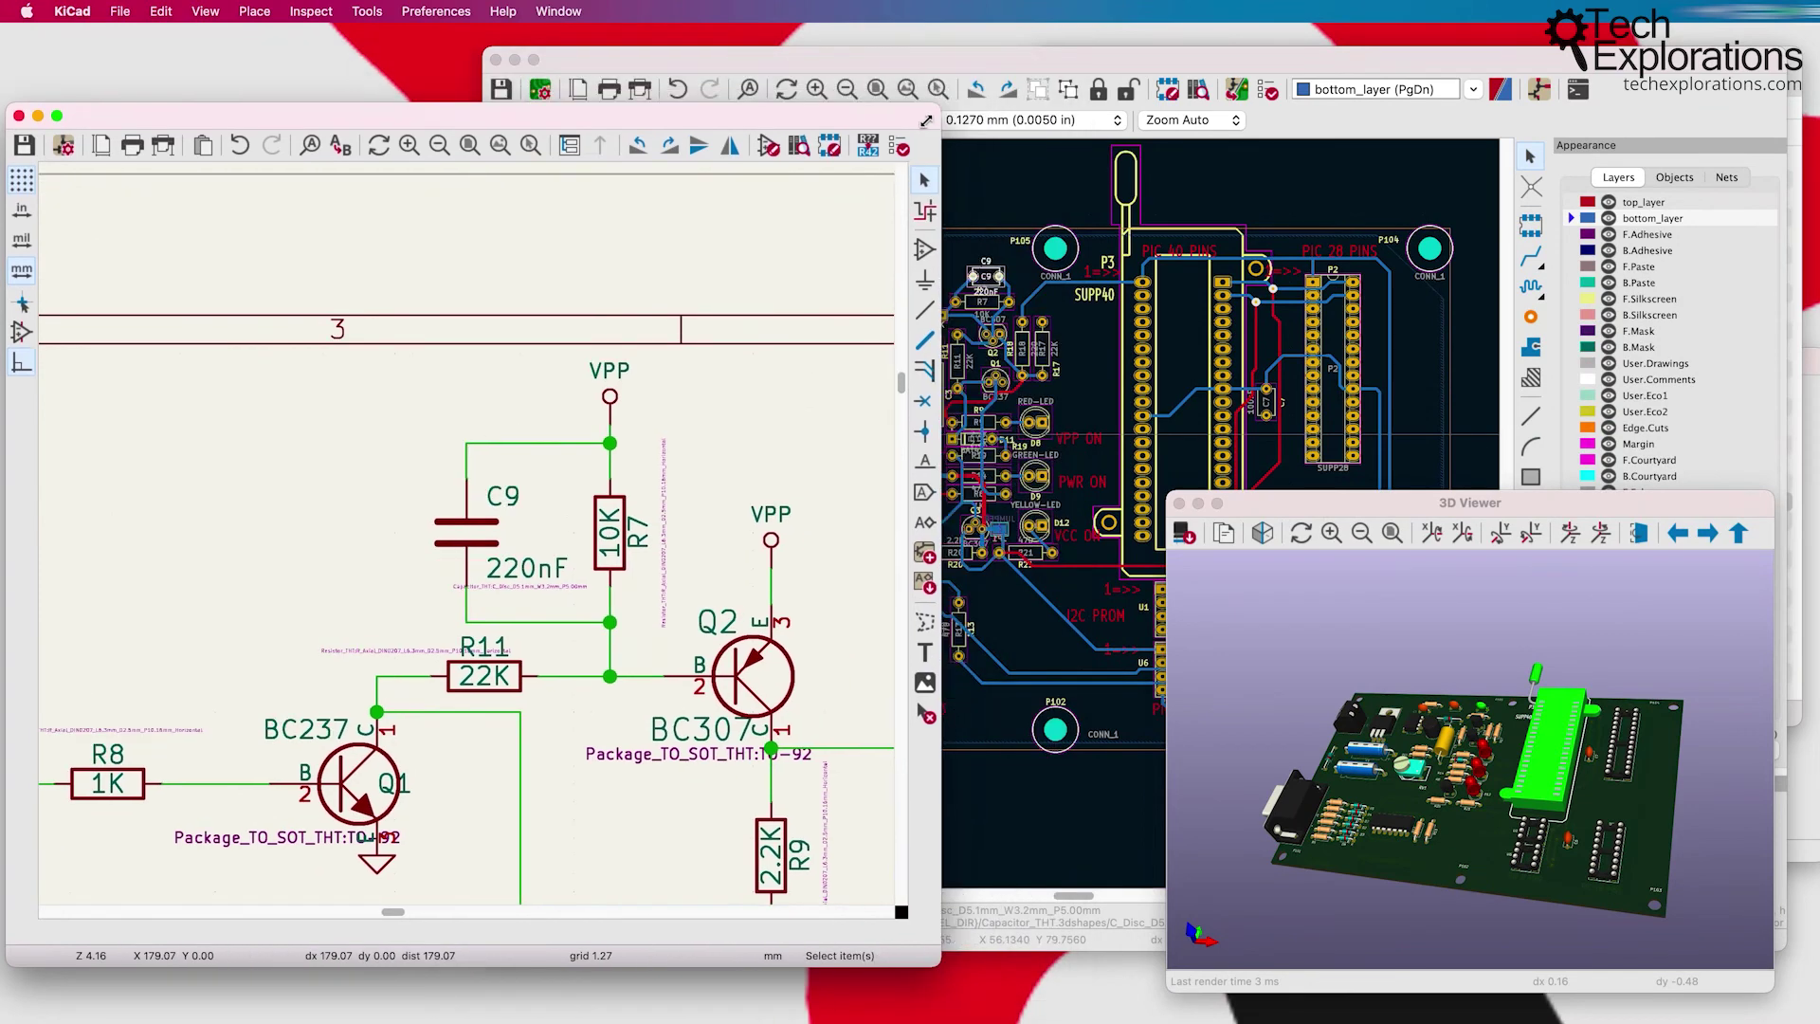
{"action": "left_click", "coordinate": [469, 157]}
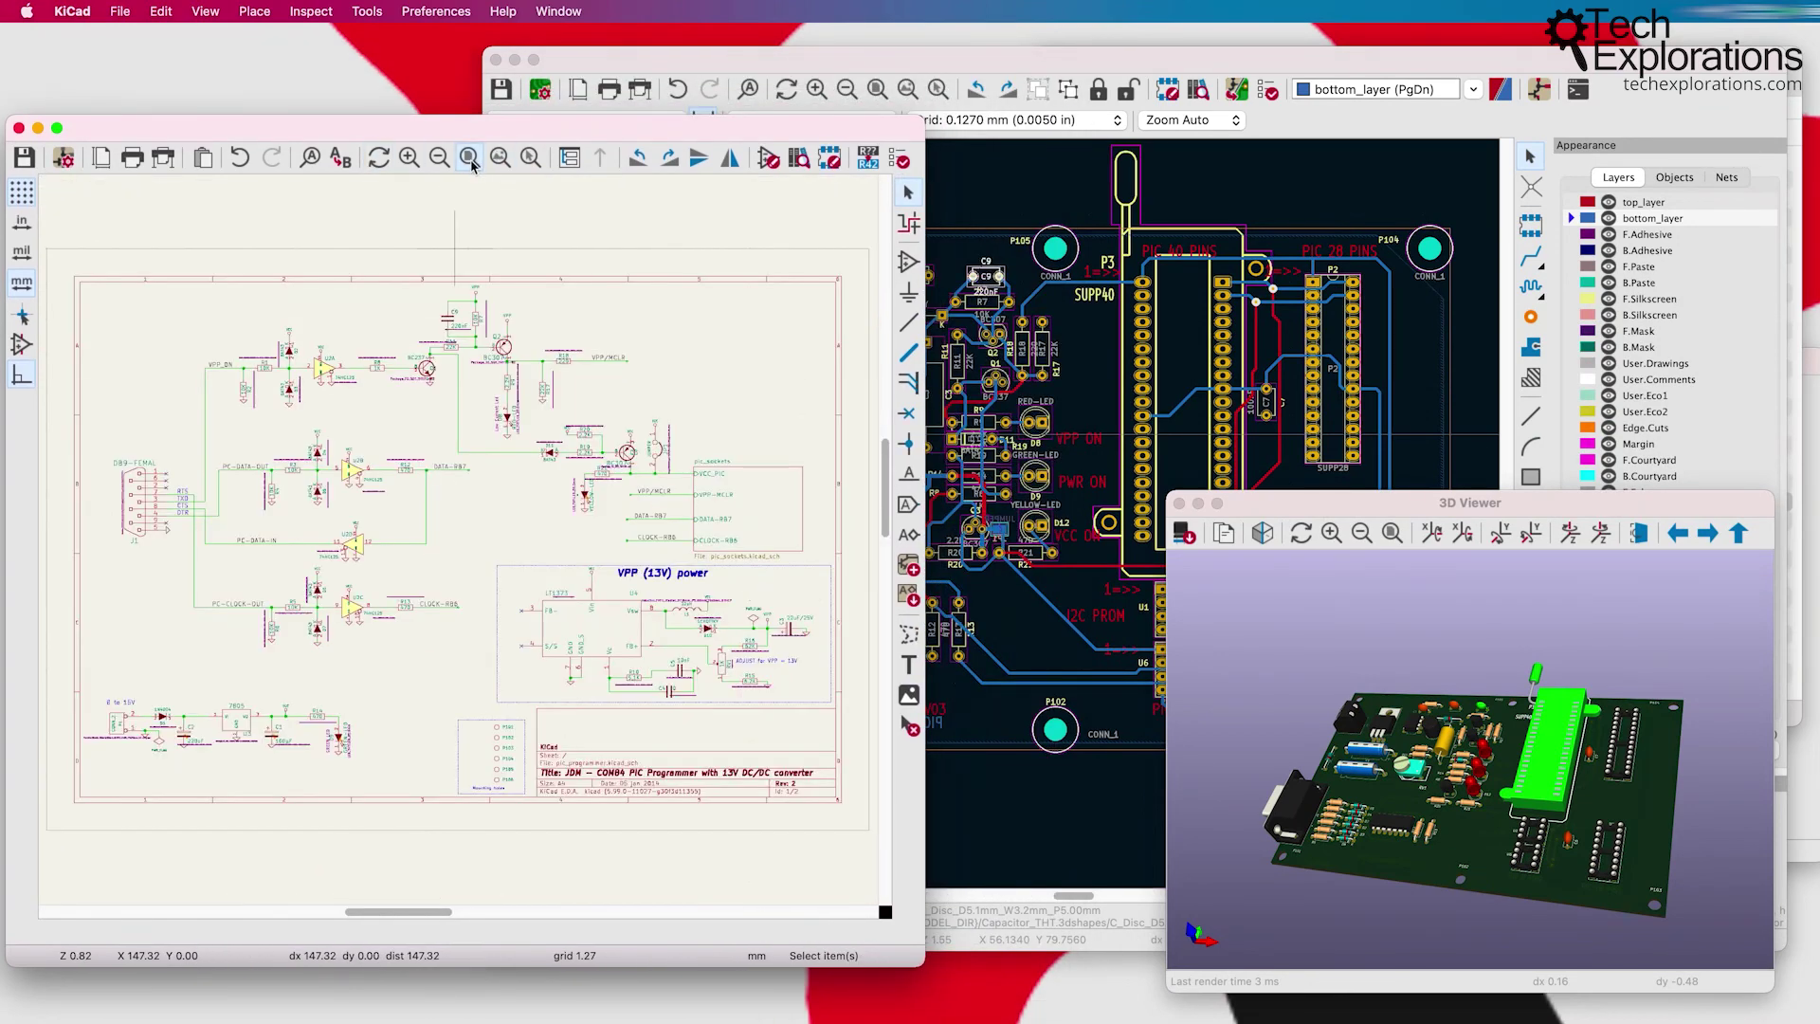
Step: Arrange the PCB editor, project manager and 3D viewer in front of the schematic so all four windows can be seen together
{"action": "left_click", "coordinate": [1192, 59]}
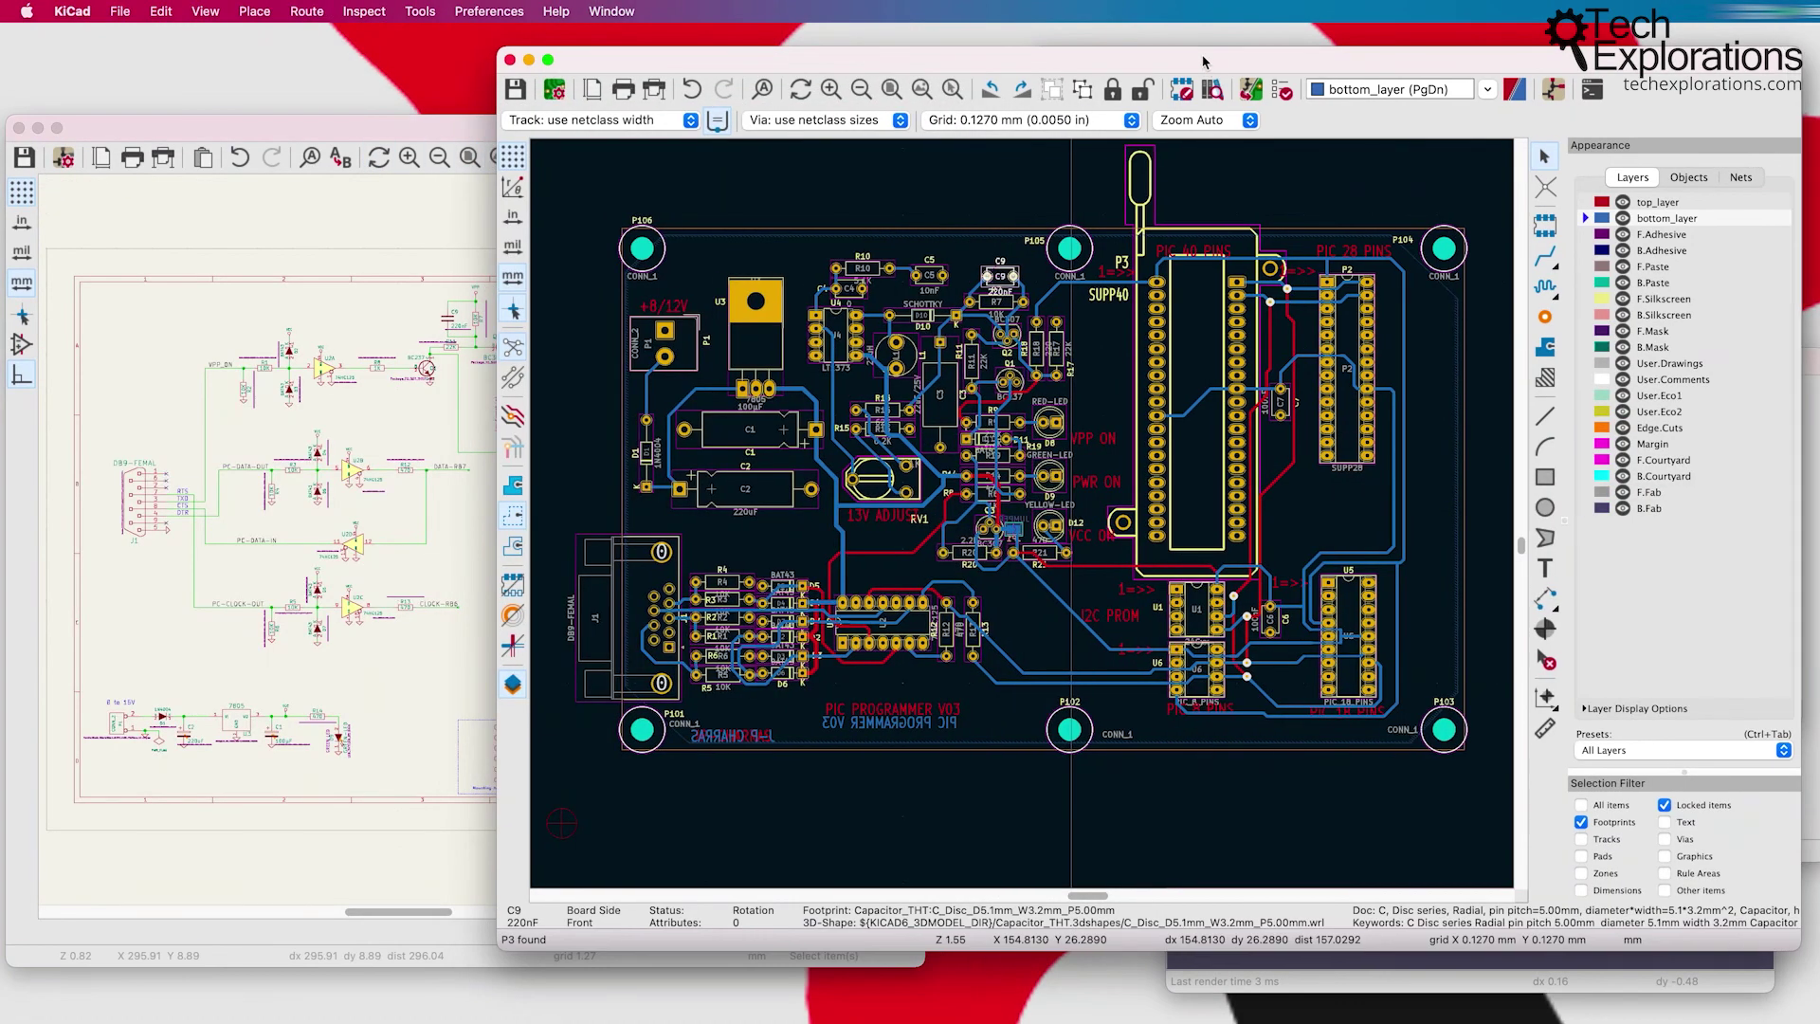
{"action": "left_click_drag", "start_coordinate": [1191, 59], "coordinate": [1181, 61]}
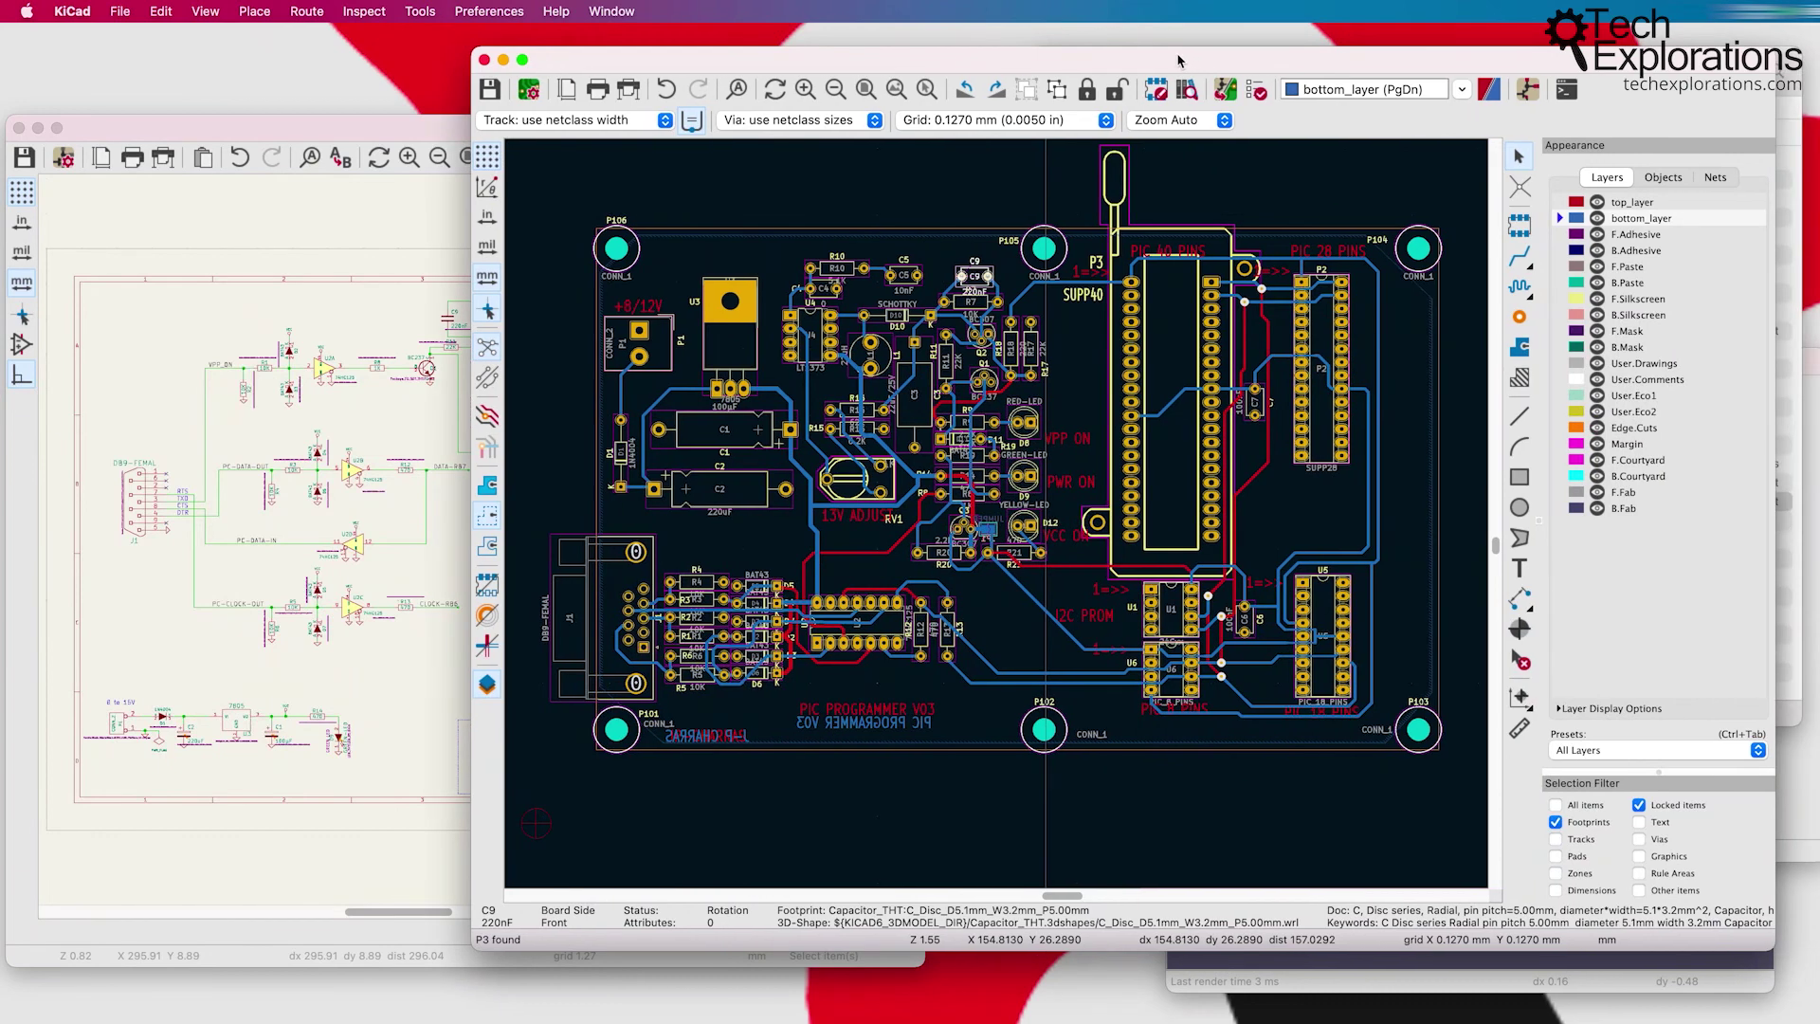
{"action": "left_click", "coordinate": [1803, 855]}
{"action": "left_click_drag", "start_coordinate": [1340, 368], "coordinate": [542, 68]}
{"action": "left_click", "coordinate": [1476, 985]}
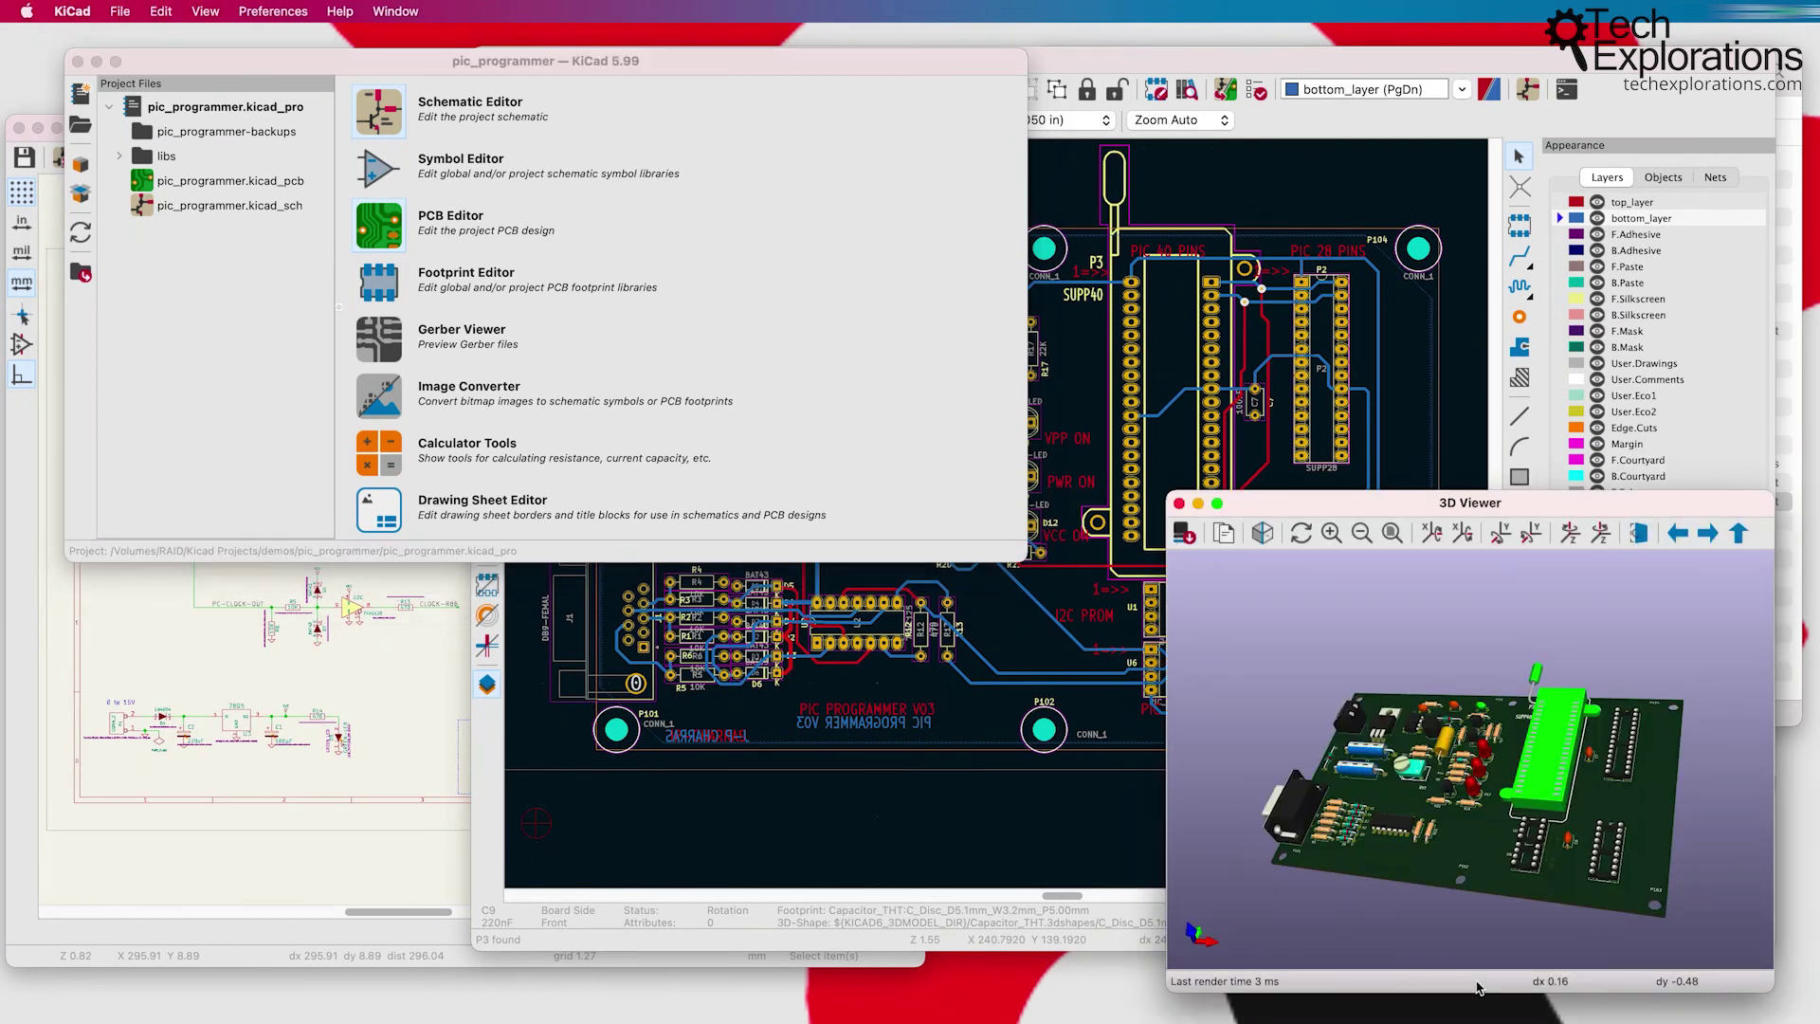
{"action": "left_click_drag", "start_coordinate": [1475, 512], "coordinate": [1491, 527]}
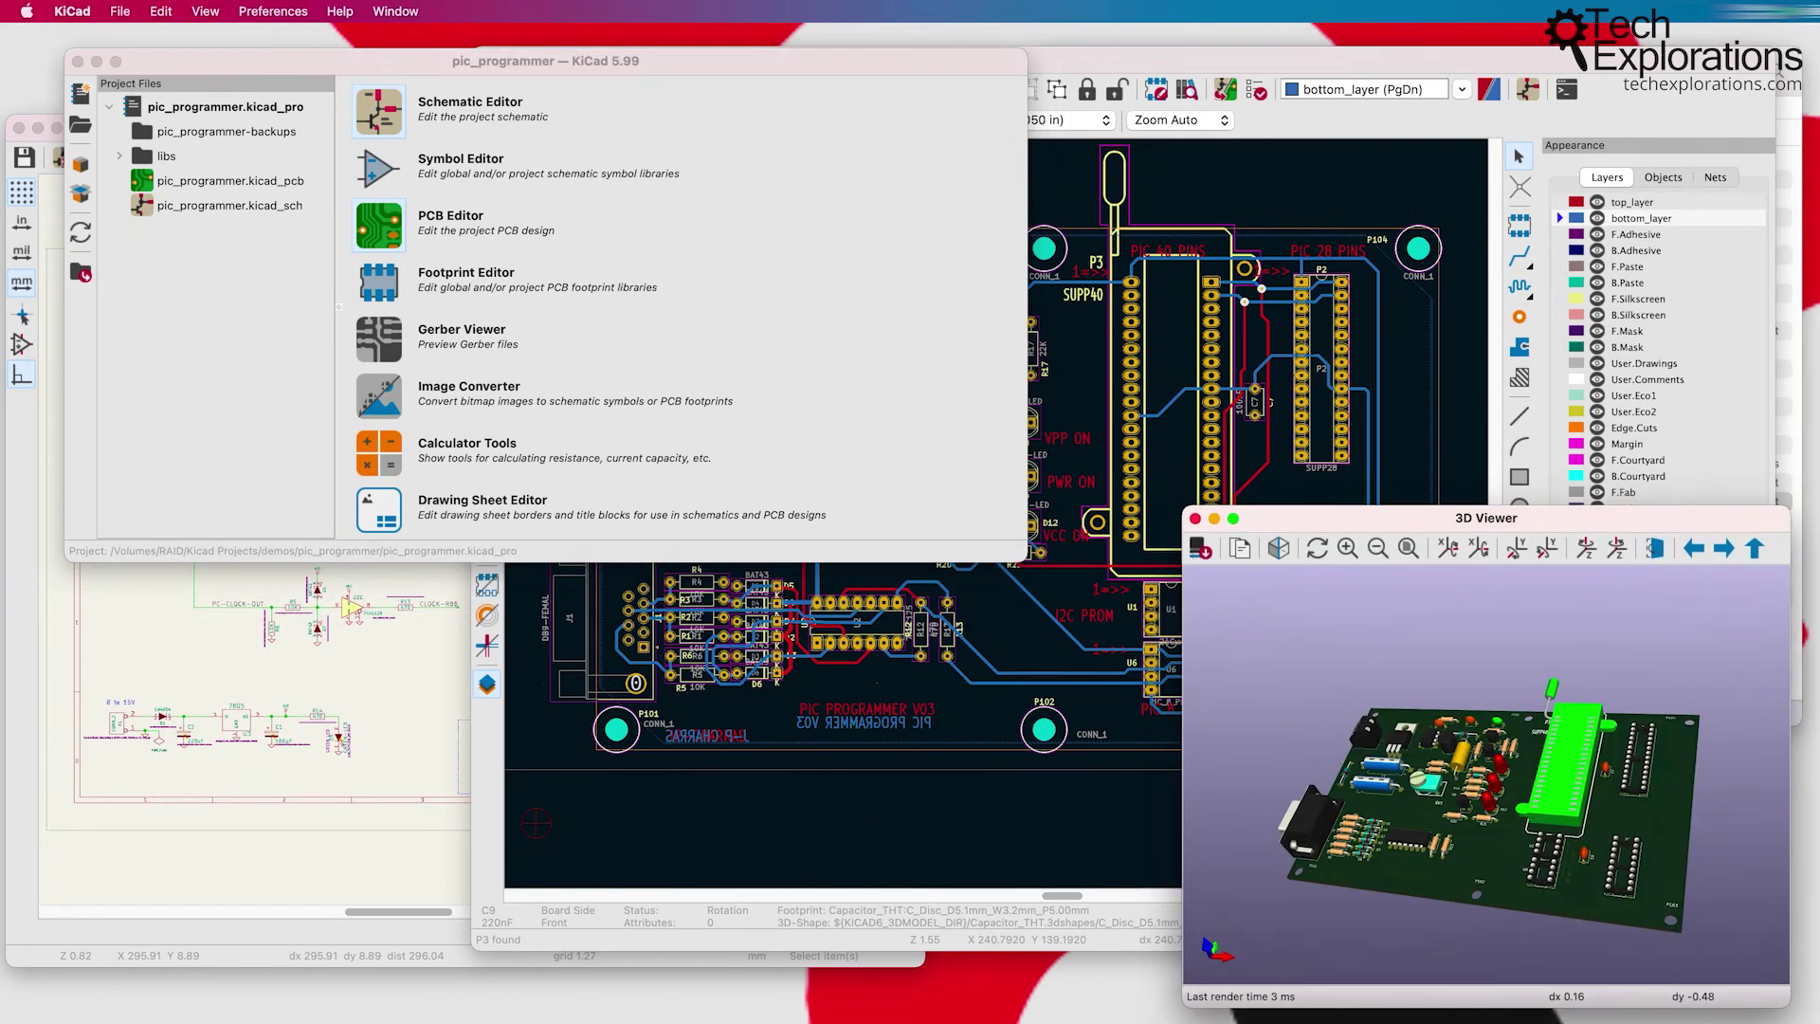